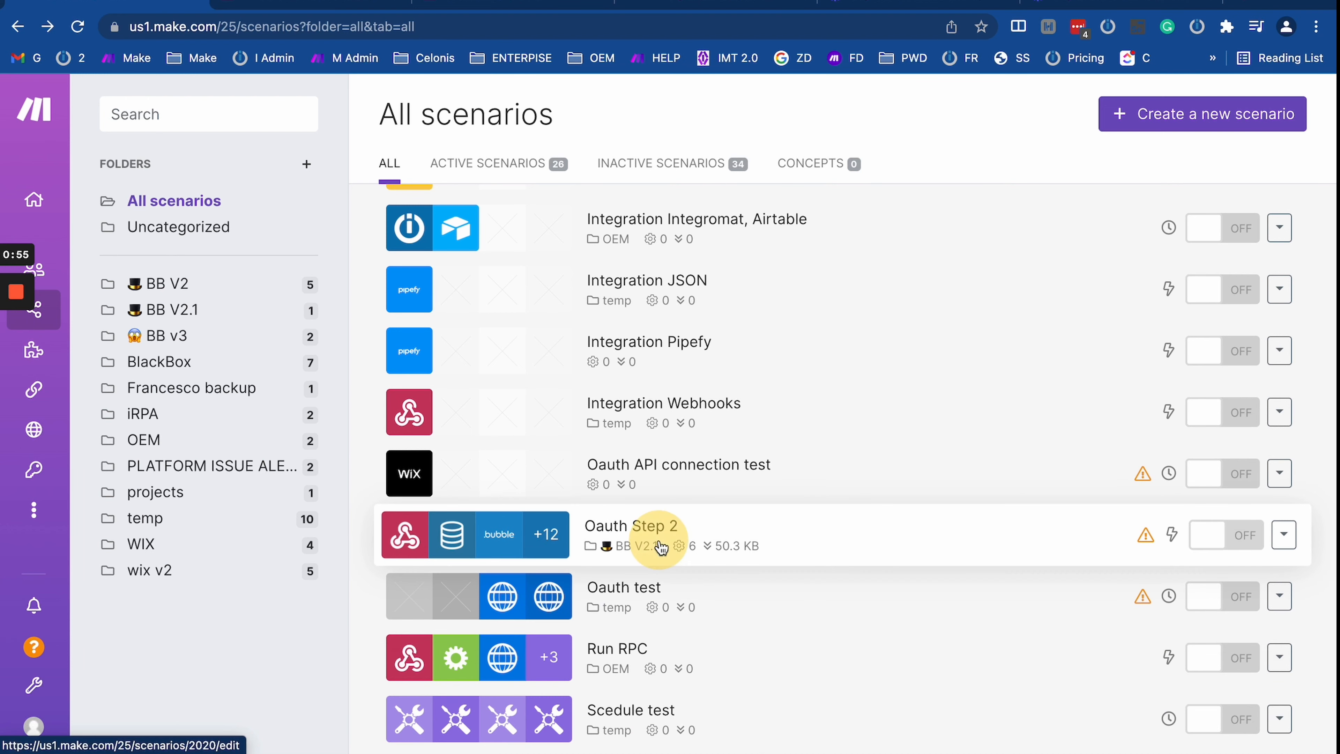
Step: Open the Integration Email, Google Sheets scenario in the full editor after glancing at Oauth Step 2
left_click(660, 534)
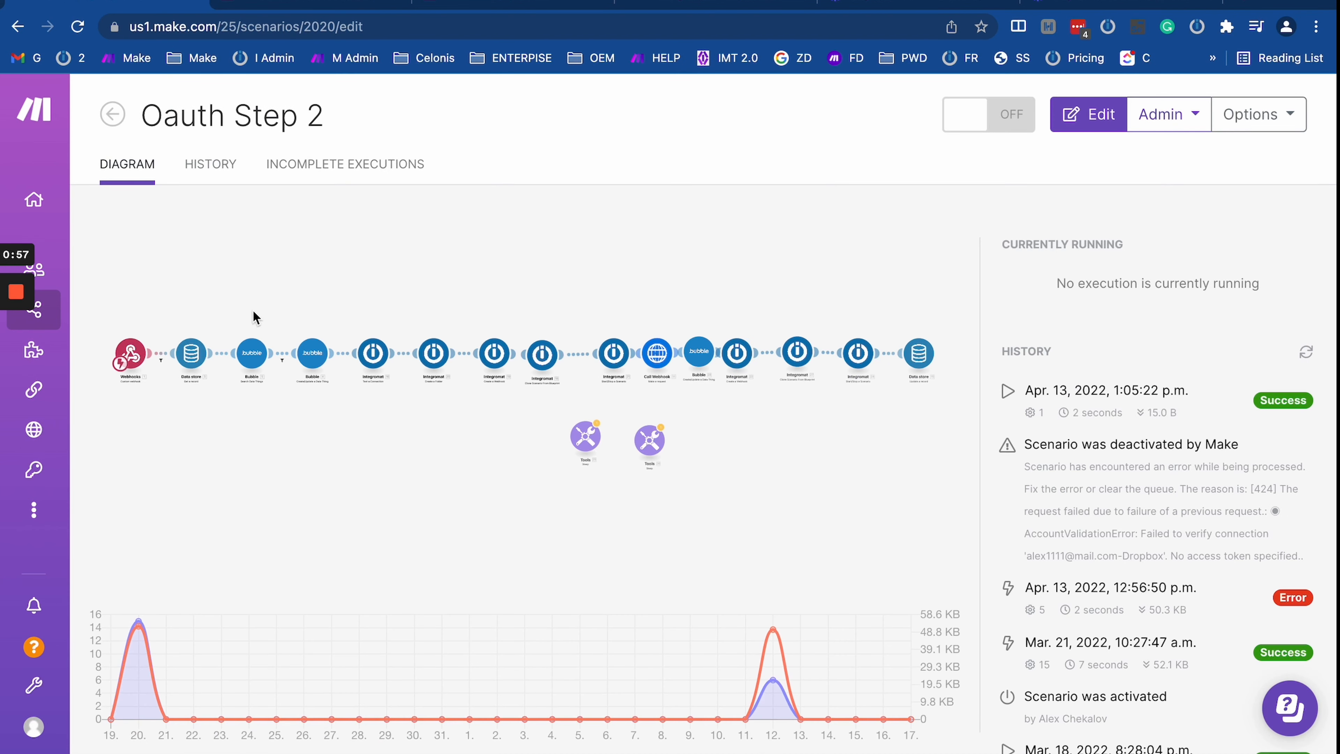
left_click(17, 28)
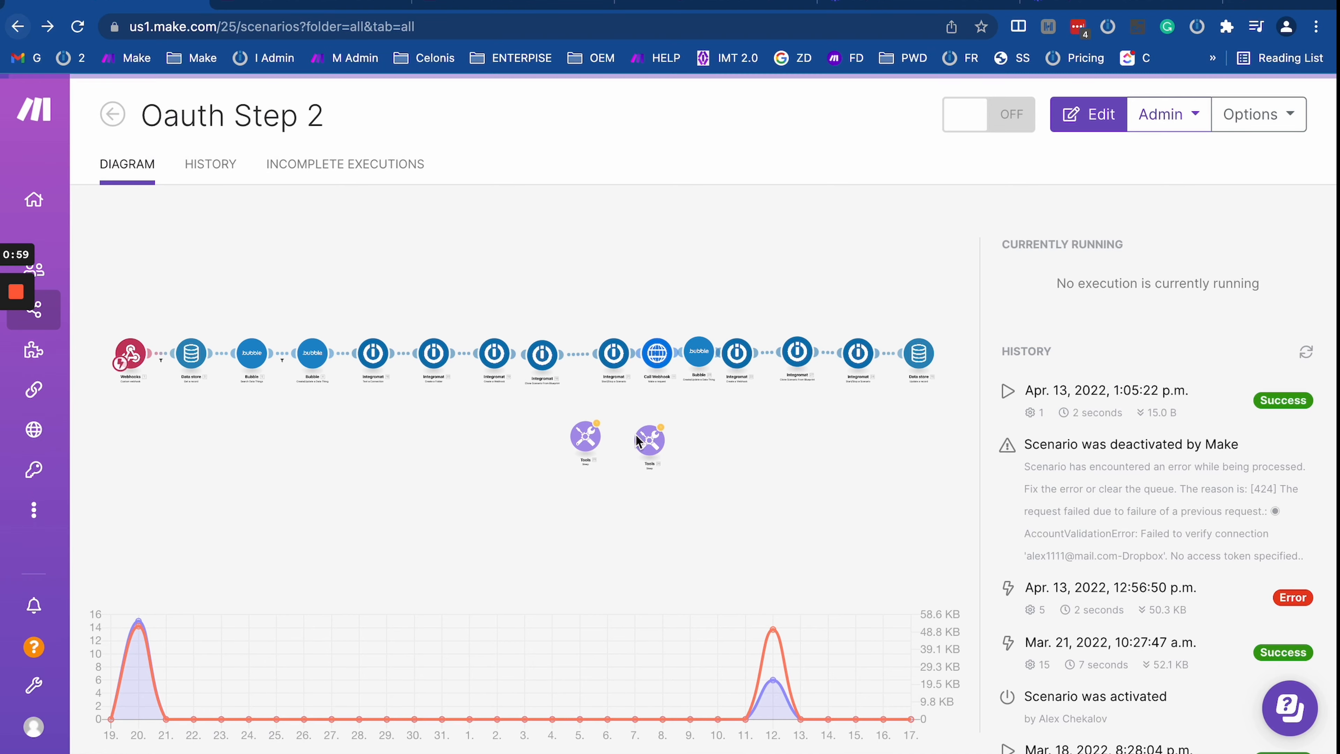
scroll(703, 557, "down", 10)
scroll(703, 557, "down", 15)
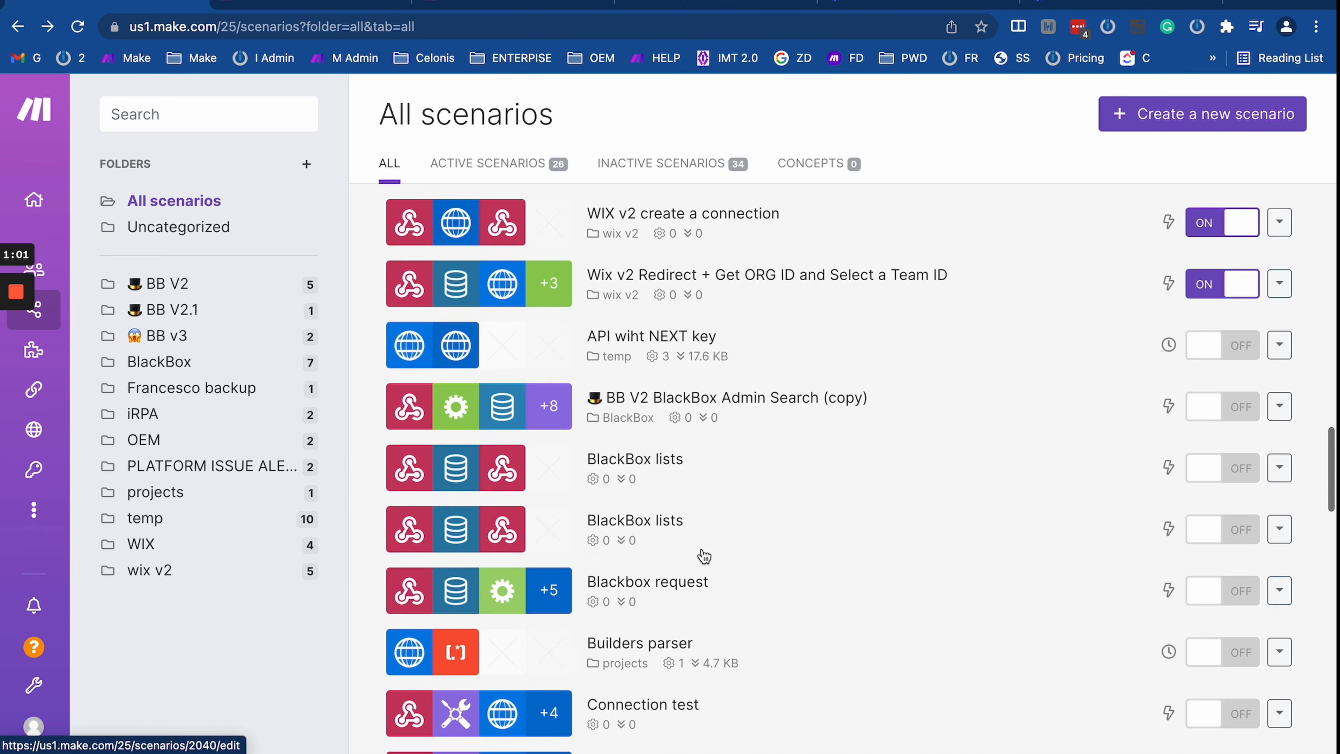
scroll(703, 557, "up", 10)
scroll(700, 556, "down", 10)
left_click(698, 491)
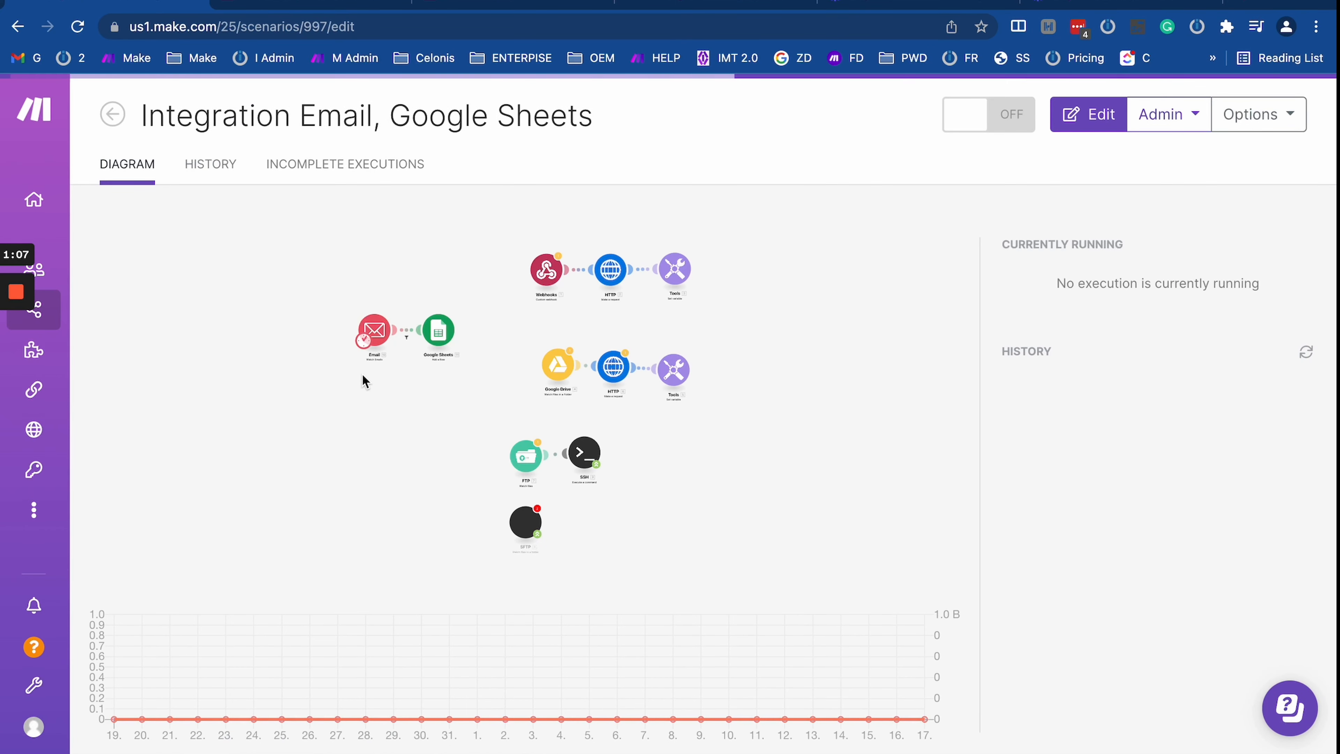
left_click(404, 398)
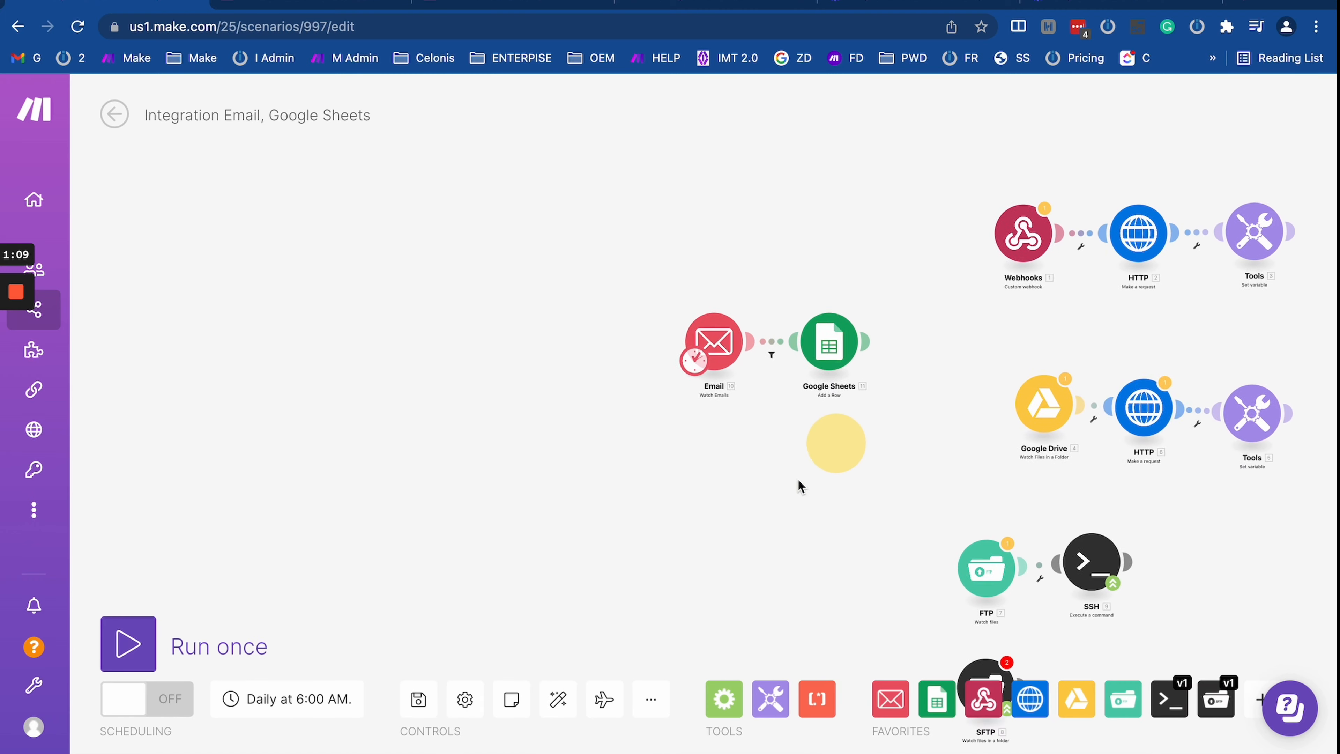
Step: Drag the Email and Google Sheets modules close together on the canvas
left_click_drag(375, 353, 312, 352)
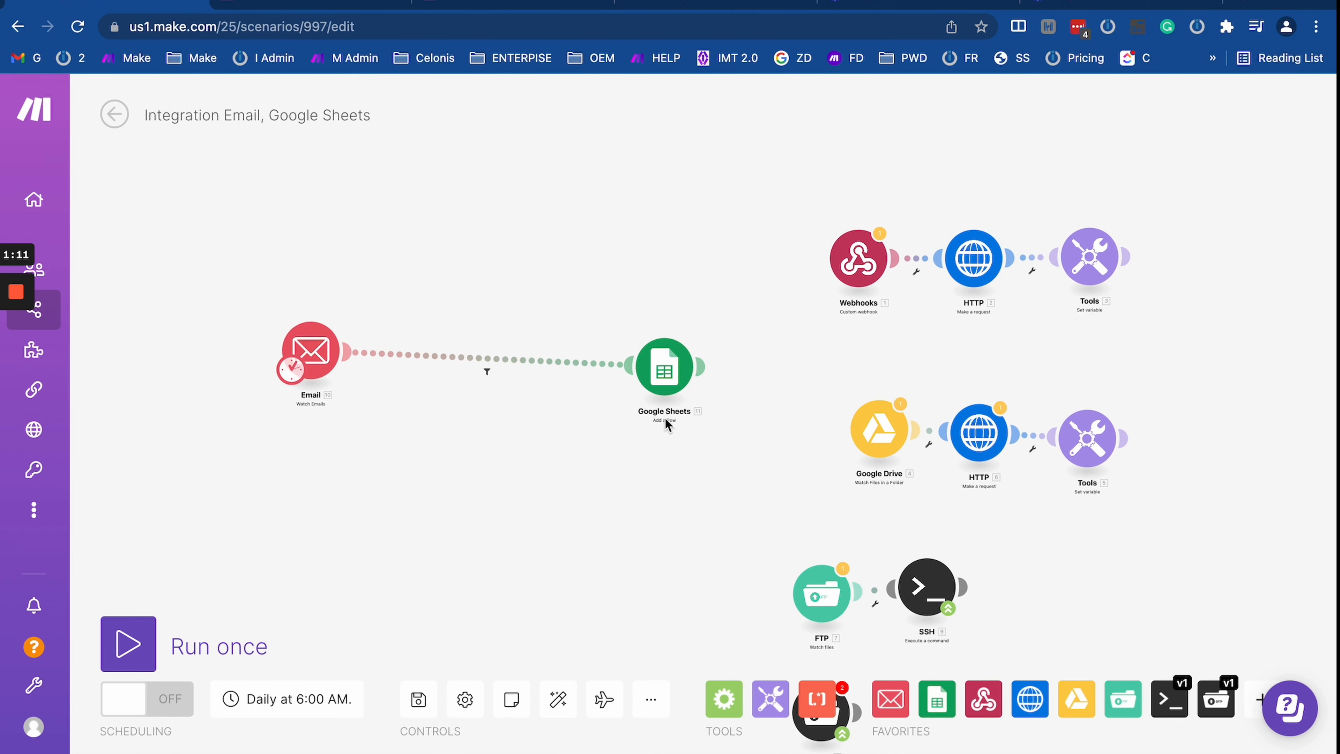
left_click_drag(663, 378, 448, 356)
scroll(340, 397, "up", 3)
scroll(339, 395, "up", 5)
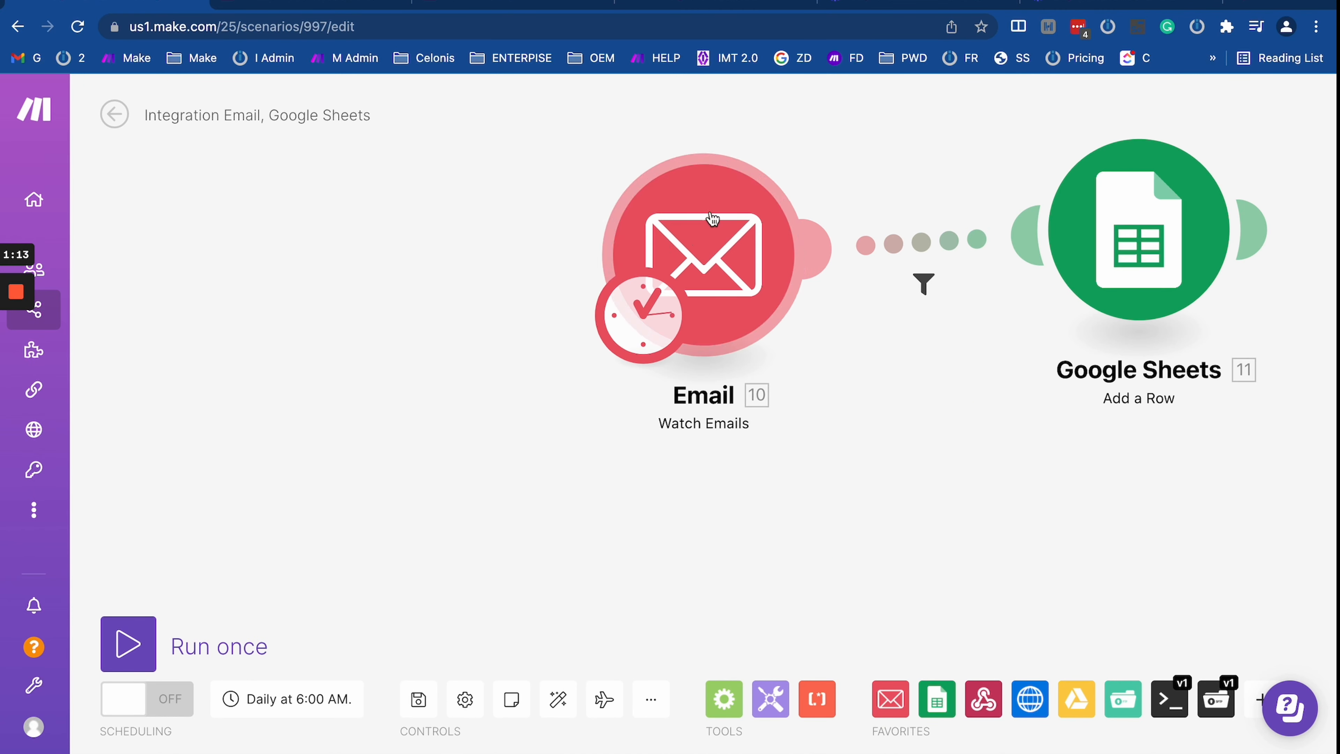
left_click_drag(461, 198, 199, 380)
left_click_drag(462, 412, 401, 367)
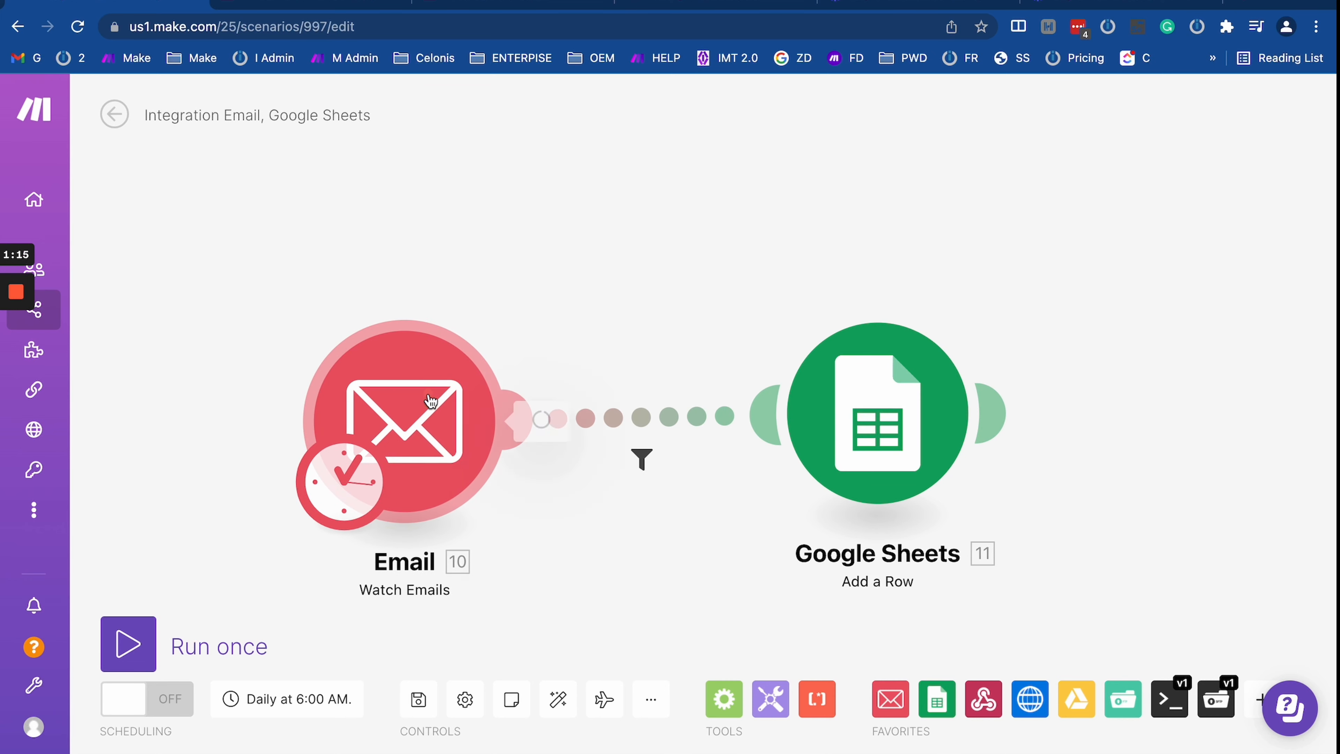
Step: Check the Email module's available connections, keep the current one, and close its settings
left_click(403, 372)
left_click(733, 206)
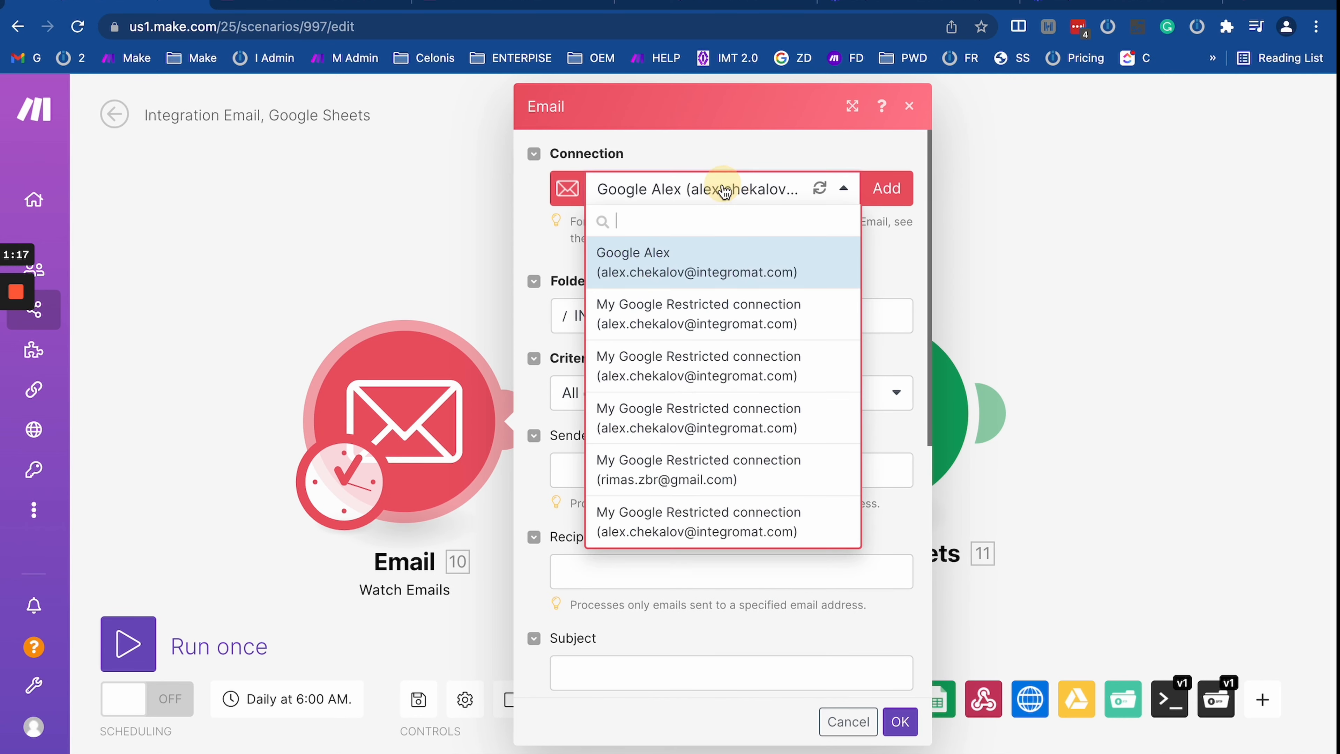
left_click(905, 259)
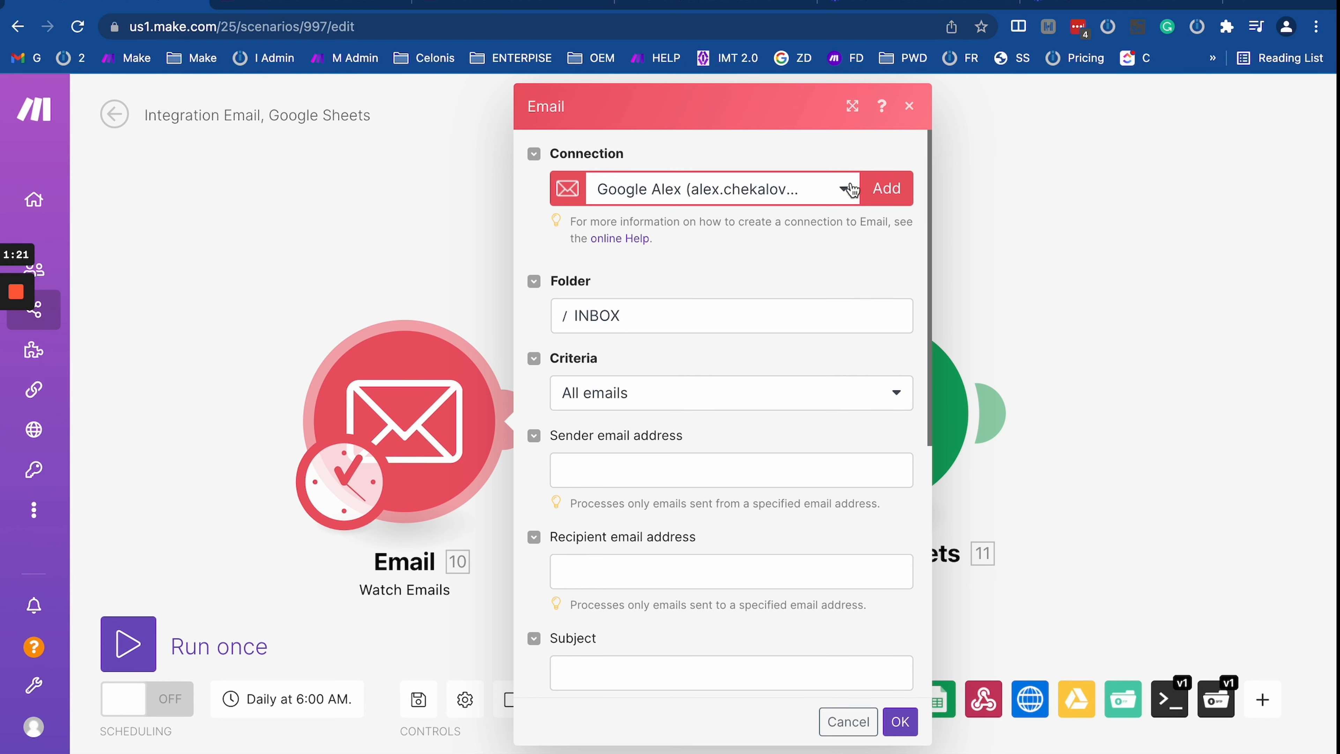
left_click(1079, 261)
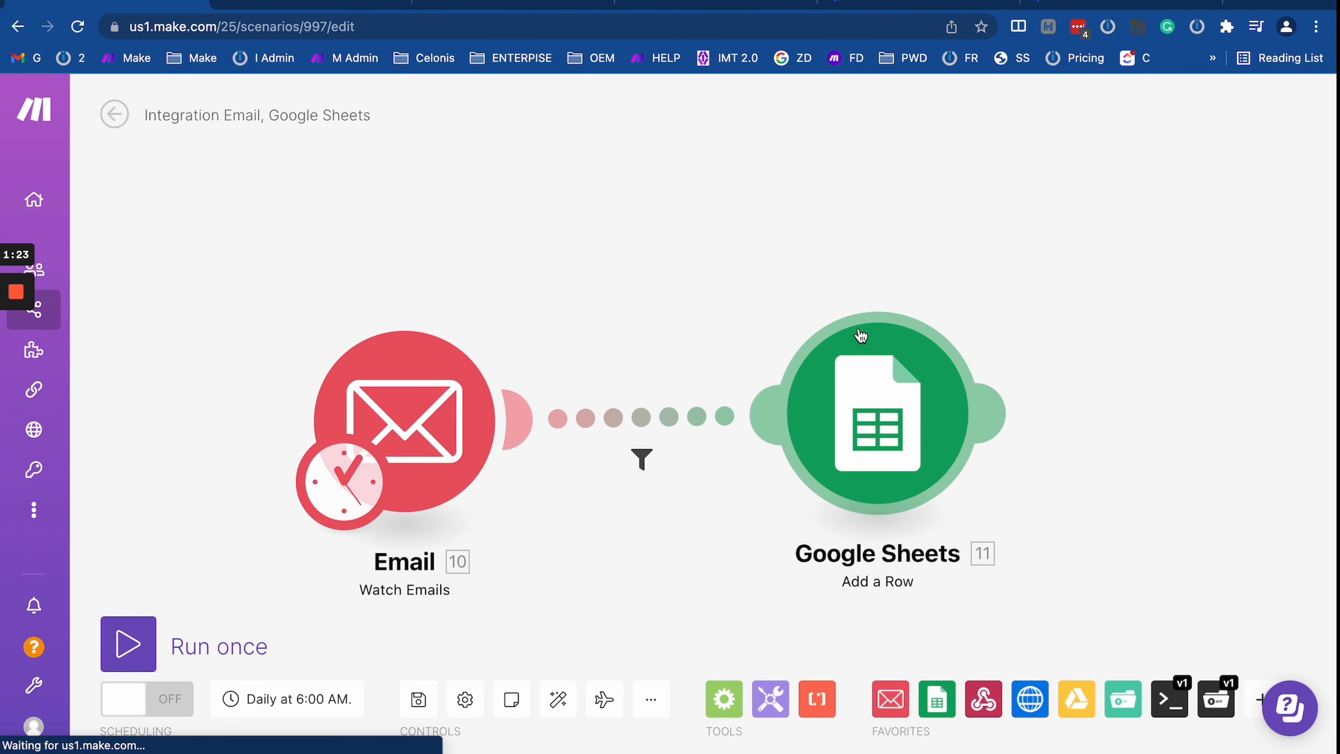
left_click_drag(1039, 619, 782, 382)
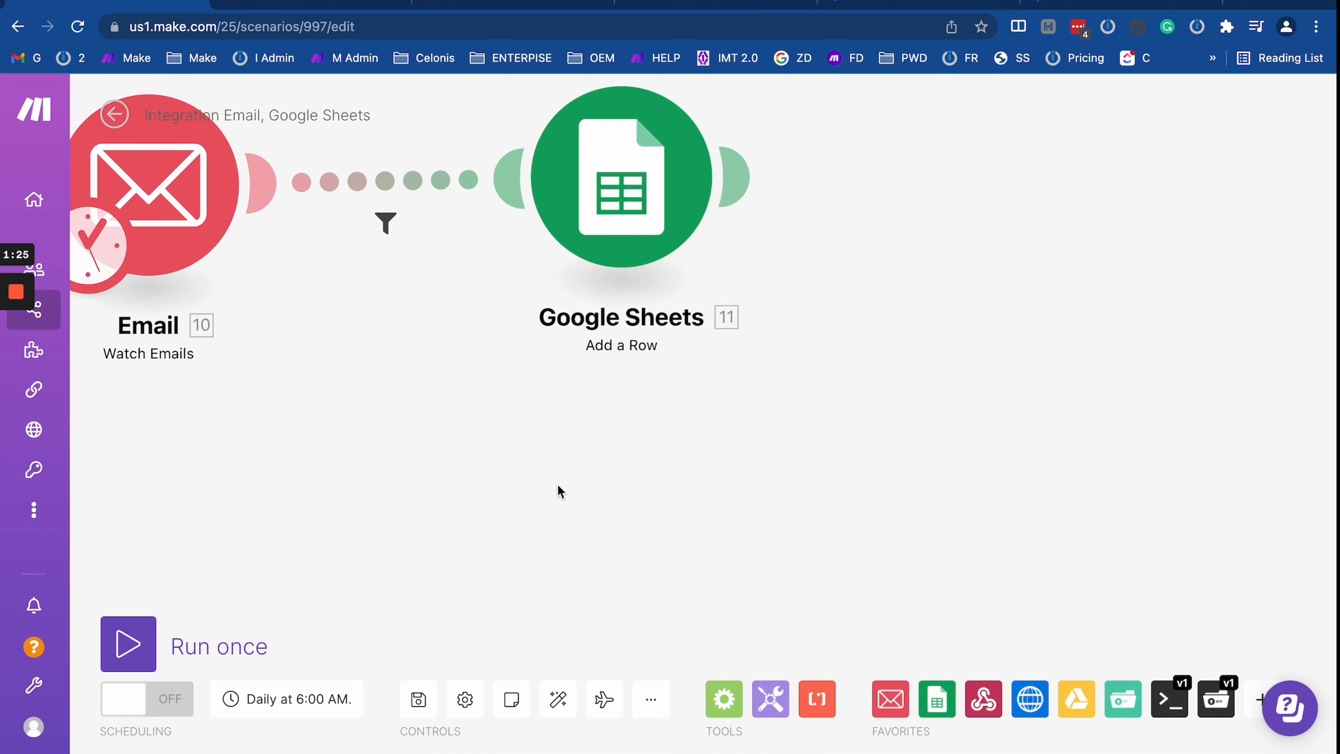
right_click(556, 485)
Step: Add a QuickBooks 'Delete an Invoice' module linked after Google Sheets, found by searching 'qui'
left_click(595, 510)
left_click(595, 512)
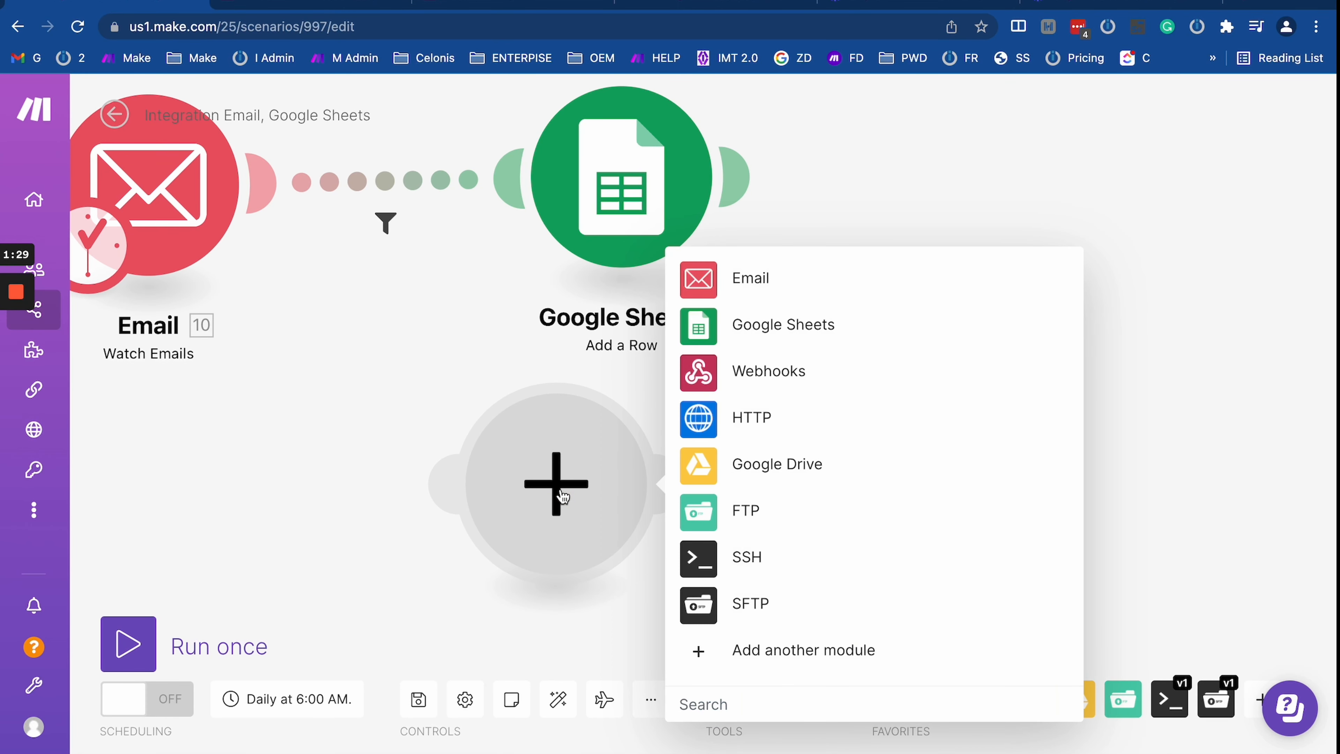
type("quick")
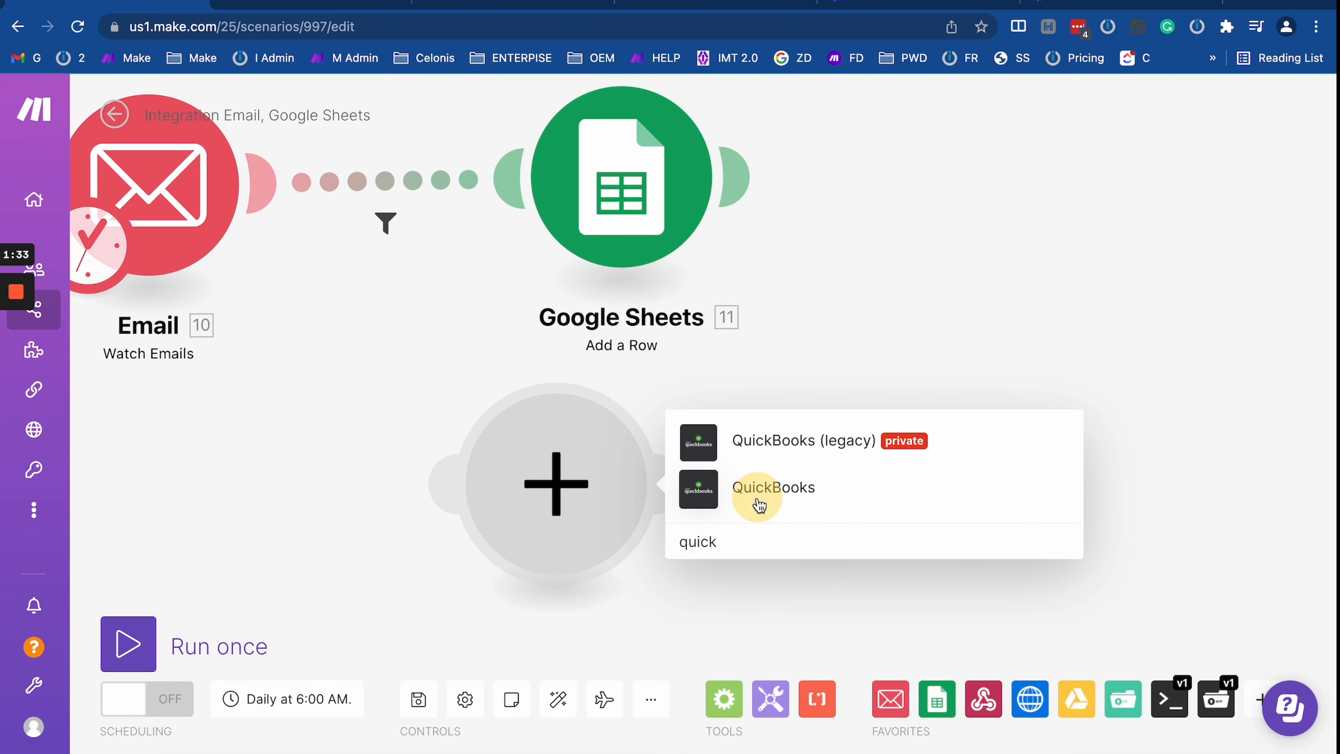
left_click(756, 489)
left_click(750, 313)
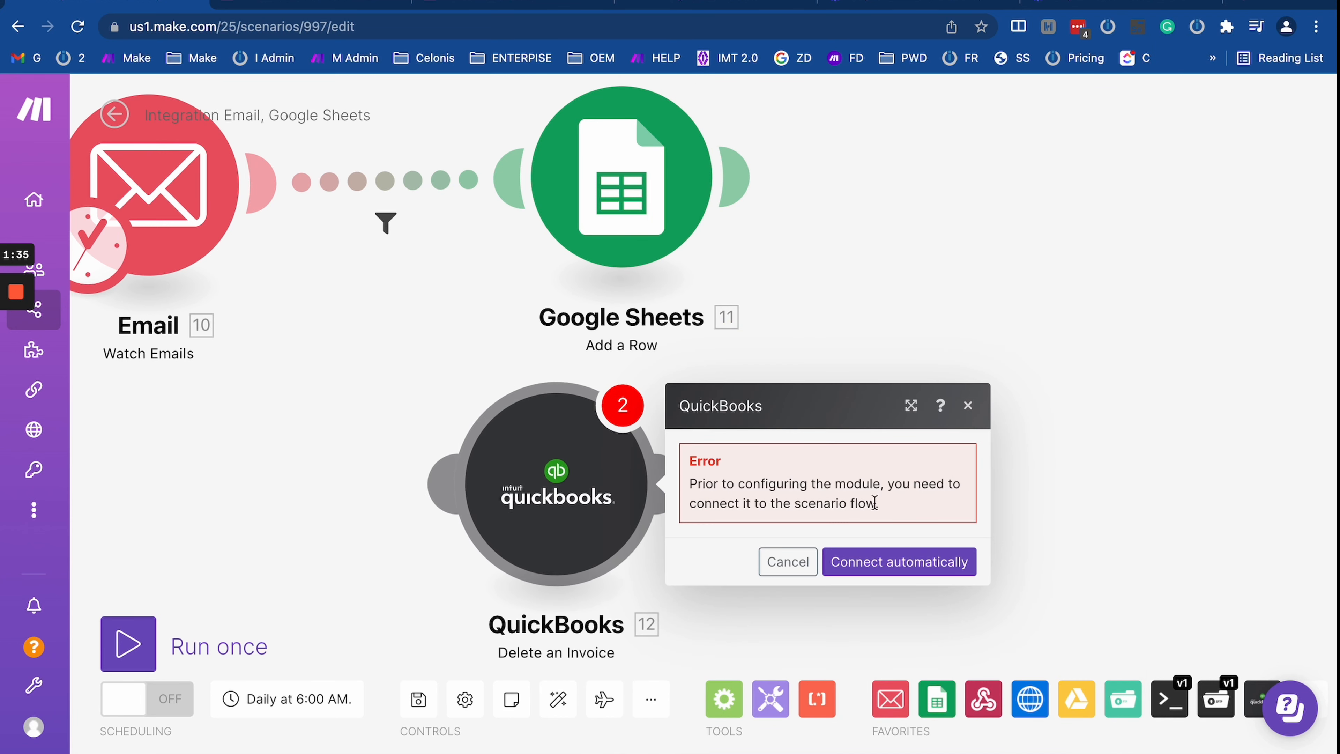
left_click(925, 562)
Step: Start a new QuickBooks connection, cancel it, and close the module settings
left_click(842, 479)
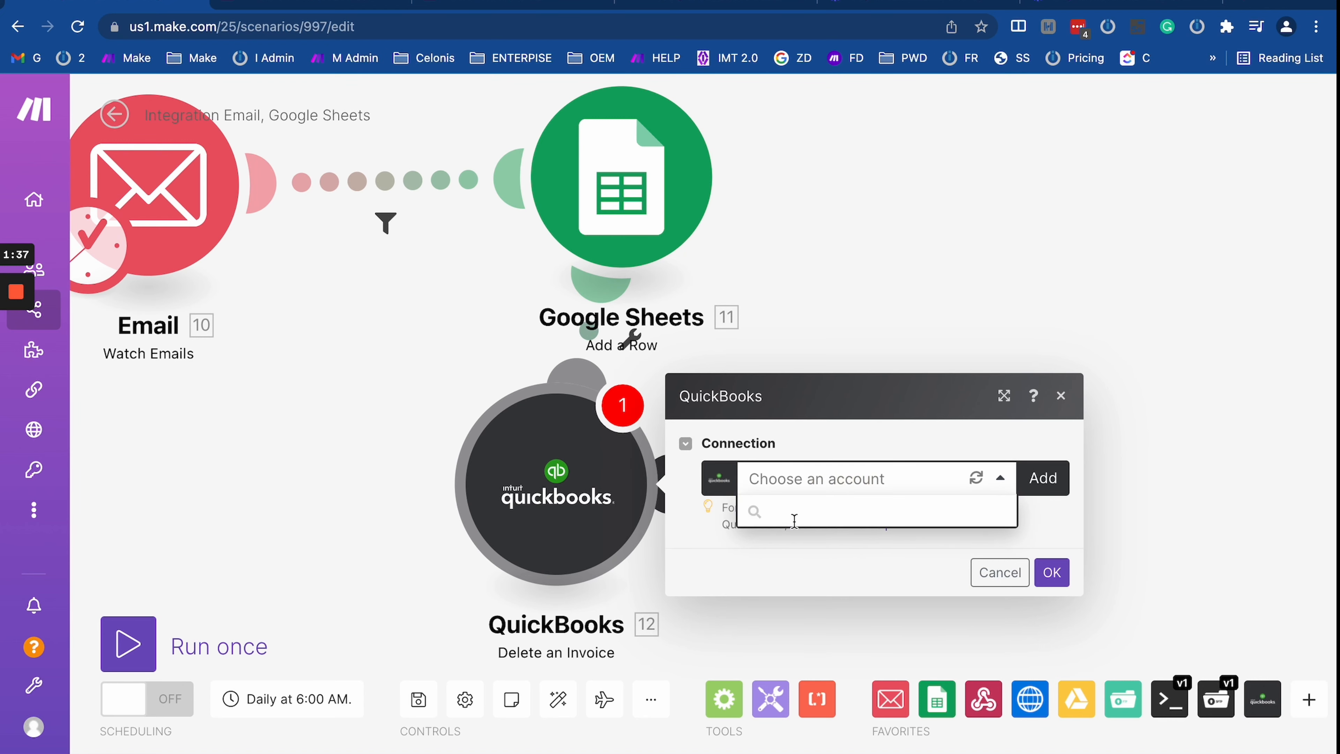
left_click(1044, 480)
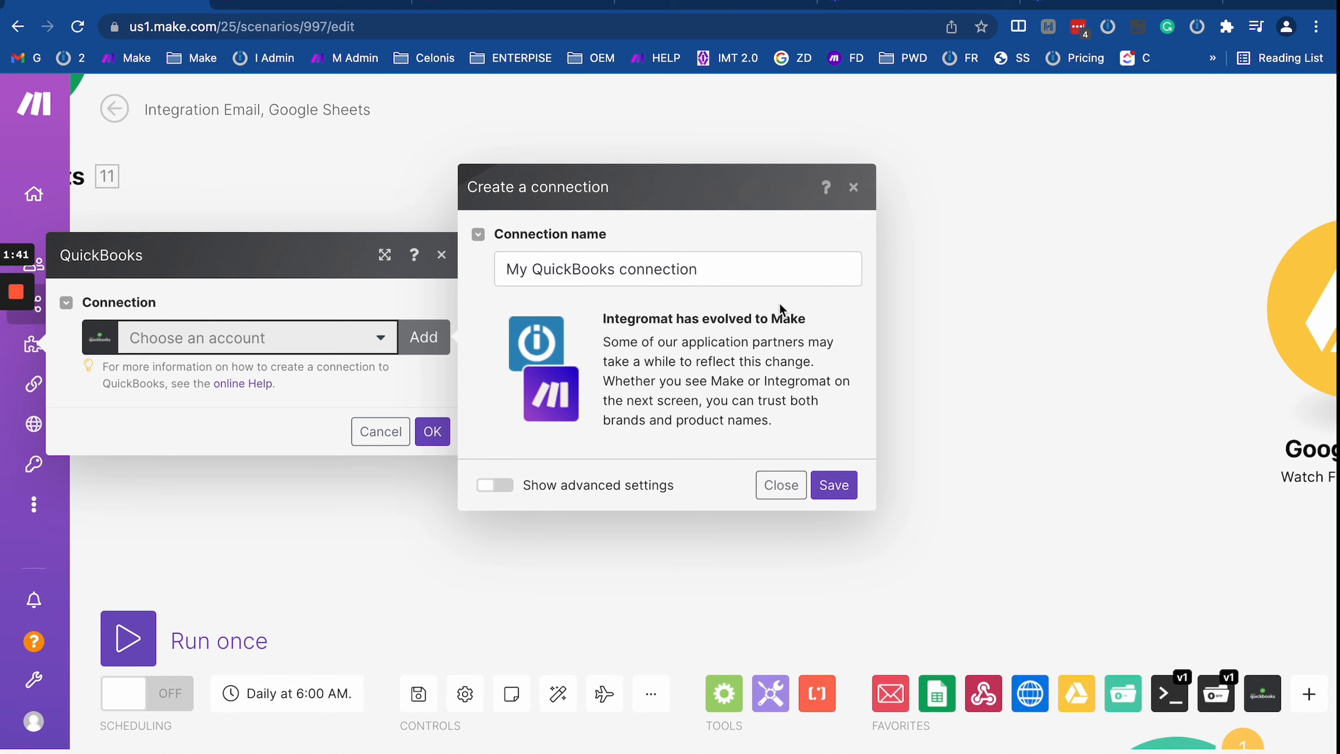
left_click(780, 303)
left_click(853, 194)
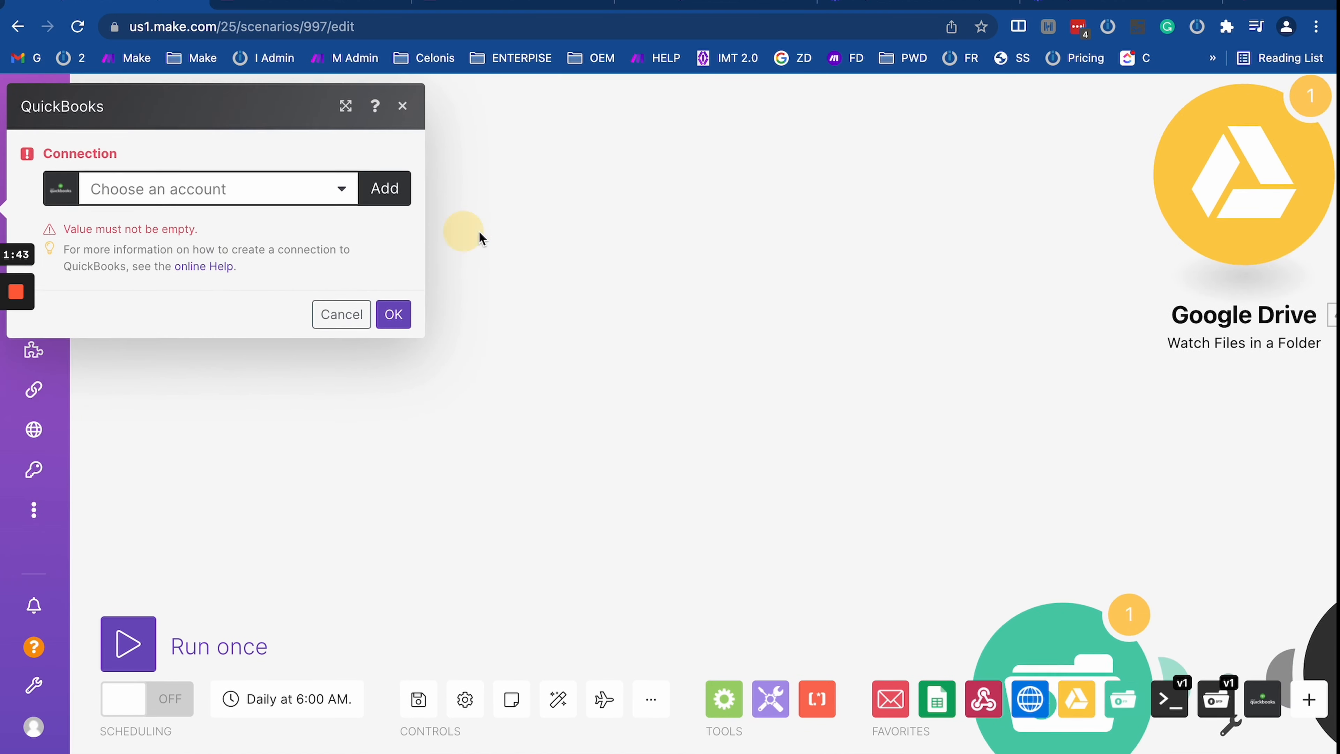
left_click(855, 296)
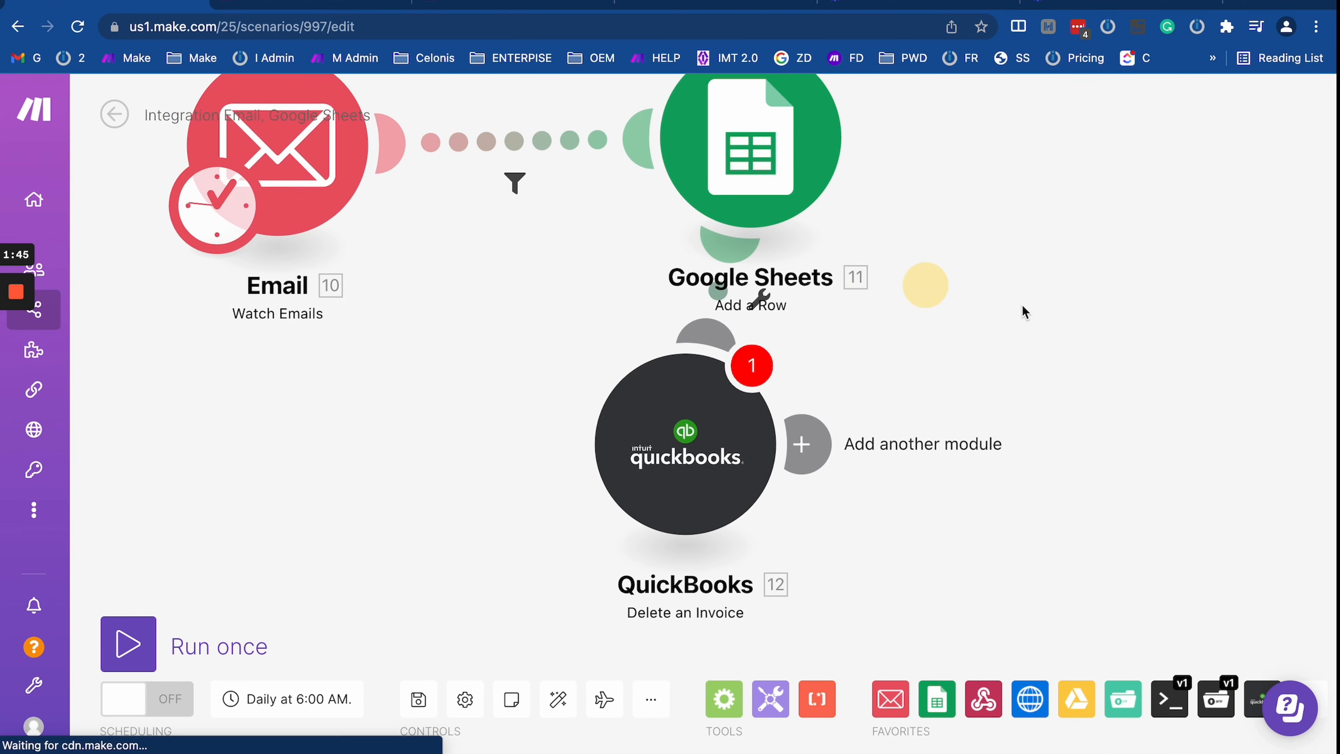
left_click(921, 489)
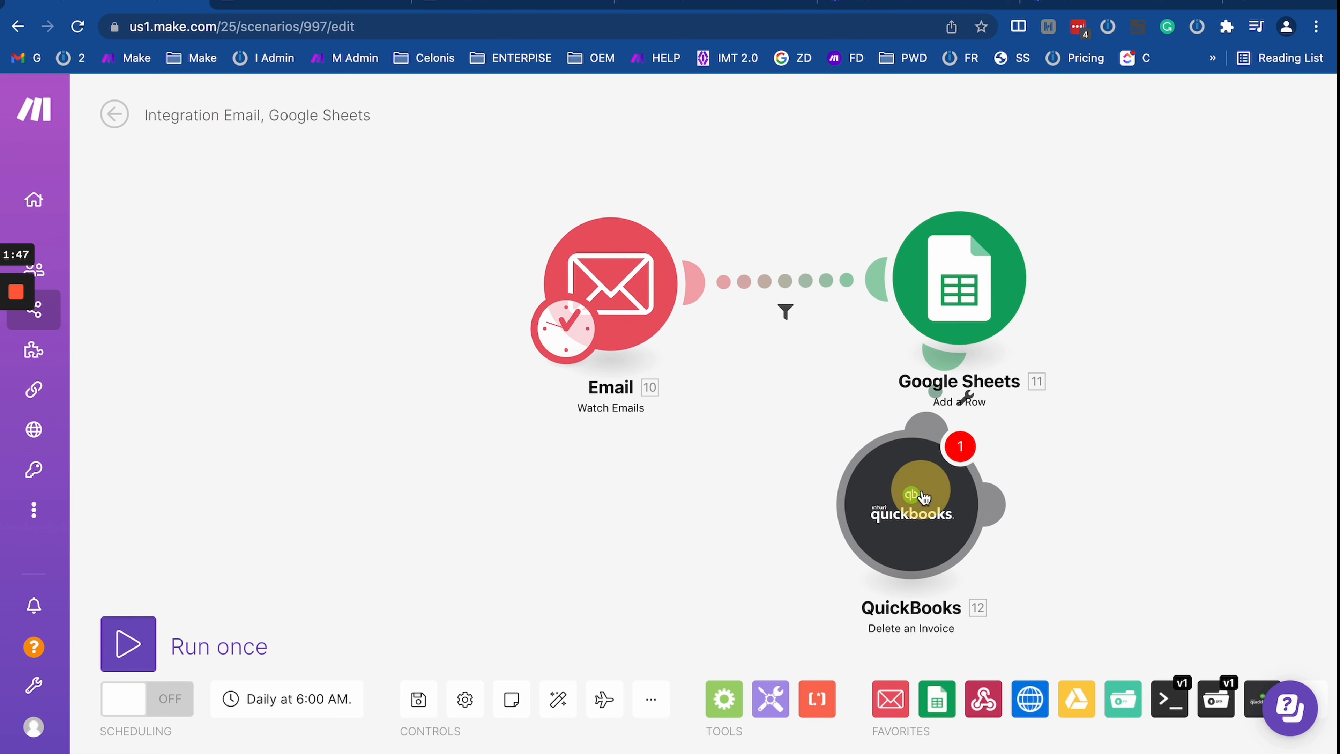
Step: Start a new Email connection, trying Others (IMAP) before settling on Google Restricted
left_click(808, 416)
left_click(633, 282)
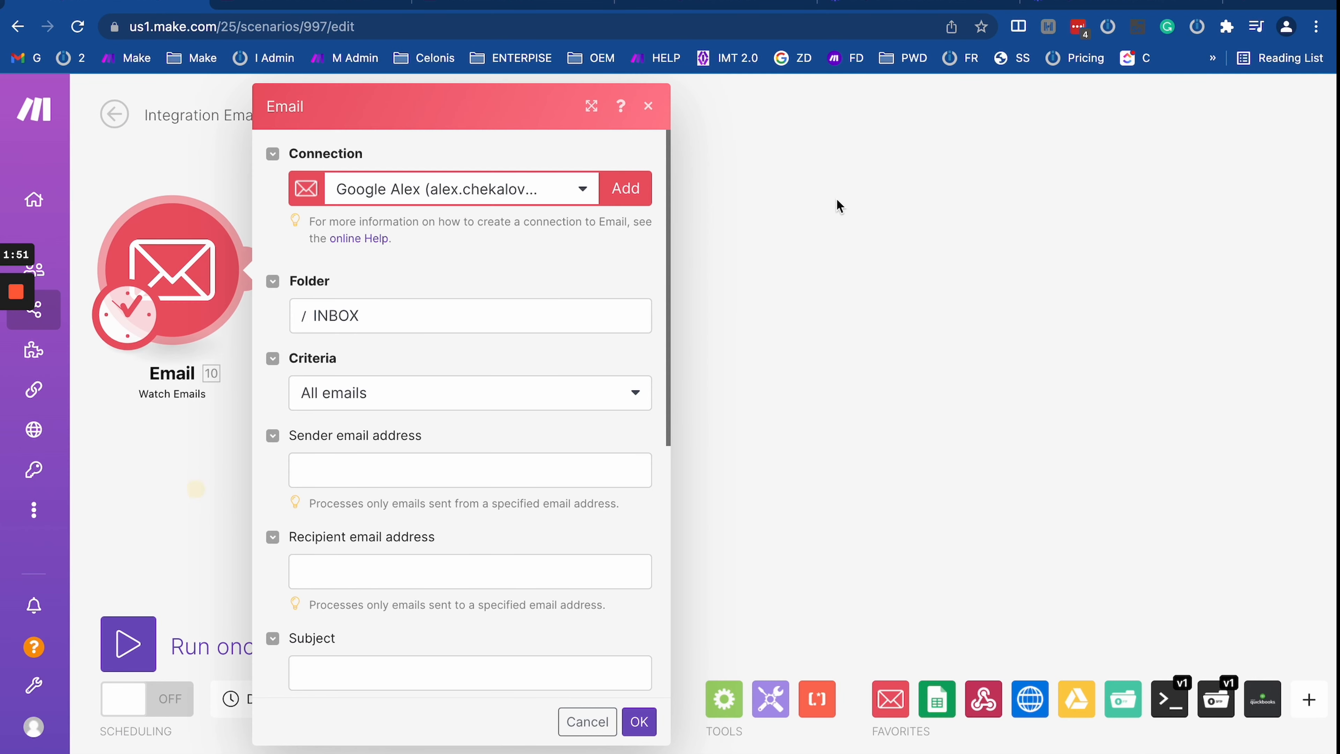
left_click(623, 194)
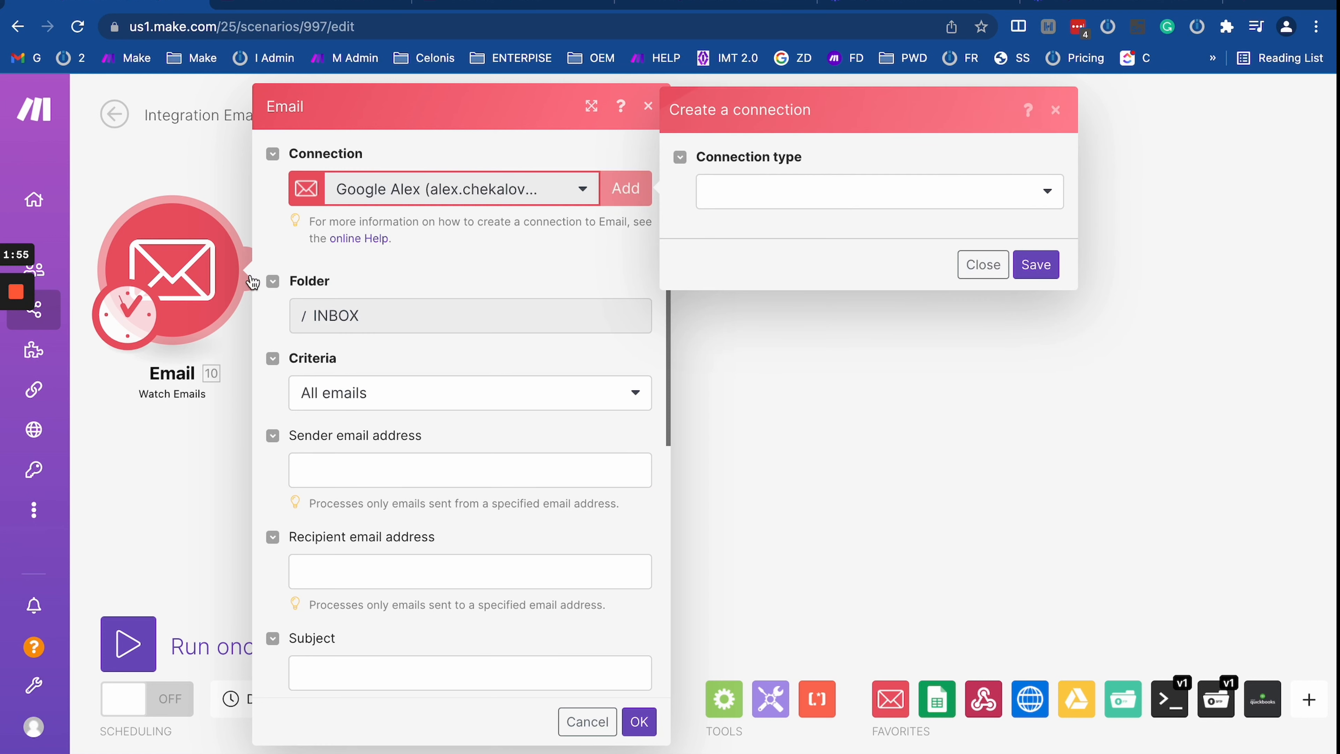
left_click(739, 197)
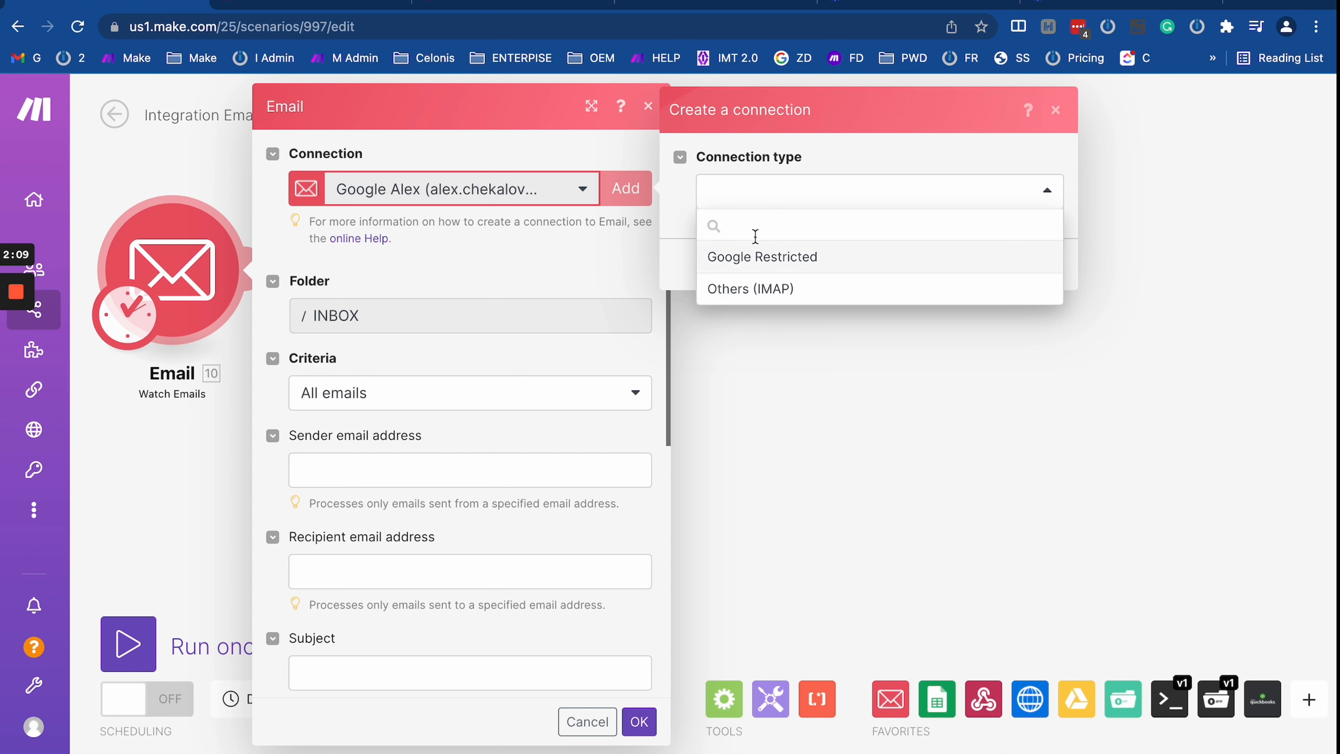
left_click(787, 259)
left_click(807, 188)
left_click(813, 291)
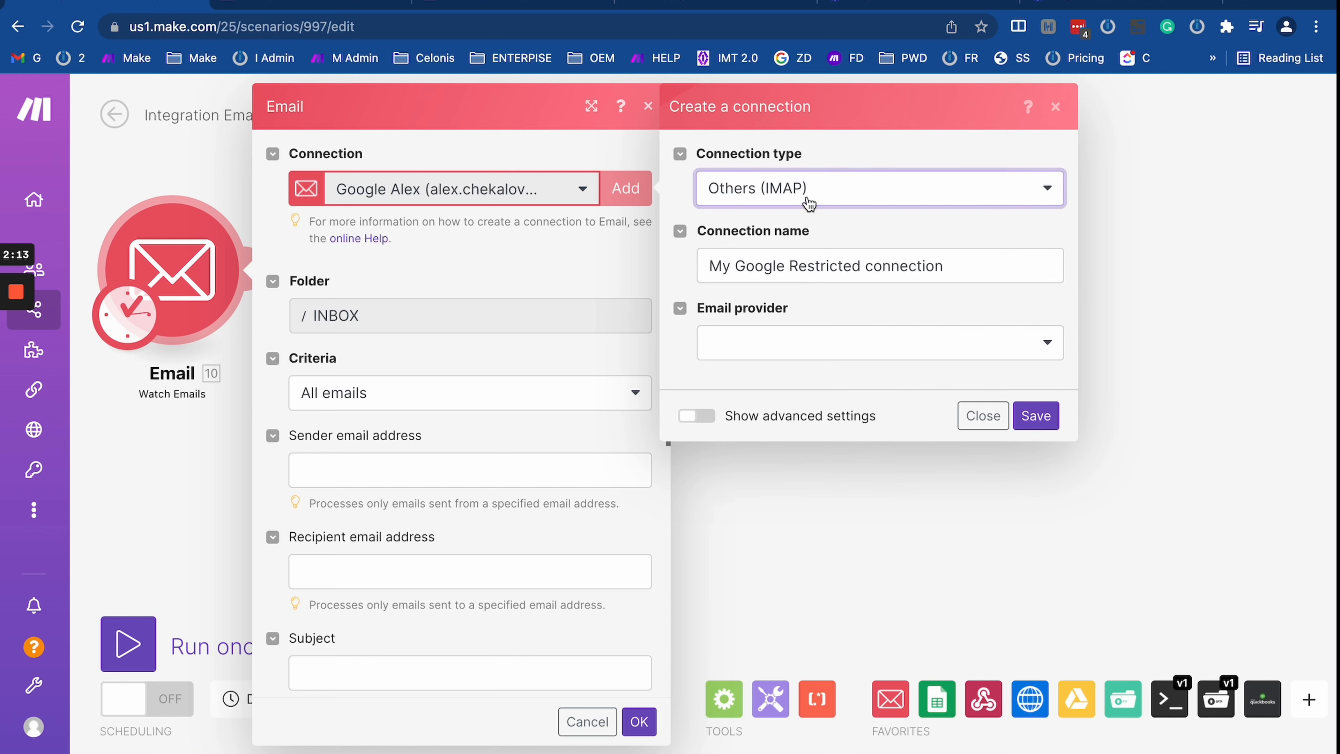
left_click(808, 189)
left_click(797, 253)
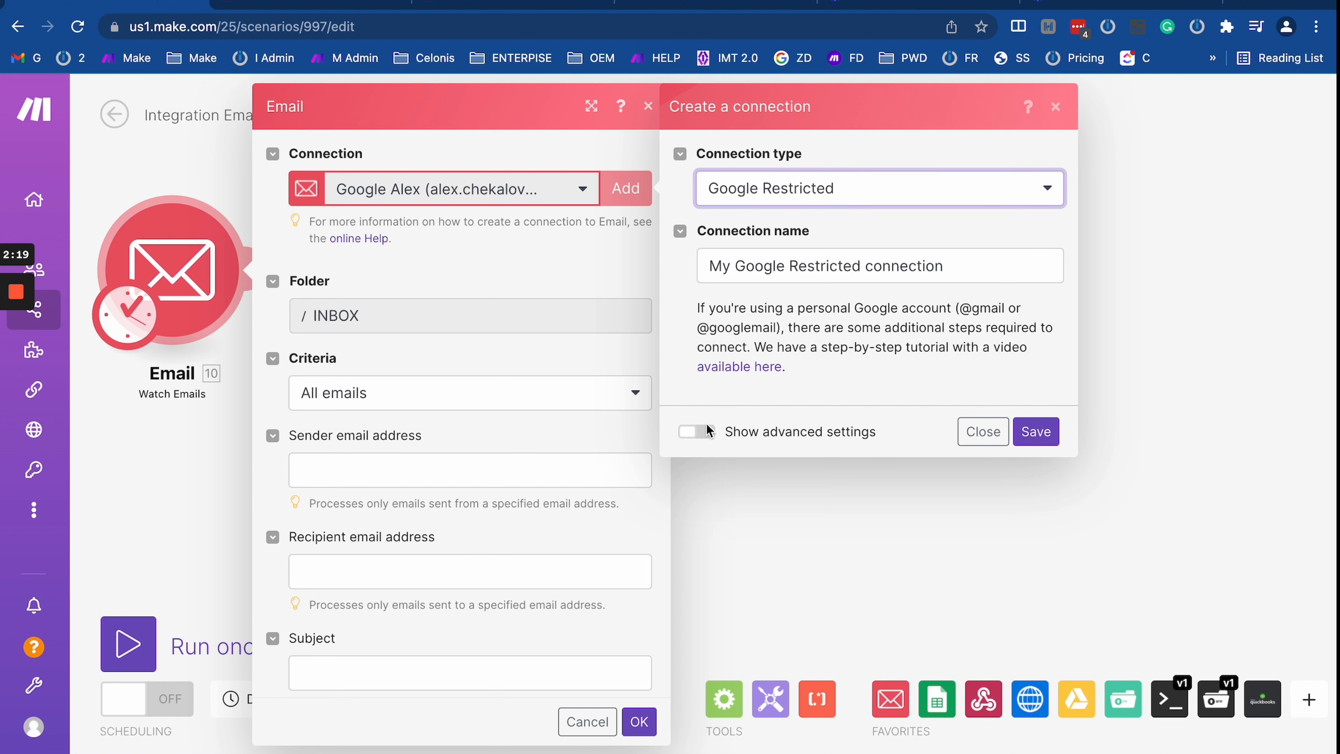
Step: Reveal the advanced Client ID and Client Secret fields, then discard and restart the connection
left_click(697, 431)
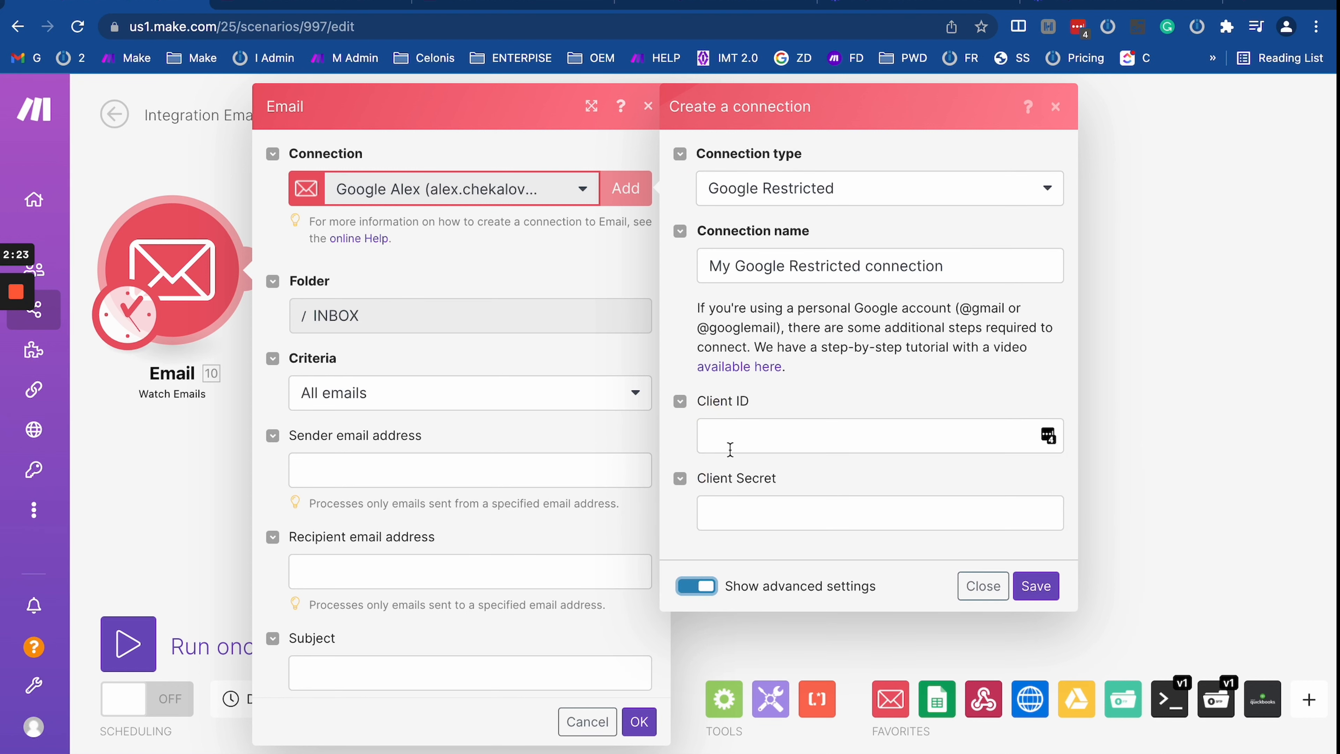
left_click(744, 436)
left_click(754, 511)
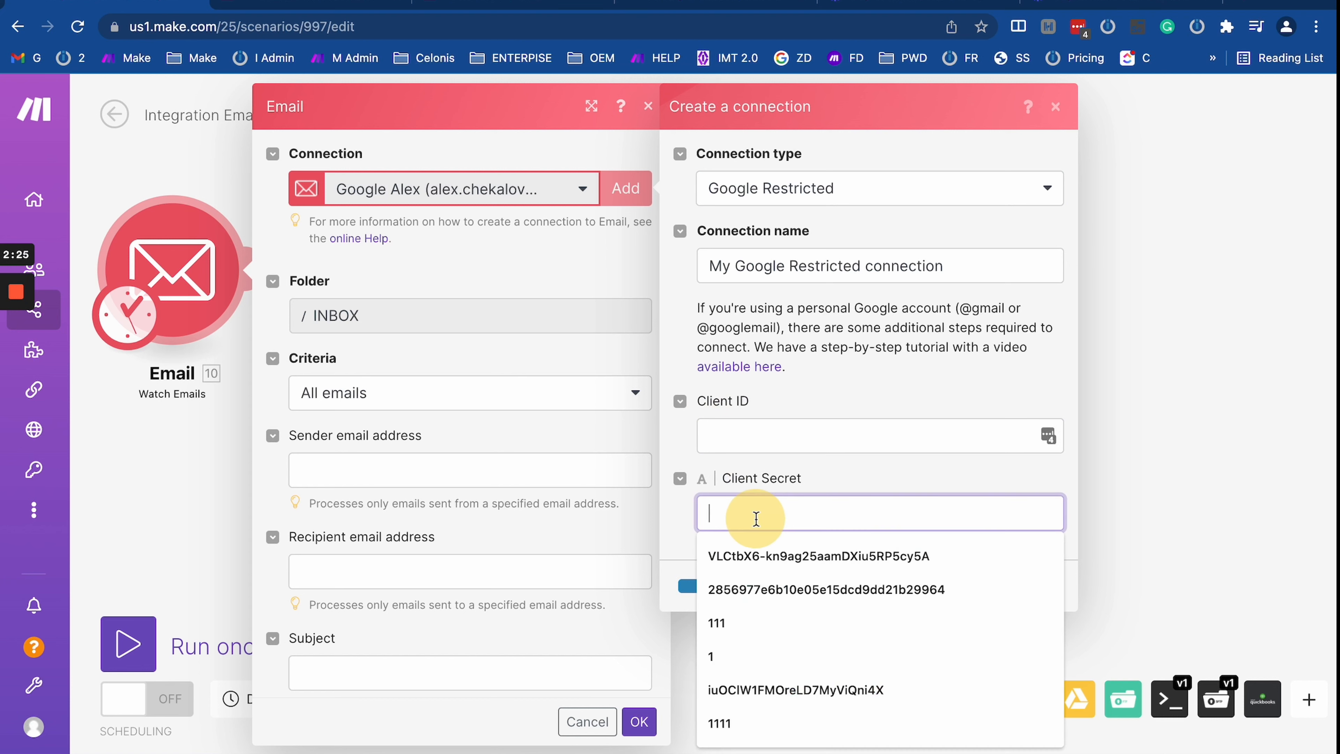
left_click(813, 417)
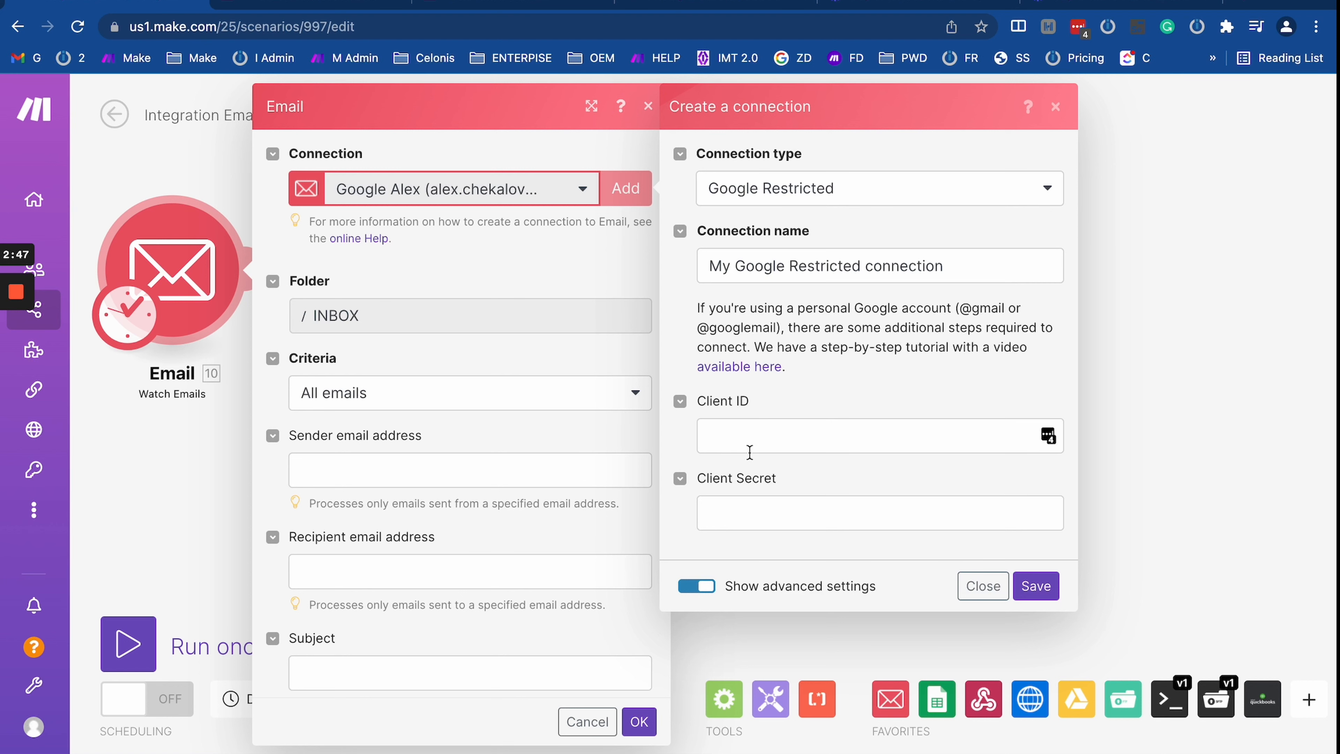
left_click(983, 586)
left_click(620, 207)
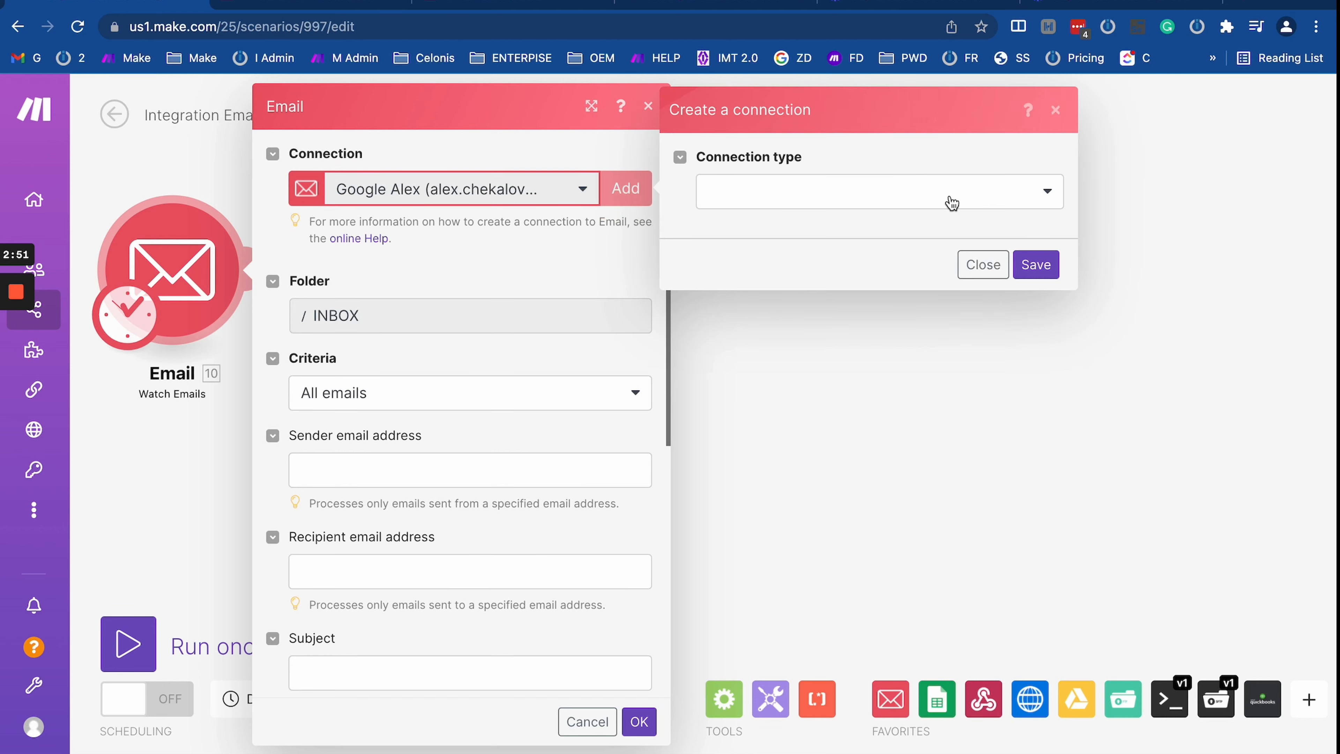
Step: Save a Google Restricted Email connection, pass the account chooser, and dismiss the 400 error
left_click(905, 197)
left_click(814, 255)
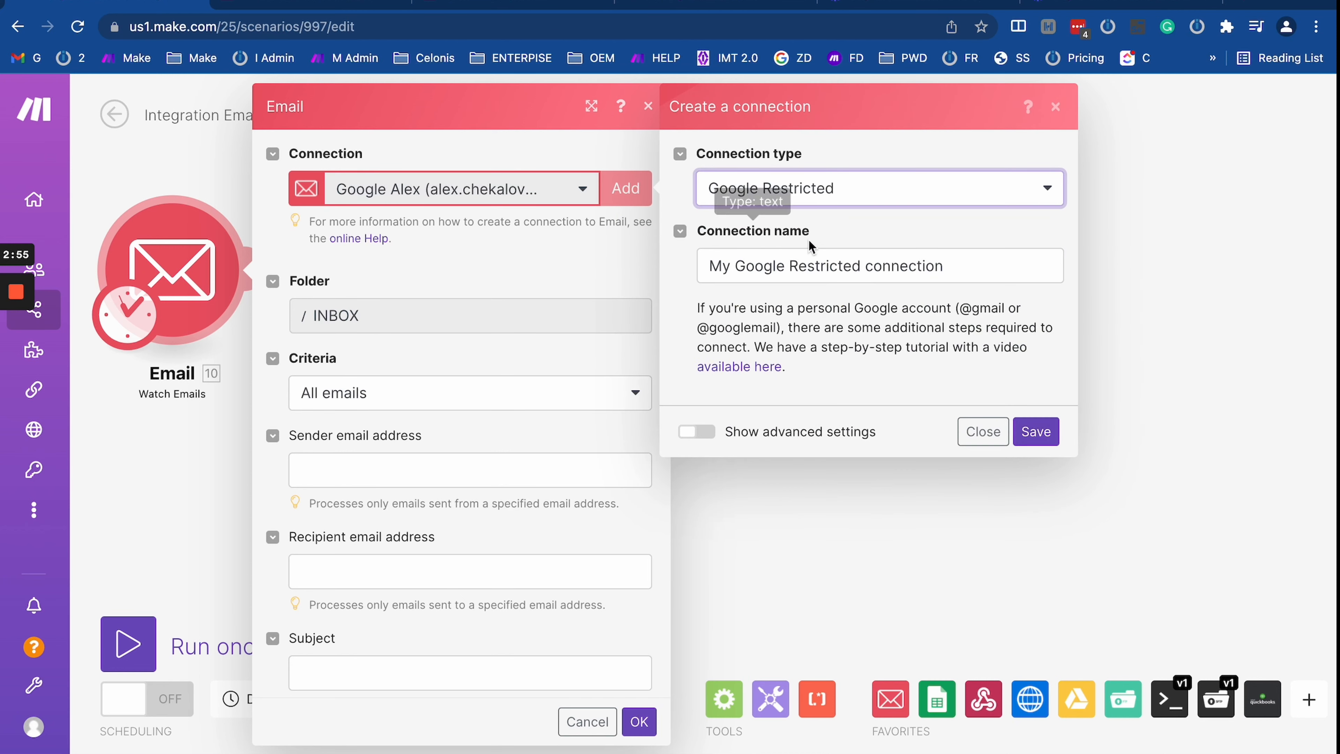
left_click(1036, 431)
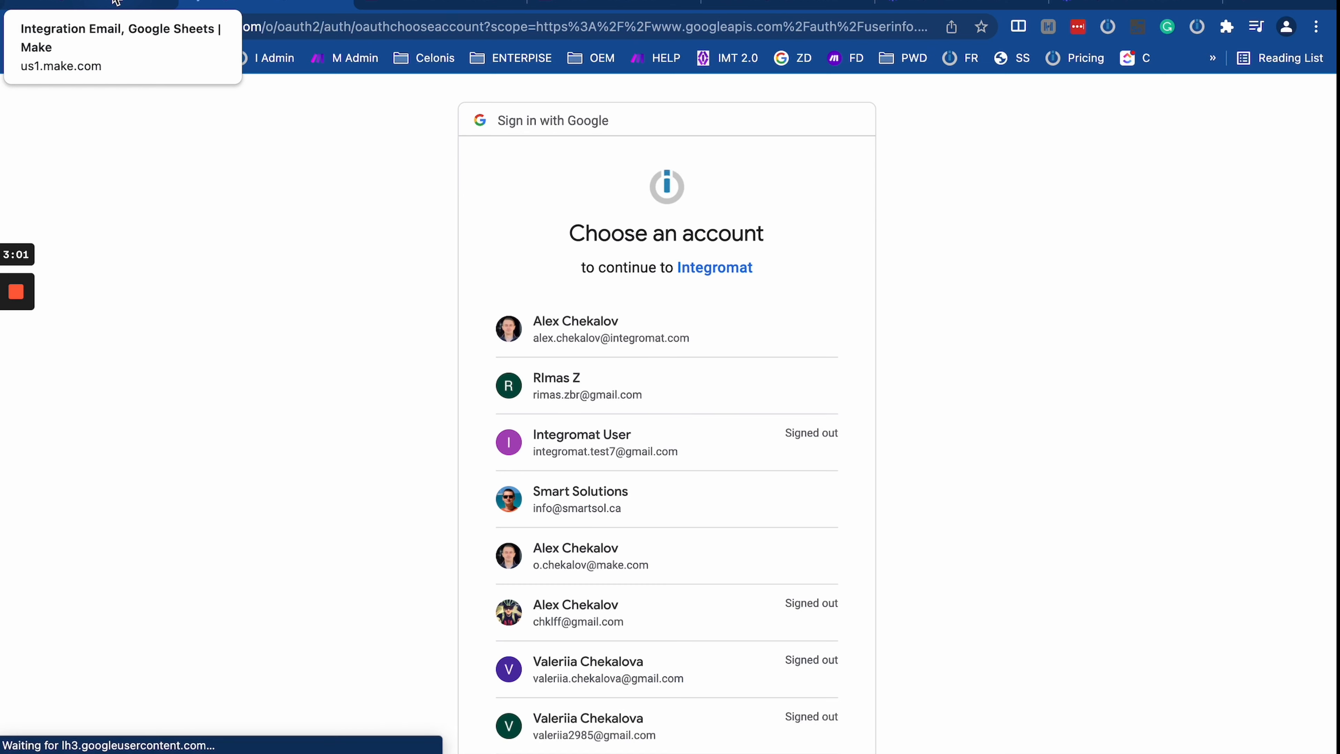
left_click(117, 2)
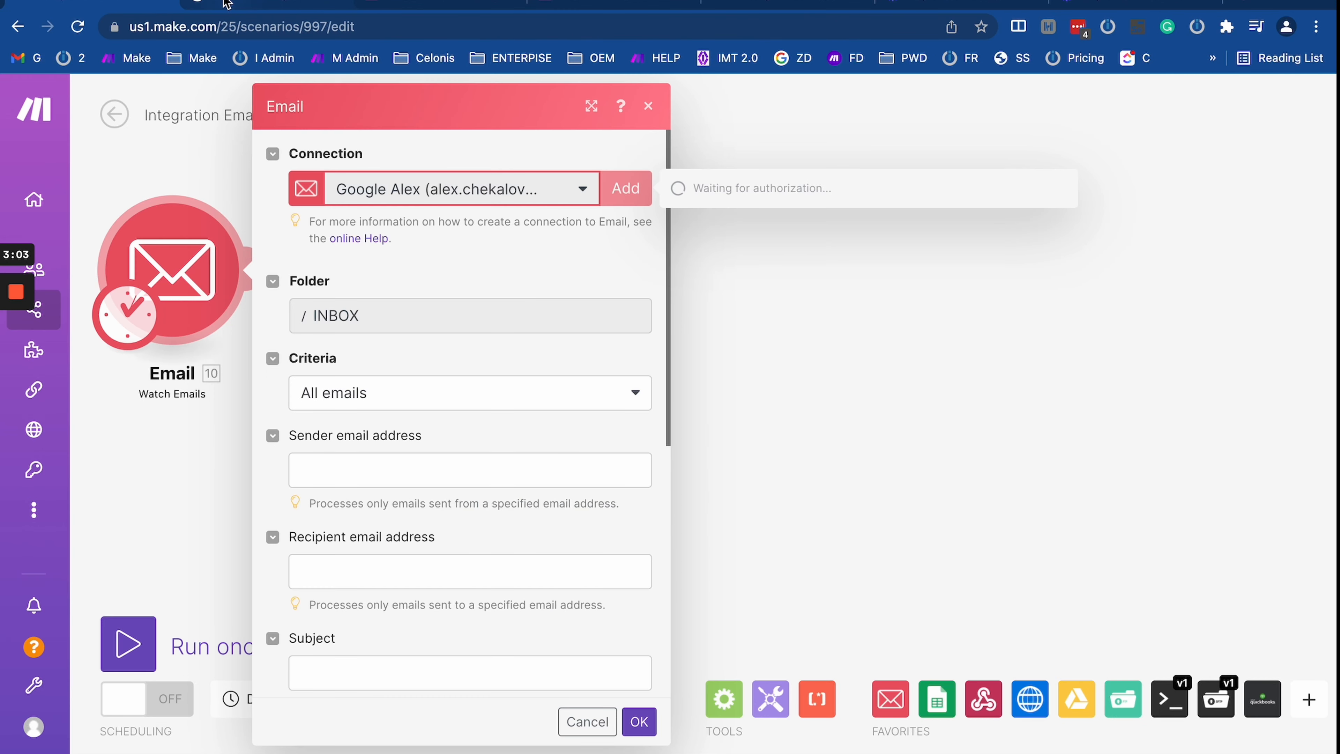
left_click(226, 3)
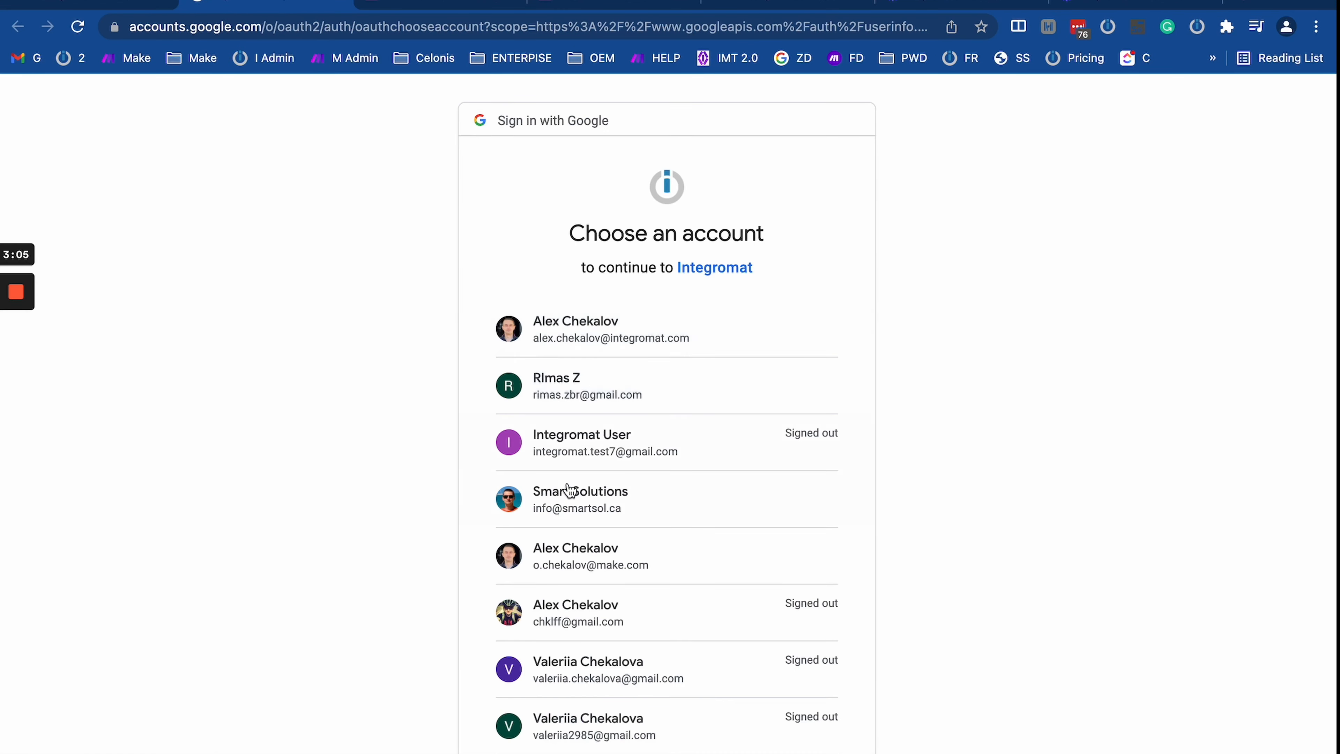
scroll(581, 491, "down", 5)
scroll(570, 475, "up", 5)
scroll(570, 459, "down", 1)
left_click(117, 3)
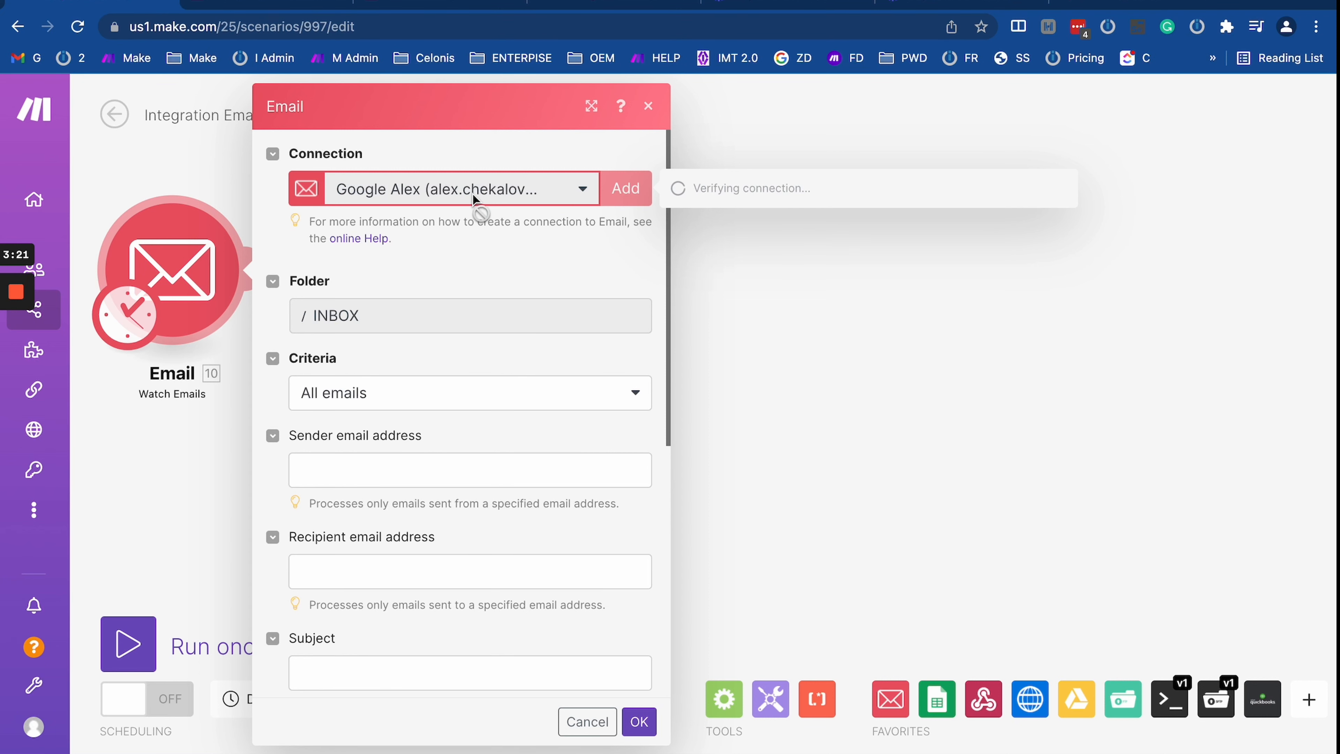
left_click(489, 264)
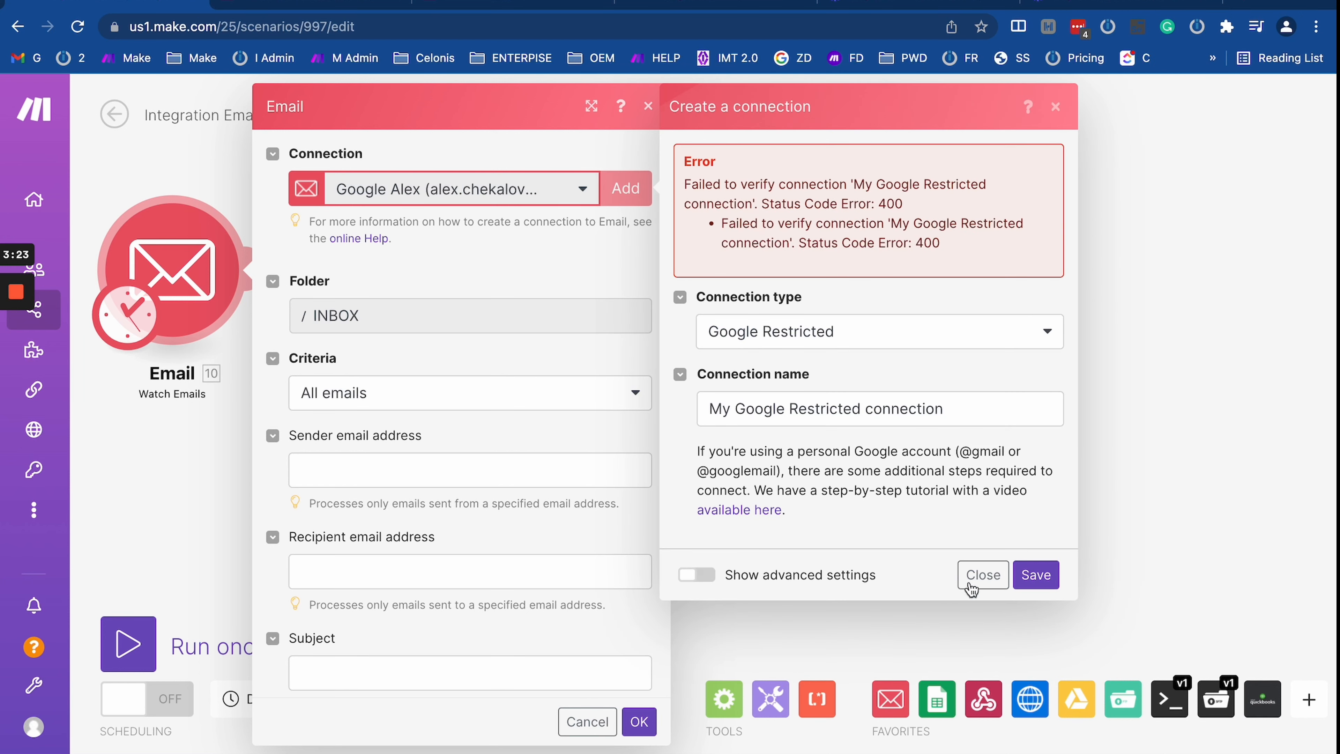
left_click(981, 574)
Step: Retry Google Restricted, show the advanced Client ID and Secret fields, then close Email settings
left_click(625, 188)
left_click(824, 194)
left_click(858, 263)
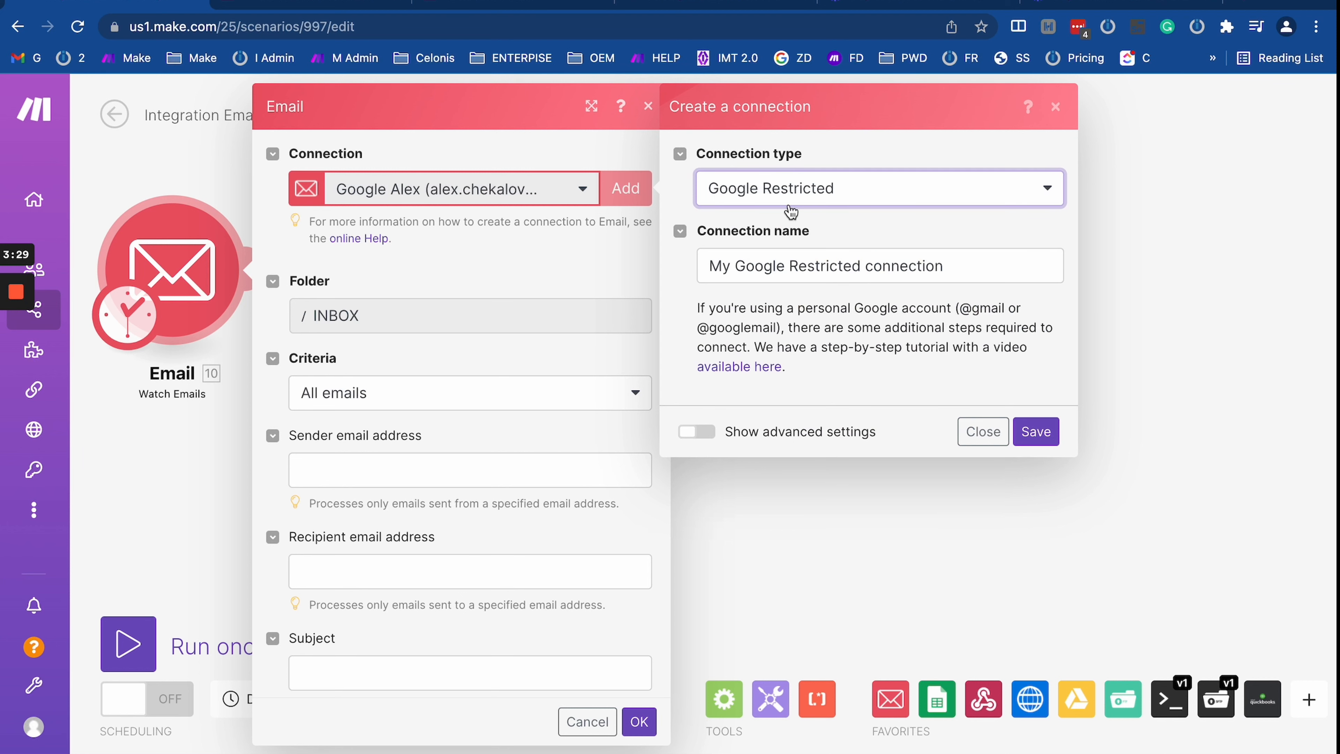
left_click(751, 437)
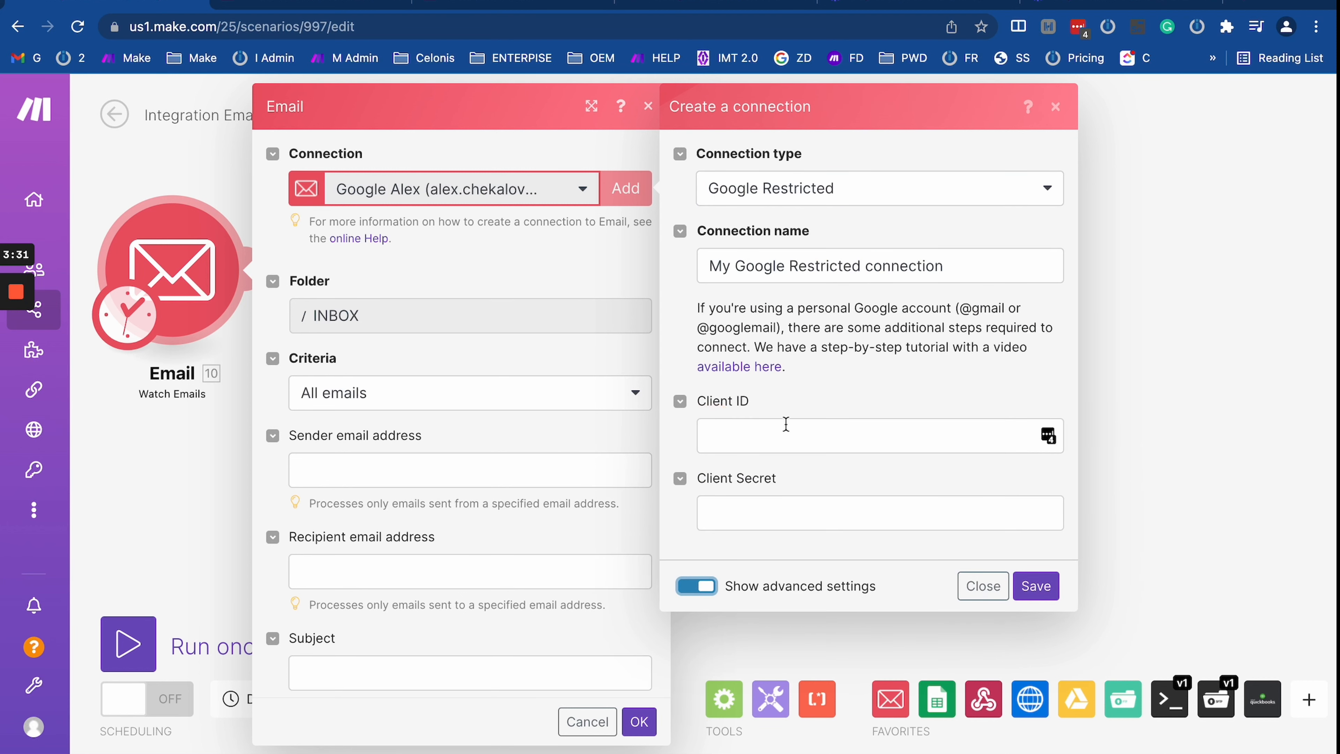
left_click(722, 434)
left_click(753, 527)
left_click(742, 428)
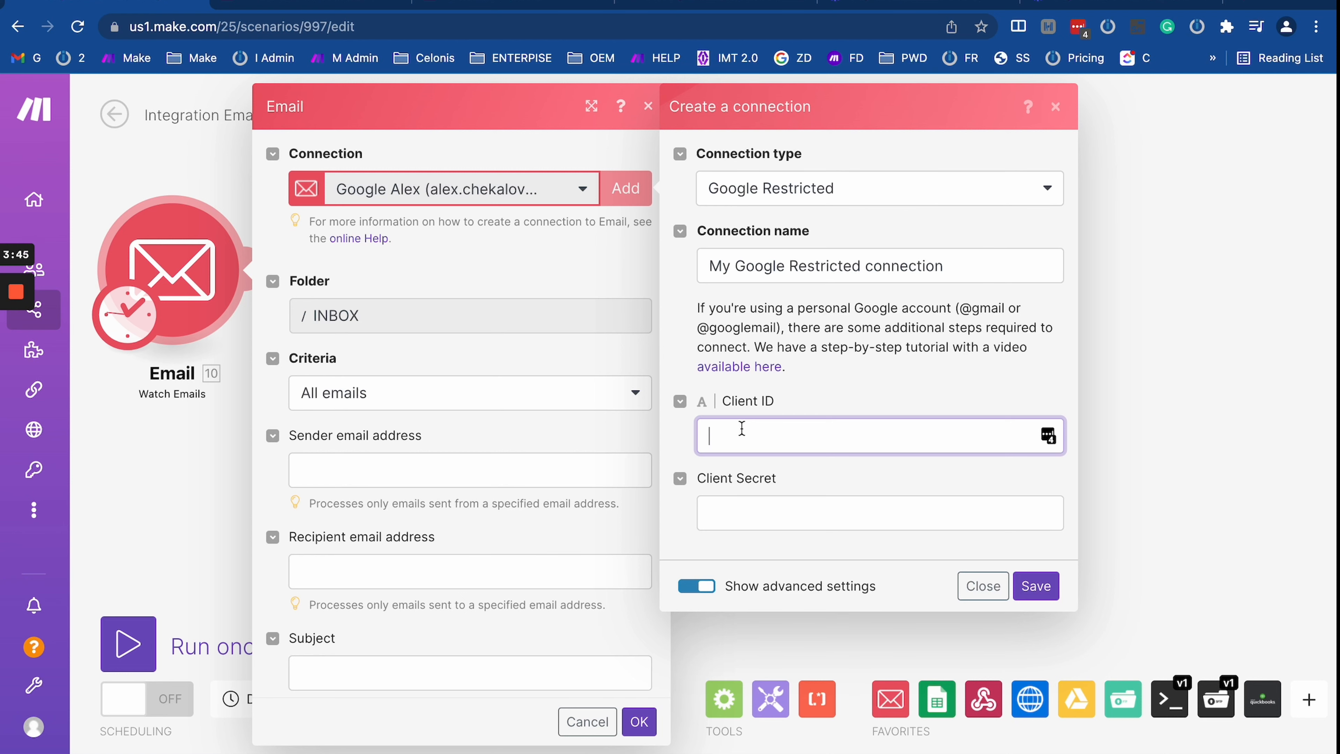
left_click_drag(177, 481, 591, 321)
Step: Add a ManyChat Manage Tags module as the trigger and begin a connection with an empty access token
right_click(445, 430)
left_click(483, 448)
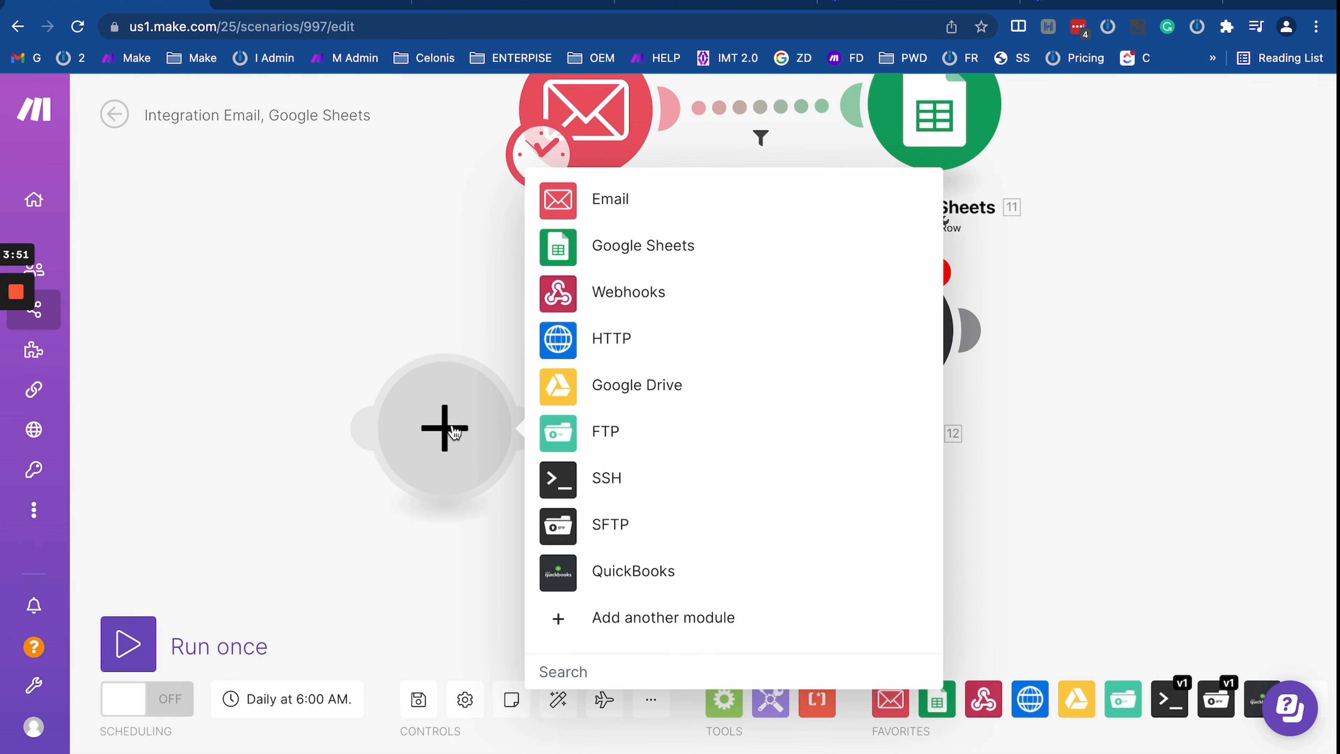
type("manych")
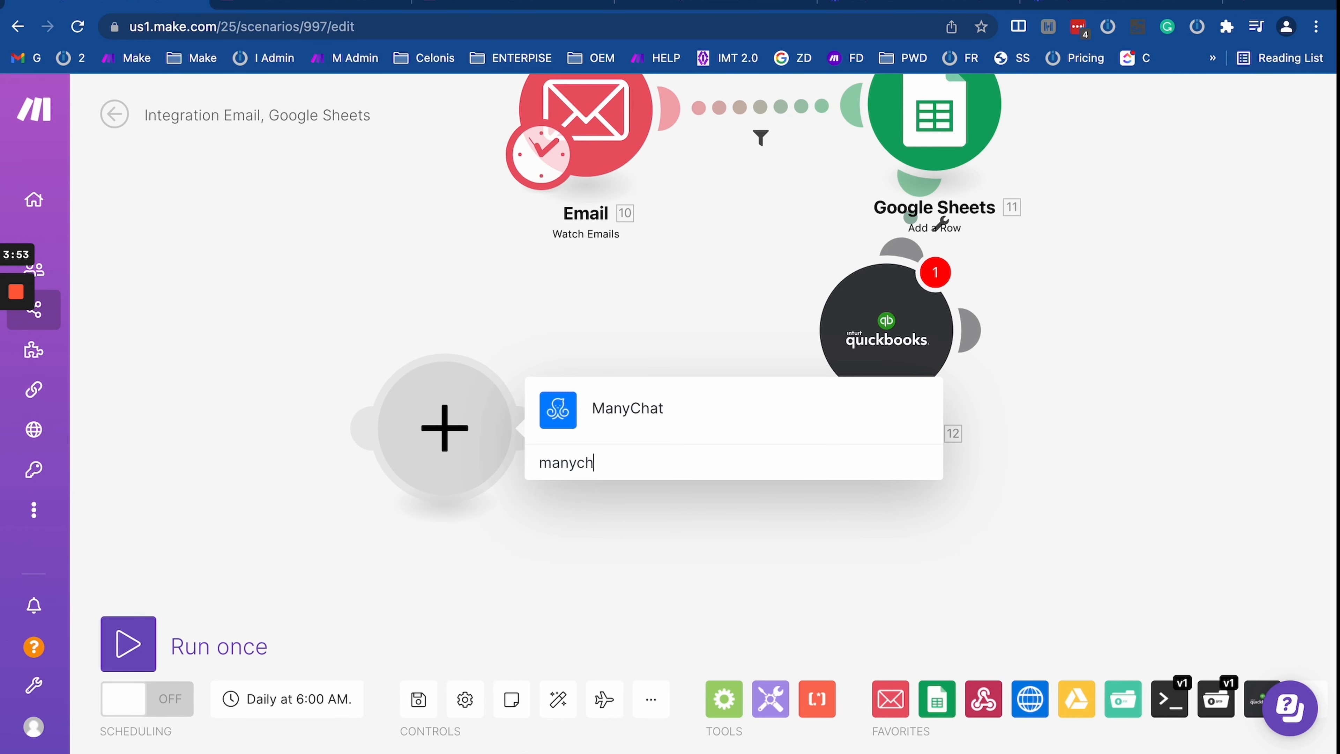
left_click(599, 413)
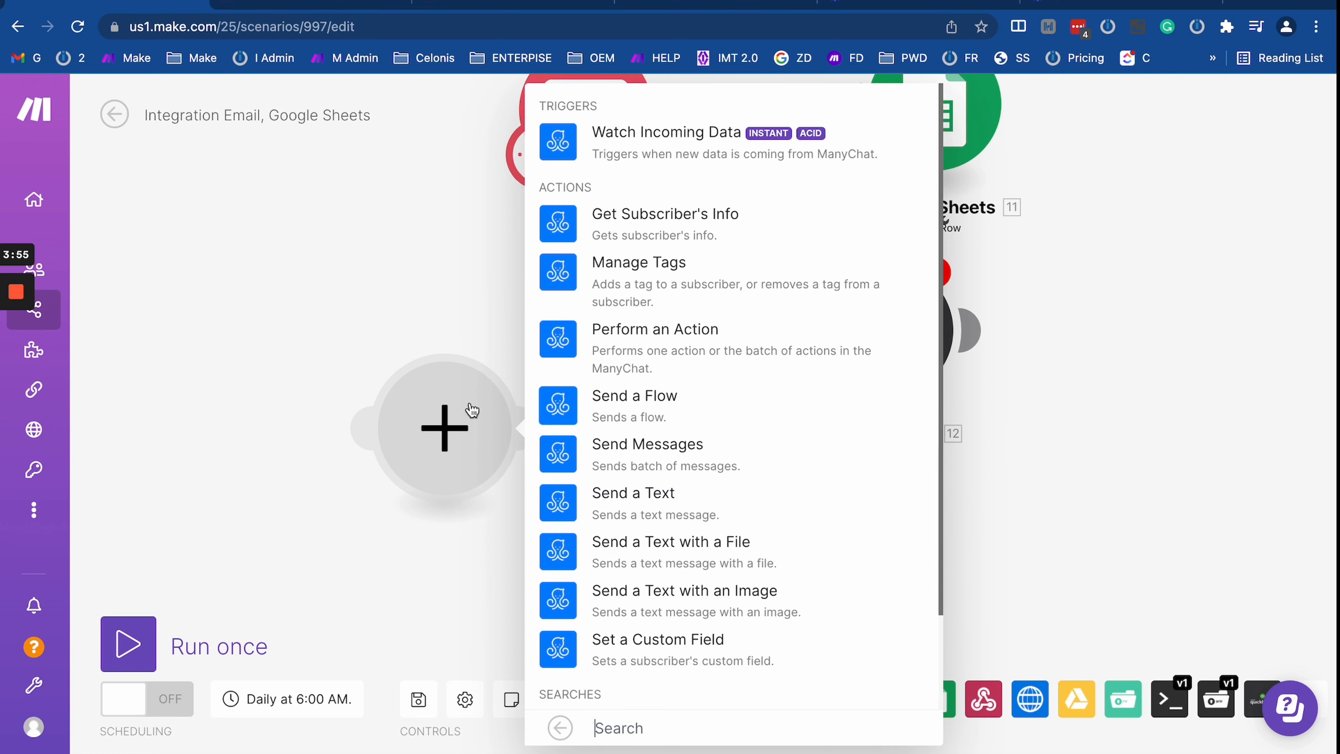
left_click(610, 259)
left_click_drag(541, 154, 451, 424)
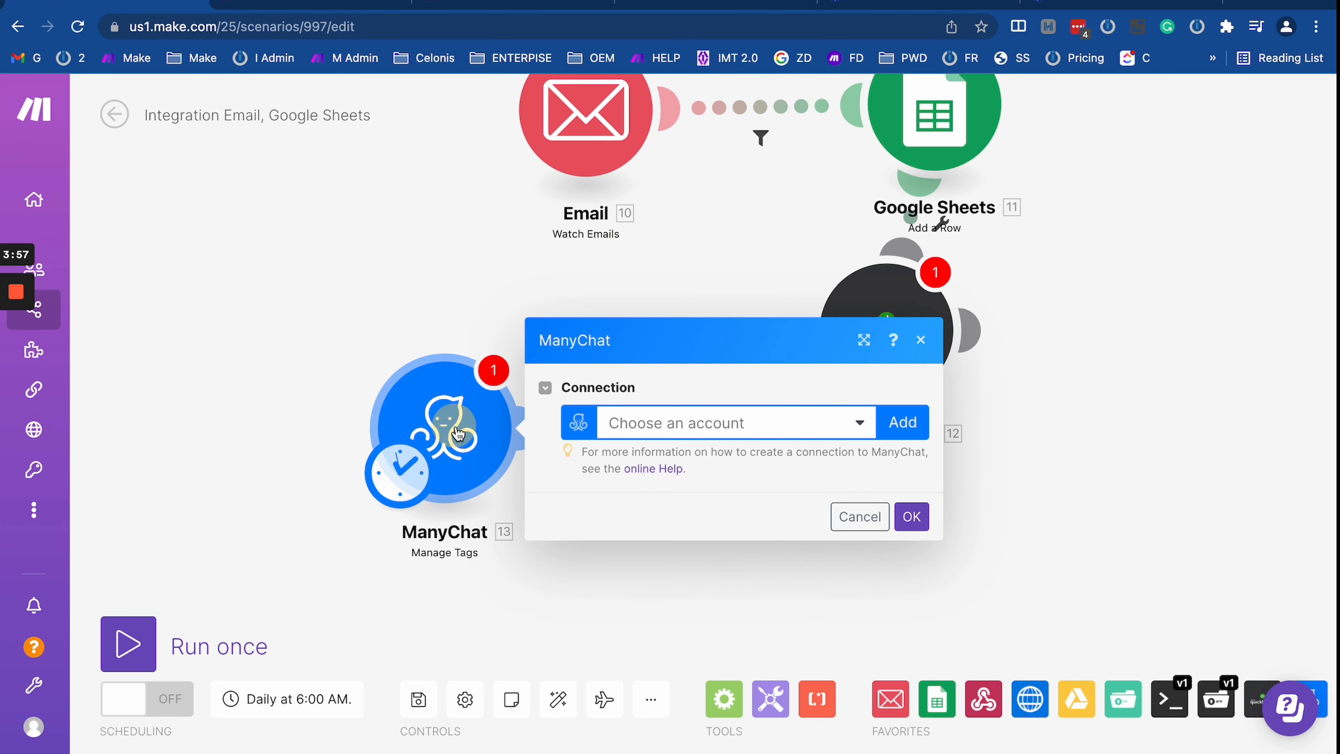
left_click(899, 427)
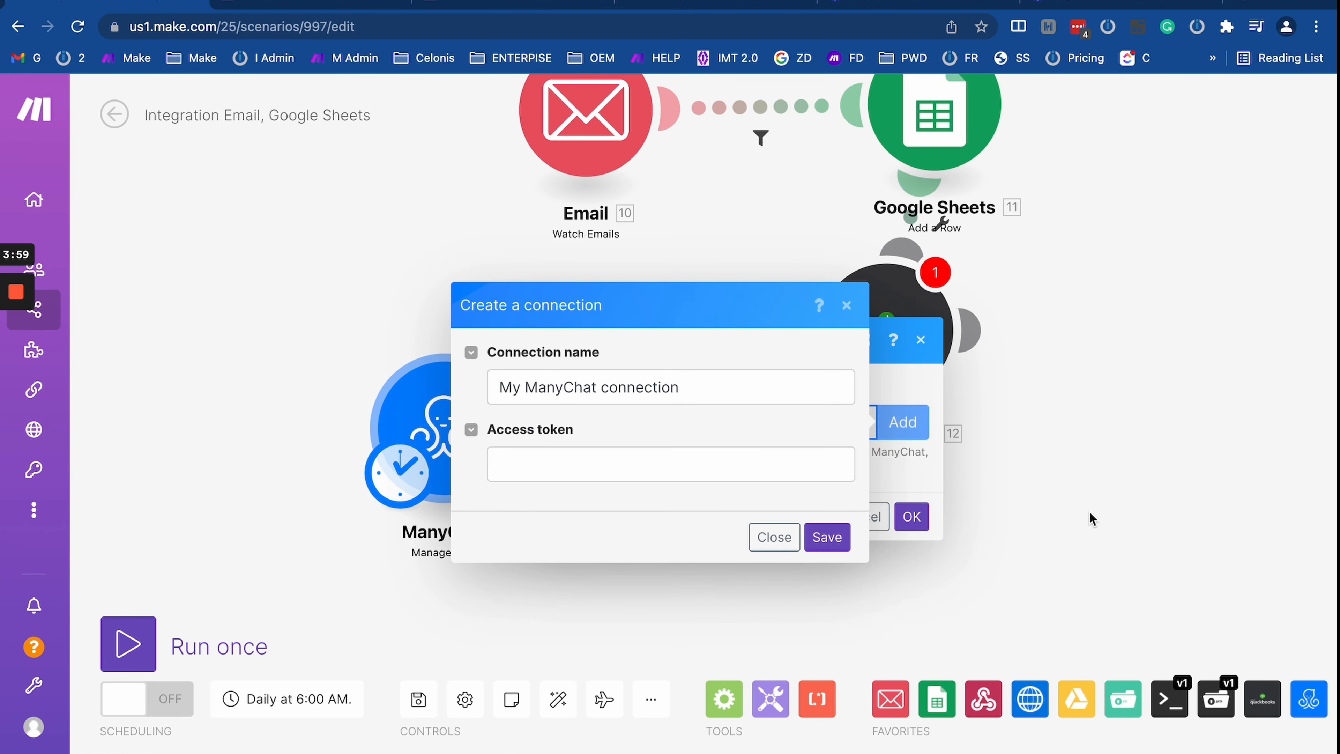
left_click(815, 405)
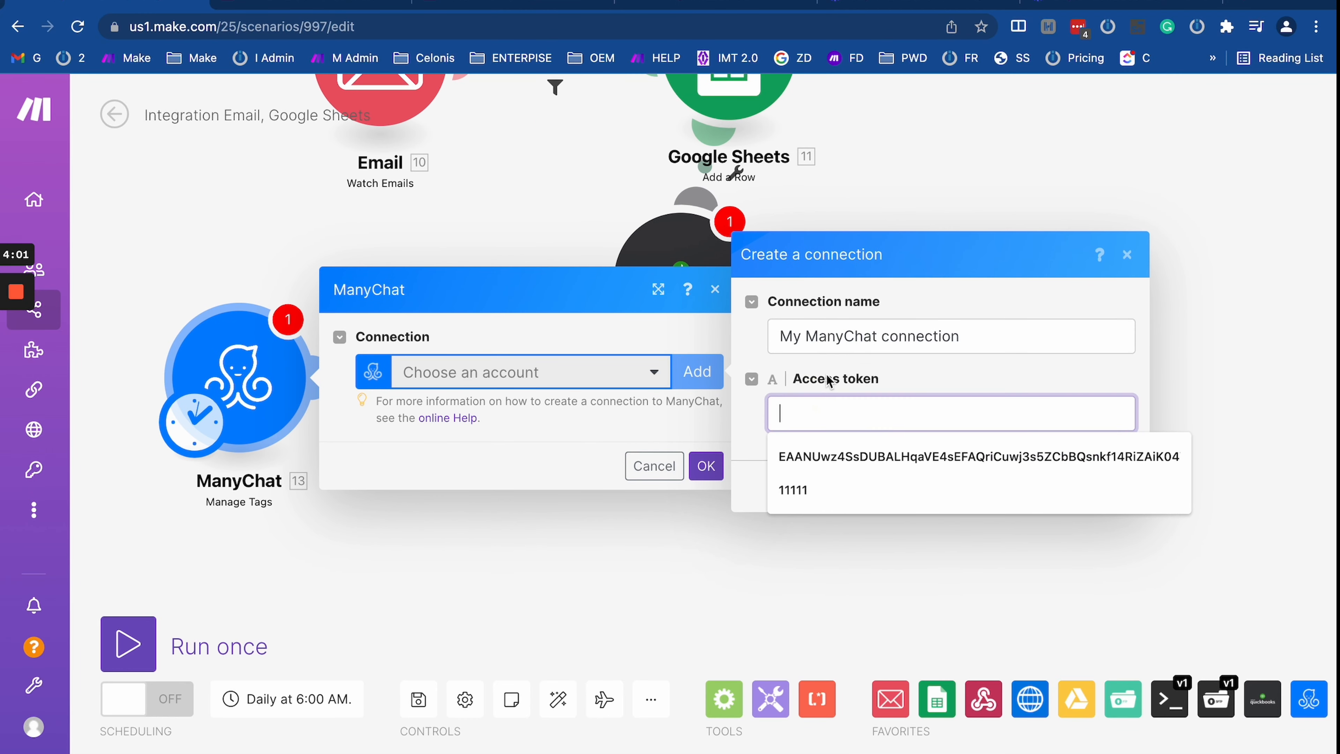
left_click(998, 378)
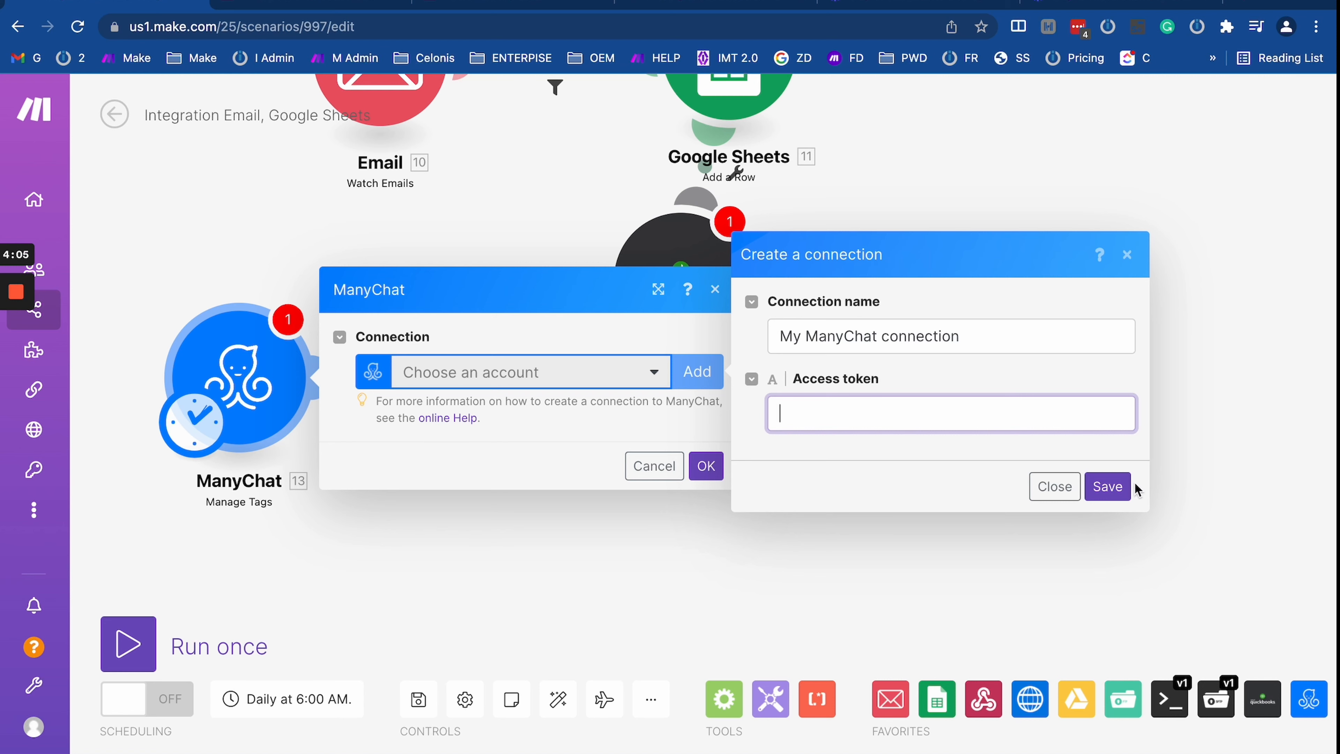
Step: Restore Email as the trigger, delete the ManyChat module, and place QuickBooks right of Google Sheets
left_click_drag(199, 246, 250, 436)
left_click_drag(261, 603, 420, 229)
left_click_drag(290, 365, 272, 208)
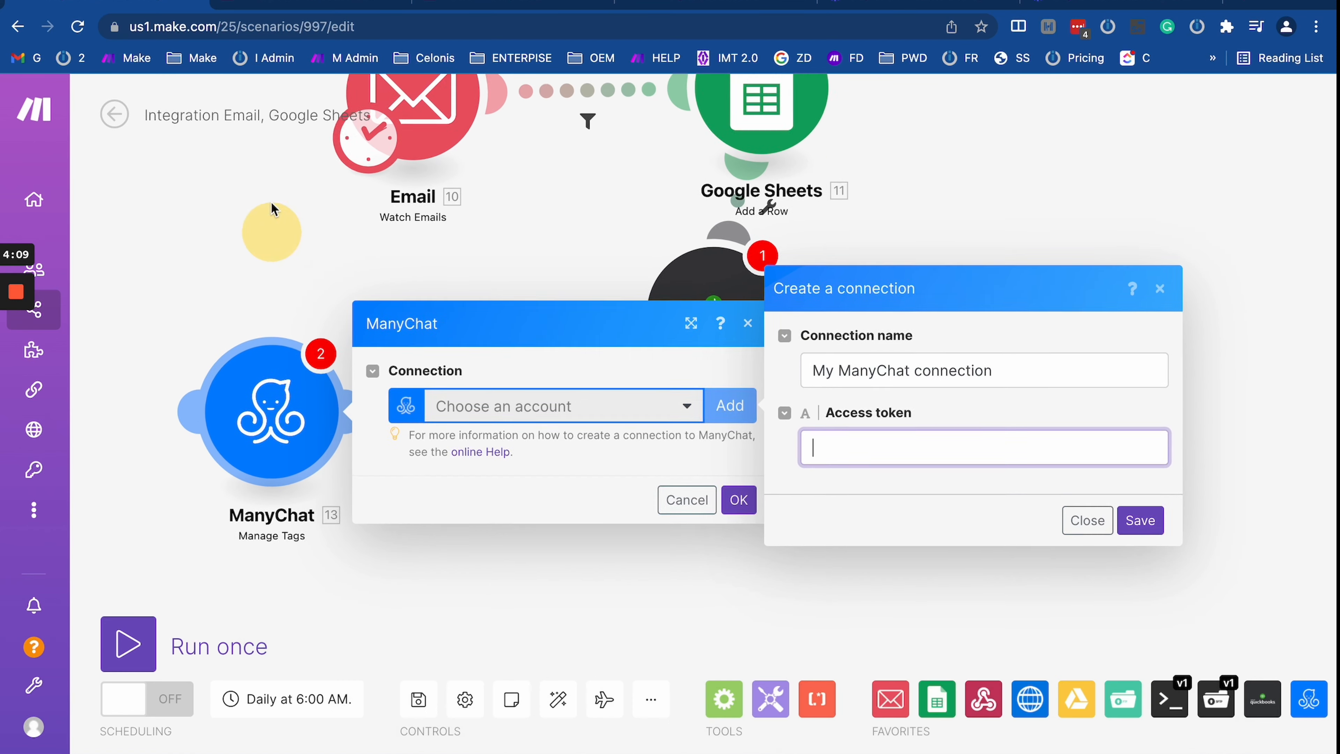
right_click(284, 368)
left_click(352, 596)
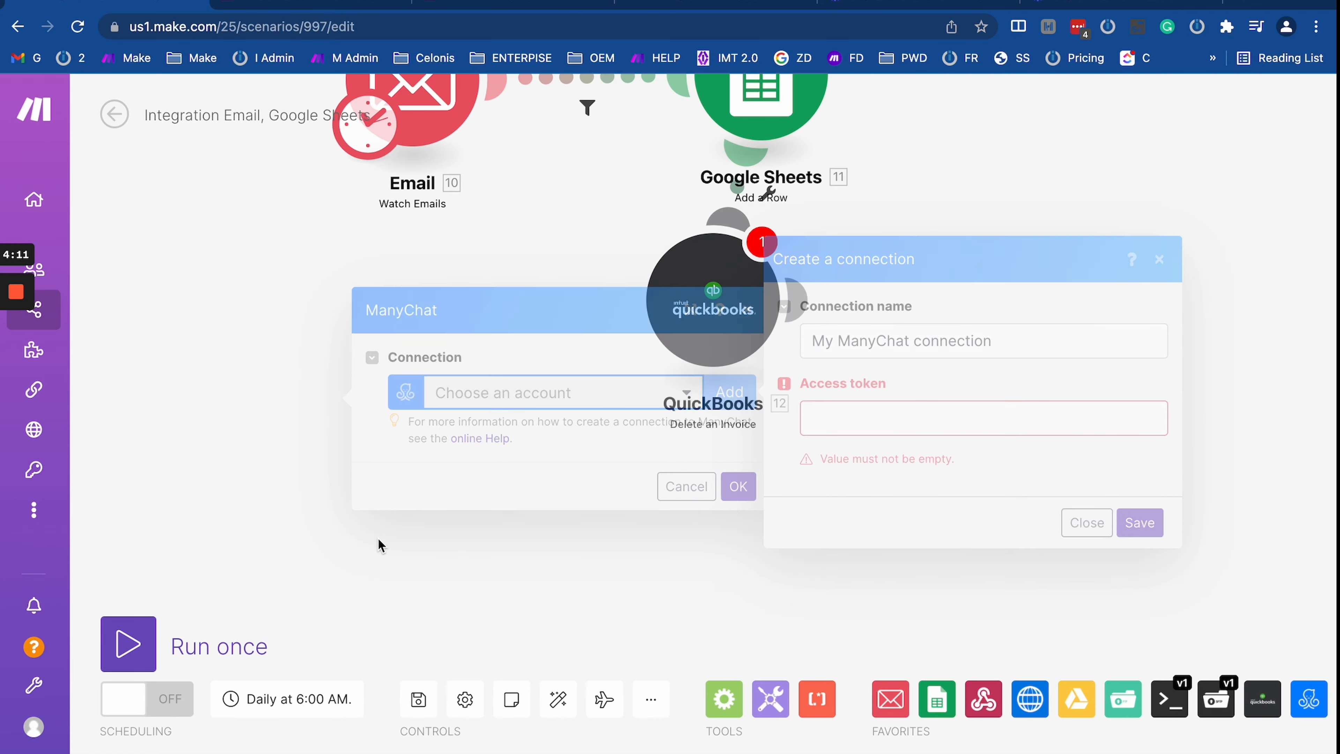
left_click_drag(508, 482, 538, 638)
scroll(510, 457, "down", 4)
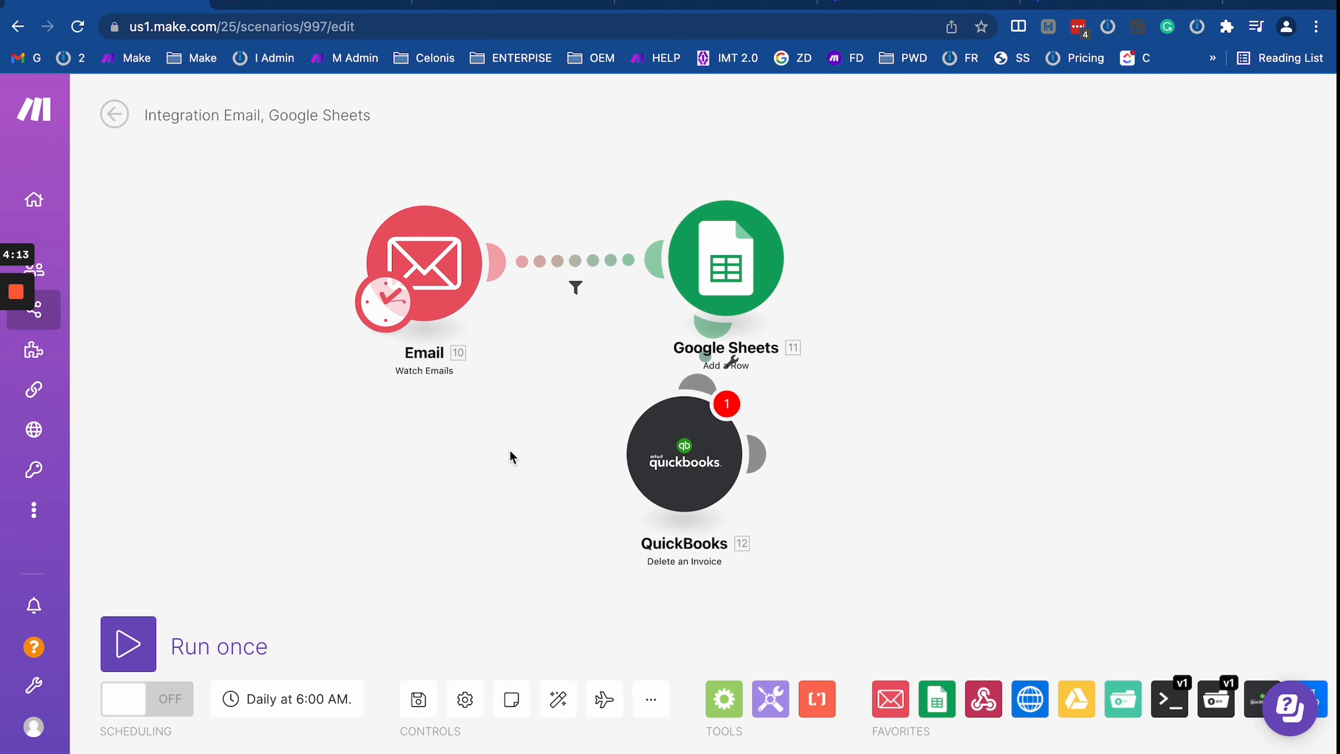
left_click_drag(620, 480, 894, 362)
left_click_drag(781, 472, 372, 496)
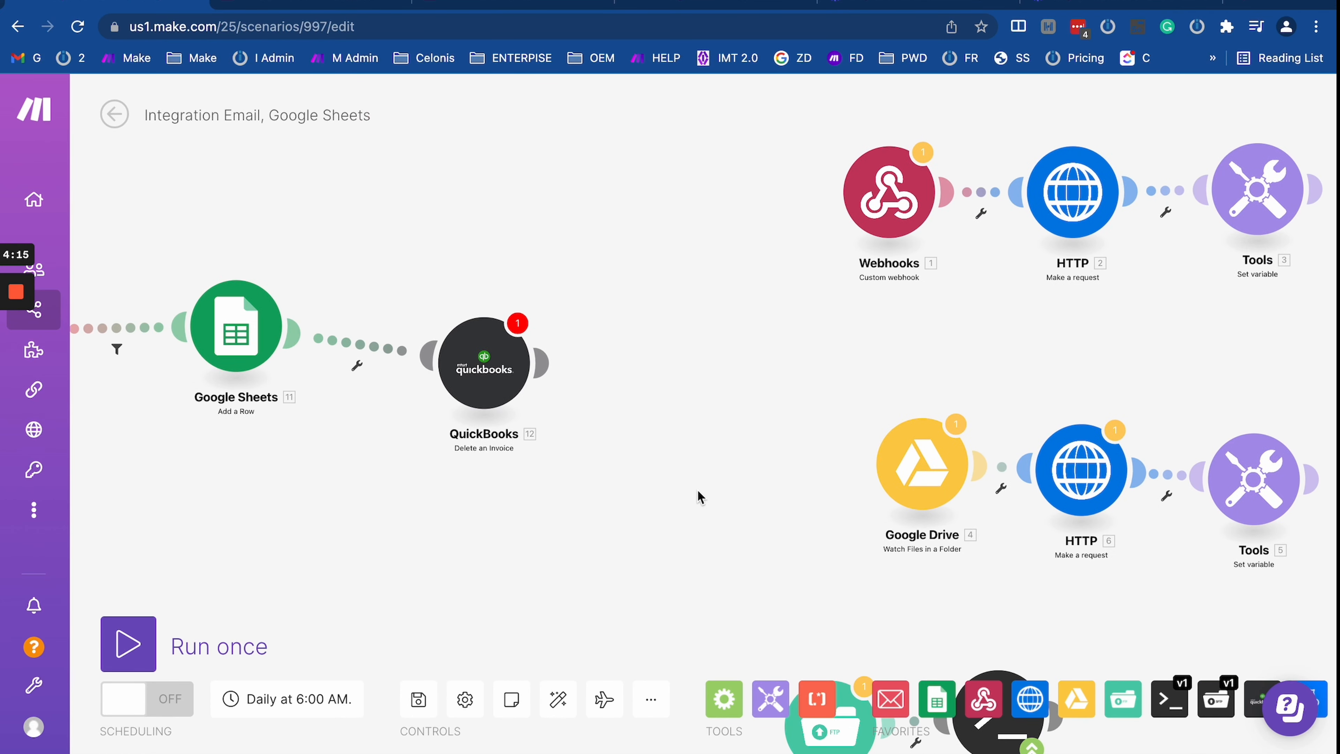
left_click_drag(686, 491, 694, 407)
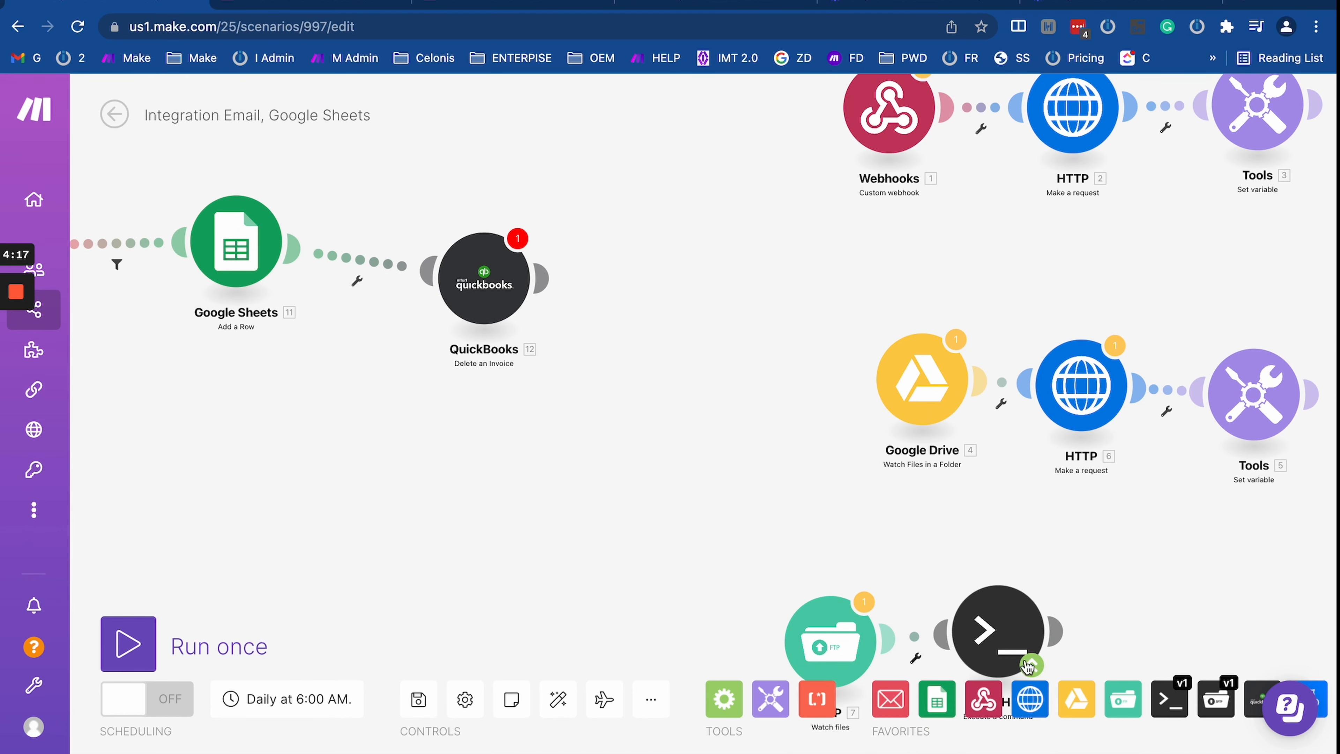
Step: Add a Google Drive 'Move a File/Folder' module after QuickBooks and pick a different Google connection
left_click(1077, 700)
scroll(1137, 422, "down", 5)
scroll(1137, 422, "down", 8)
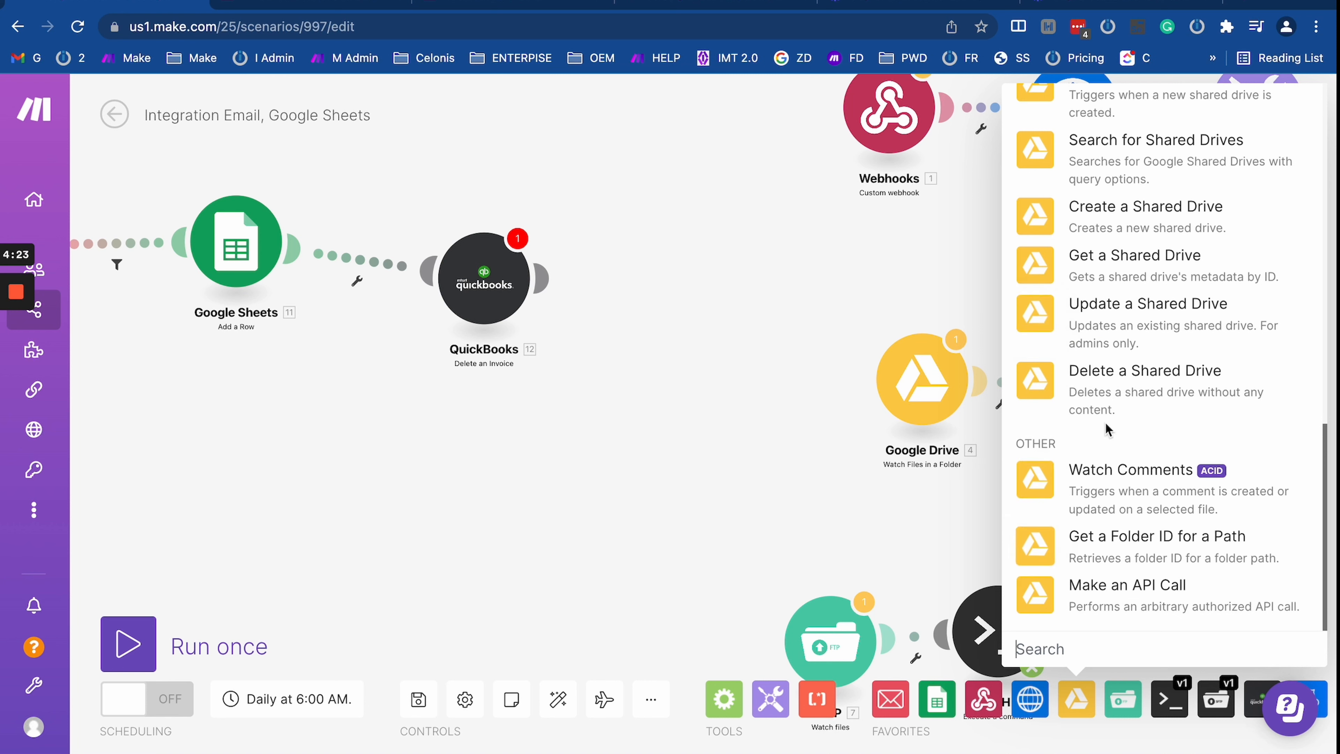
scroll(1087, 359, "up", 5)
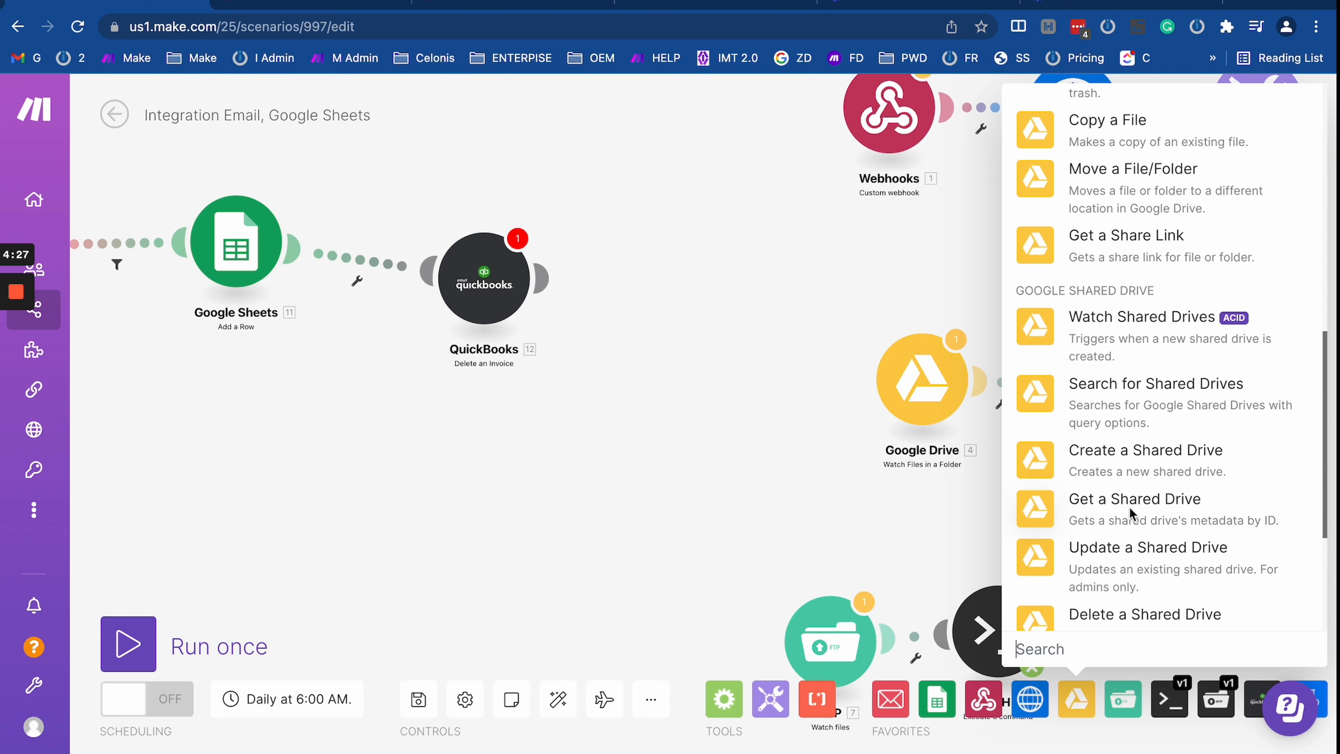
scroll(1100, 211, "up", 1)
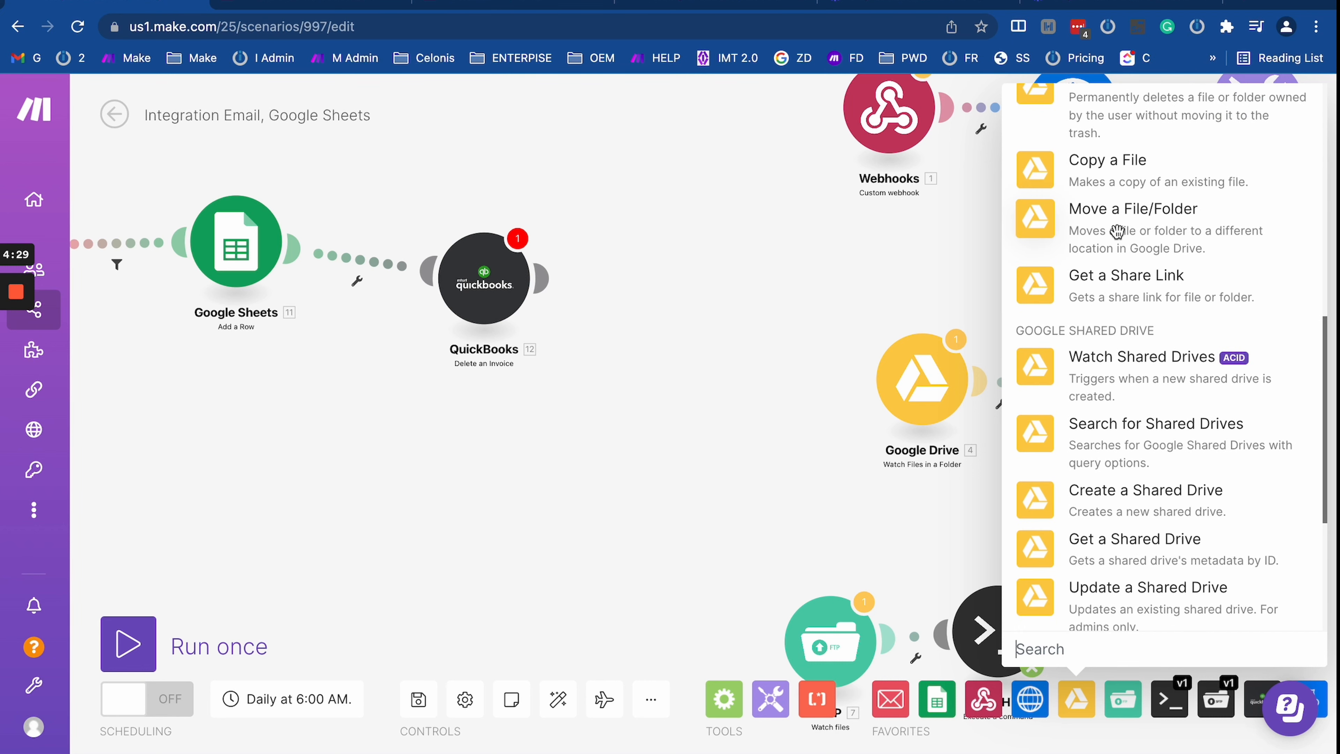
left_click(1110, 228)
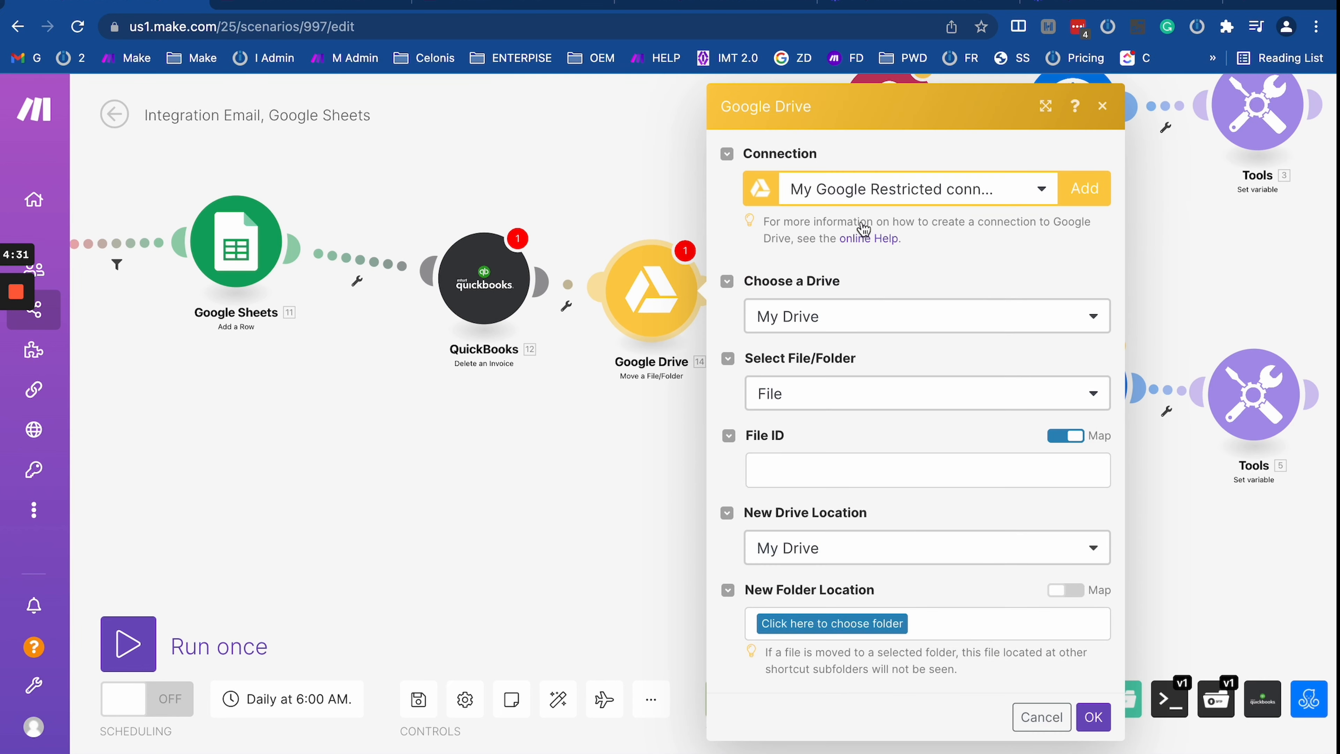
left_click(849, 190)
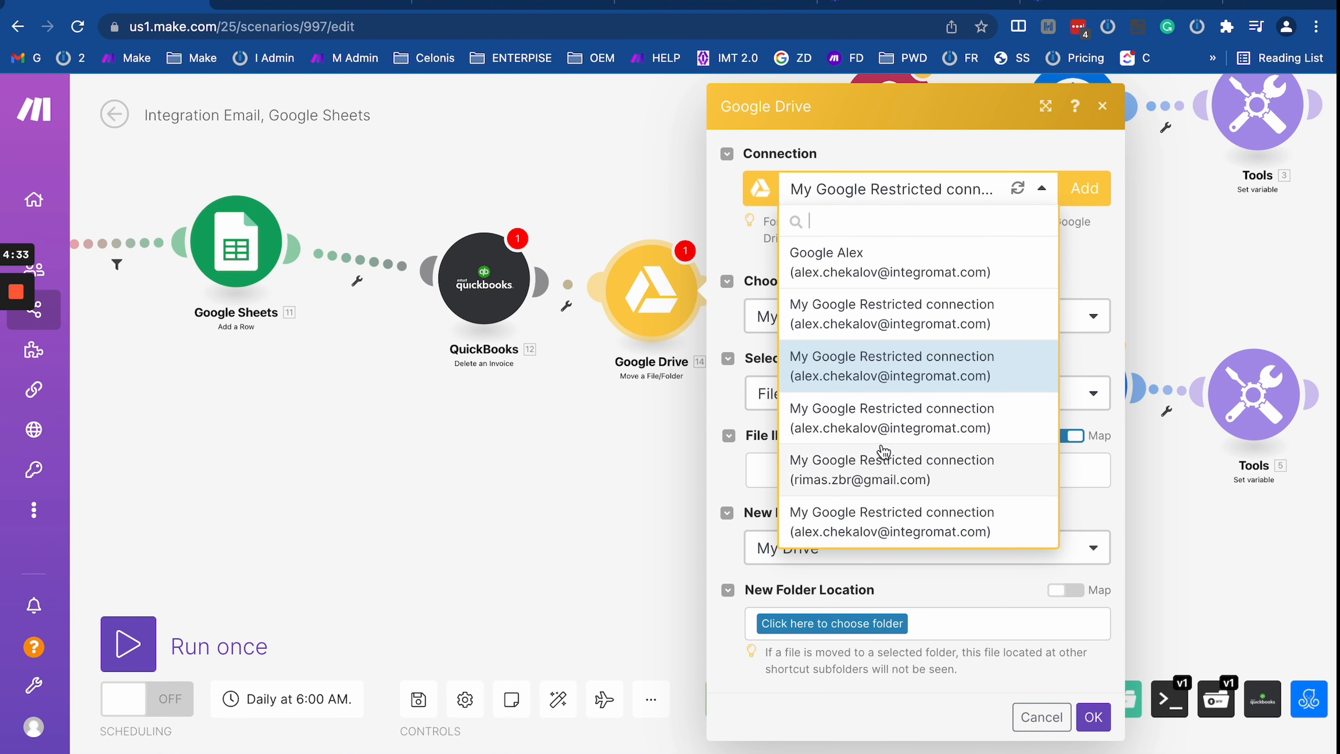
left_click(856, 474)
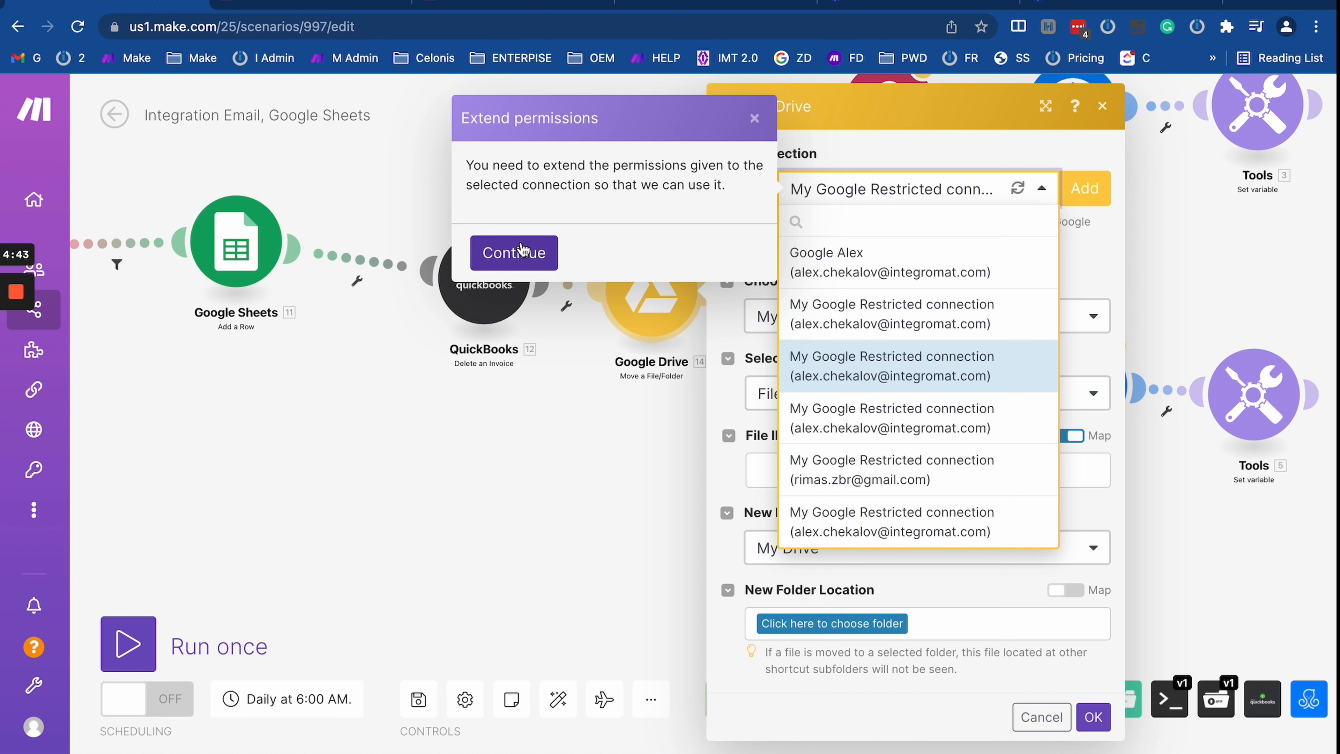
left_click(568, 534)
left_click_drag(568, 534, 1017, 532)
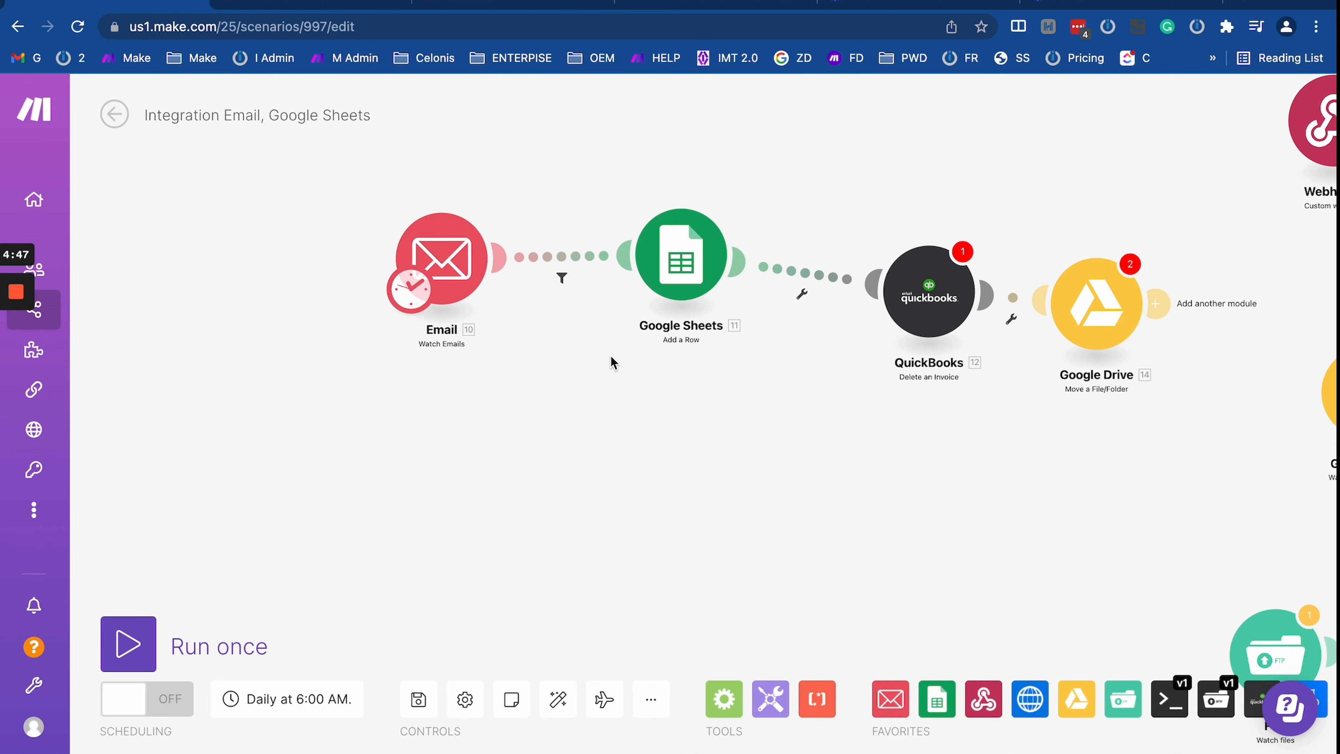
Step: Add a Google Restricted connection to the Email module and save it to launch Google authorization
left_click(452, 269)
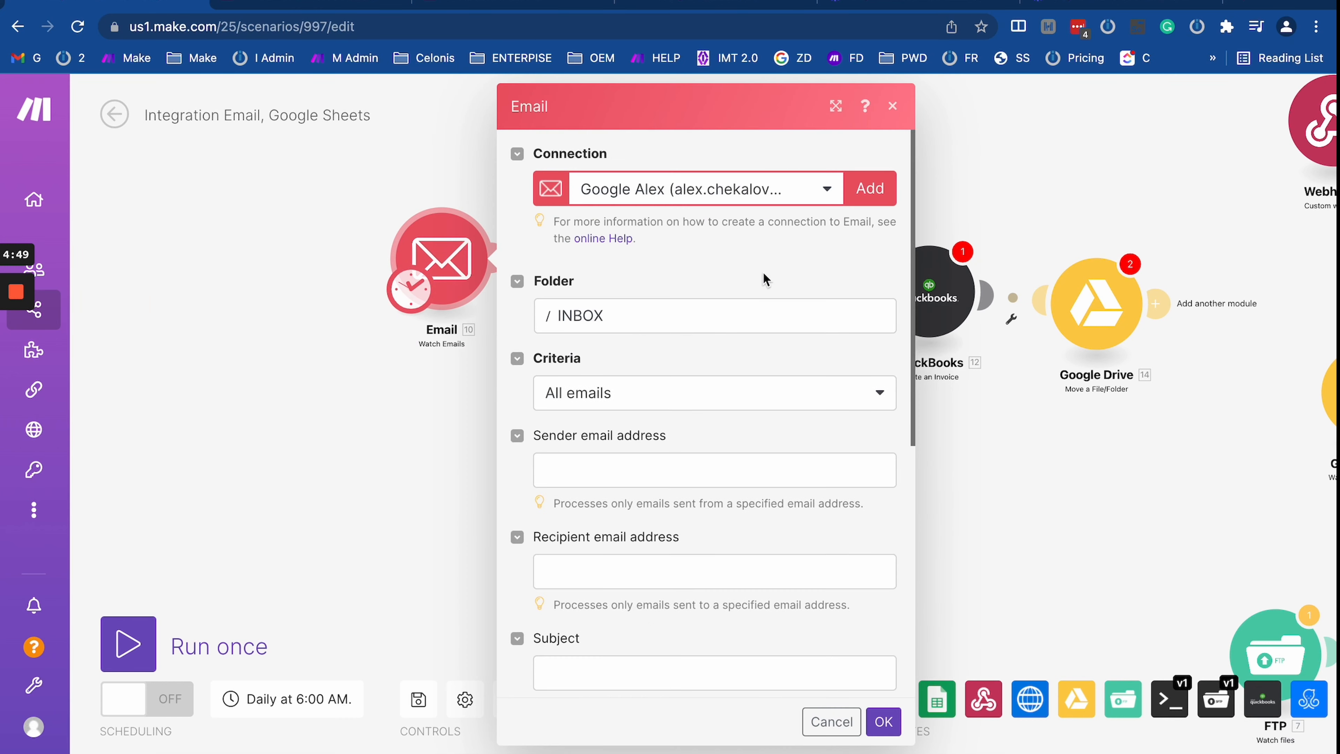
left_click(869, 189)
left_click(1046, 194)
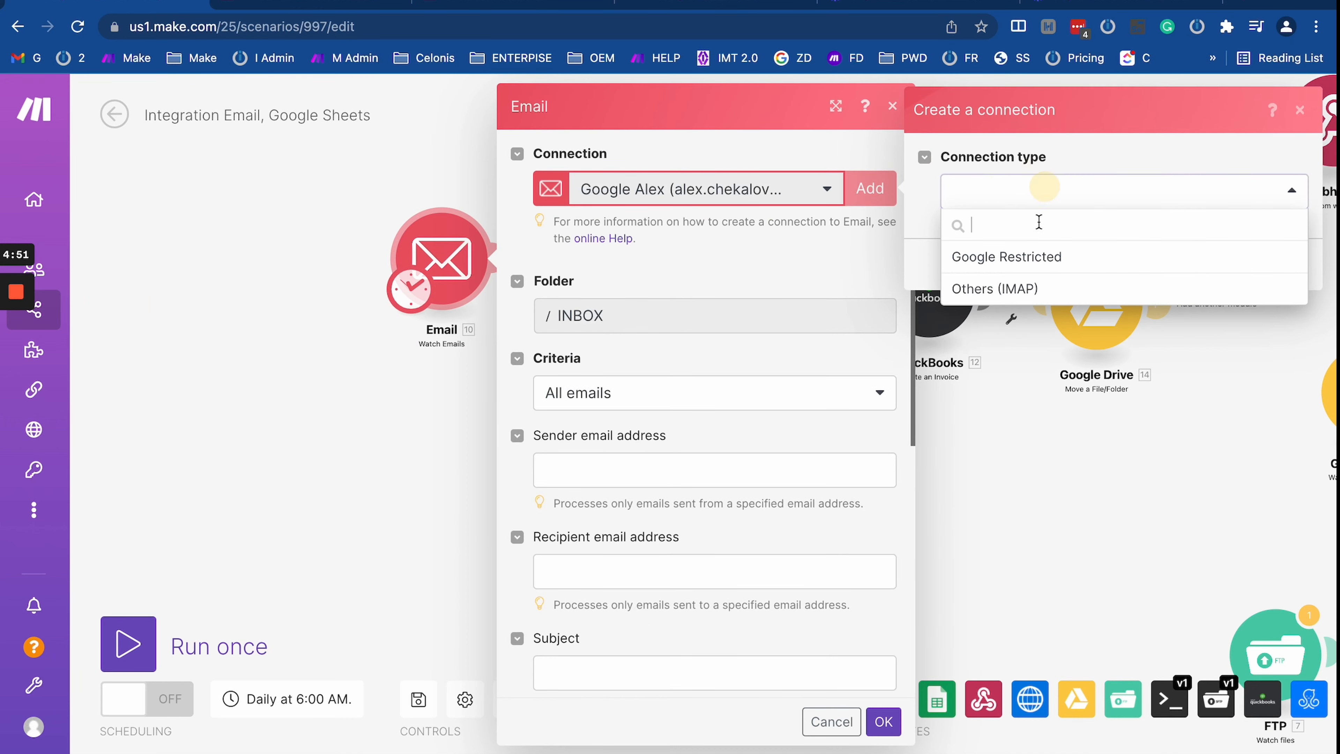
left_click(1052, 260)
left_click(1265, 430)
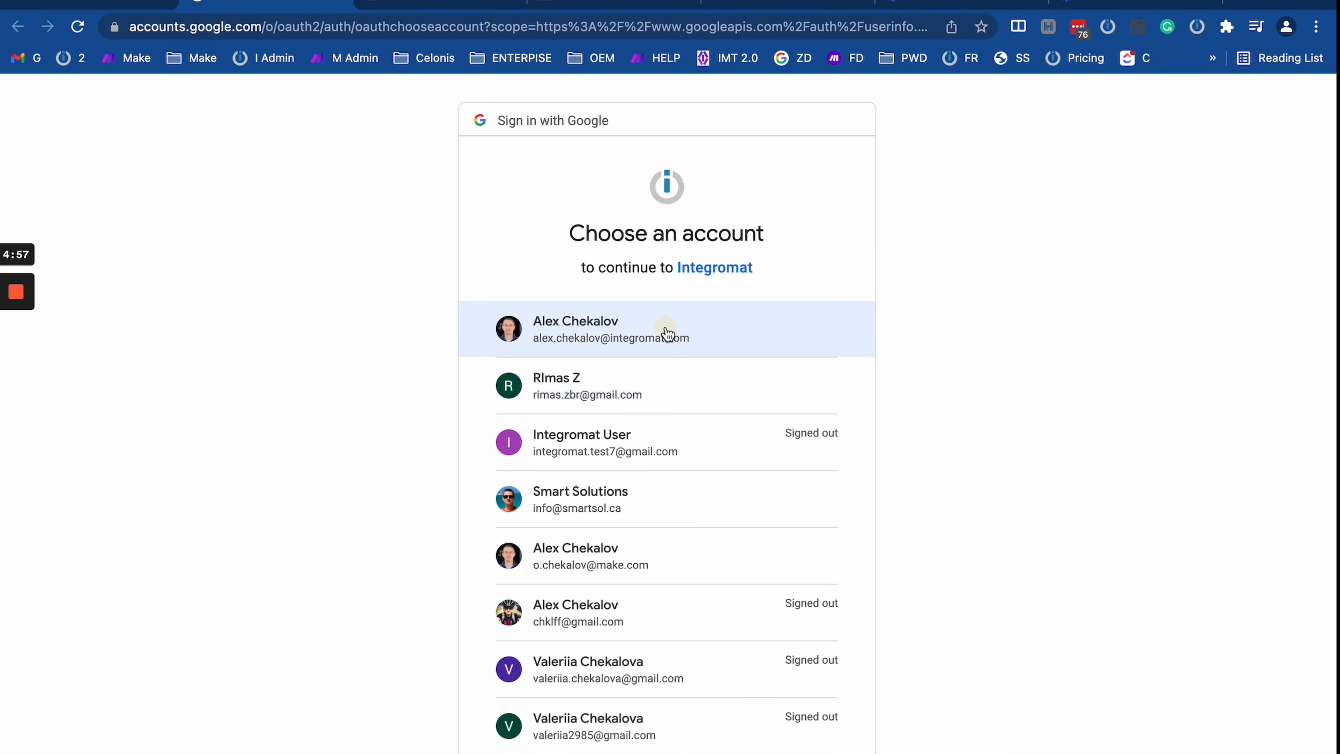
Step: Pick the Google account, review Integromat's Gmail access request, then return to Make and close Email settings
left_click(667, 333)
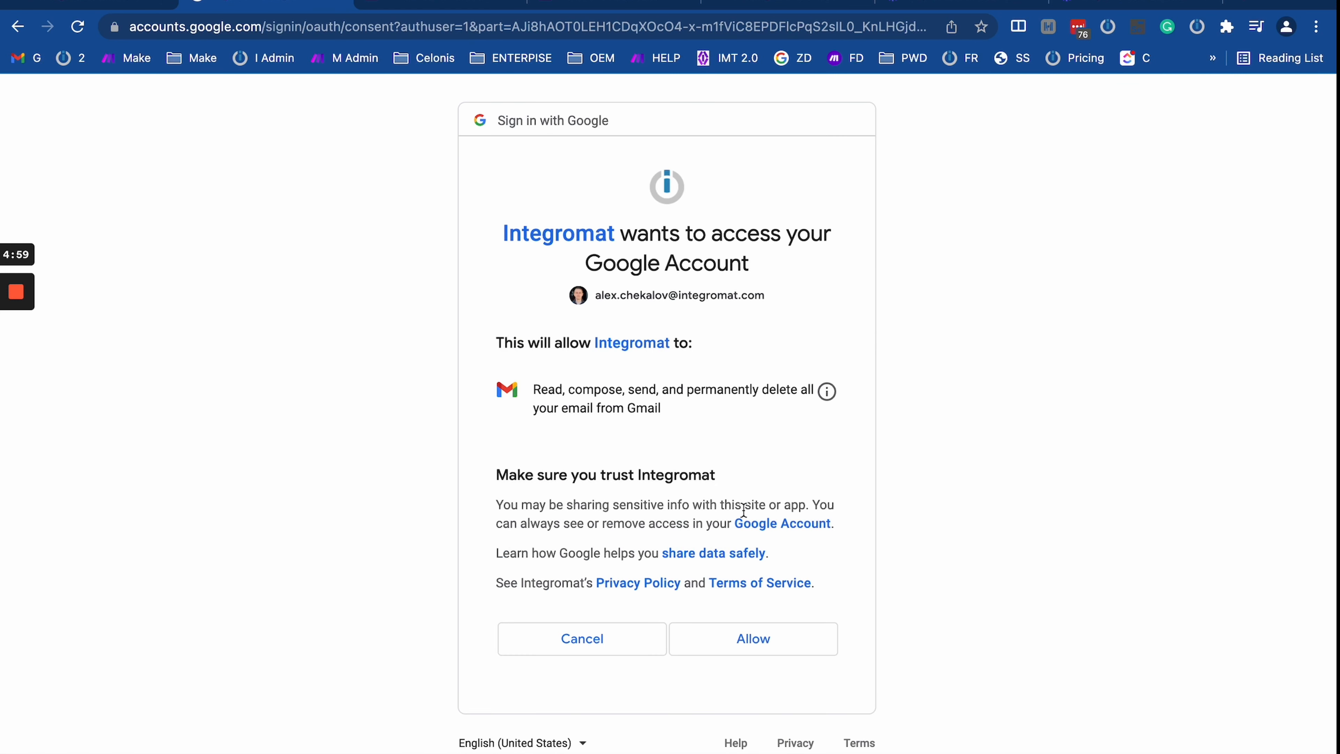
left_click_drag(539, 391, 850, 447)
left_click(734, 421)
left_click(705, 411)
left_click(552, 384)
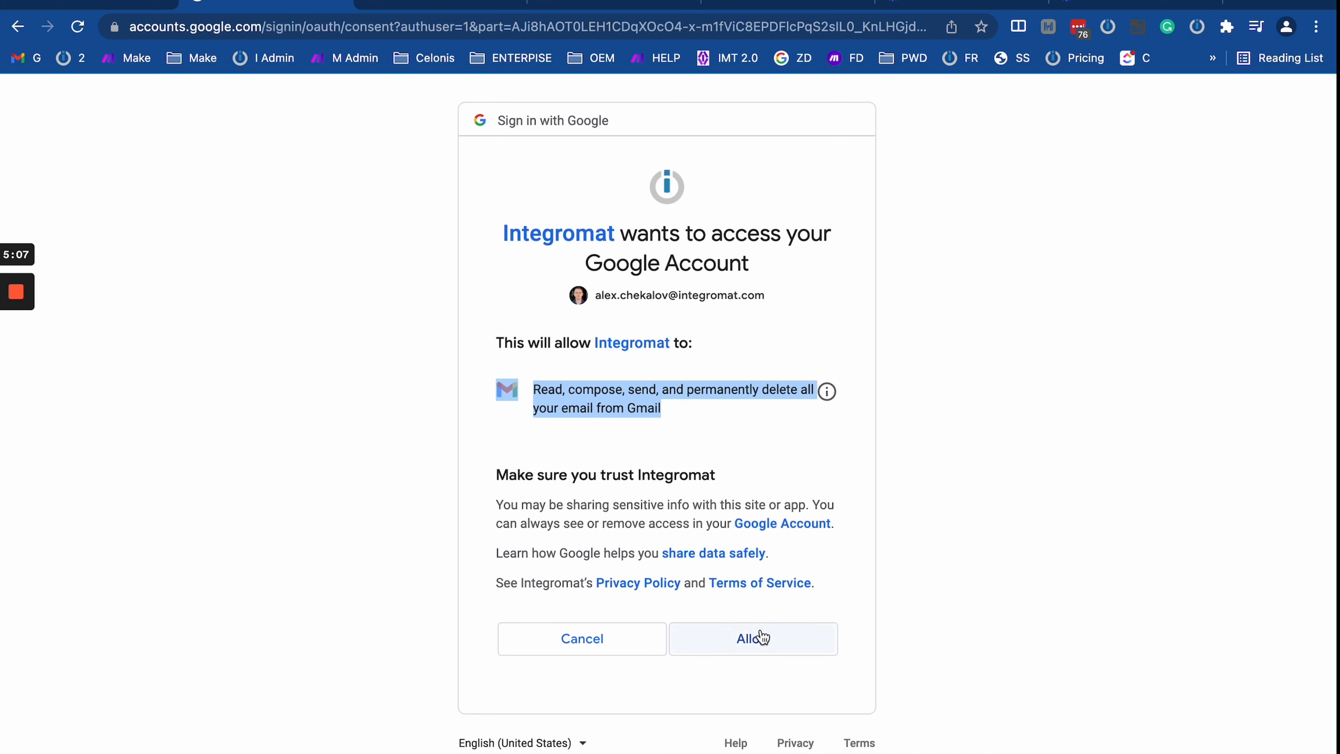
left_click_drag(503, 232, 621, 235)
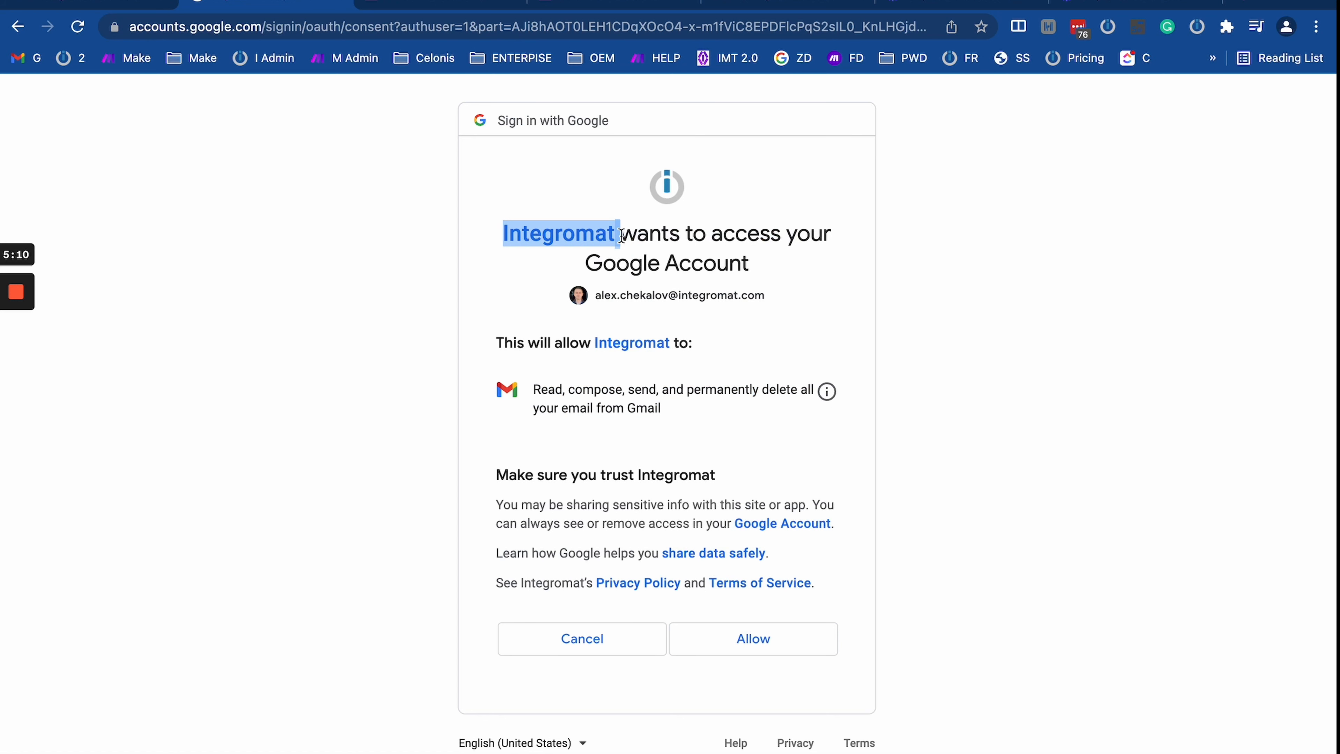
left_click(265, 376)
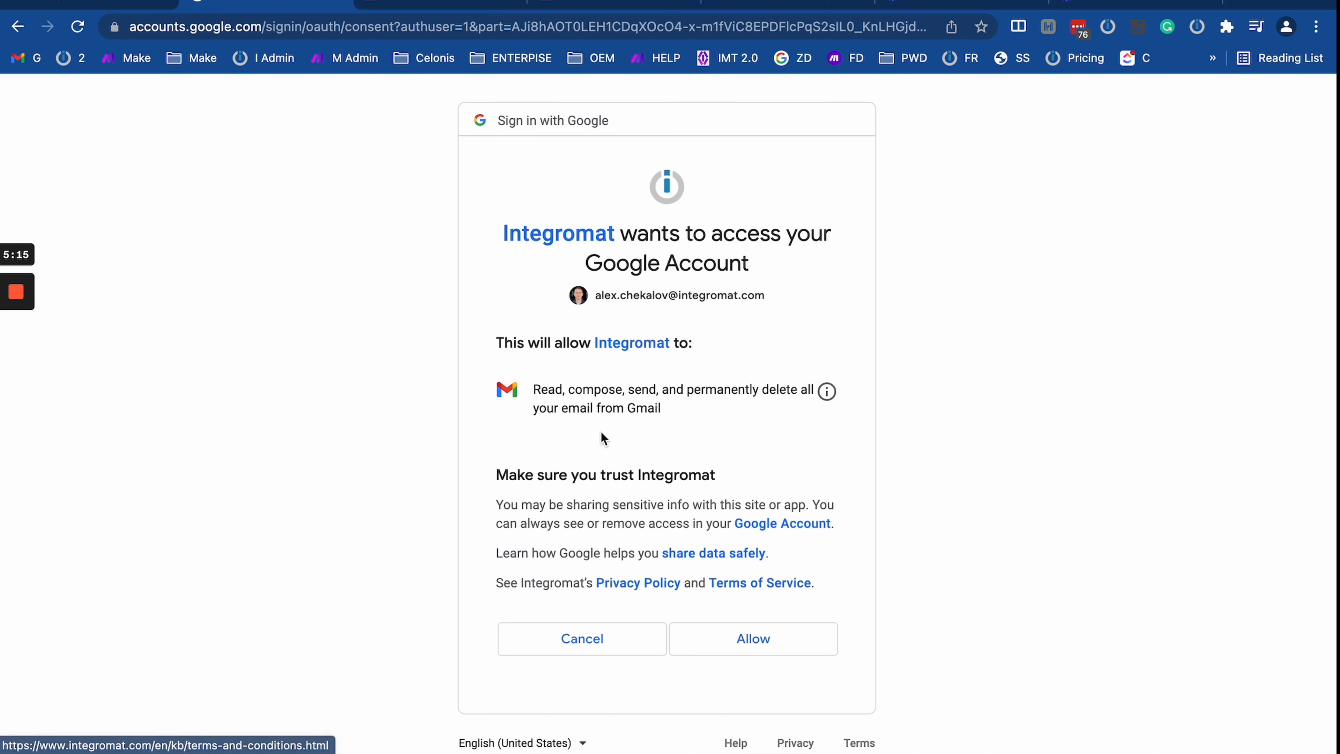
left_click(110, 2)
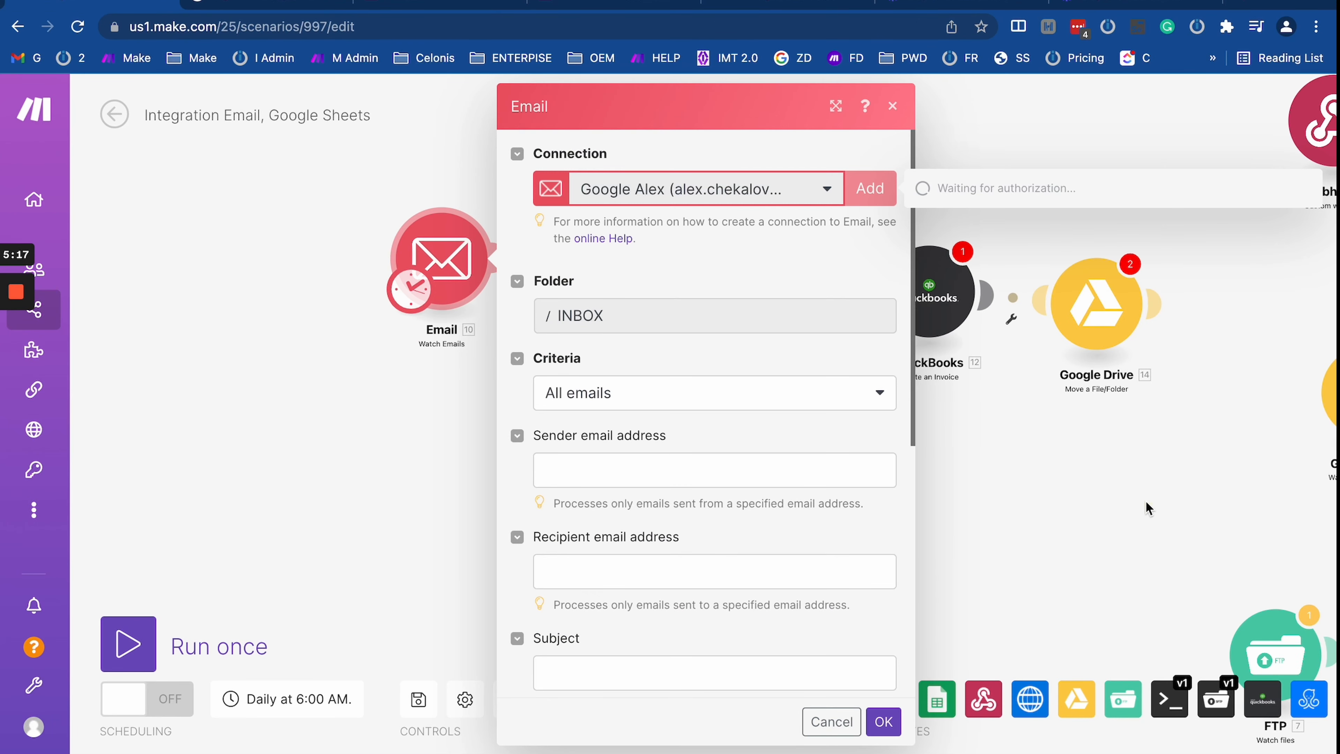
left_click(1146, 502)
Step: Open the Google Drive module and select a restricted connection that needs extended permissions
left_click(1100, 312)
left_click(1151, 458)
left_click_drag(1150, 463, 987, 473)
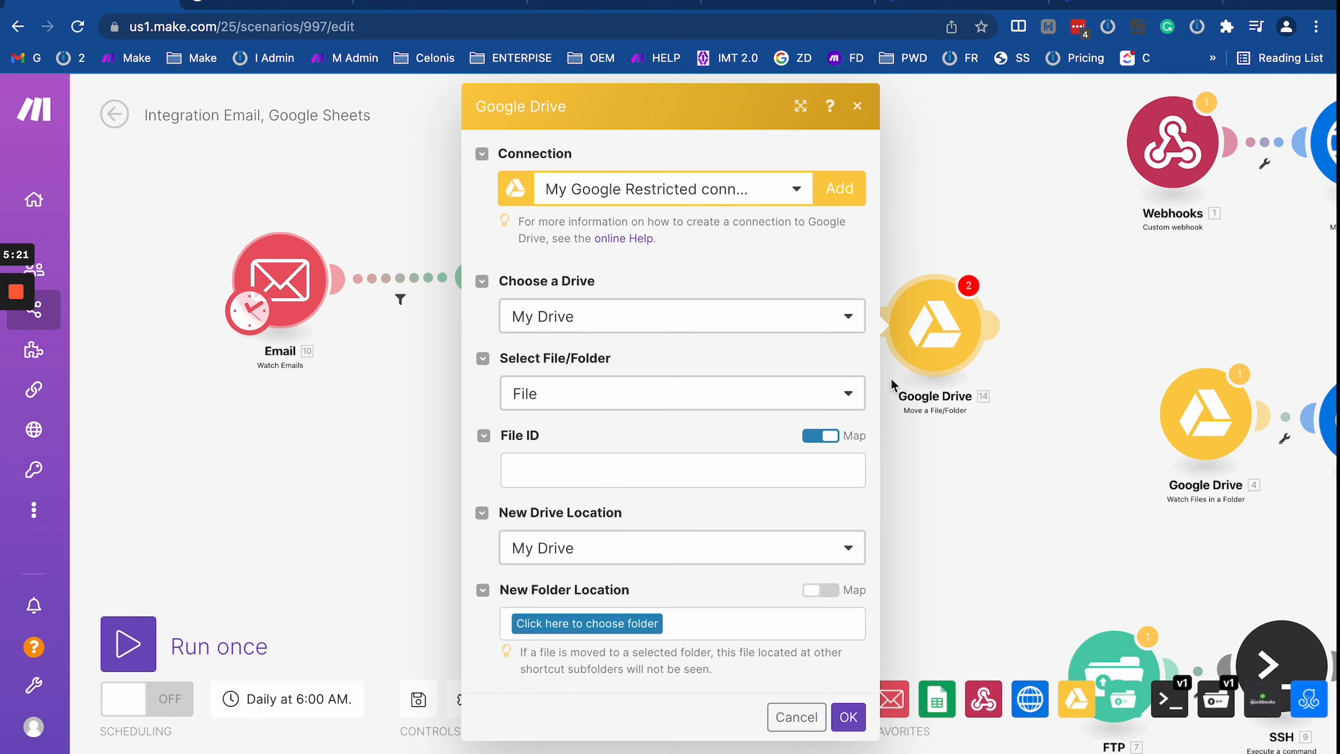
left_click_drag(1056, 422, 703, 425)
left_click(787, 198)
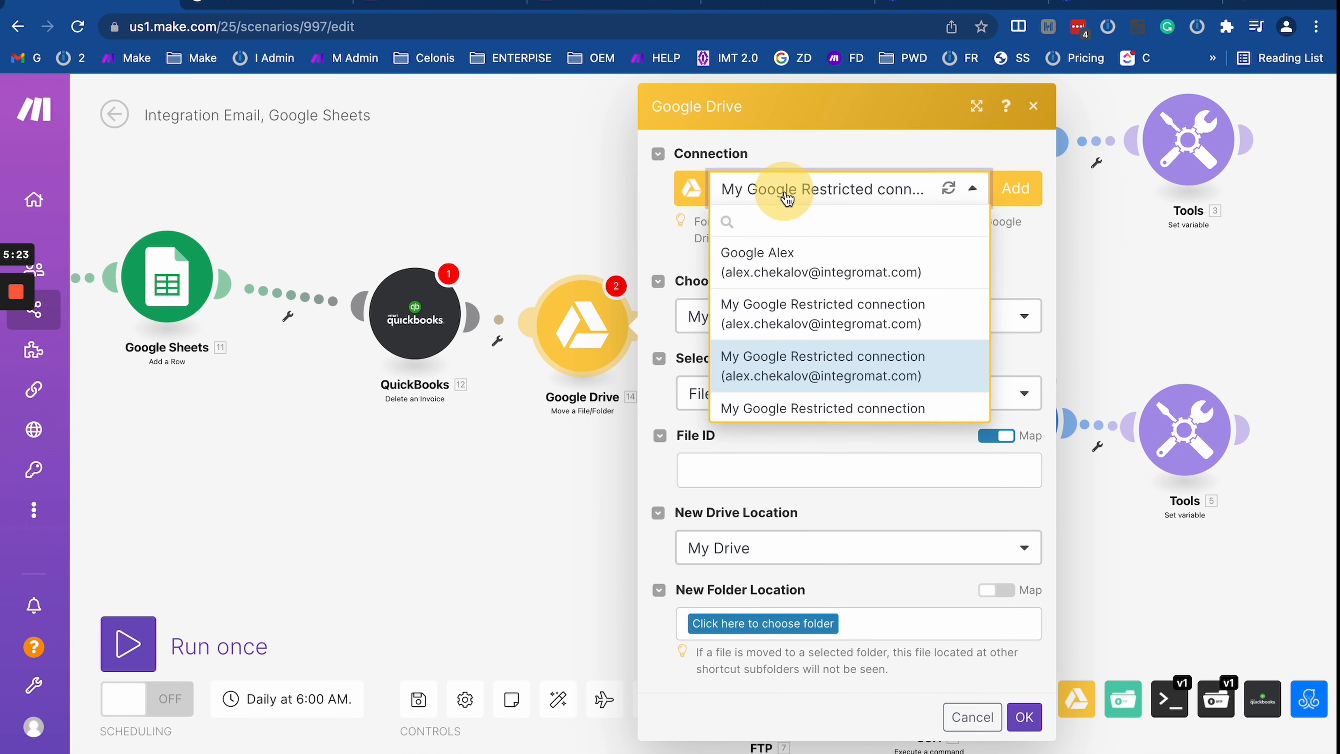
left_click_drag(628, 481, 328, 333)
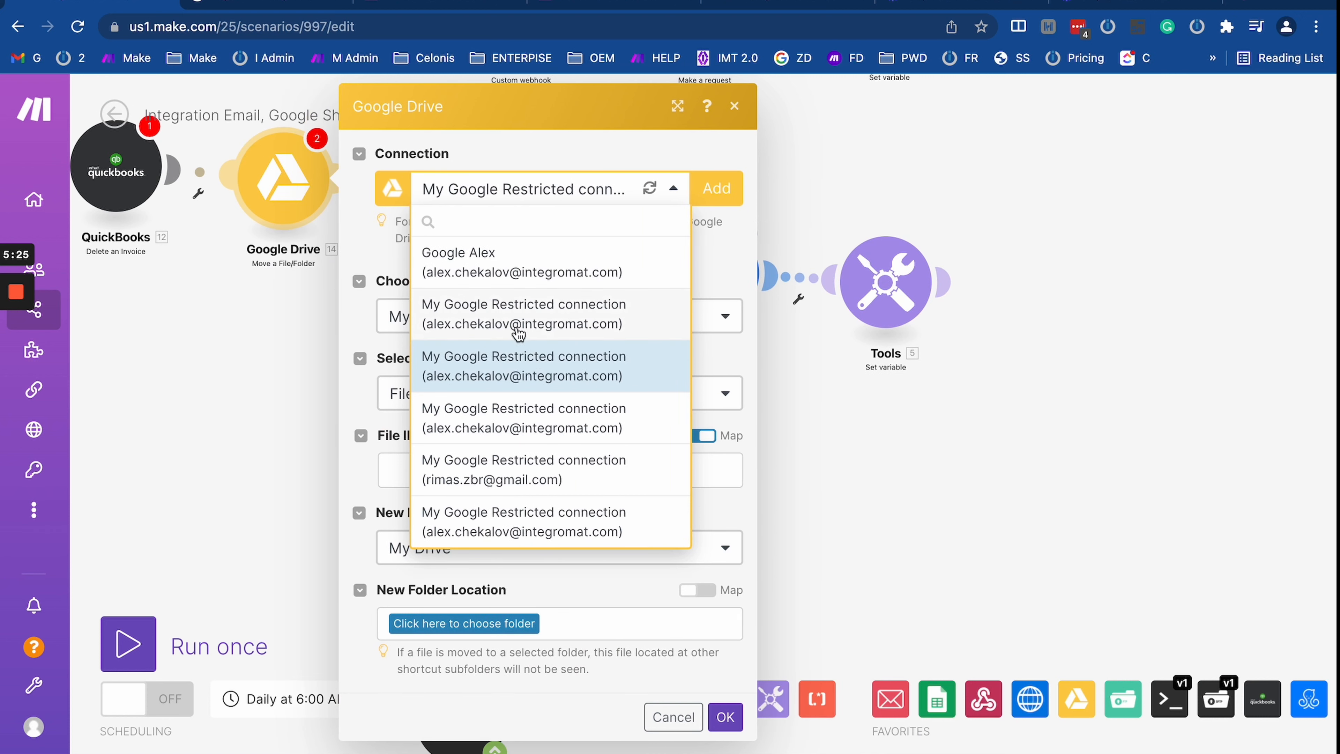
left_click(568, 469)
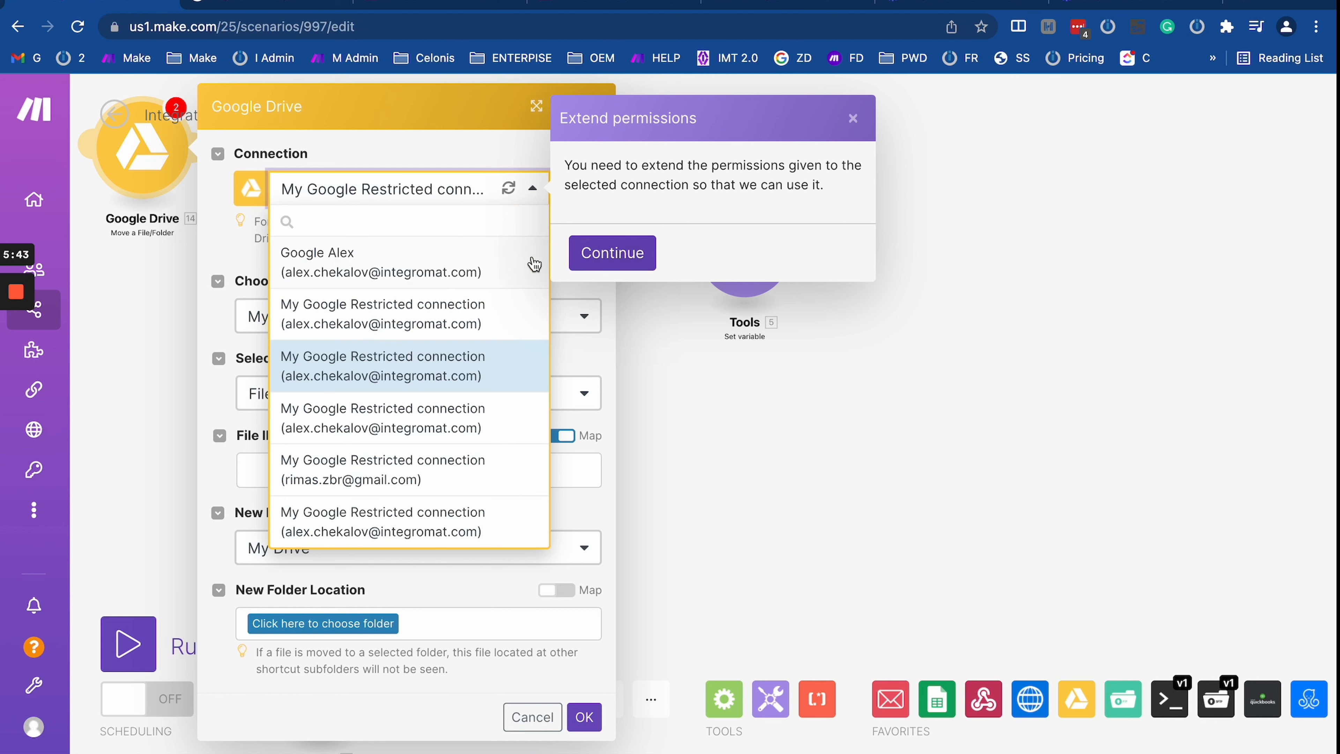
left_click_drag(292, 112, 666, 306)
Step: Continue extending permissions with the other Google account, proceeding past the unverified-app warning to integromat.com
left_click(985, 253)
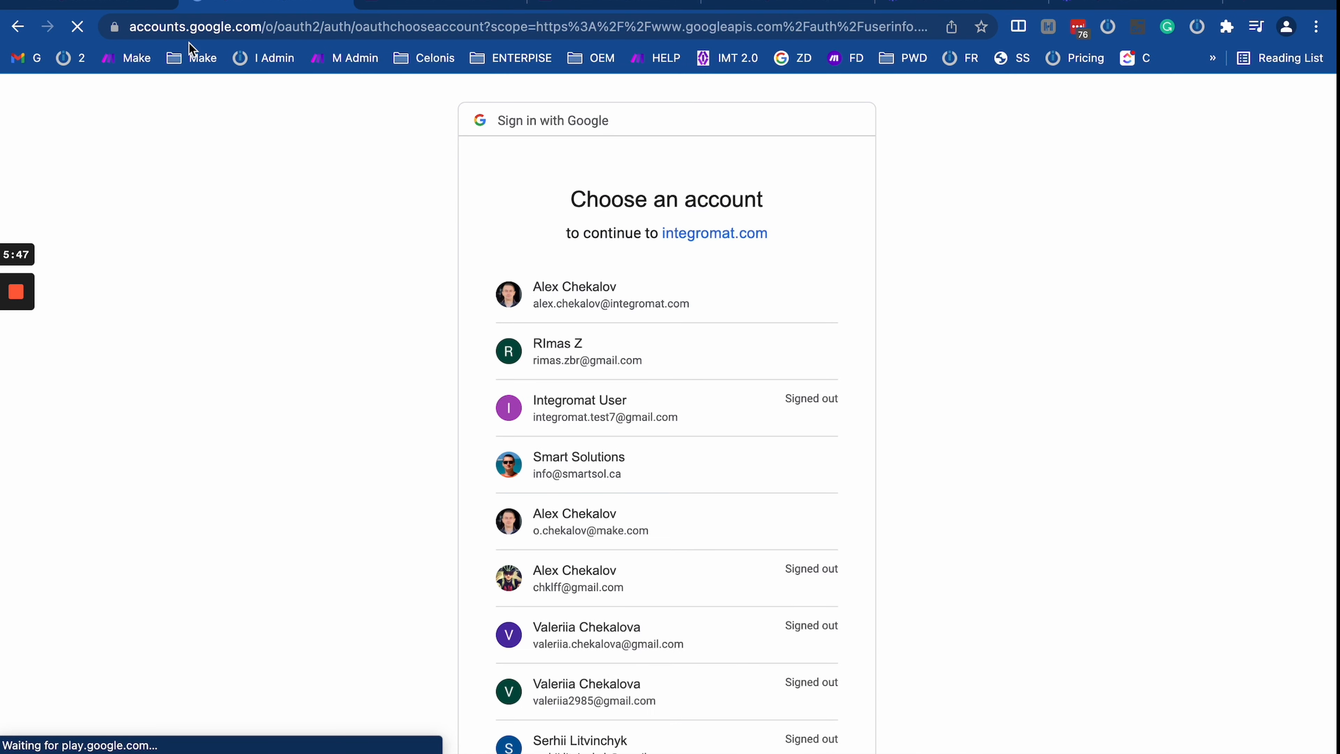
left_click(577, 367)
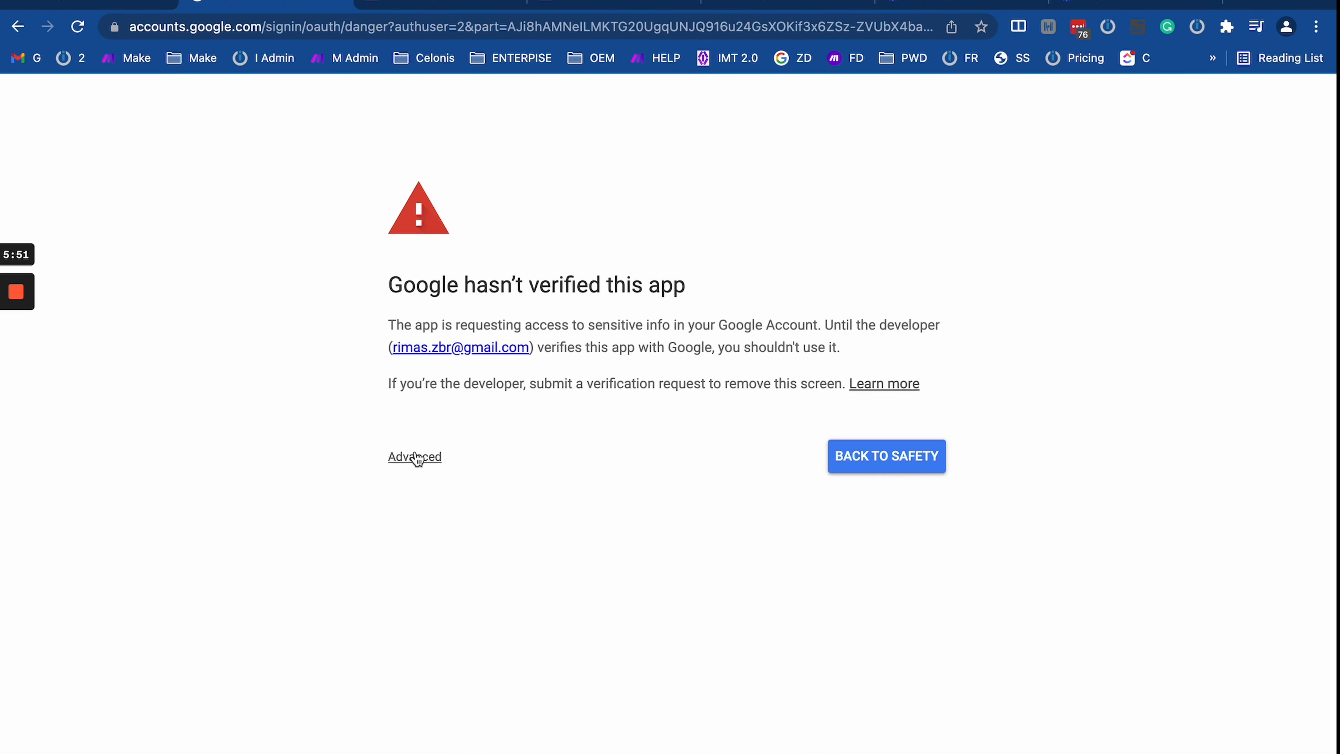
left_click(432, 458)
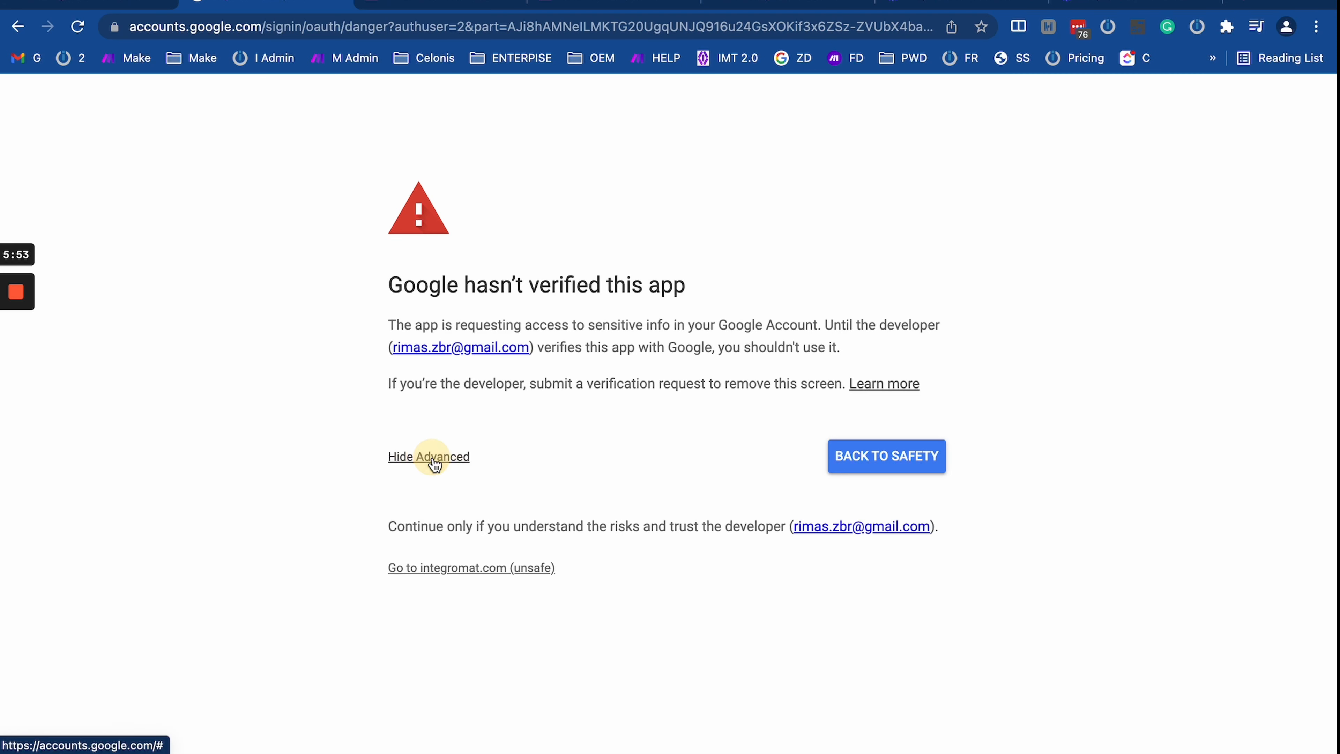
left_click(466, 568)
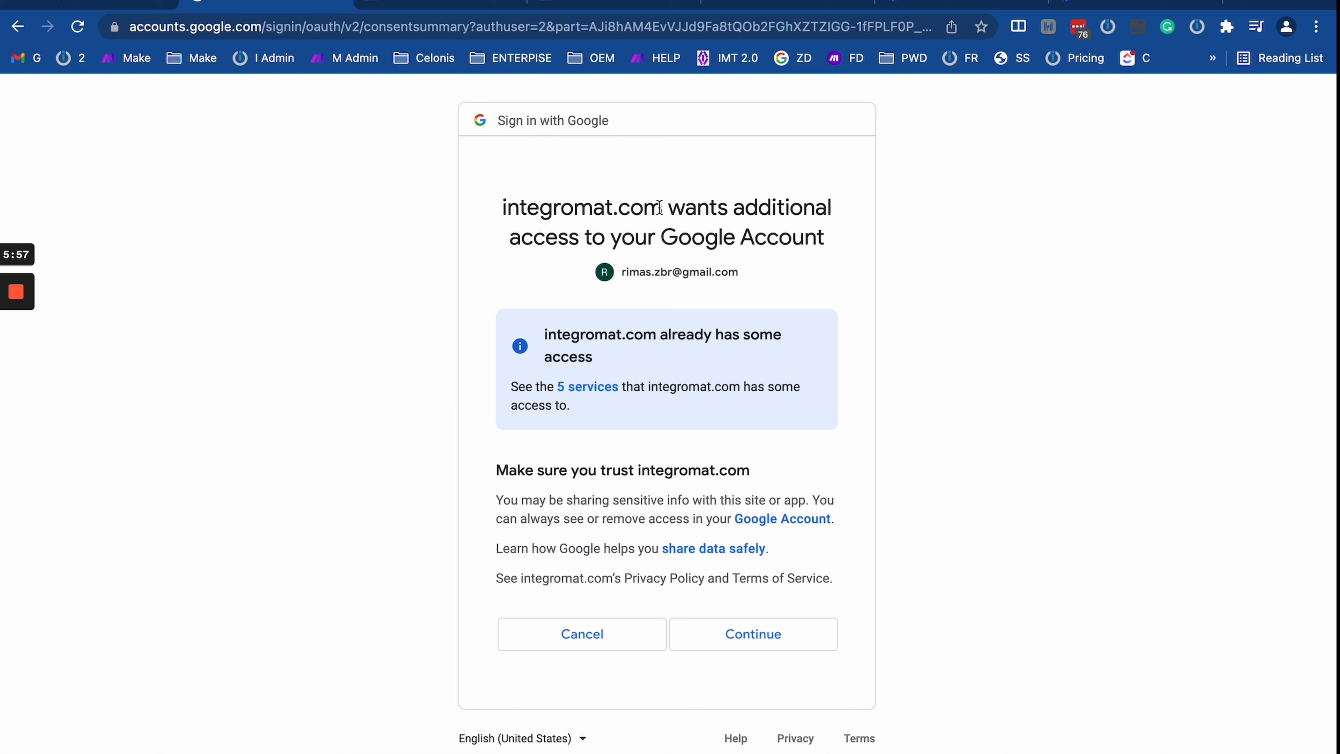
left_click_drag(530, 338, 691, 376)
left_click(691, 376)
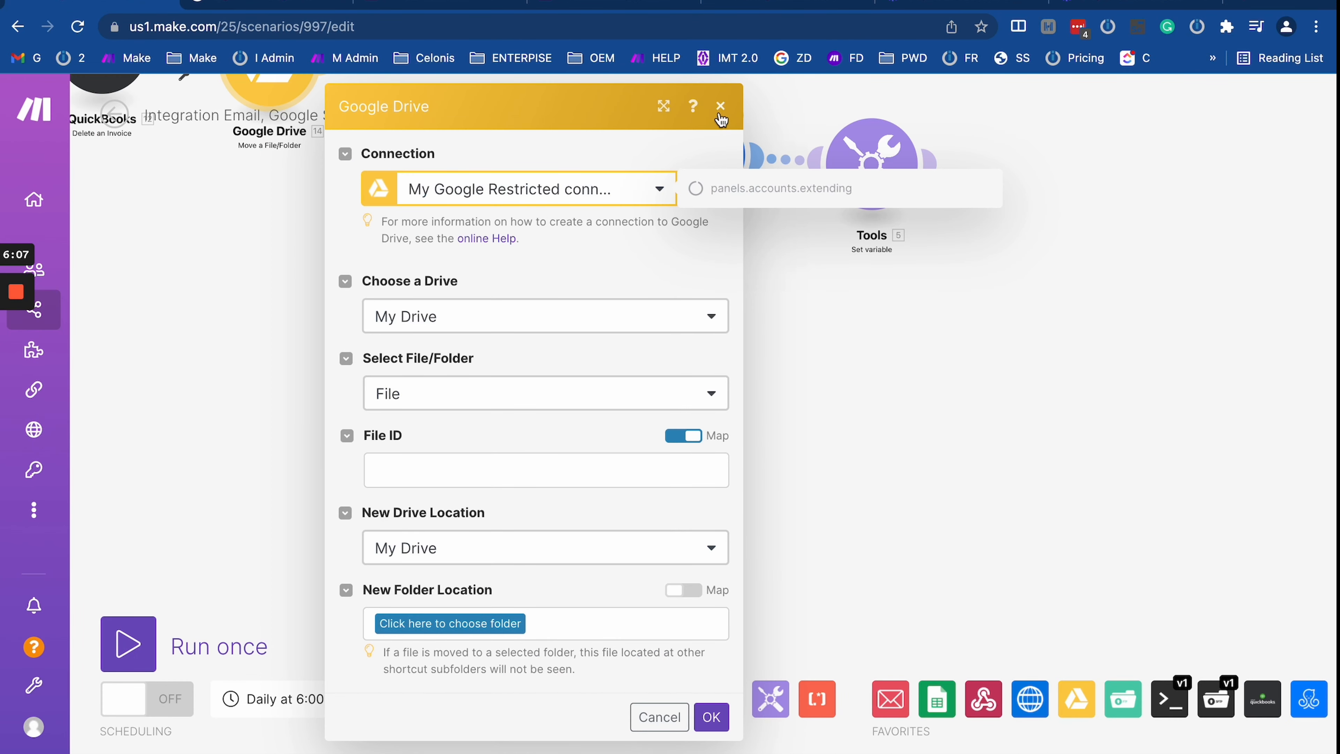
Step: Close the Google Drive settings and pan the canvas to show all the chained modules
left_click(720, 107)
left_click_drag(700, 128, 805, 431)
left_click_drag(721, 488, 871, 482)
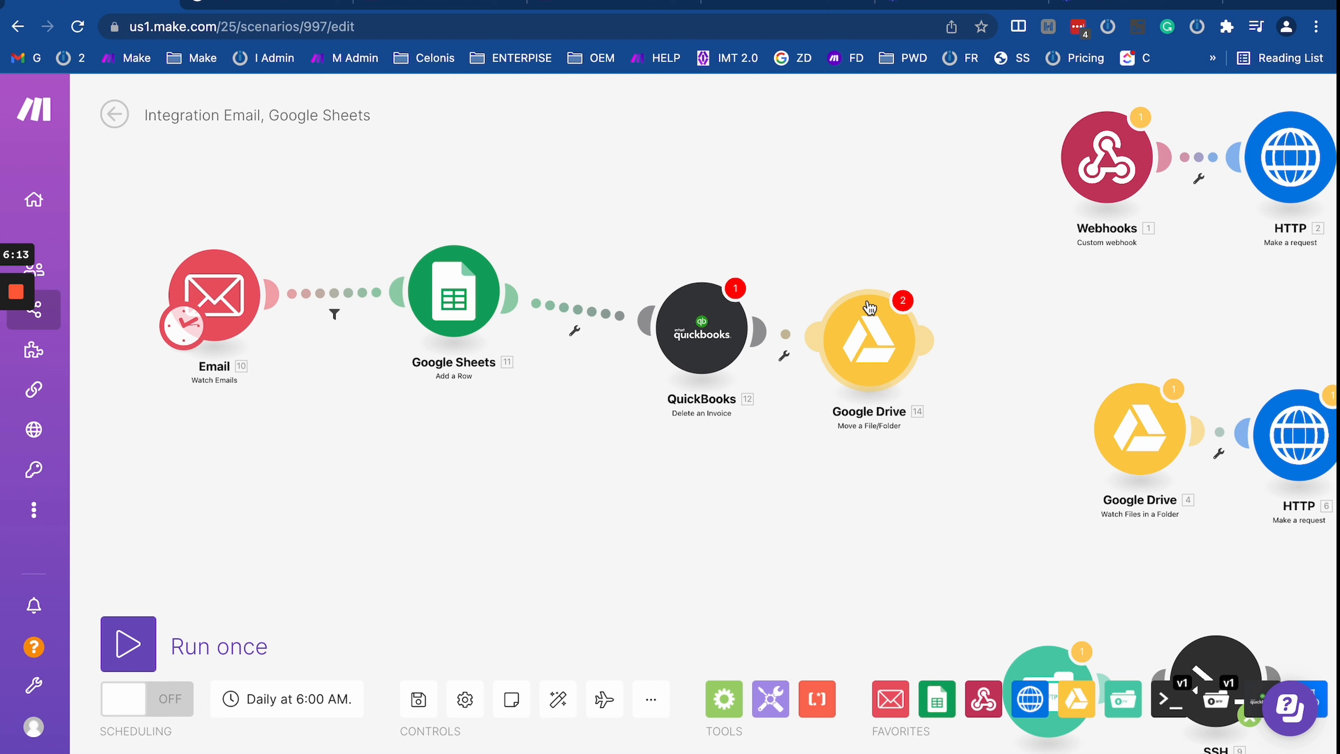
Step: Arrange Email, Google Sheets, QuickBooks and Google Drive in a zigzag, with Google Drive right of QuickBooks
left_click_drag(887, 311, 894, 242)
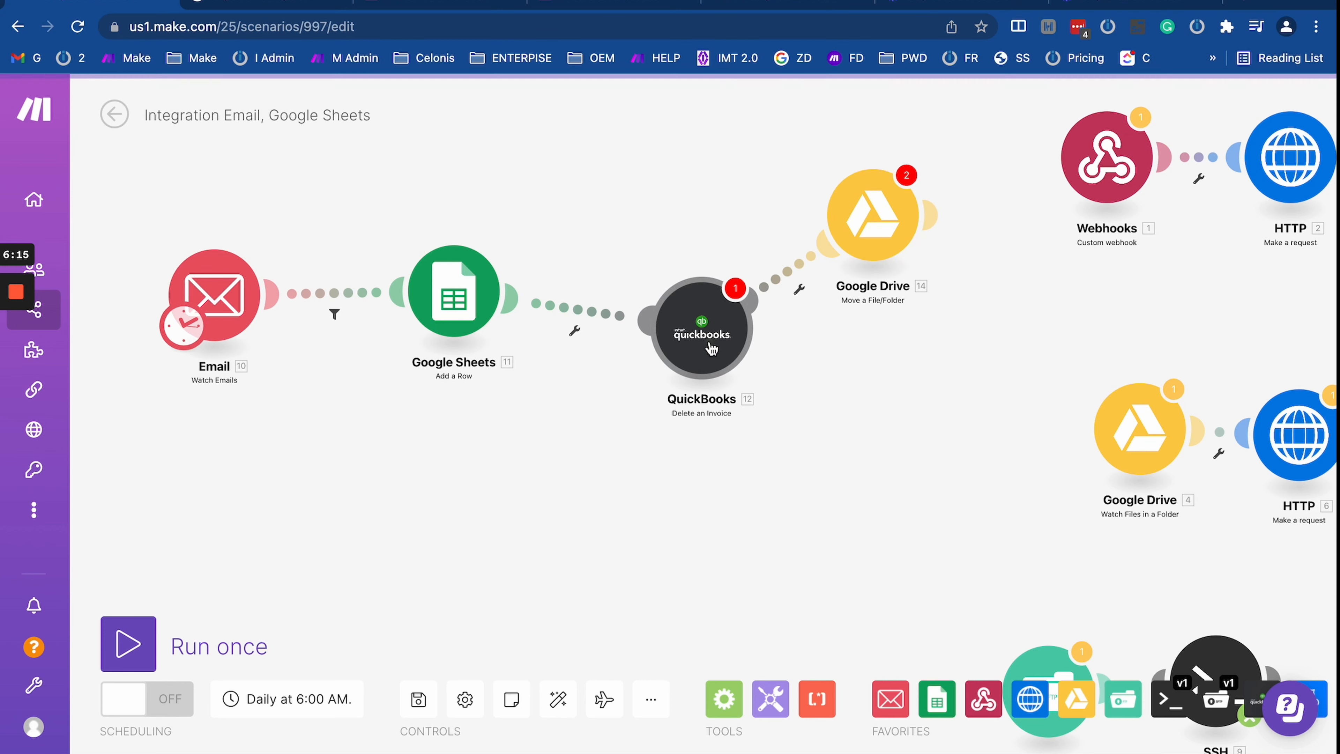
left_click_drag(709, 346, 572, 466)
left_click_drag(882, 252, 714, 333)
left_click_drag(464, 304, 374, 201)
left_click_drag(245, 262, 245, 409)
left_click_drag(364, 195, 398, 305)
mouse_move(535, 438)
left_mouse_down()
mouse_move(522, 439)
mouse_move(538, 453)
left_mouse_up()
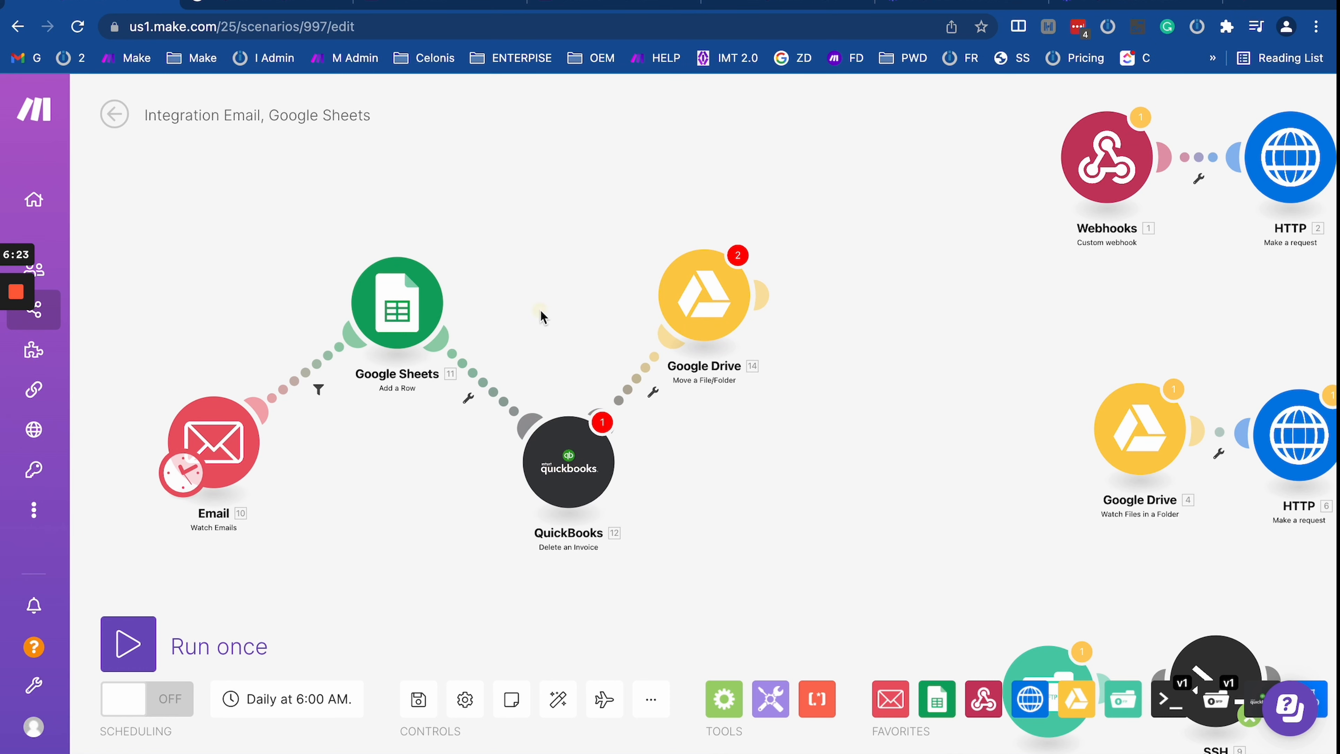
left_click_drag(541, 314, 697, 311)
mouse_move(163, 306)
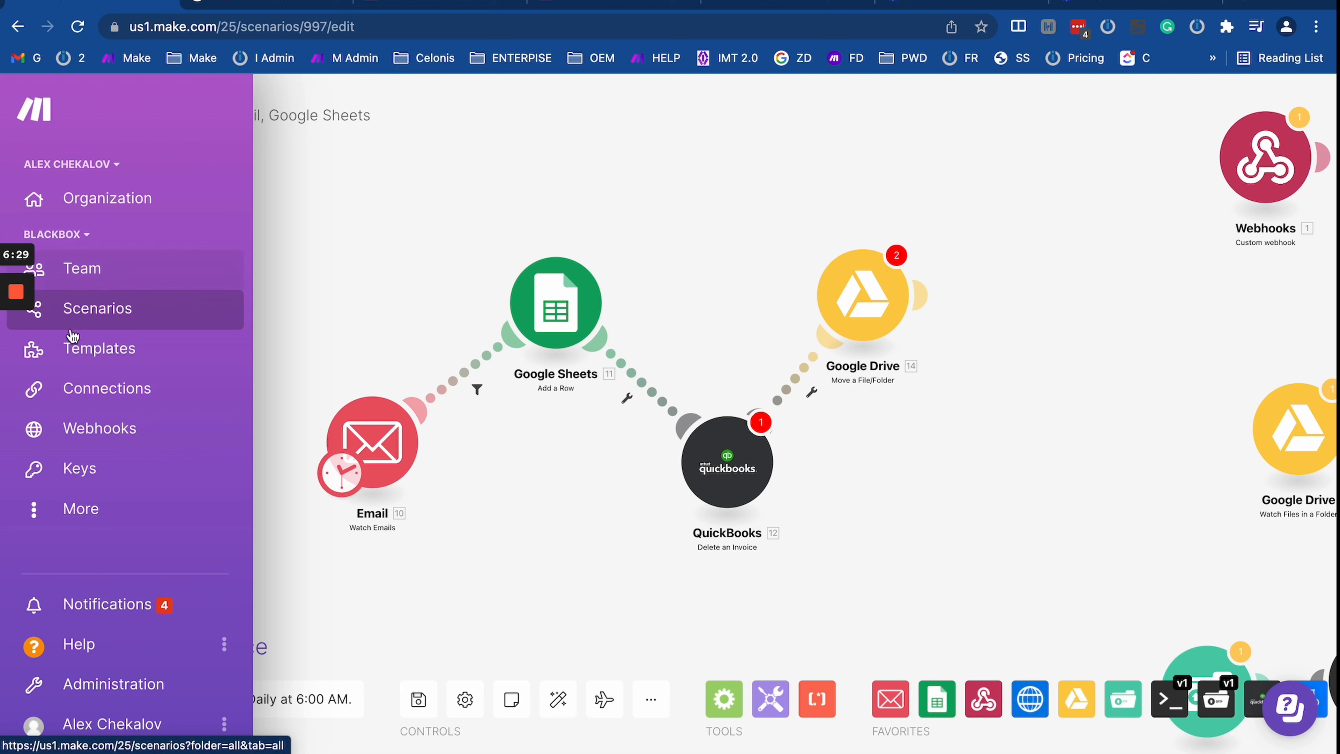
Step: Discard the unsaved layout changes, go to Connections, and highlight the Google Drive and OEM entries
left_click(145, 402)
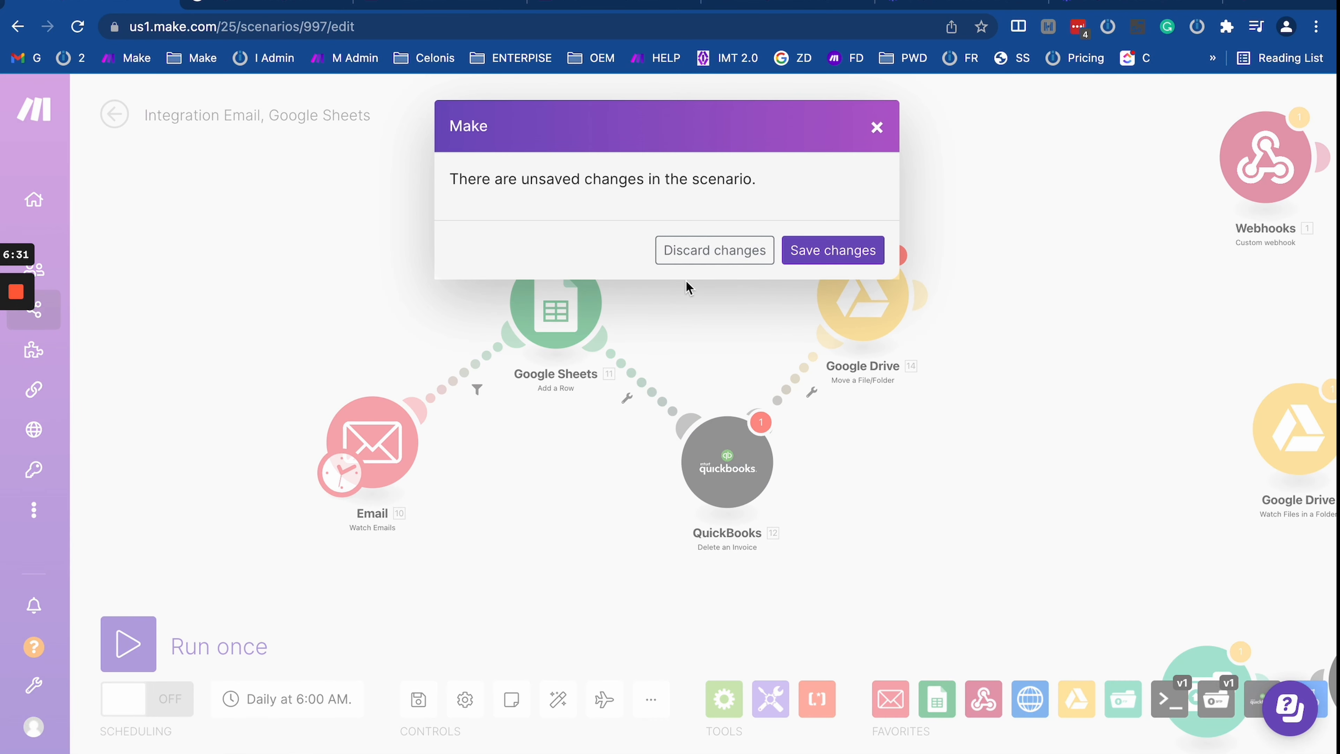
left_click(696, 253)
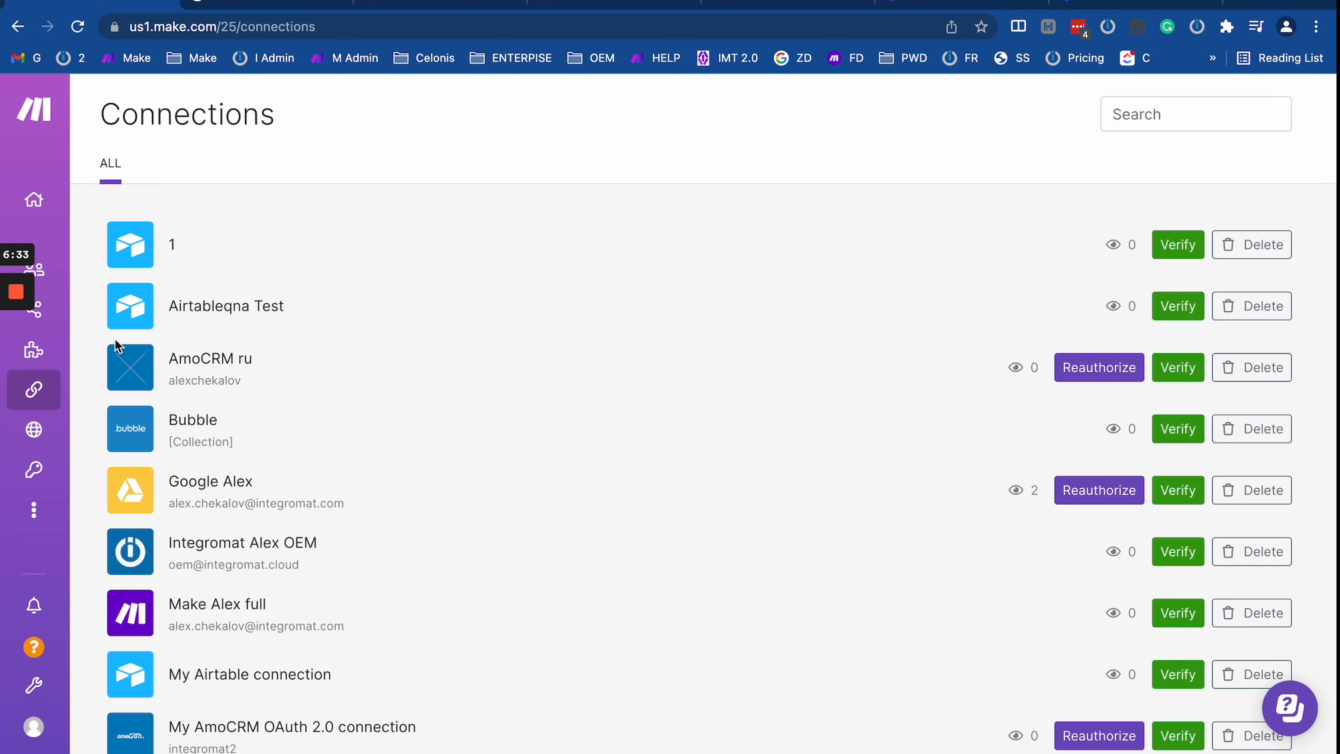
scroll(457, 505, "down", 3)
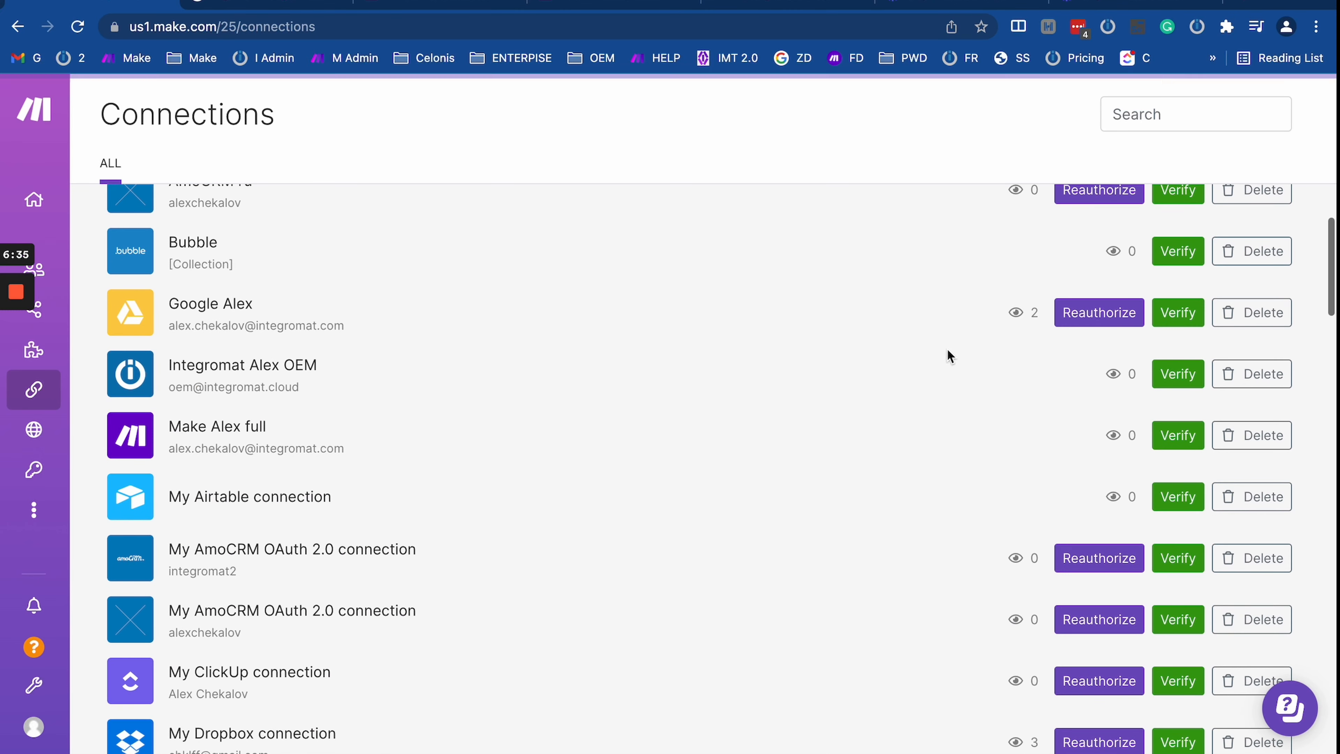
scroll(410, 466, "up", 3)
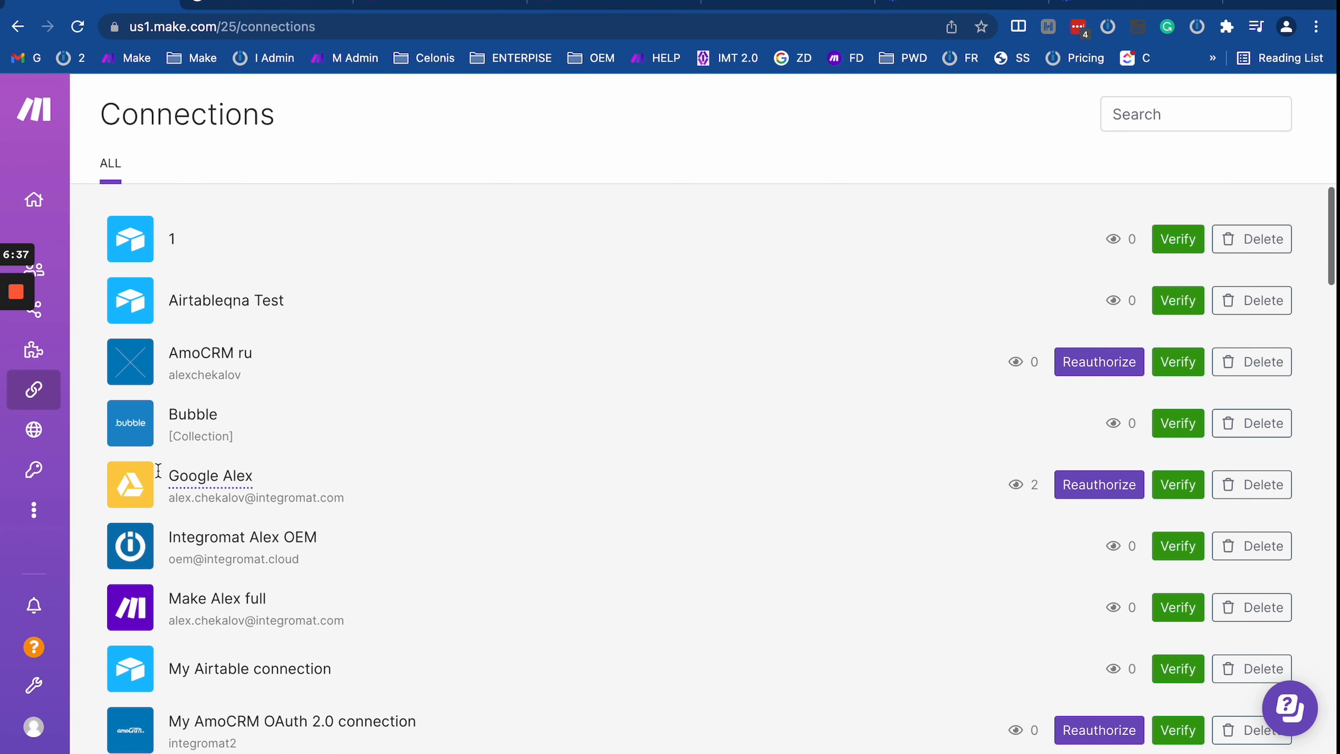
left_click_drag(168, 469, 722, 517)
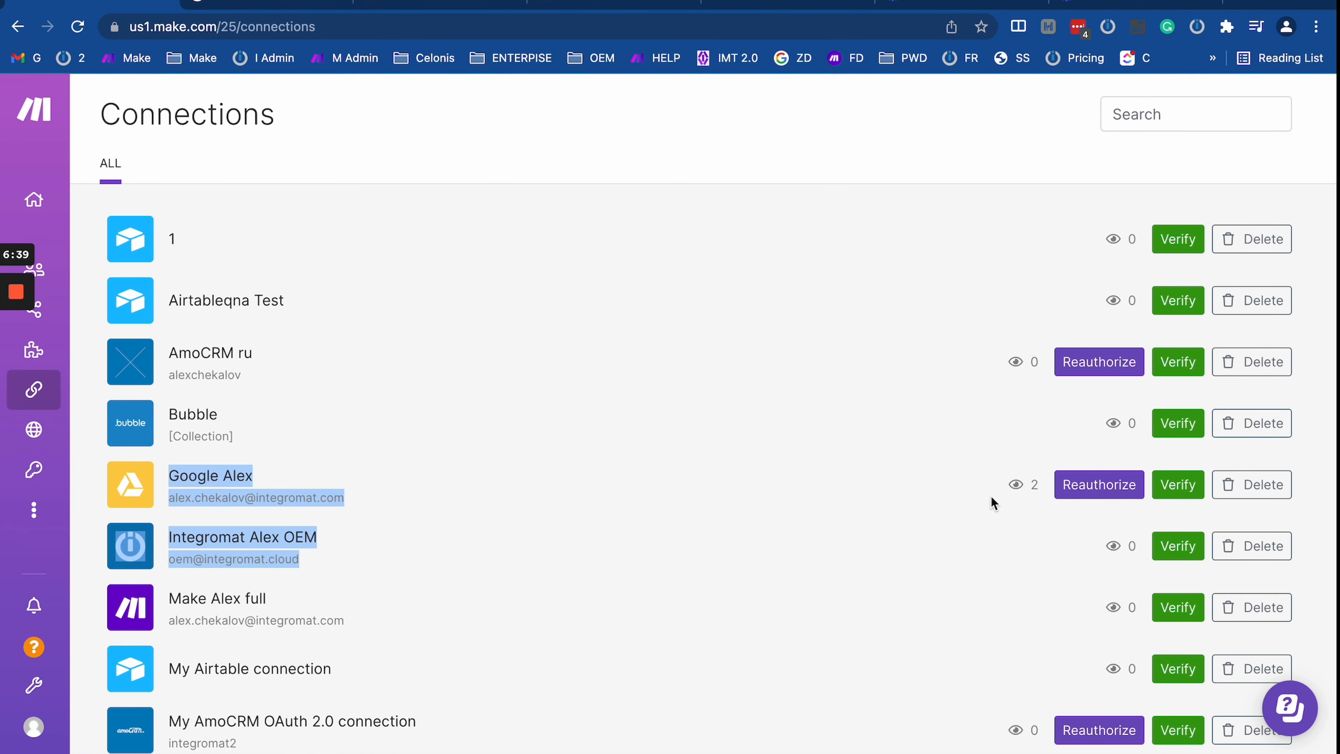
Step: Show a connection's acquired permissions and highlight both permission URLs
left_click(1022, 489)
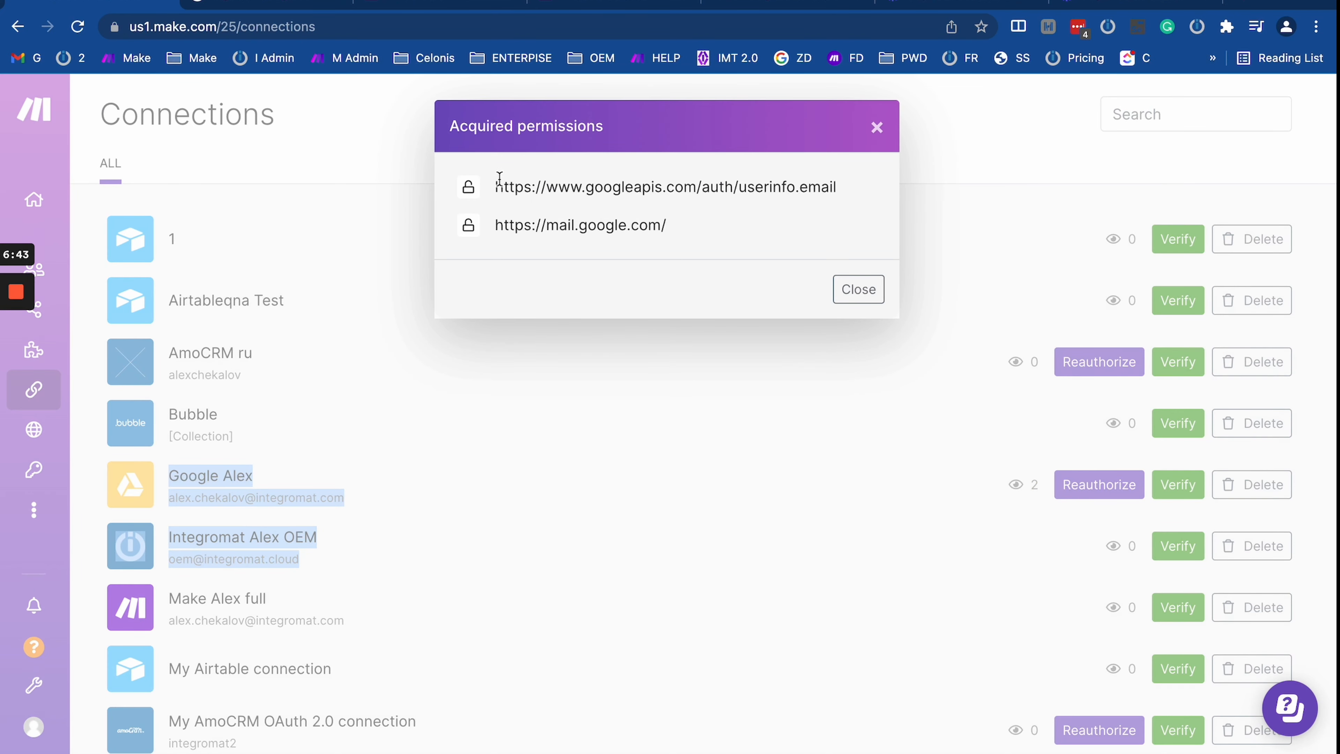
left_click_drag(500, 180, 454, 184)
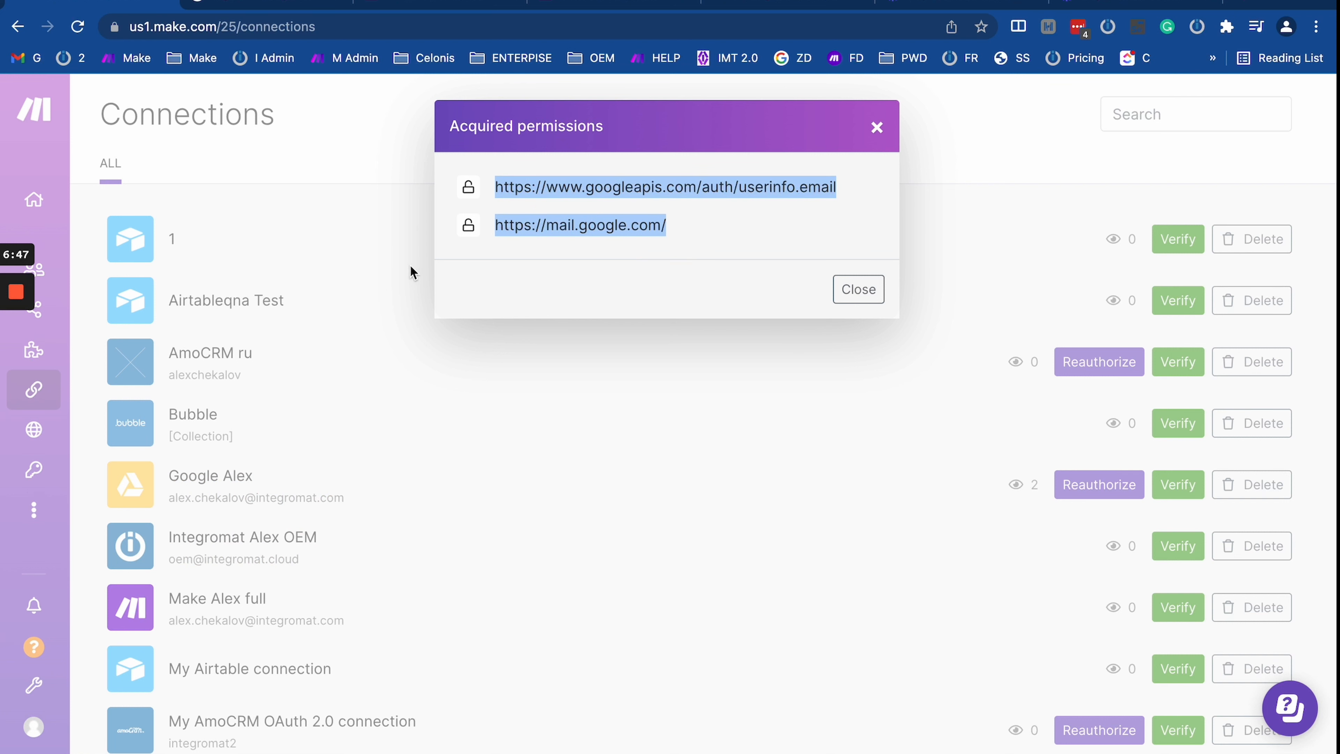
left_click(517, 210)
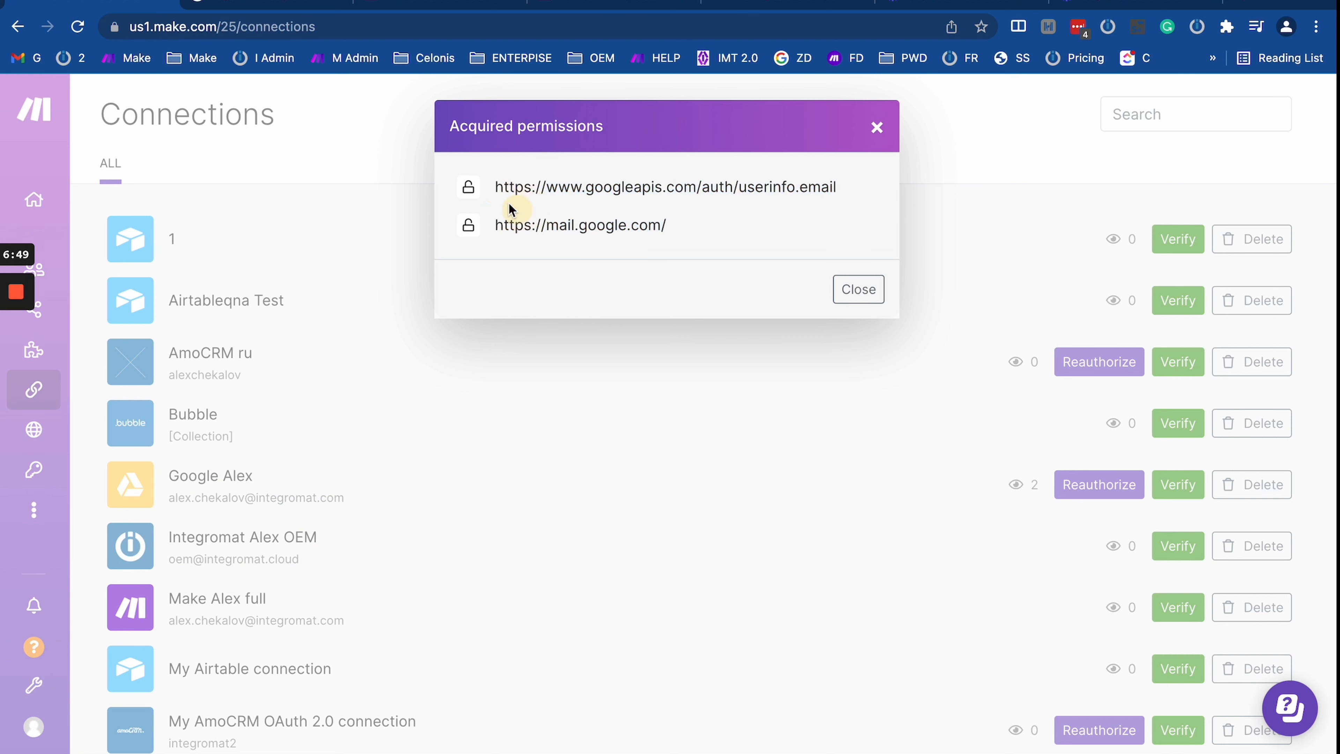
left_click_drag(497, 190, 809, 246)
left_click(724, 182)
Step: Select the userinfo.email and mail.google.com scopes, then close the permissions details
left_click_drag(702, 187, 859, 189)
double_click(803, 187)
left_click(547, 226)
triple_click(645, 227)
left_click(509, 224)
triple_click(509, 225)
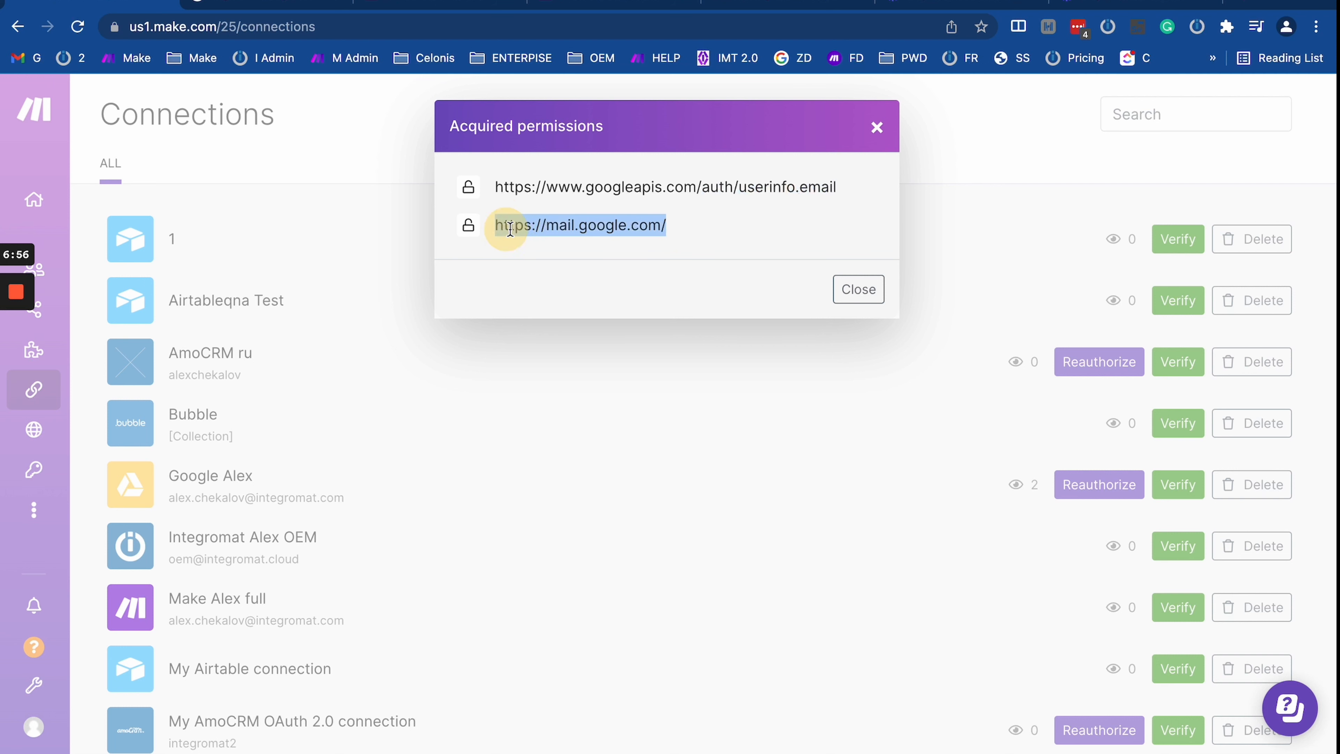
left_click(878, 128)
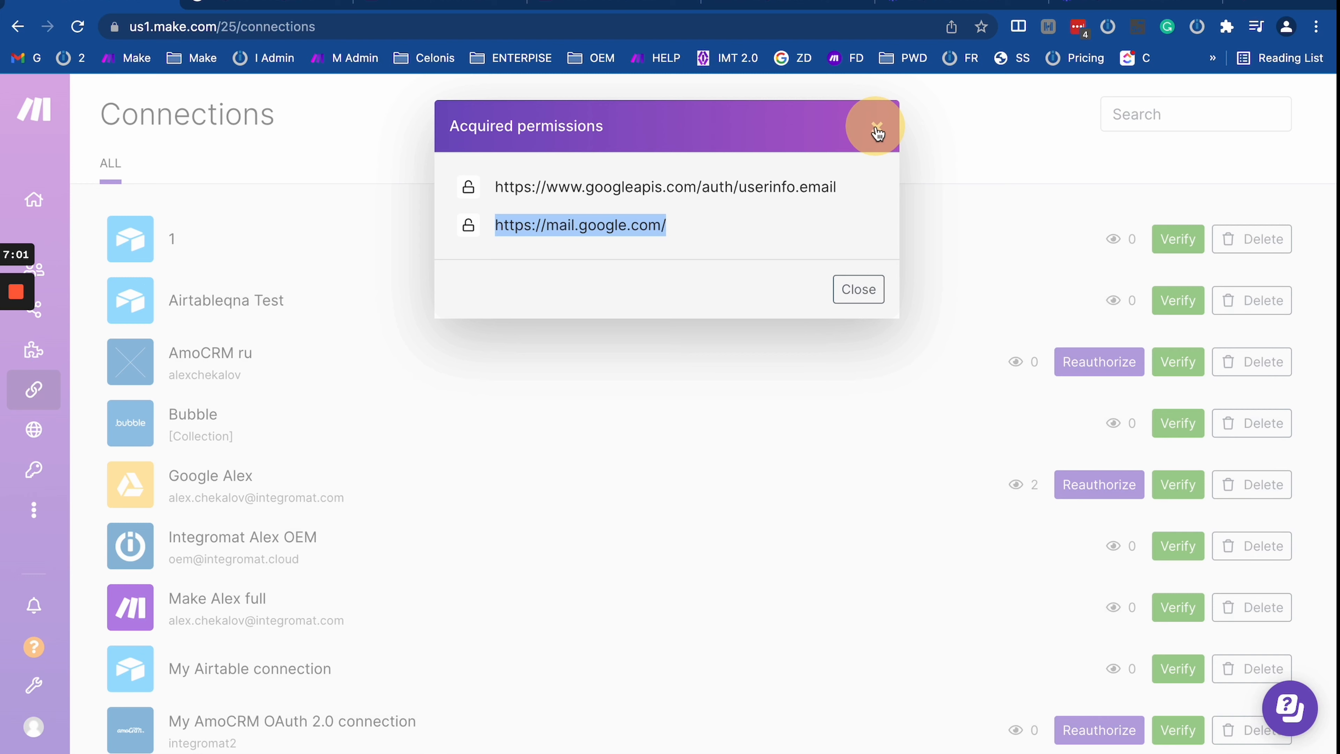
left_click(878, 130)
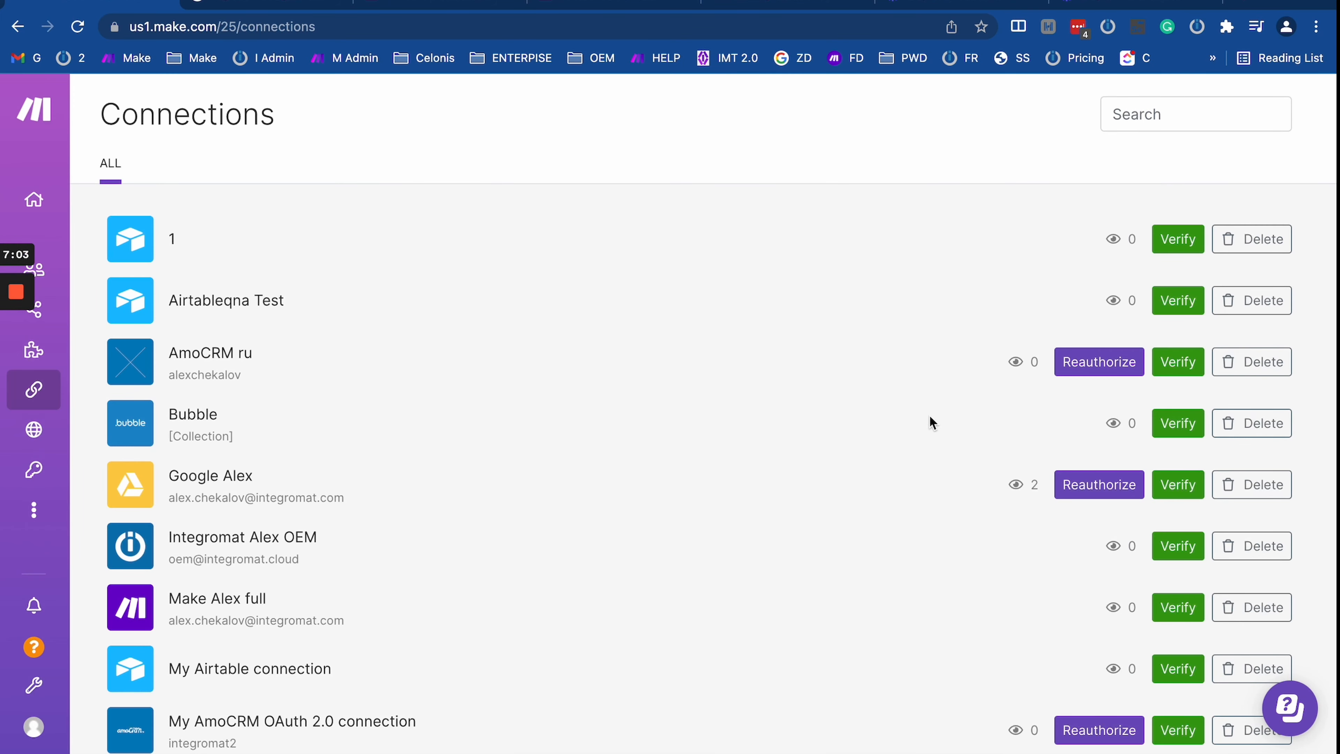
Step: Browse the connections list and start deleting the Google Drive connection
scroll(979, 568, "down", 4)
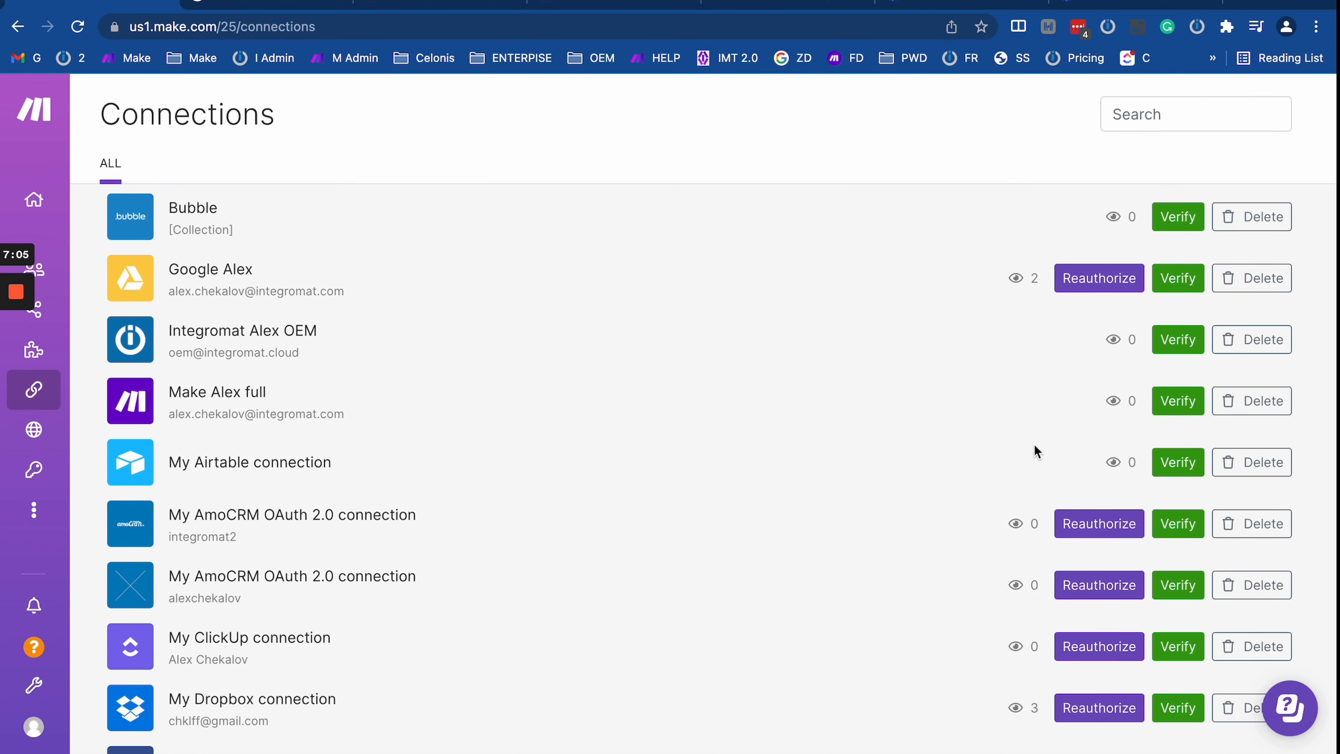
scroll(1028, 402, "up", 4)
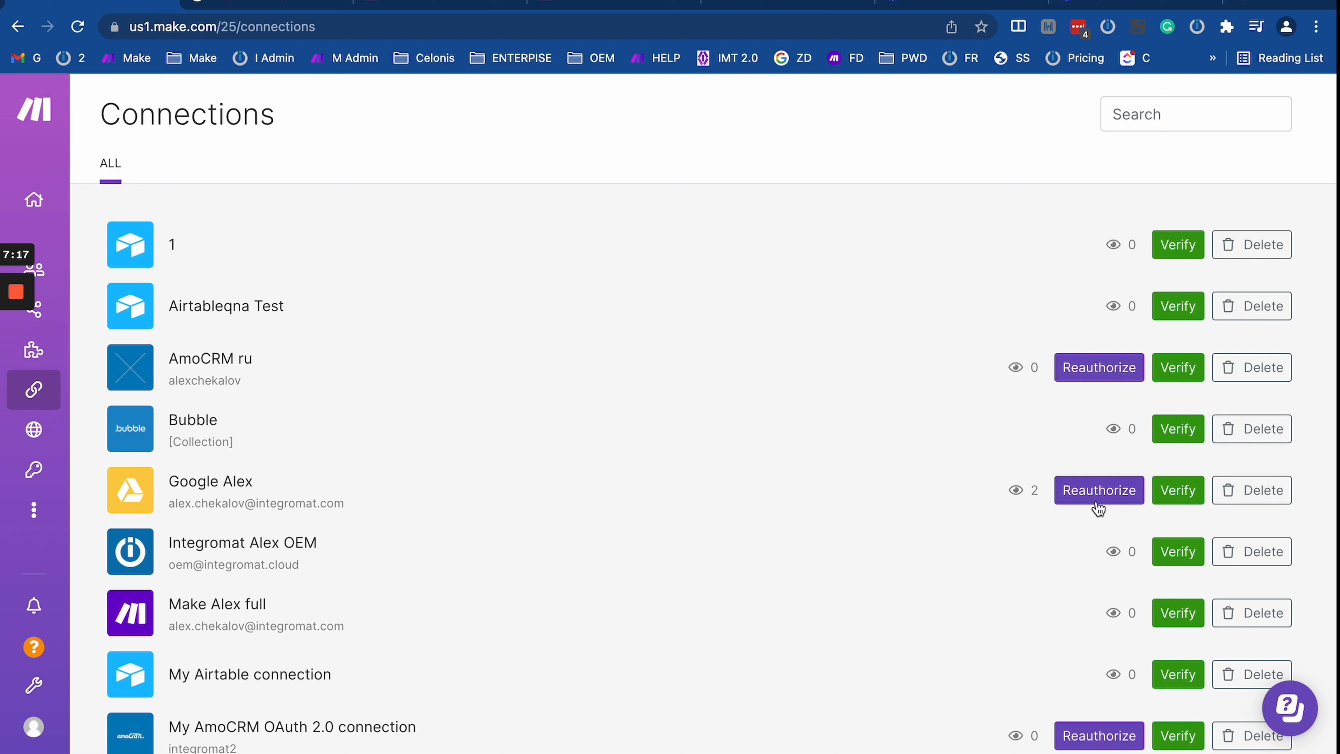
left_click(1255, 504)
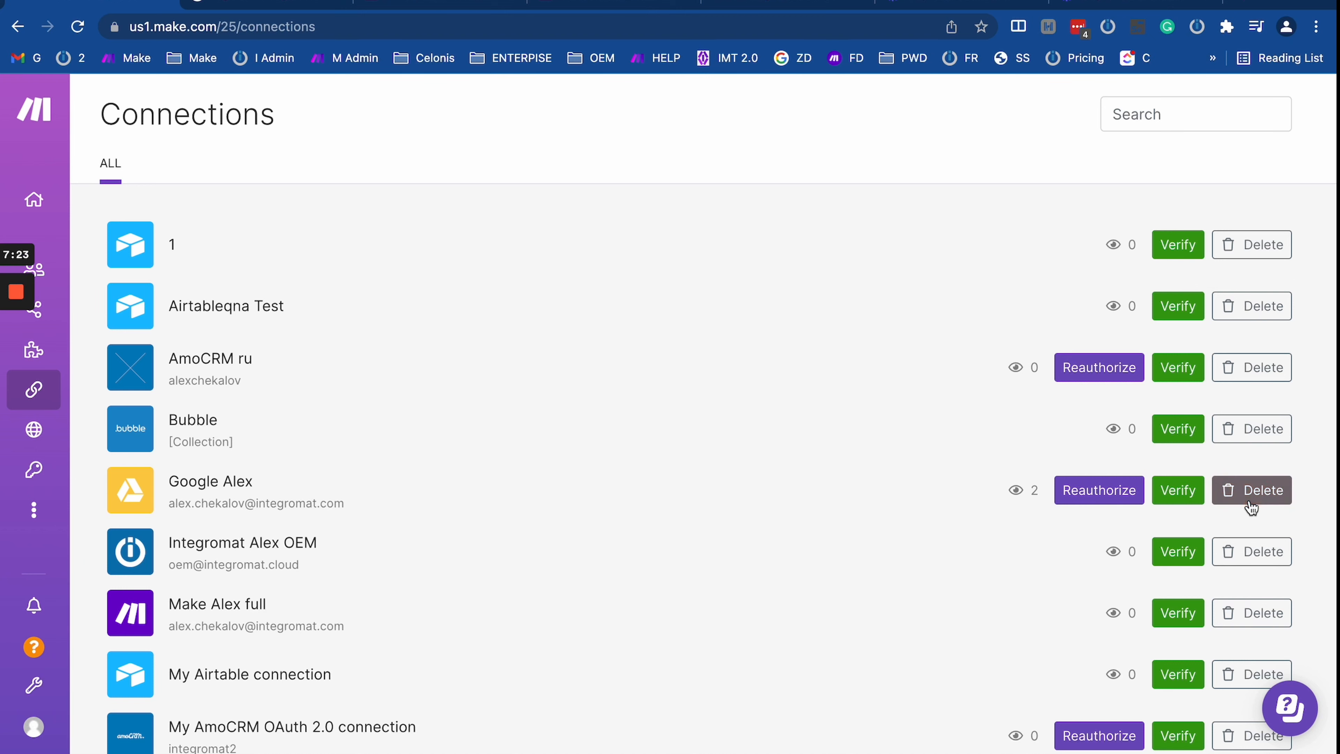
Step: Request deletion of the Google Drive connection, then dismiss the warning without deleting
left_click(1253, 505)
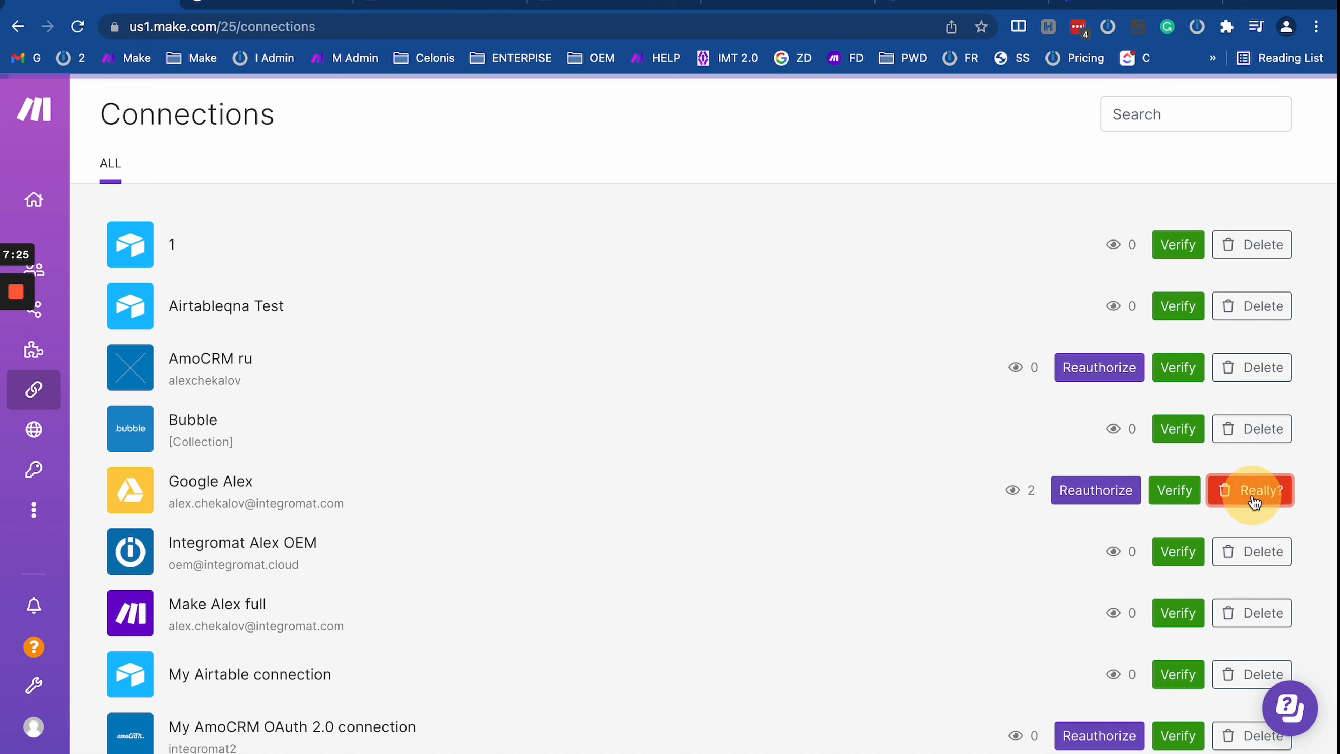
left_click(1251, 495)
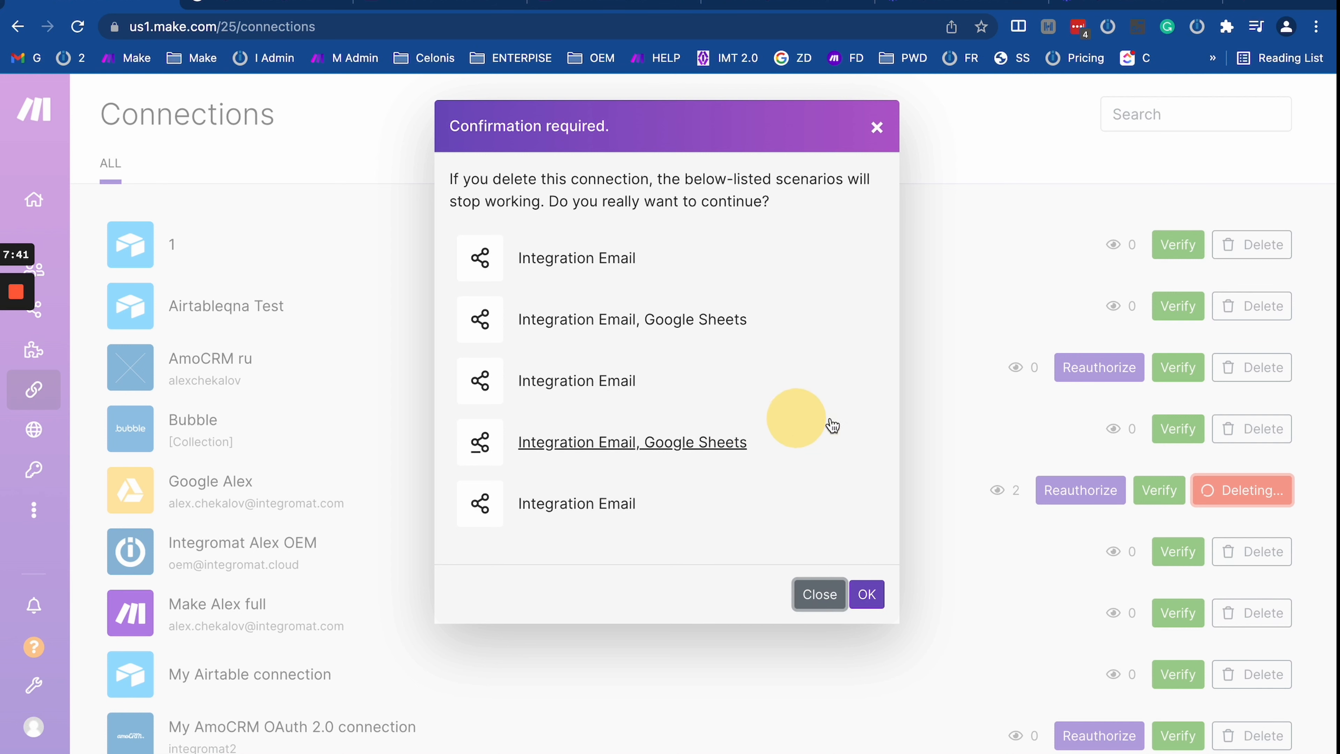
left_click(813, 597)
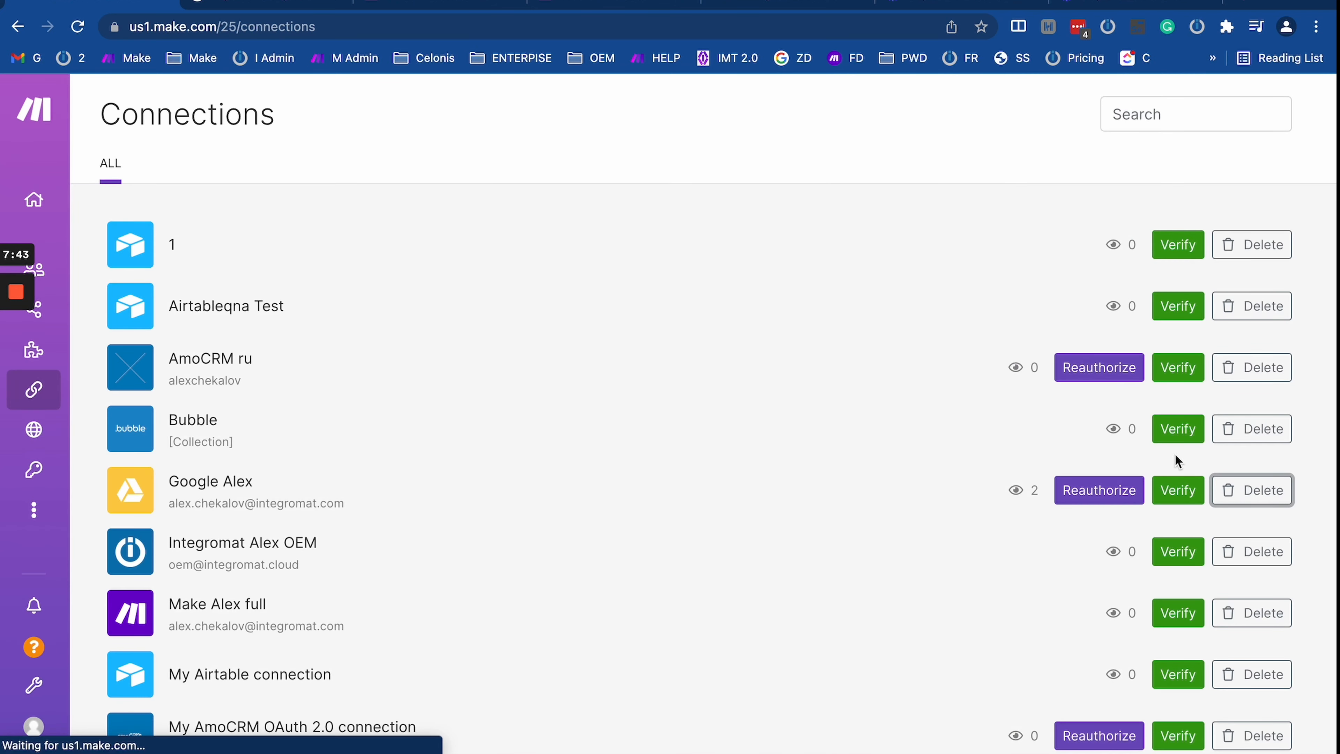
Step: Request deletion again, open the dependent Integration Email, Google Sheets scenario, then return and cancel
left_click(1254, 496)
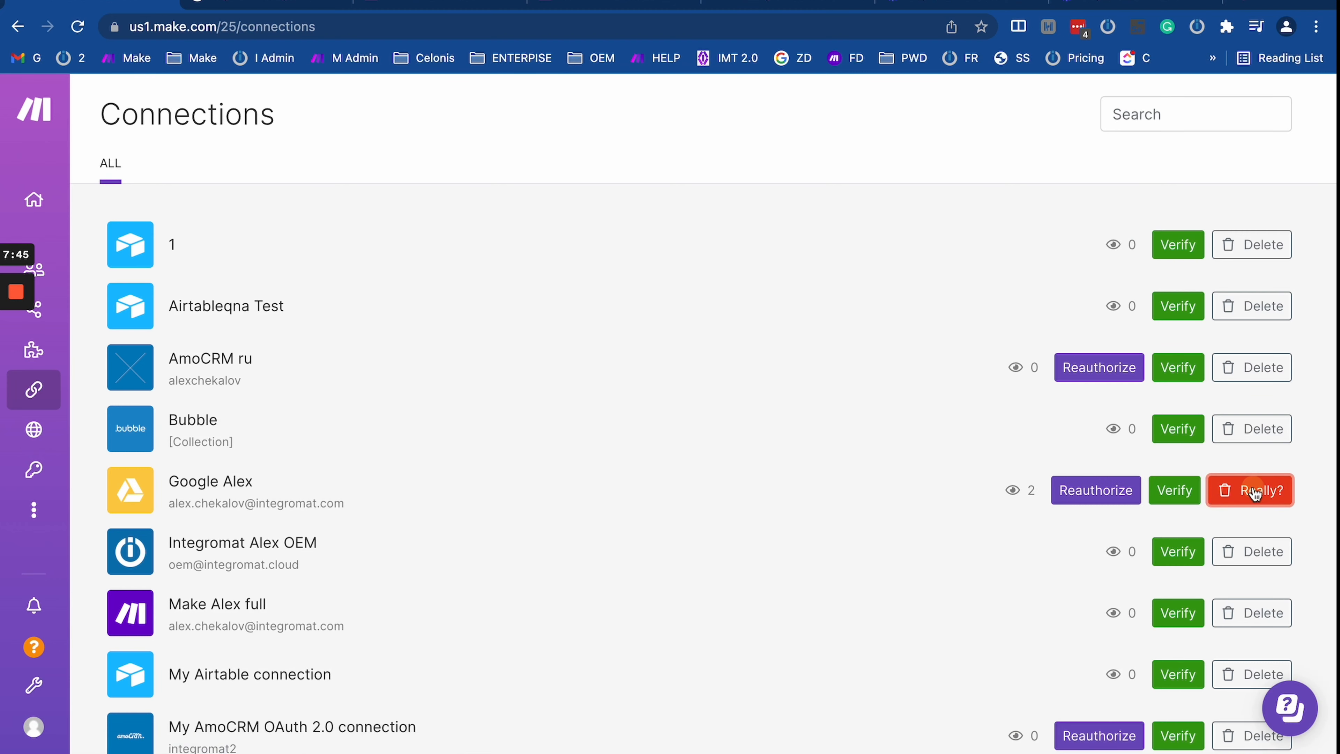
left_click(1255, 493)
left_click(672, 323)
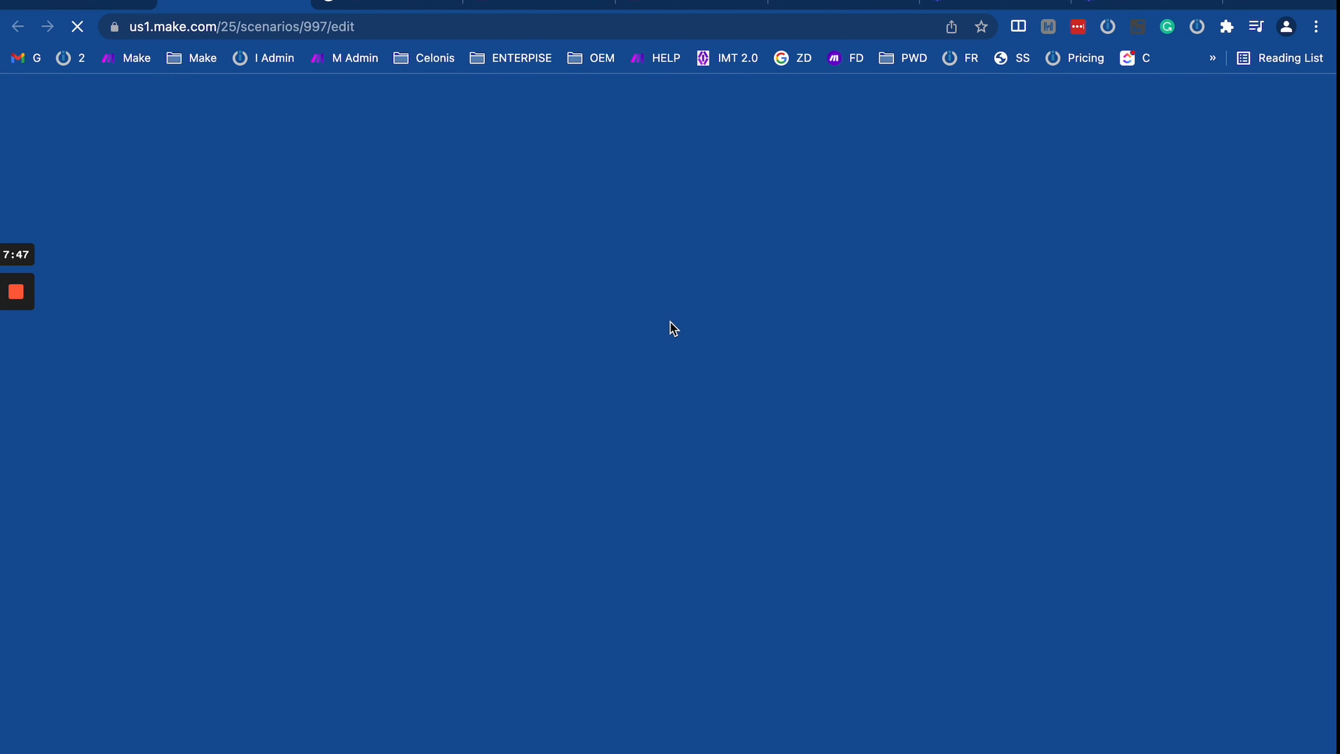
left_click(91, 1)
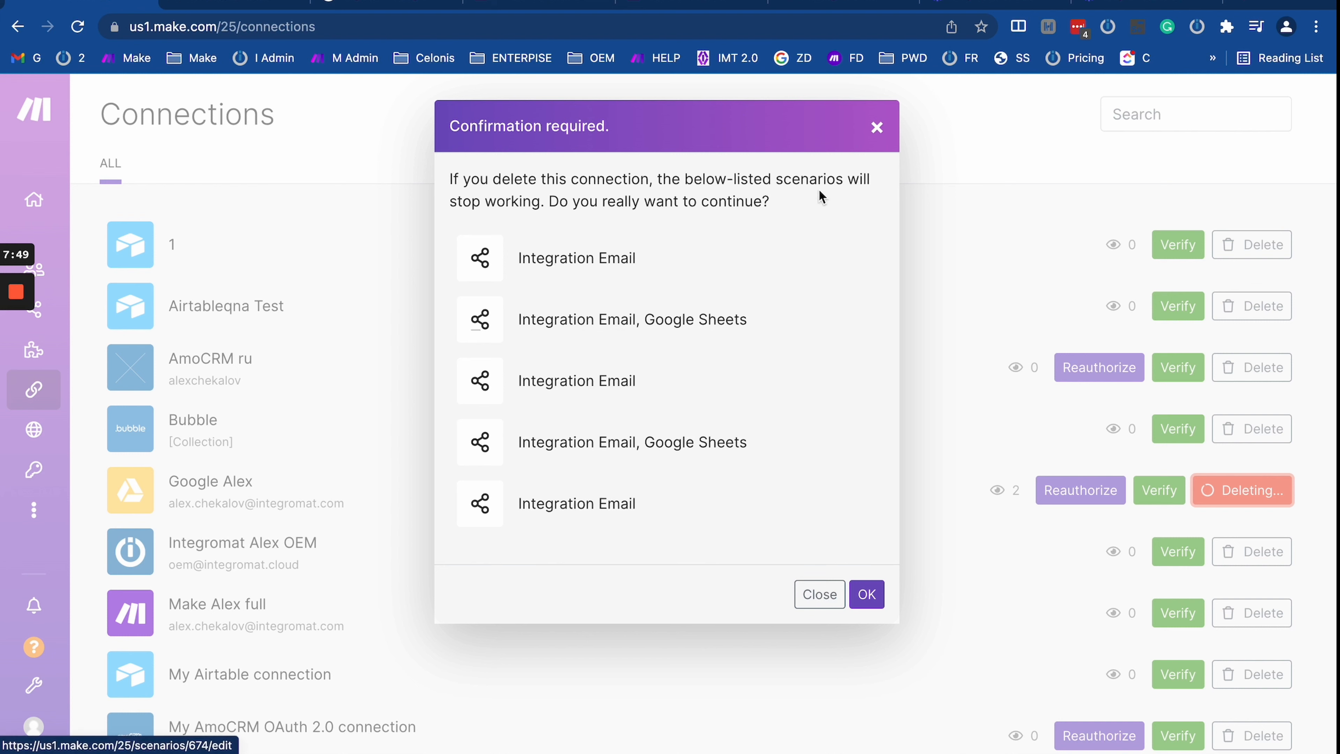
left_click(878, 131)
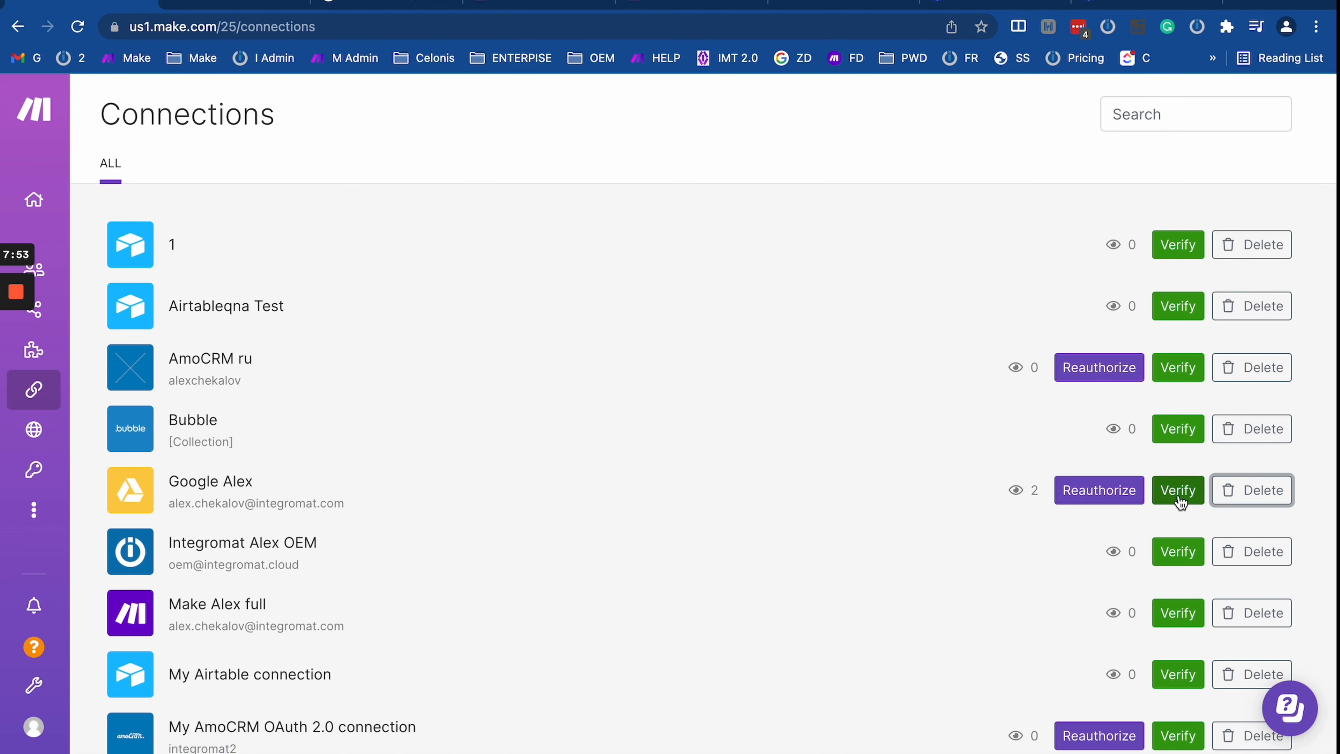
Step: Verify and reauthorize the Google Drive connection, then close leftover authorization tabs and reload Connections
left_click(1179, 491)
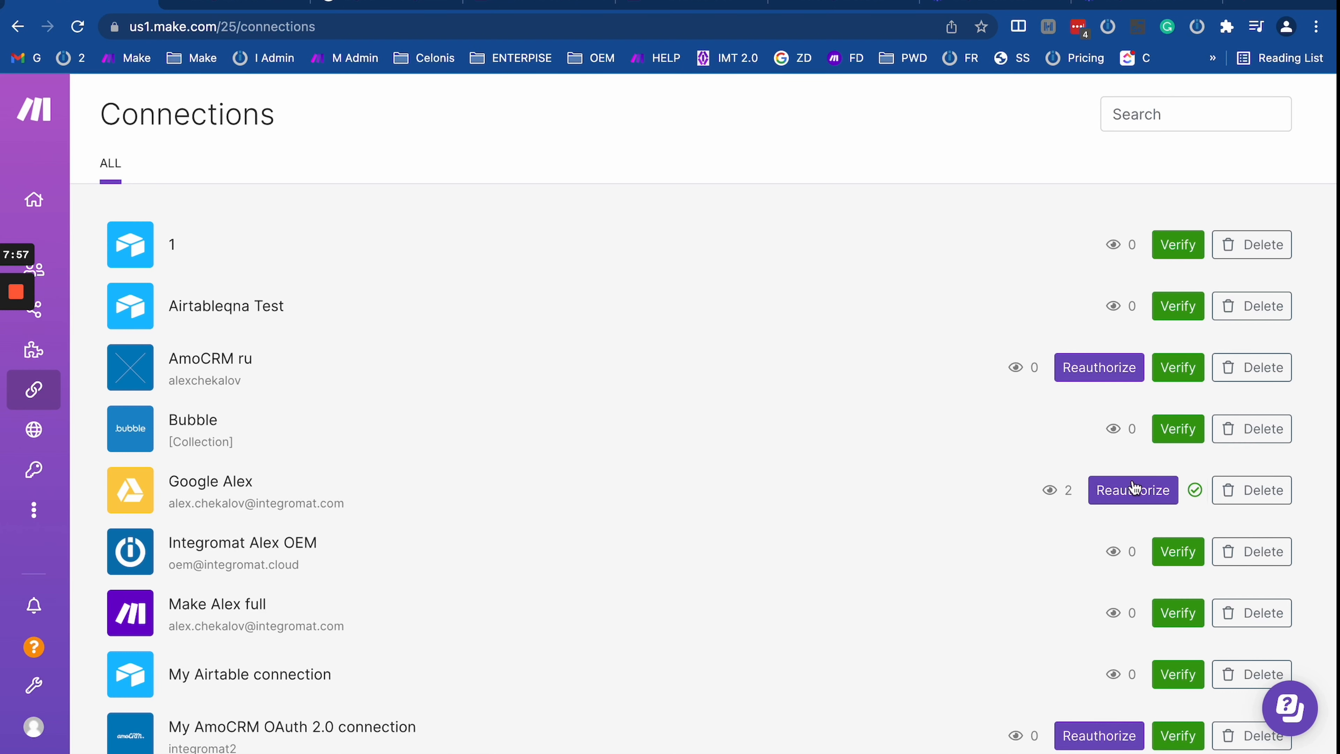
left_click(1134, 491)
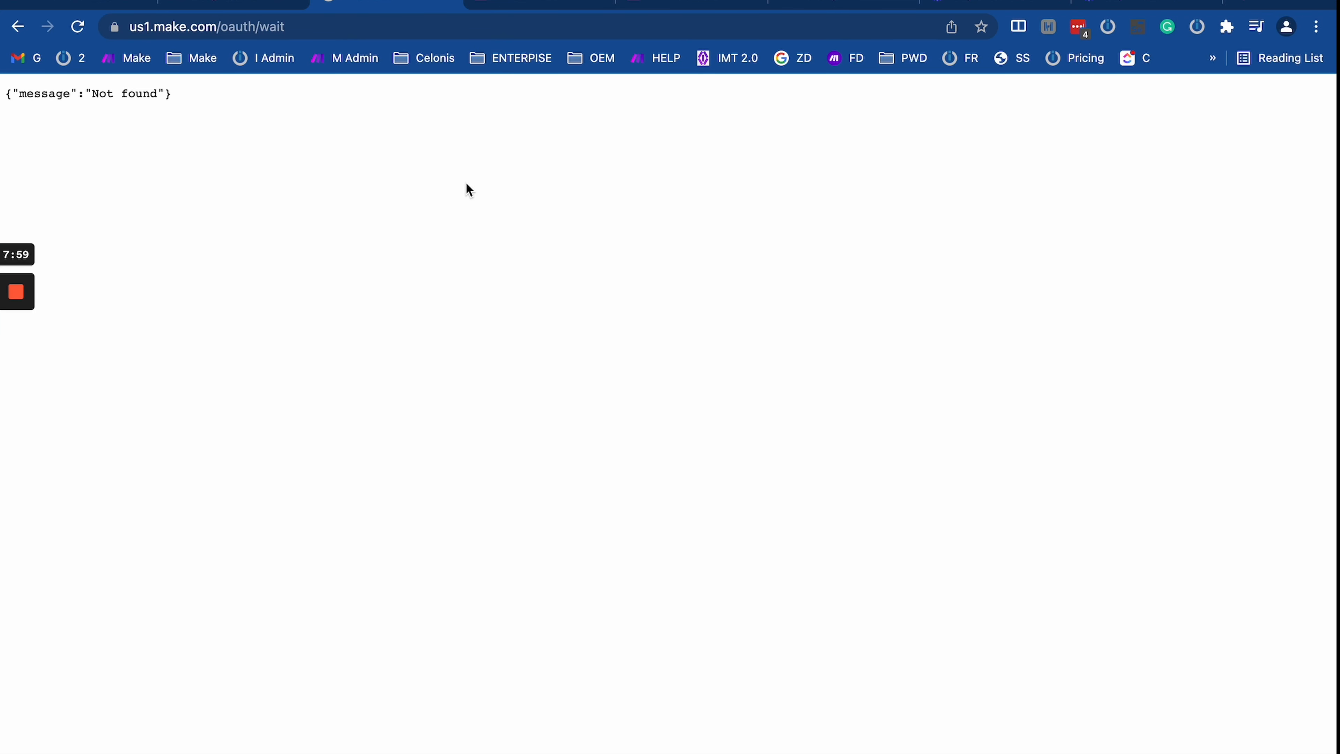
left_click(298, 2)
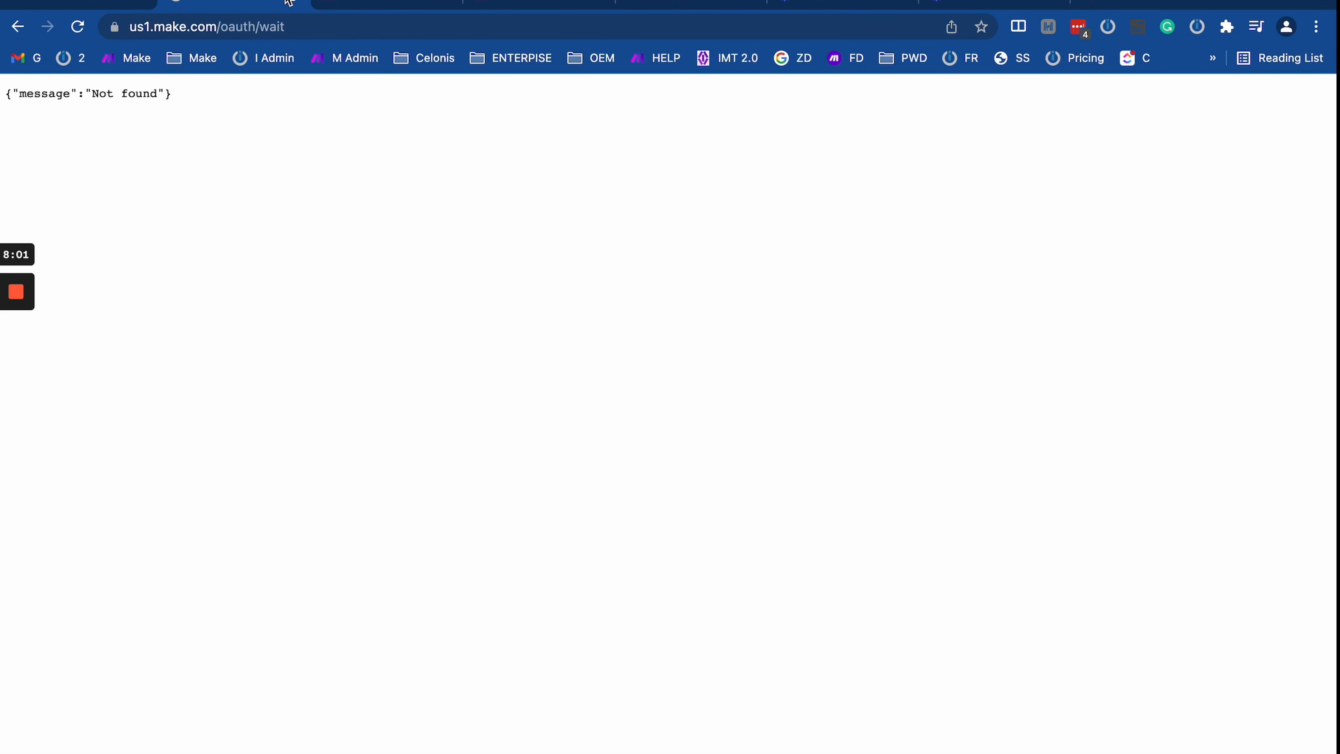
left_click(297, 2)
left_click(100, 3)
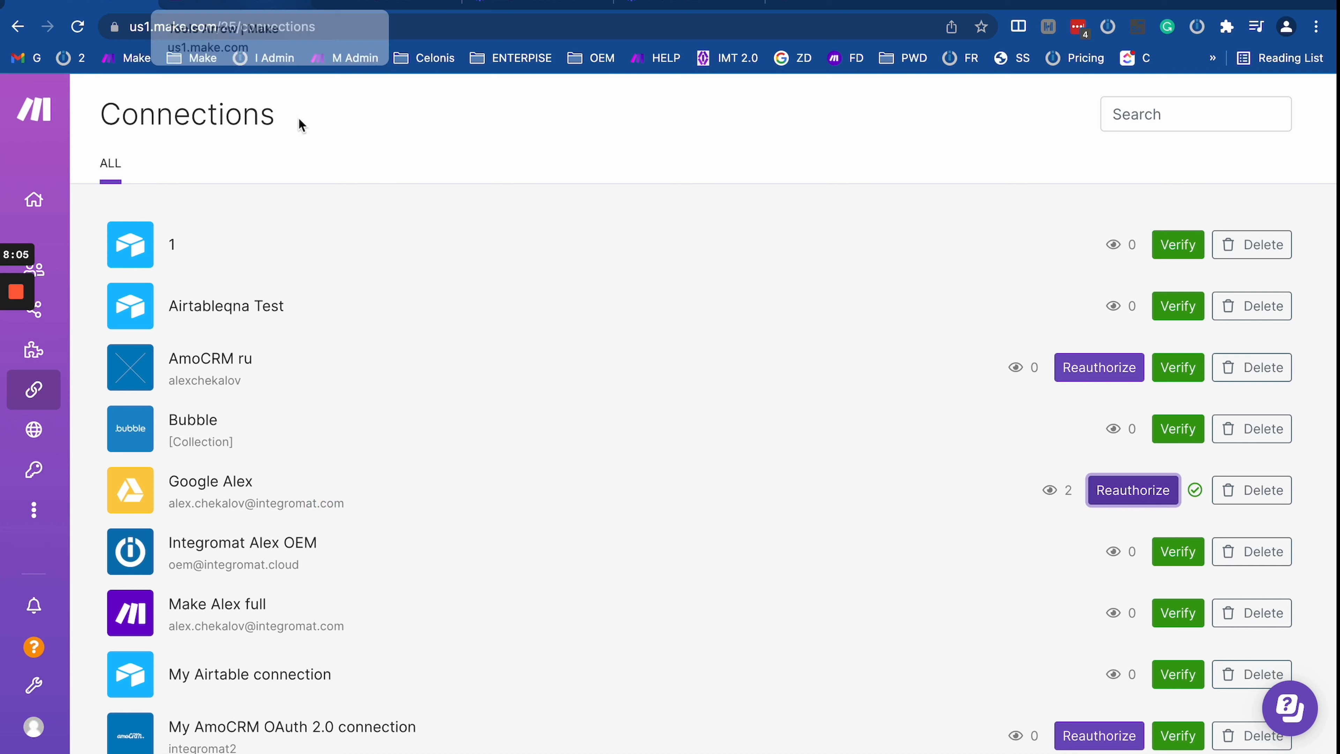
left_click(299, 4)
left_click(78, 27)
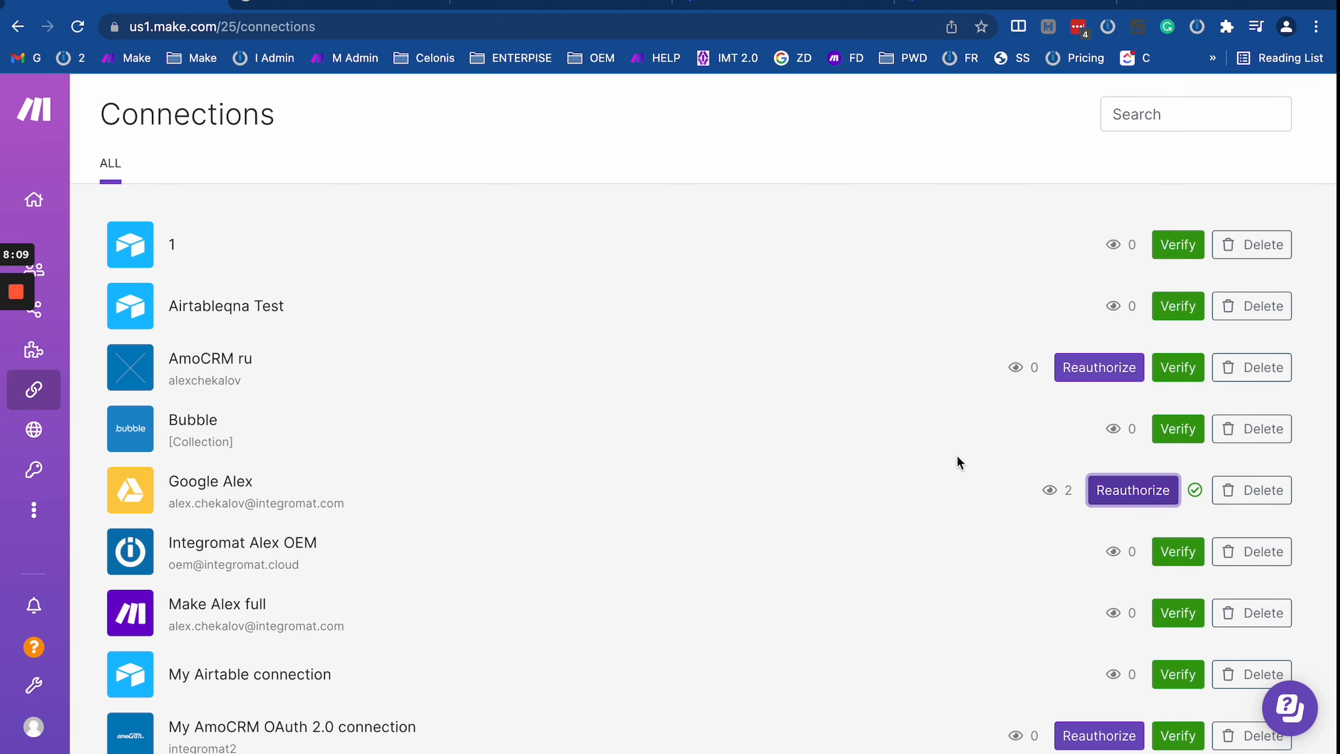
Step: Append 2 to the Google Drive connection's name and save it
double_click(219, 480)
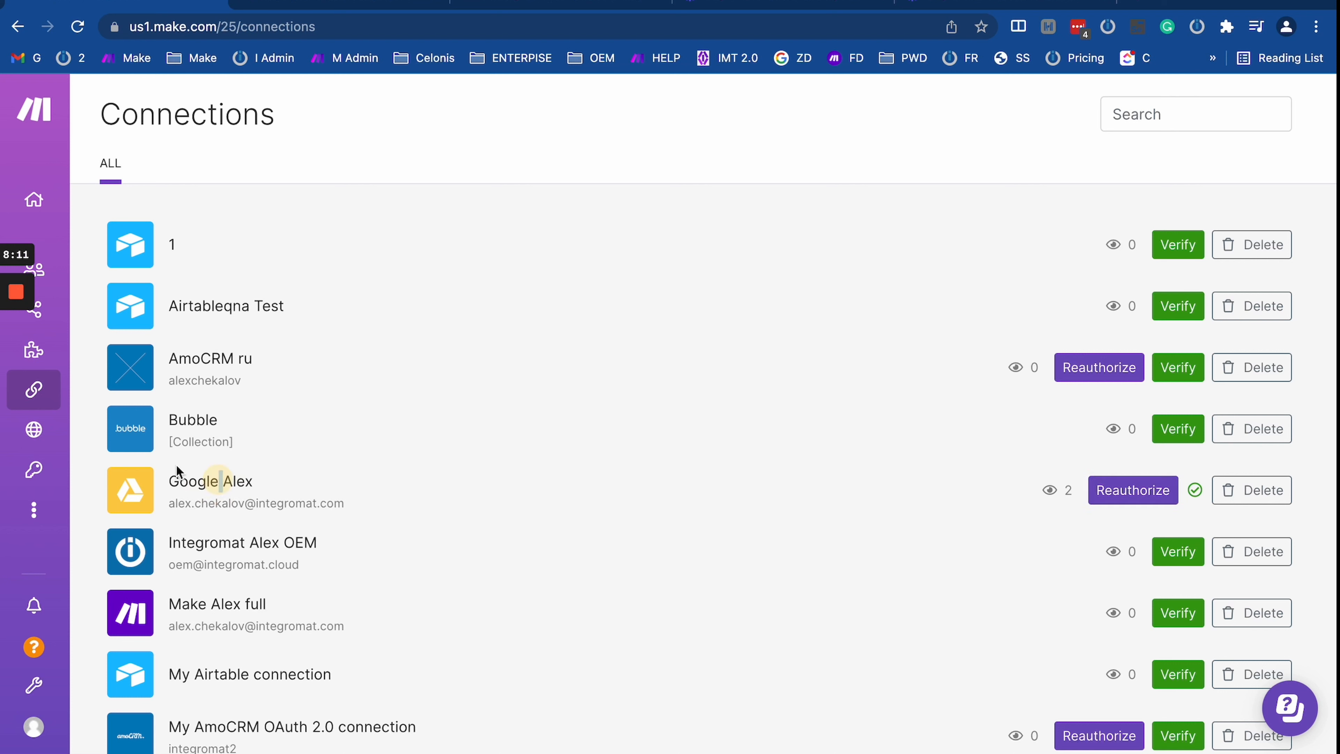
double_click(190, 486)
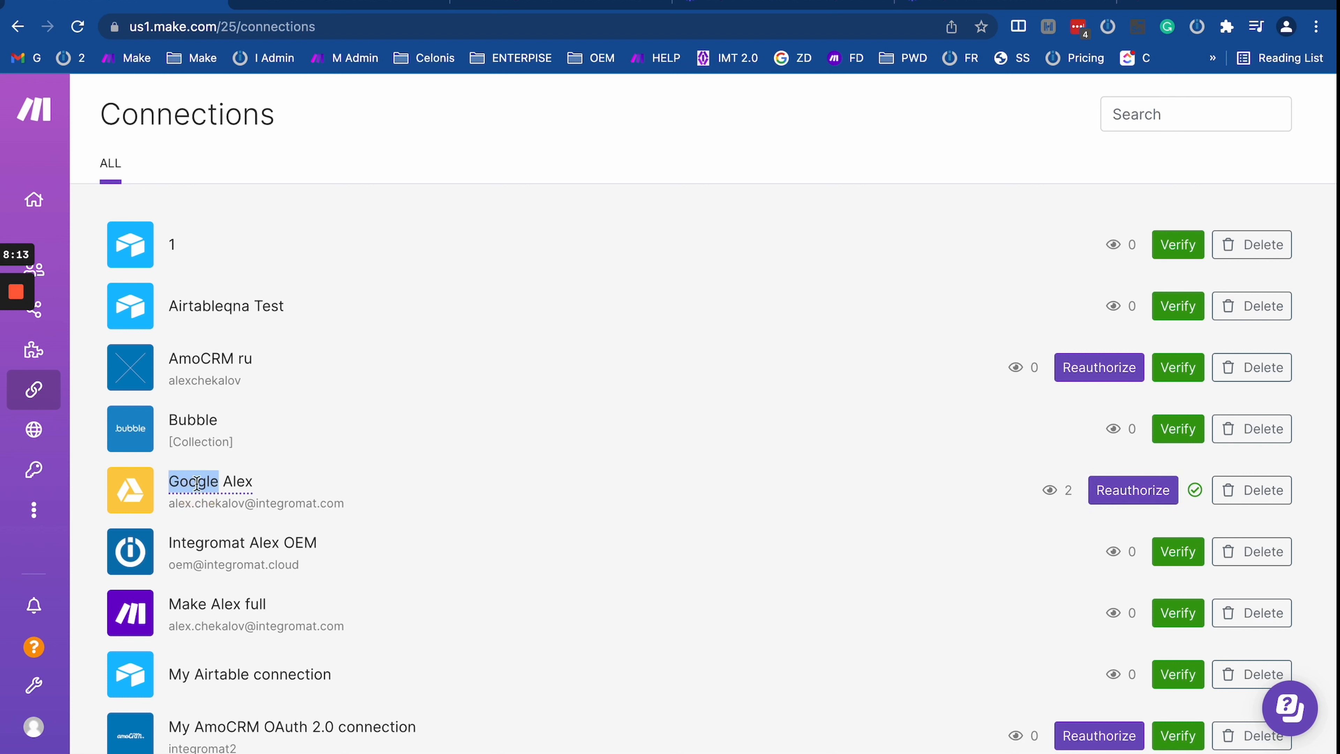
triple_click(198, 482)
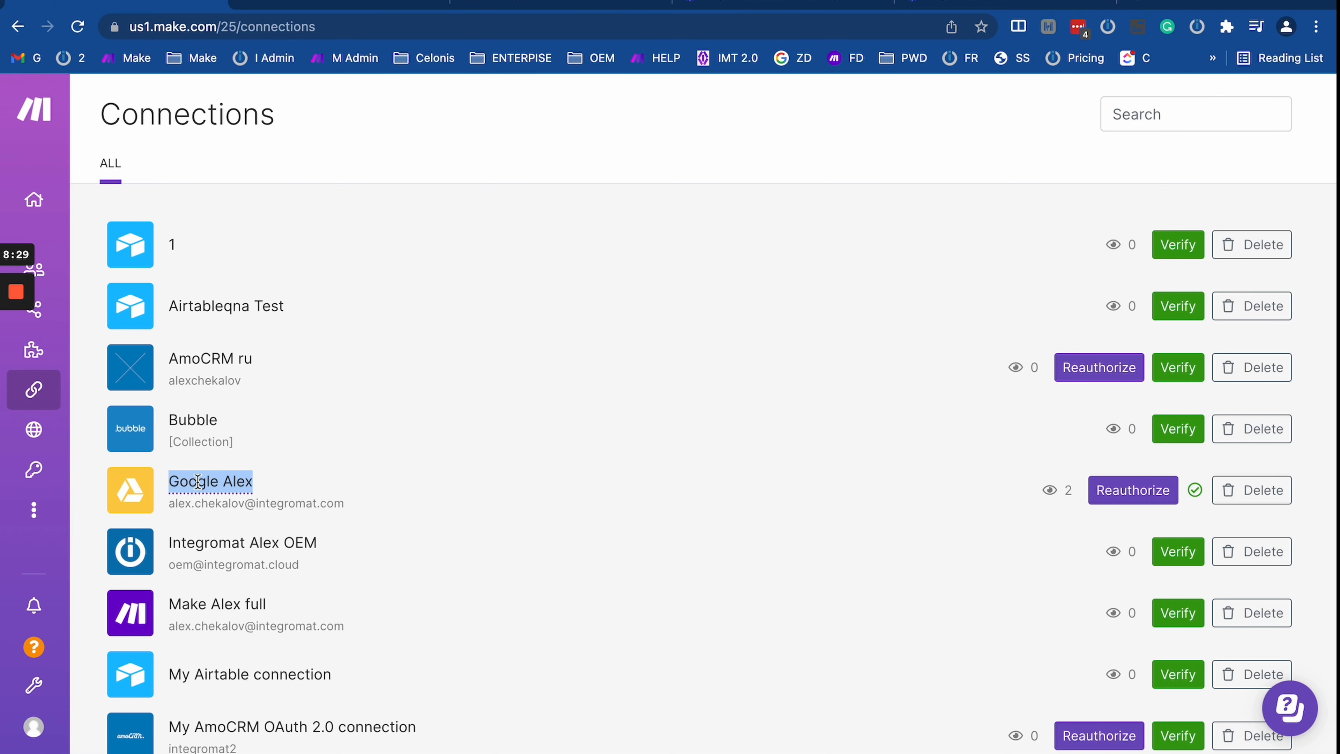
double_click(198, 481)
triple_click(198, 481)
key("Right")
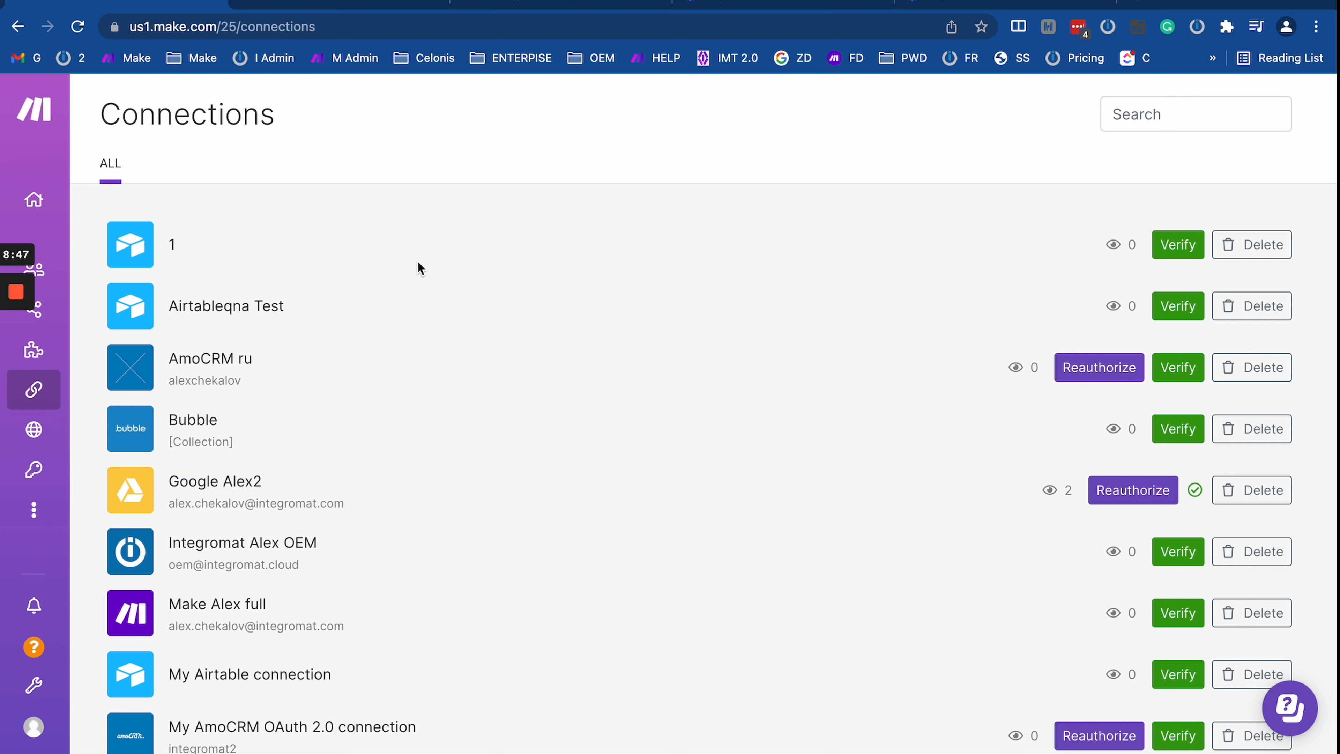
left_click(232, 483)
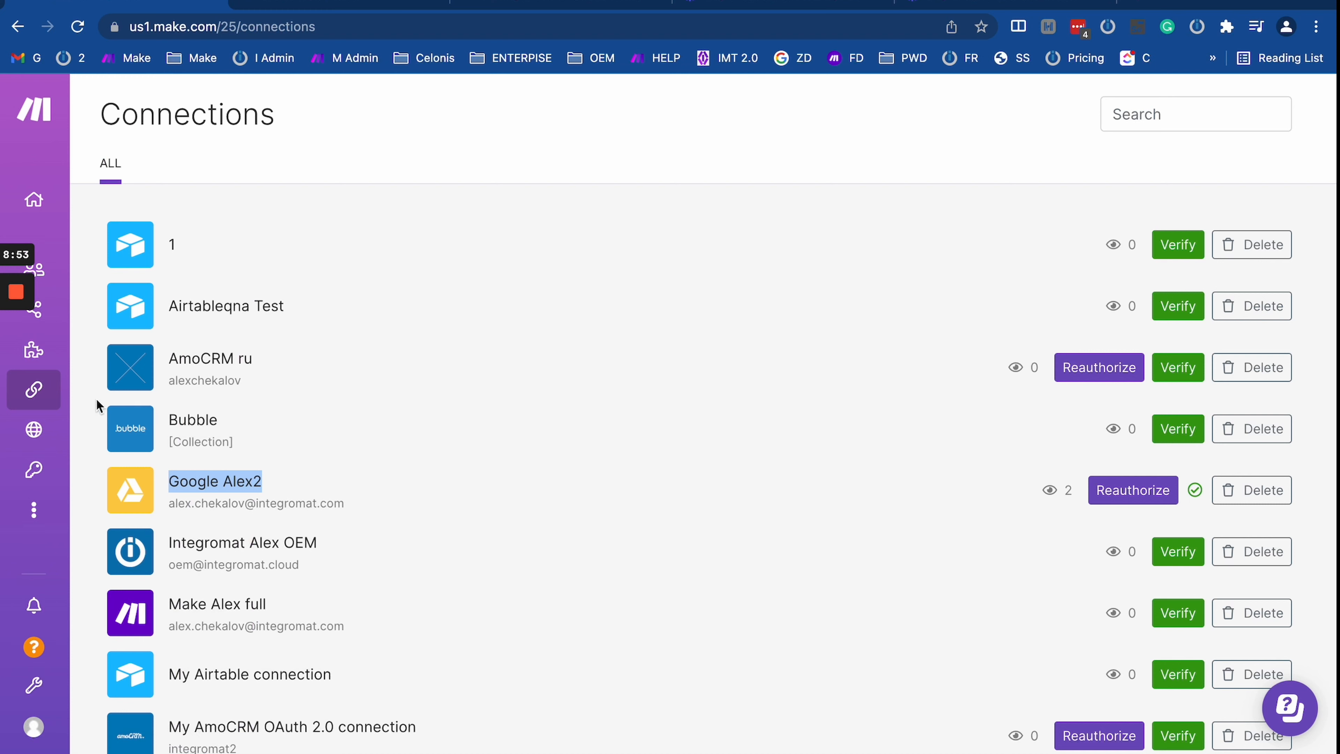
mouse_move(51, 391)
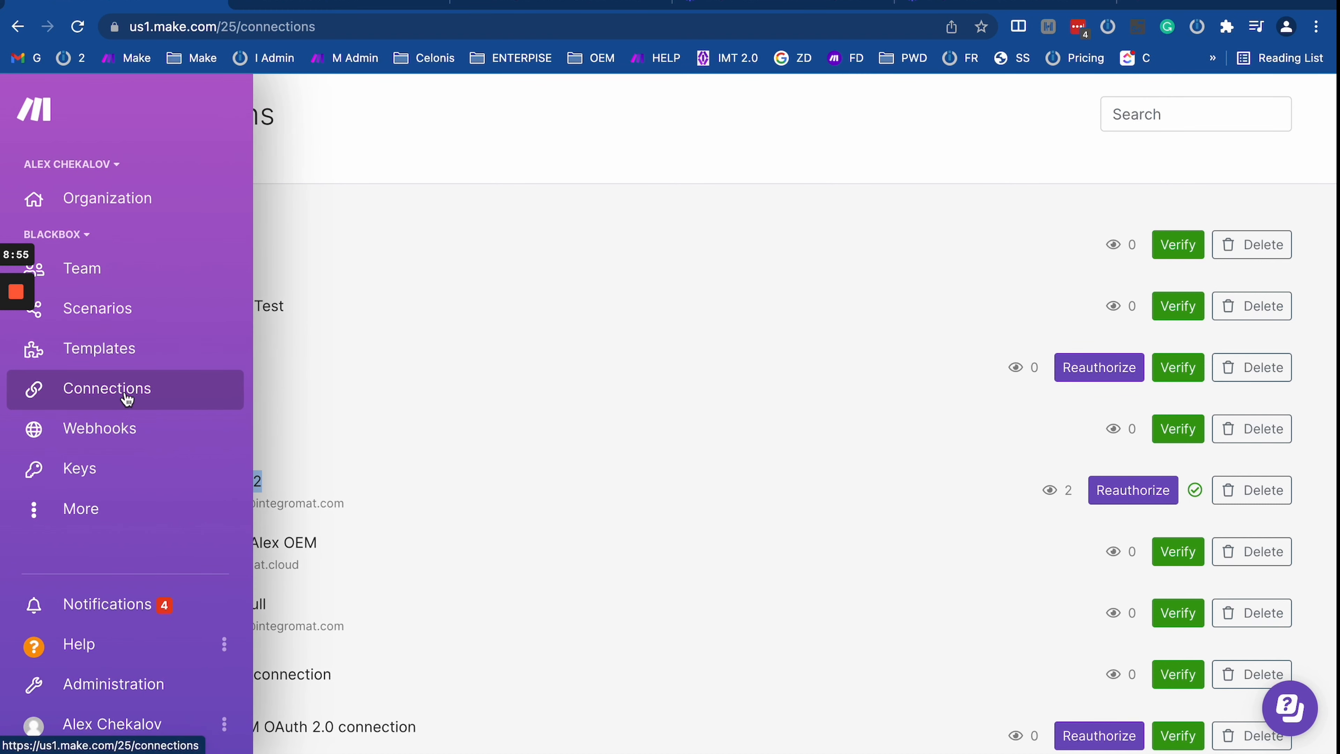
Step: View the Integration Google Drive module's Connection options, then discard changes and return to All scenarios
left_click(106, 312)
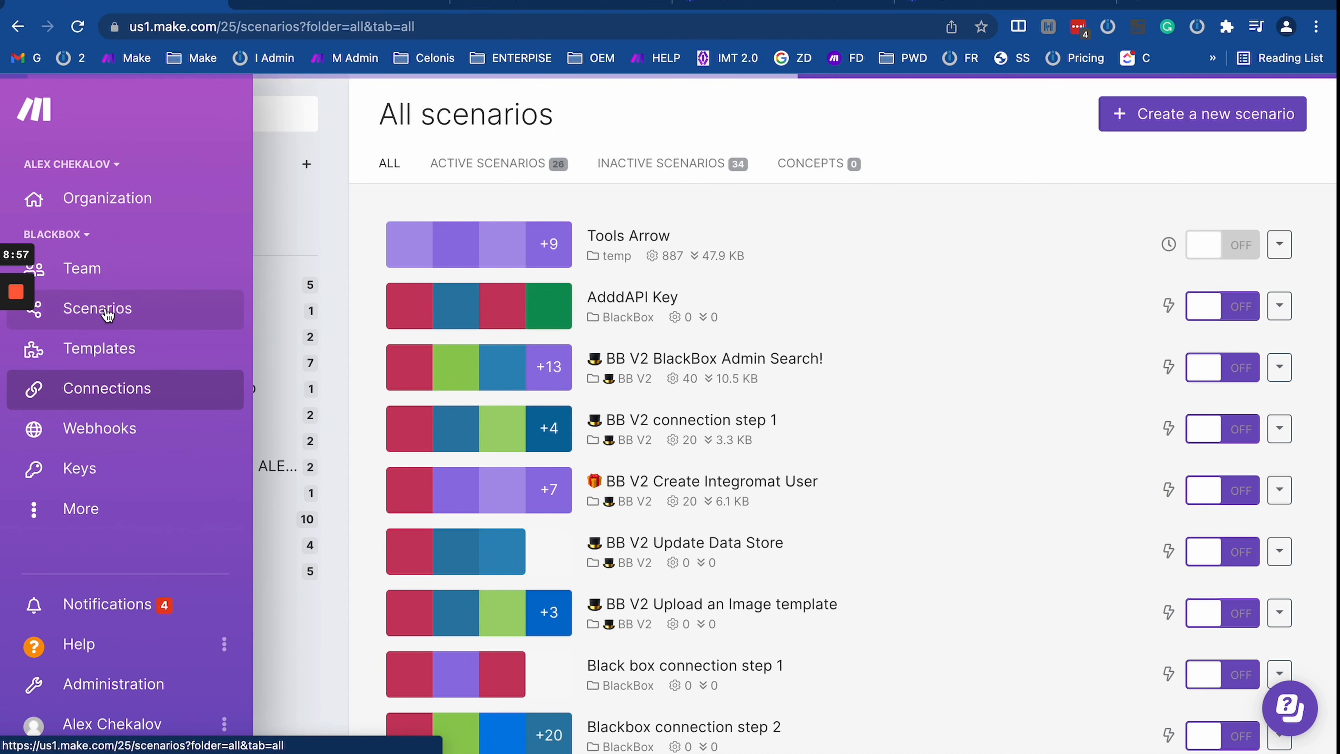
scroll(659, 401, "down", 10)
scroll(669, 516, "down", 20)
scroll(669, 517, "up", 1)
left_click(657, 423)
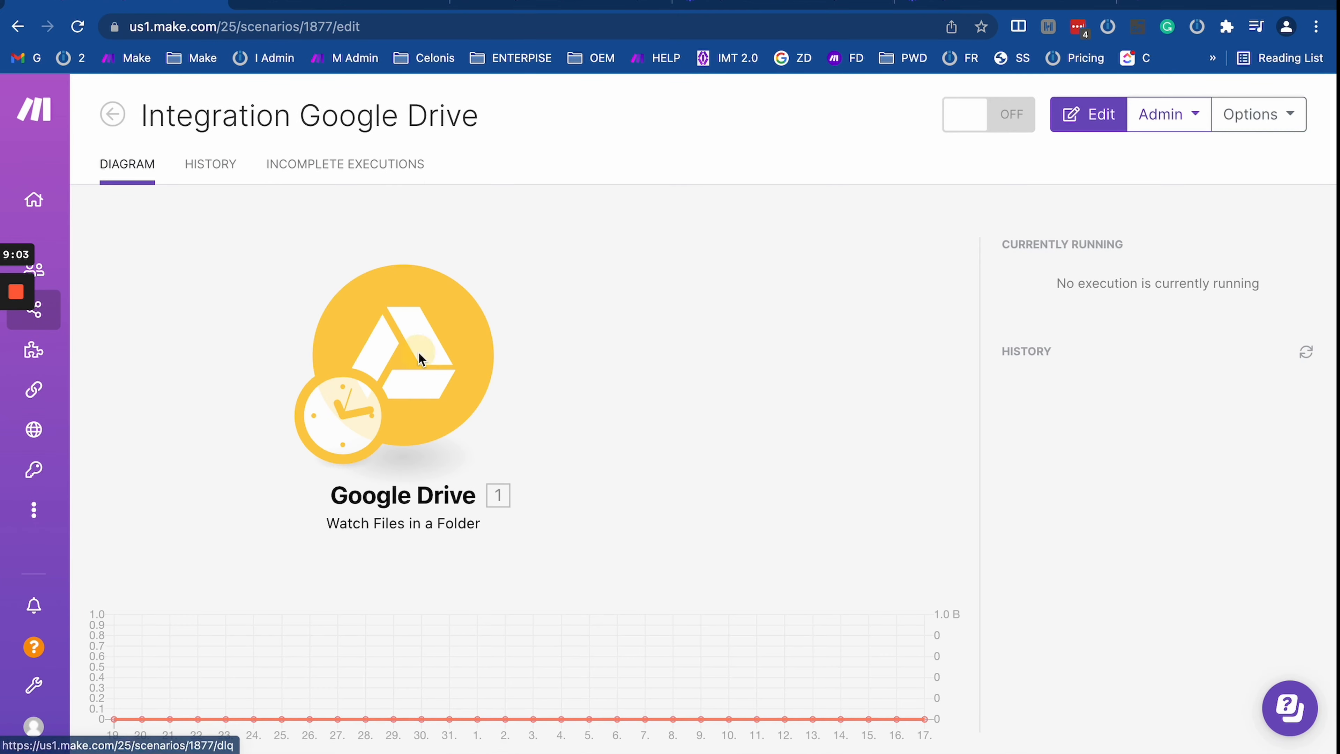
left_click(418, 351)
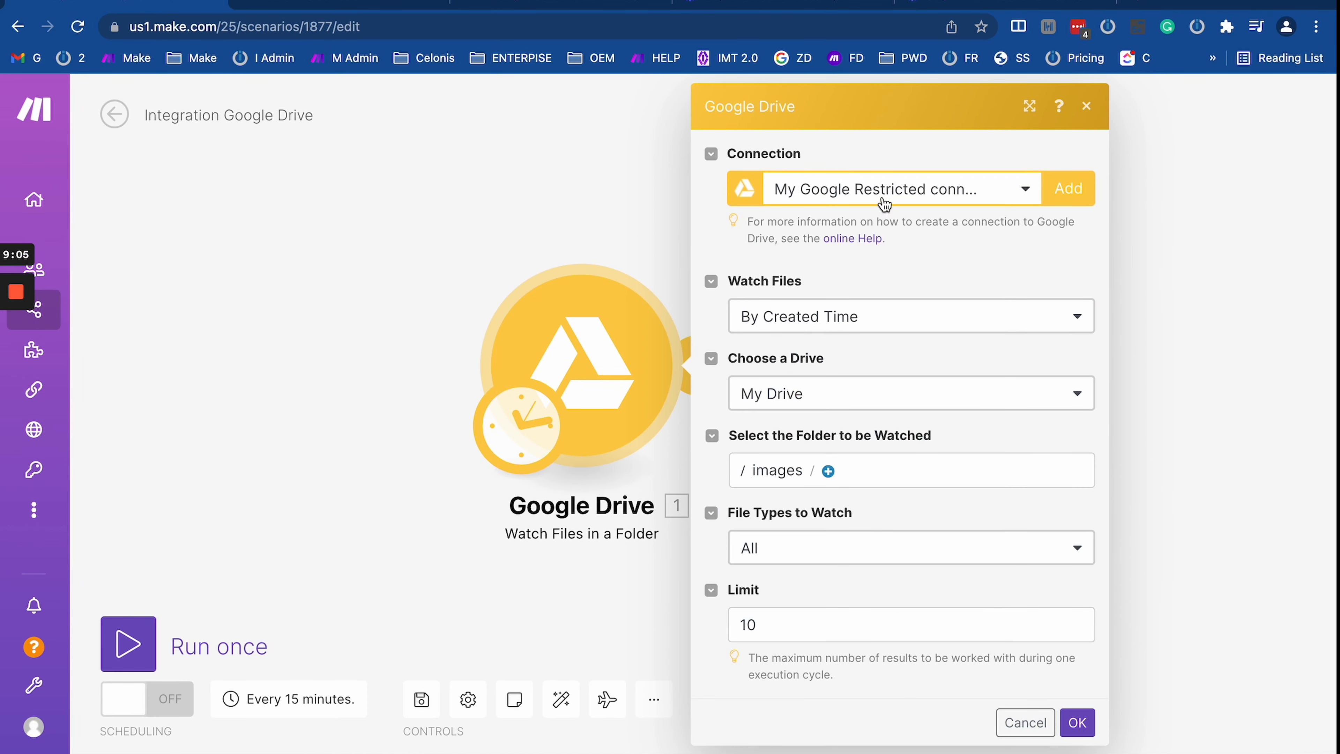
left_click(884, 190)
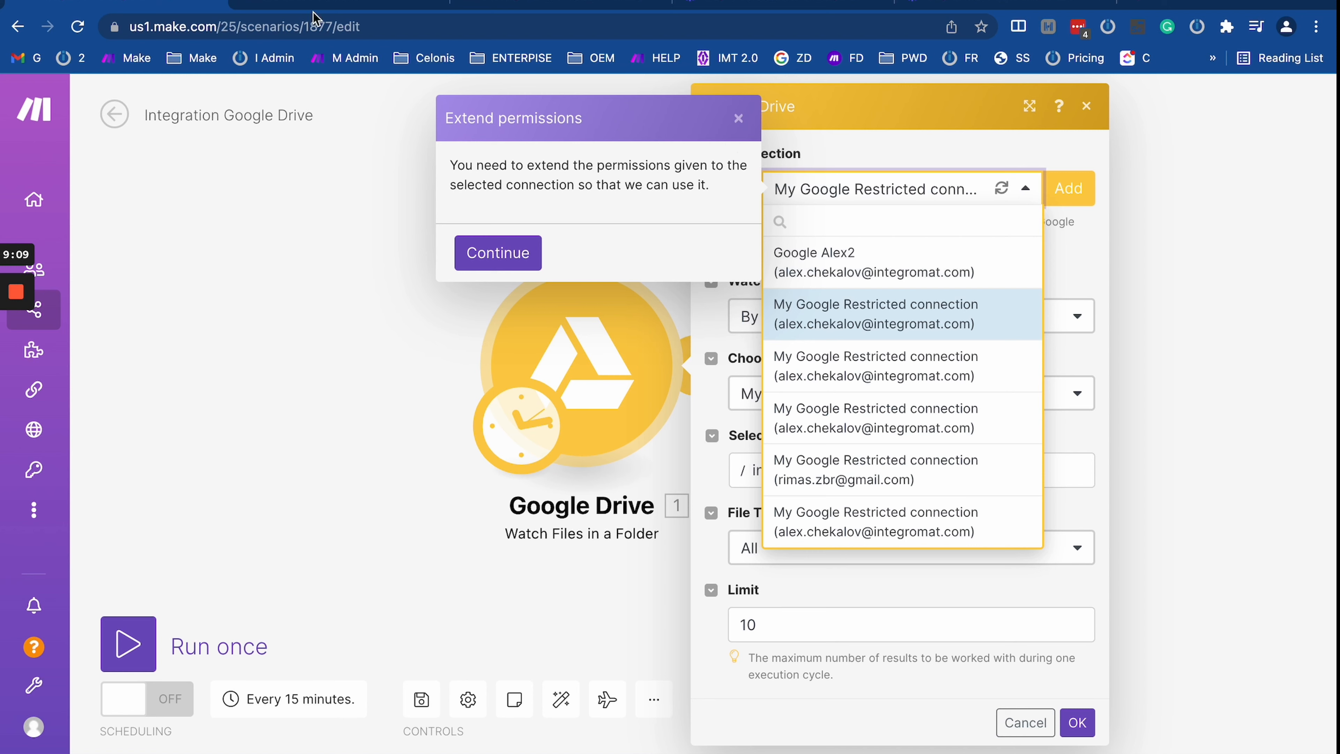
left_click(72, 313)
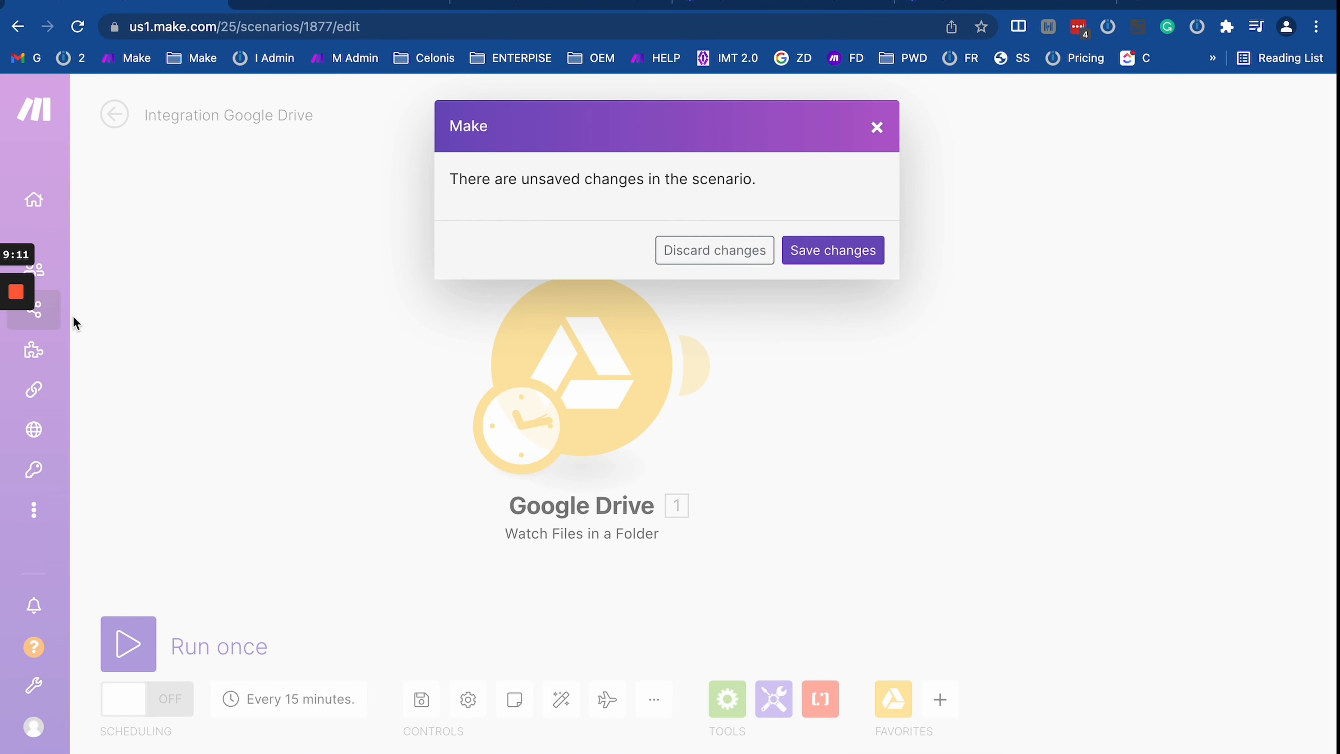
left_click(723, 257)
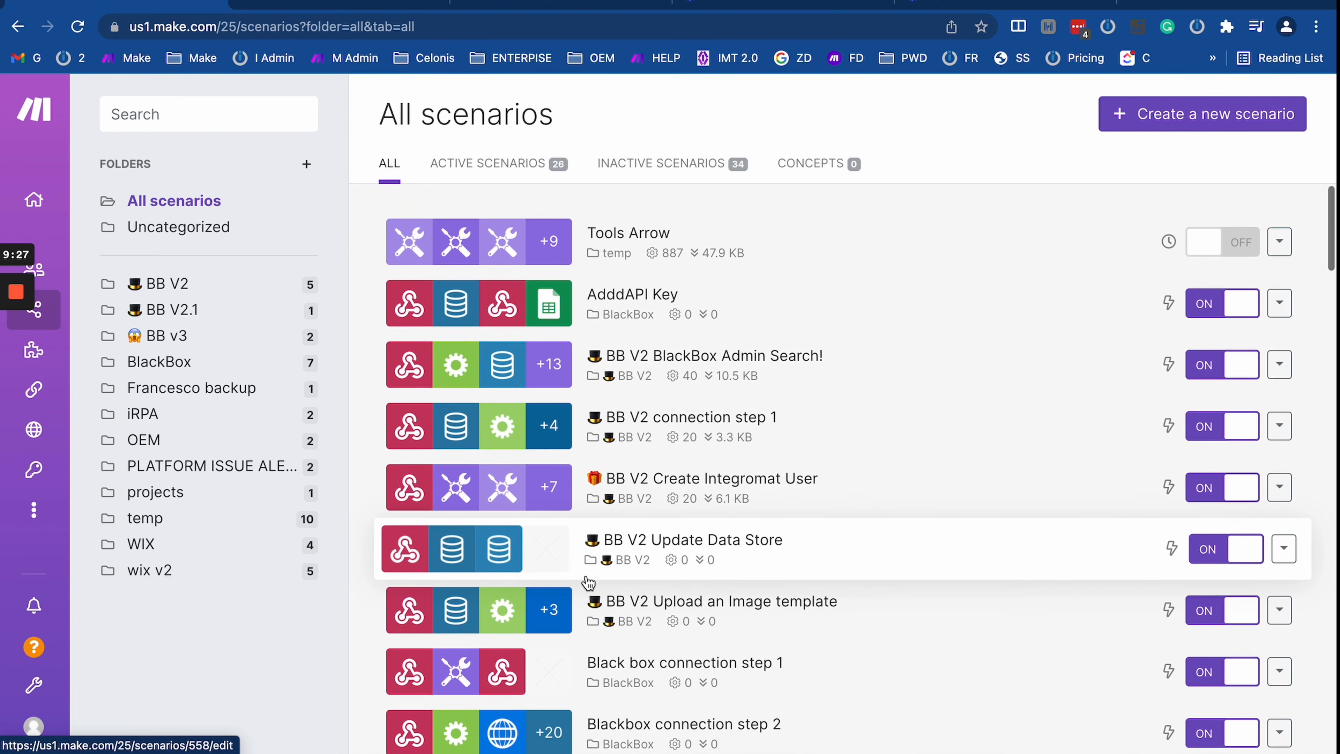
Step: Scroll through All scenarios and show the temp folder's 10 scenarios, including Integration Webhooks
scroll(589, 582, "down", 1)
scroll(588, 582, "down", 9)
scroll(563, 256, "up", 7)
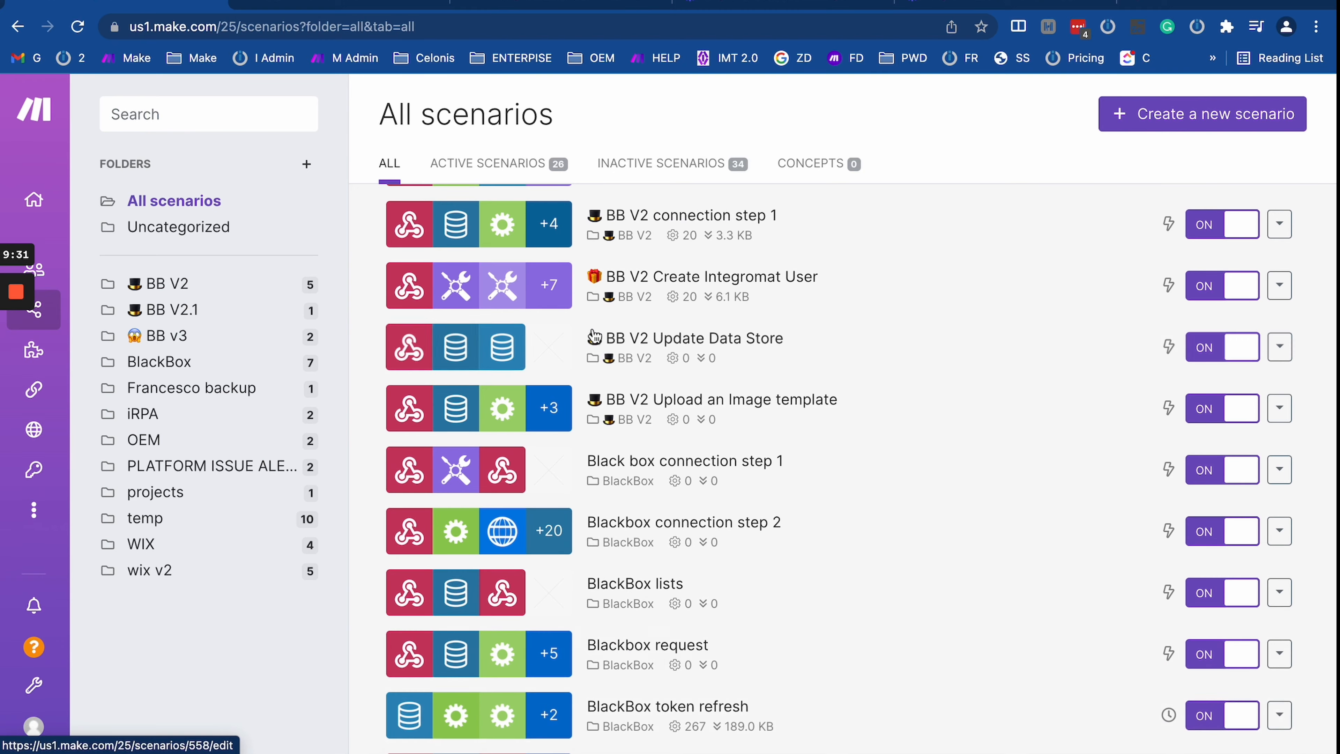
scroll(603, 341, "up", 1)
scroll(594, 352, "down", 5)
scroll(590, 358, "down", 20)
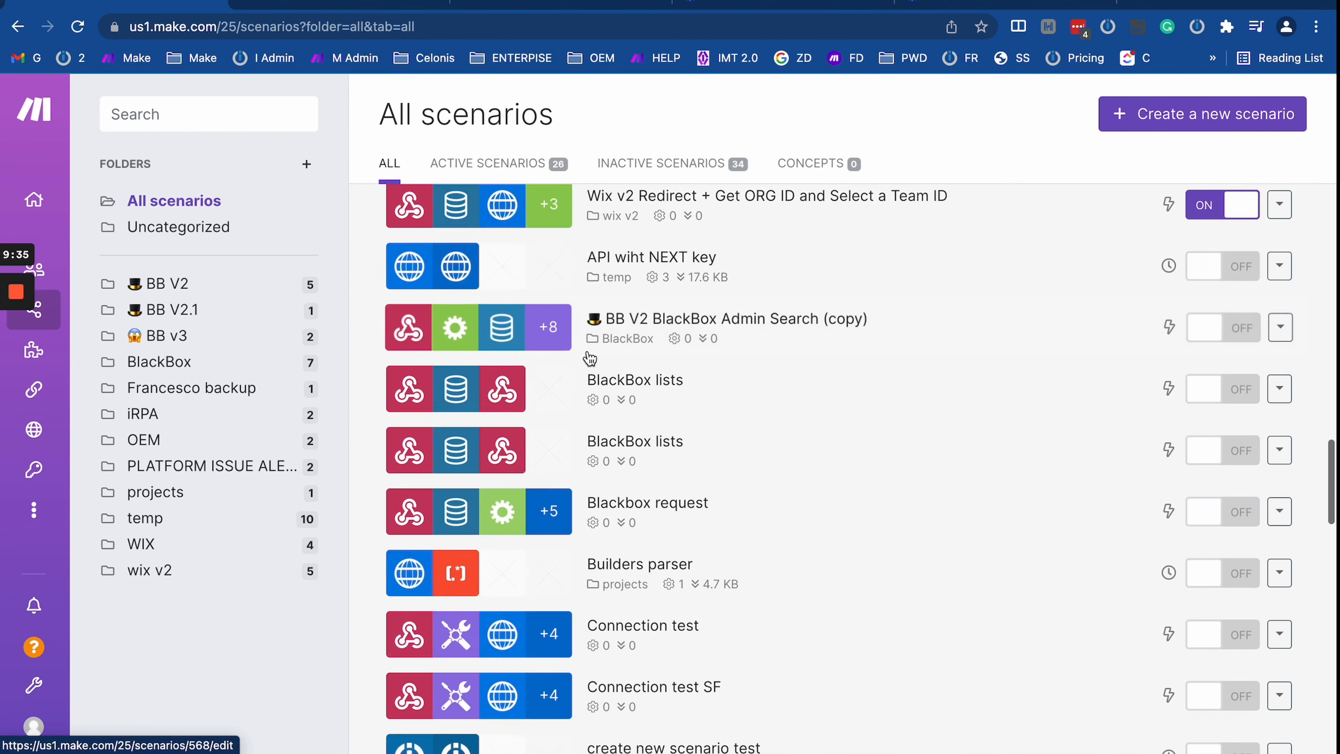
scroll(590, 358, "down", 12)
scroll(590, 358, "up", 7)
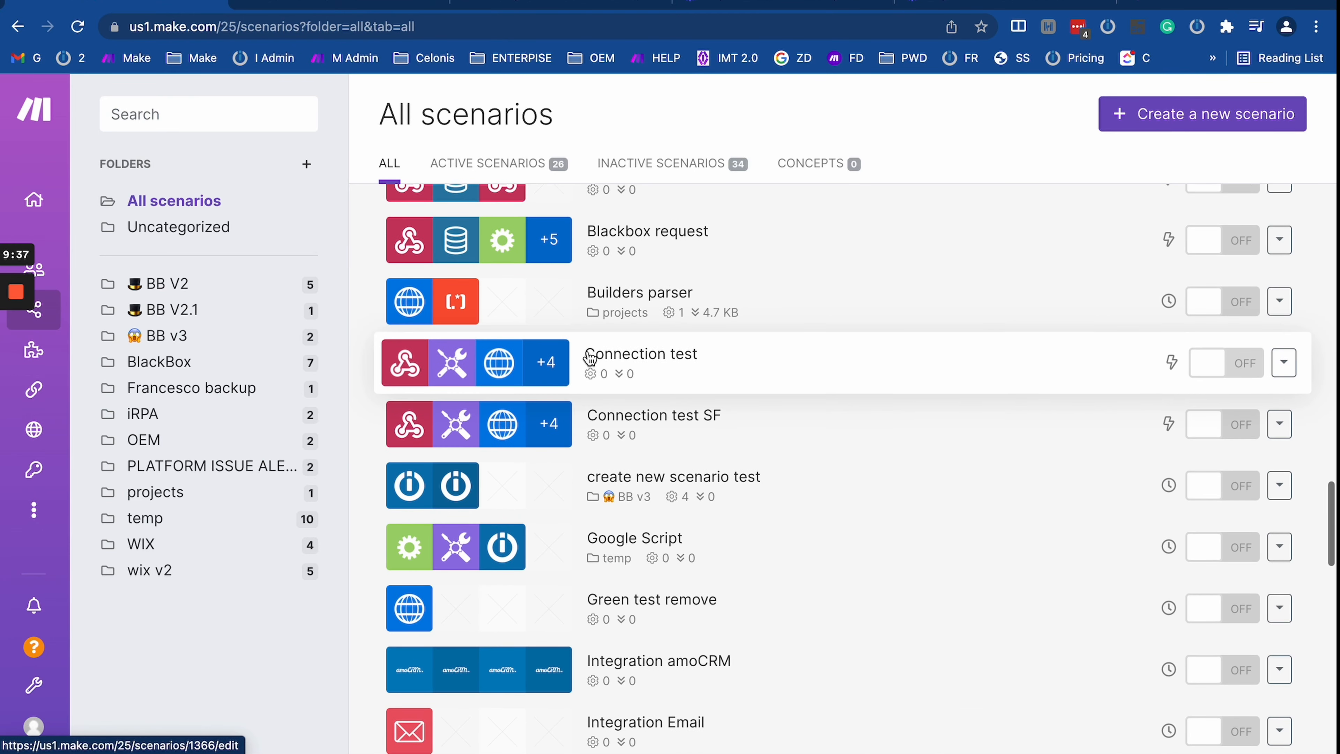
scroll(590, 358, "down", 3)
scroll(590, 358, "up", 3)
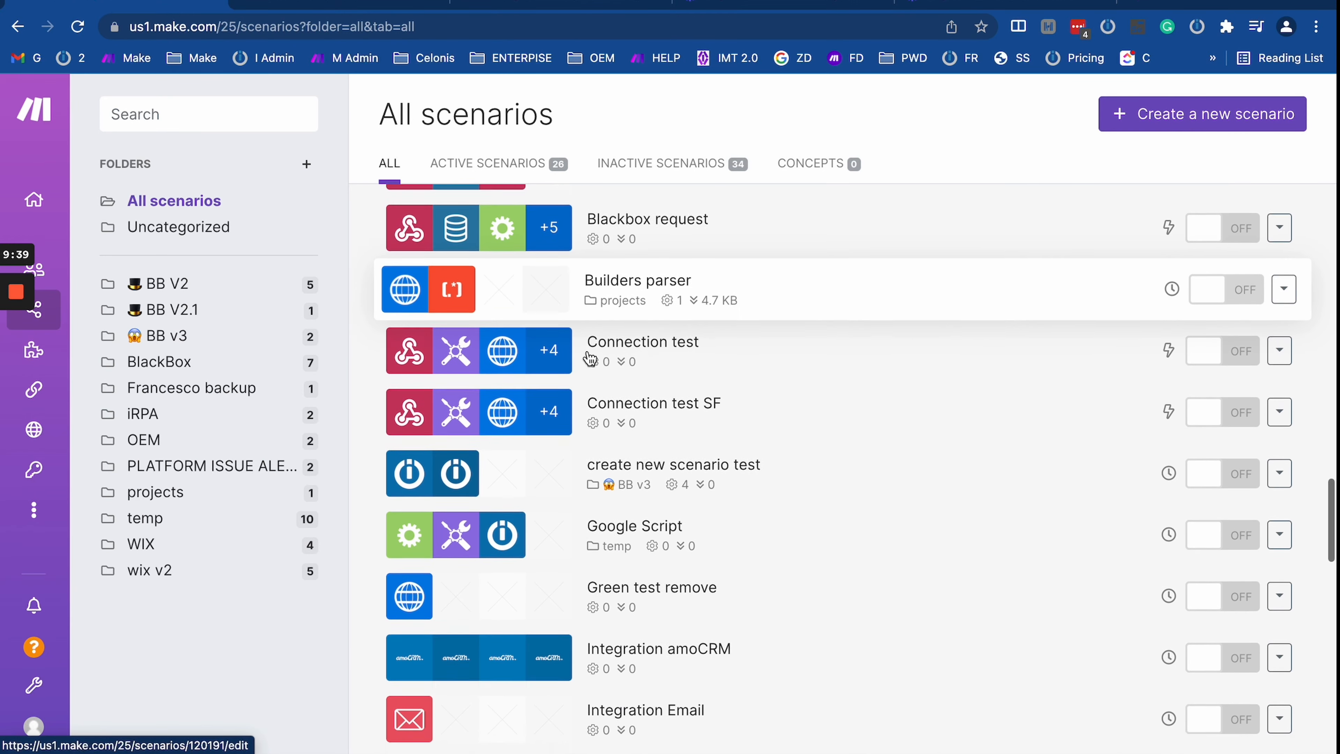
scroll(590, 359, "down", 3)
scroll(591, 351, "down", 8)
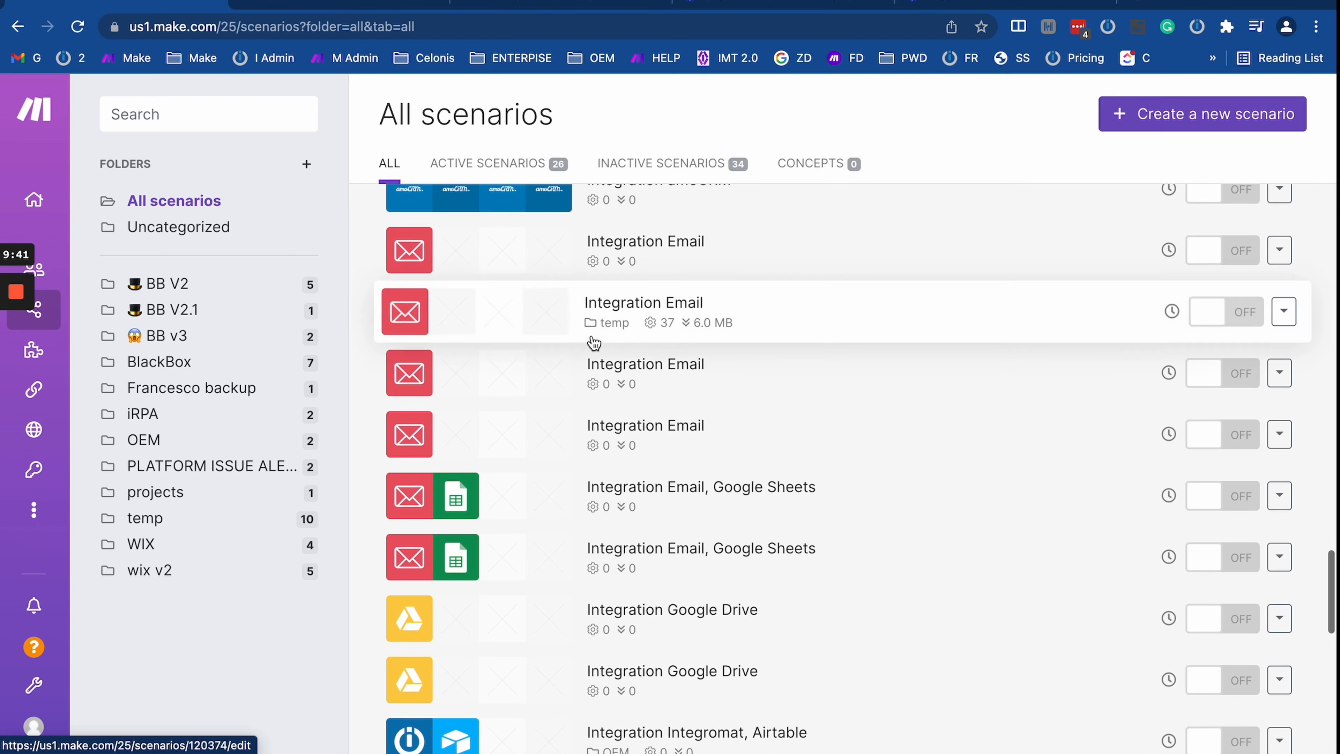
scroll(593, 343, "down", 10)
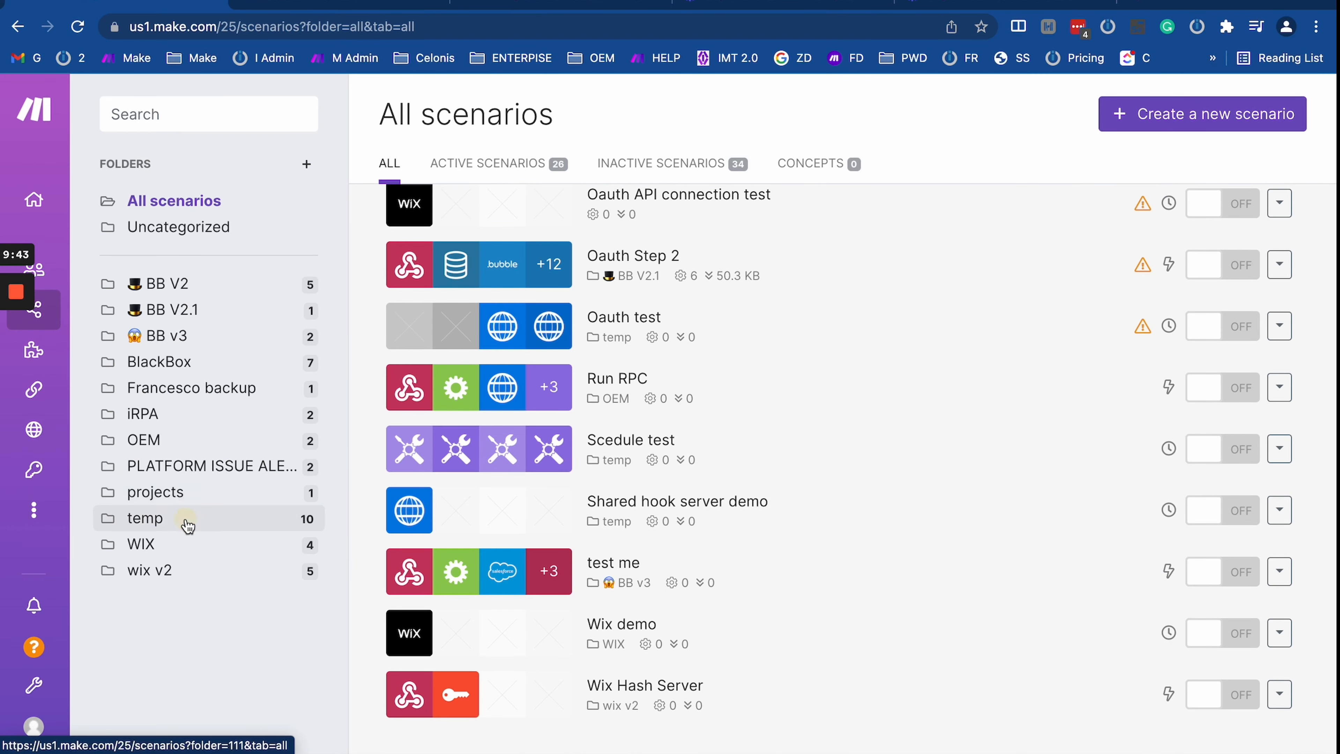
left_click(187, 524)
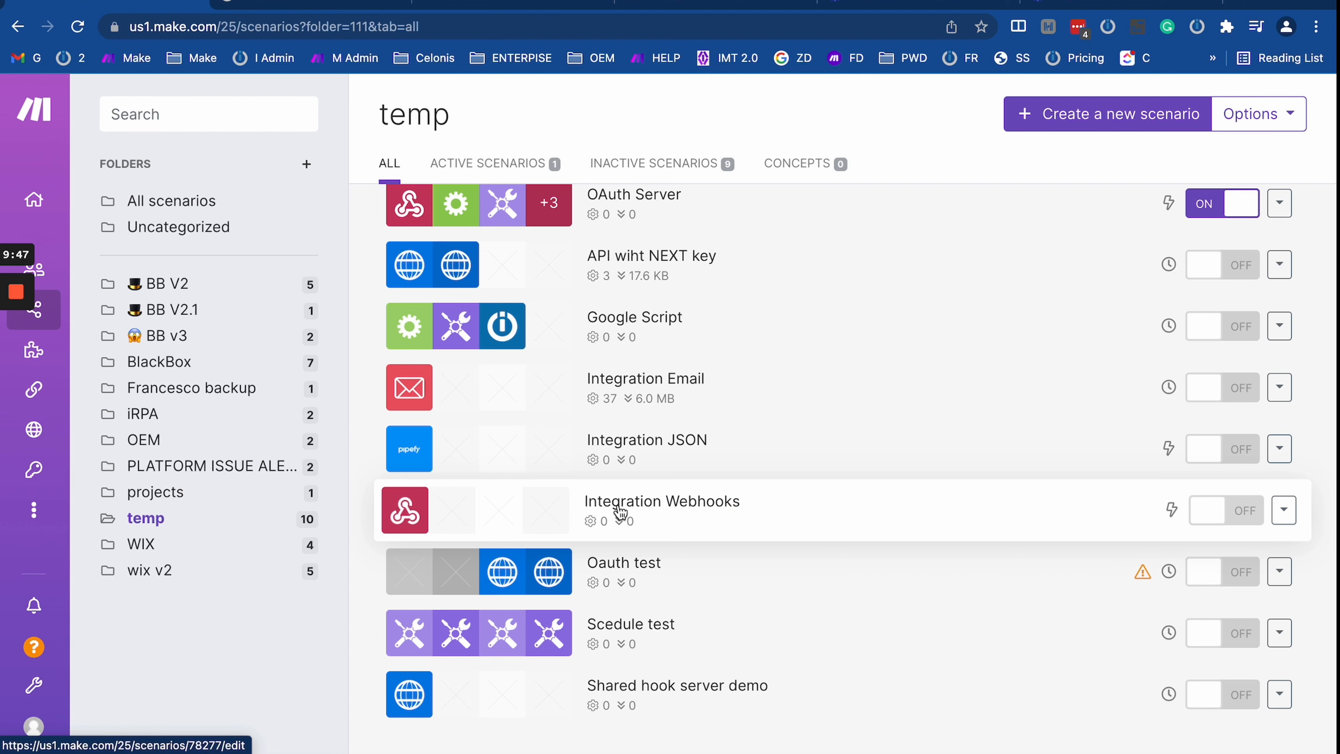
Step: Edit the Integration Webhooks scenario and check which webhook its Custom webhook trigger uses
left_click(632, 522)
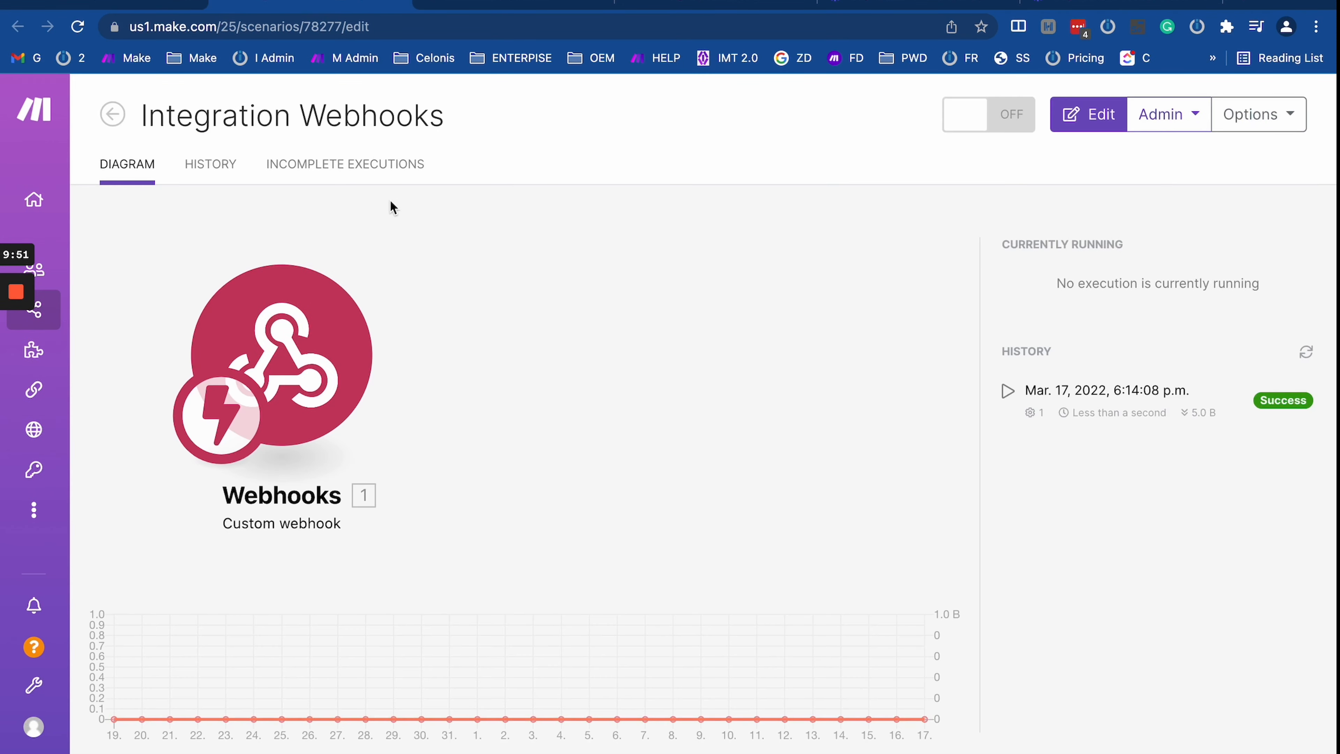
left_click(532, 364)
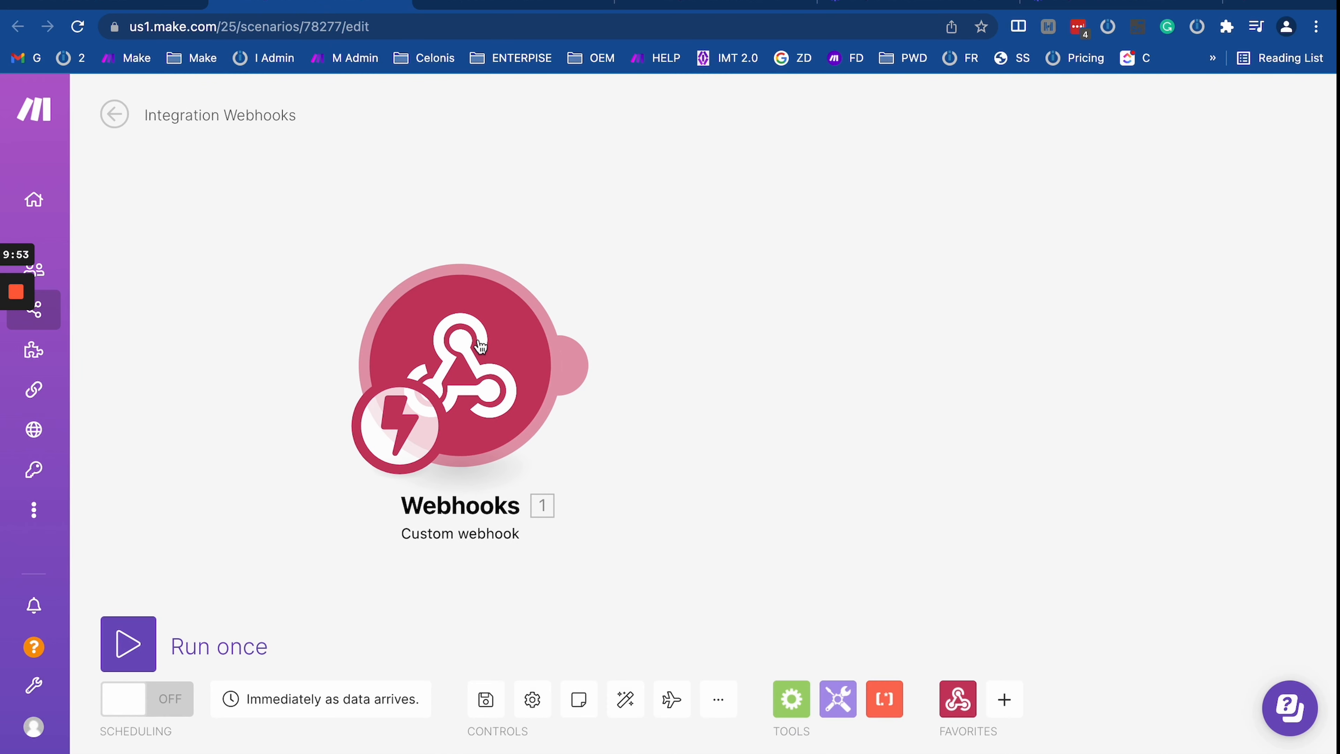
left_click(493, 359)
left_click(721, 325)
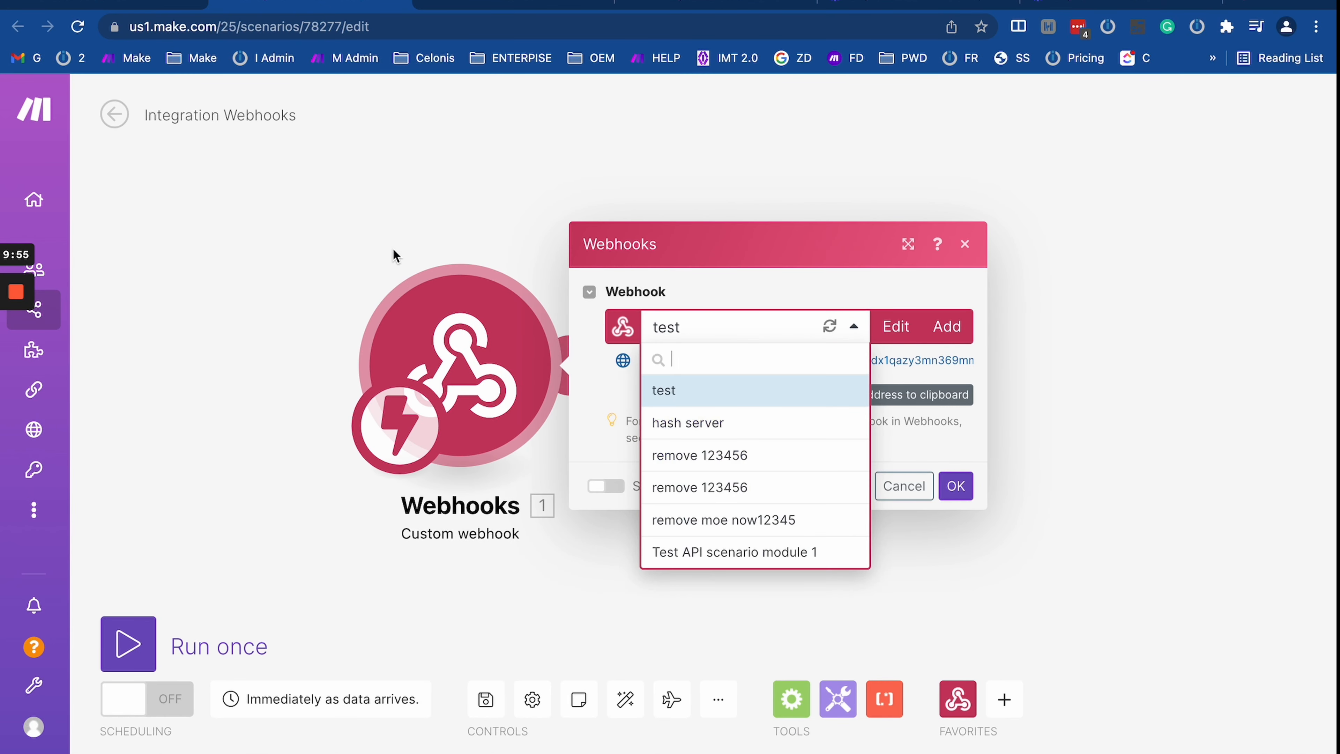
left_click(382, 235)
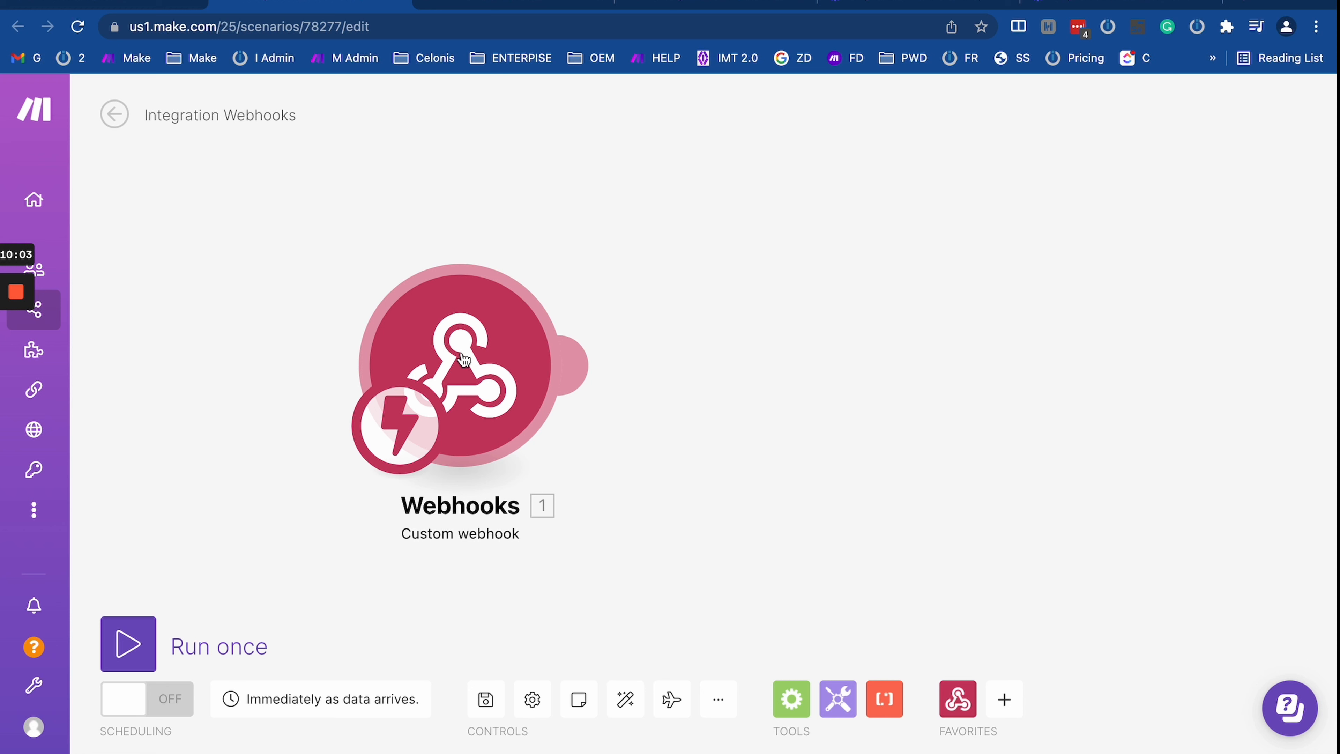
Step: Open the Webhooks list in a new browser tab
mouse_move(69, 330)
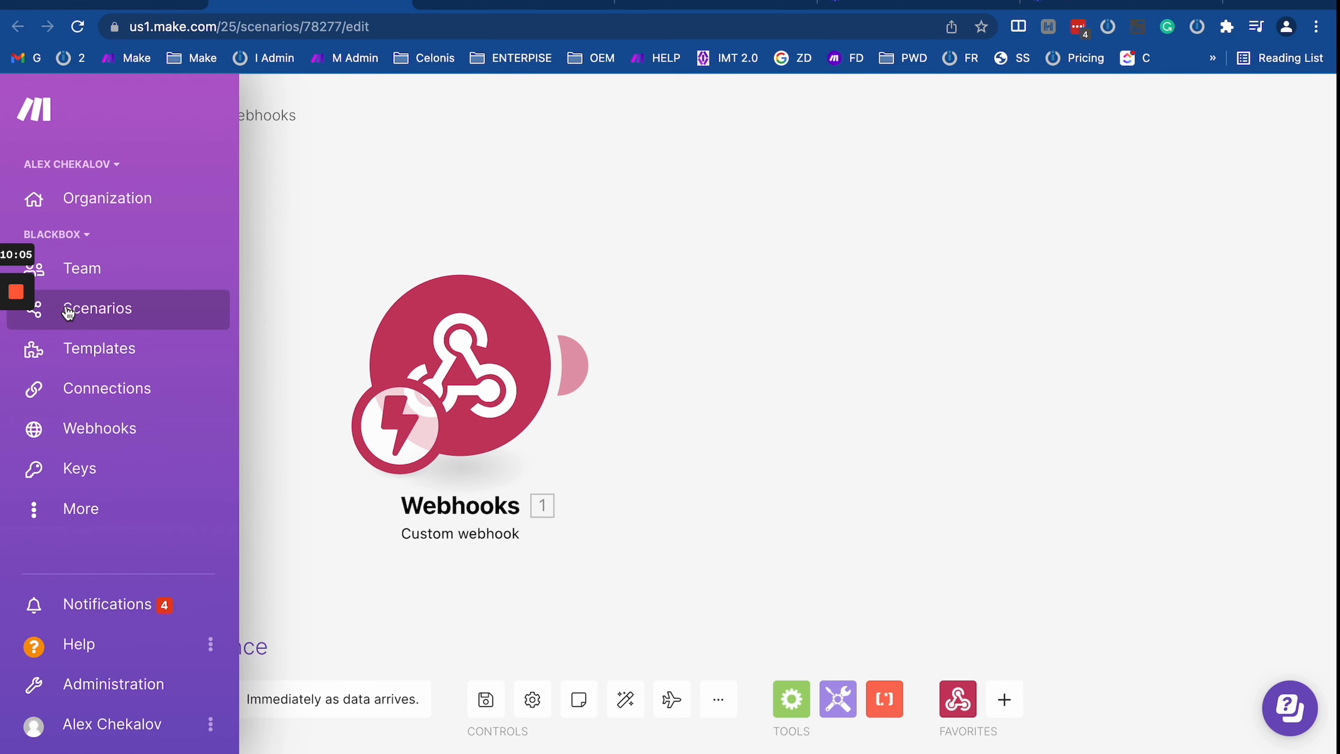
right_click(87, 424)
left_click(119, 432)
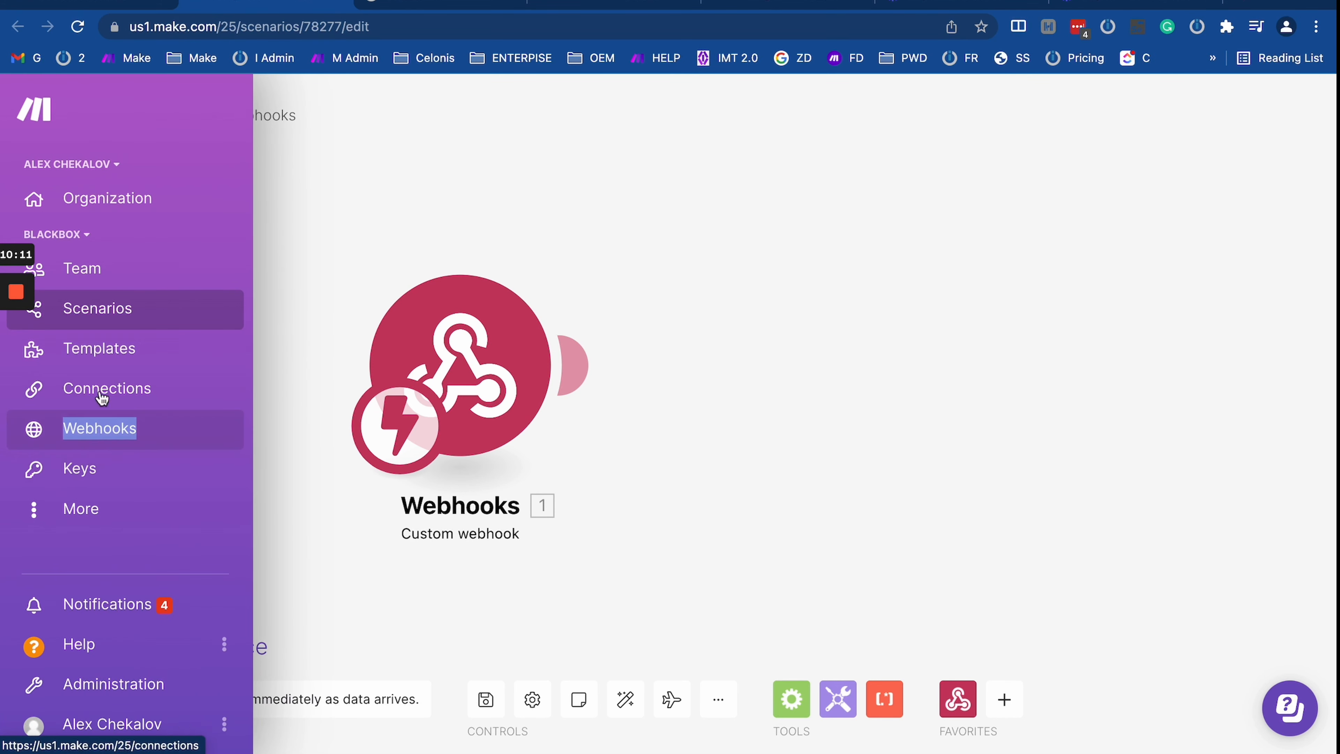
Step: Bring up the Webhooks list and scroll through all the hooks
left_click(416, 13)
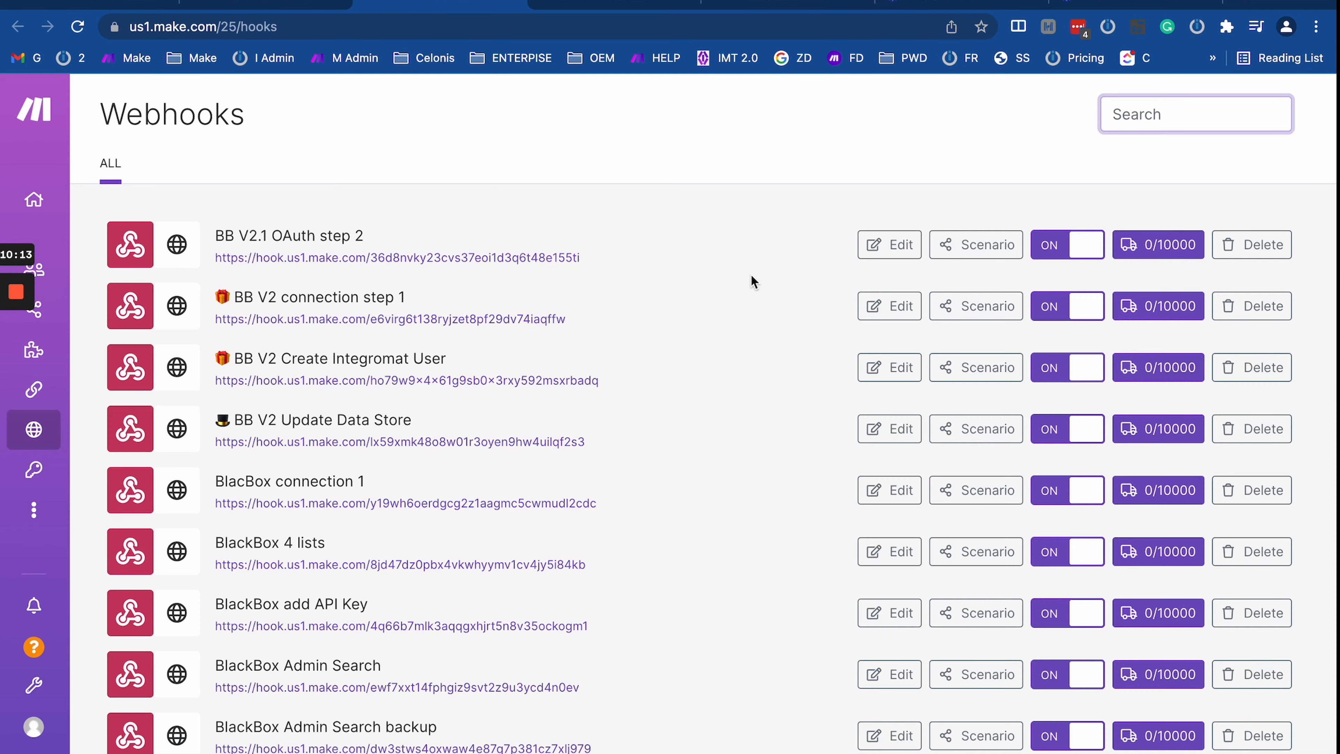
scroll(560, 510, "down", 15)
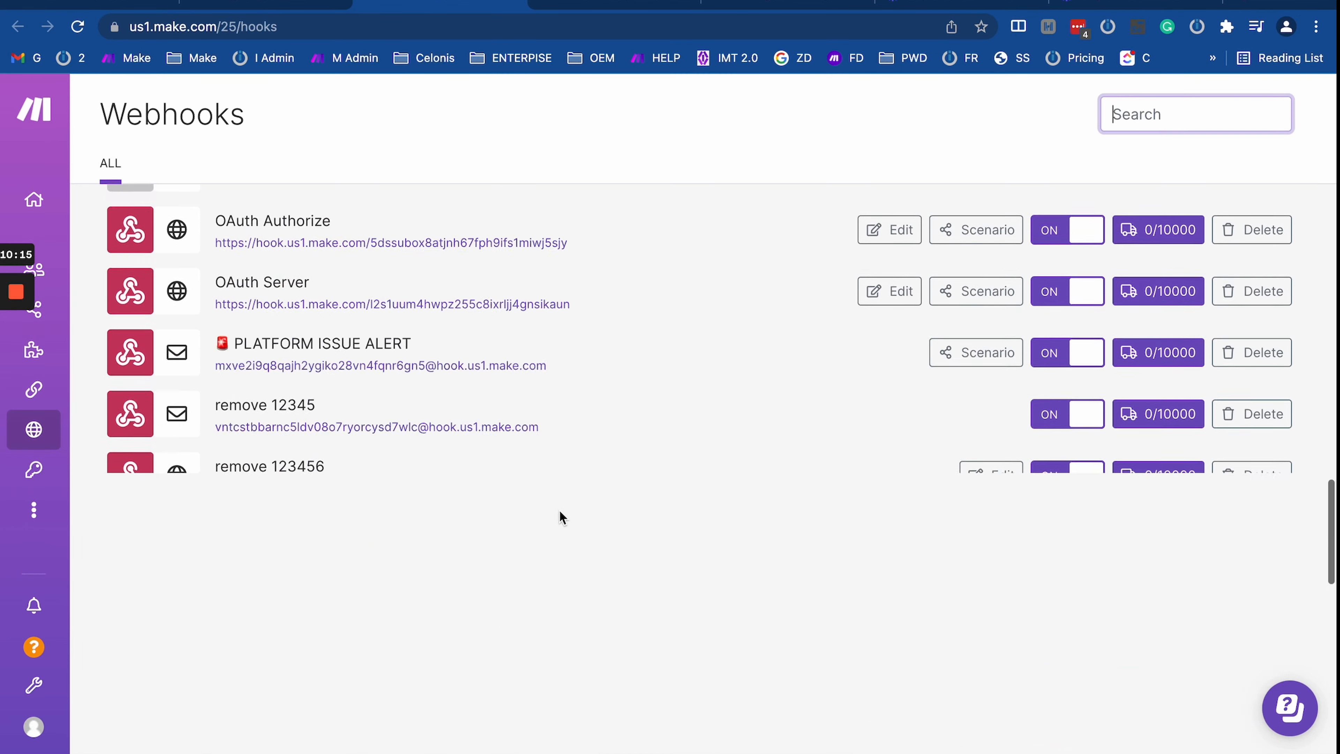
scroll(560, 510, "up", 12)
mouse_move(103, 417)
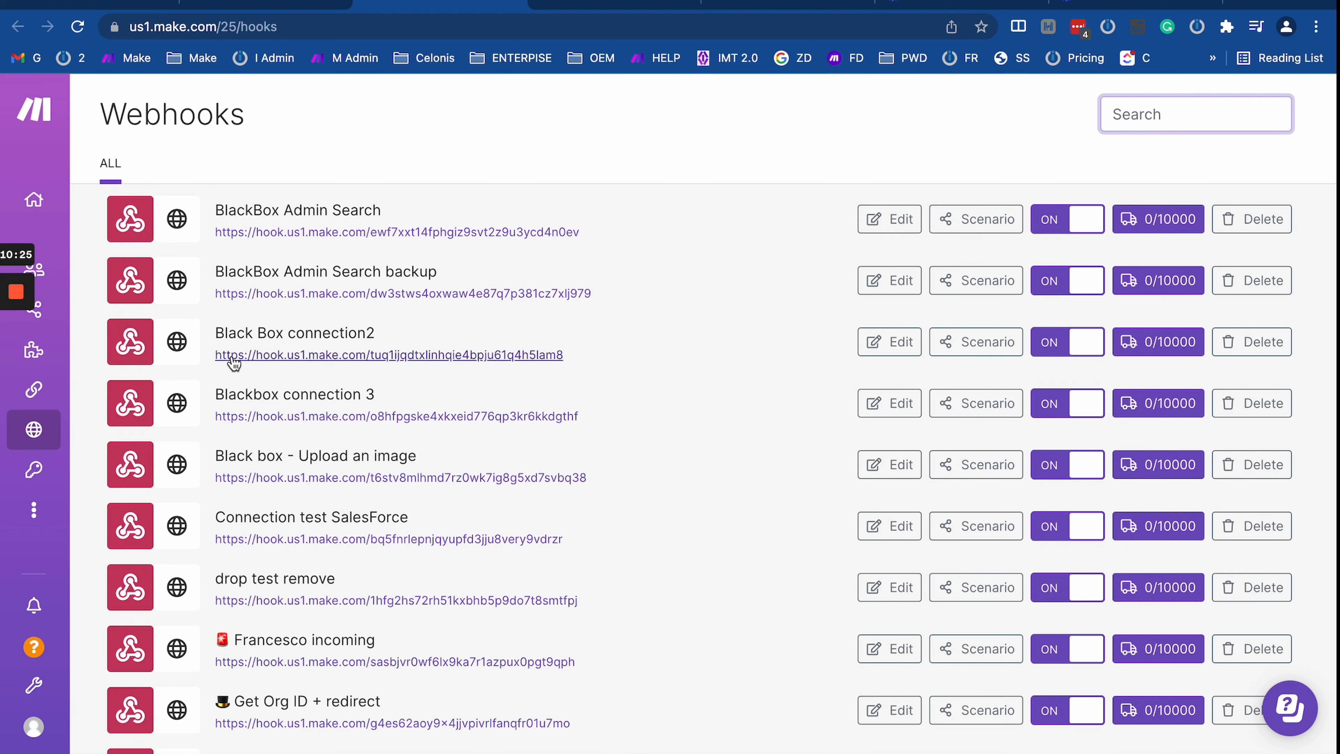
scroll(614, 380, "down", 10)
scroll(628, 384, "up", 15)
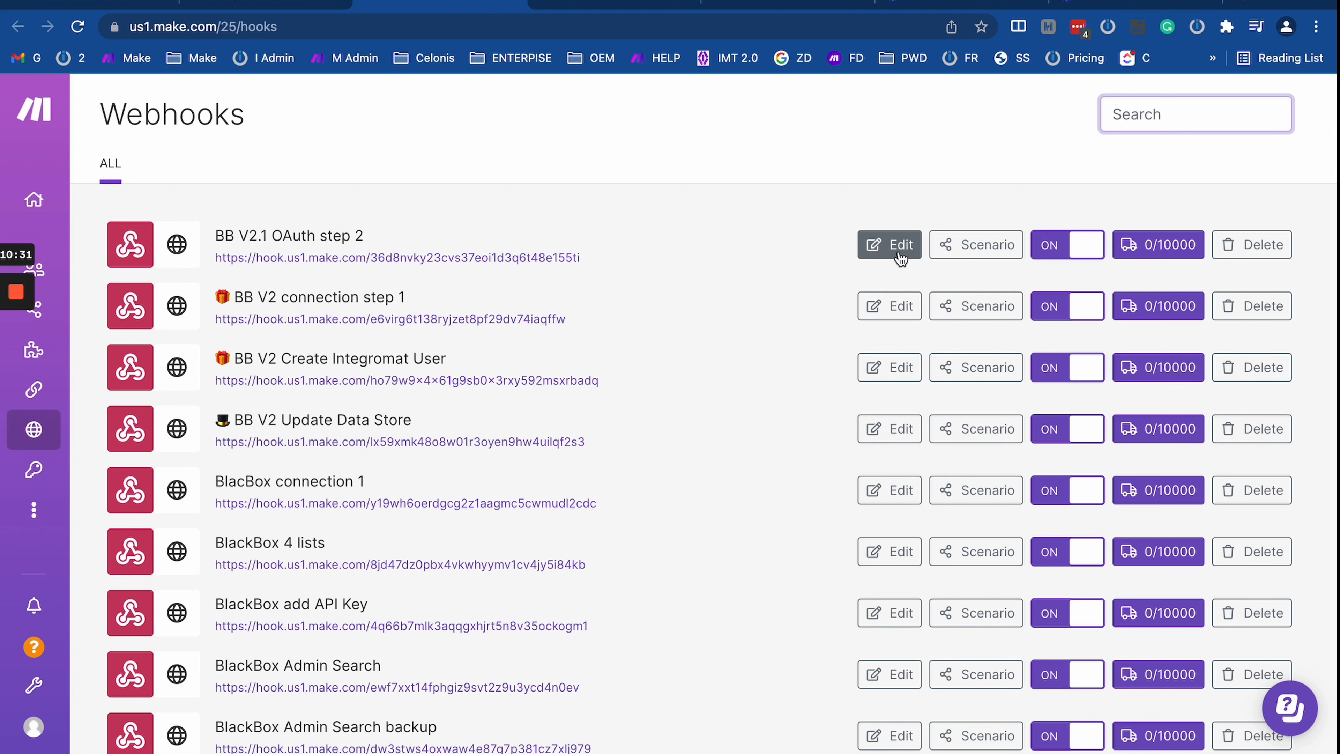
scroll(901, 259, "down", 15)
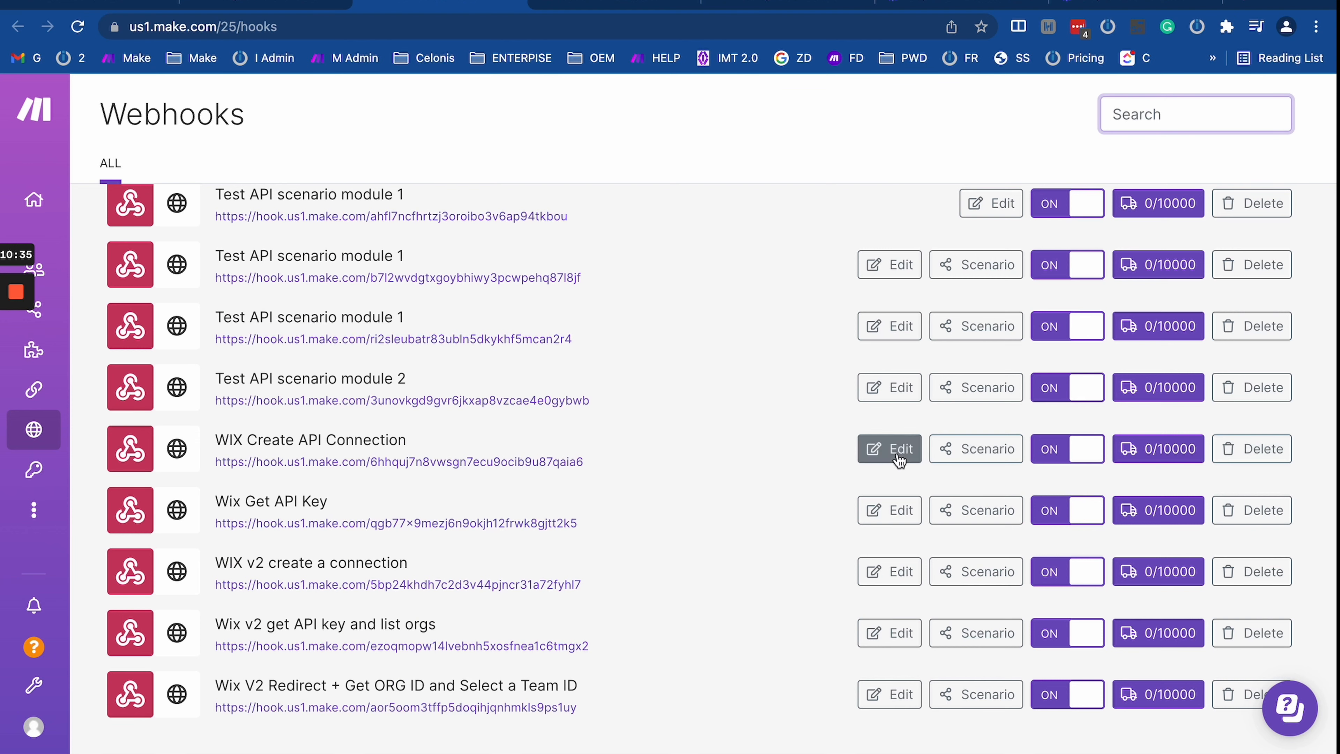
Step: Look at the scenario that uses WIX Create API Connection, then return to the Webhooks list
left_click(978, 450)
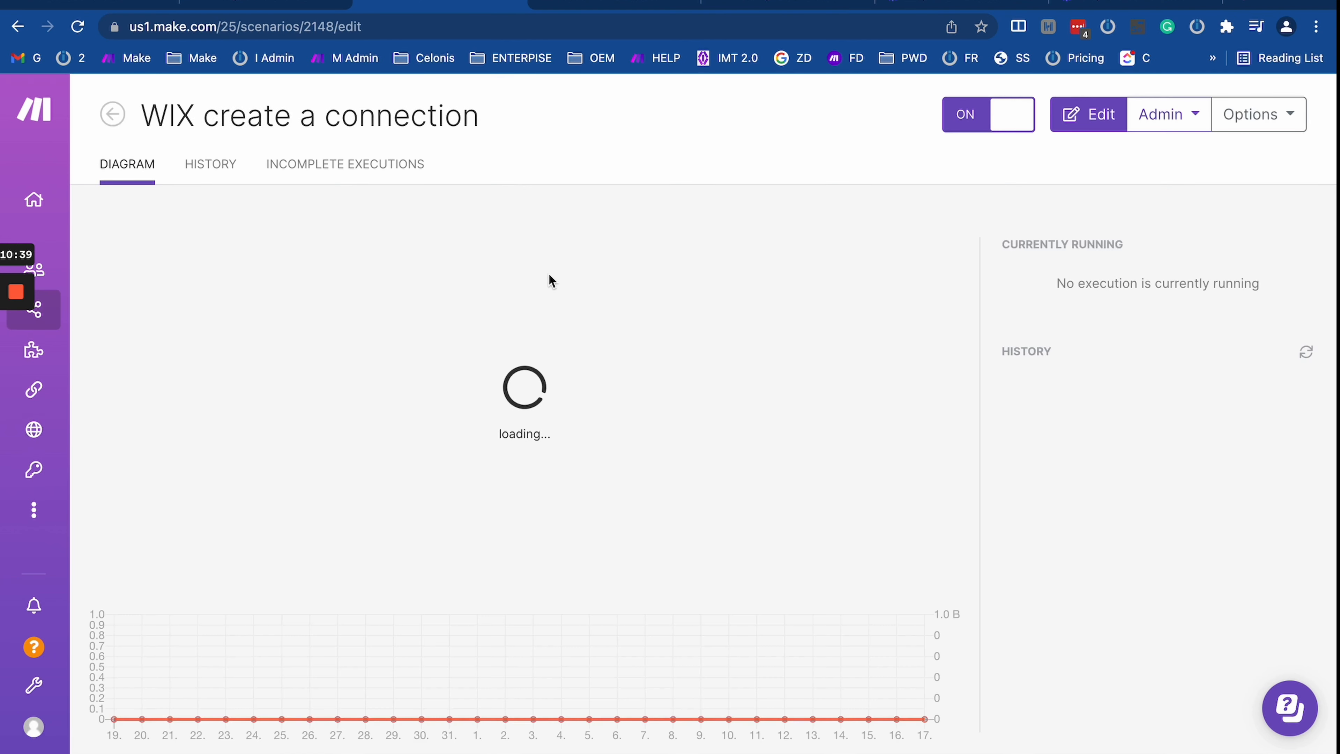
left_click(17, 27)
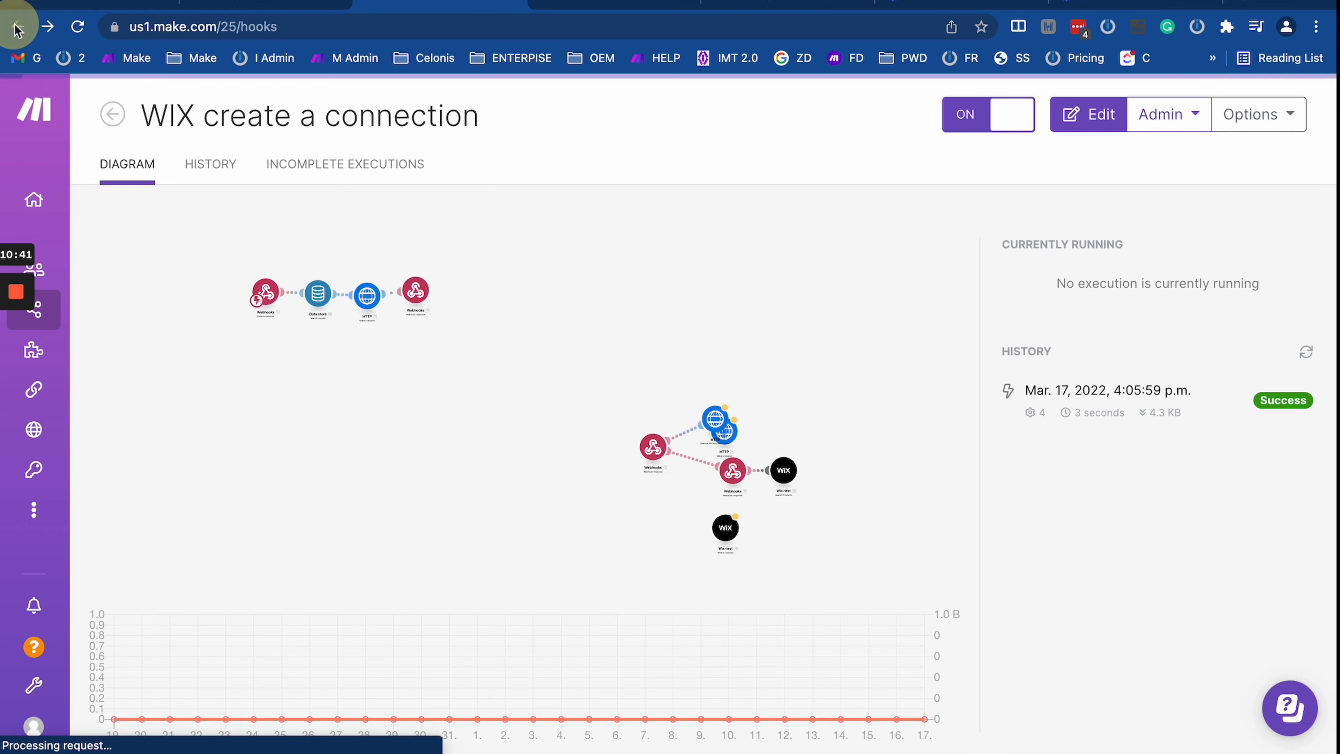
scroll(929, 571, "down", 20)
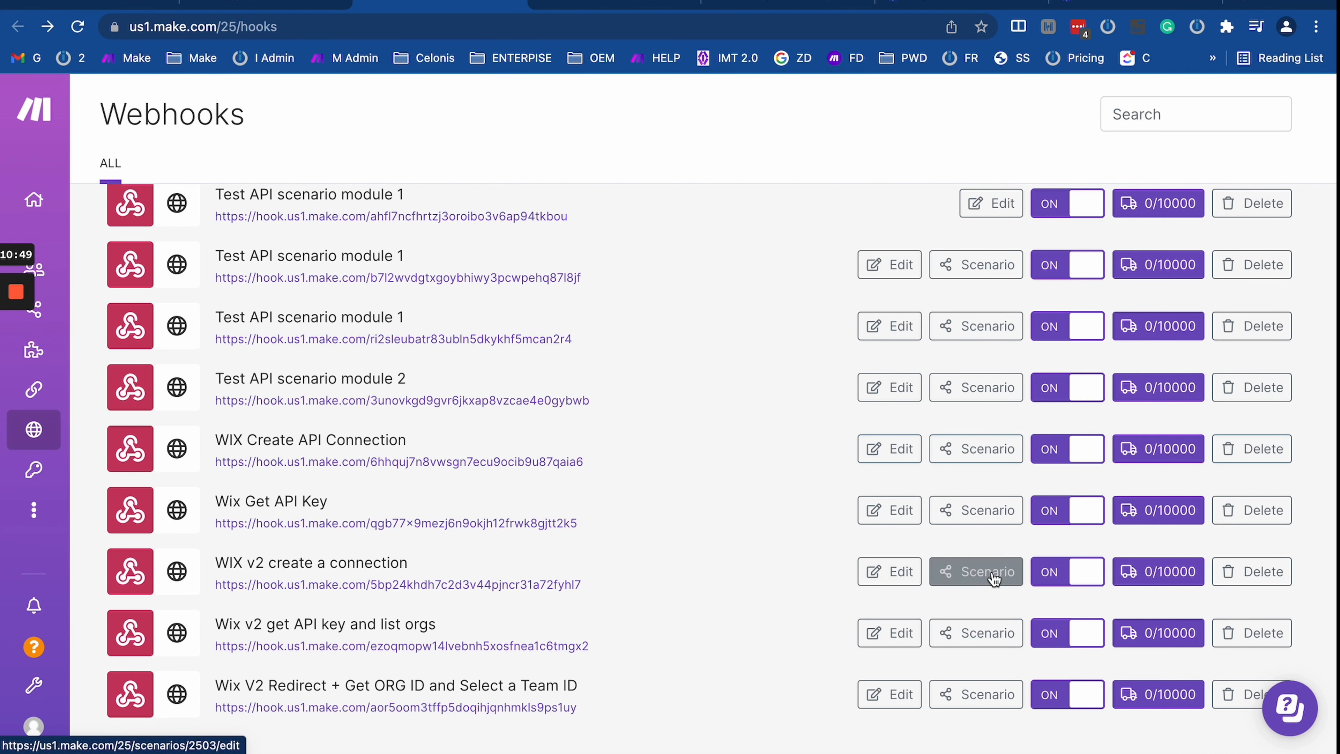
Step: View the WIX v2 create a connection webhook's advanced settings, close without saving, and recheck the list
left_click(909, 573)
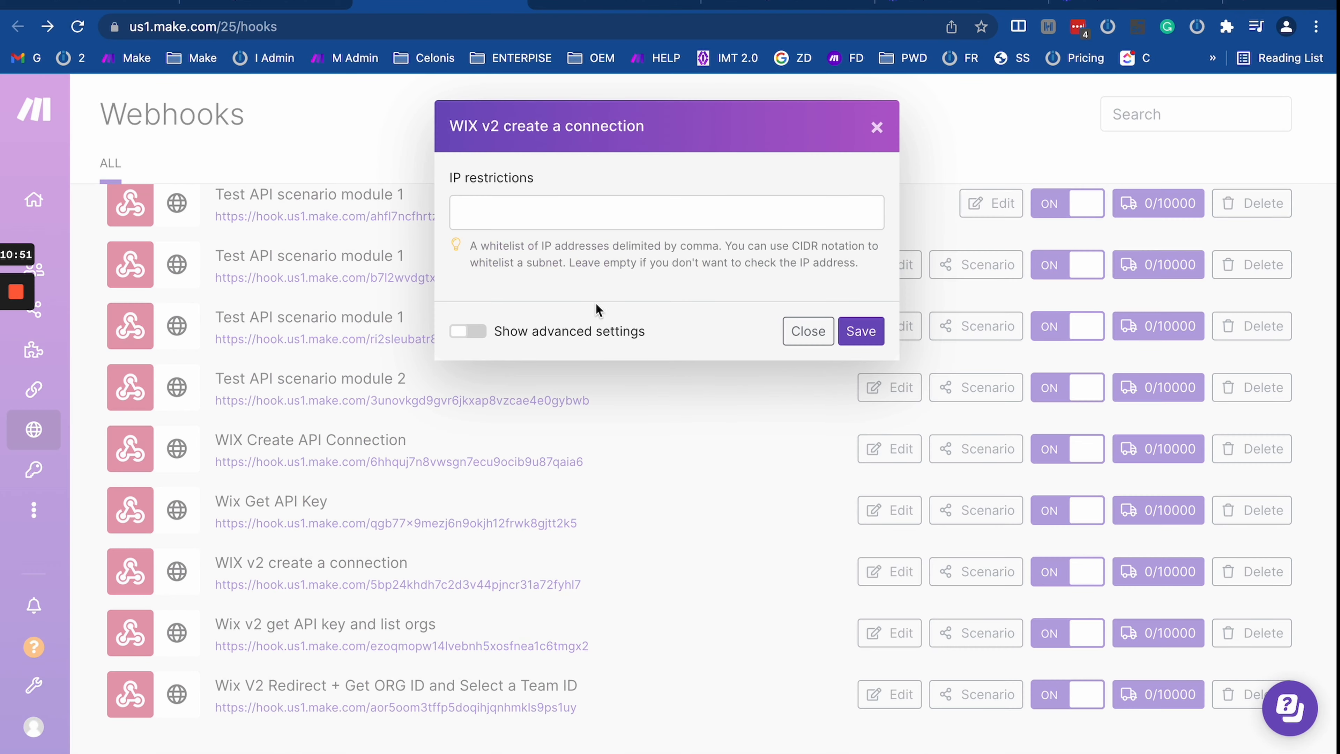
left_click(468, 330)
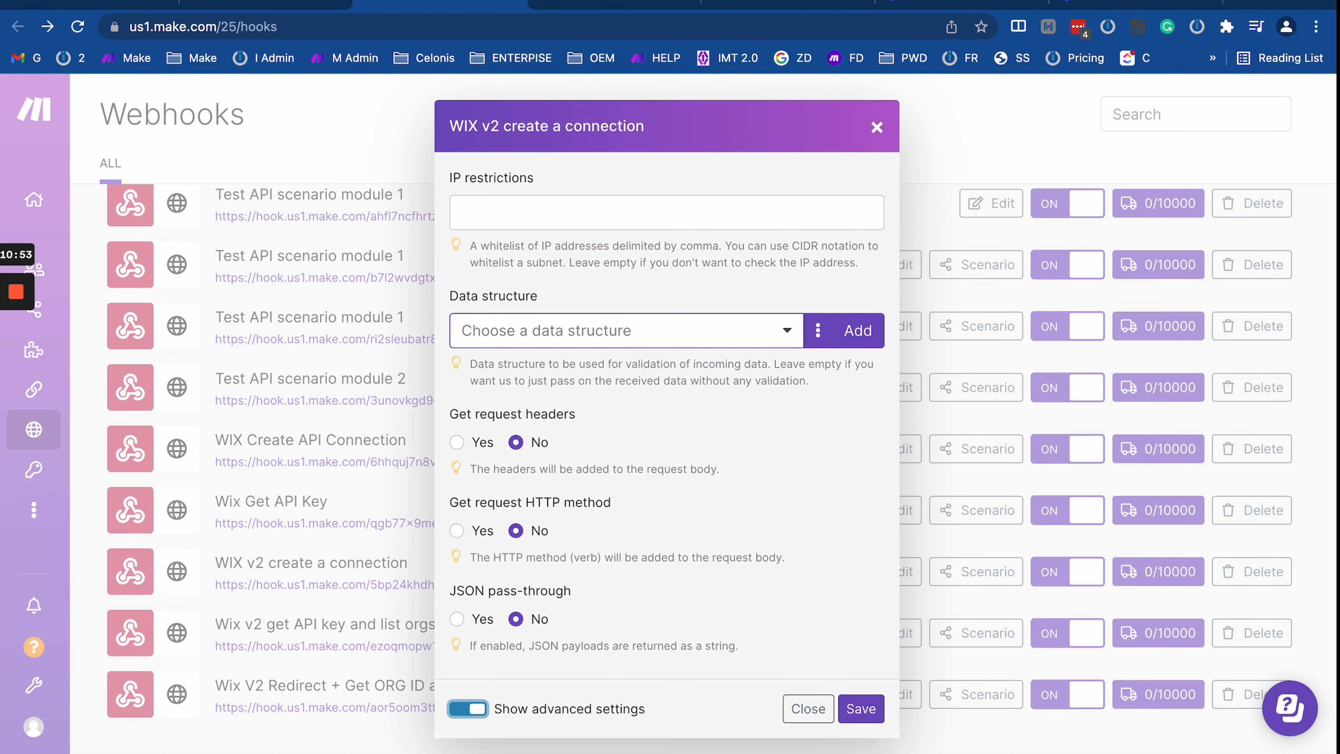
left_click(806, 710)
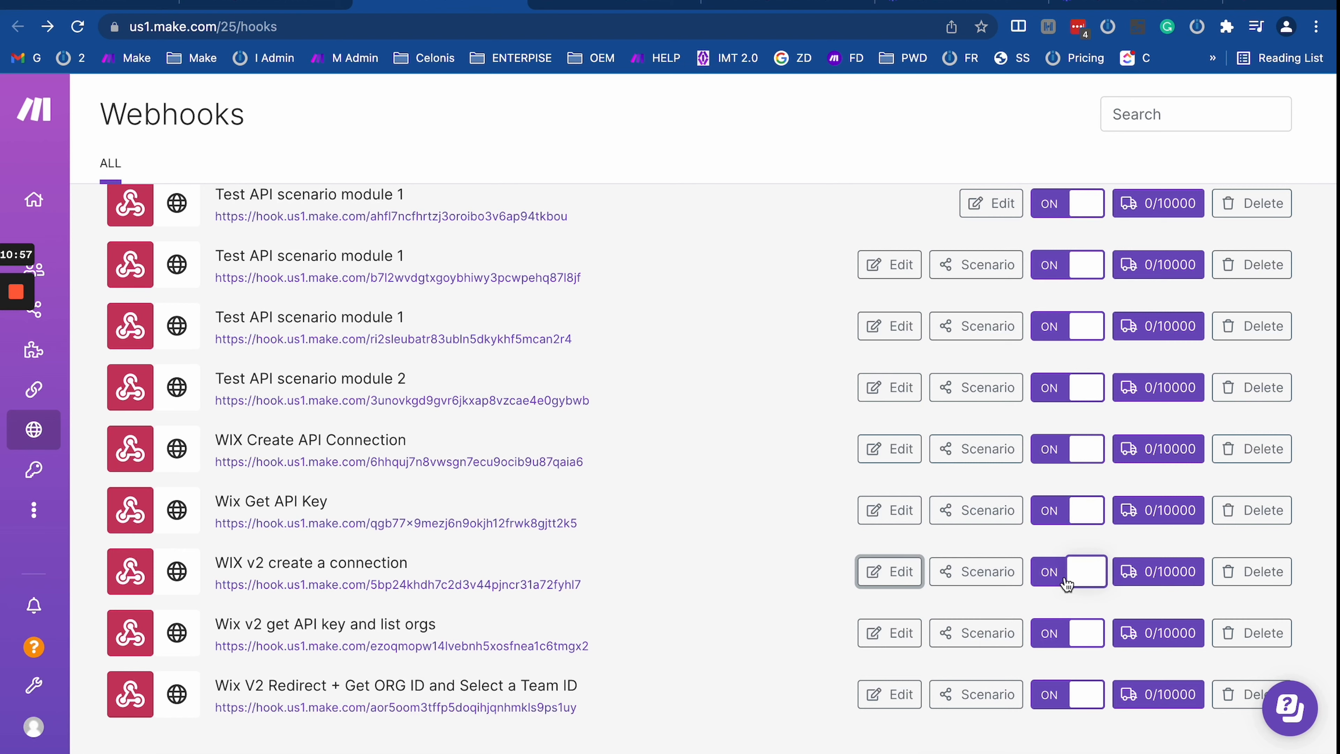
scroll(1065, 578, "up", 10)
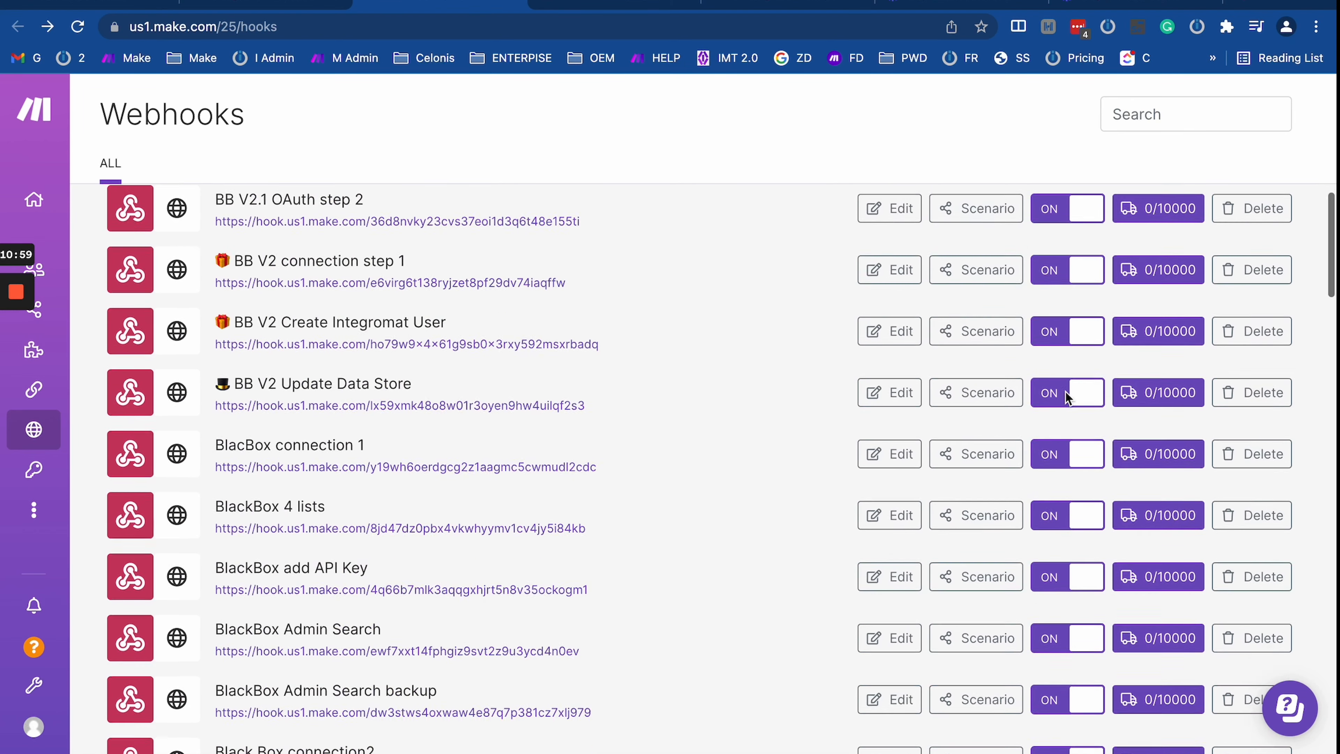
scroll(1066, 396, "down", 10)
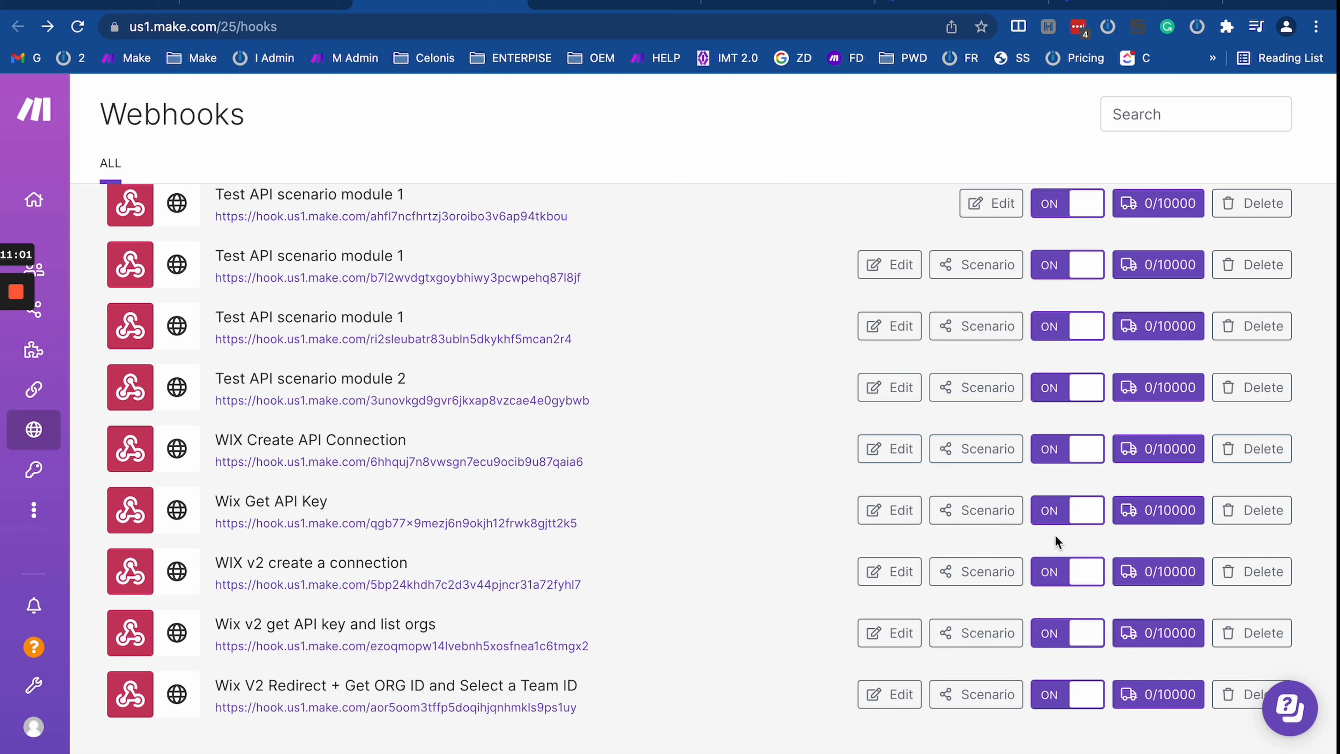
scroll(1055, 536, "up", 15)
scroll(1055, 536, "down", 10)
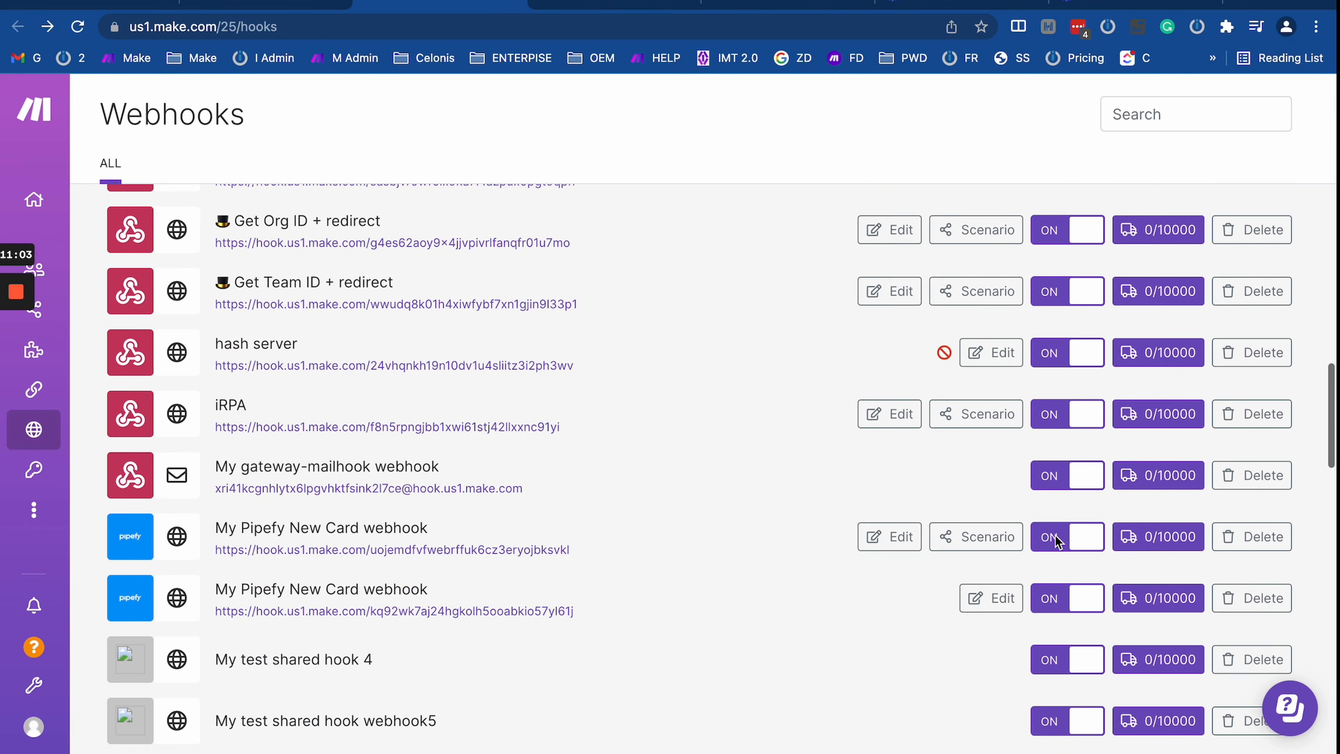
scroll(1057, 541, "down", 10)
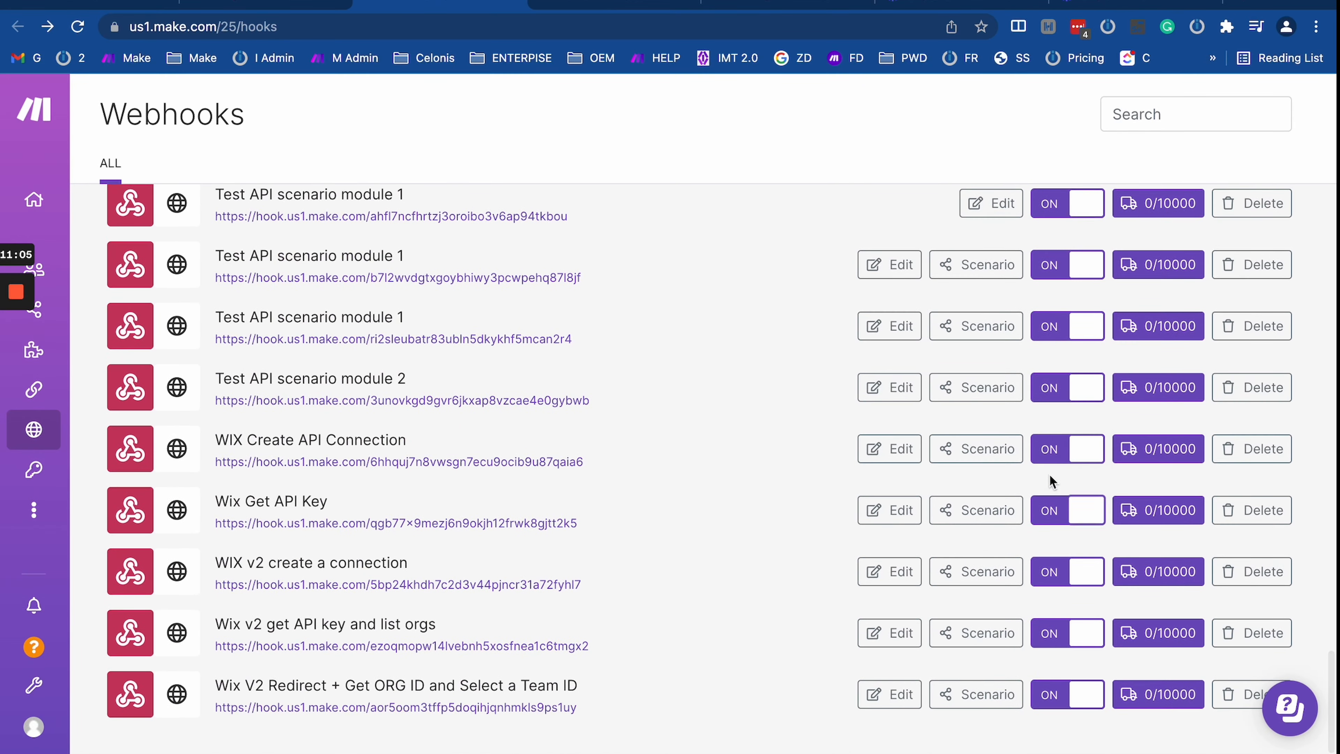
scroll(1050, 473, "up", 5)
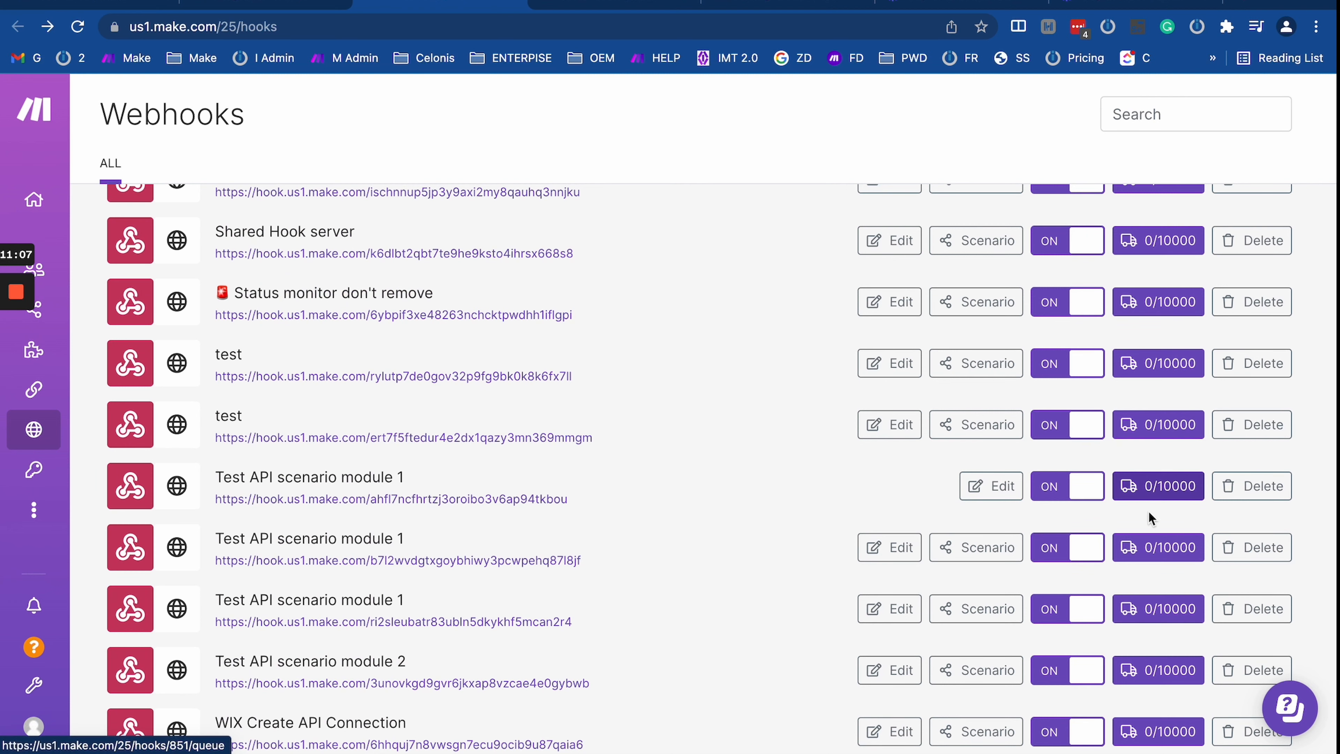
scroll(1155, 510, "down", 5)
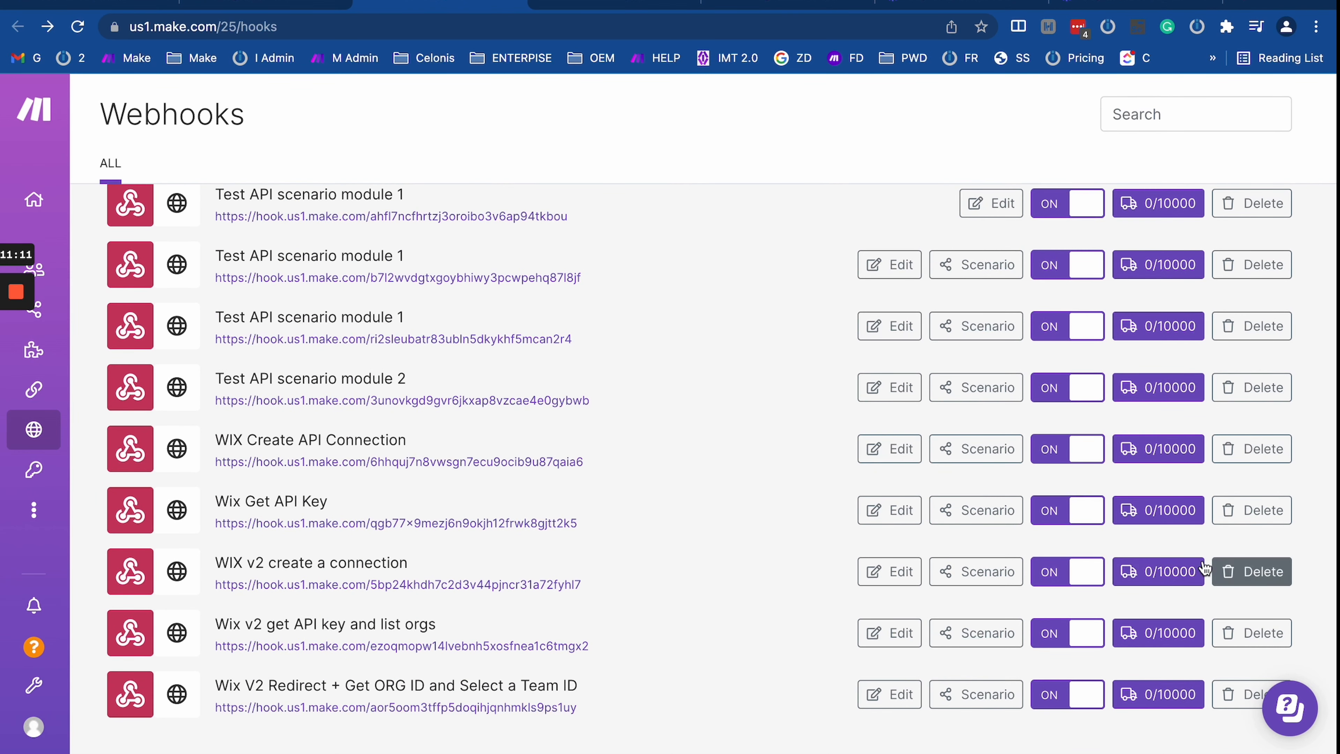
Step: Keep 'test' as the Custom webhook module's webhook, confirm, save the Integration Webhooks scenario, and exit
left_click(233, 2)
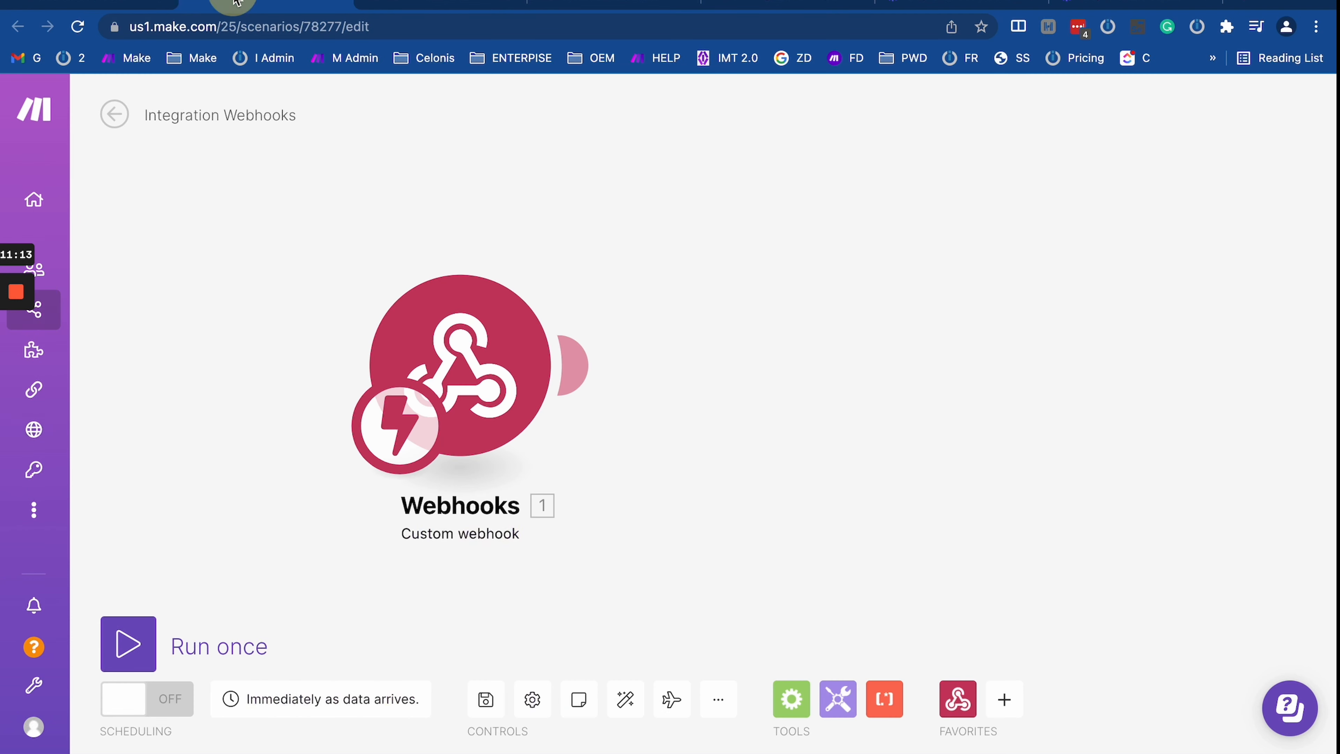
left_click(481, 370)
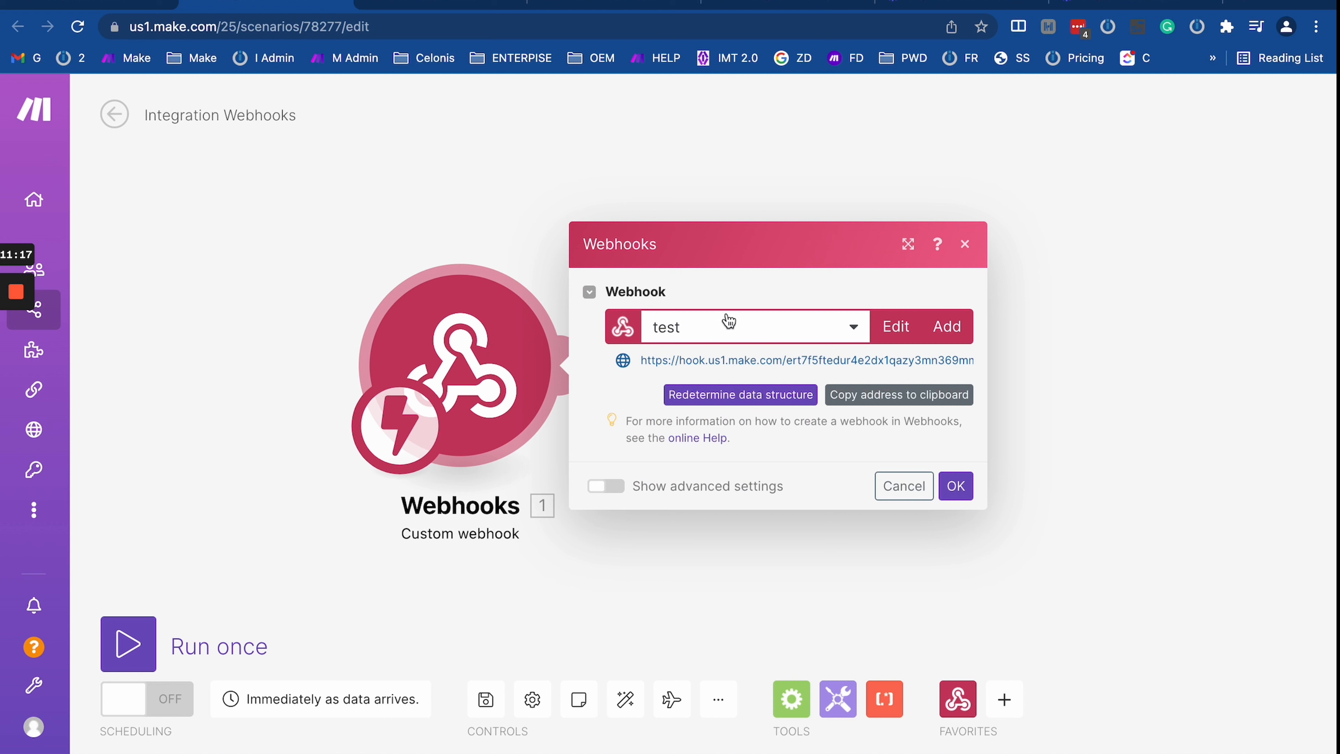
left_click(716, 335)
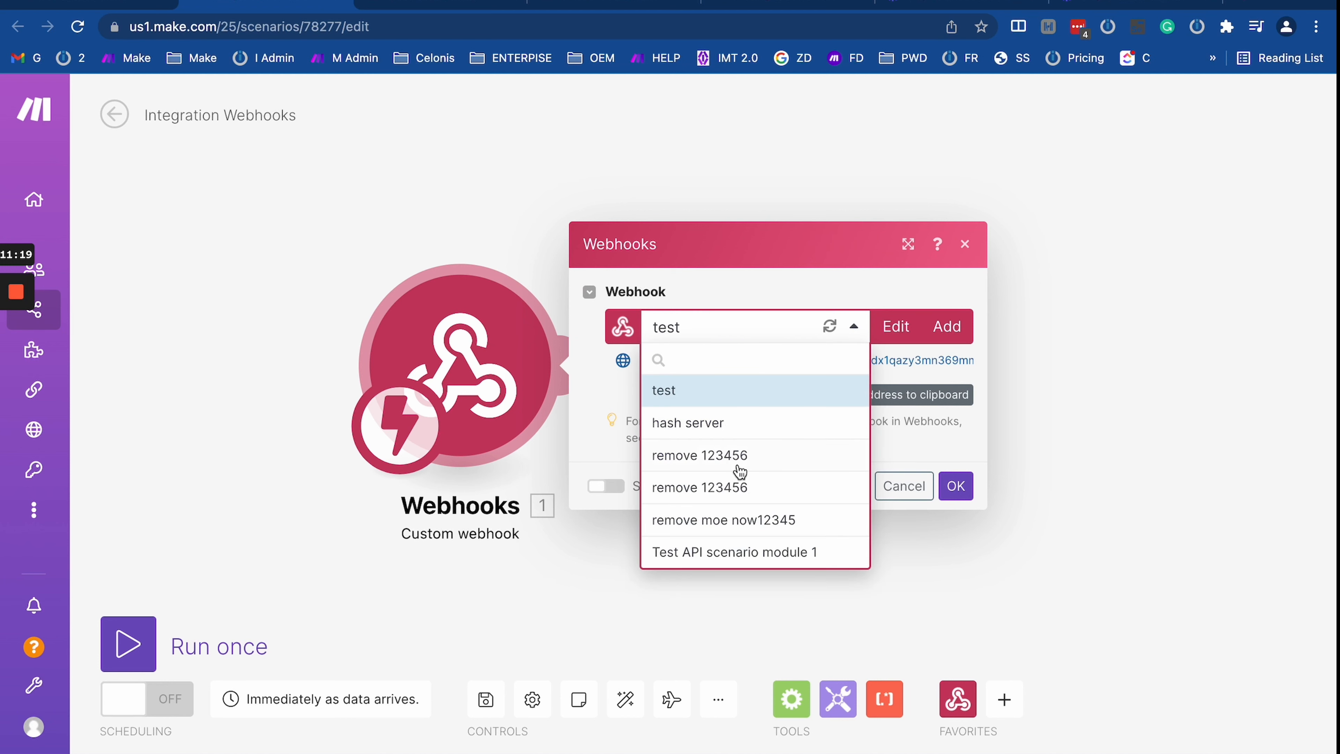
left_click(812, 275)
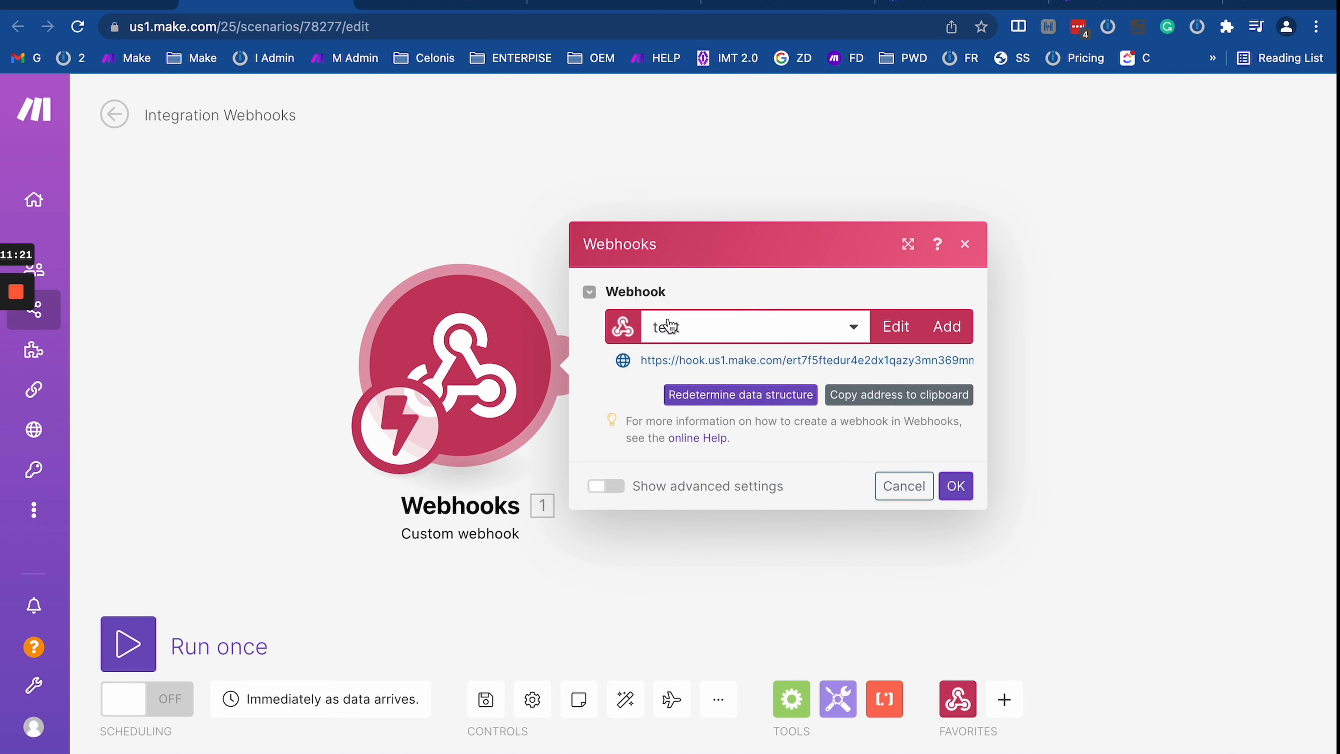
left_click(705, 319)
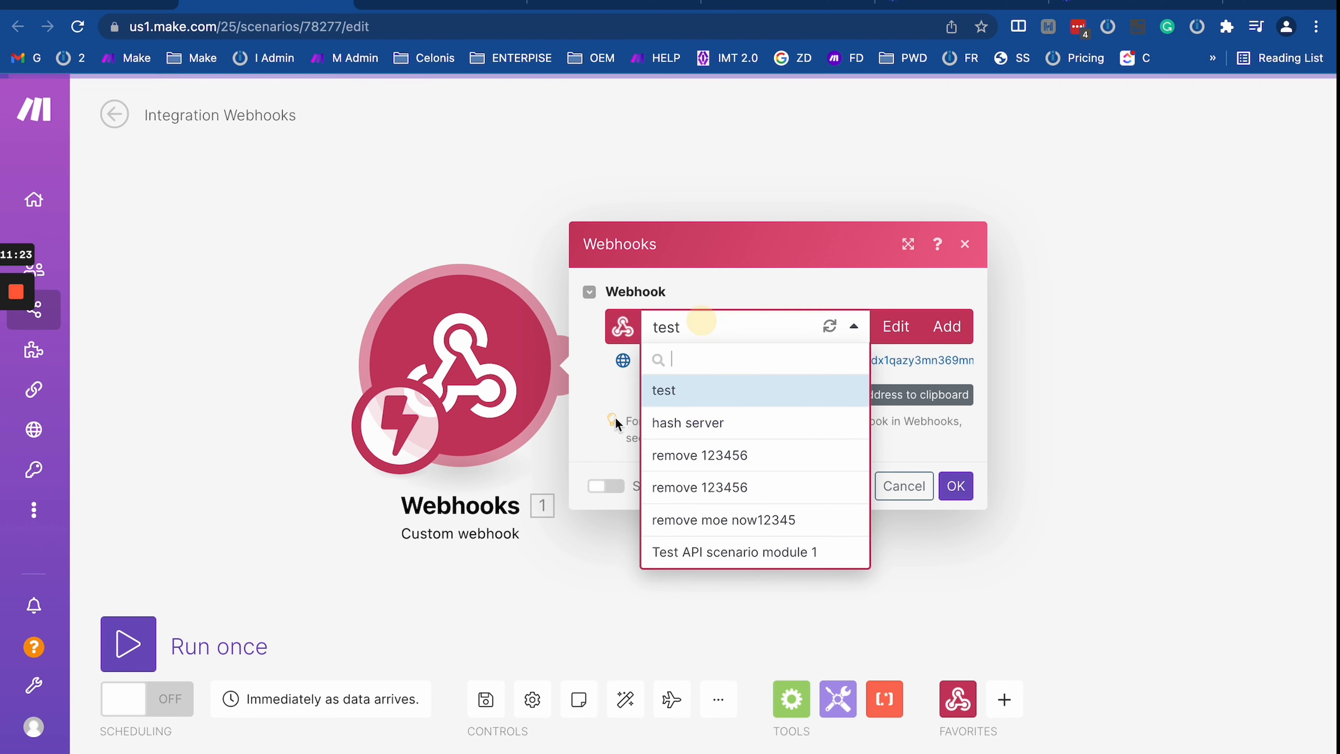
left_click(748, 288)
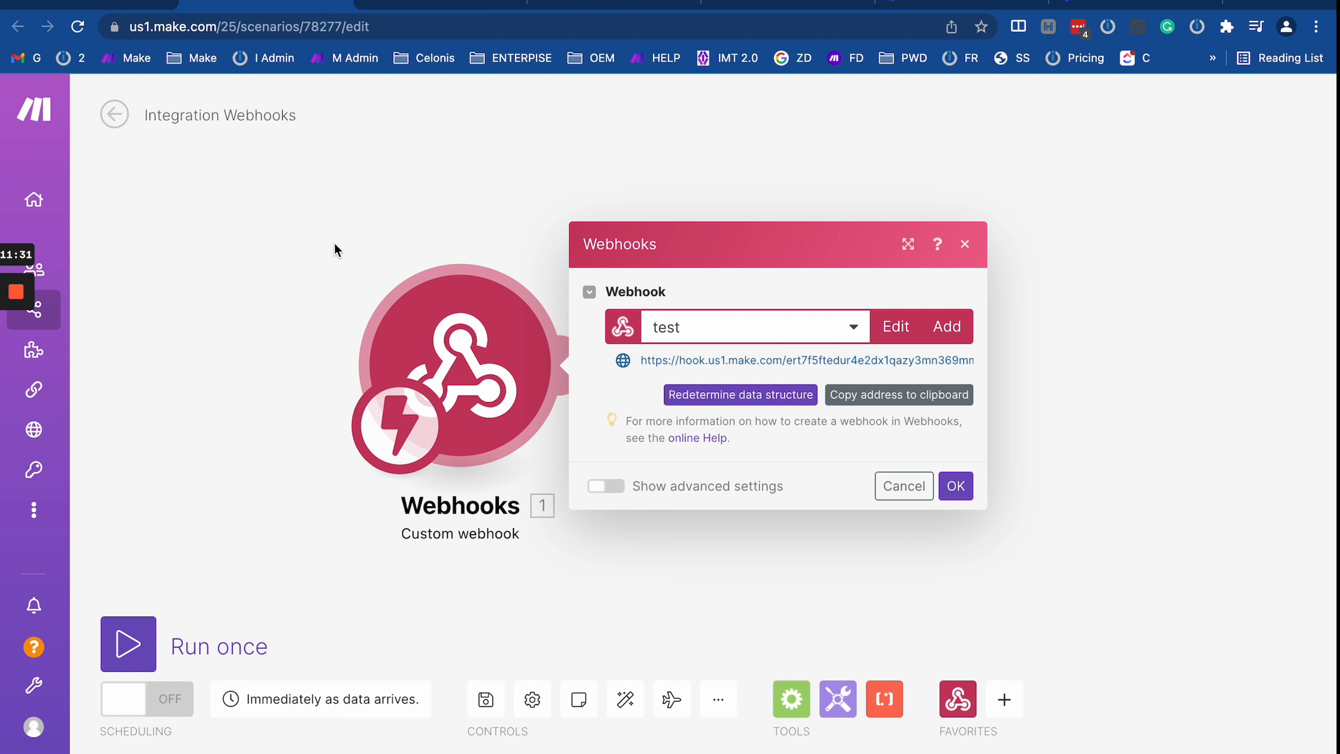
left_click(726, 329)
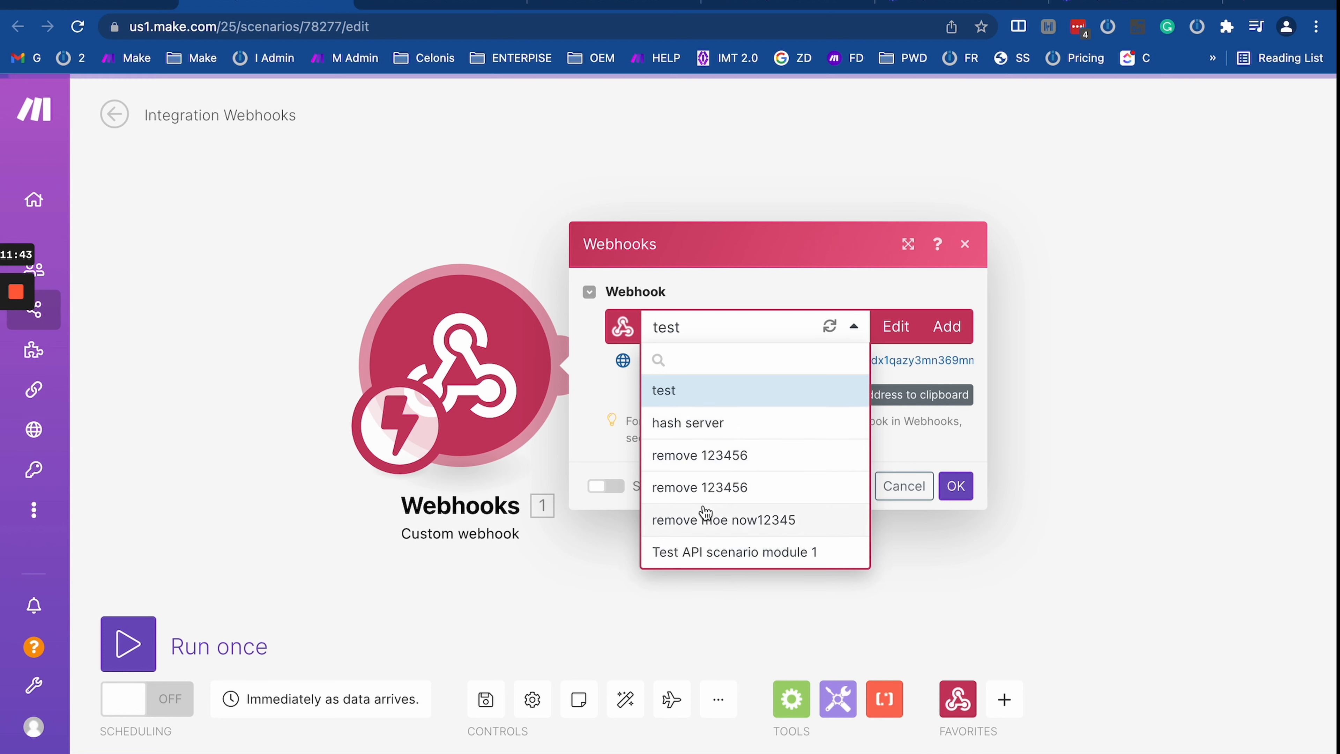
left_click(685, 397)
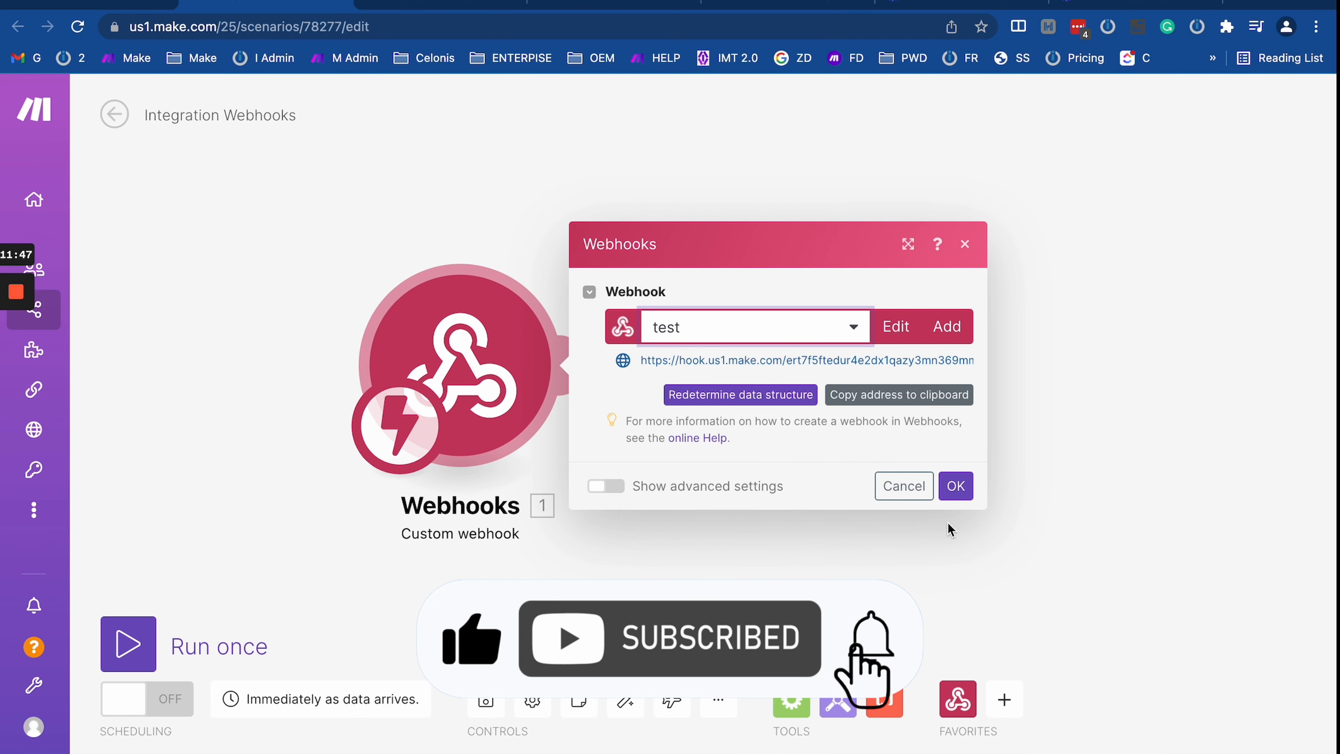
left_click(954, 487)
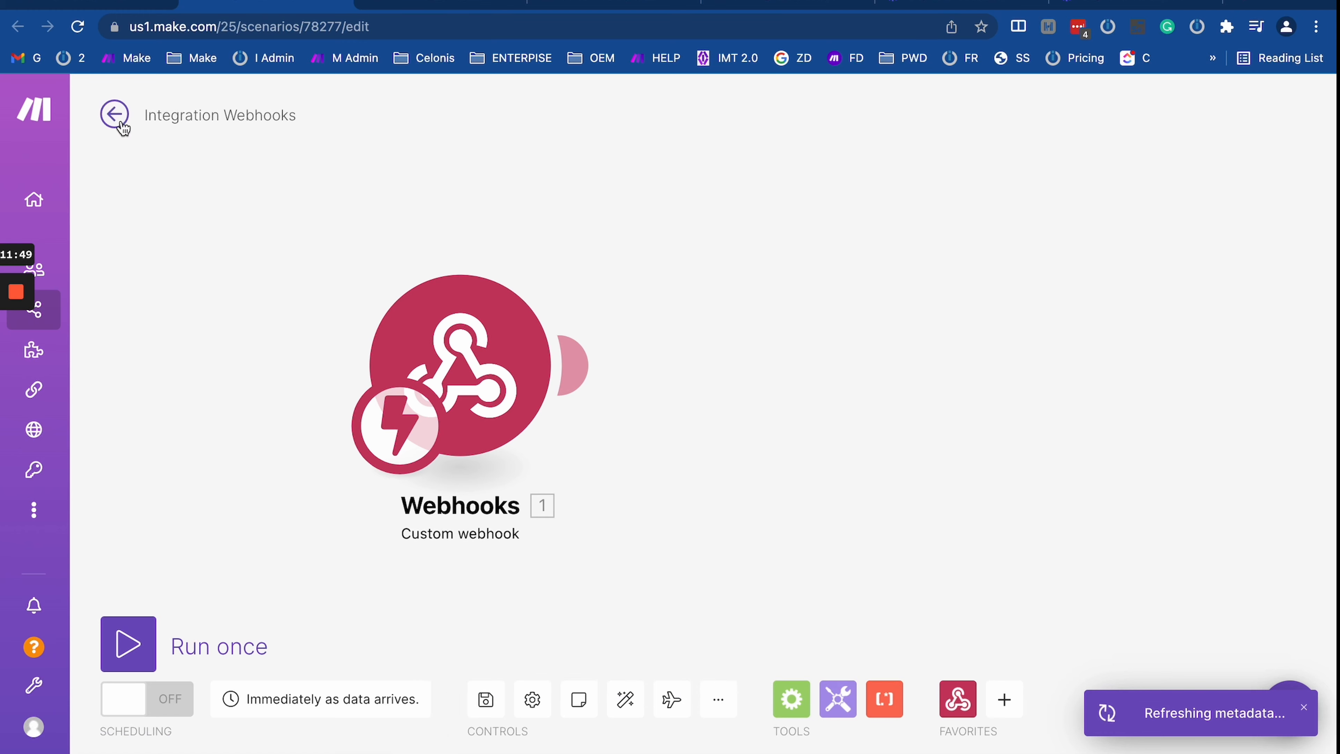
left_click(486, 699)
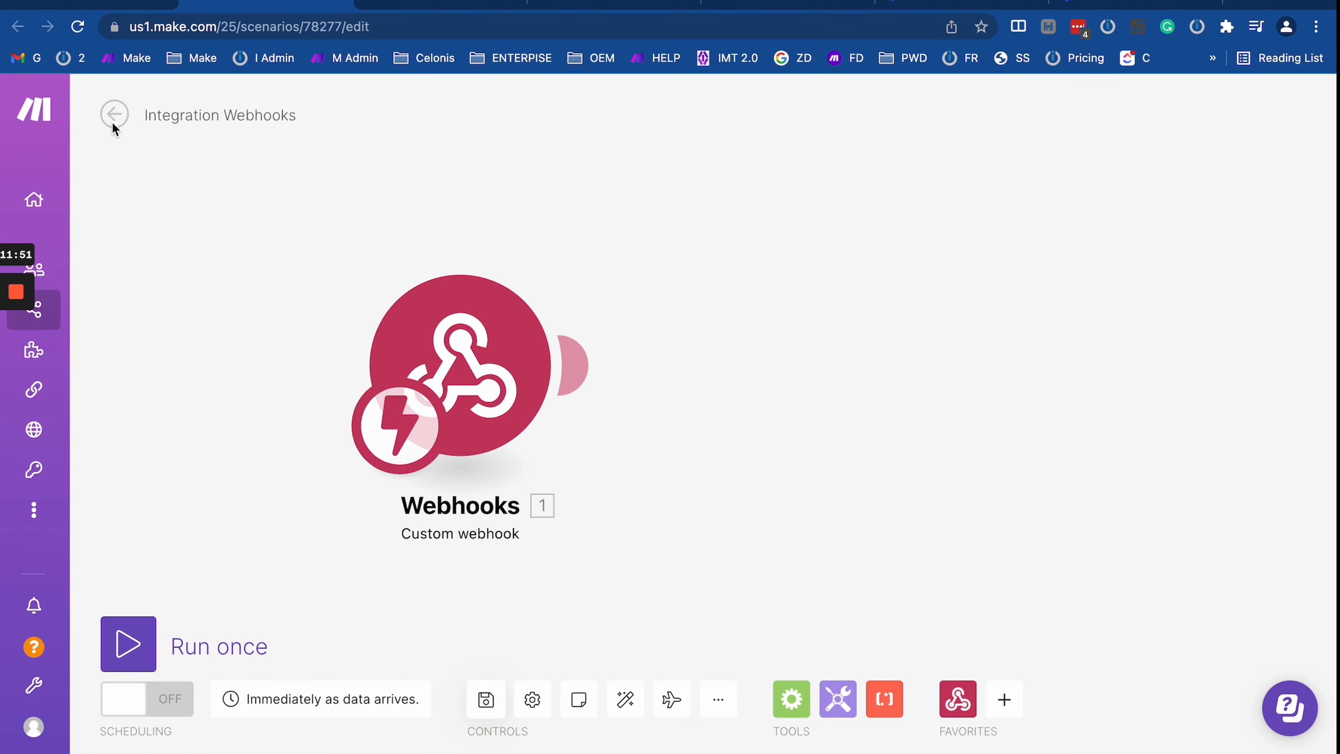
left_click(116, 116)
left_click(74, 310)
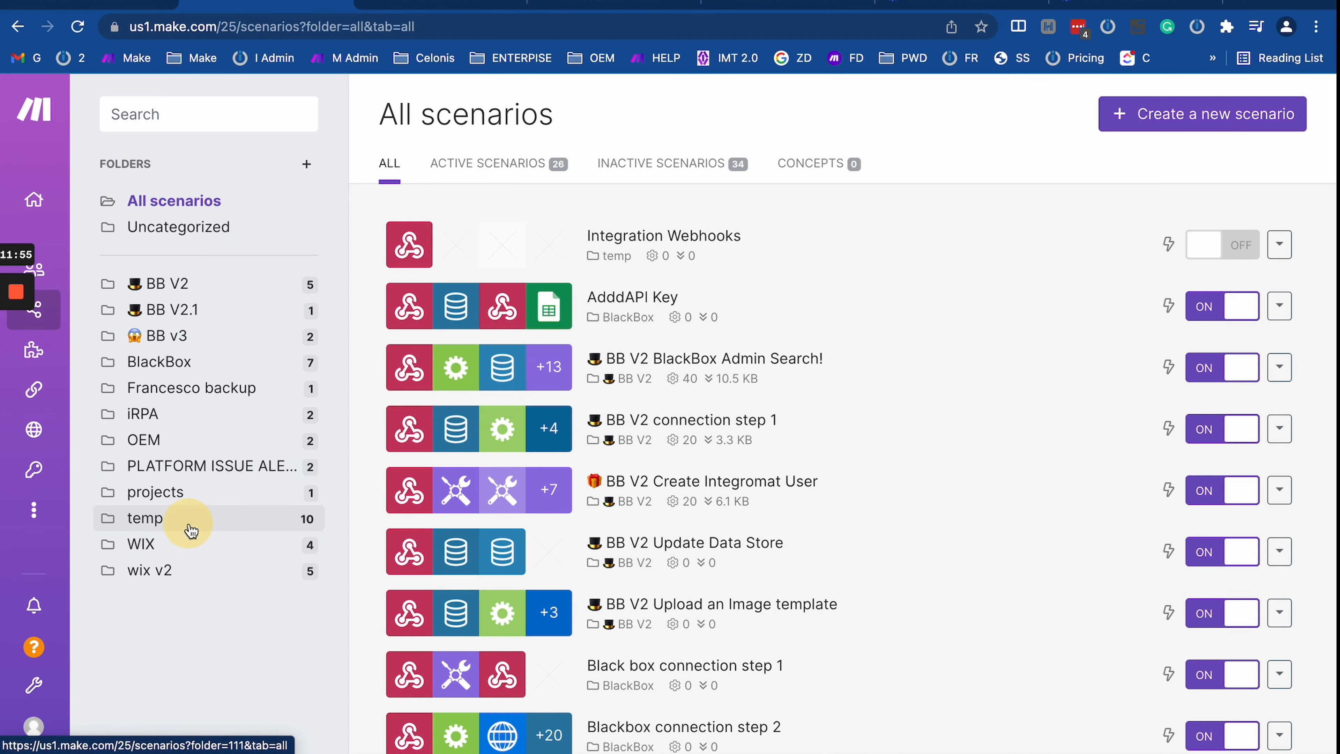
left_click(185, 520)
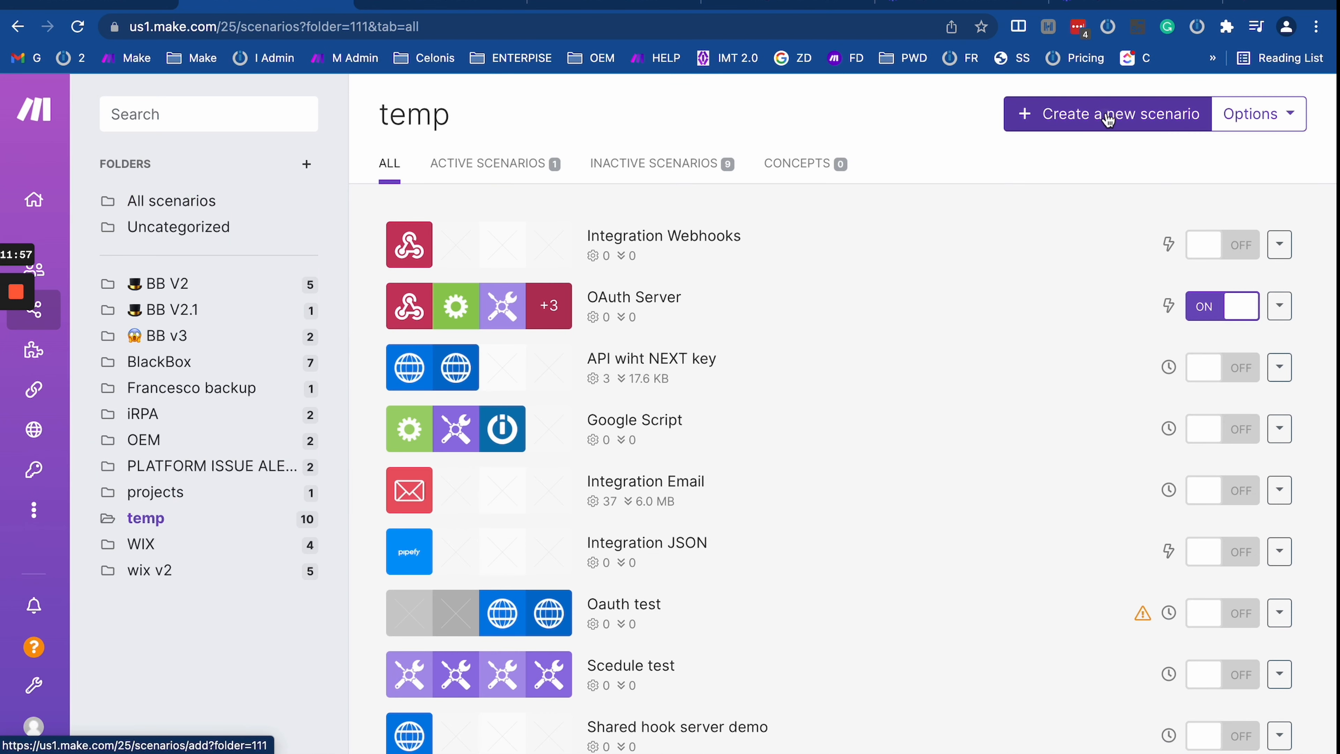
left_click(1108, 118)
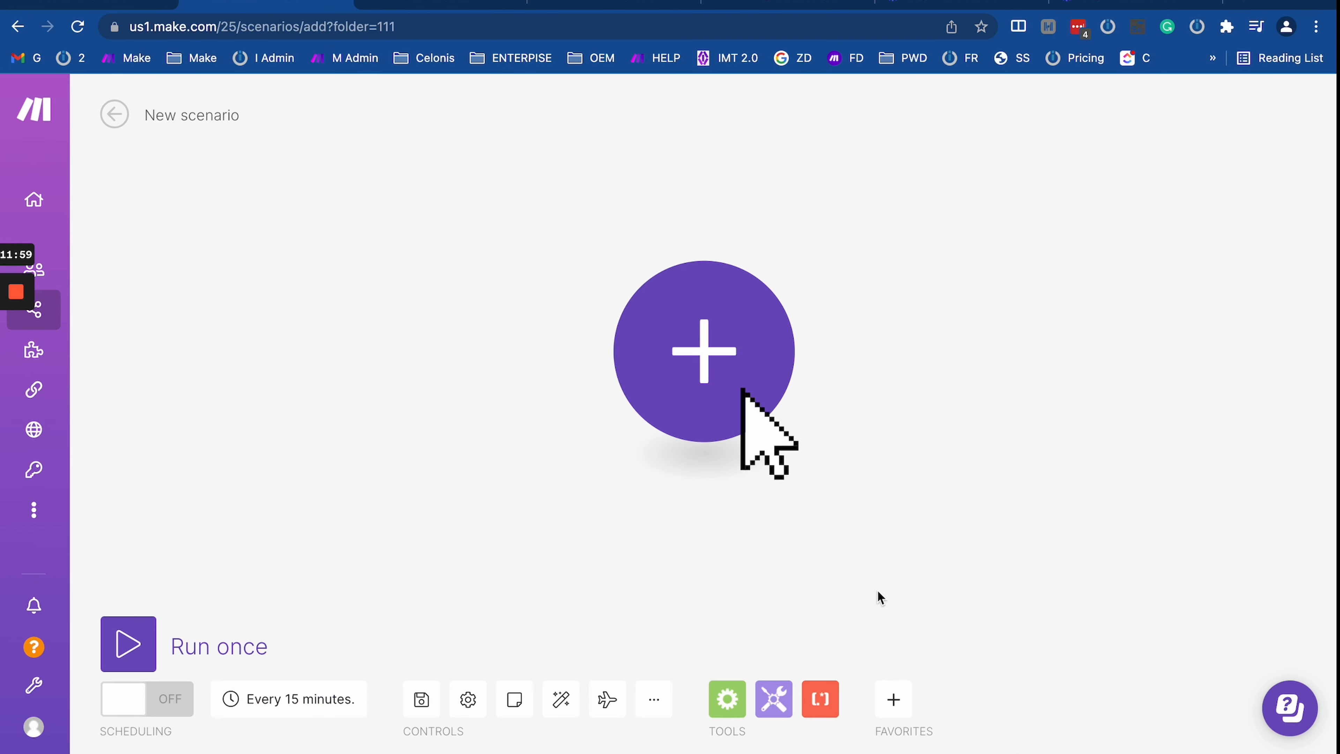
left_click(734, 361)
type("webhok")
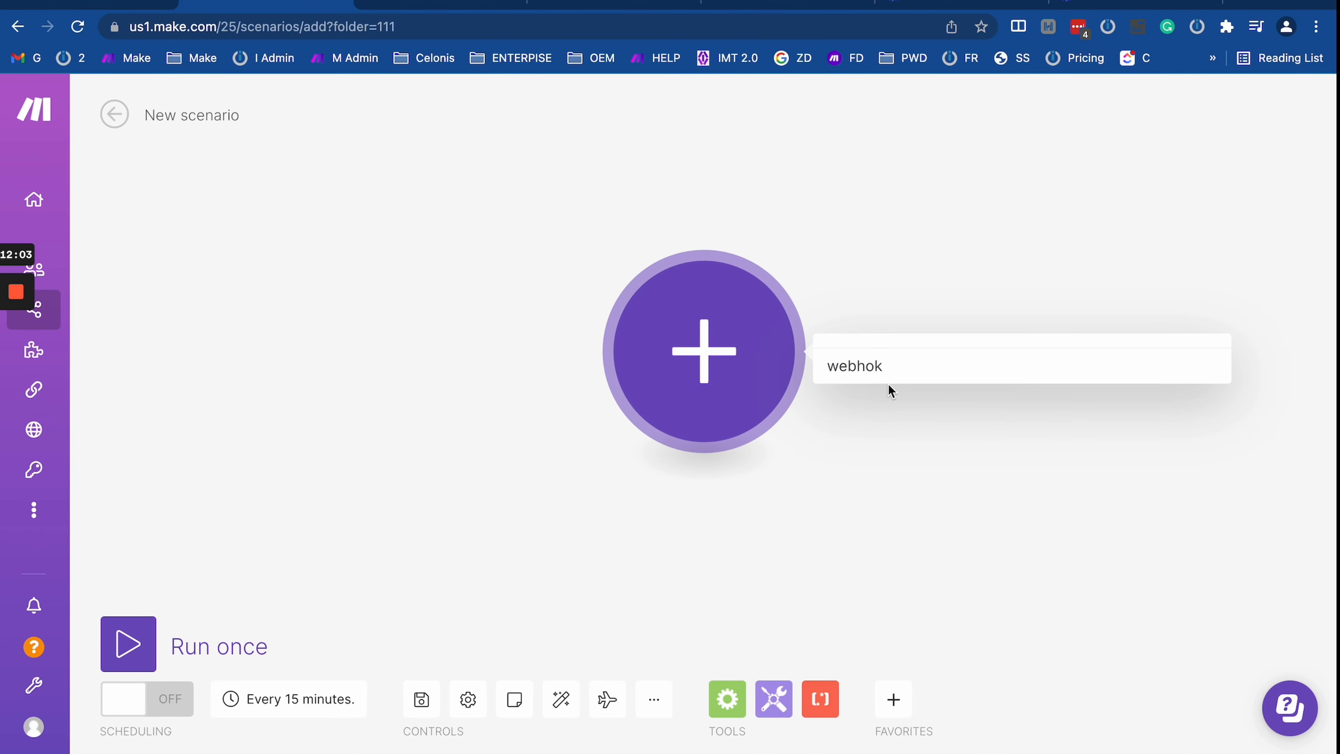
key("BackSpace")
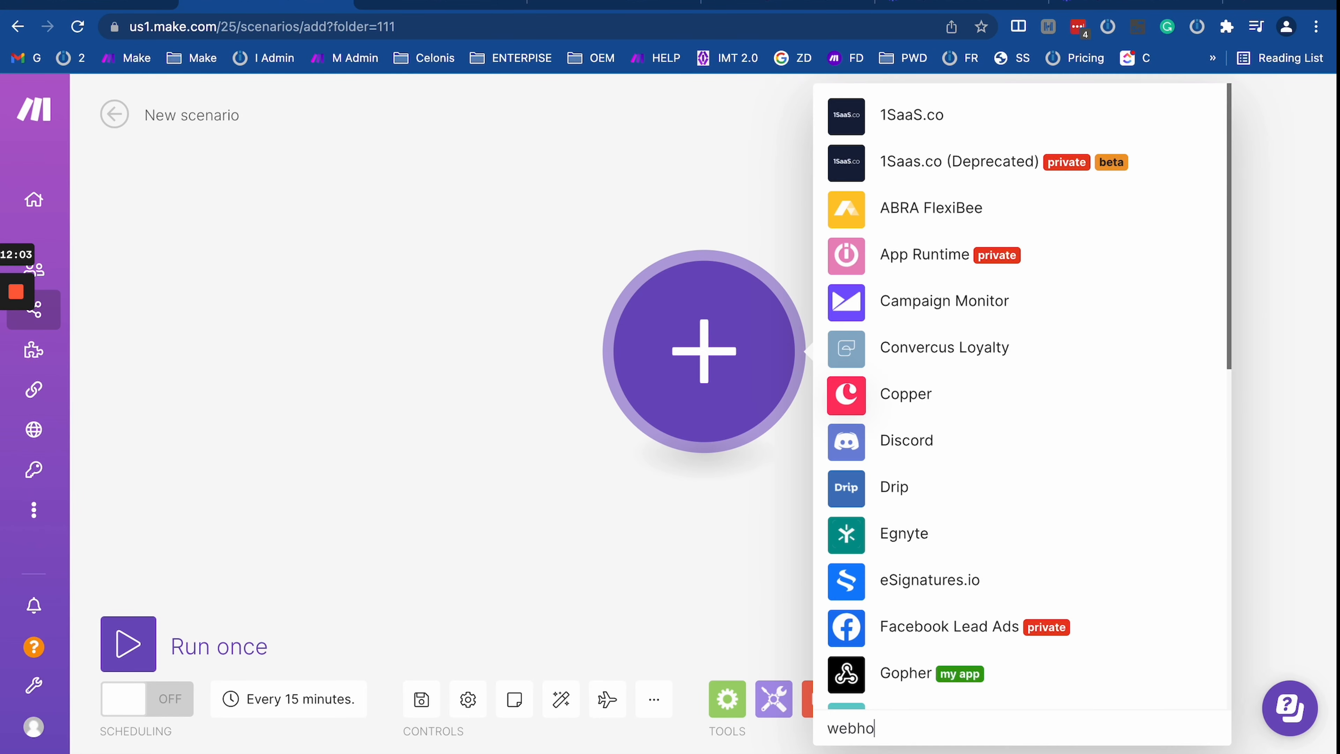
type("ok")
scroll(994, 347, "down", 10)
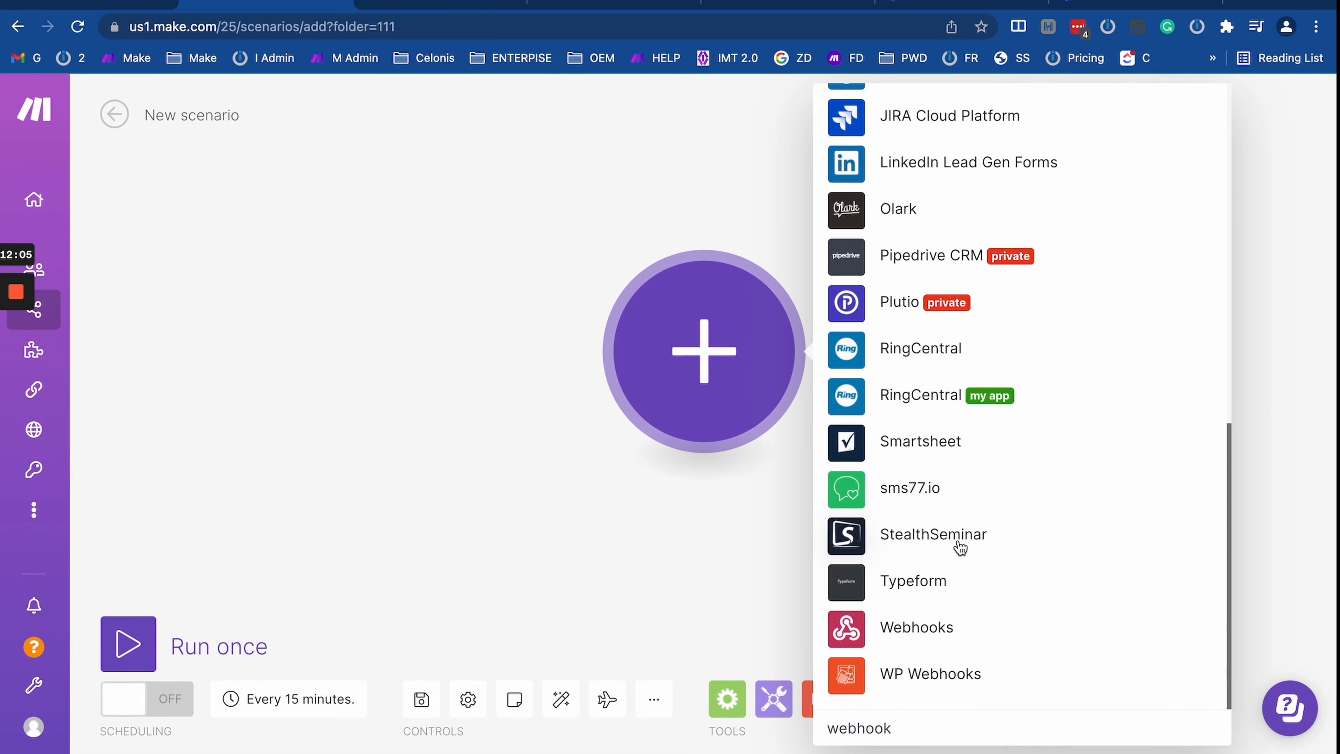
left_click(892, 622)
left_click(982, 331)
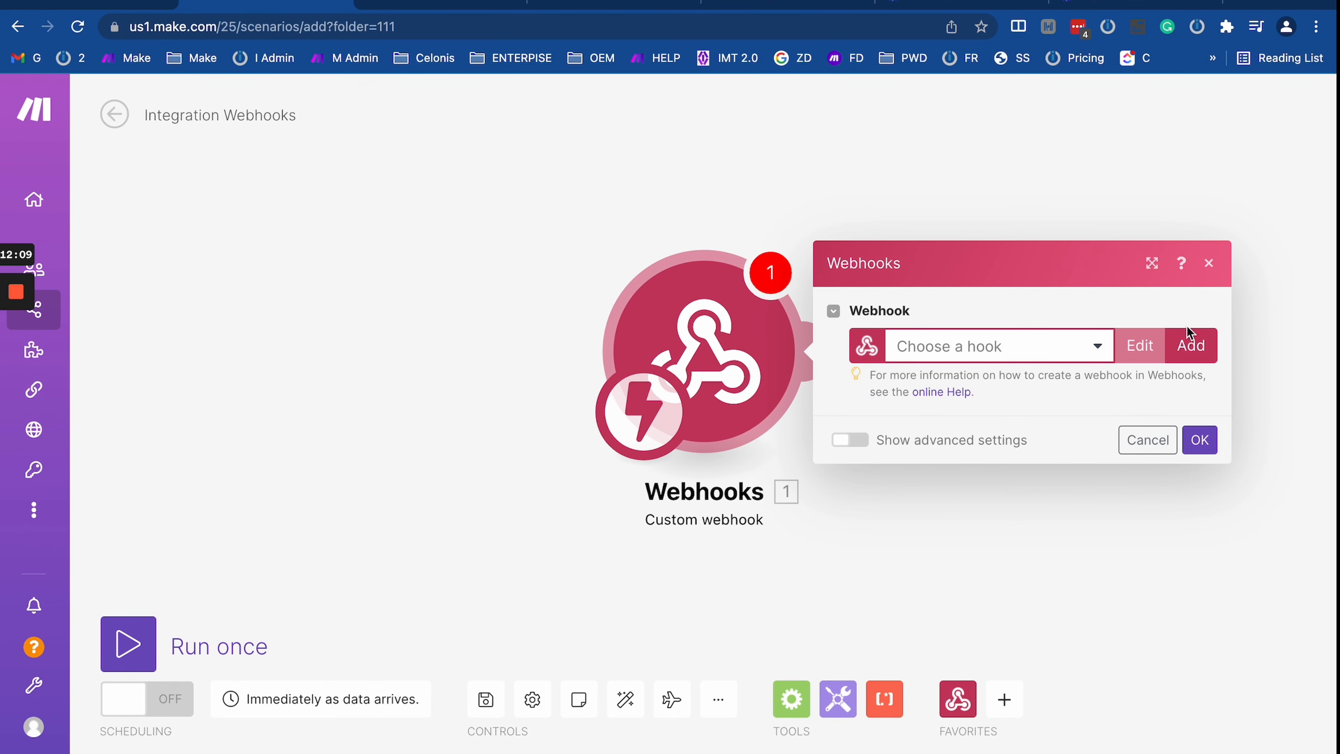
left_click(1190, 343)
left_click_drag(727, 577, 702, 530)
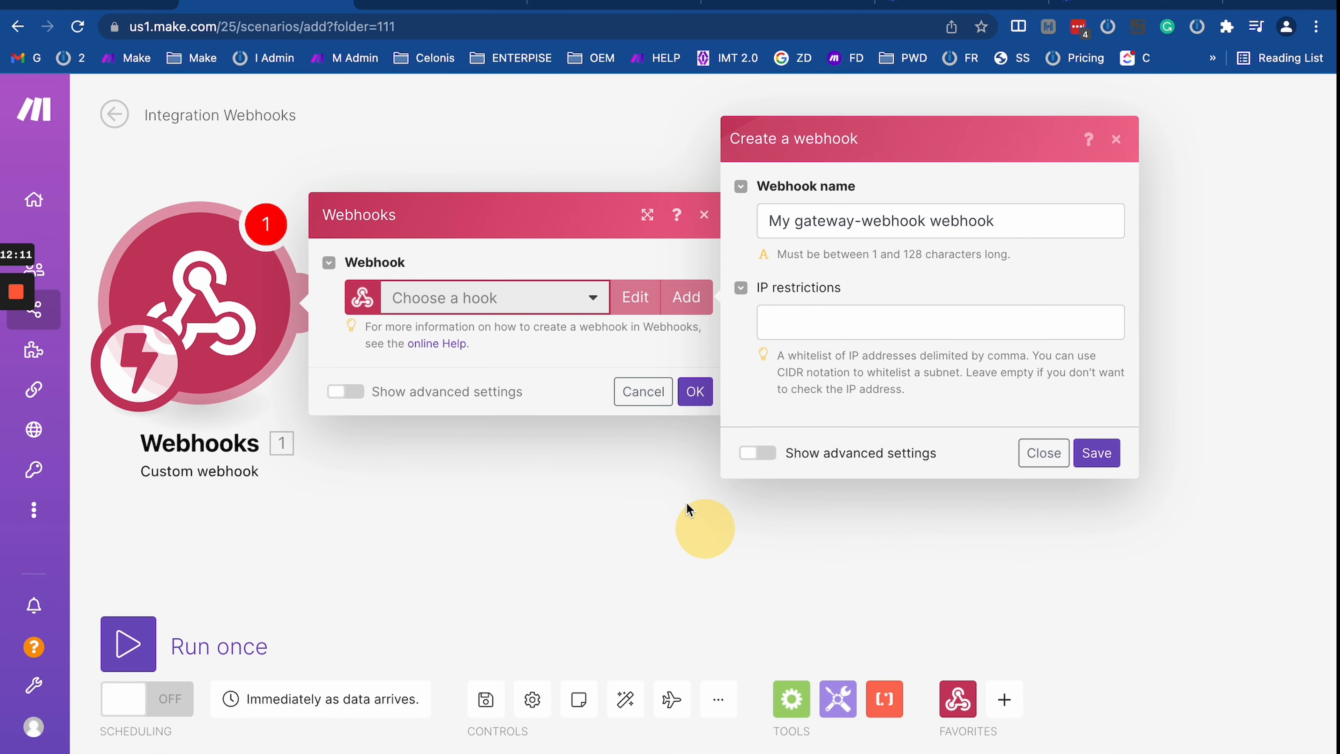
left_click(1040, 454)
left_click(532, 298)
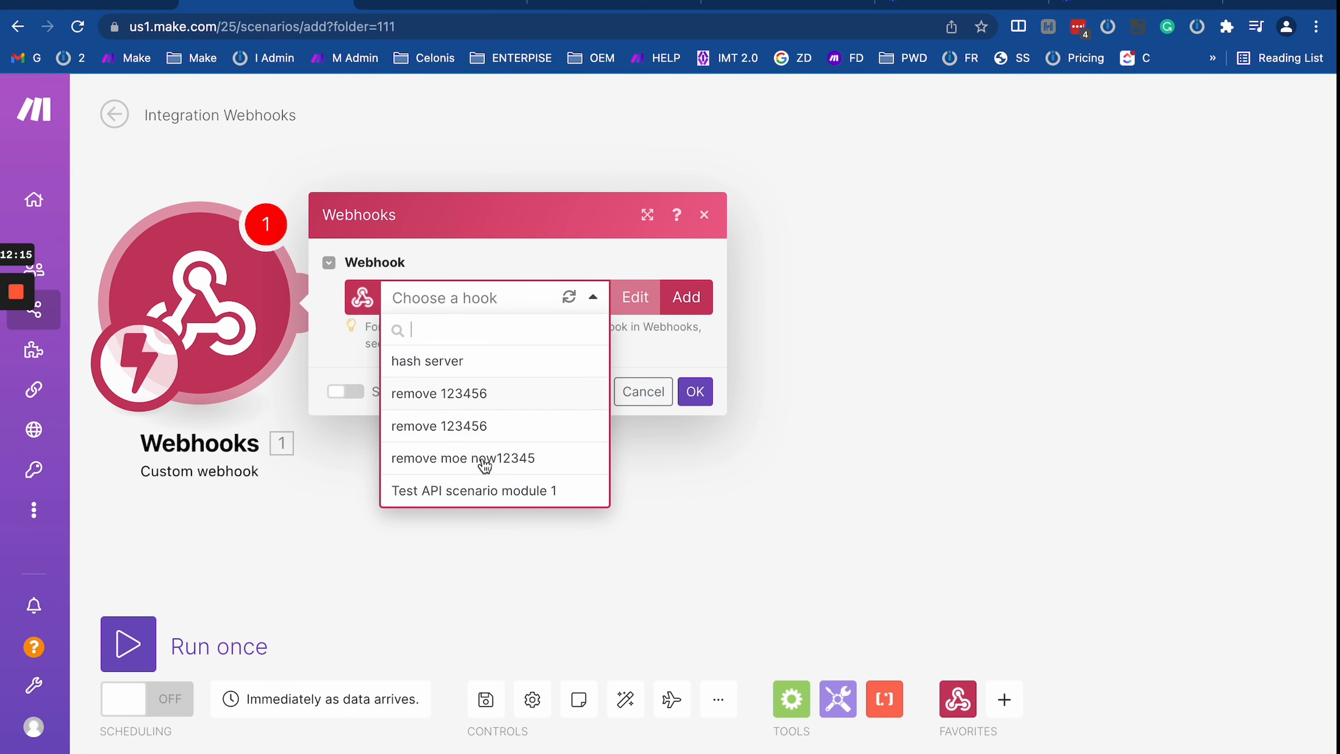
left_click(18, 27)
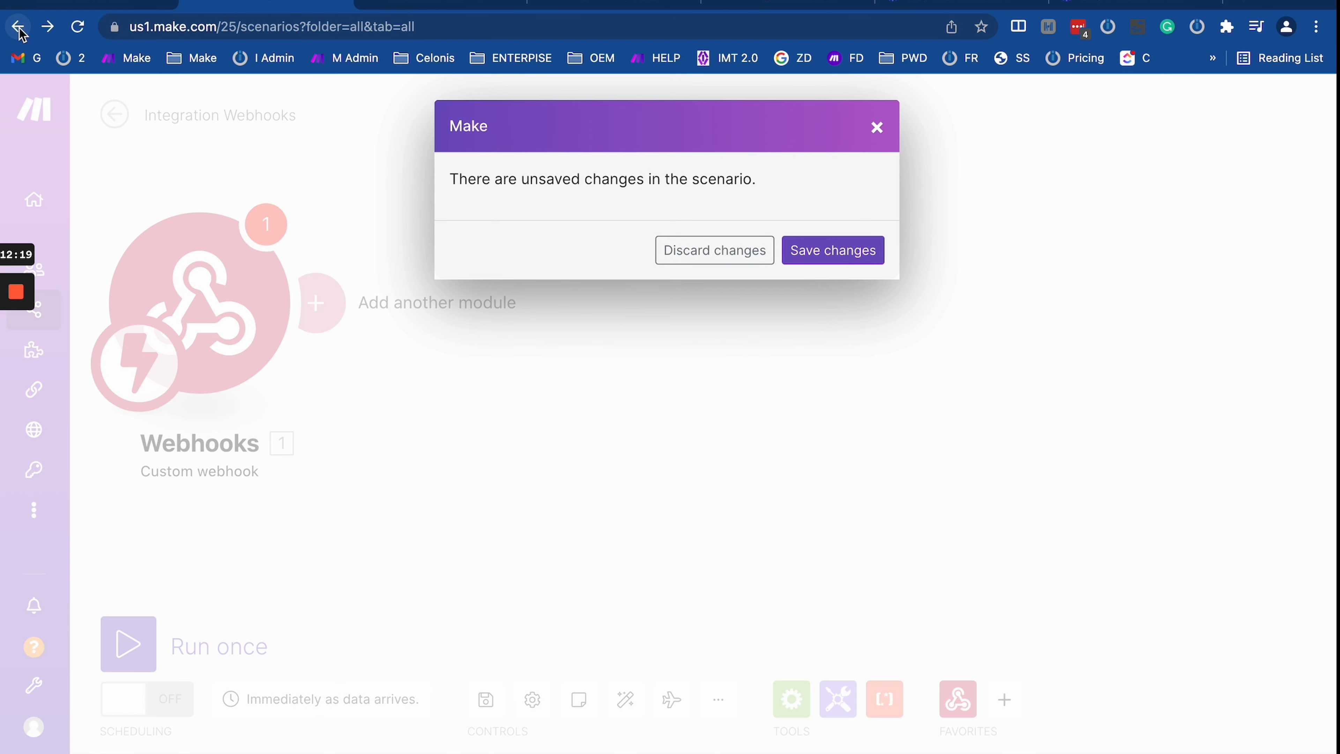
left_click(691, 253)
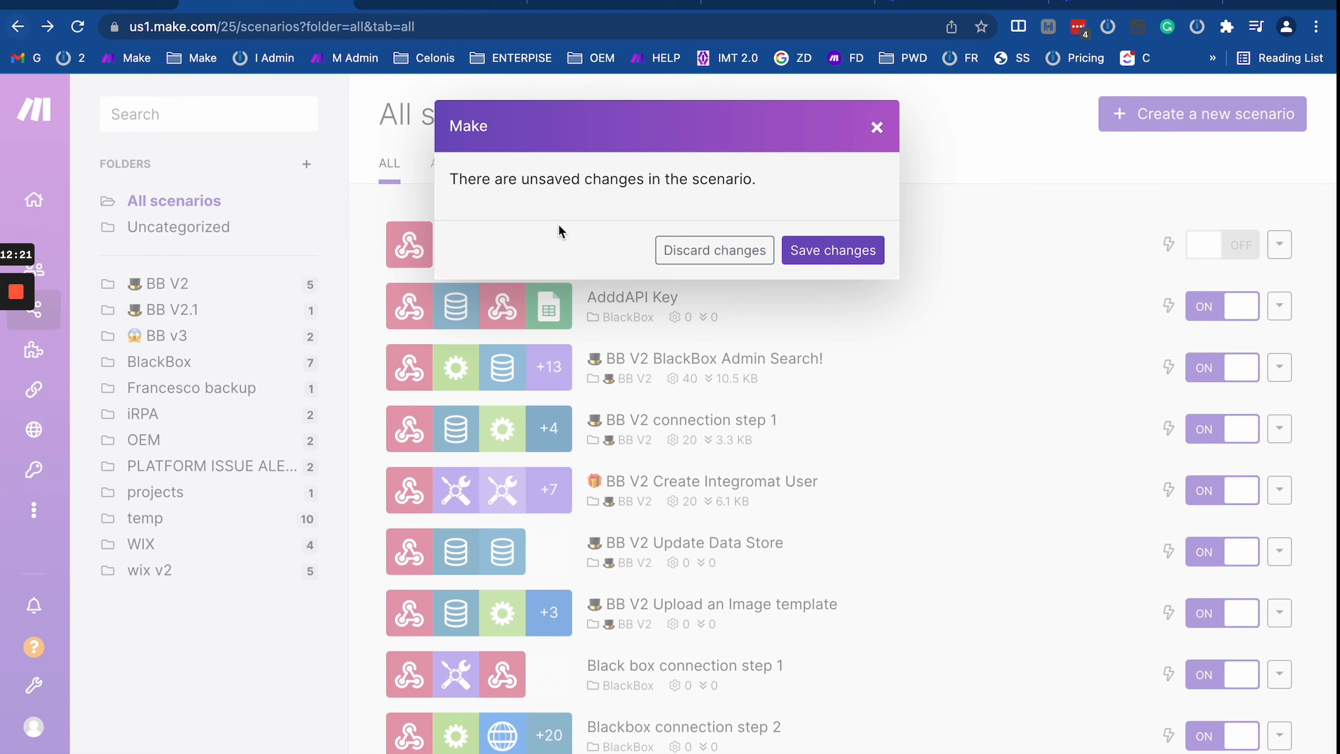
left_click(730, 258)
left_click(18, 29)
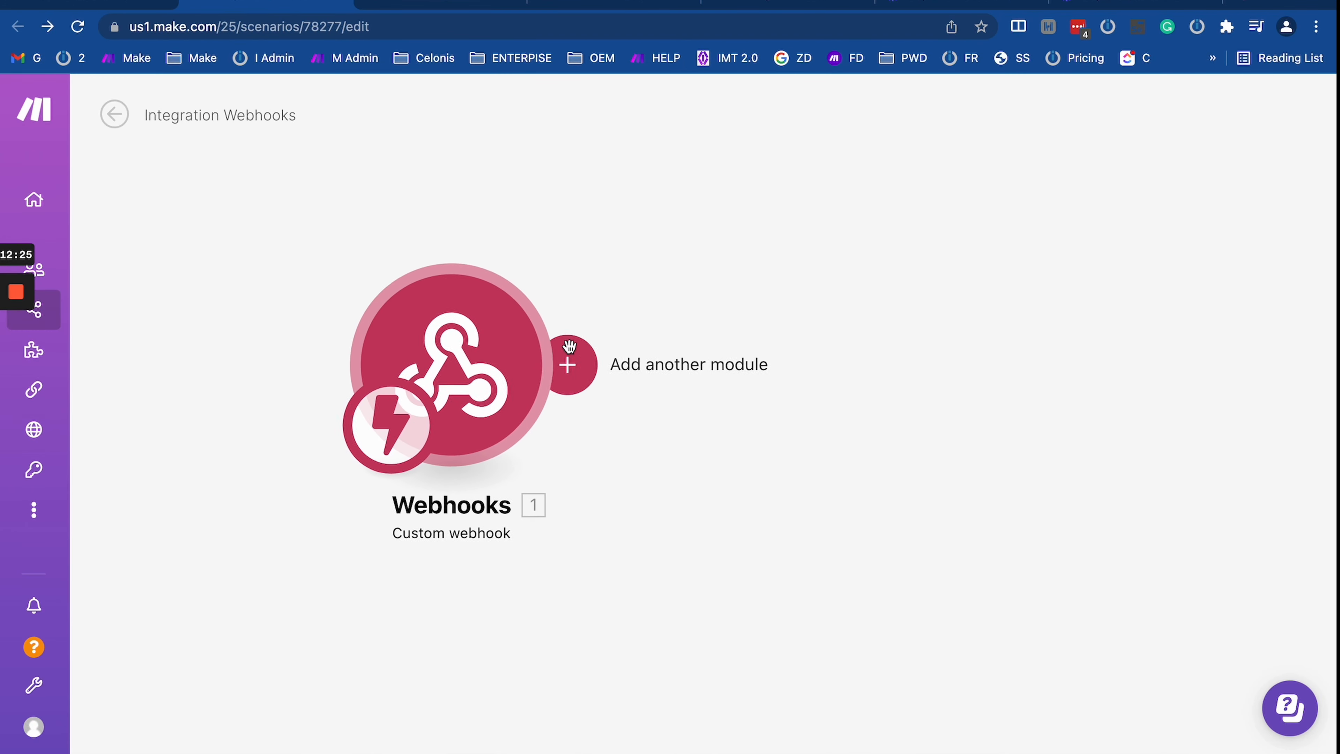
Step: From the Webhooks module, edit the 'test' webhook and turn on Show advanced settings
left_click(487, 343)
left_click_drag(1067, 475, 948, 337)
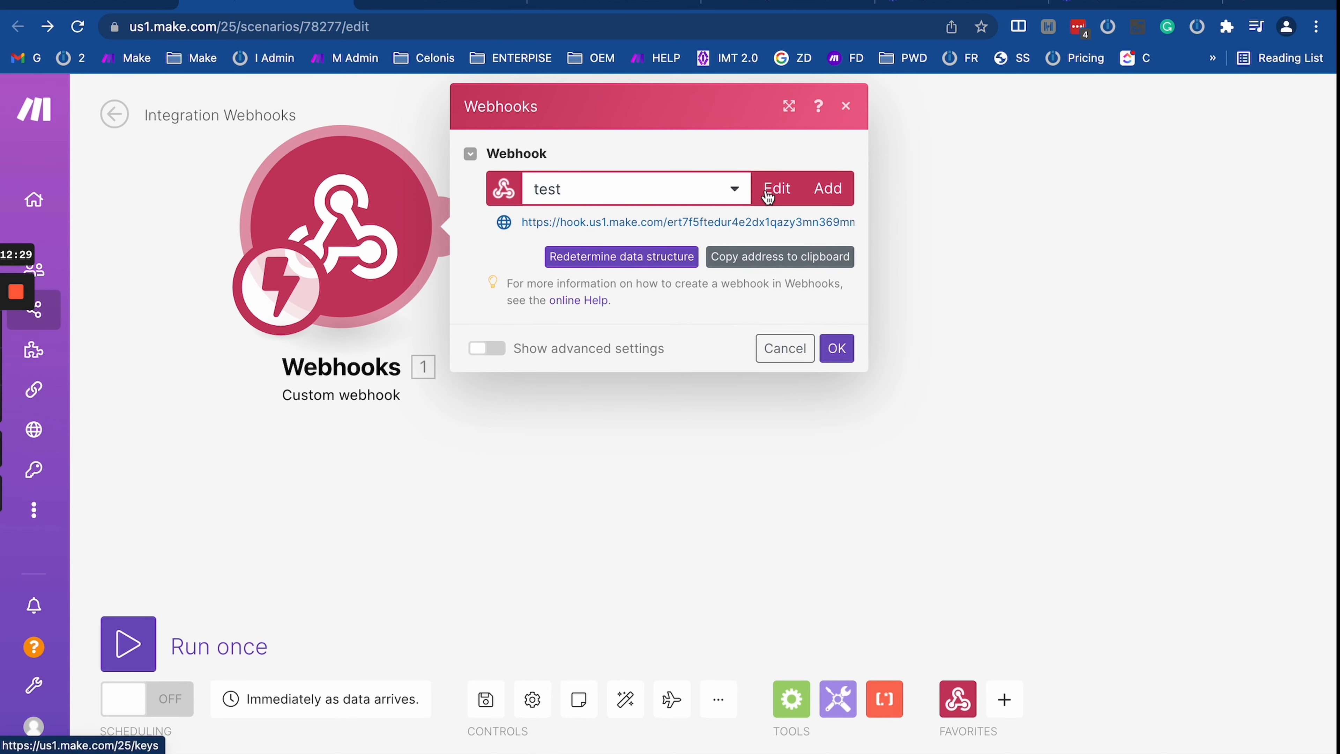
mouse_move(58, 393)
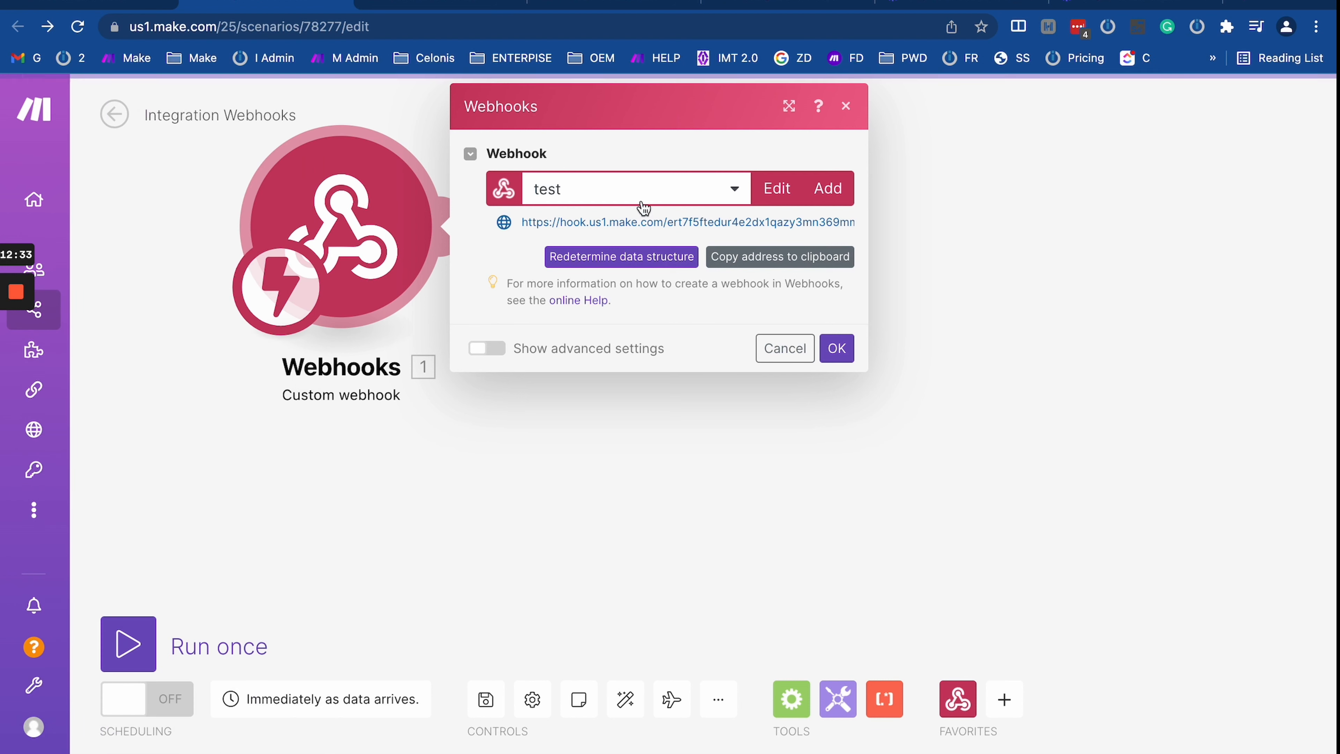
left_click(773, 189)
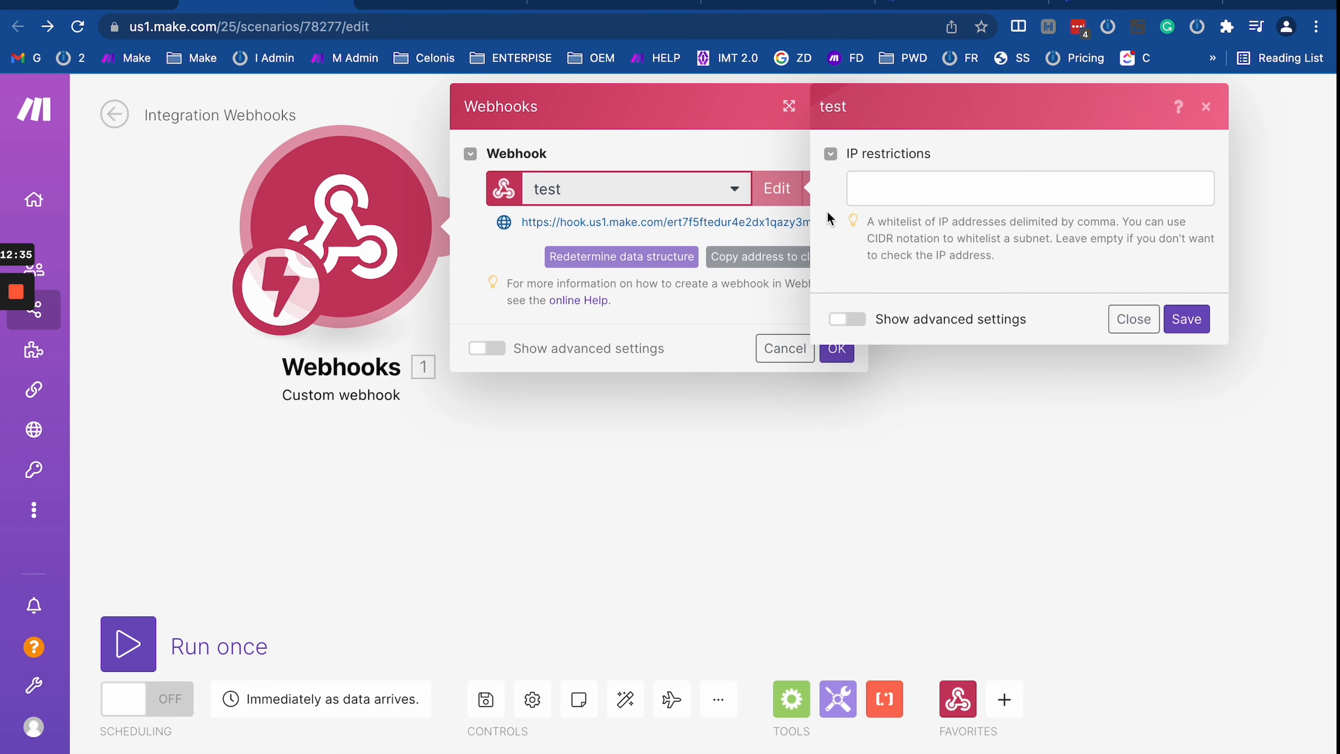
left_click(1134, 319)
left_click(833, 188)
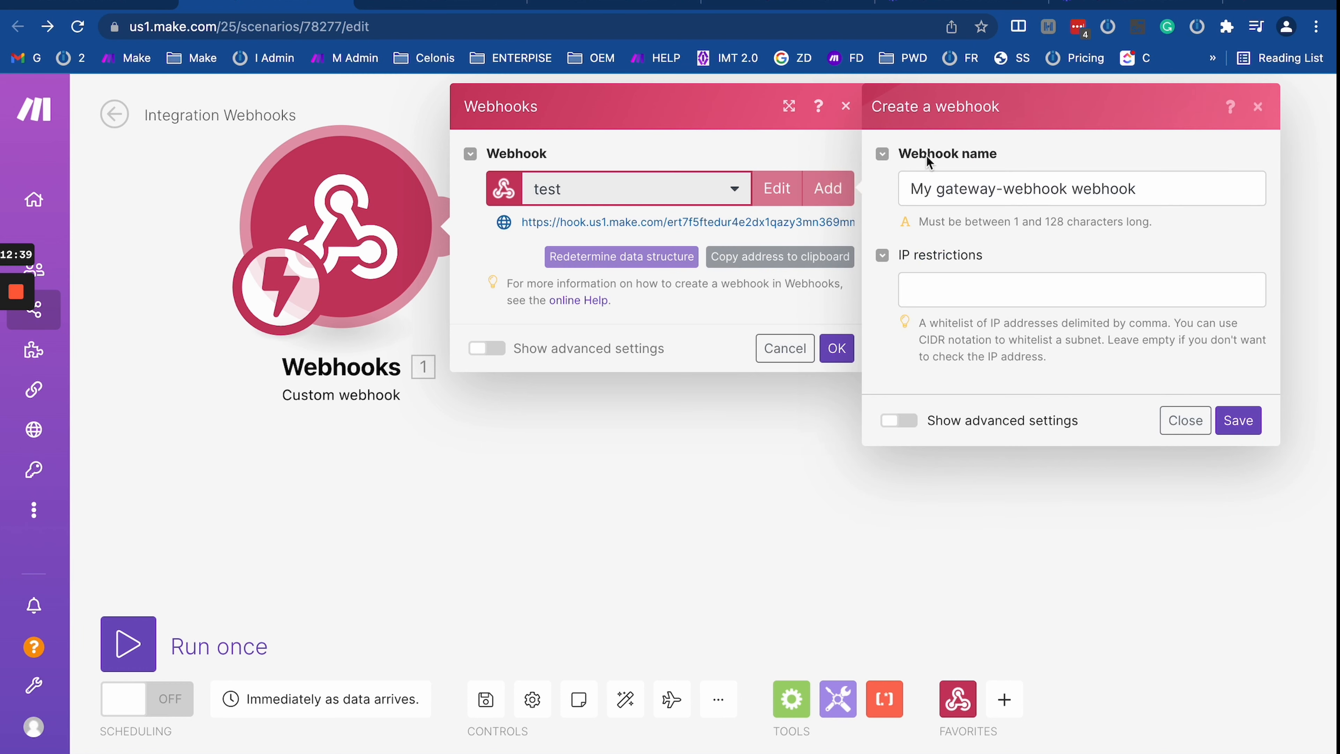
left_click_drag(909, 191, 1158, 188)
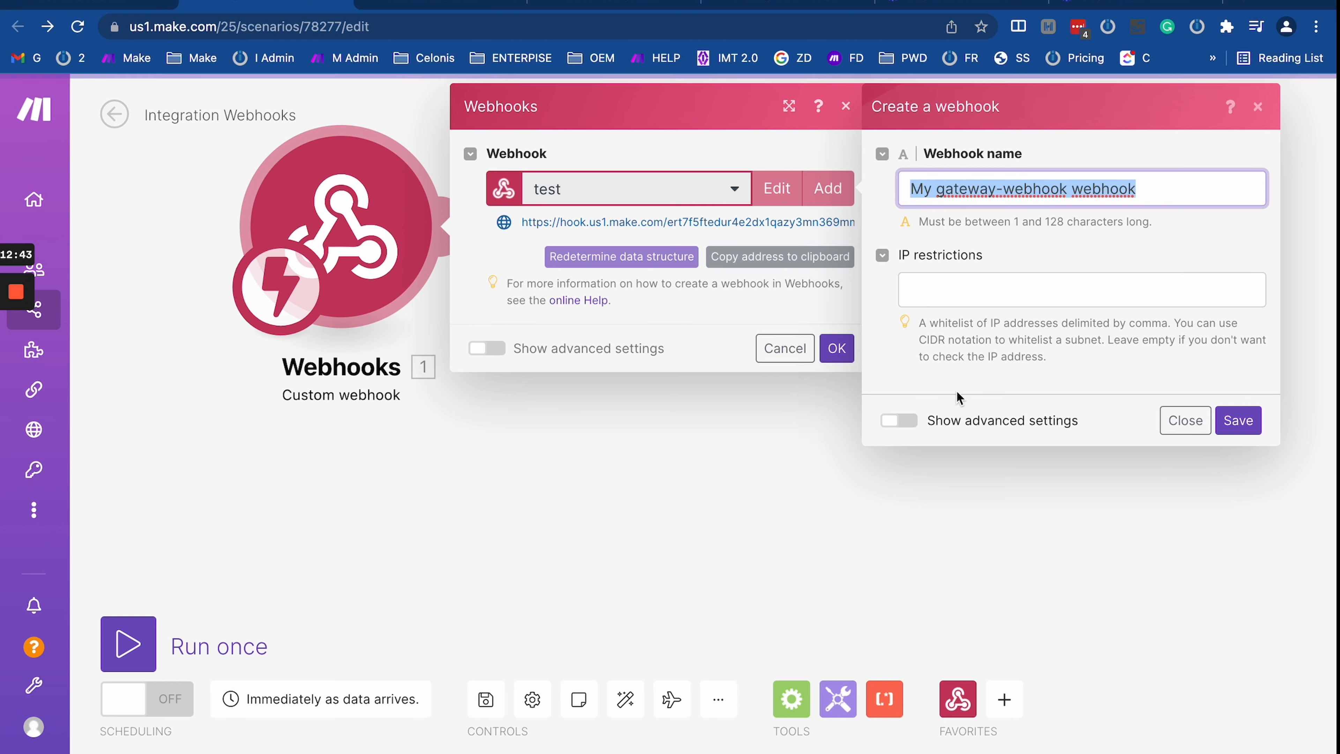
left_click(1169, 420)
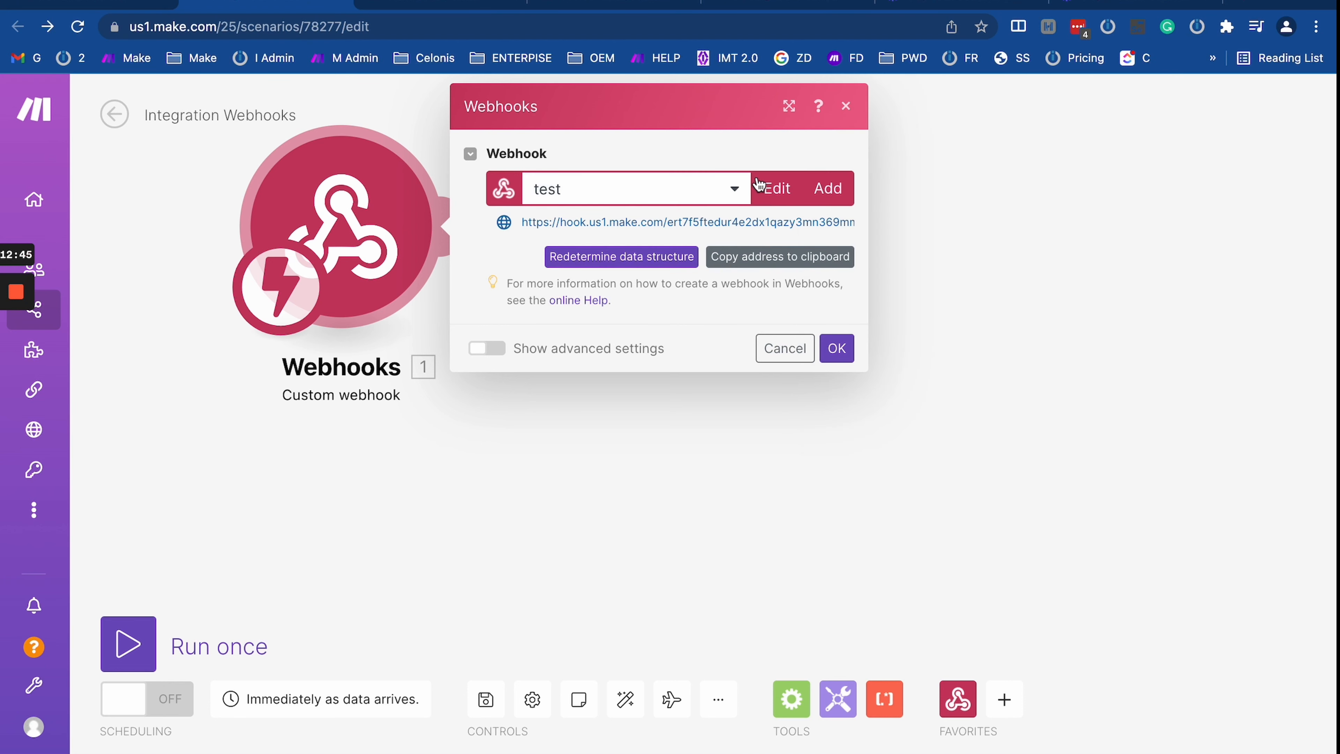
left_click(778, 188)
left_click(847, 319)
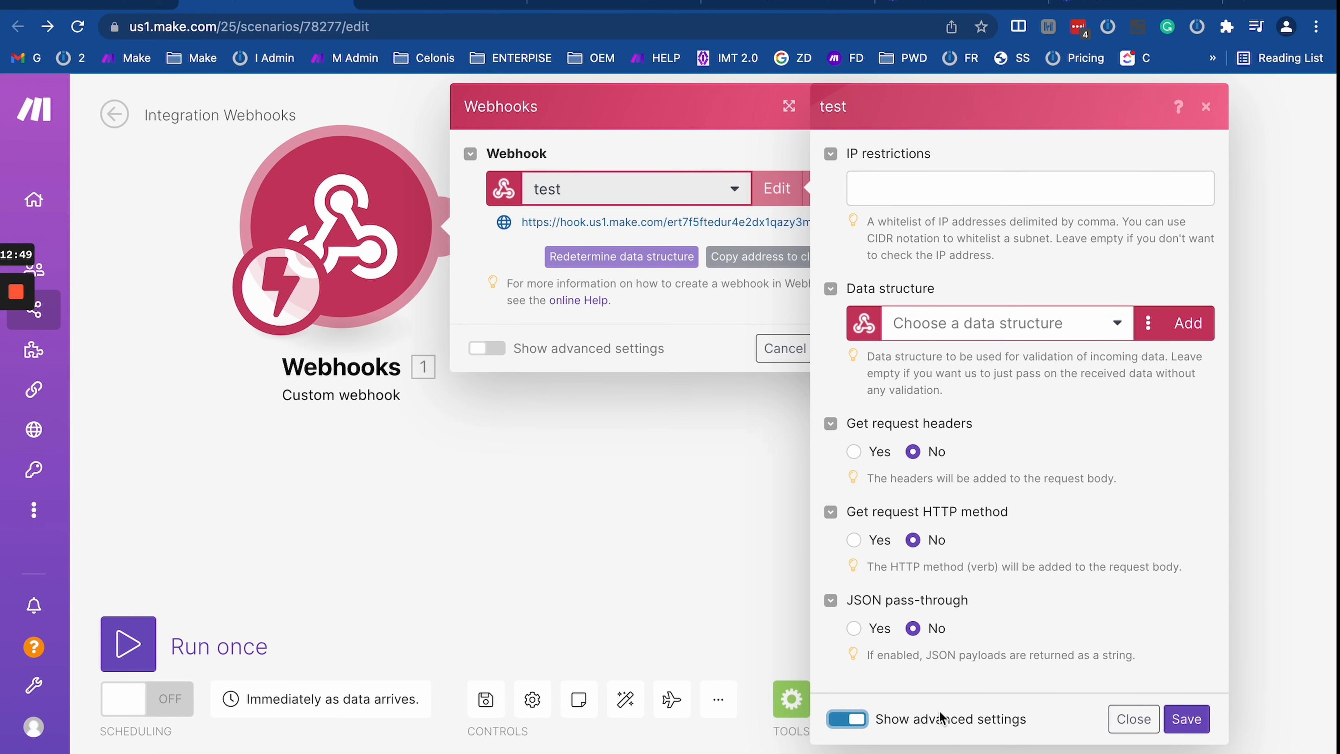
Step: Try the IP restrictions field and the Data structure list, leaving both empty
left_click(929, 197)
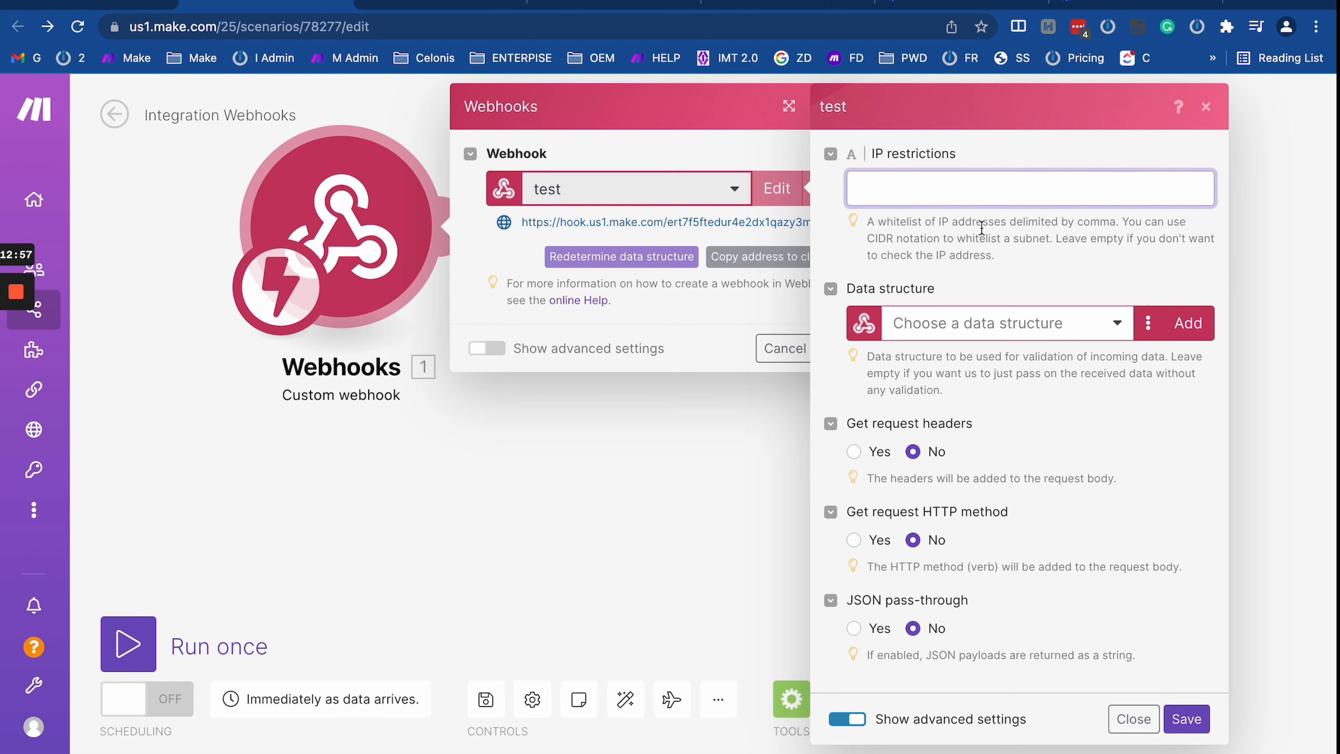
left_click_drag(931, 223, 1109, 226)
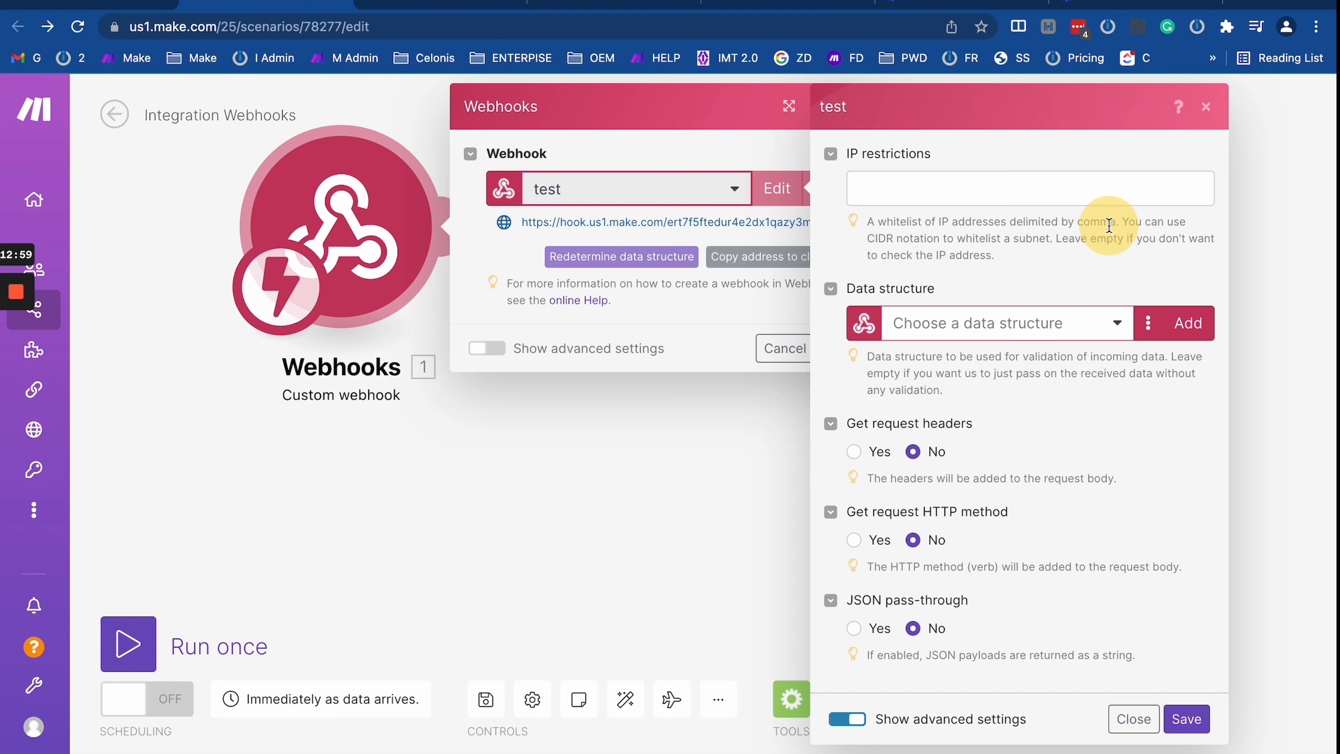
left_click(971, 200)
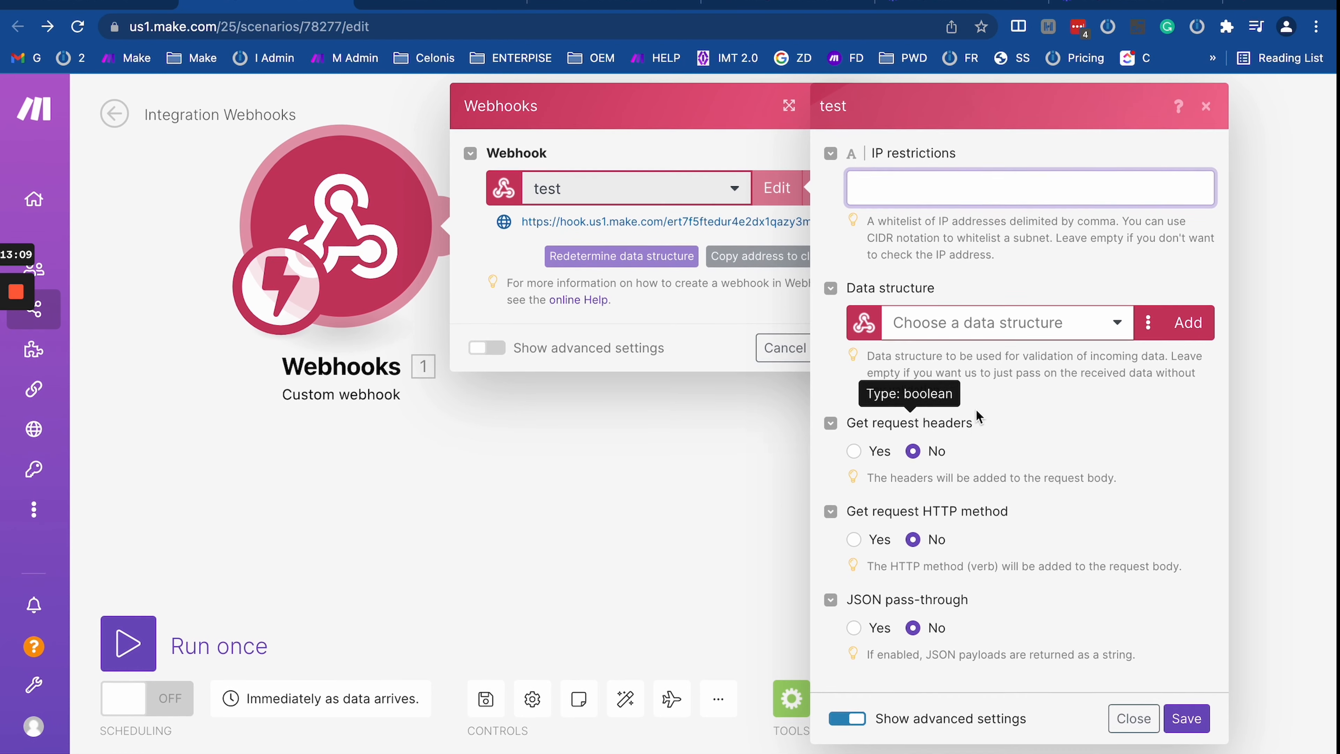
left_click(983, 318)
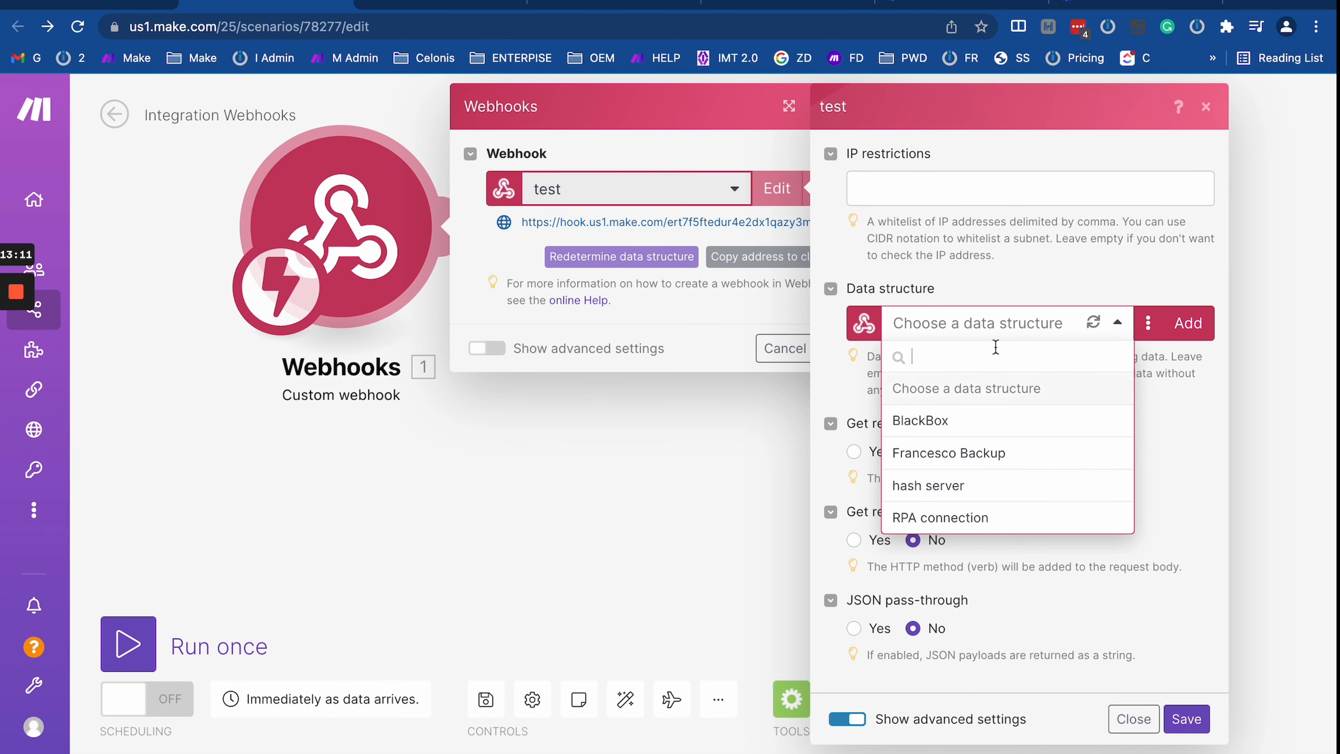
left_click(837, 390)
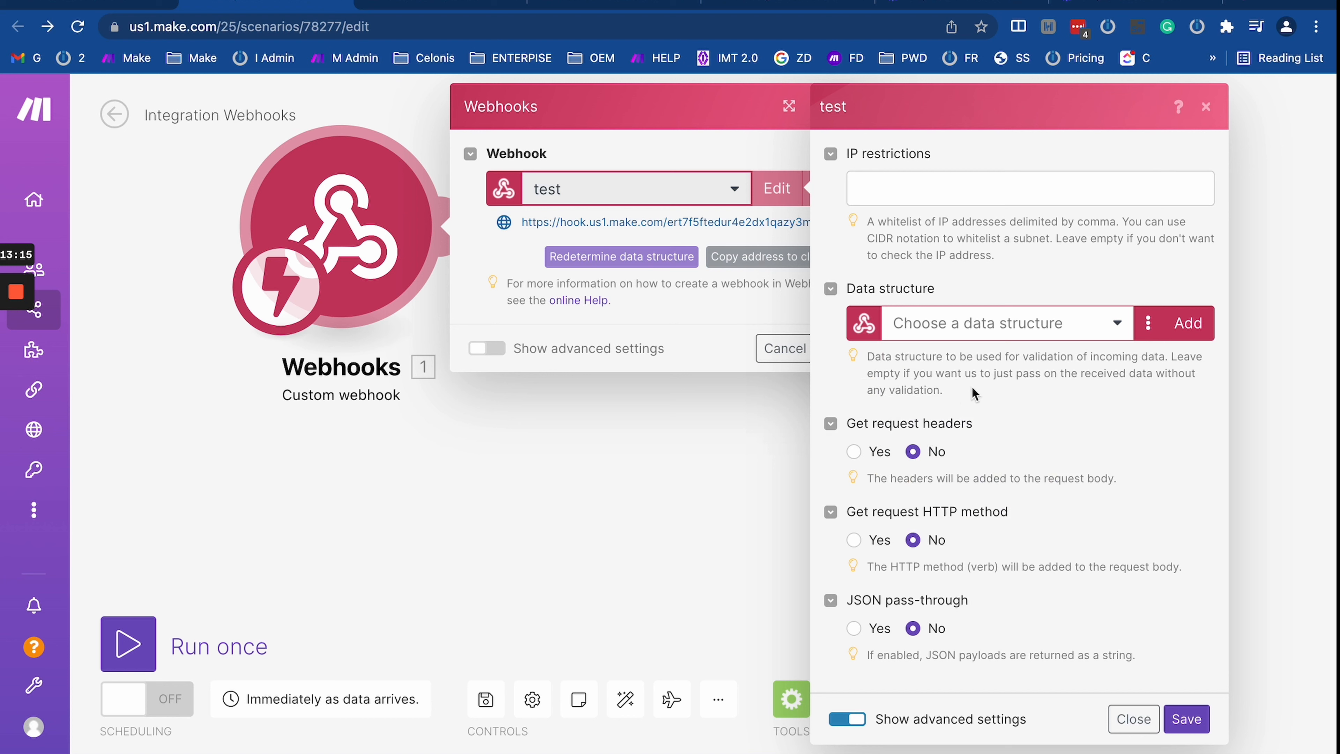
left_click_drag(992, 350, 916, 367)
left_click(1117, 402)
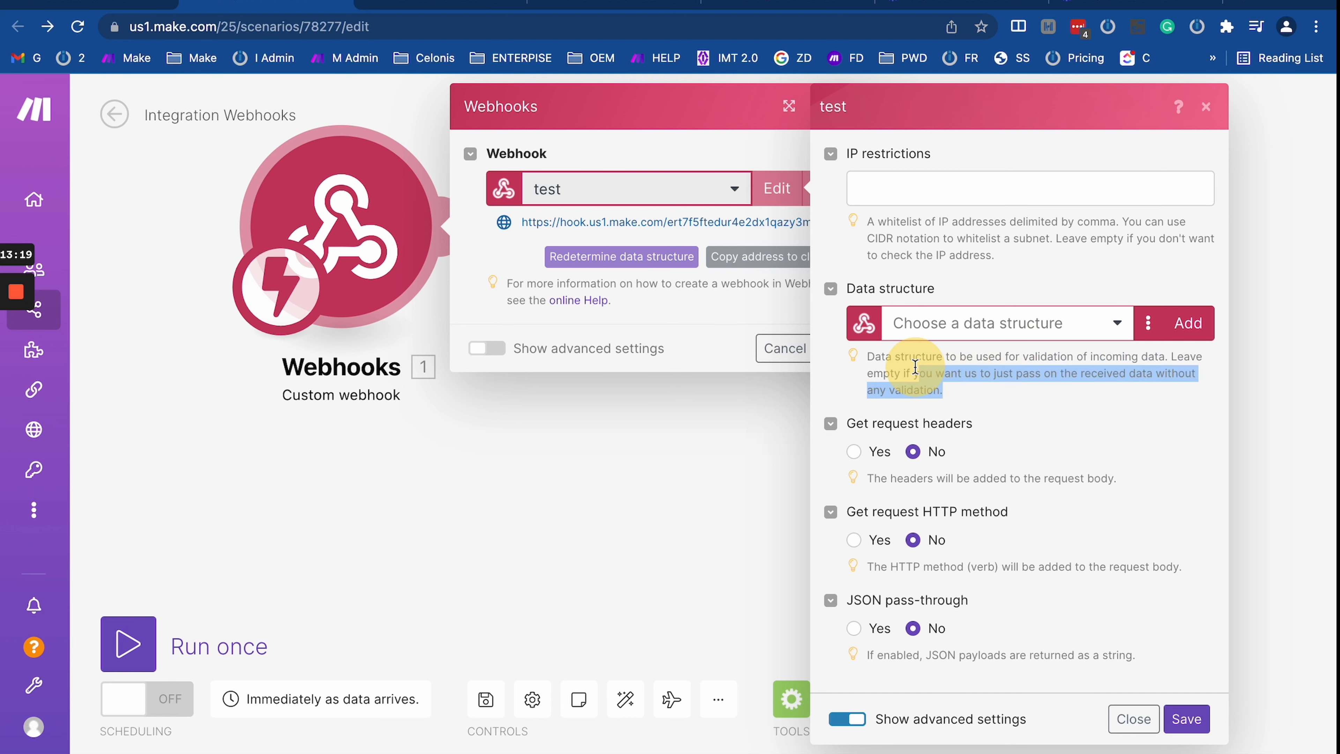
left_click(995, 406)
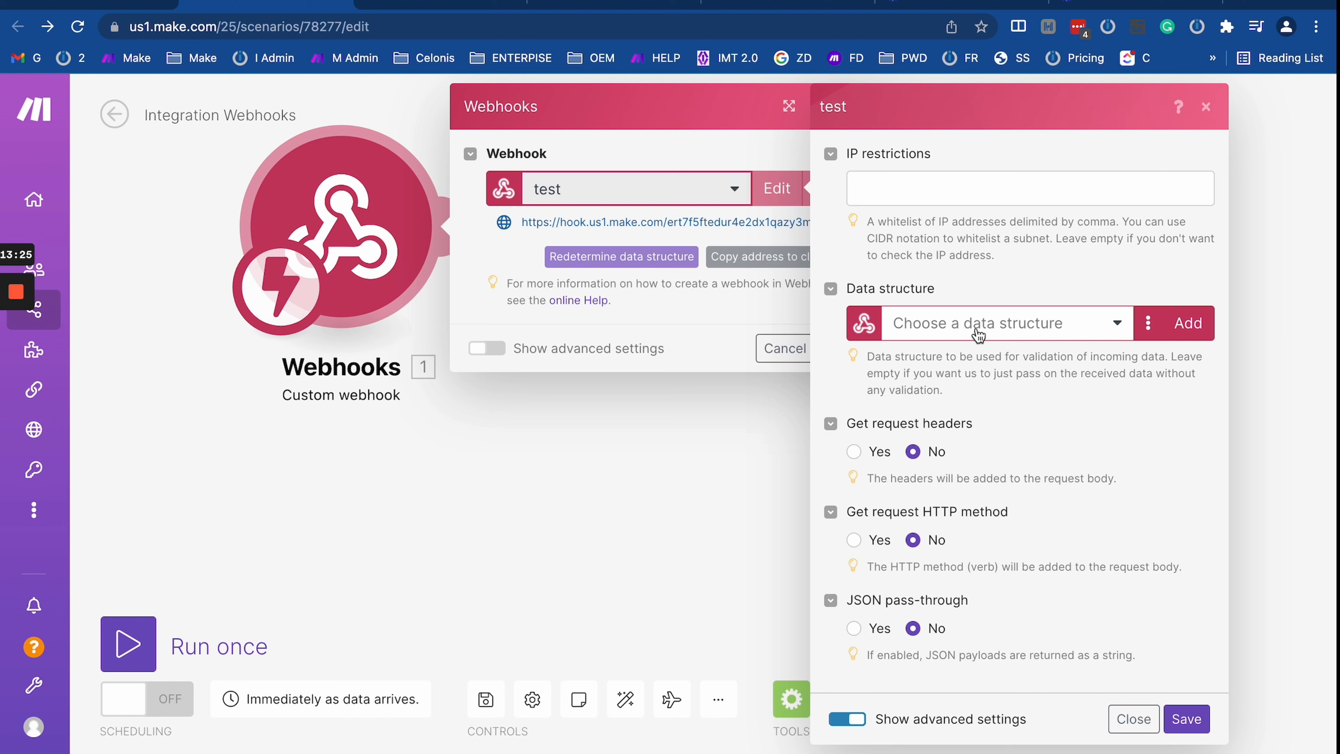
left_click(989, 341)
left_click(988, 337)
Step: Toggle request headers, HTTP method and JSON pass-through back to No, close, and reopen the Webhooks module
left_click(854, 452)
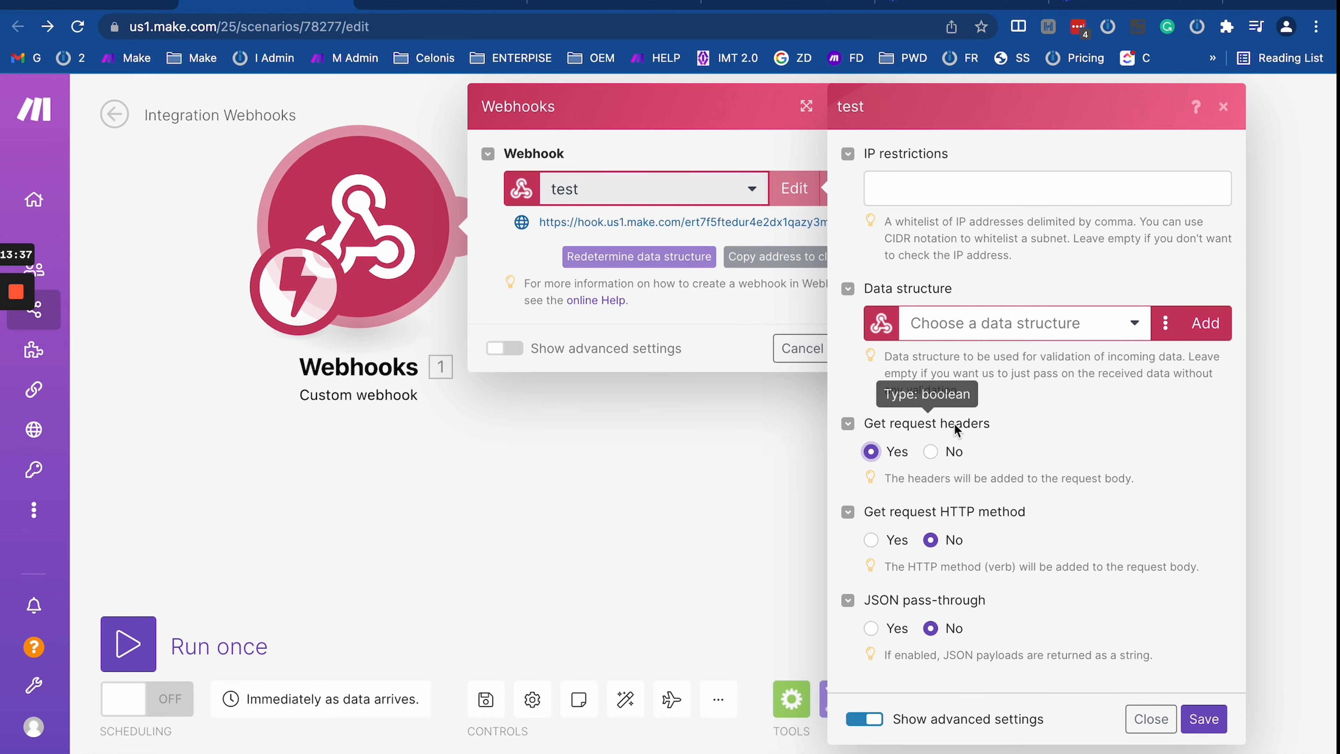
left_click(931, 451)
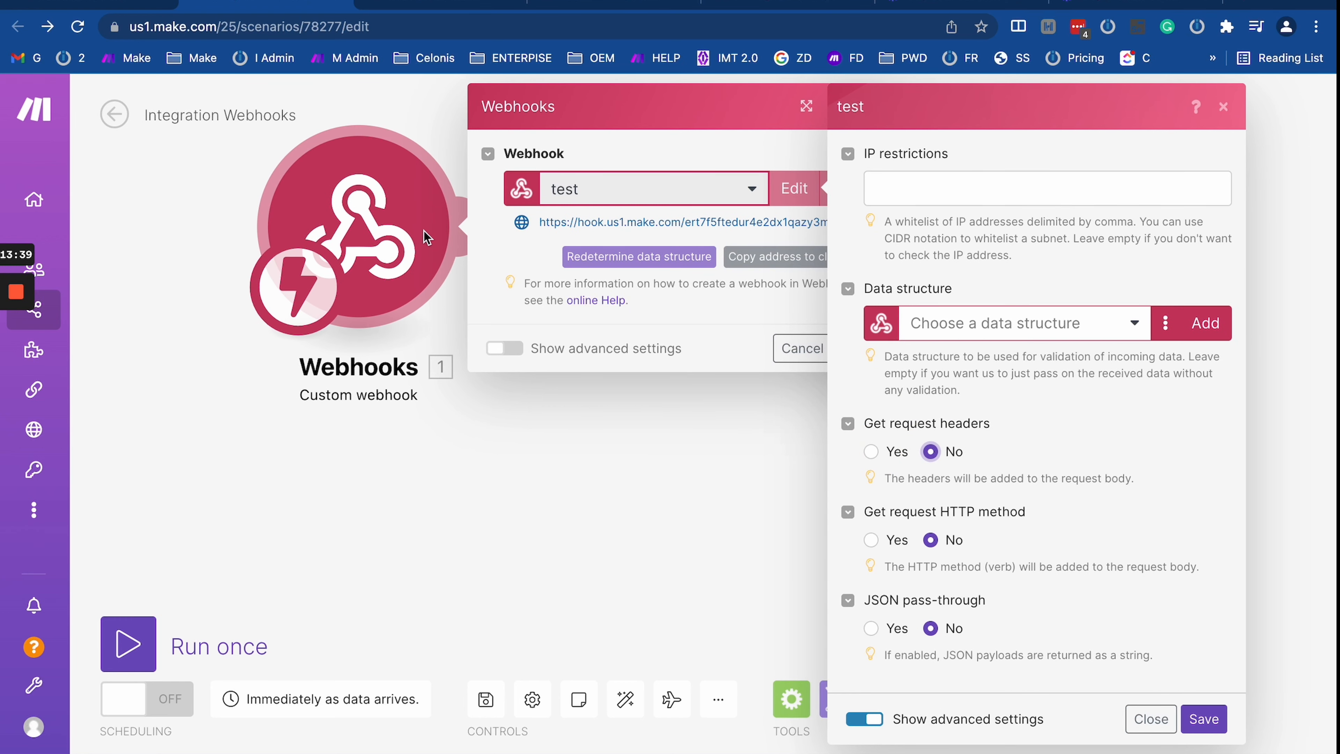
left_click_drag(387, 275, 413, 452)
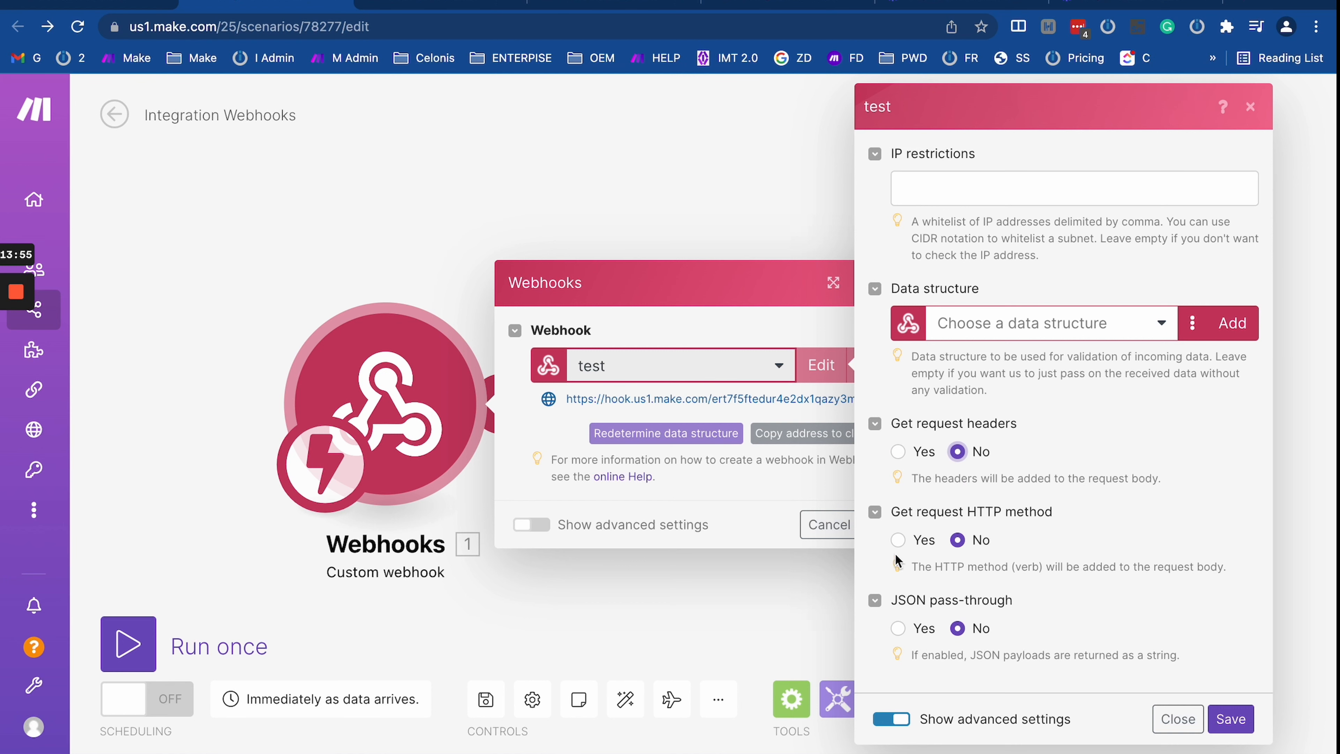
left_click(899, 539)
left_click(897, 539)
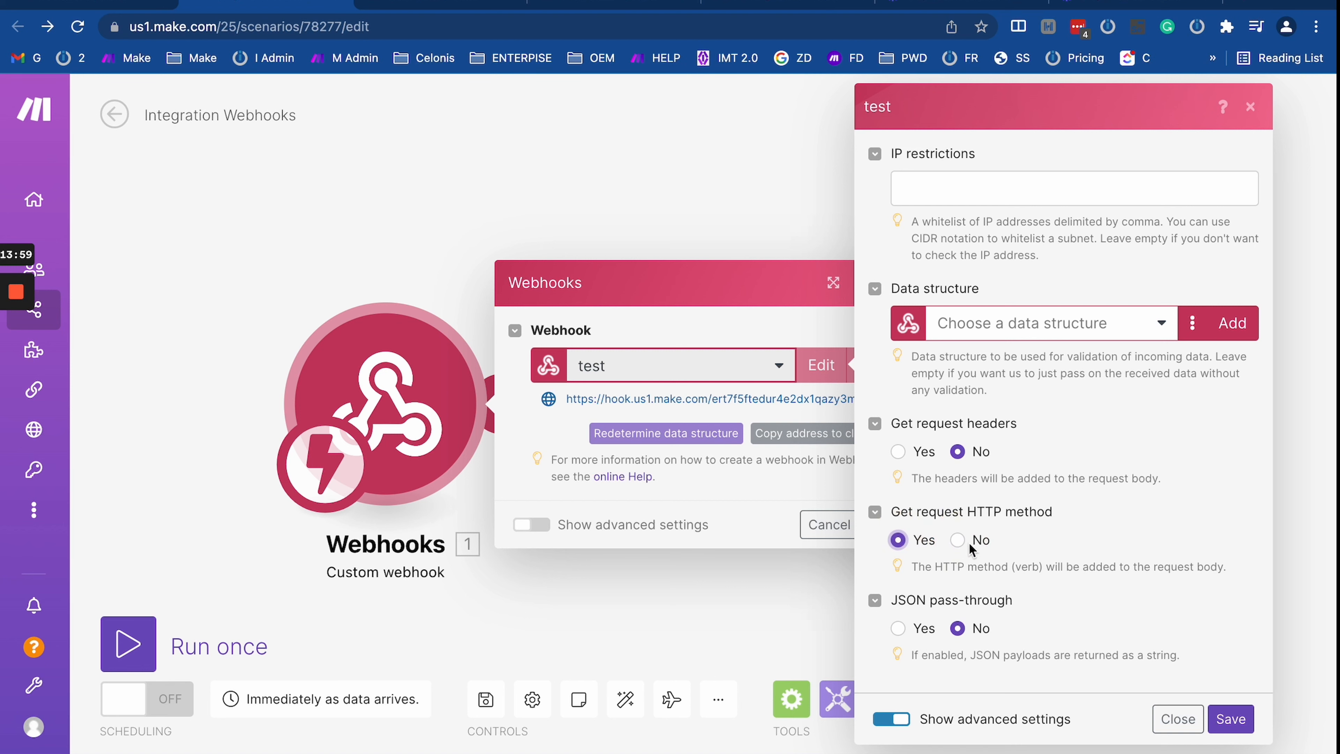
left_click(955, 544)
left_click(898, 539)
left_click(957, 542)
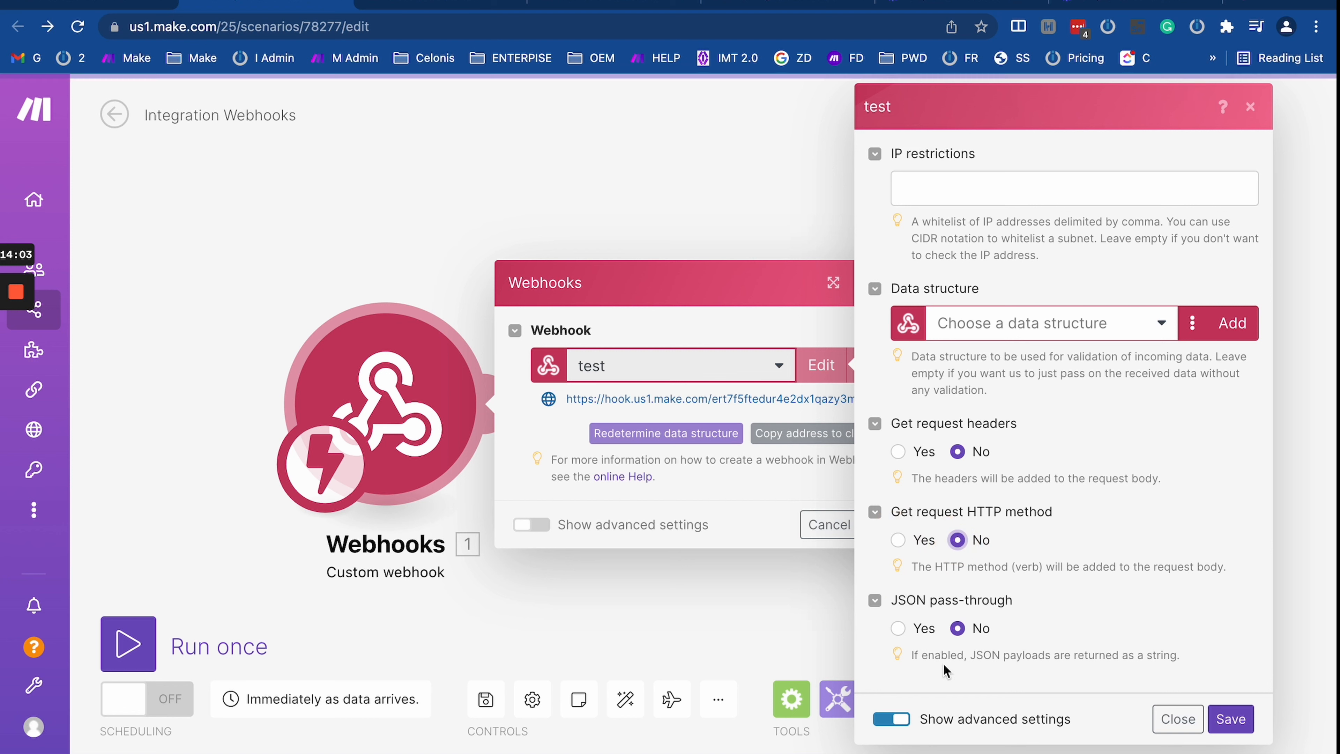
left_click(897, 628)
left_click(957, 631)
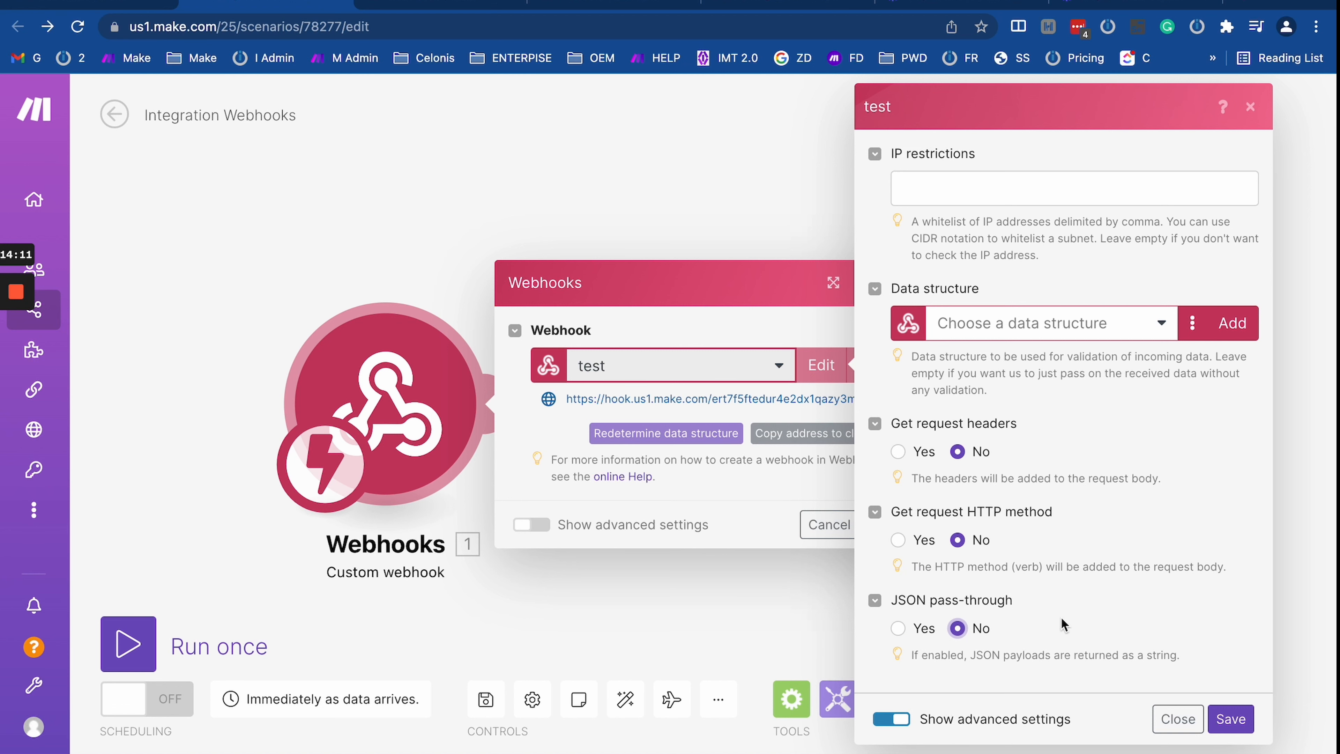
left_click(703, 590)
left_click(380, 388)
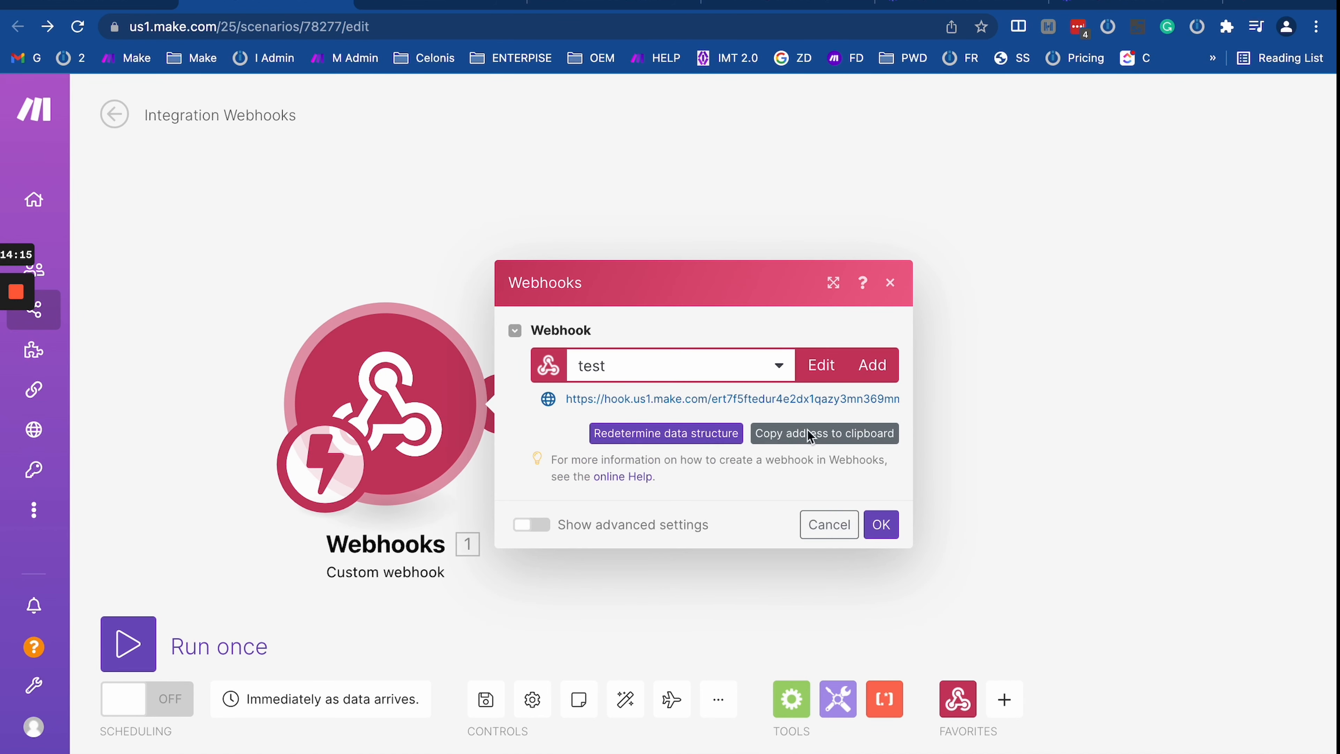
Step: Copy the webhook address, then start and stop a single scenario run
left_click(838, 436)
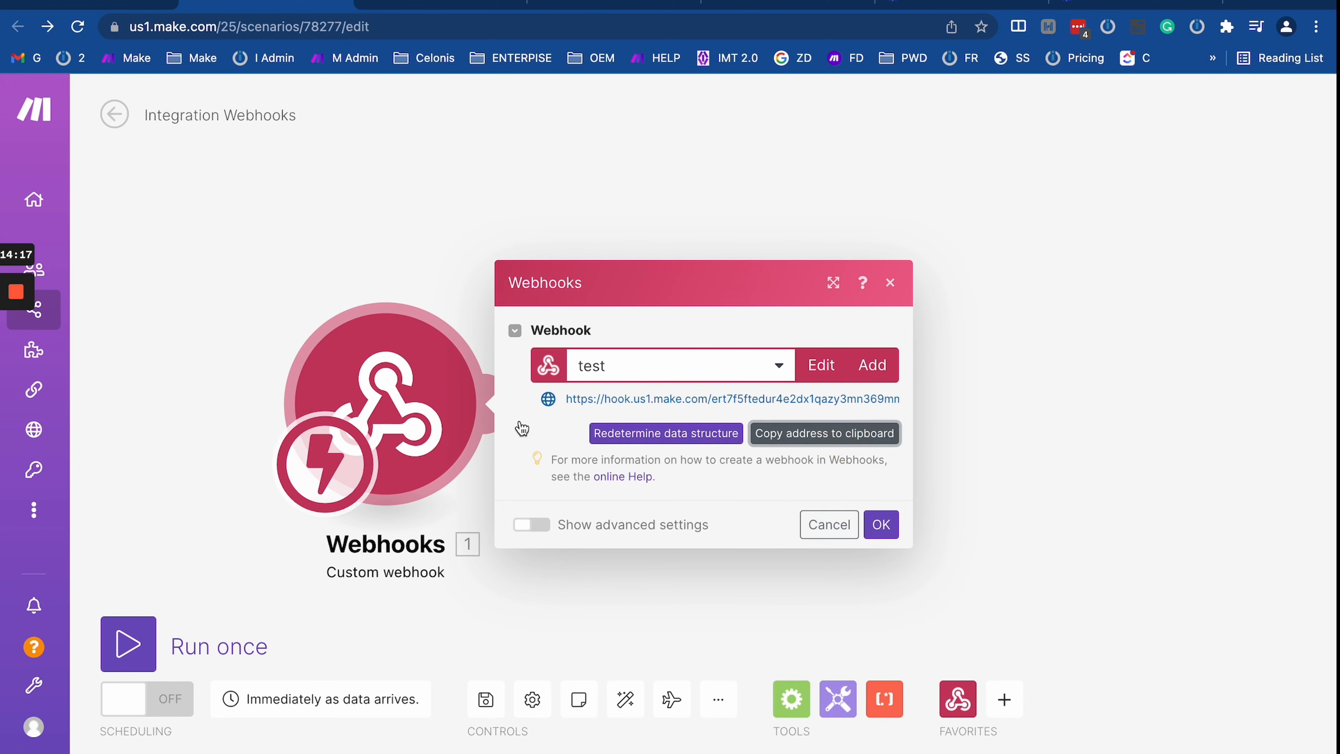
left_click(130, 643)
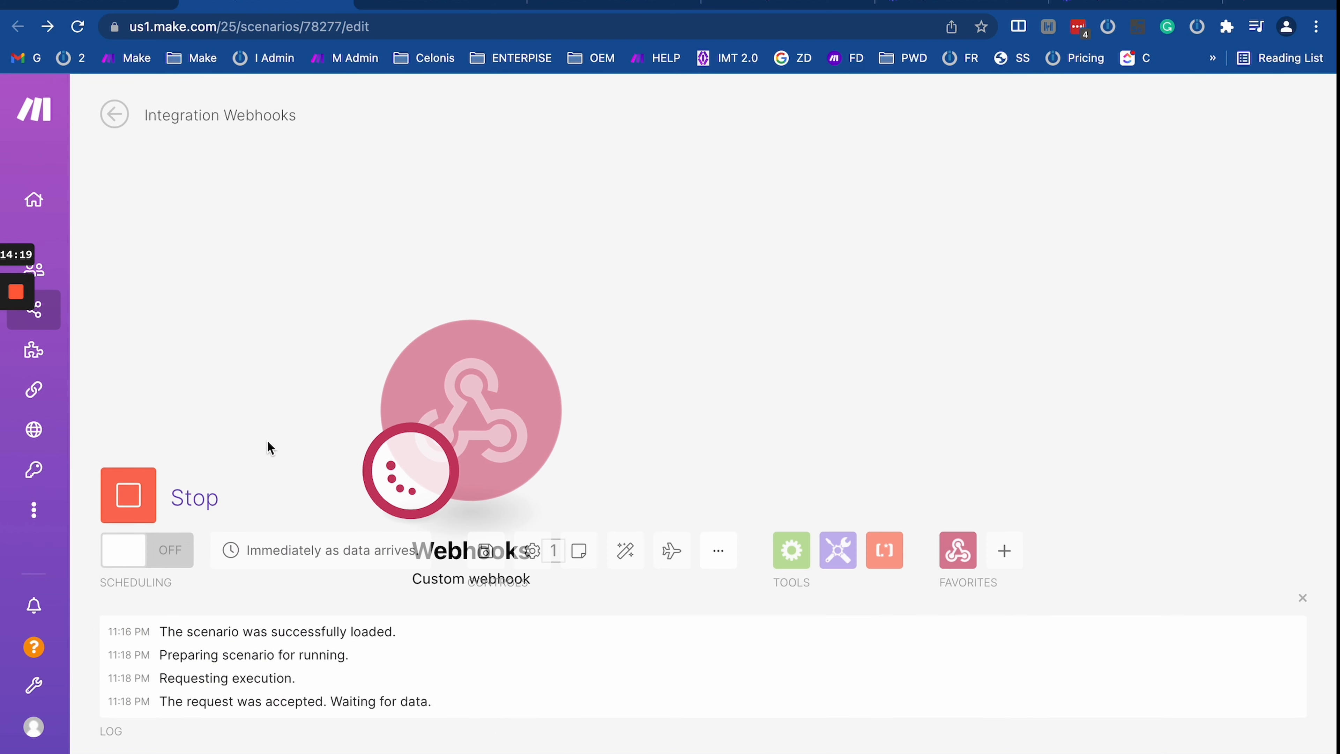
left_click(135, 484)
left_click_drag(277, 346, 276, 260)
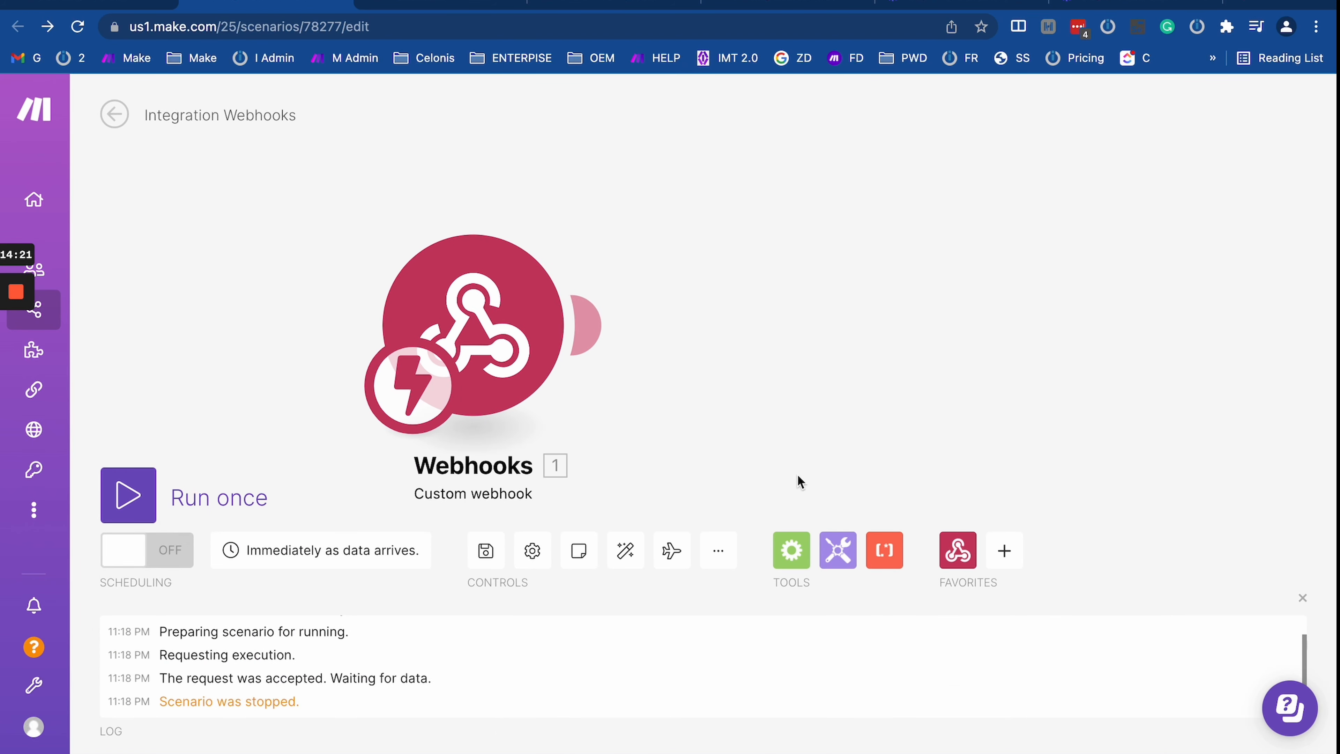
Step: Add a Tools Set variable module after the Webhooks trigger
left_click(791, 550)
left_click(631, 425)
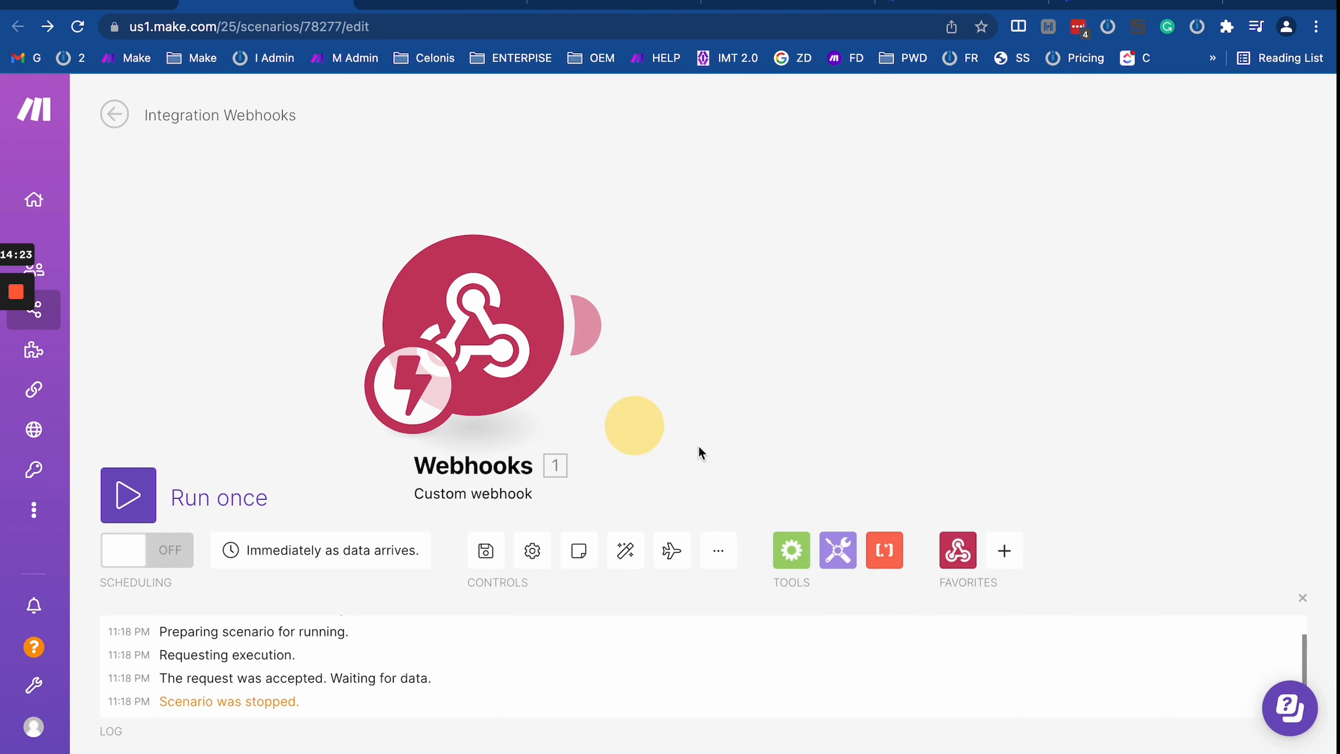
left_click(833, 560)
scroll(864, 392, "down", 5)
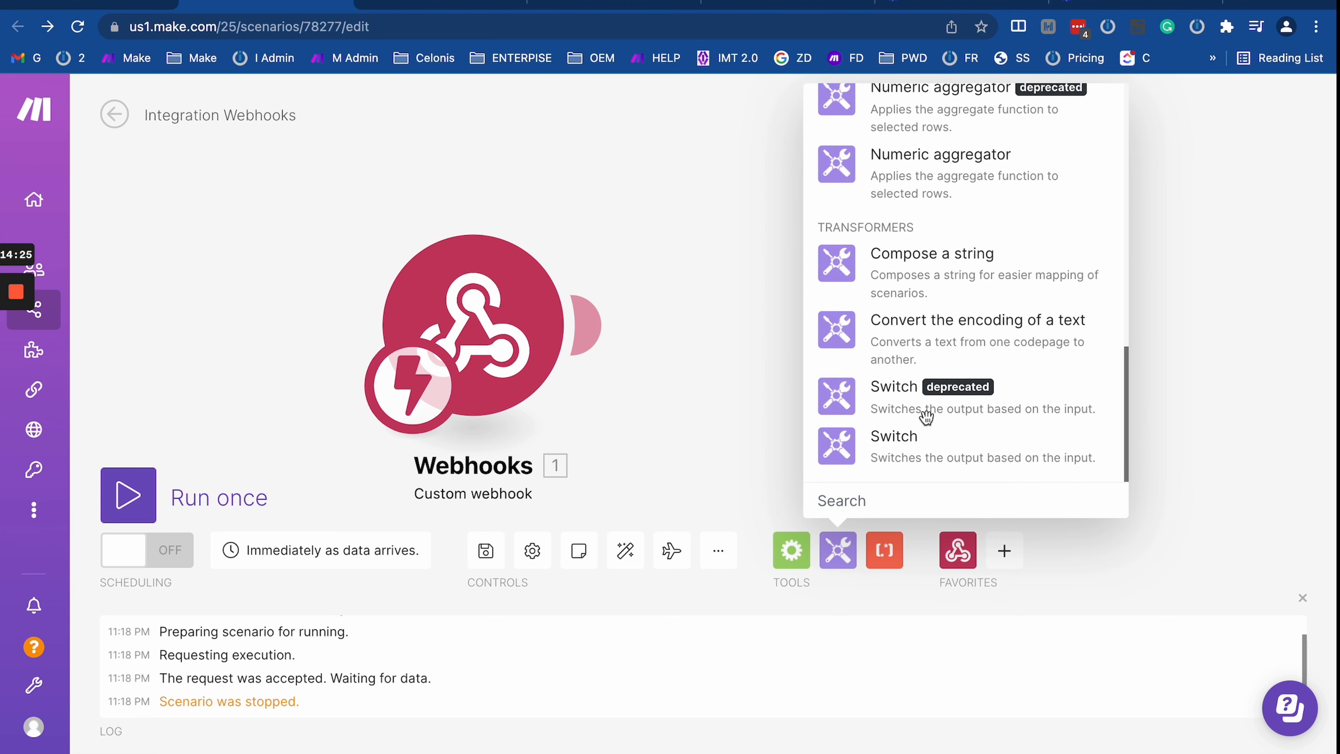
scroll(926, 417, "up", 5)
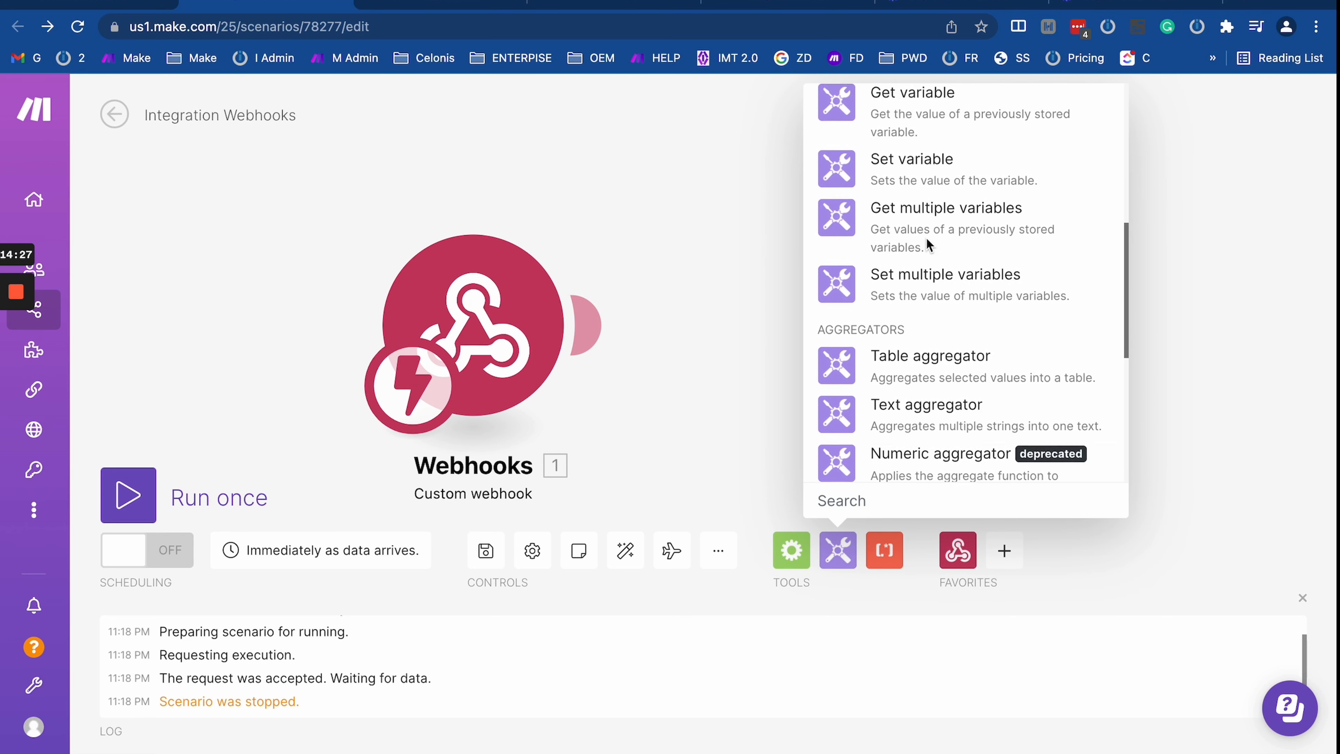
scroll(918, 222, "up", 1)
left_click(906, 200)
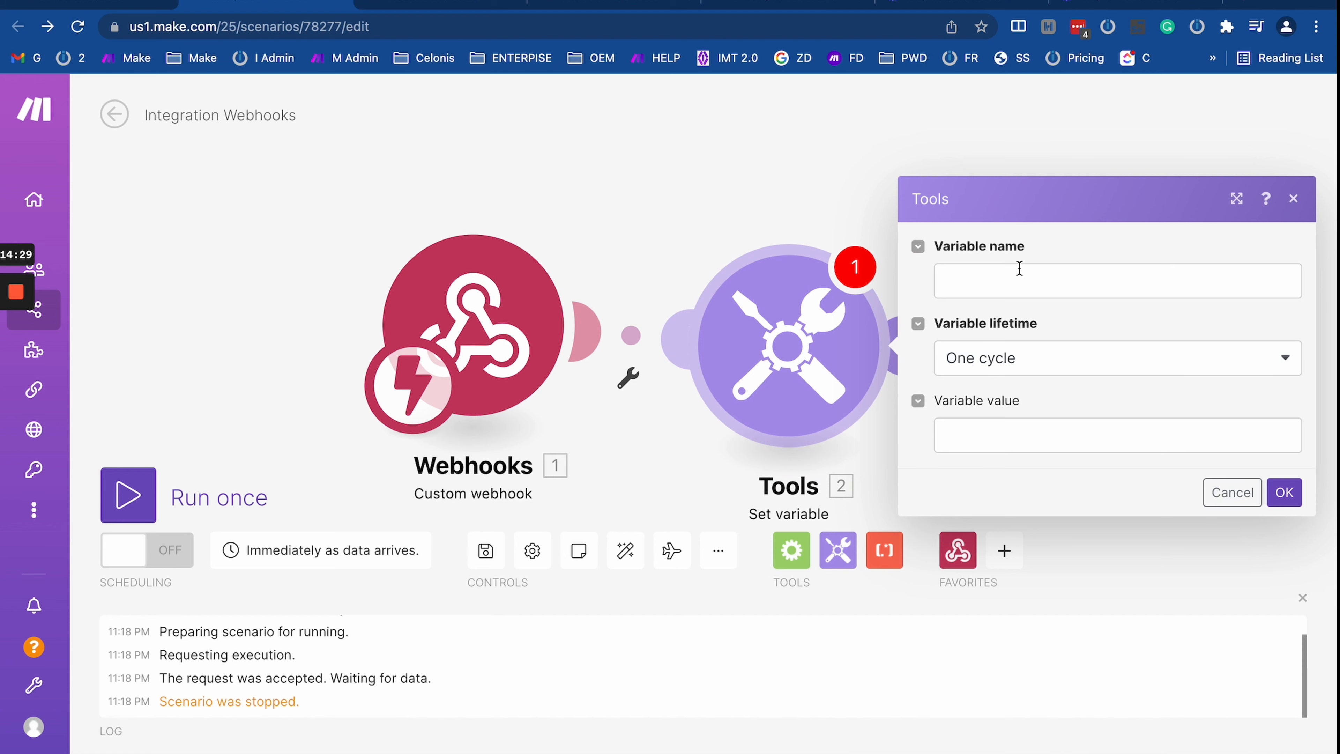
Step: Name the variable 'test' instead of 12 and confirm the Set variable settings
left_click(1019, 268)
type("12")
left_click(1026, 436)
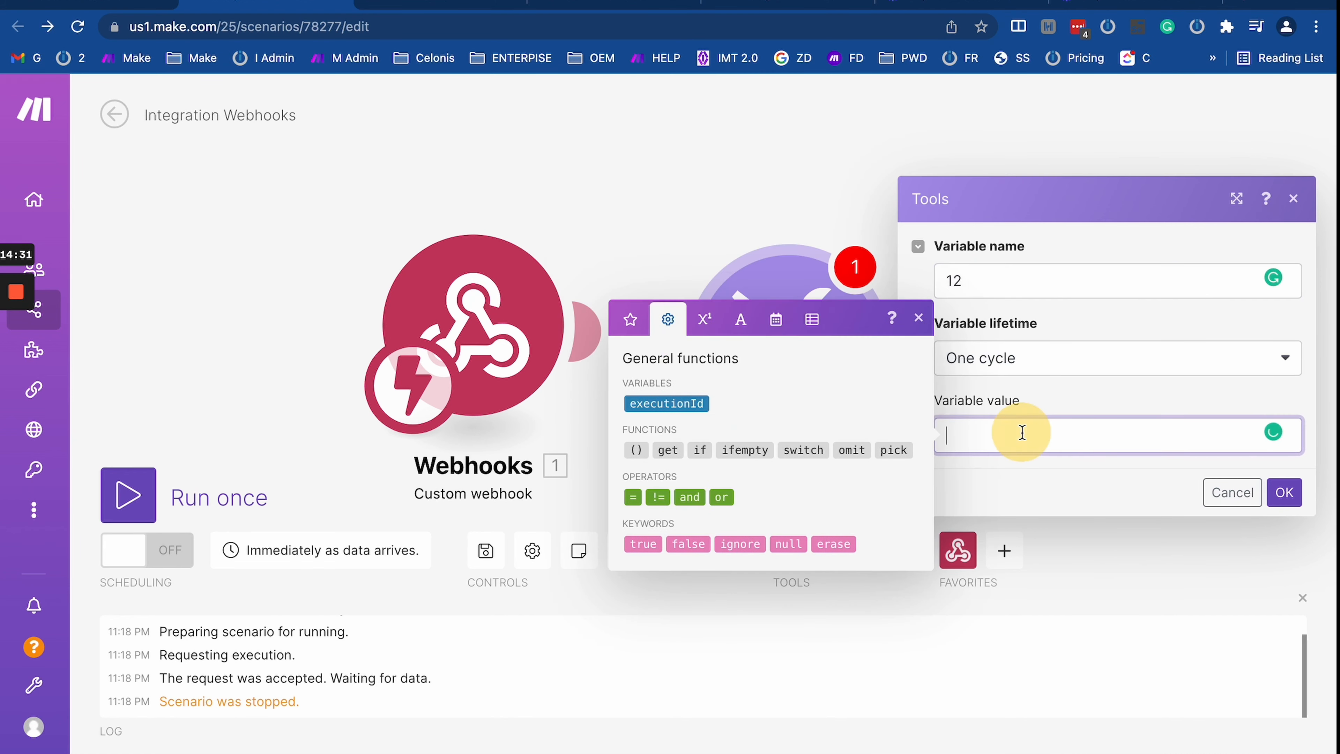
double_click(957, 280)
type("test")
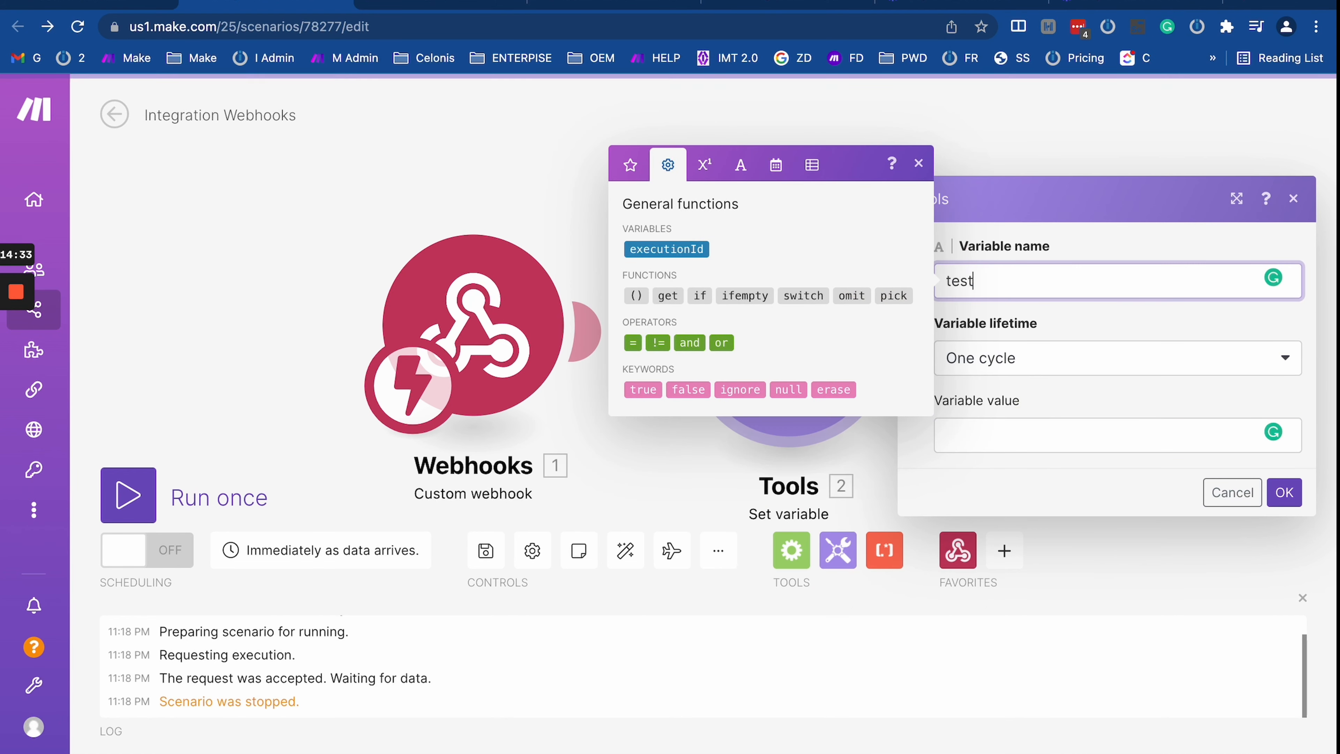
left_click(1000, 440)
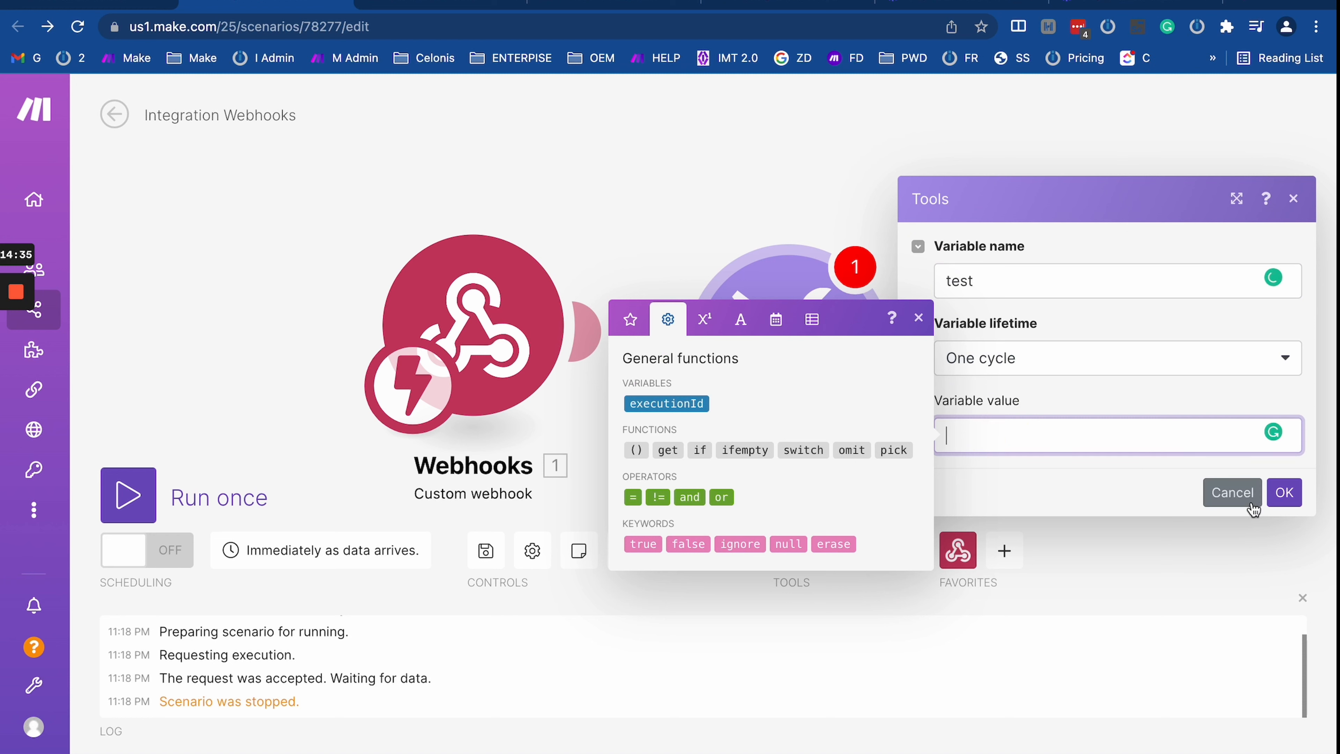
left_click(1283, 492)
Step: Reopen Set variable, browse the item picker's search for Variable value, then close the panel
left_click(745, 328)
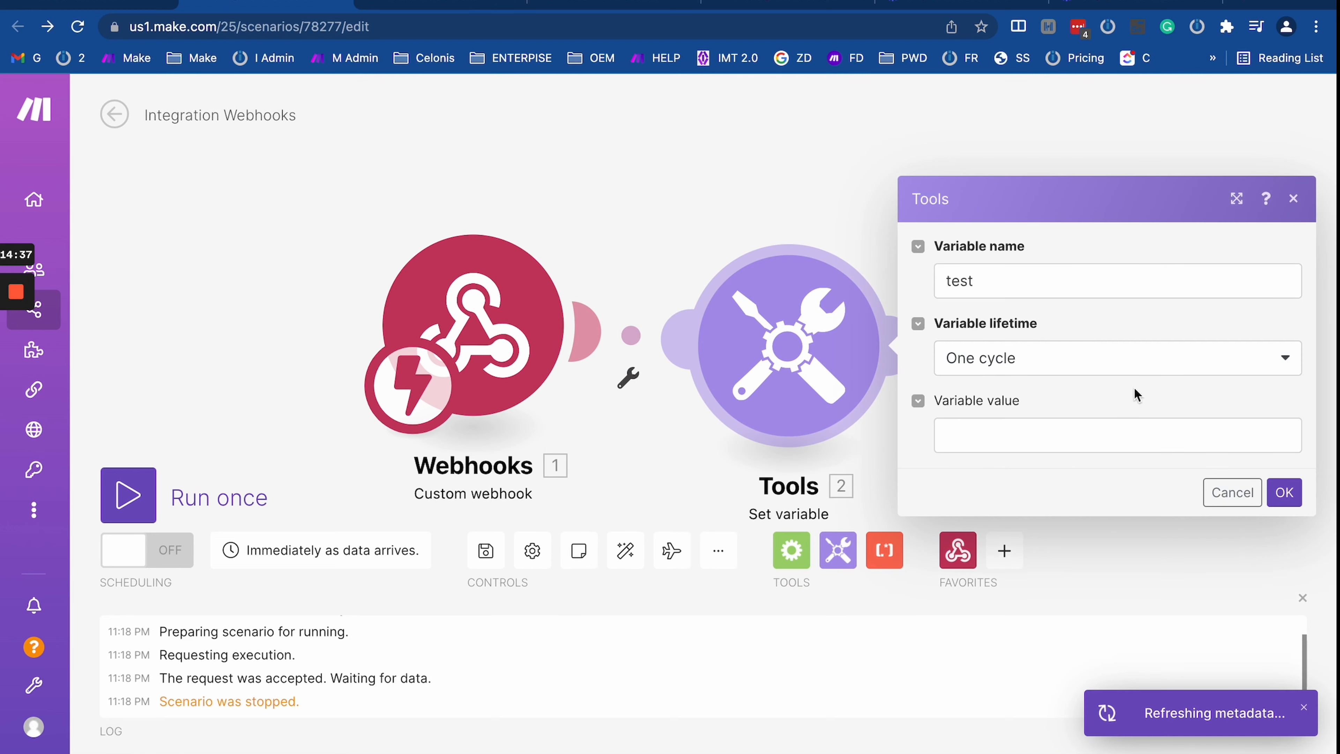
left_click(1053, 430)
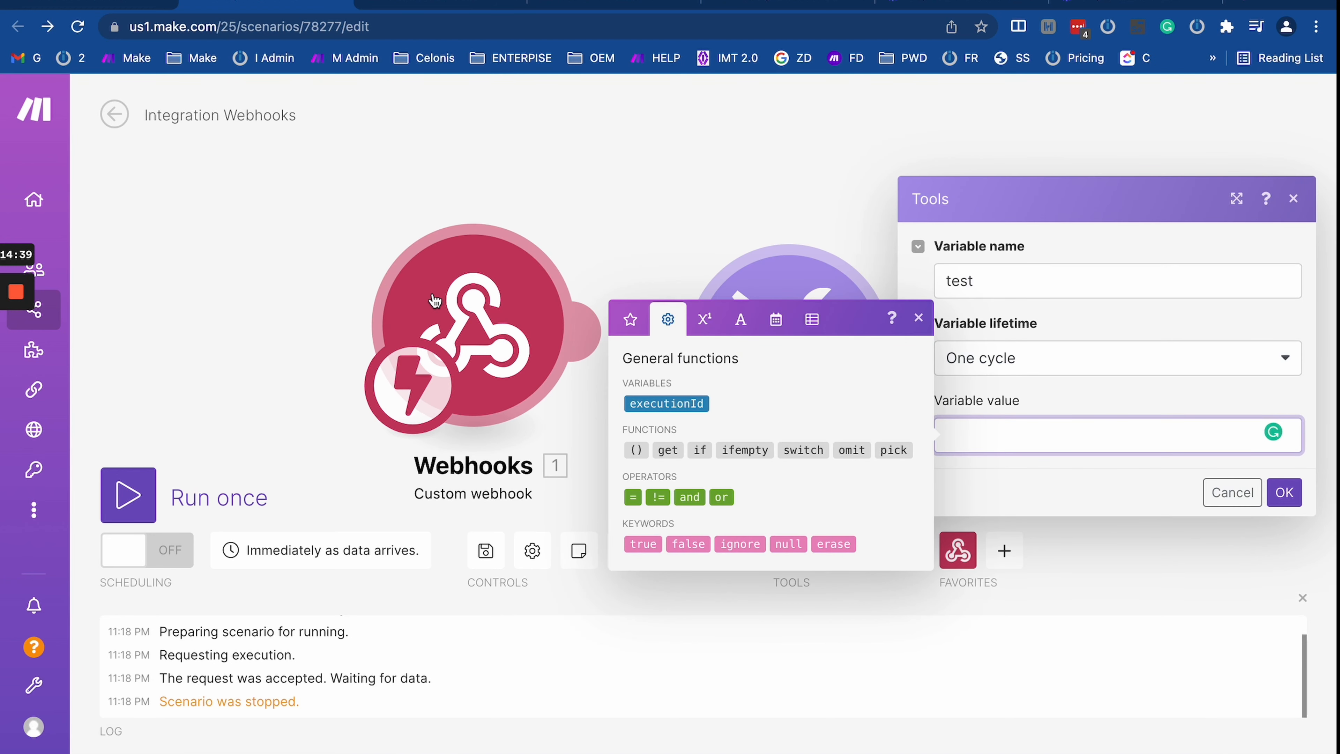
left_click_drag(441, 312, 395, 360)
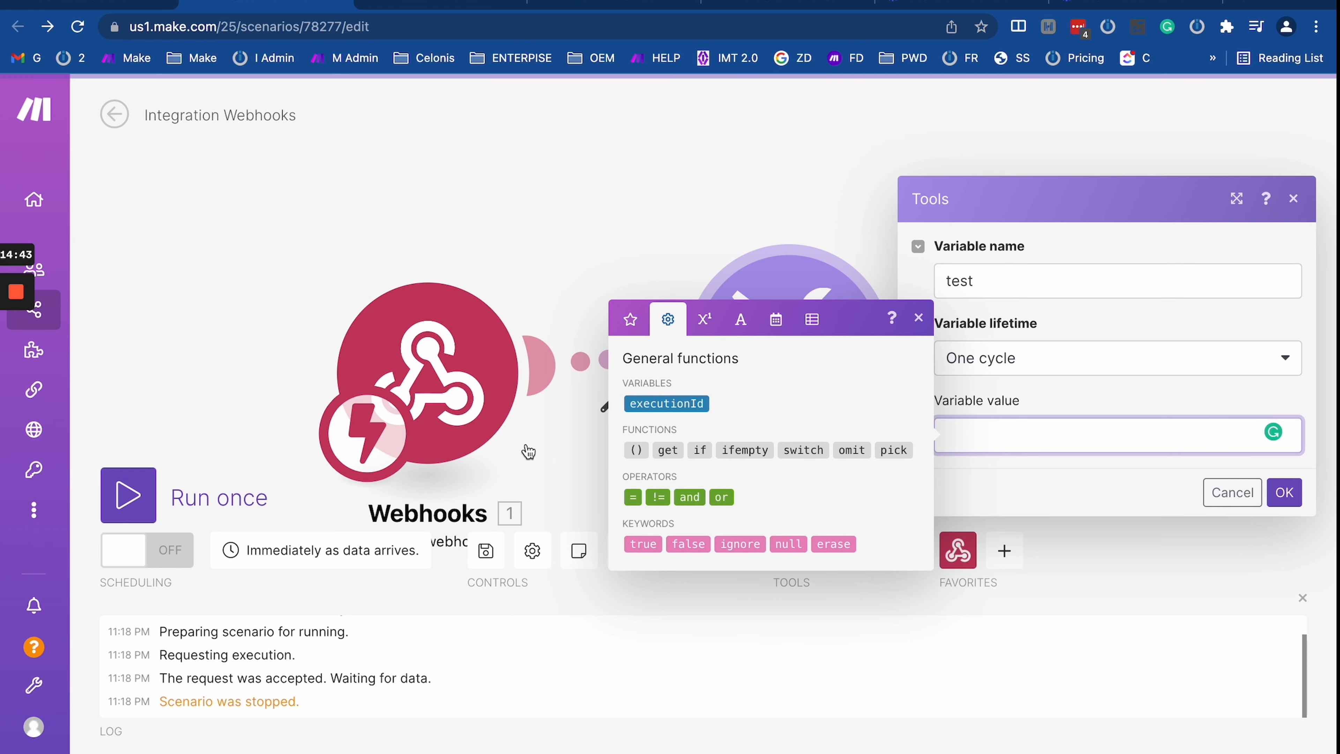
left_click(630, 319)
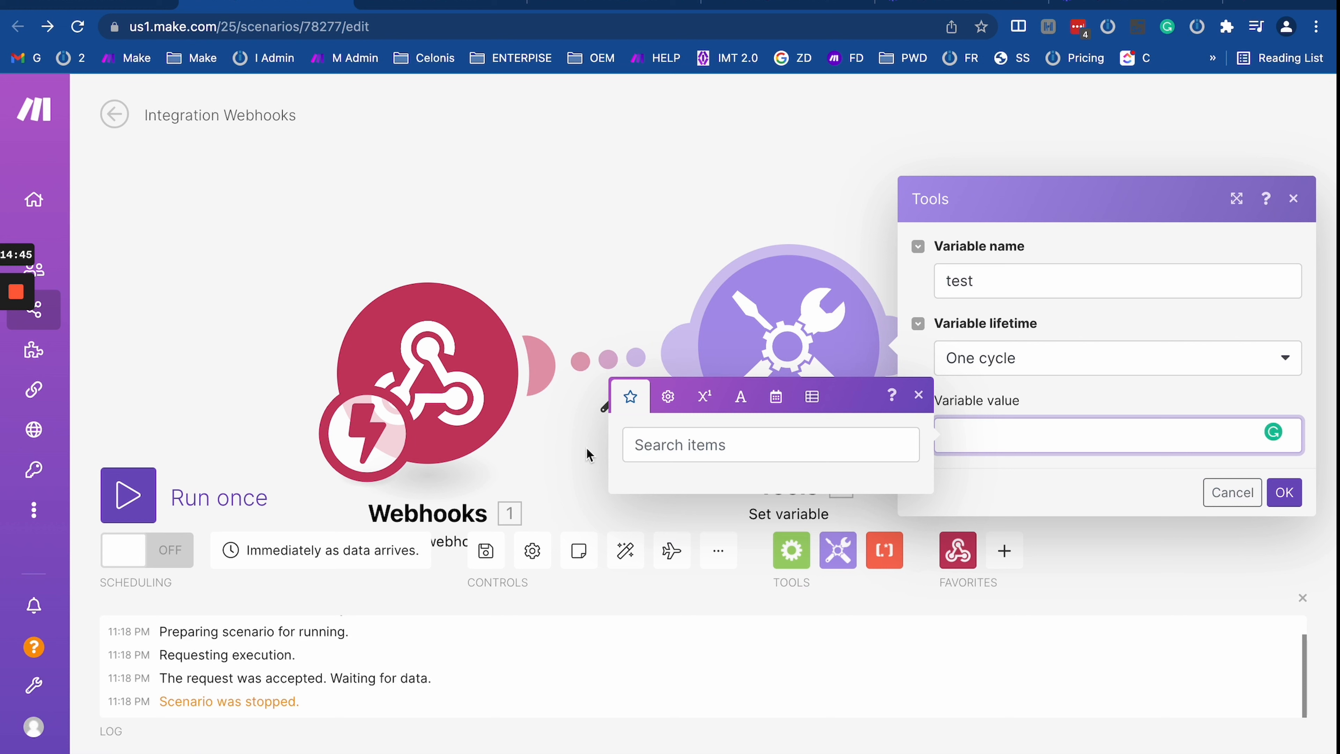
left_click(679, 447)
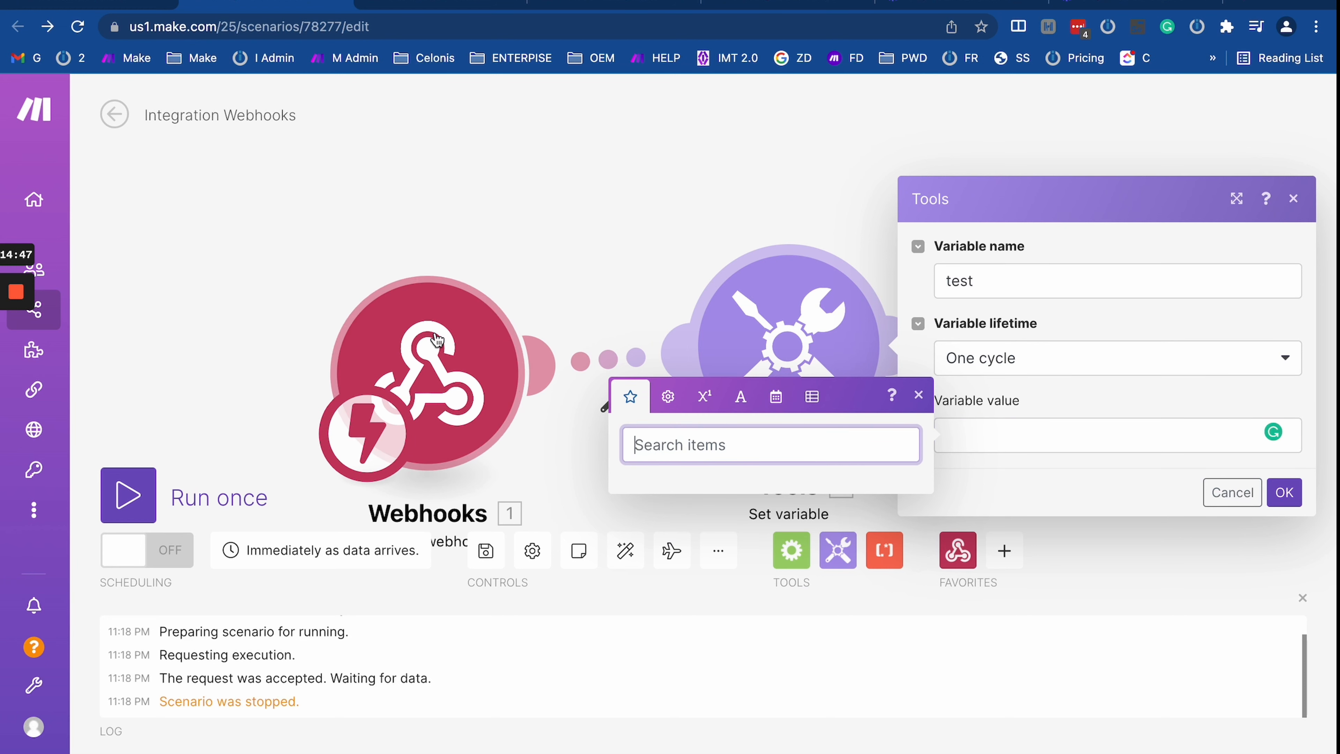
mouse_move(437, 338)
left_mouse_down()
mouse_move(385, 316)
mouse_move(420, 332)
left_mouse_up()
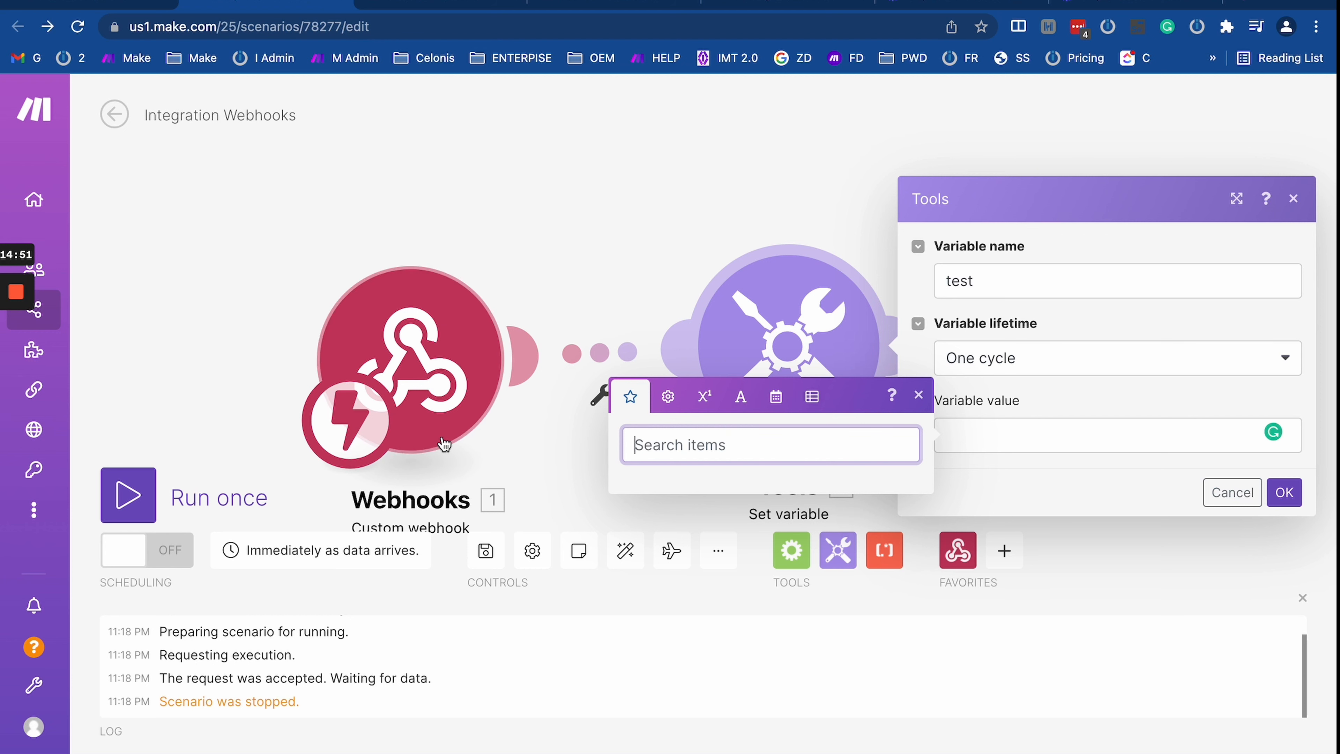
left_click(1063, 445)
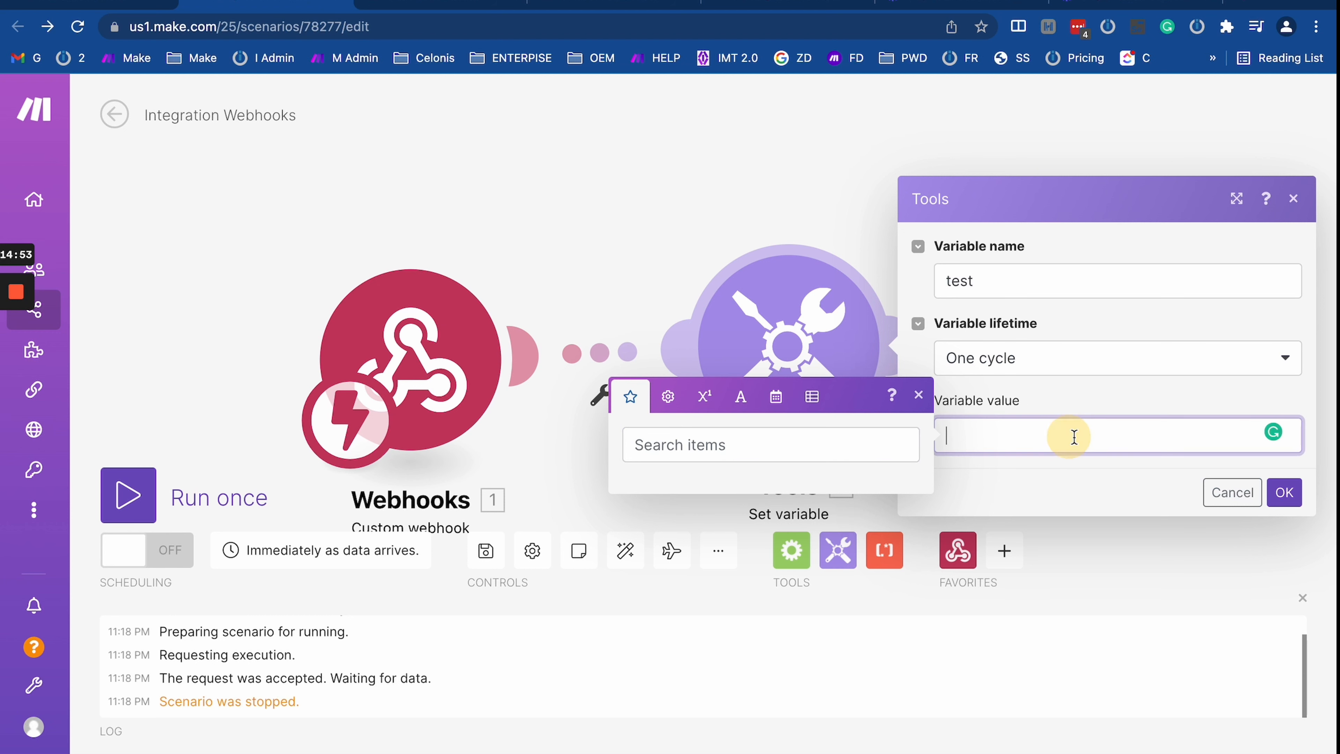
scroll(586, 338, "down", 1)
left_click(548, 444)
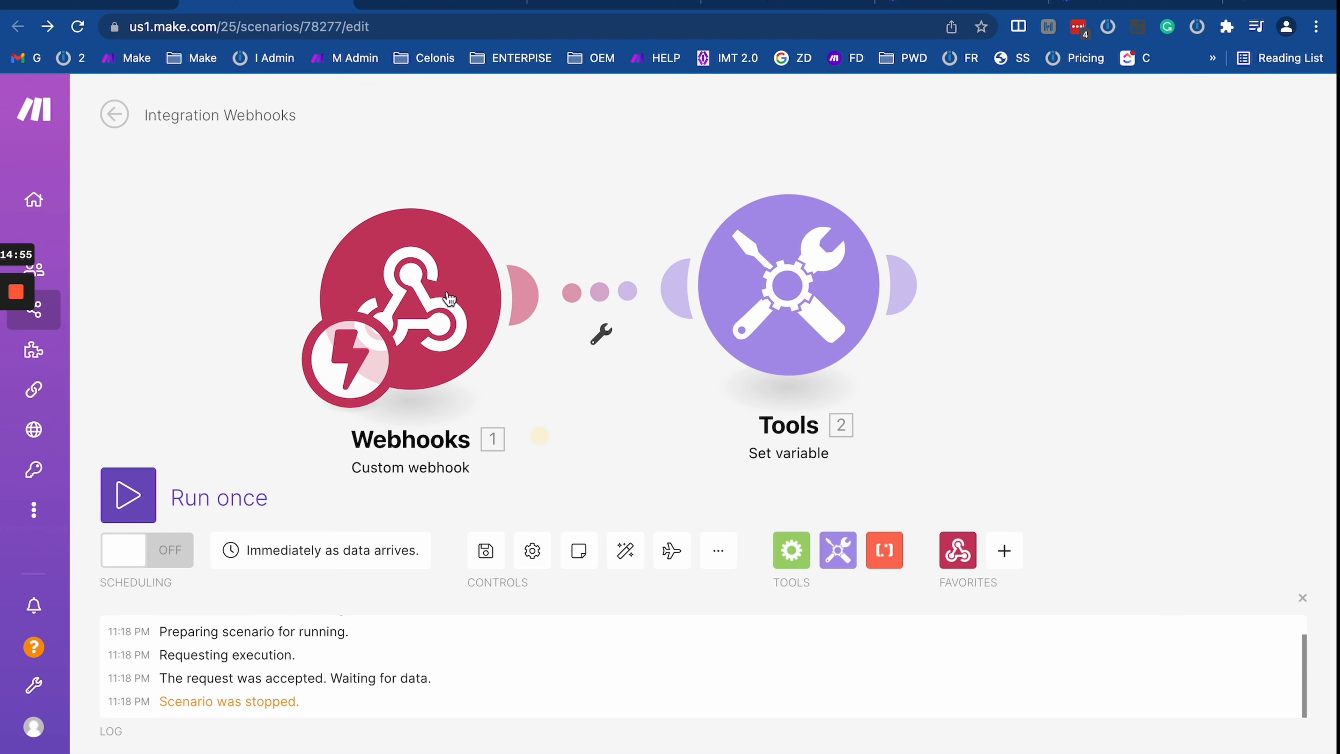
right_click(441, 308)
Step: Run only the Webhooks module and dismiss the queue prompt
left_click(464, 330)
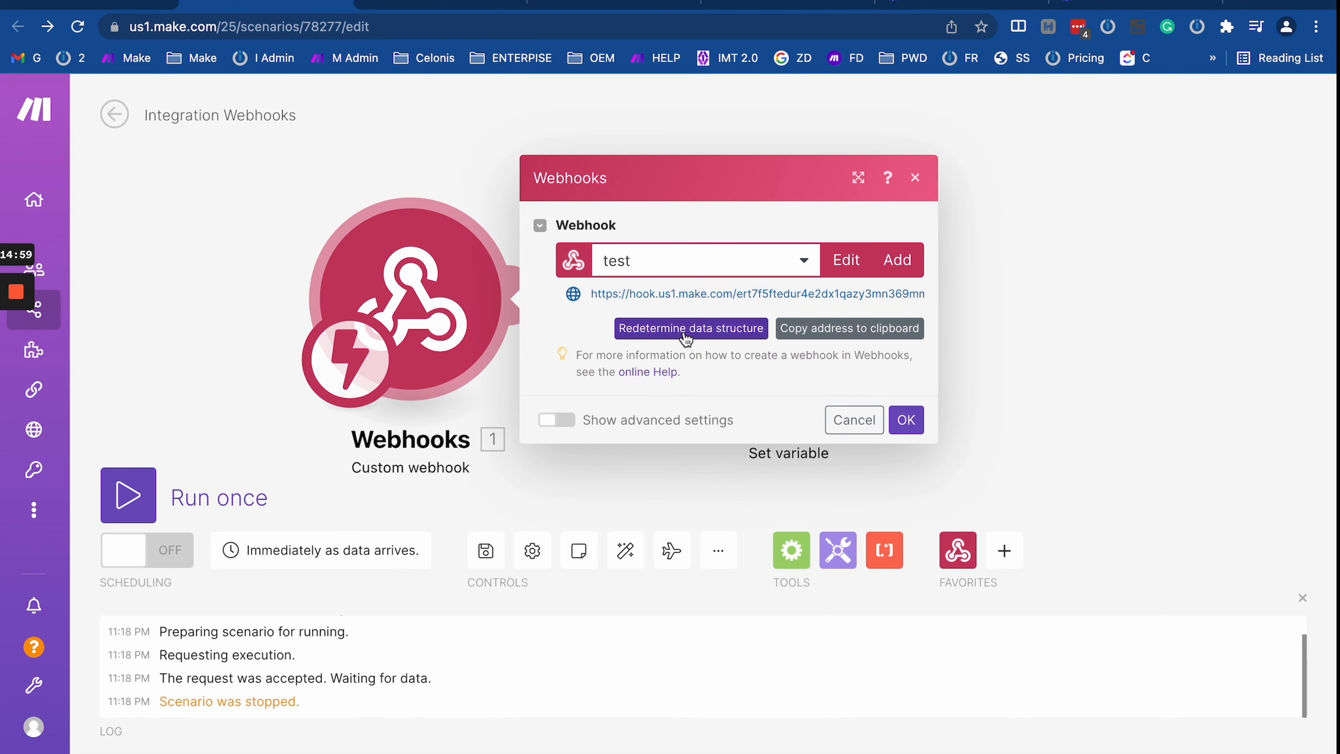
left_click(720, 489)
right_click(422, 283)
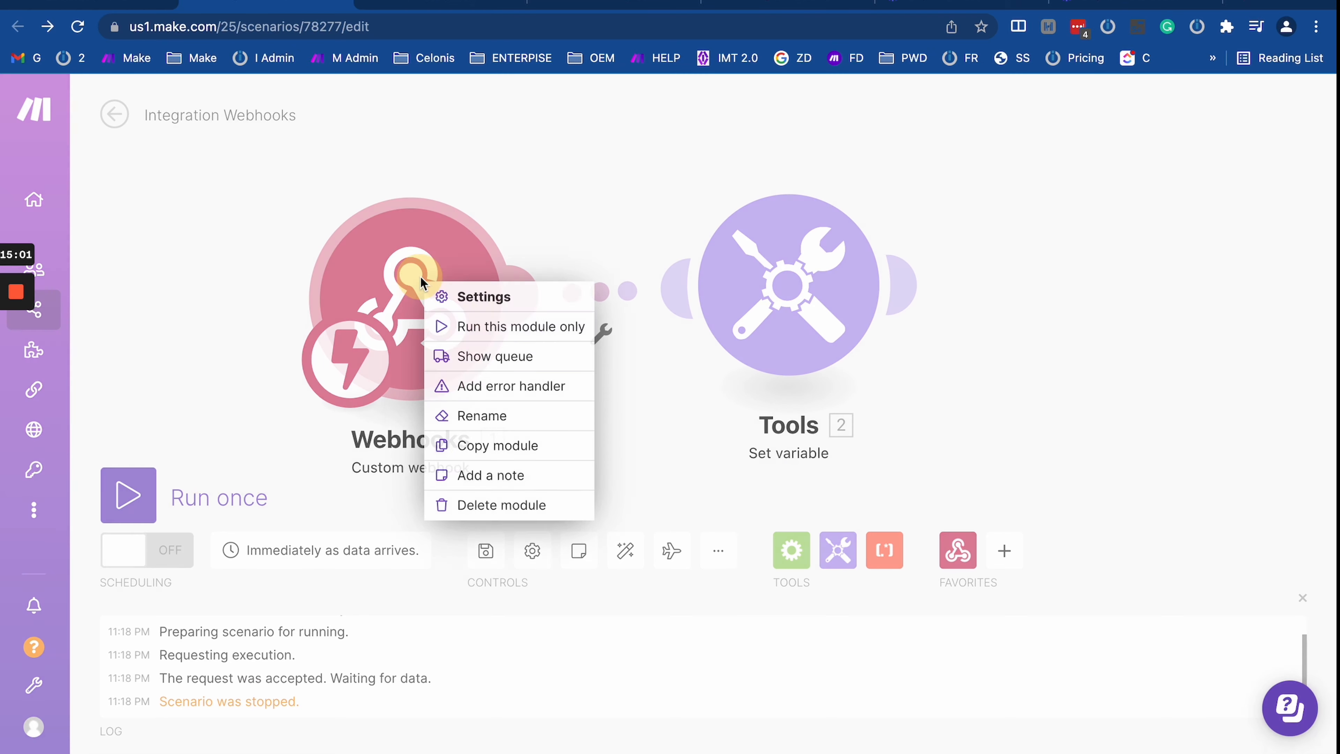
left_click(513, 330)
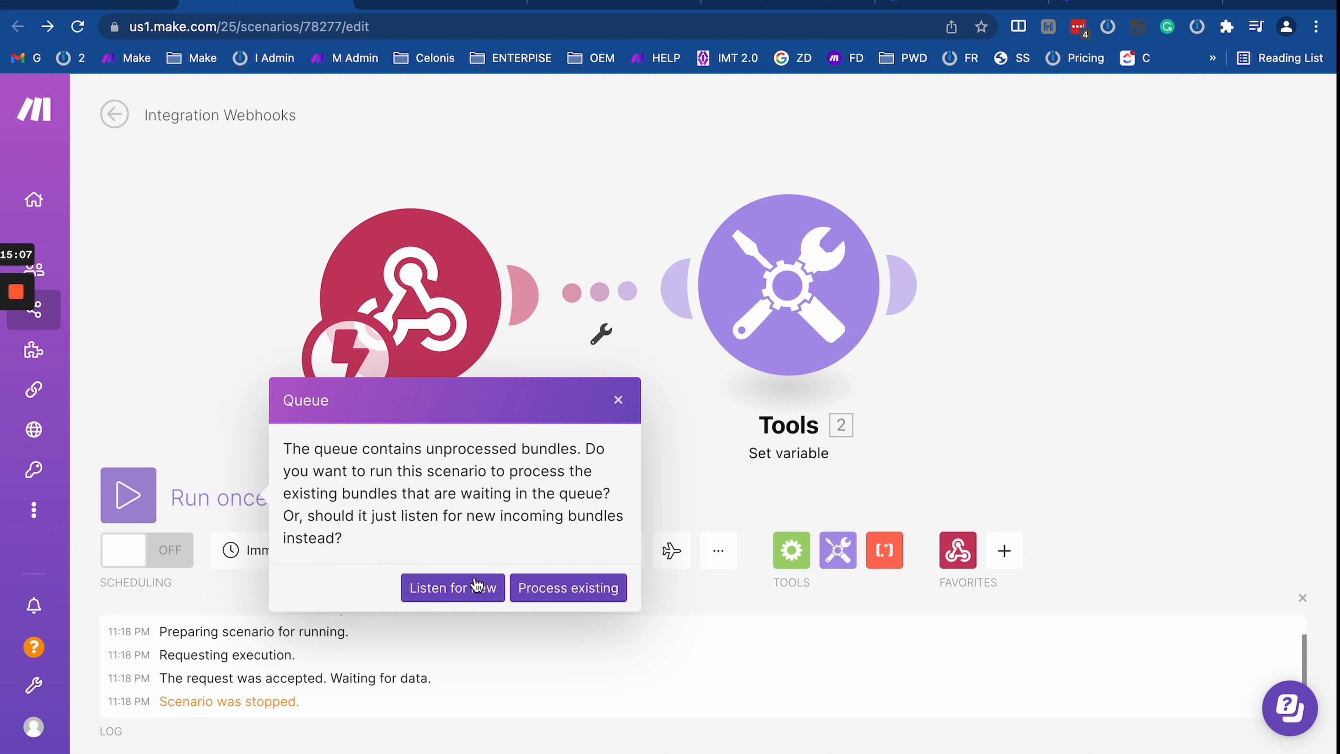
left_click(621, 403)
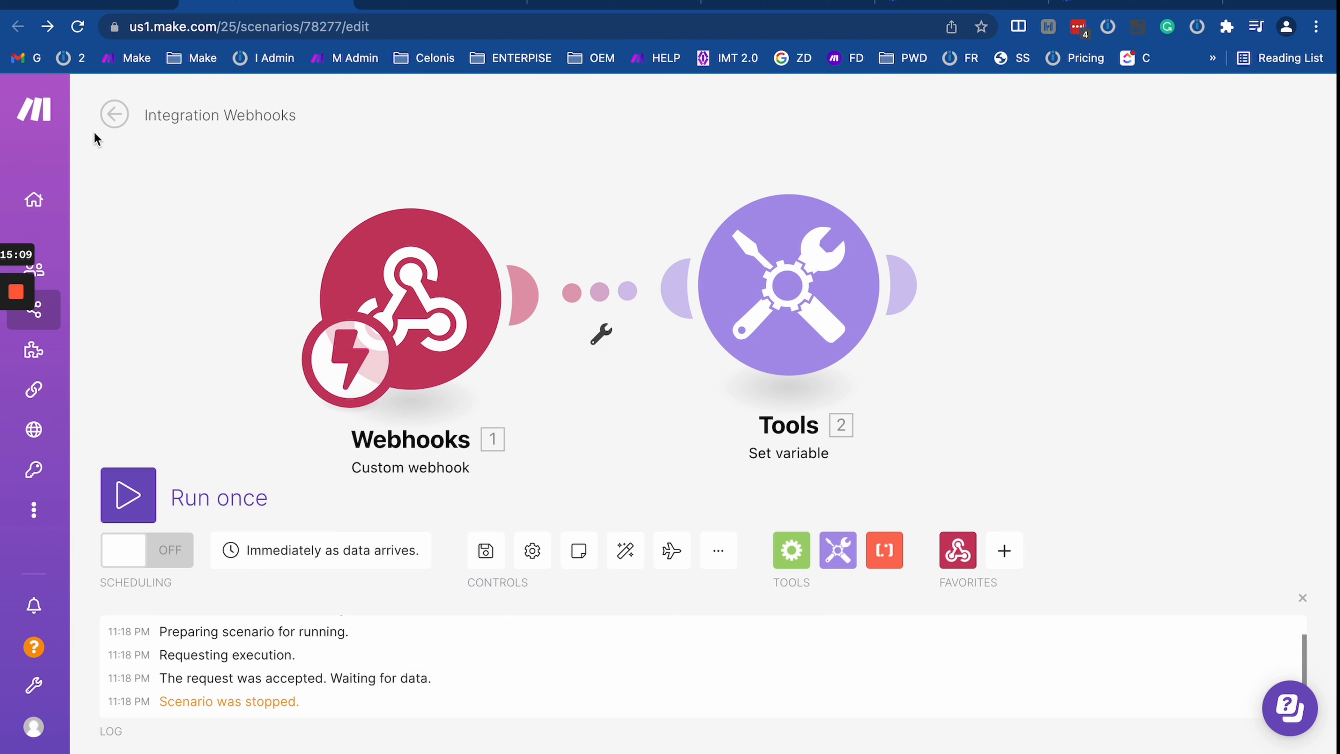
Step: Leave the scenario editor, discarding the unsaved changes
left_click(118, 114)
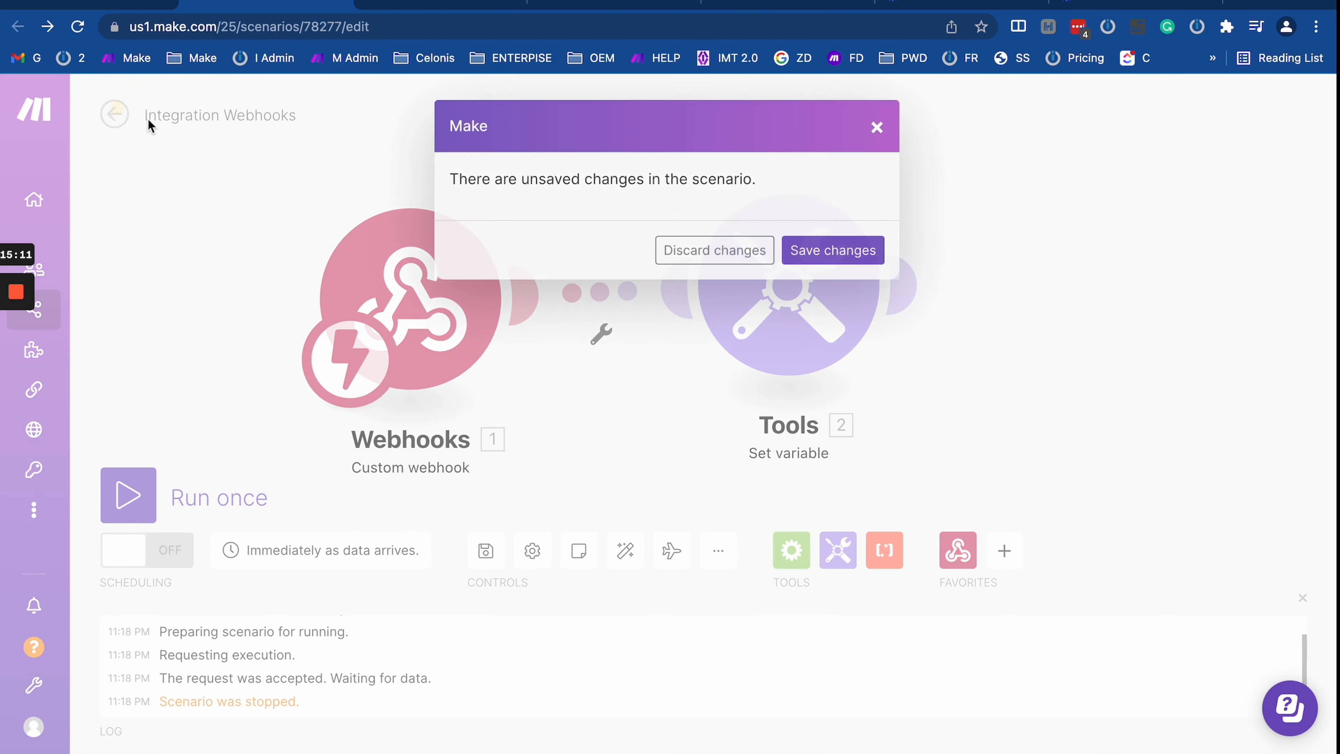
left_click(678, 250)
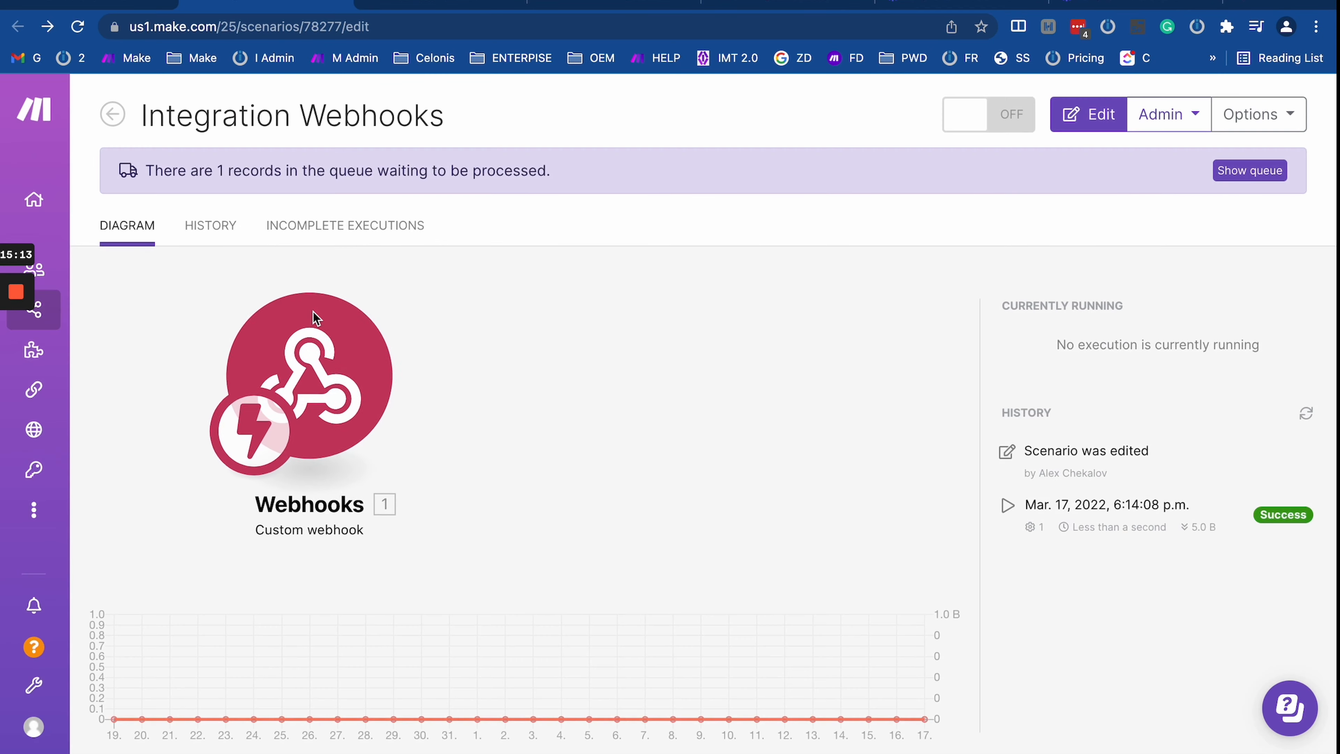
key("shift+super+v")
Step: Recheck the webhook settings, then open the test webhook's queue of one waiting record
left_click(361, 263)
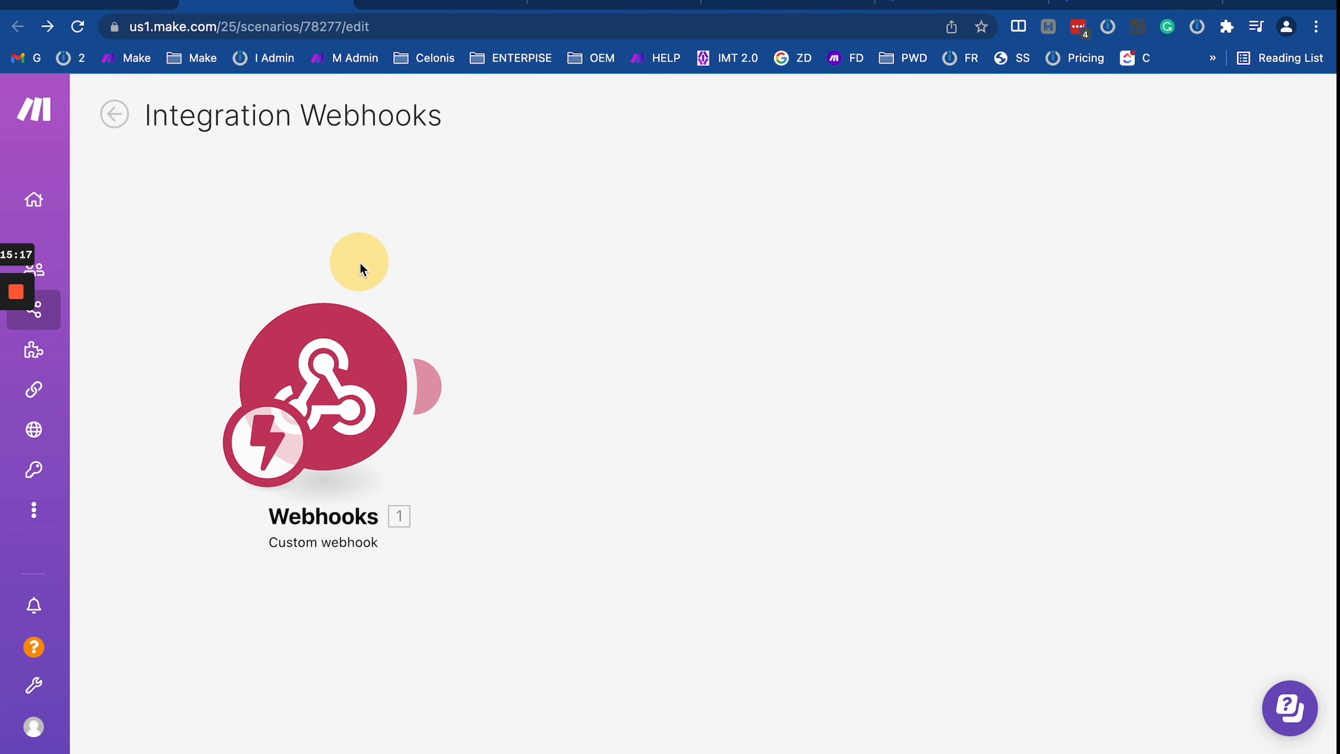
left_click(443, 293)
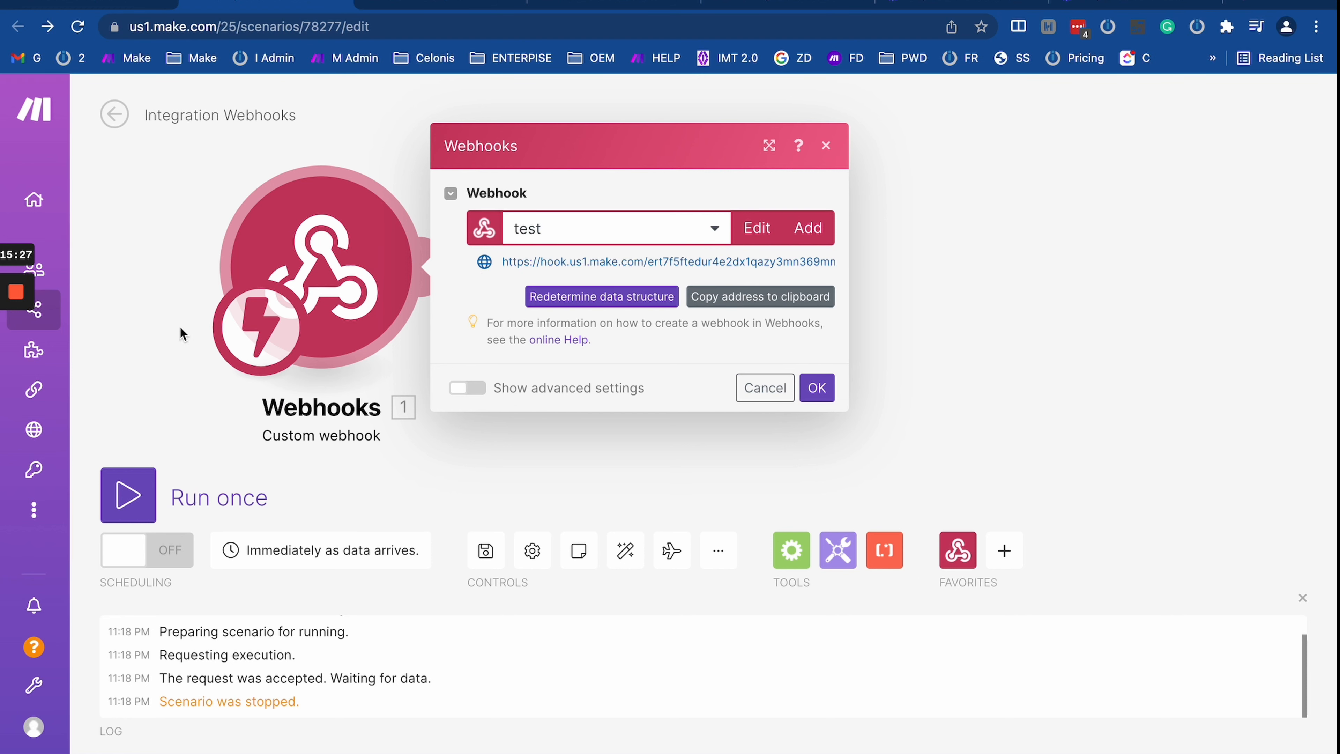
left_click(195, 186)
left_click(114, 114)
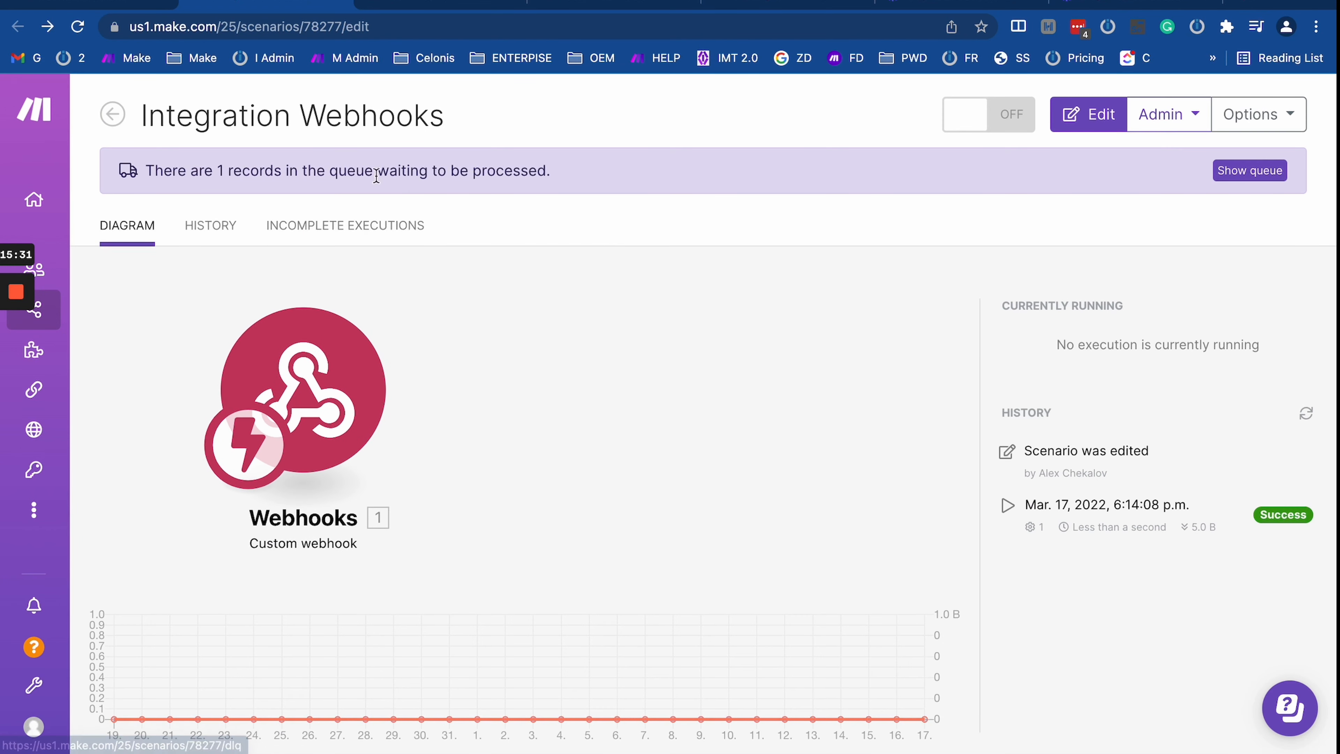
left_click_drag(156, 164, 718, 170)
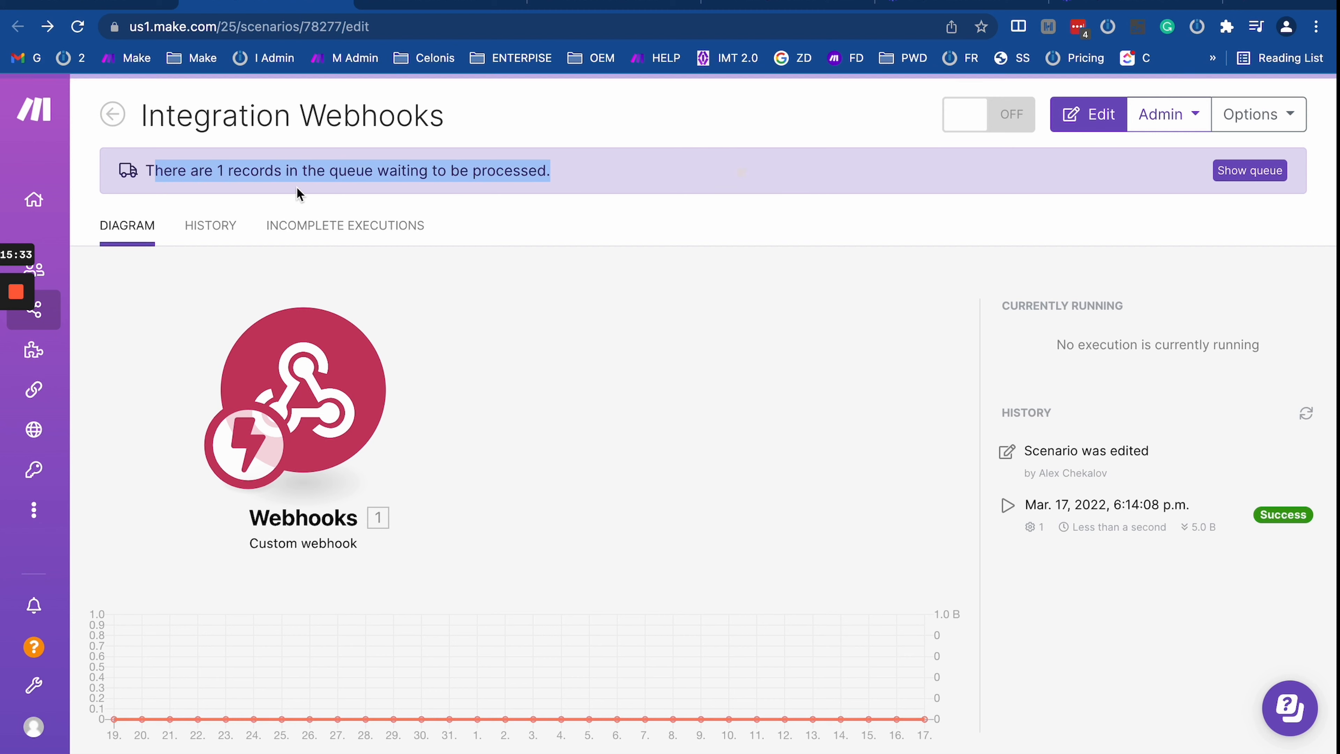
left_click(542, 369)
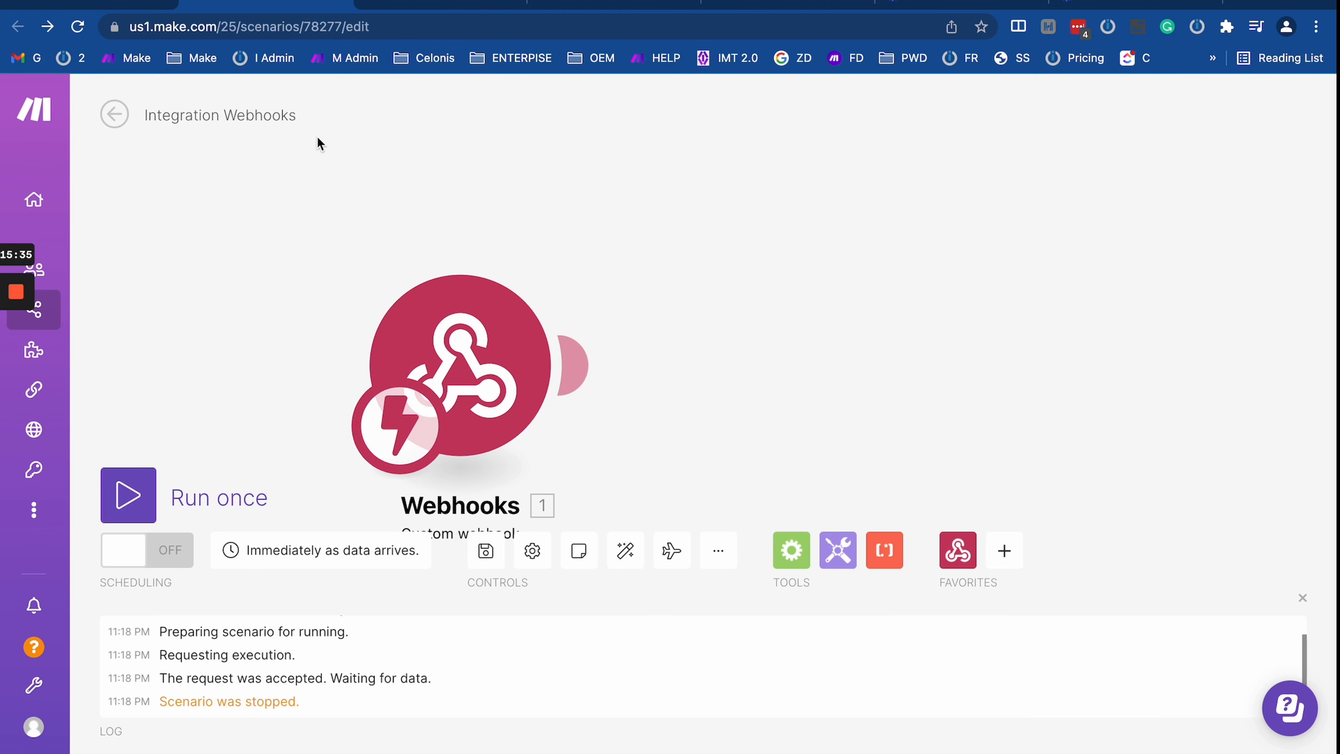
left_click(112, 113)
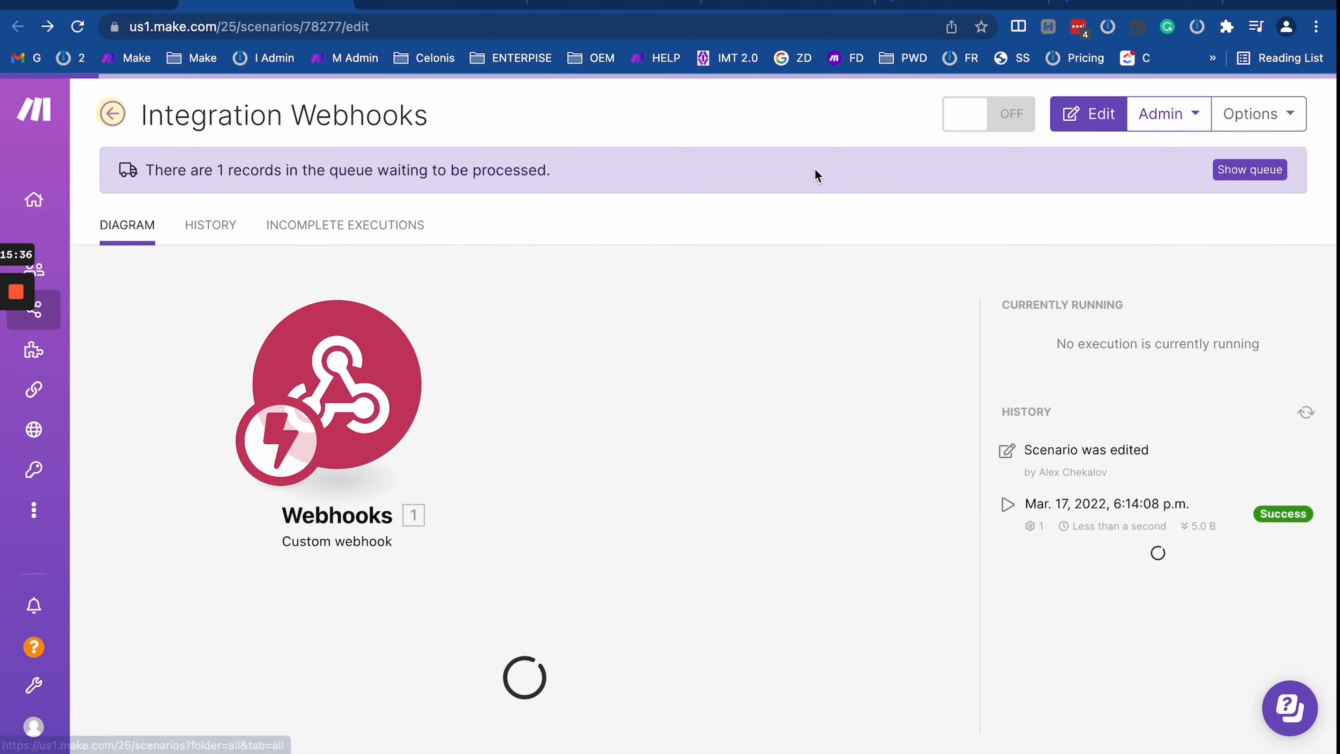
left_click(1249, 169)
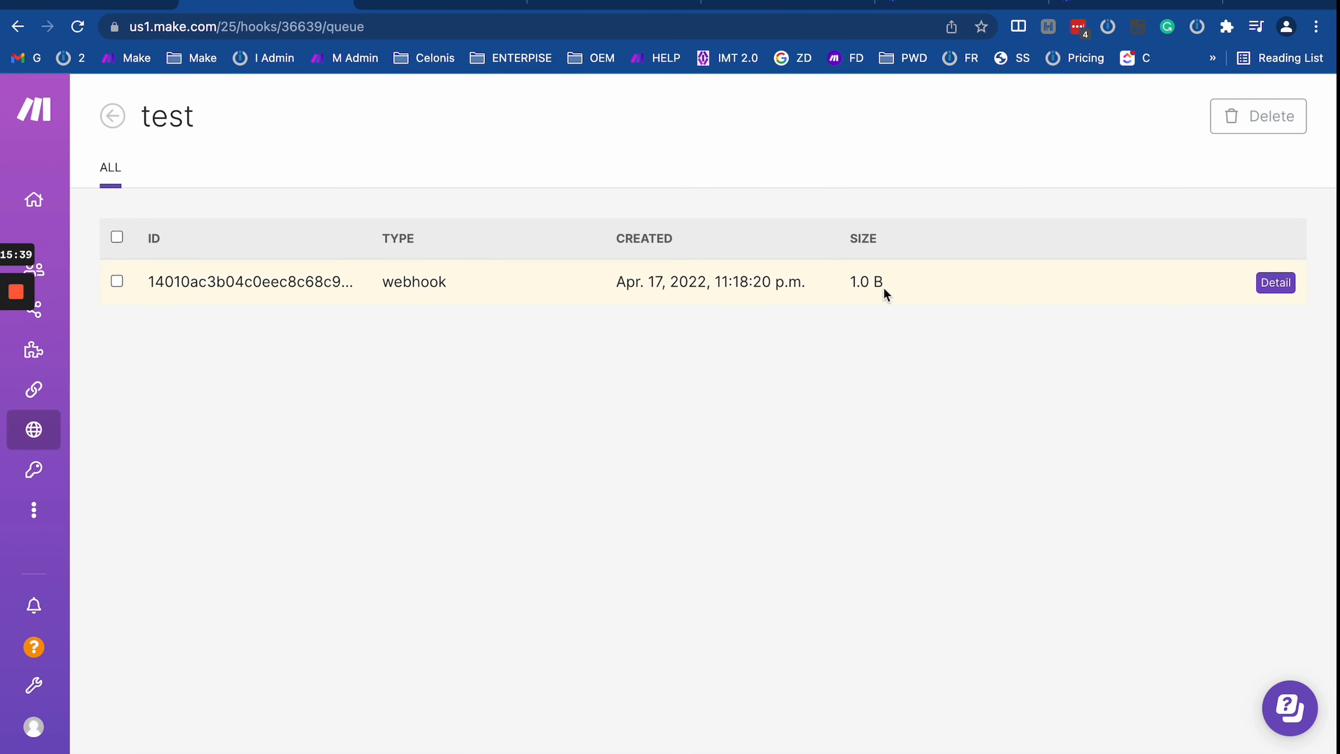
left_click_drag(165, 278, 917, 288)
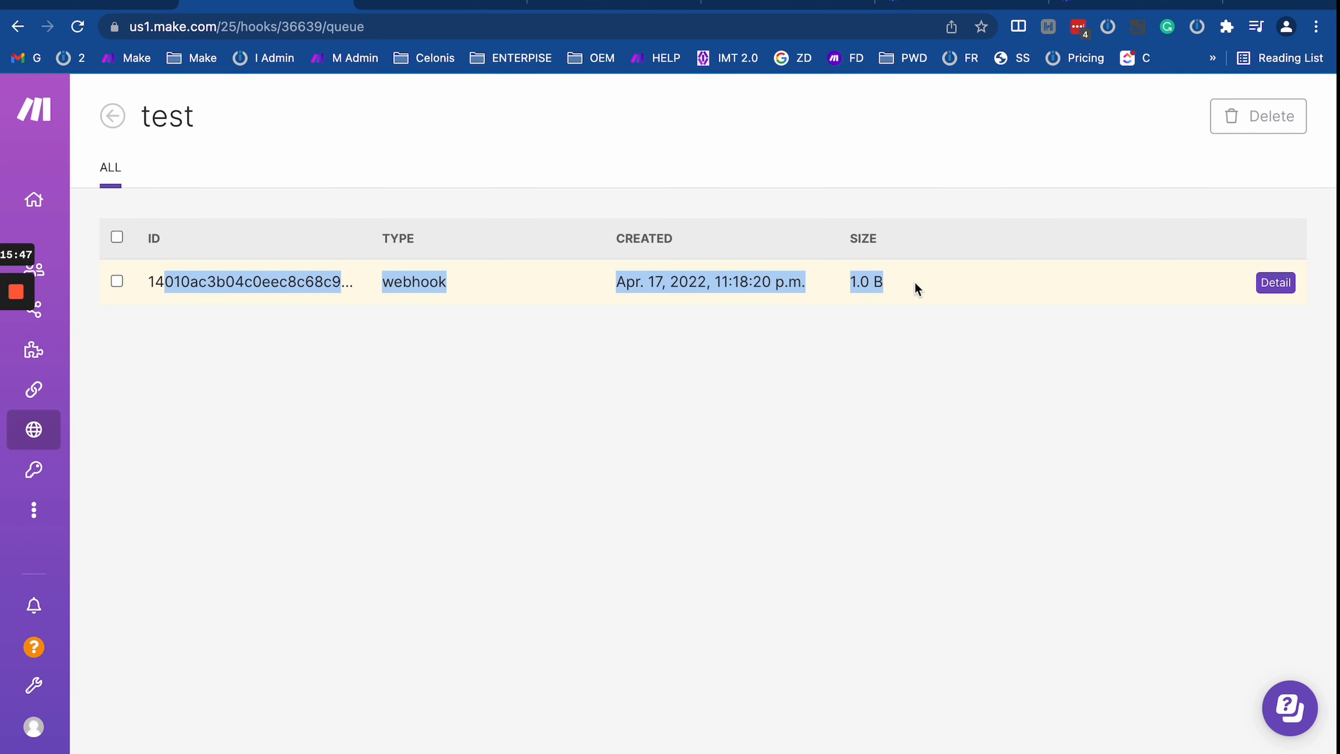
left_click_drag(963, 278, 211, 274)
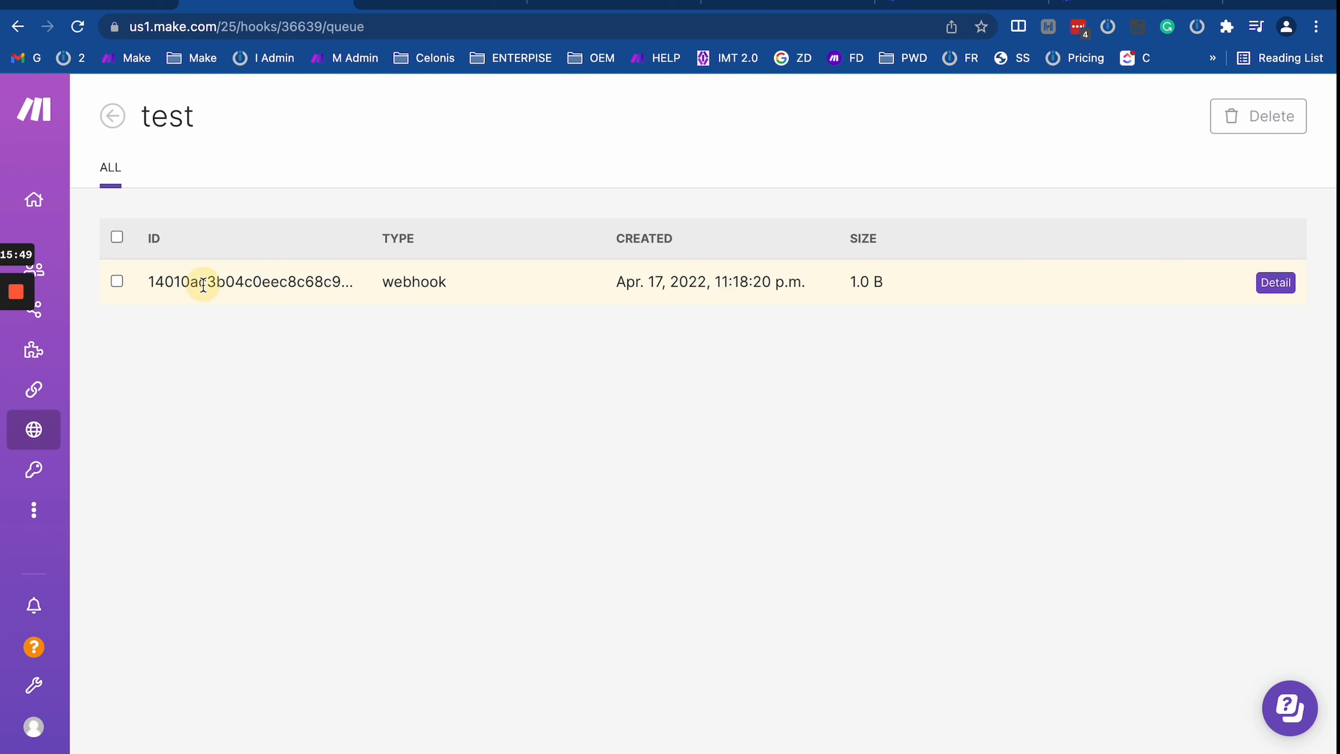
double_click(203, 282)
left_click(1274, 282)
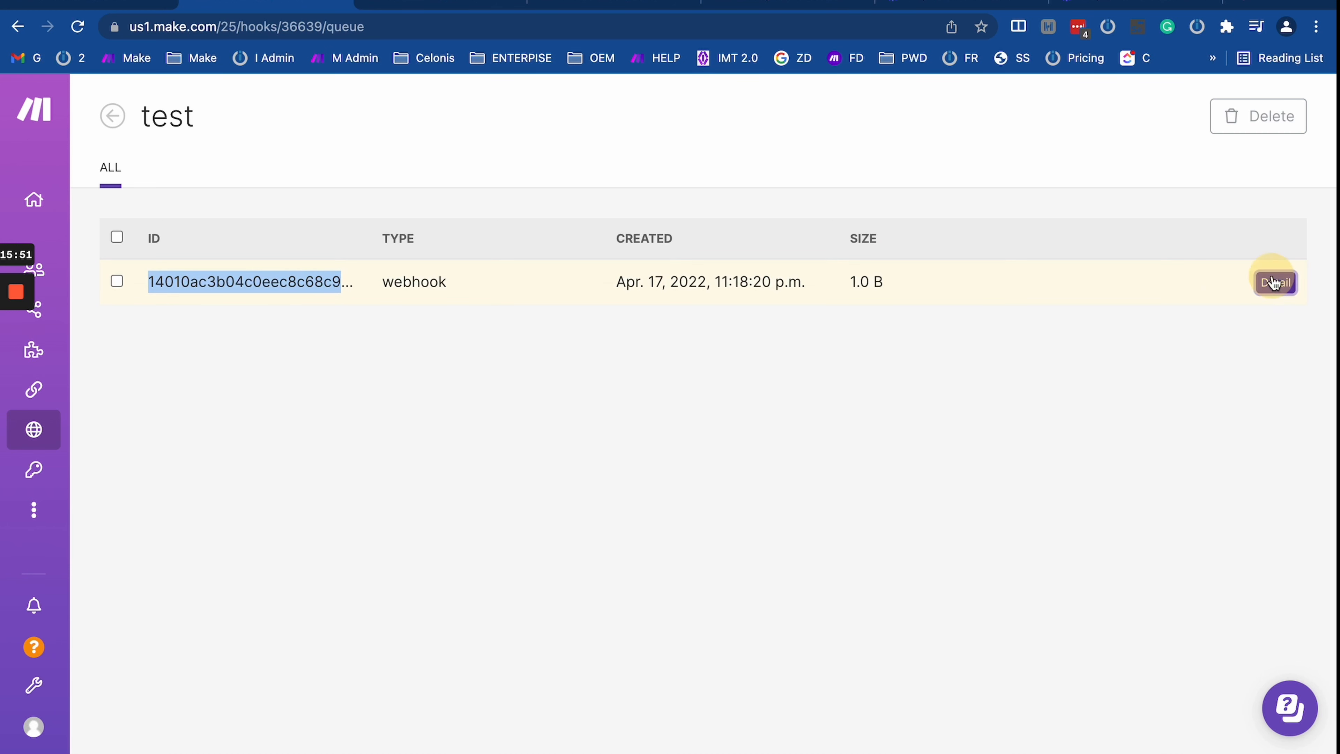
left_click_drag(853, 326, 1099, 370)
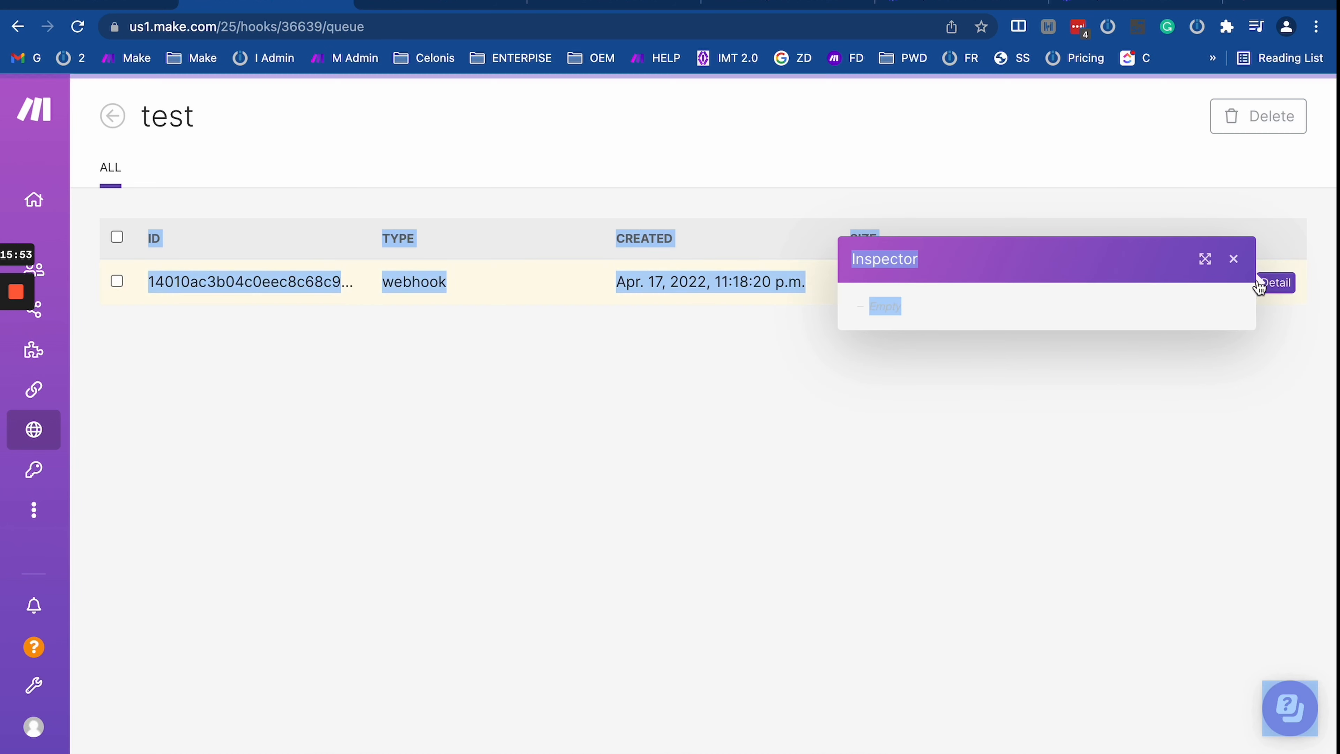
left_click(1234, 260)
left_click(117, 114)
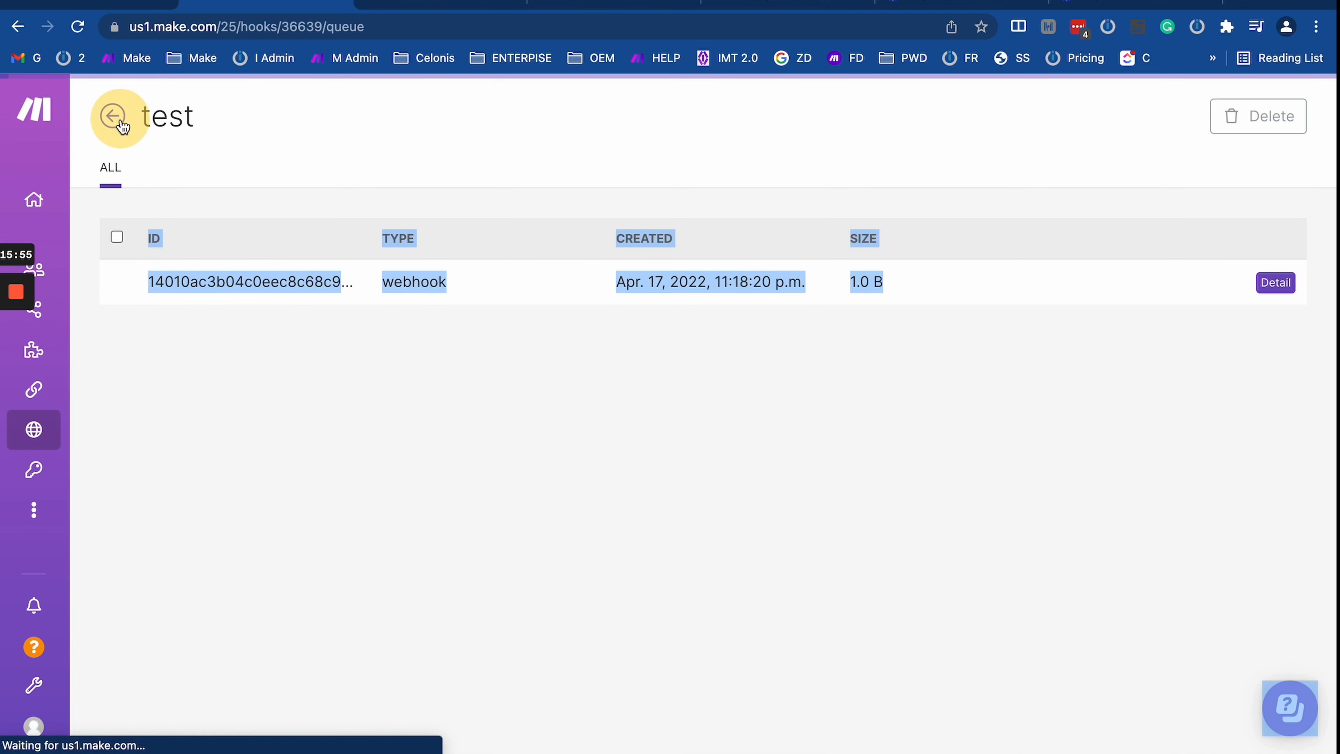
left_click(18, 26)
left_click(19, 28)
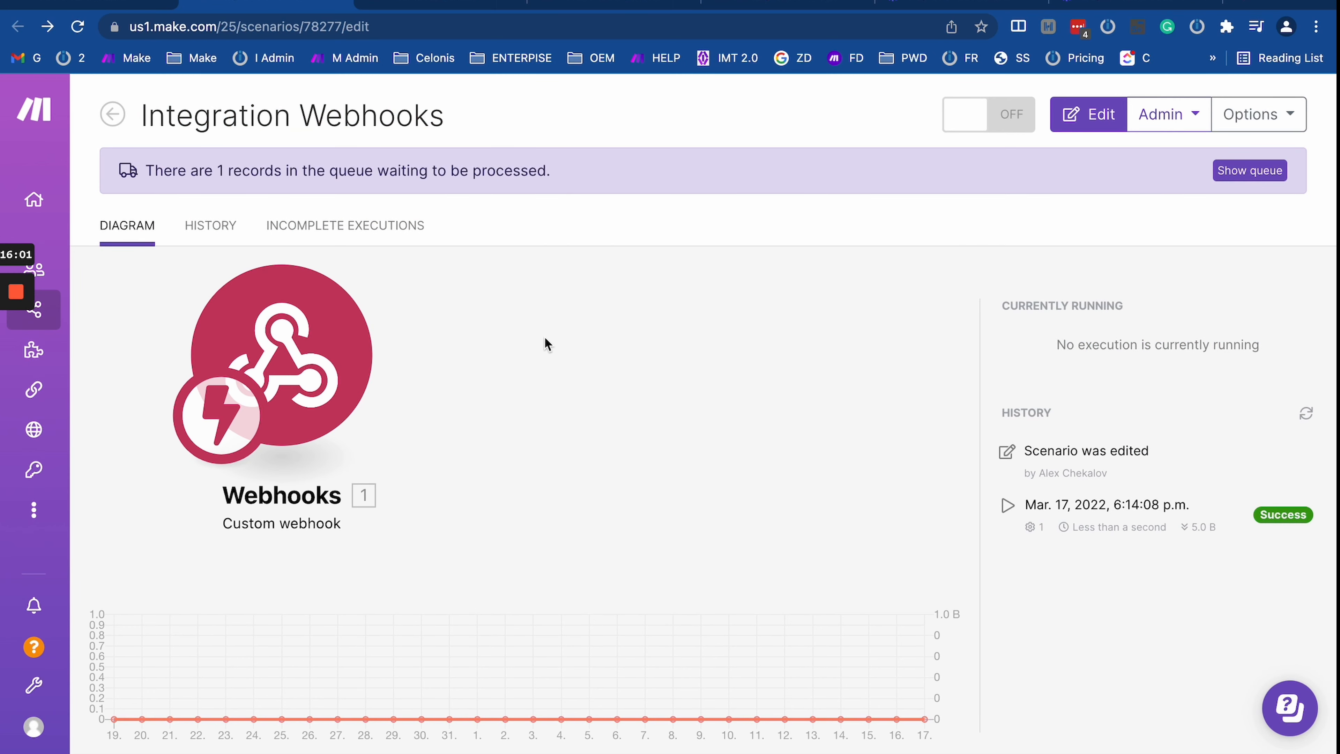
left_click(125, 125)
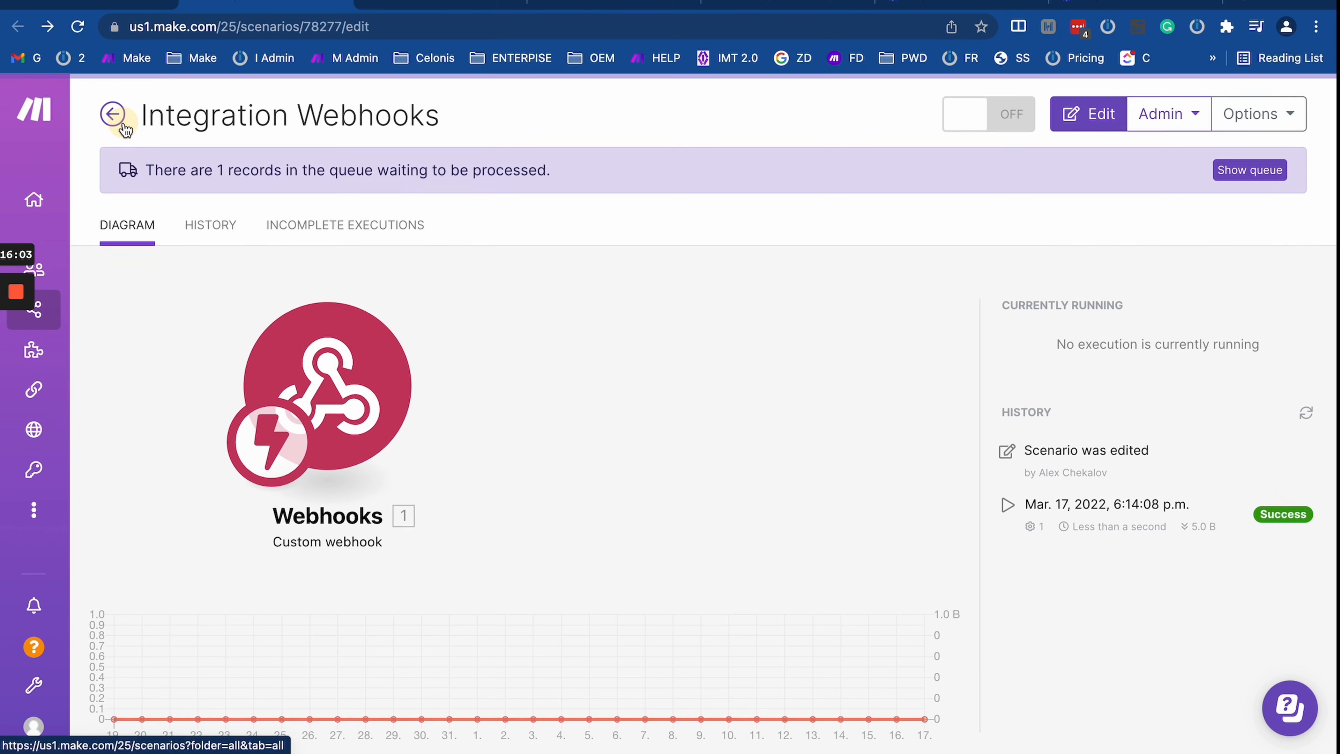
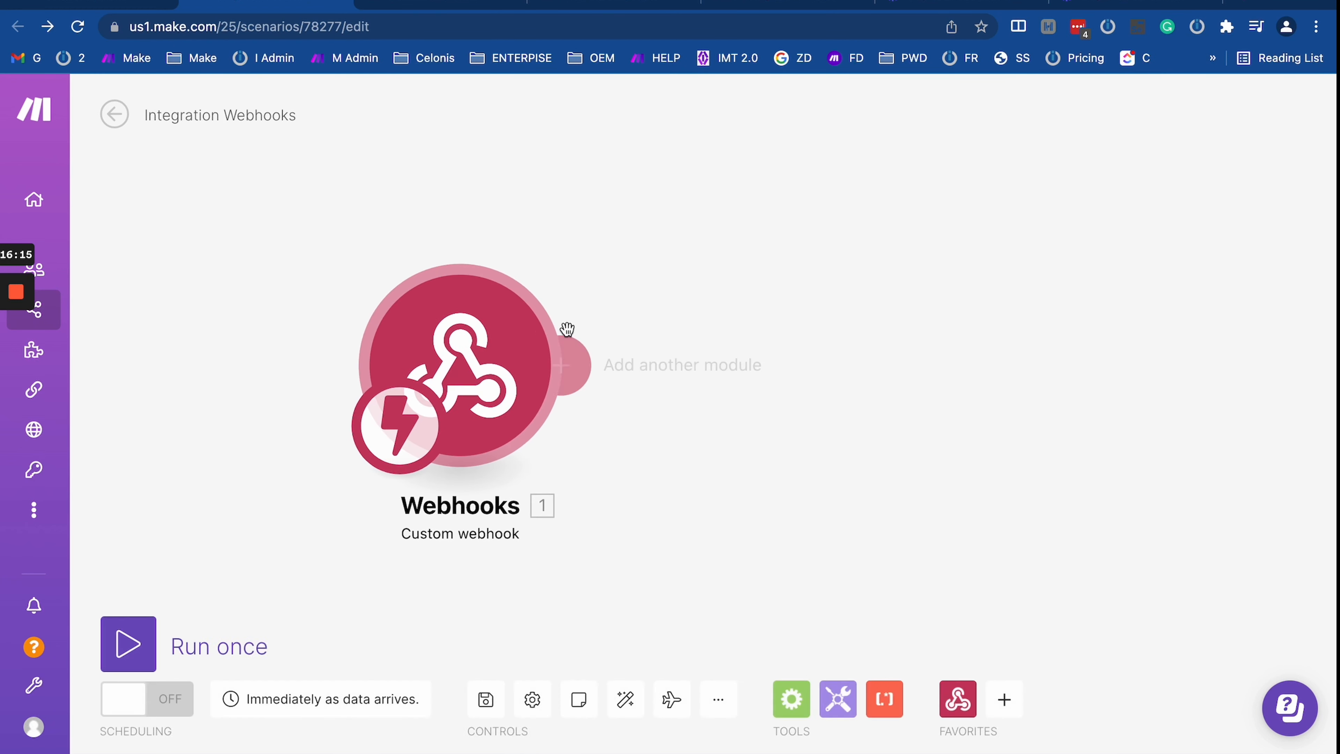
Step: Look over the webhook's settings and queued record again, then return to the Integration Webhooks editor
left_click(468, 351)
left_click(353, 263)
left_click(110, 116)
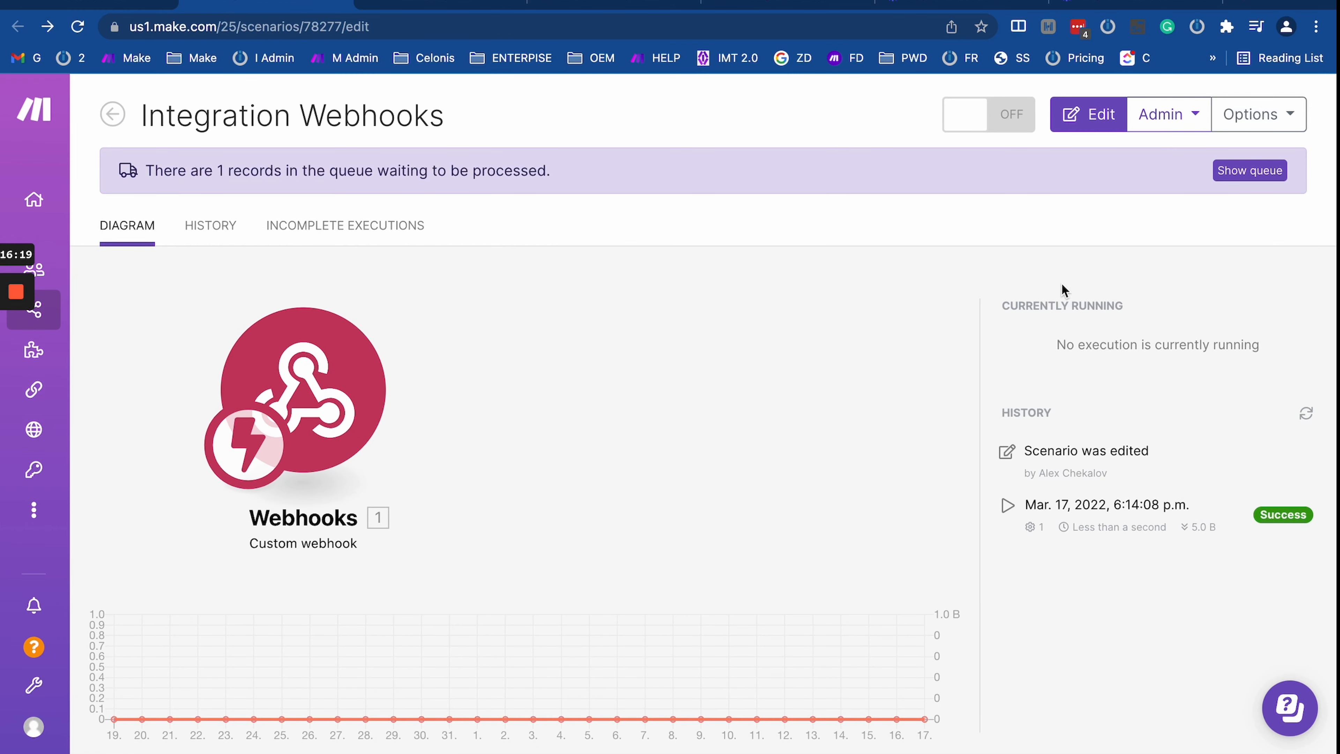
left_click(1248, 170)
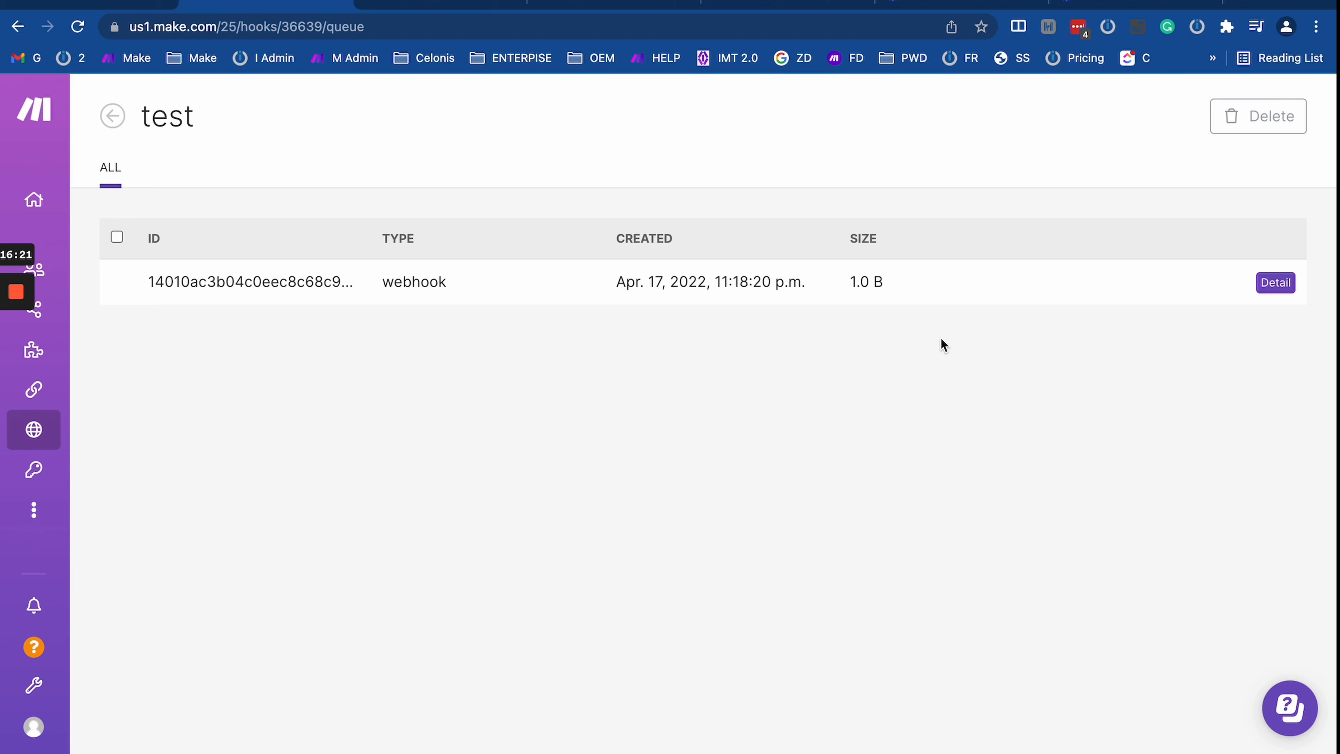
left_click(113, 116)
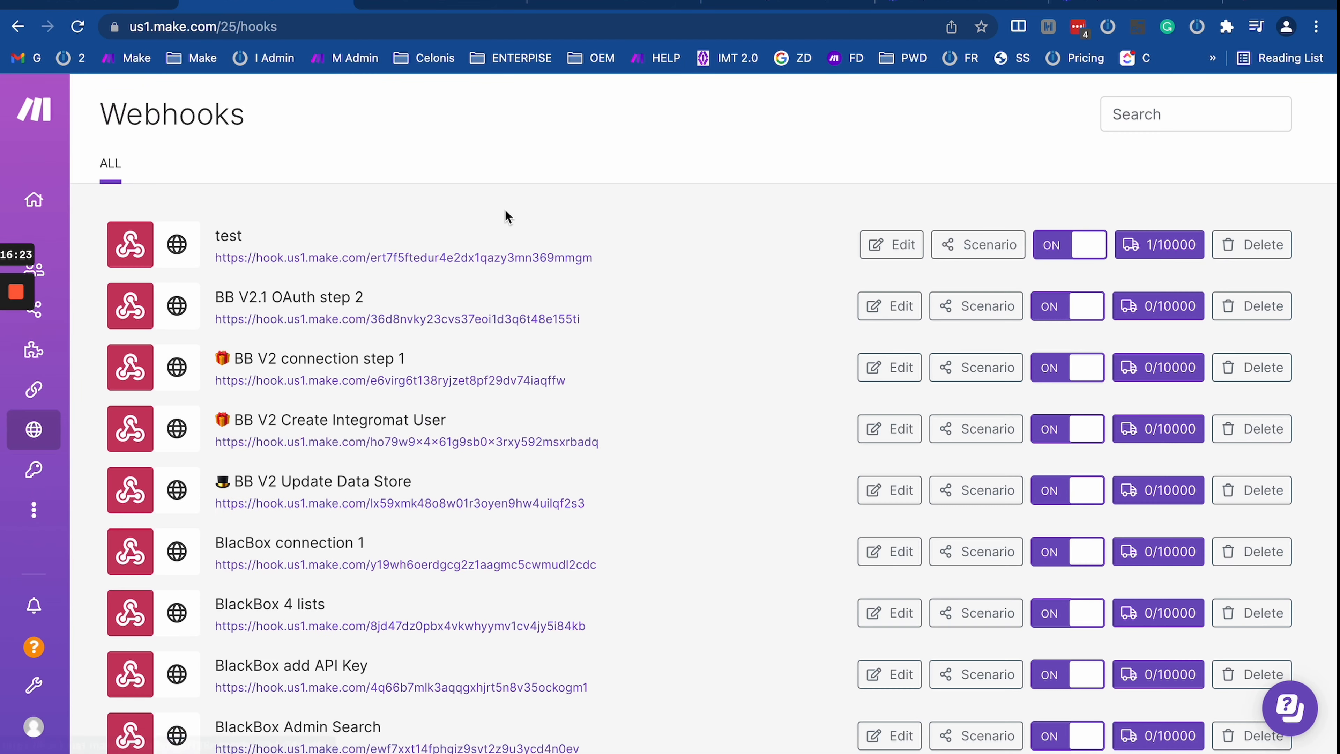
left_click(17, 26)
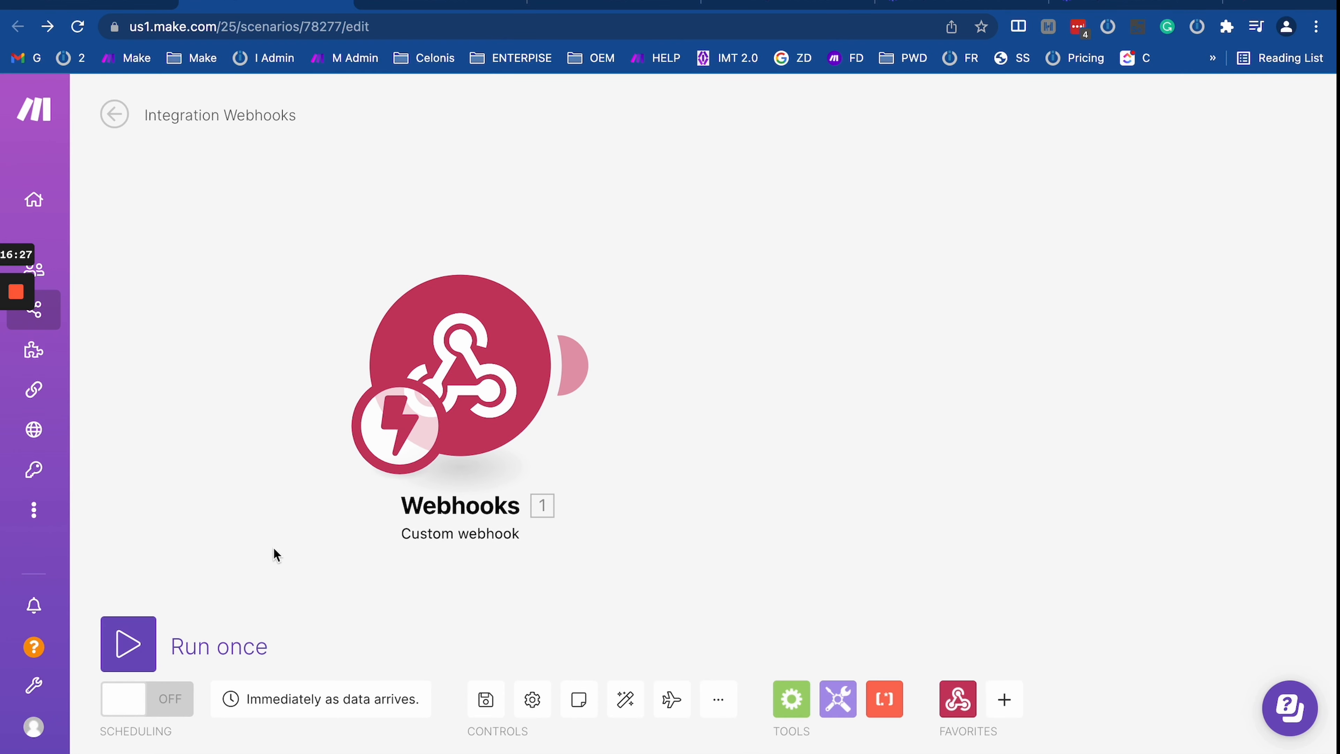
Step: Run once on the existing queued bundle, inspect Bundle 1's output, then run once again
left_click(141, 630)
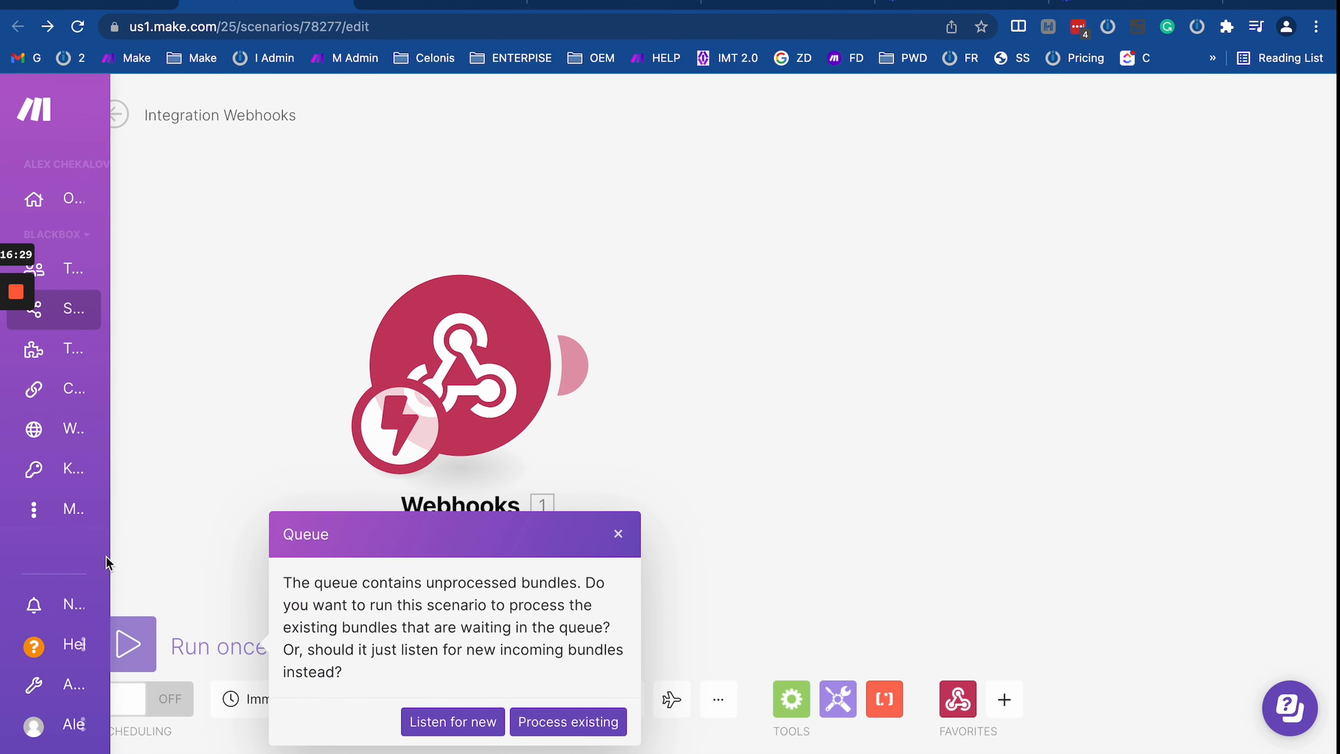
left_click_drag(217, 431, 258, 411)
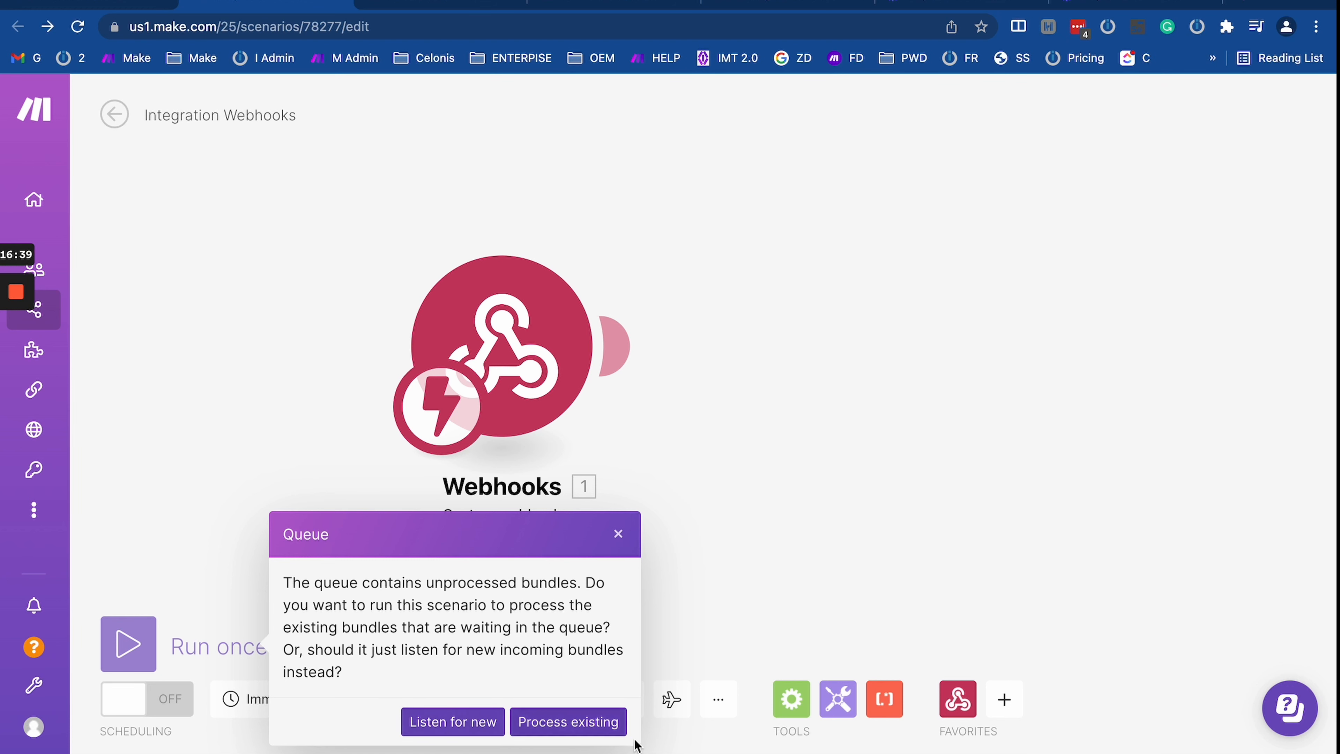
left_click(571, 731)
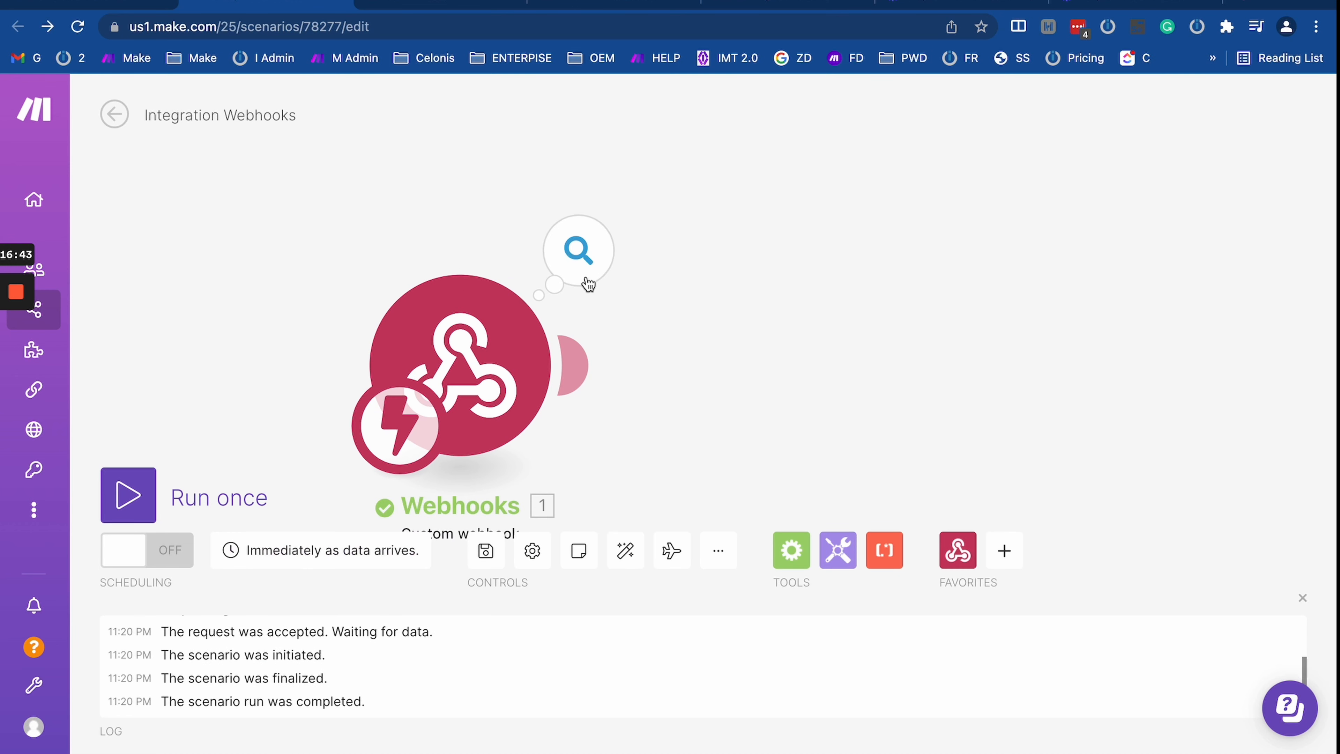
left_click(587, 280)
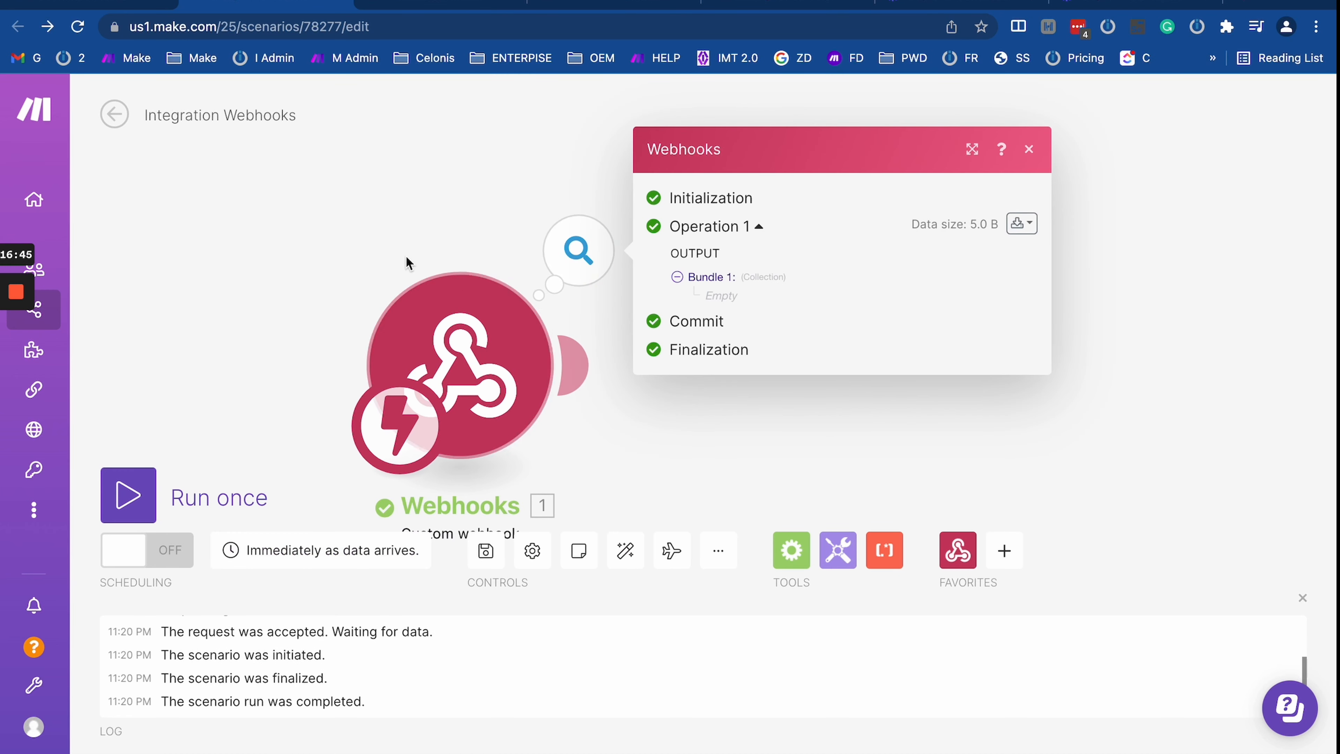
left_click_drag(308, 265, 293, 182)
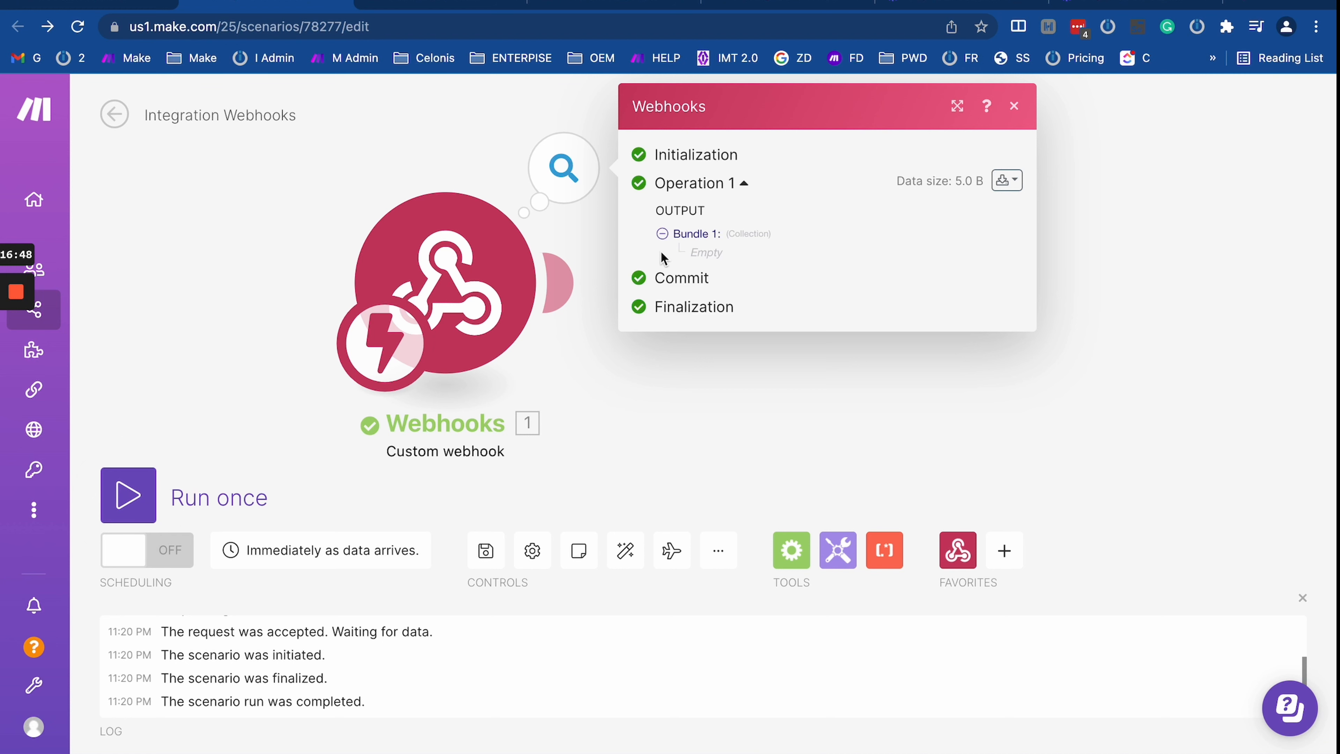
left_click(134, 486)
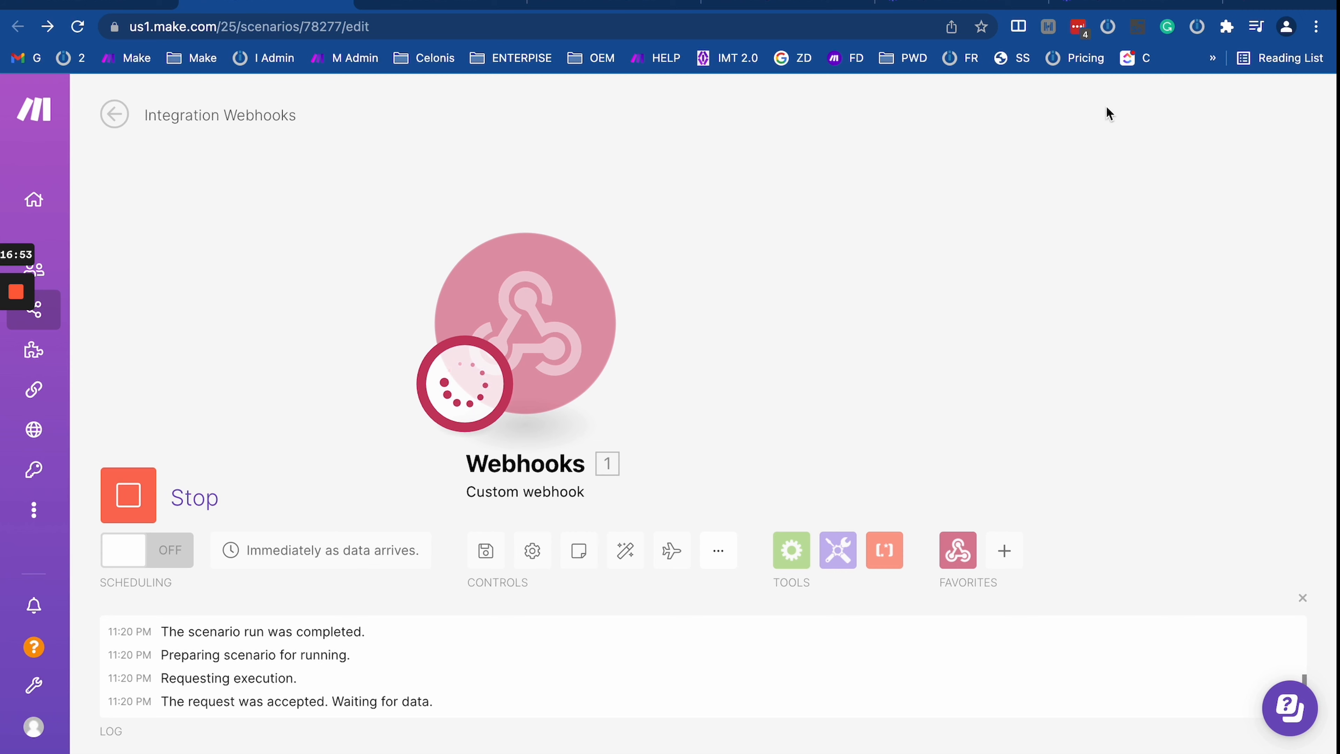
Step: In a new tab, paste the test webhook URL followed by a ?test=veve parameter
left_click(1259, 5)
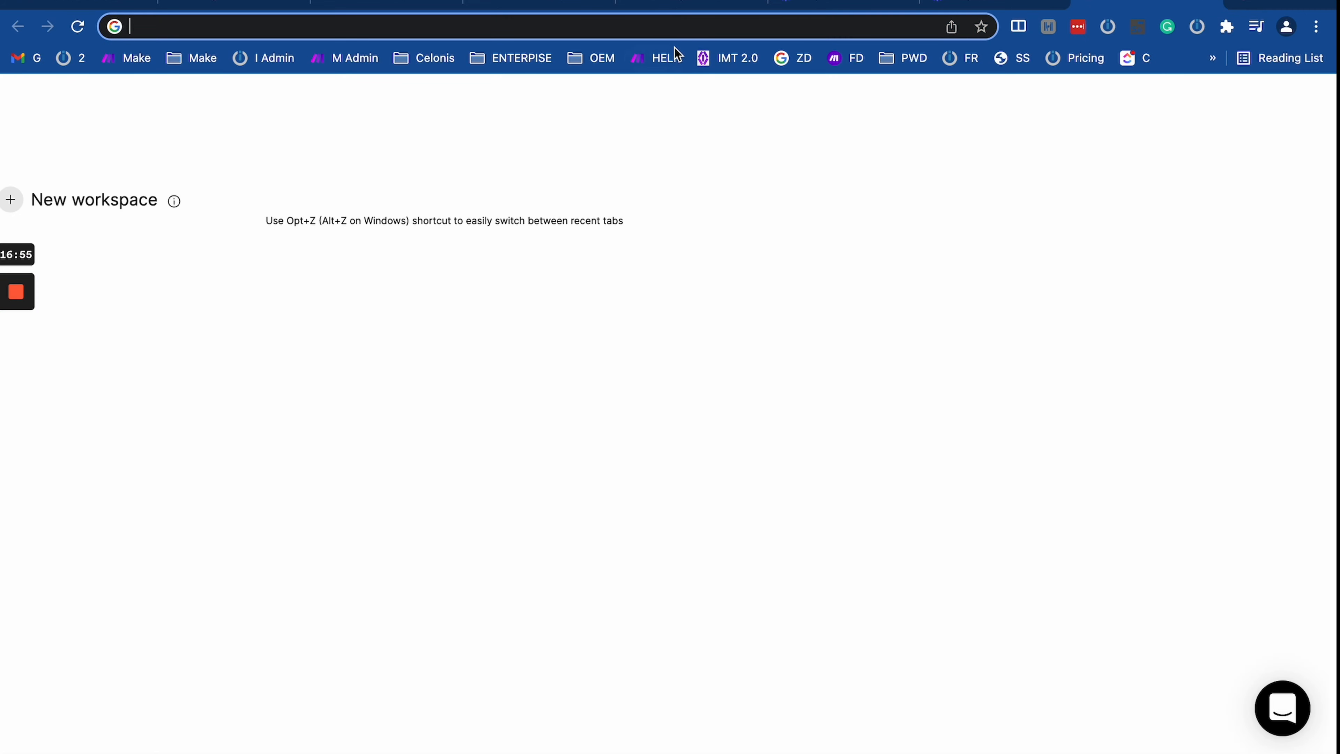
left_click(668, 31)
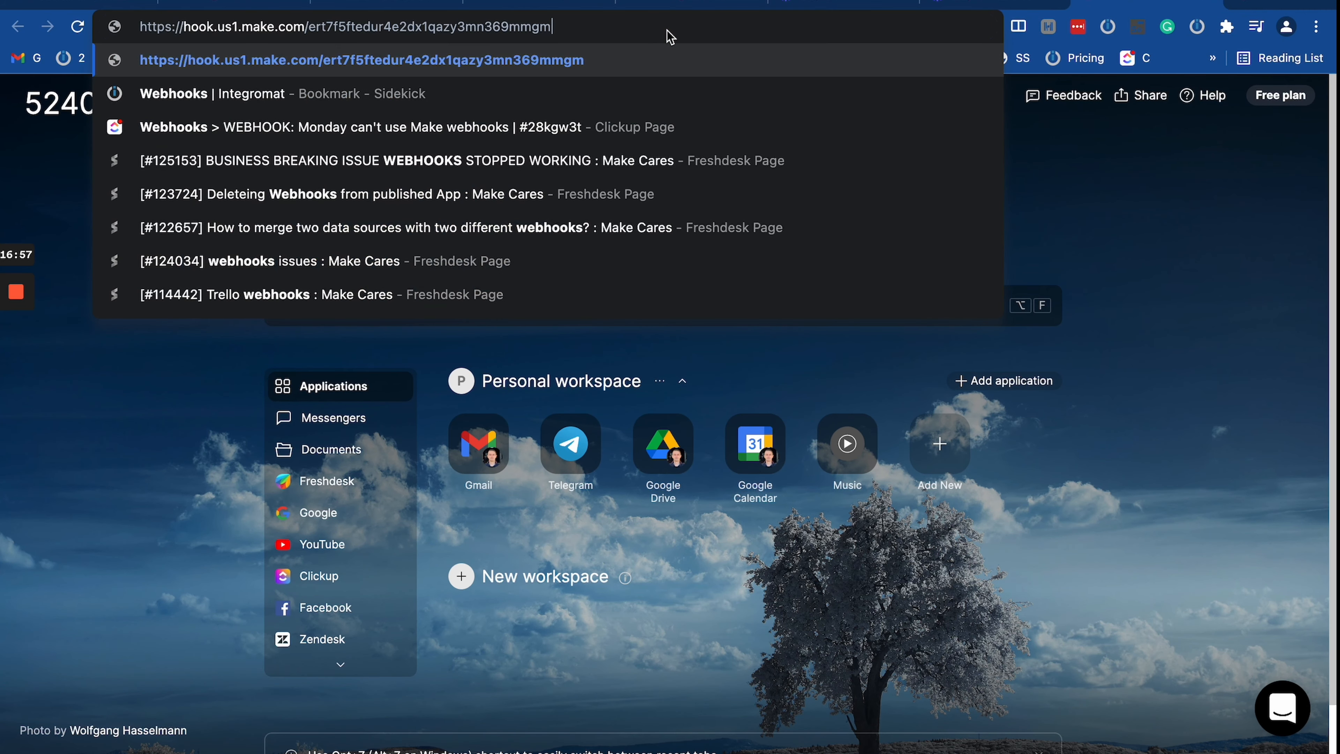
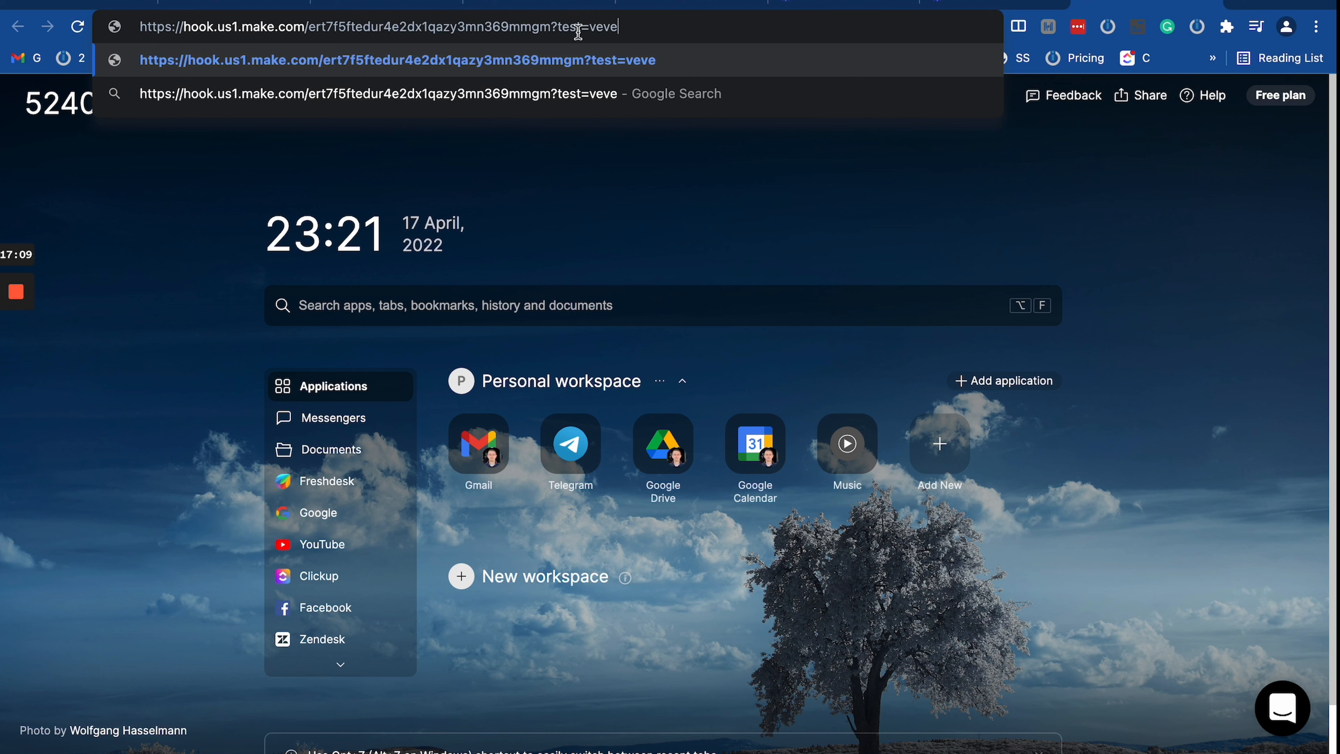
Step: Rework the query string into a name parameter holding a sample name
left_click(558, 28)
type("\"")
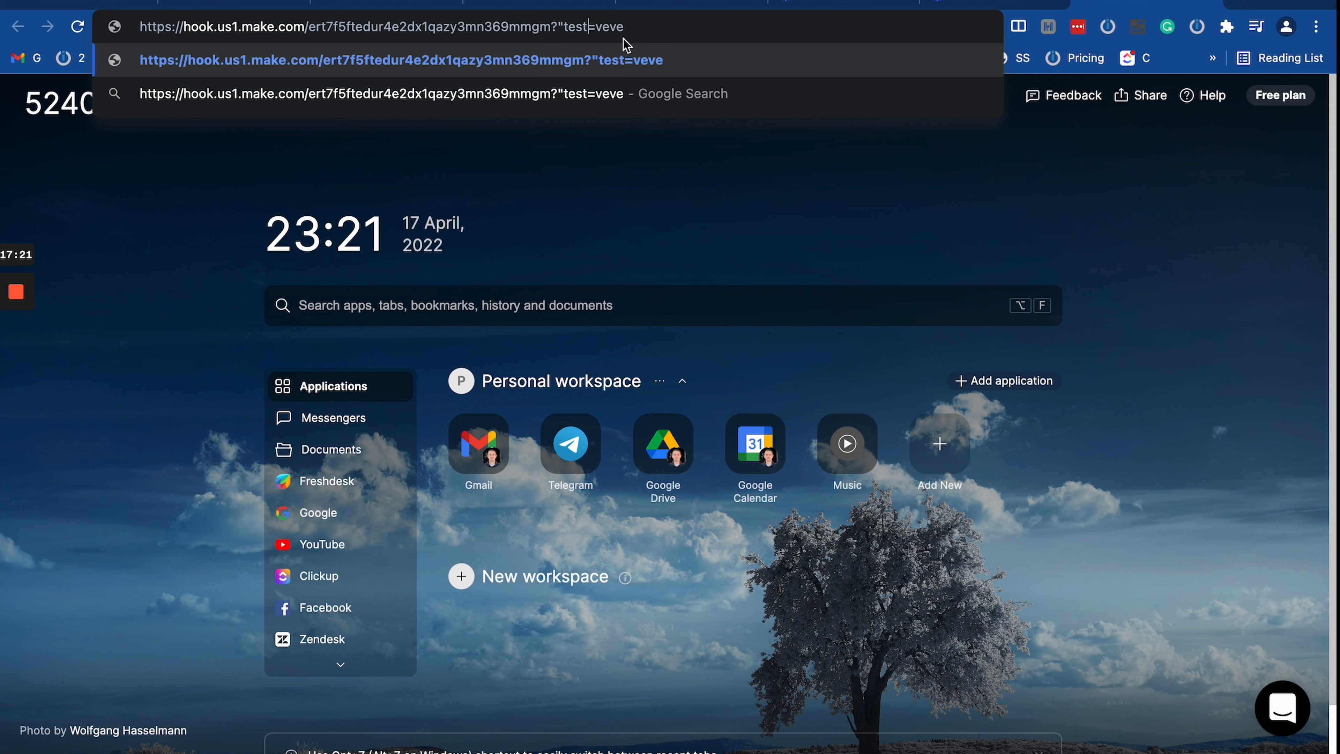
type("\":")
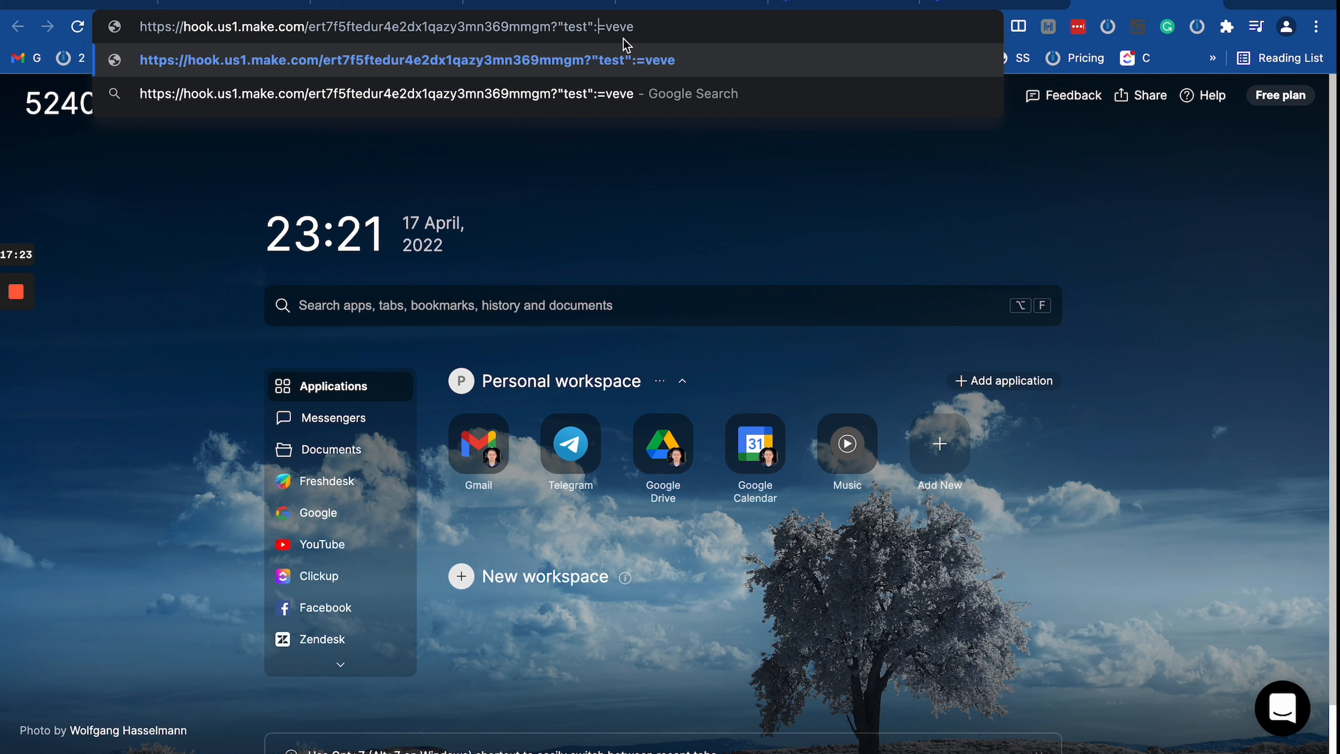
type("\"")
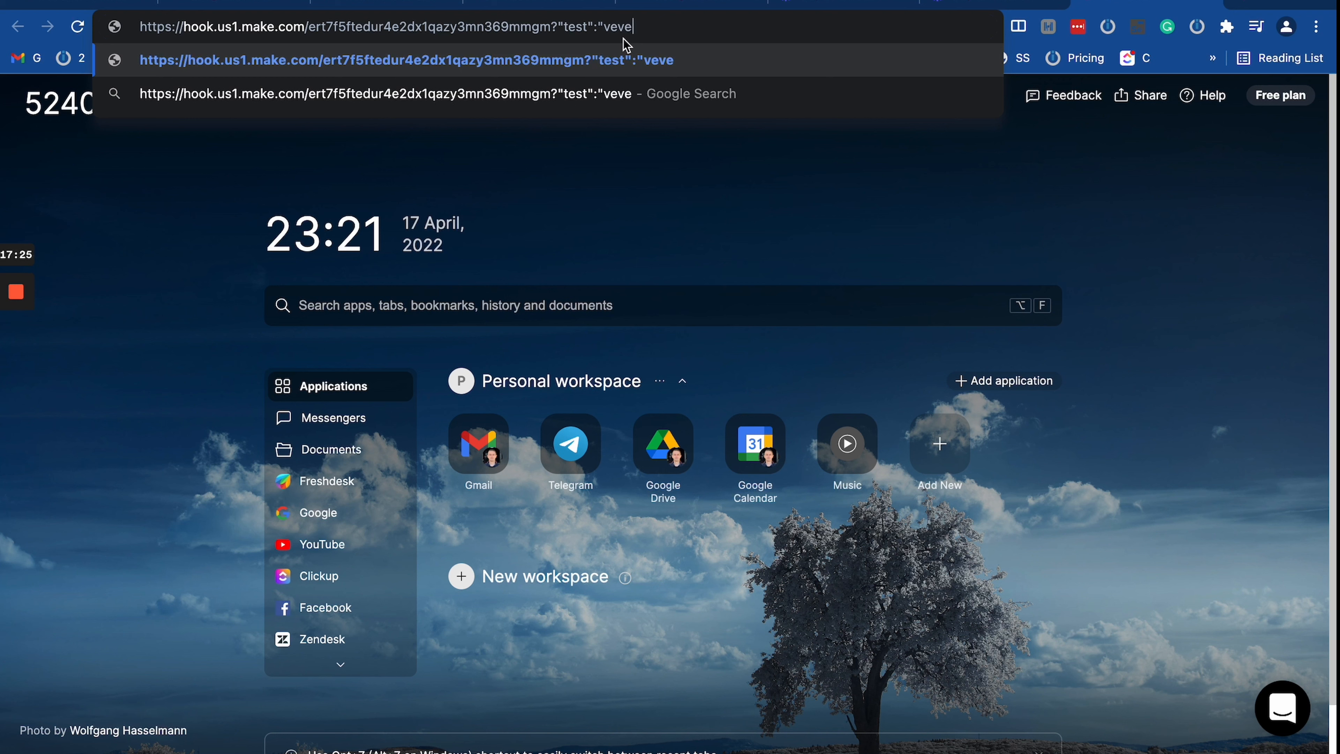
type("\"")
left_click_drag(558, 26, 742, 27)
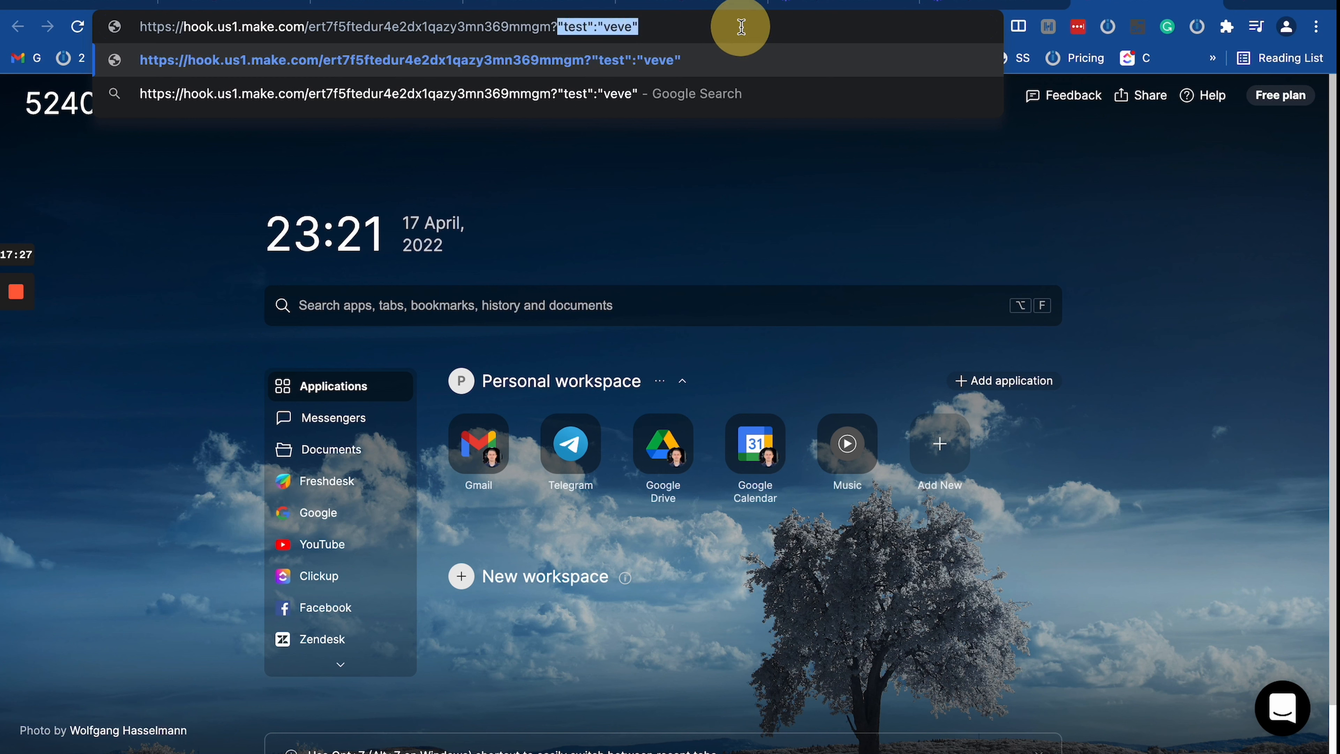
key("BackSpace")
type("tem")
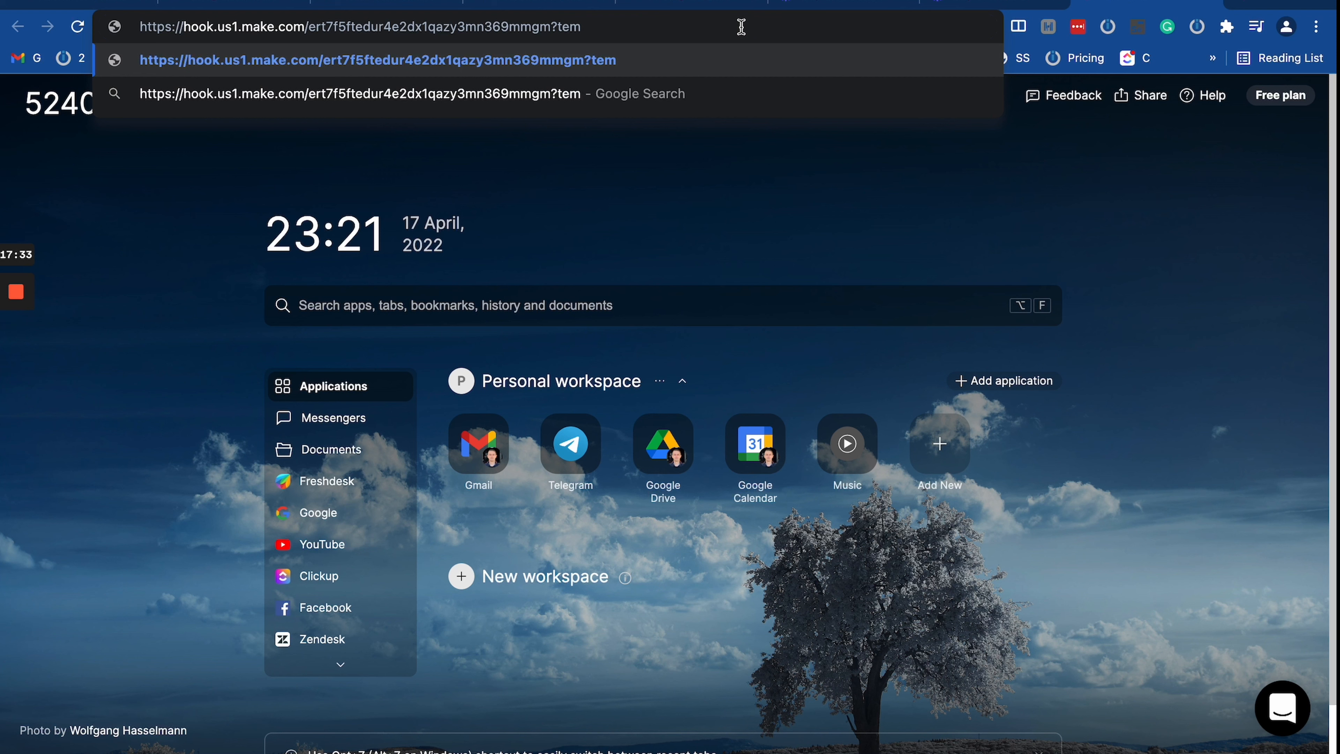
key("BackSpace")
type("st=")
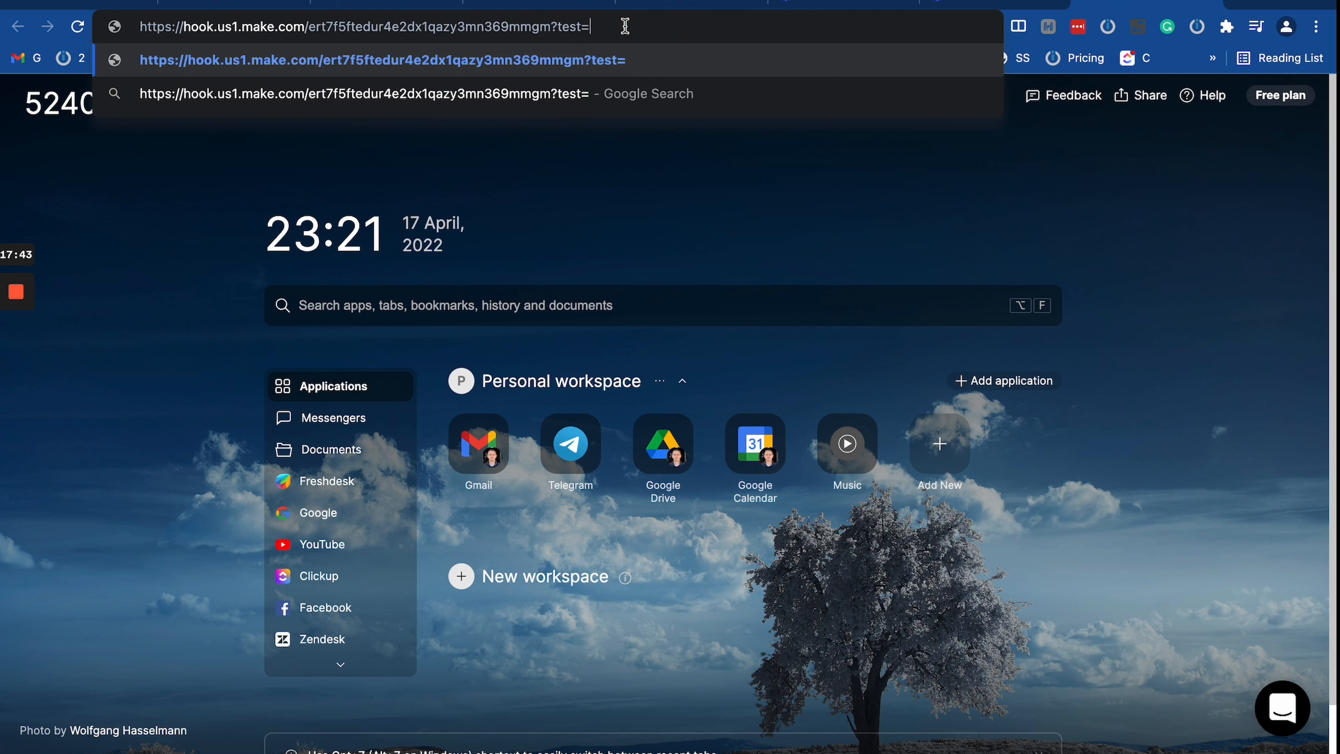
key("BackSpace")
key("BackSpace")
key("BackSpace")
key("BackSpace")
key("BackSpace")
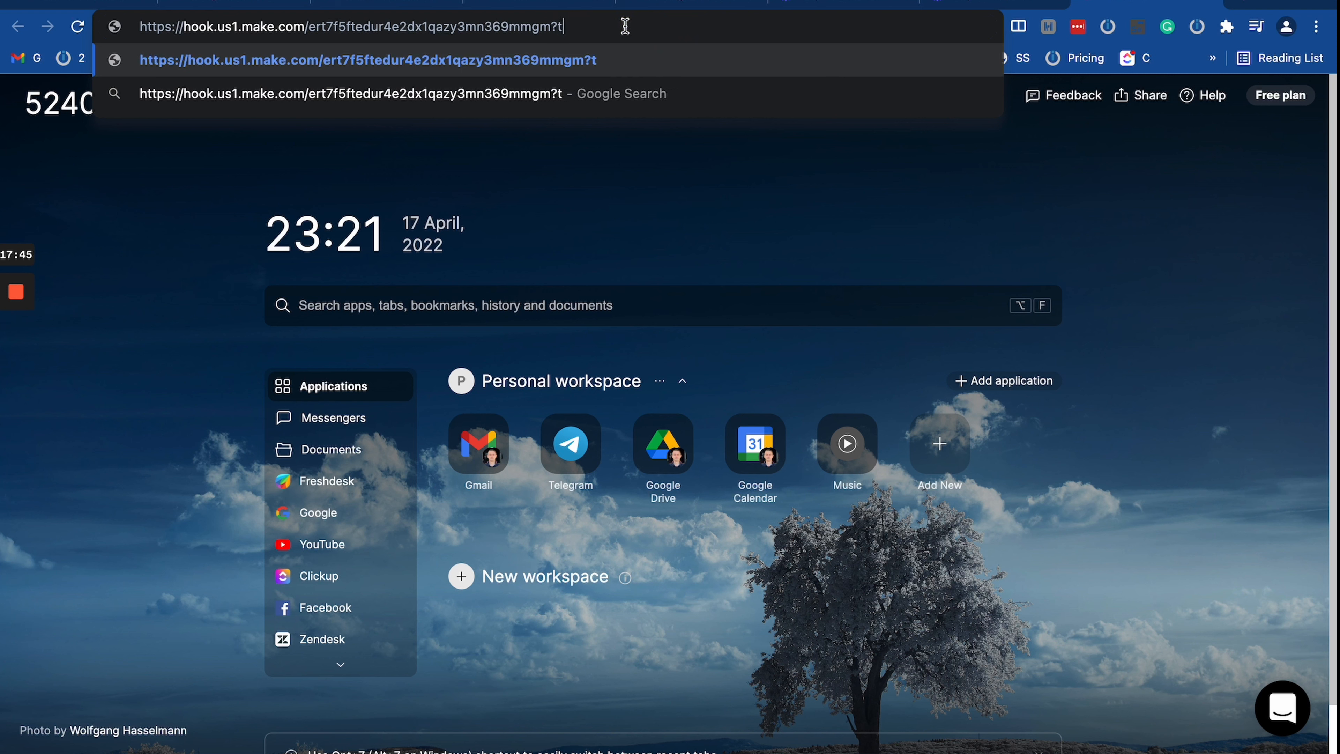
type("name=alex")
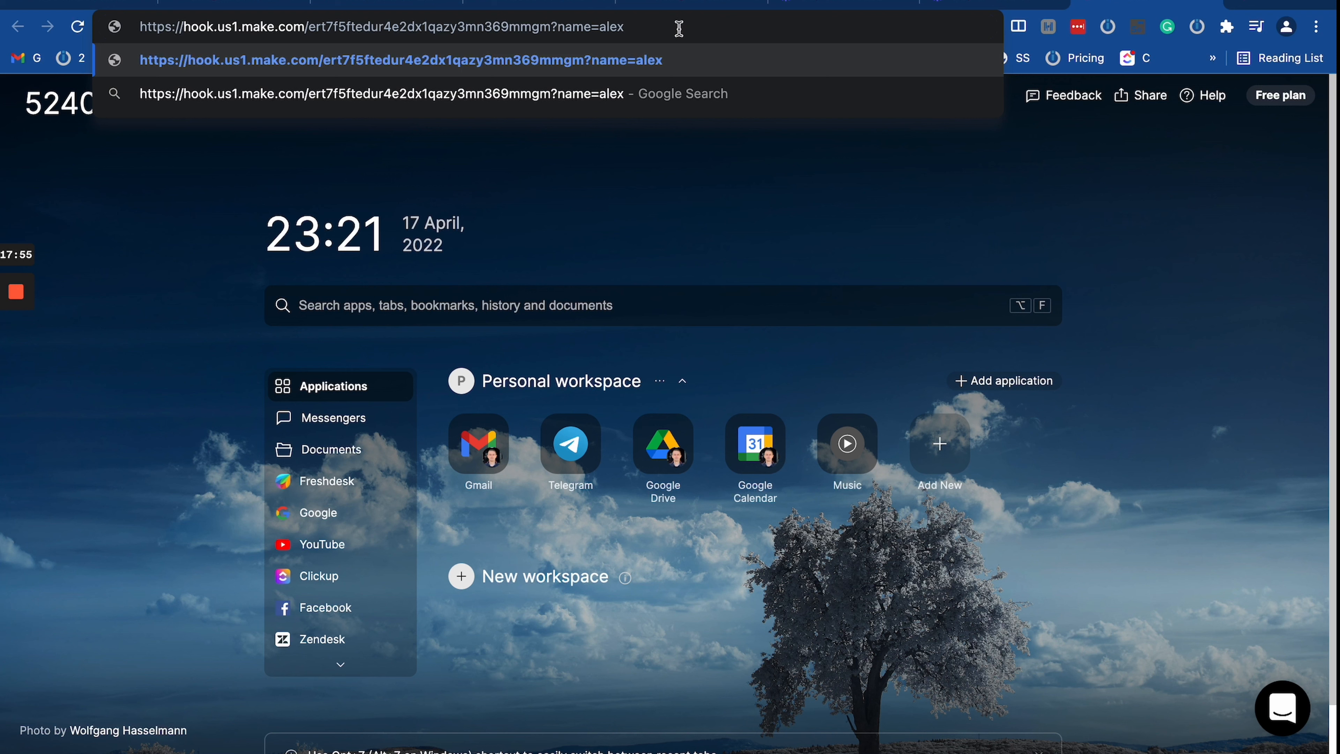
Step: Append an &email= parameter with a sample e-mail address to the webhook URL
type(",")
key("BackSpace")
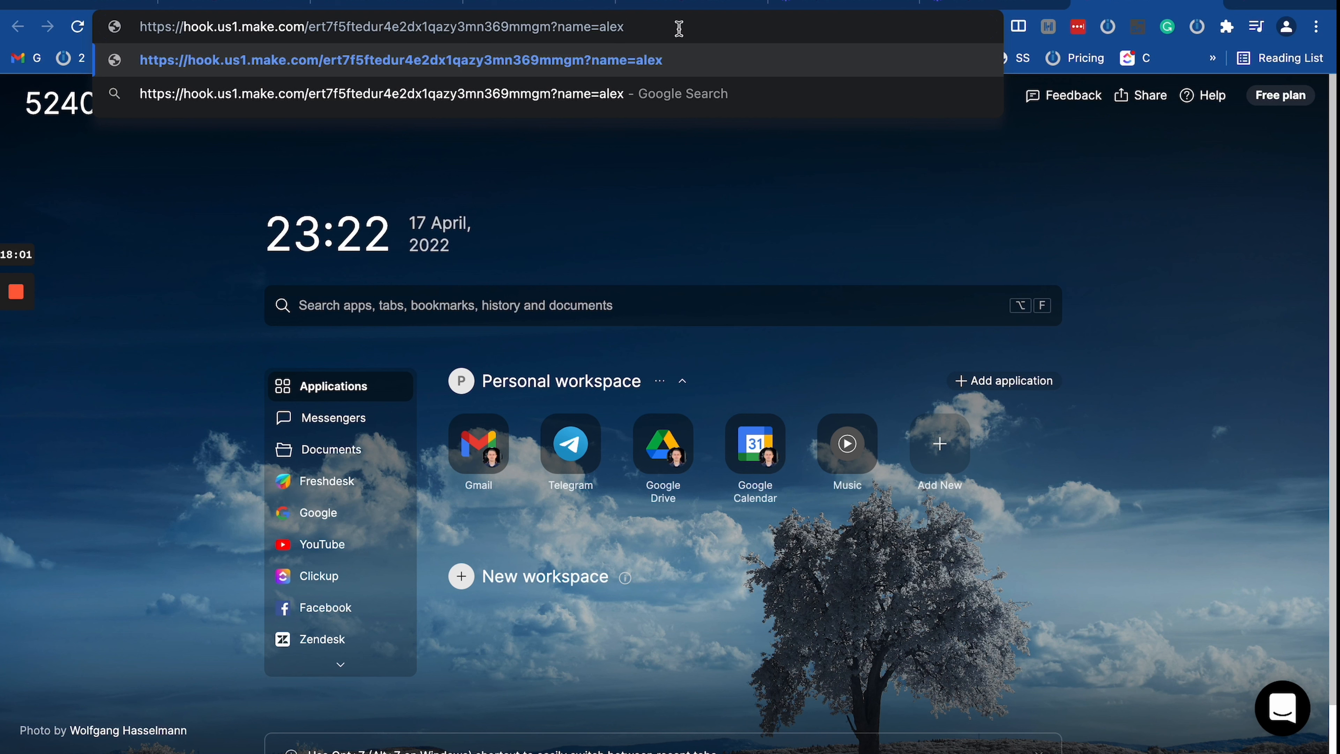
type("z")
key("BackSpace")
type("&")
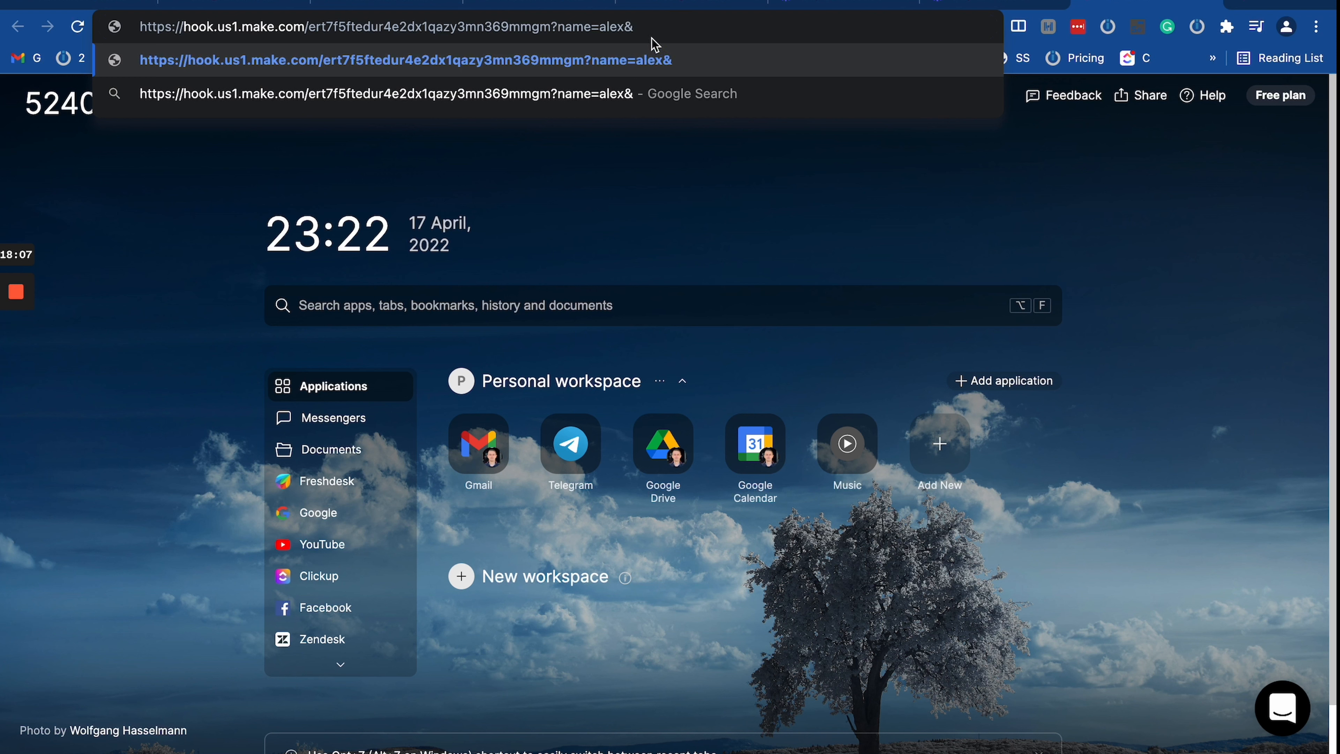
type("email")
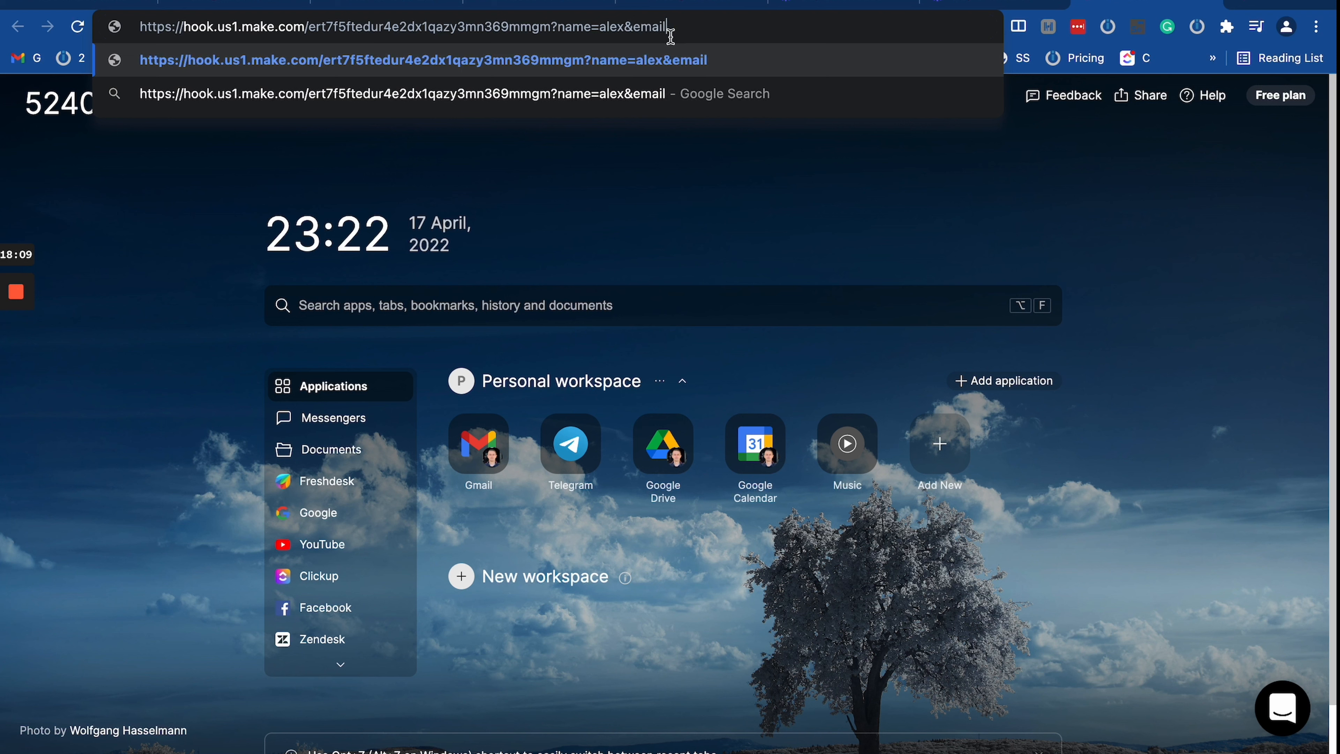
type("=")
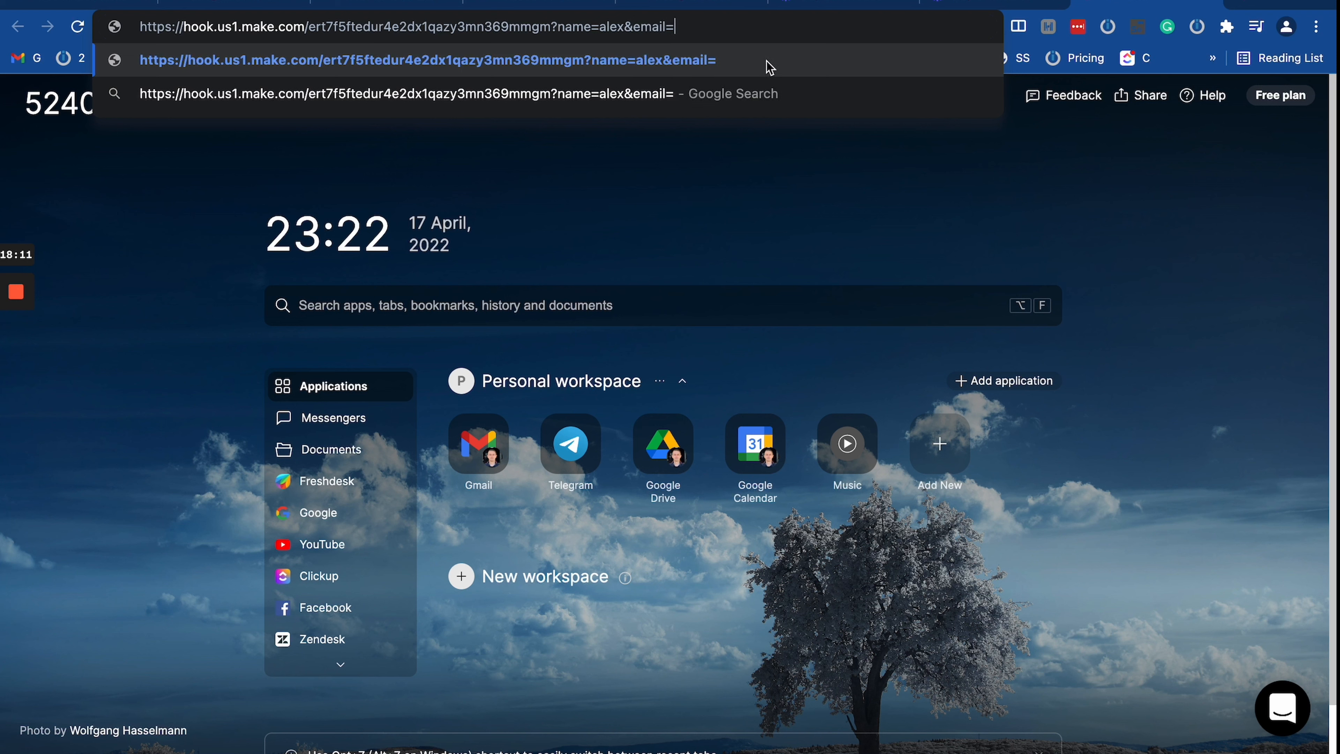
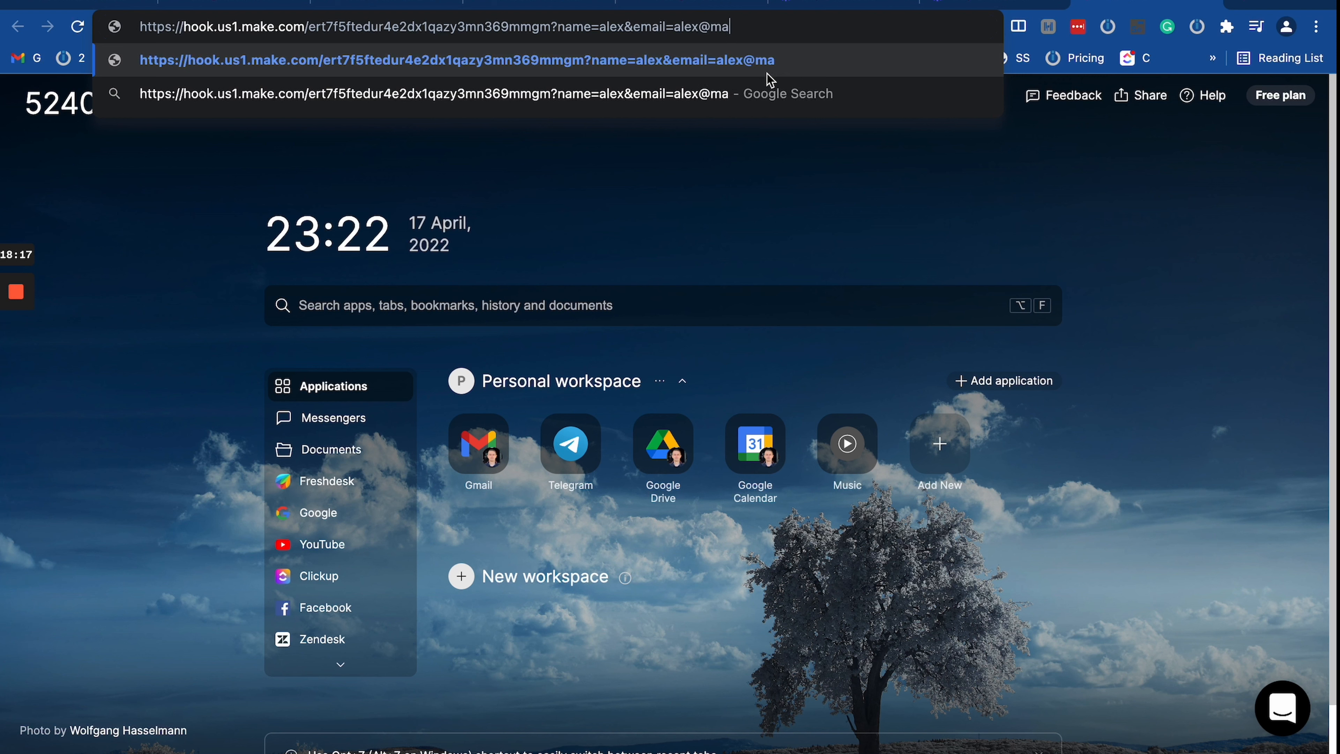
Step: Select parts of the URL's query string to review the name and email parameters, then open a new tab
triple_click(744, 26)
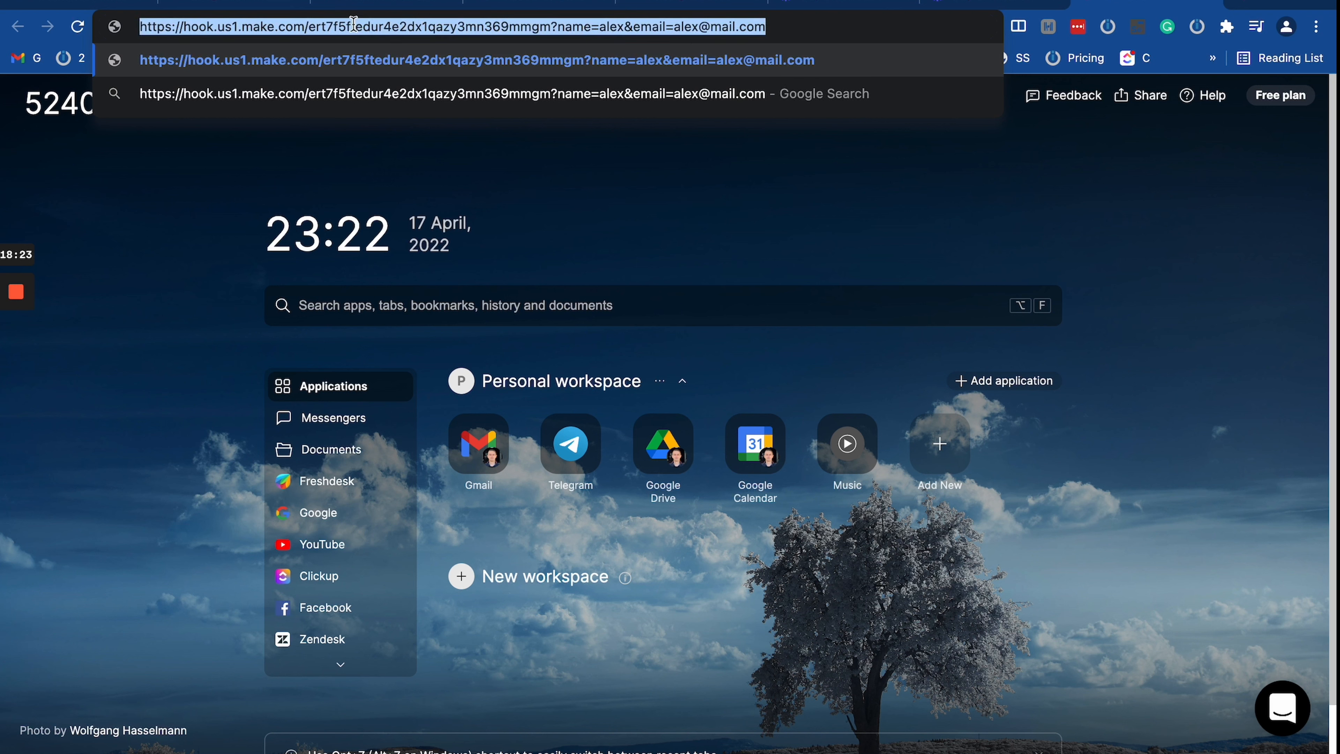
left_click(713, 24)
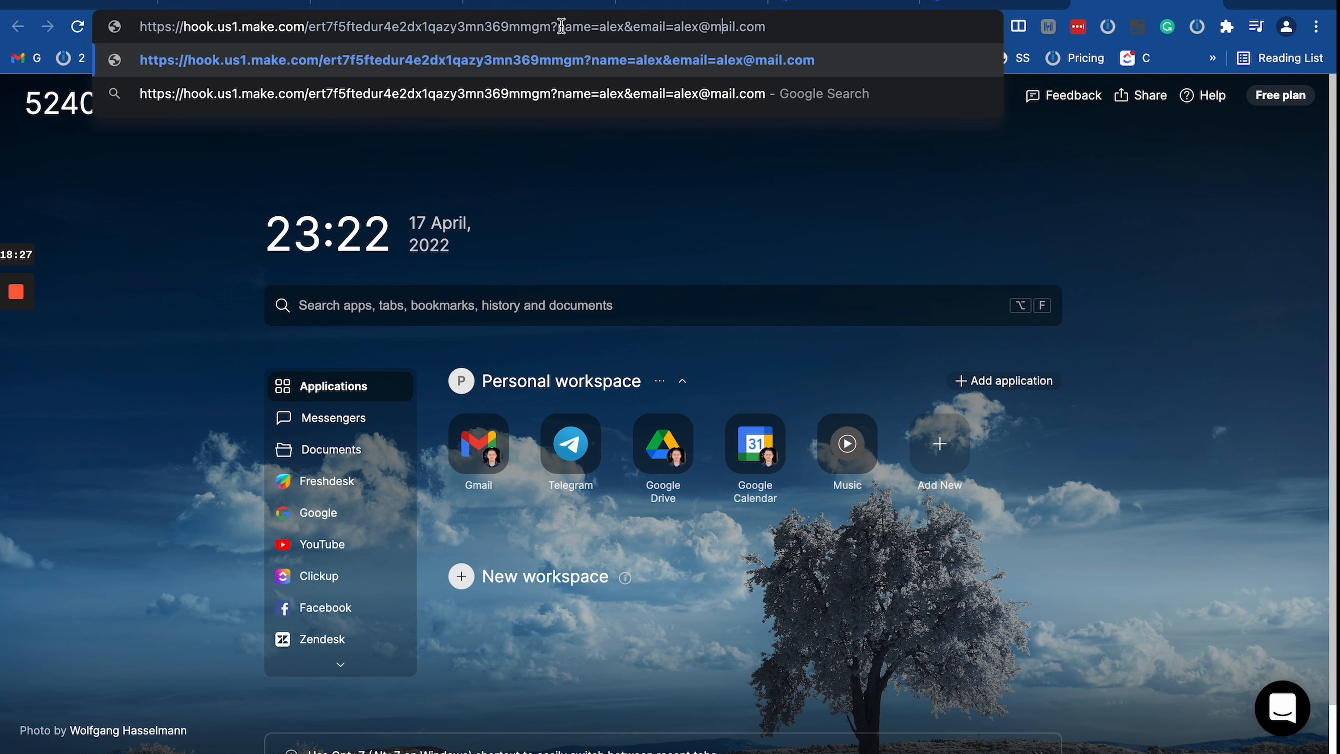
mouse_move(562, 26)
left_mouse_down()
mouse_move(847, 24)
mouse_move(558, 25)
left_mouse_up()
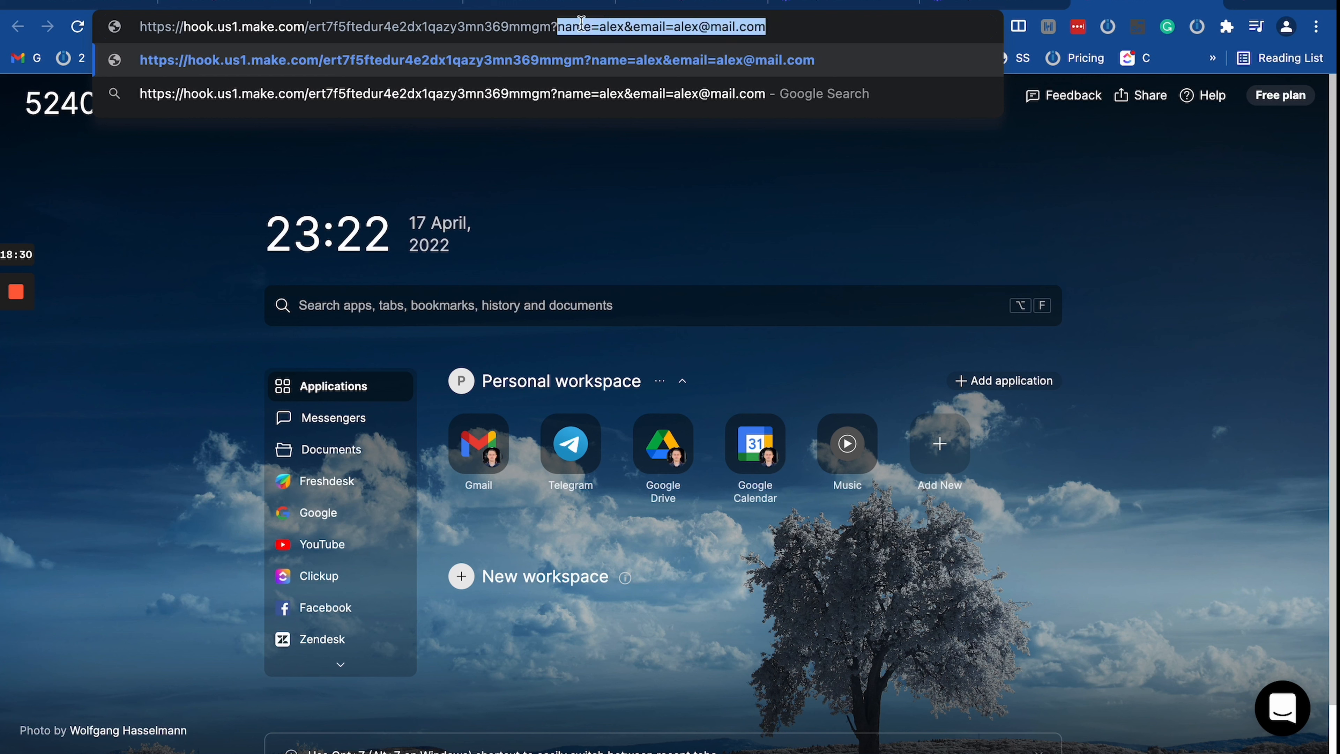
triple_click(705, 28)
triple_click(705, 29)
left_click(601, 30)
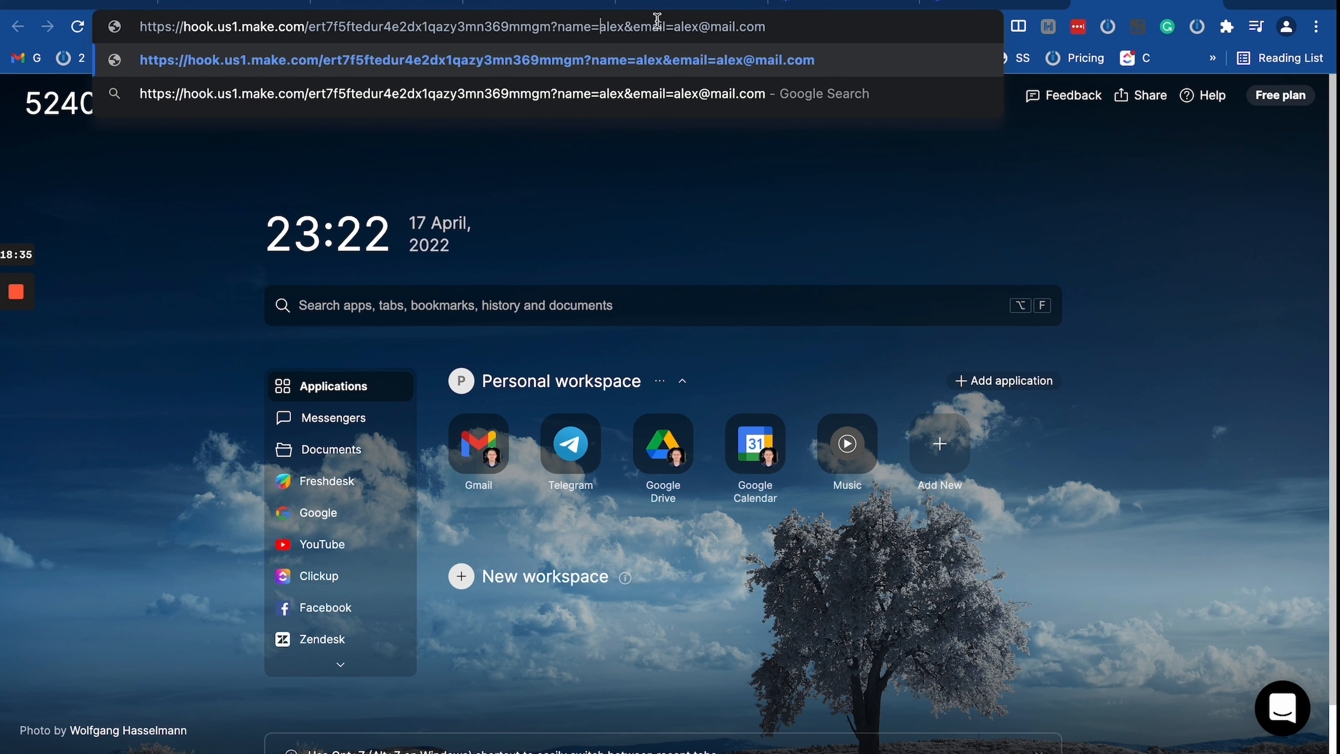
left_click_drag(550, 26, 789, 18)
double_click(705, 26)
key("super+t")
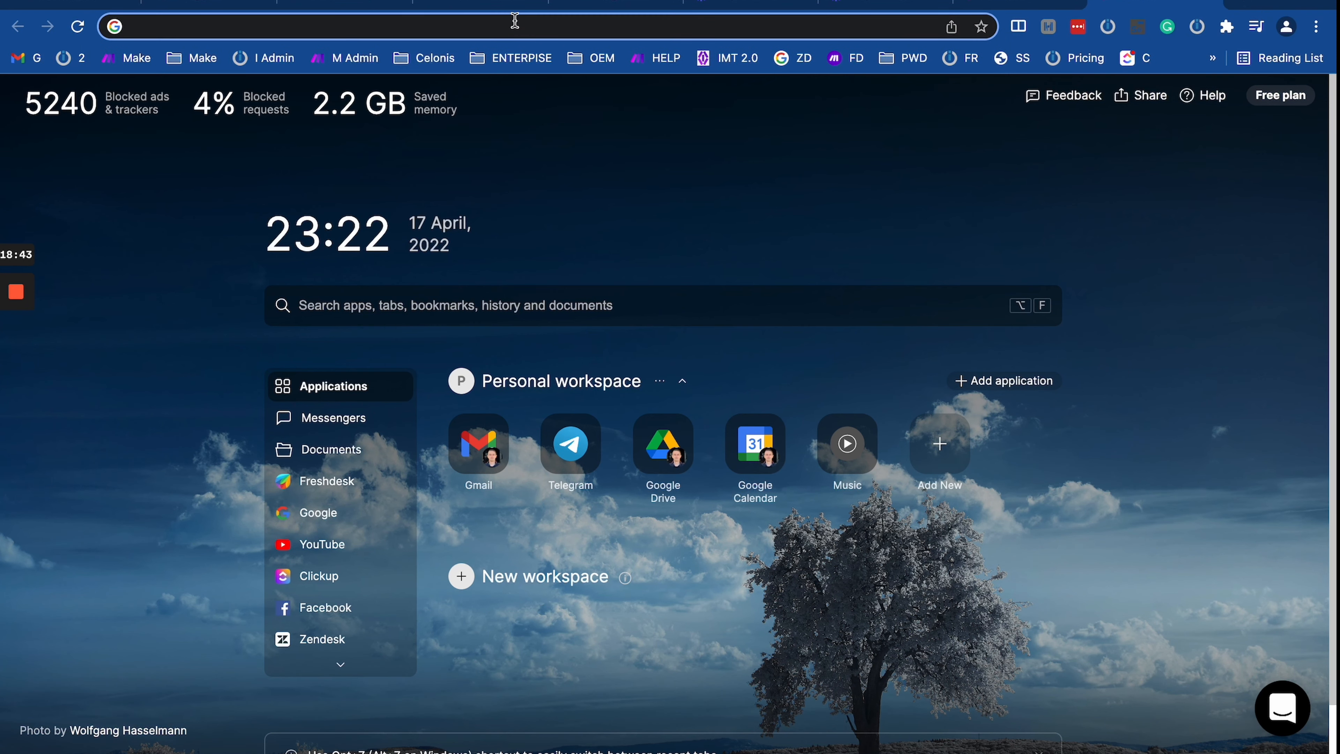
Step: Search for 'url encod' and open the meyerweb URL Decoder/Encoder result
left_click(514, 23)
type("url")
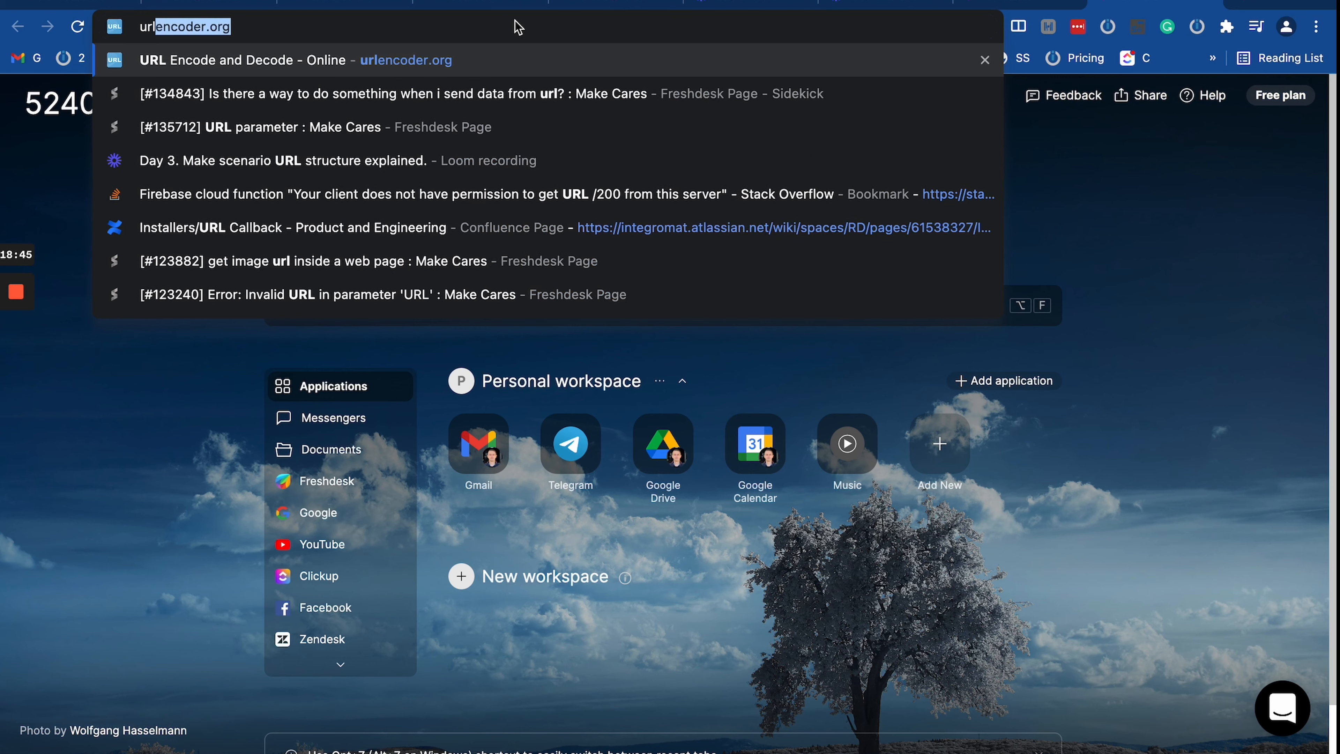
type(" encod")
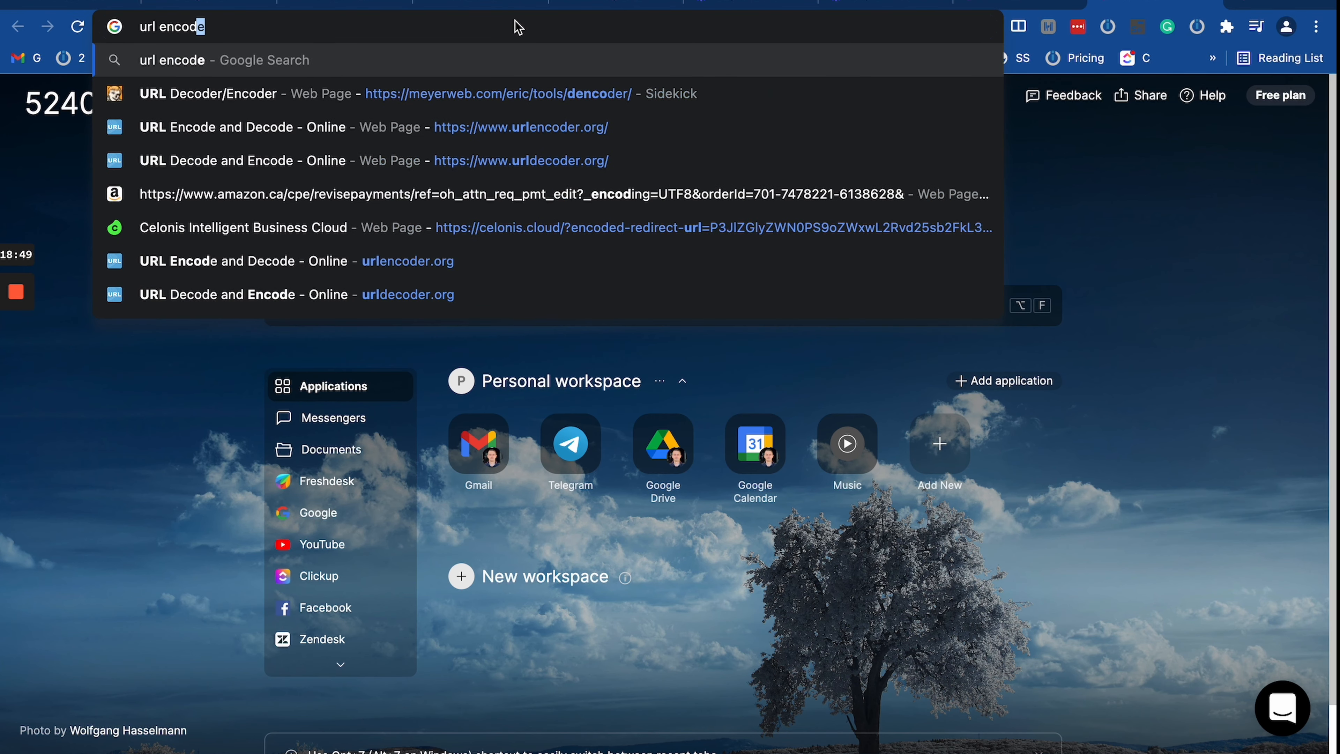
key("Return")
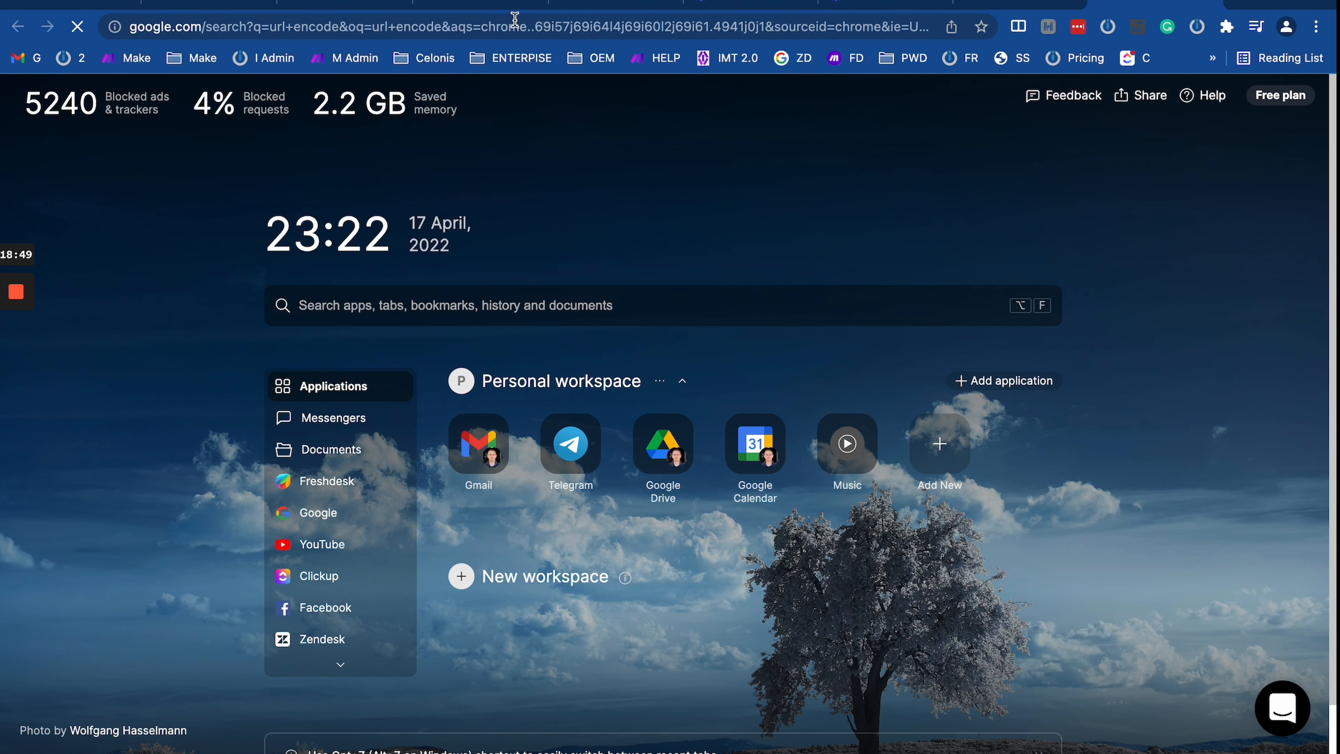
left_click(269, 271)
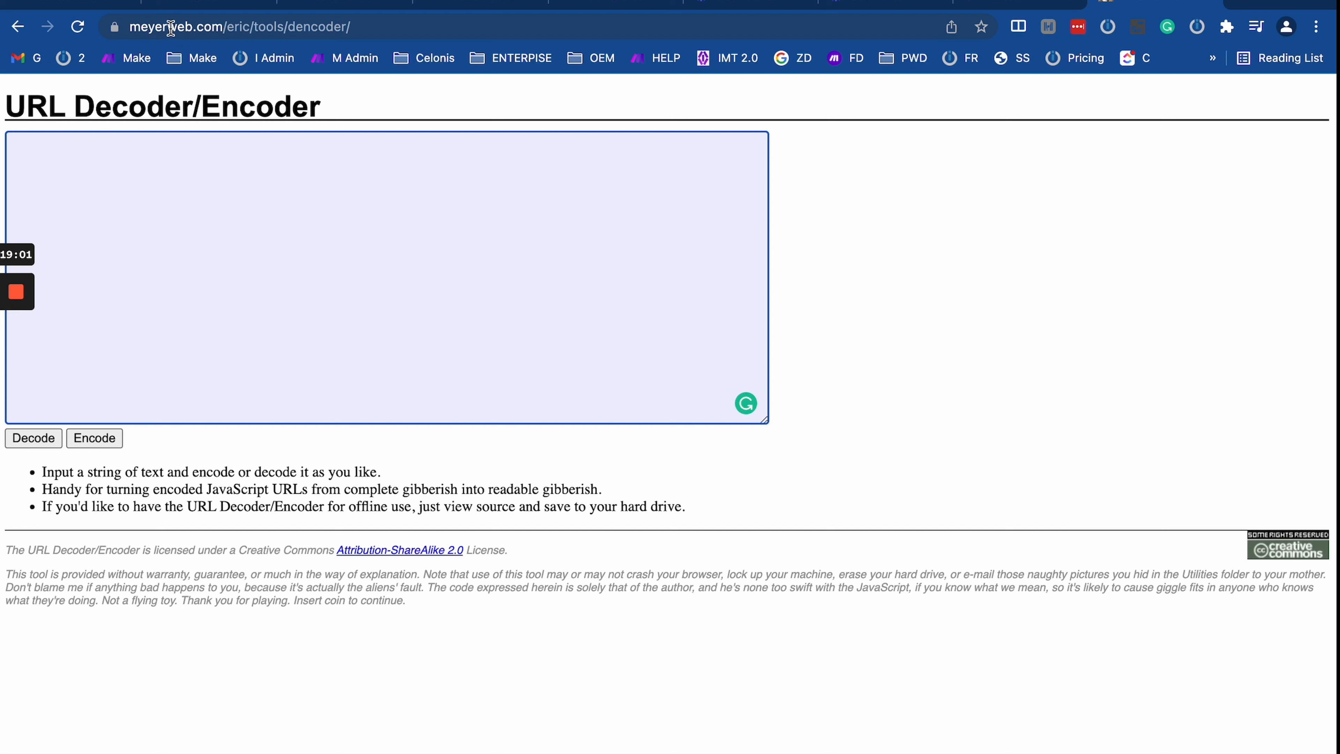
Step: Focus the decoder's text box, then switch over to the Make Tools Arrow scenario
left_click_drag(170, 28, 114, 27)
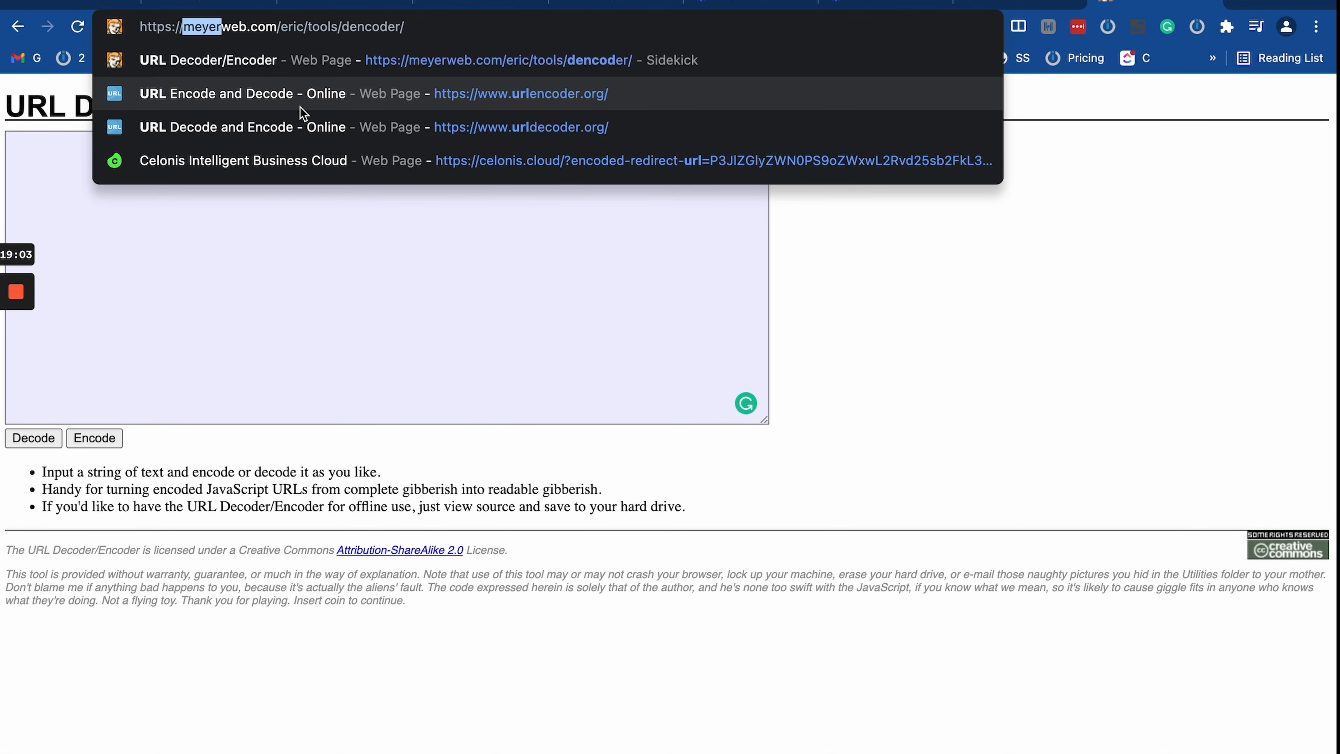
left_click(562, 252)
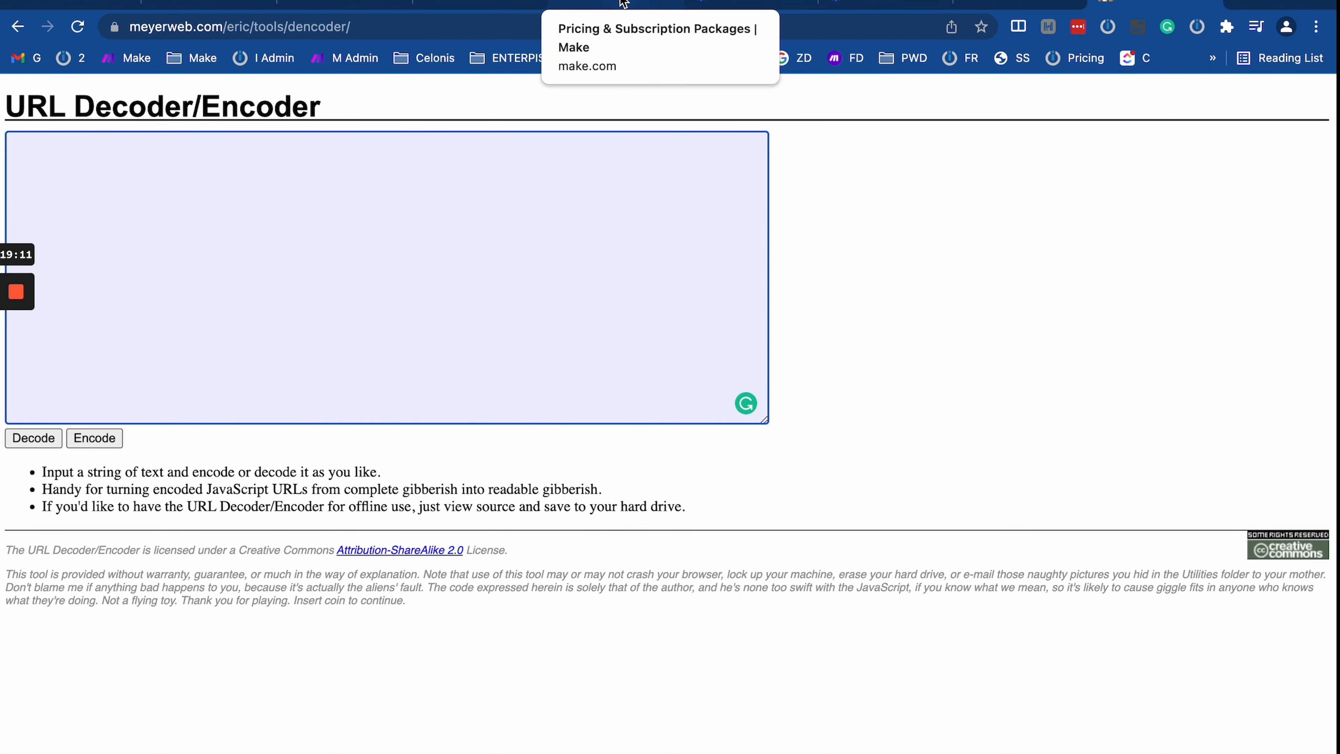
left_click(581, 5)
left_click(478, 5)
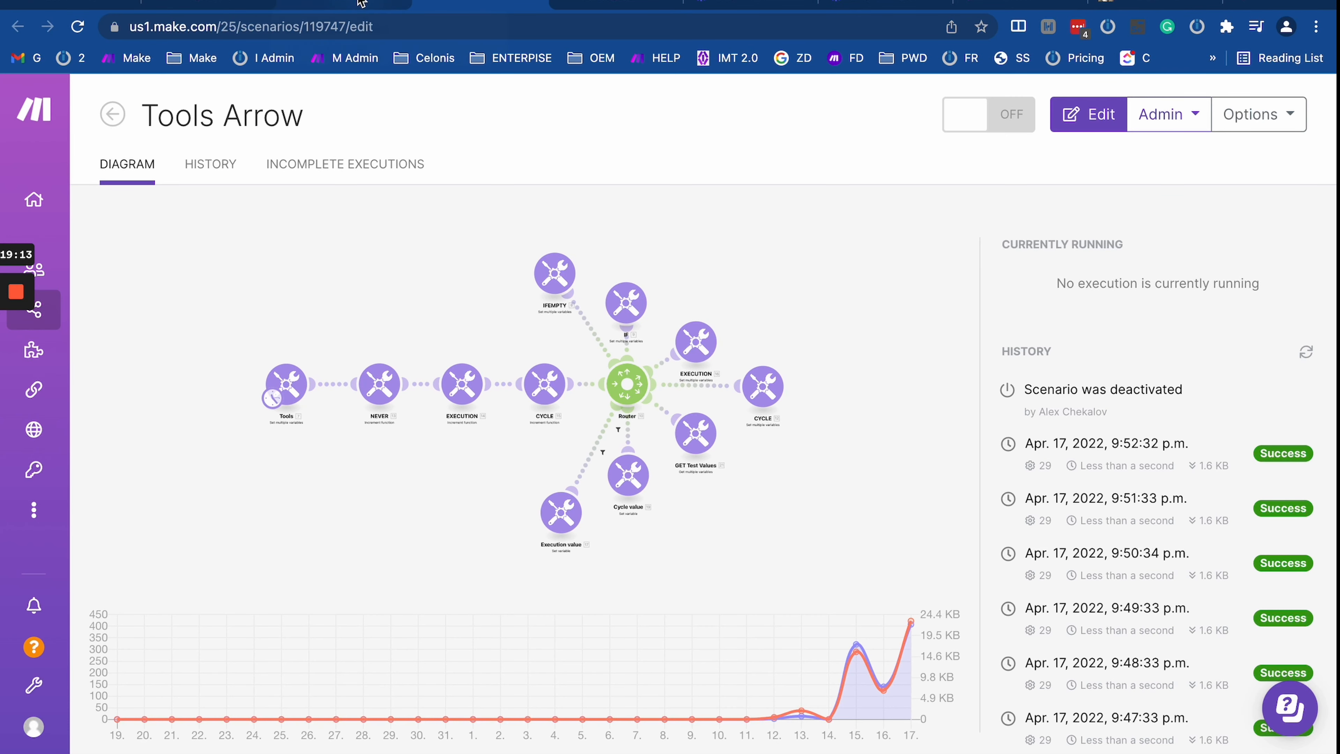
Step: Close the Loom and other unneeded tabs, keeping the webhook URL page
left_click(359, 4)
left_click(227, 4)
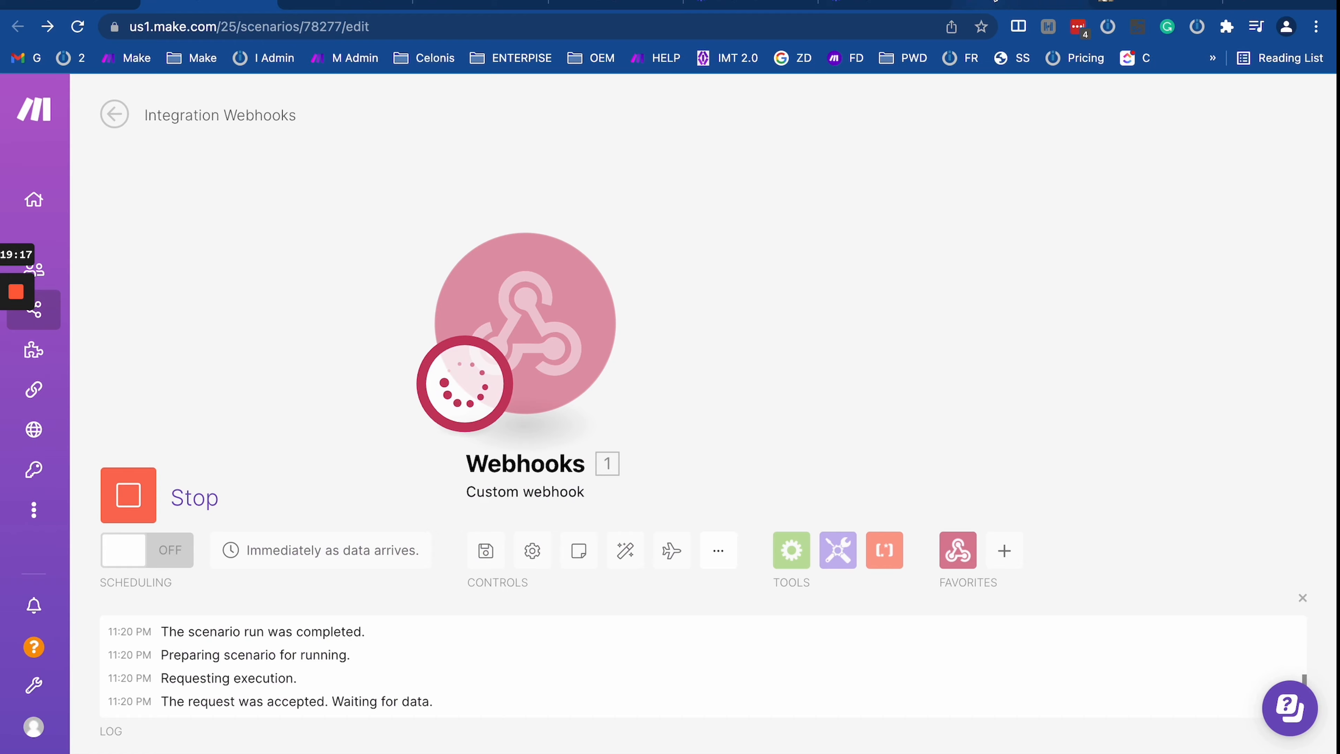
left_click(995, 2)
left_click(397, 3)
left_click(397, 2)
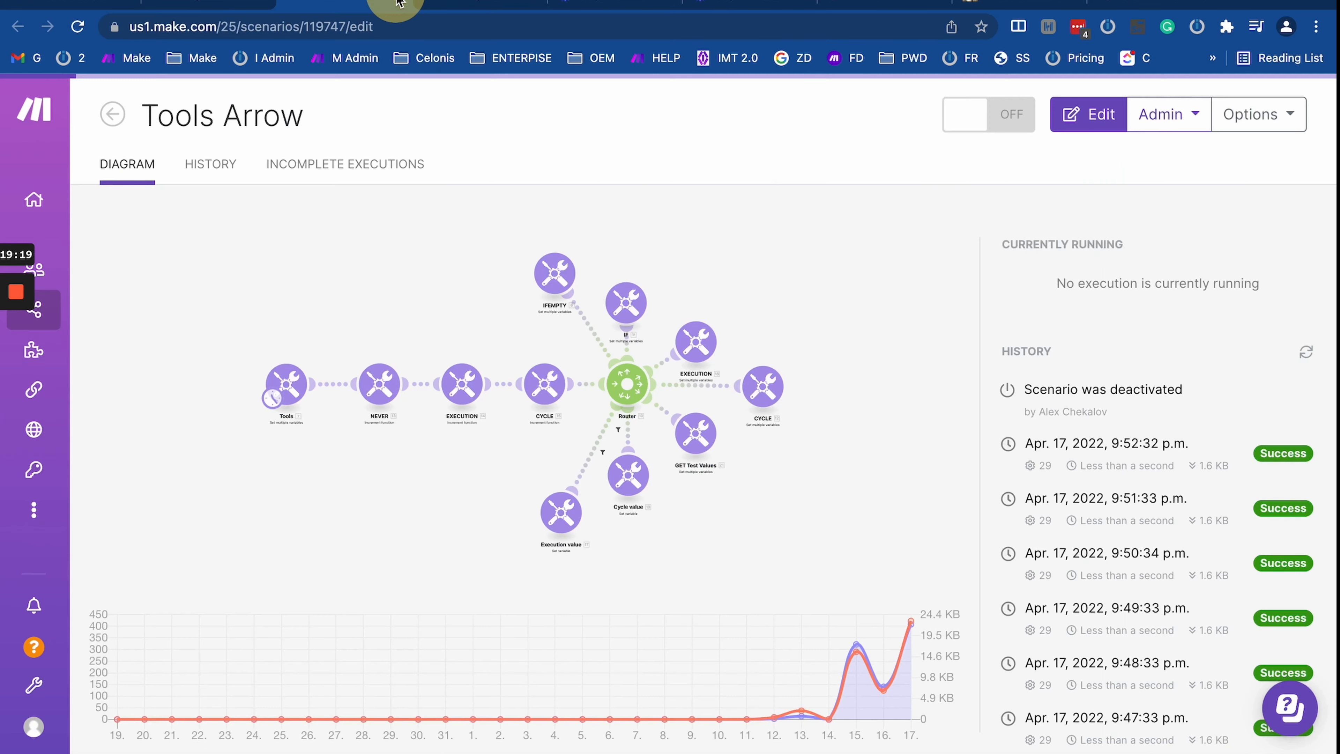
left_click(397, 2)
left_click(397, 2)
left_click(397, 2)
left_click(385, 3)
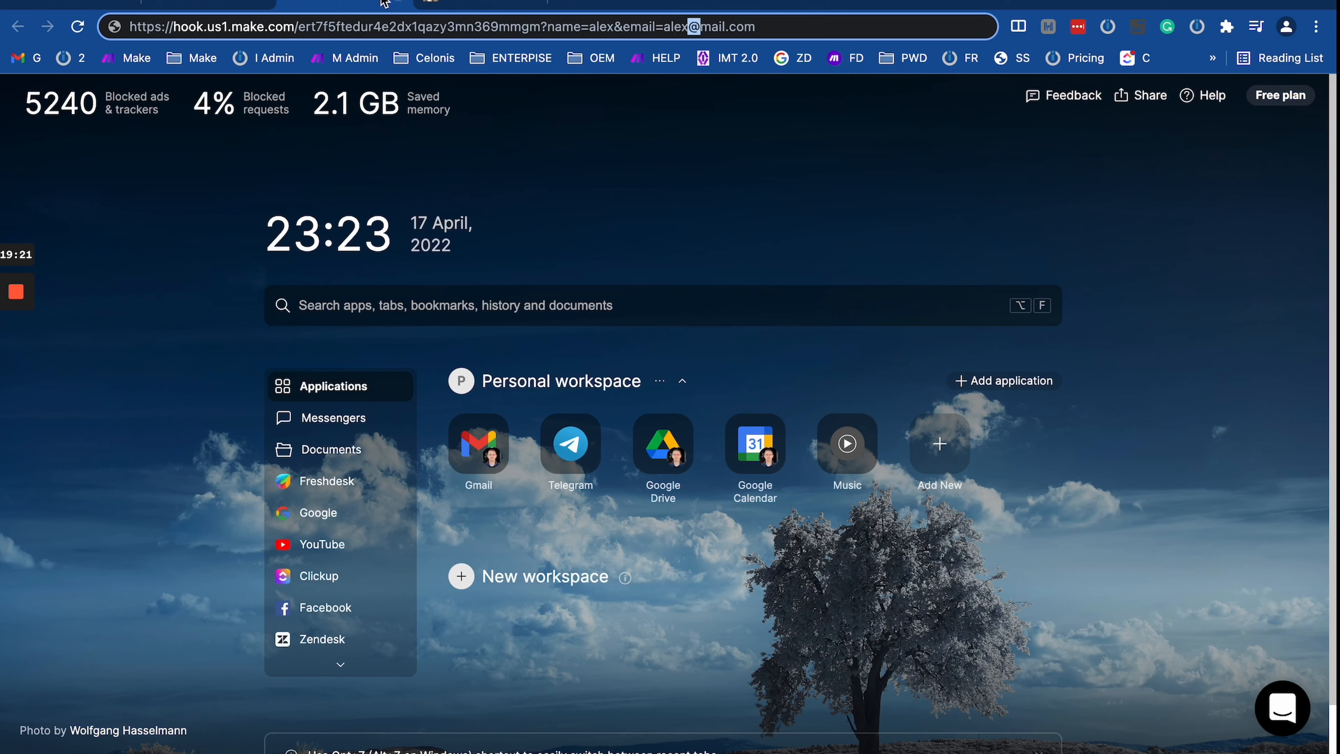
Step: Copy the e-mail value from the webhook URL and URL-encode it in the decoder
left_click(690, 27)
left_click_drag(688, 25, 661, 28)
key("super+c")
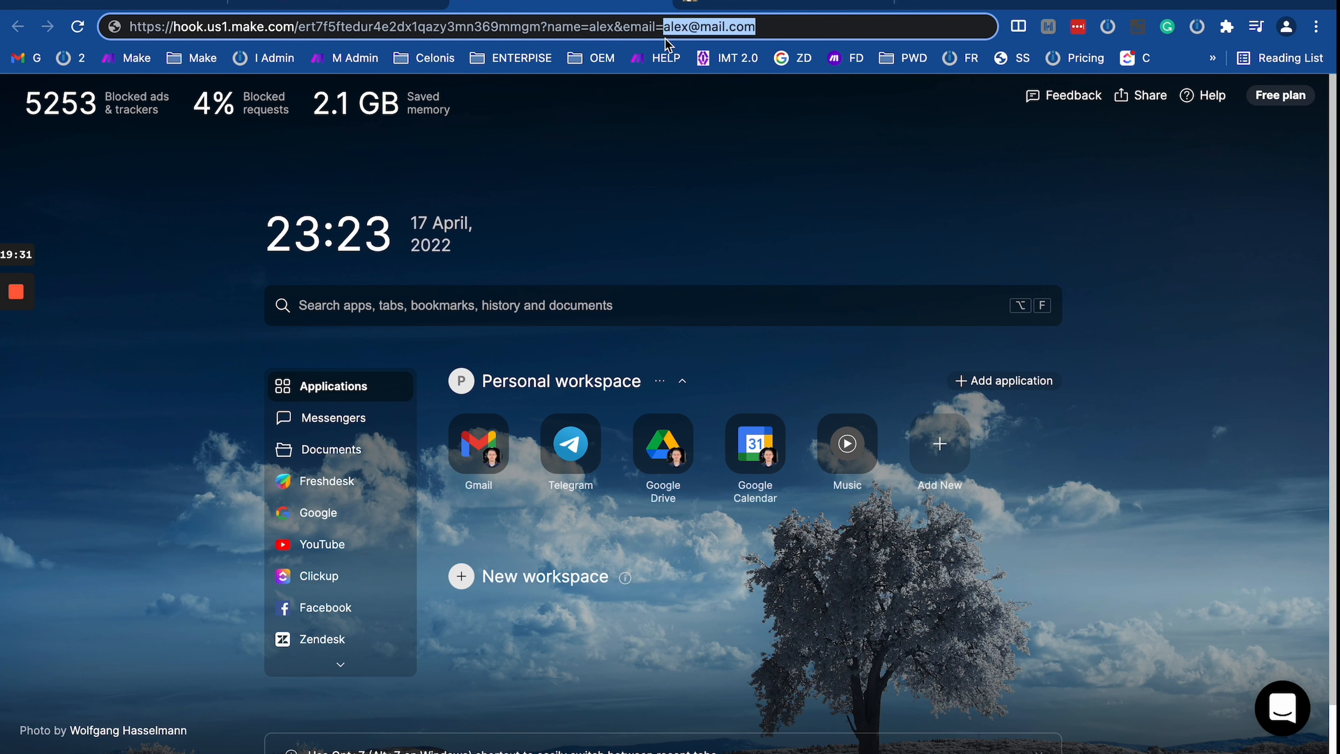
left_click(762, 3)
left_click(409, 194)
key("super+v")
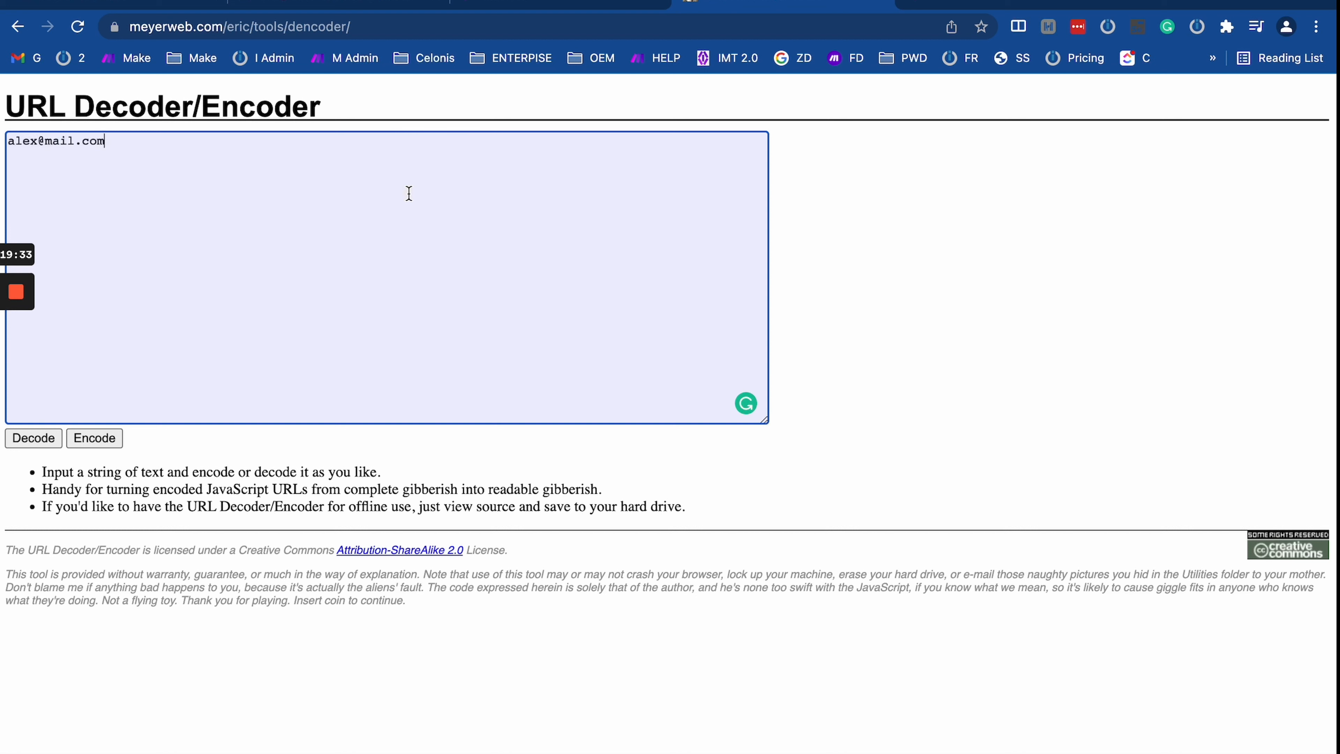
left_click(100, 441)
Step: Select the encoded e-mail value, its @ now shown as %40
left_click_drag(140, 138, 6, 142)
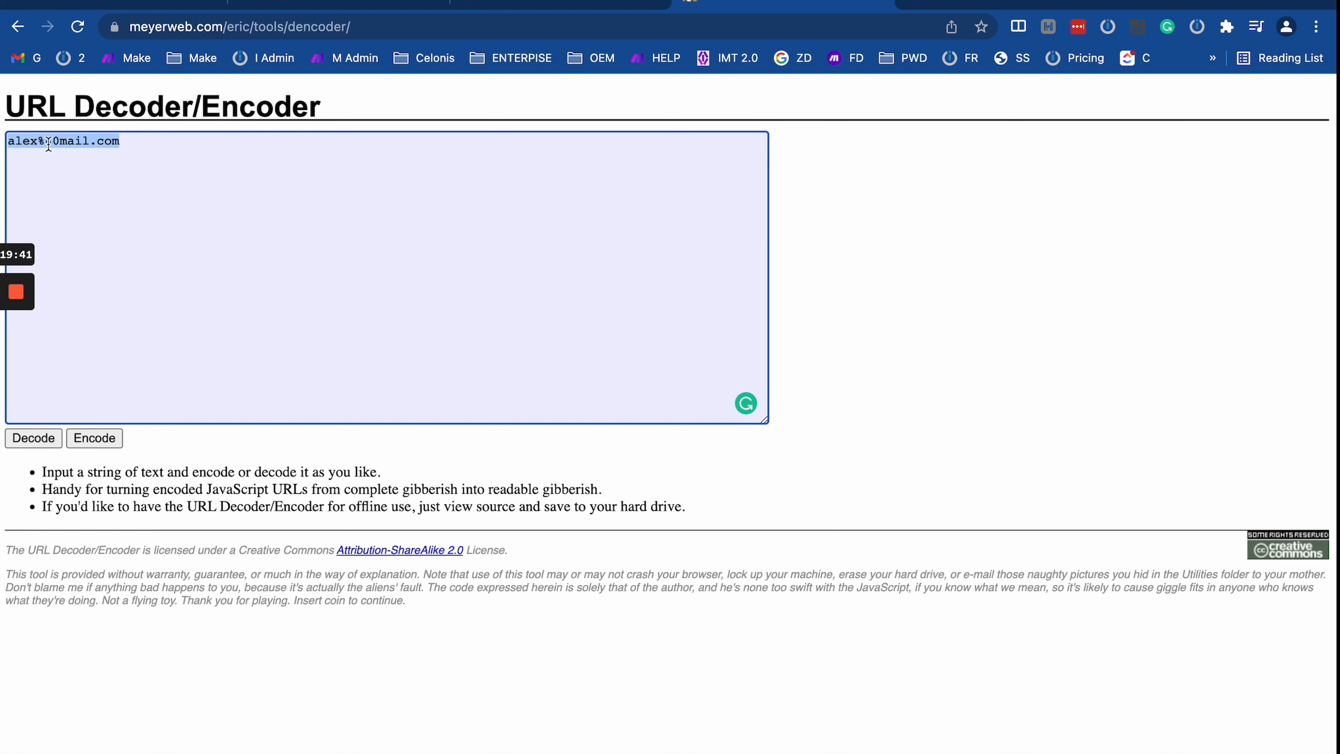
triple_click(86, 148)
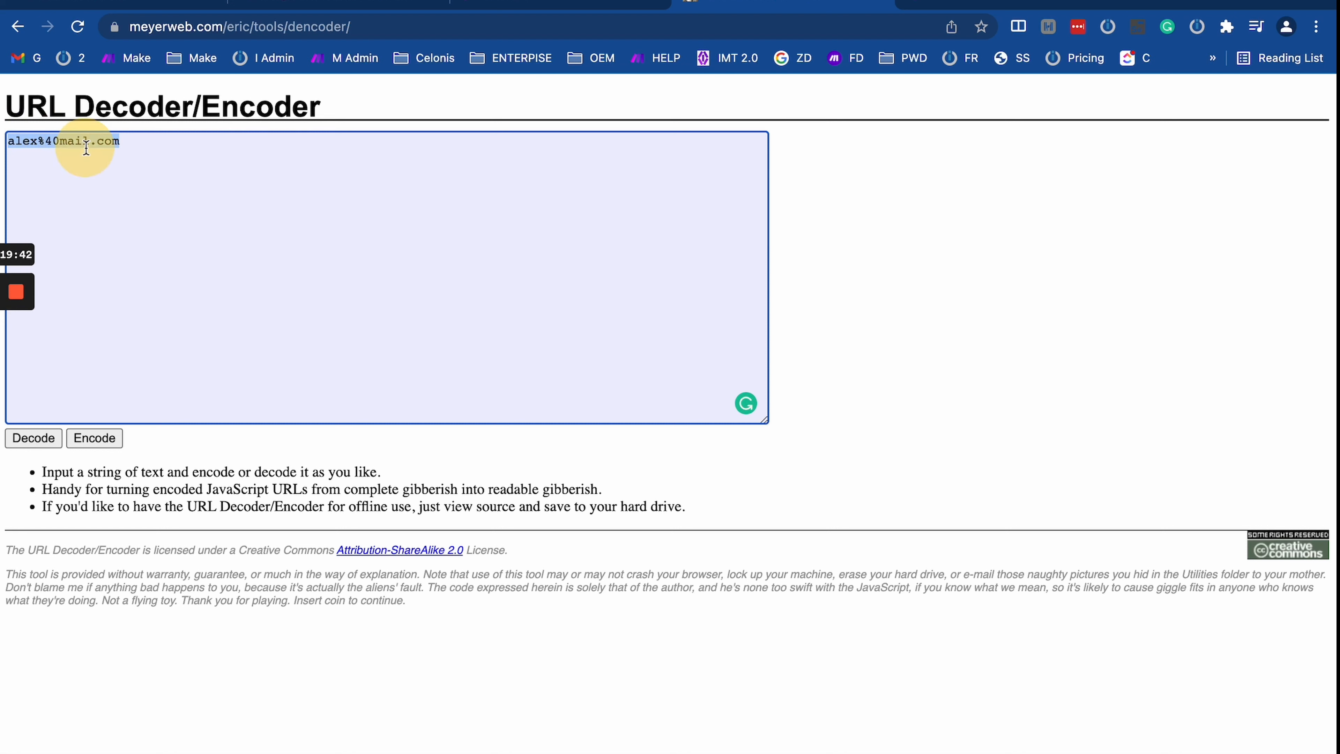
left_click(62, 156)
triple_click(113, 144)
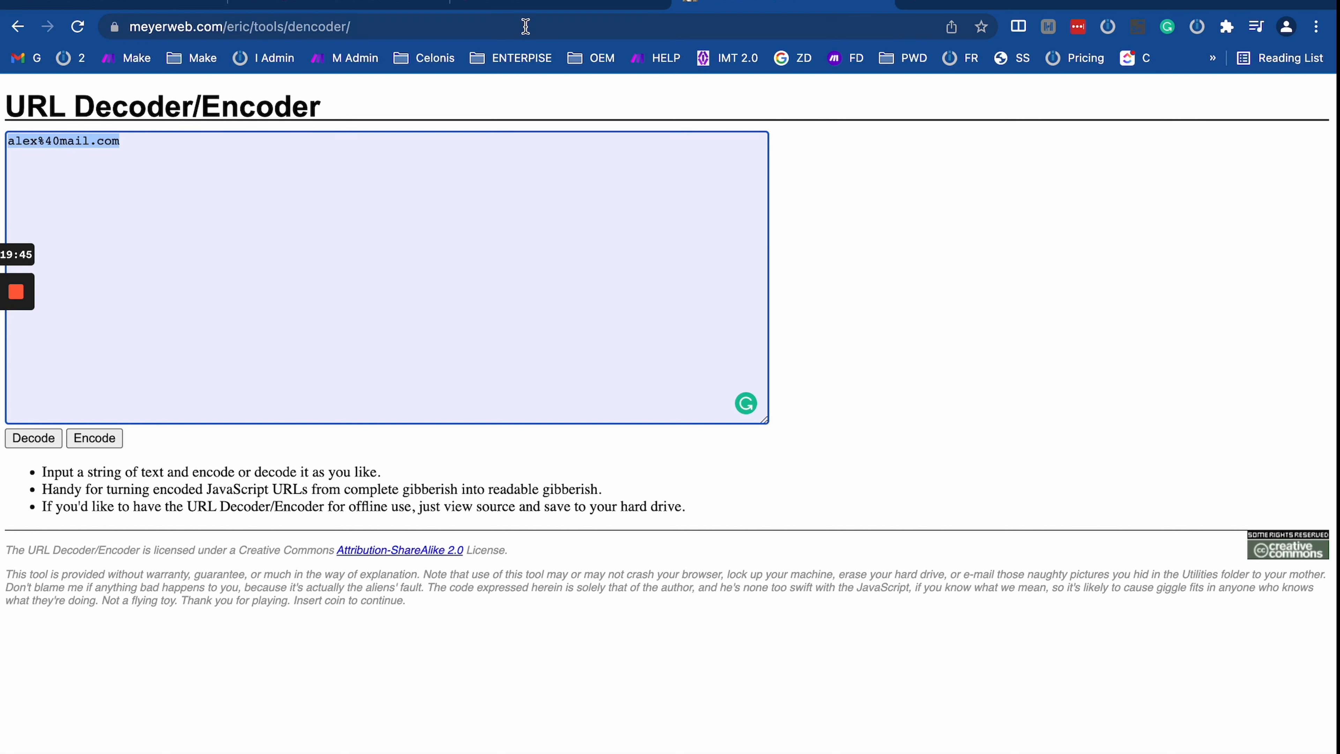
Step: Back in the webhook URL tab, locate the %40-encoded e-mail value at the URL's end
left_click(417, 6)
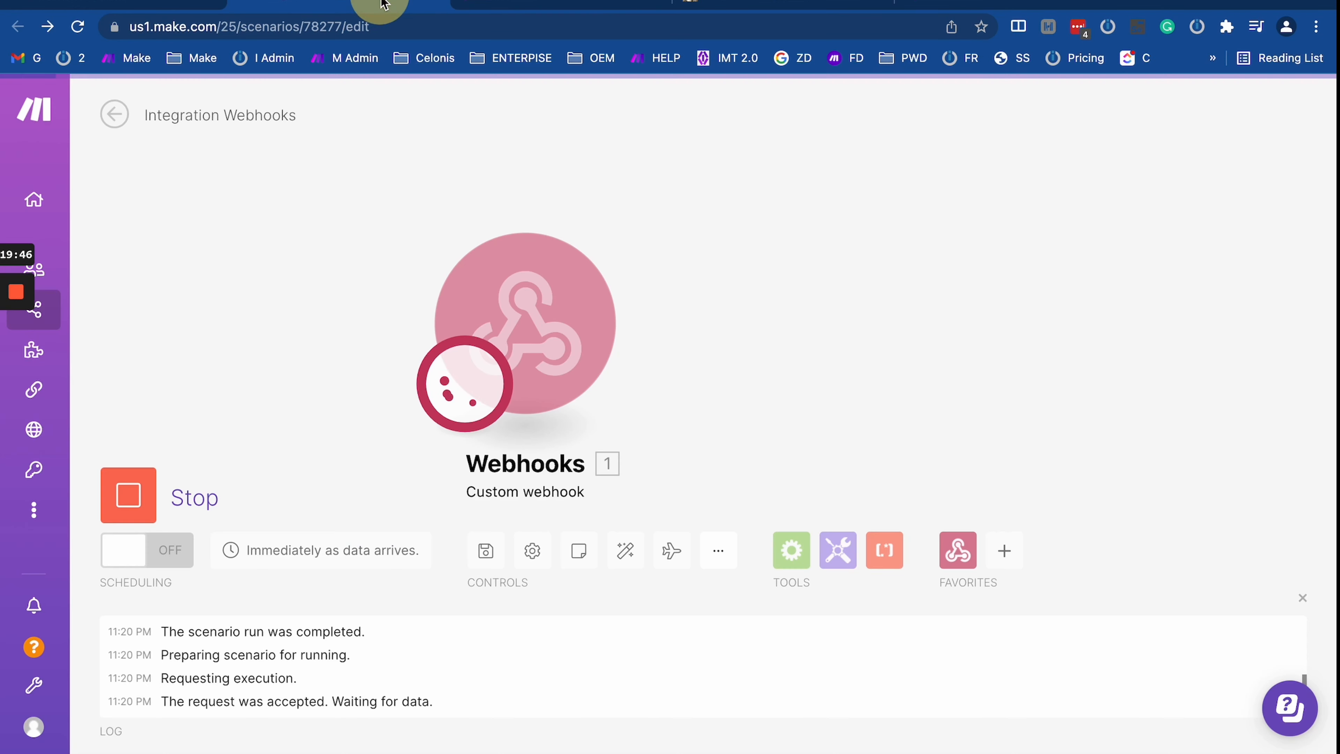
left_click(507, 4)
left_click(736, 42)
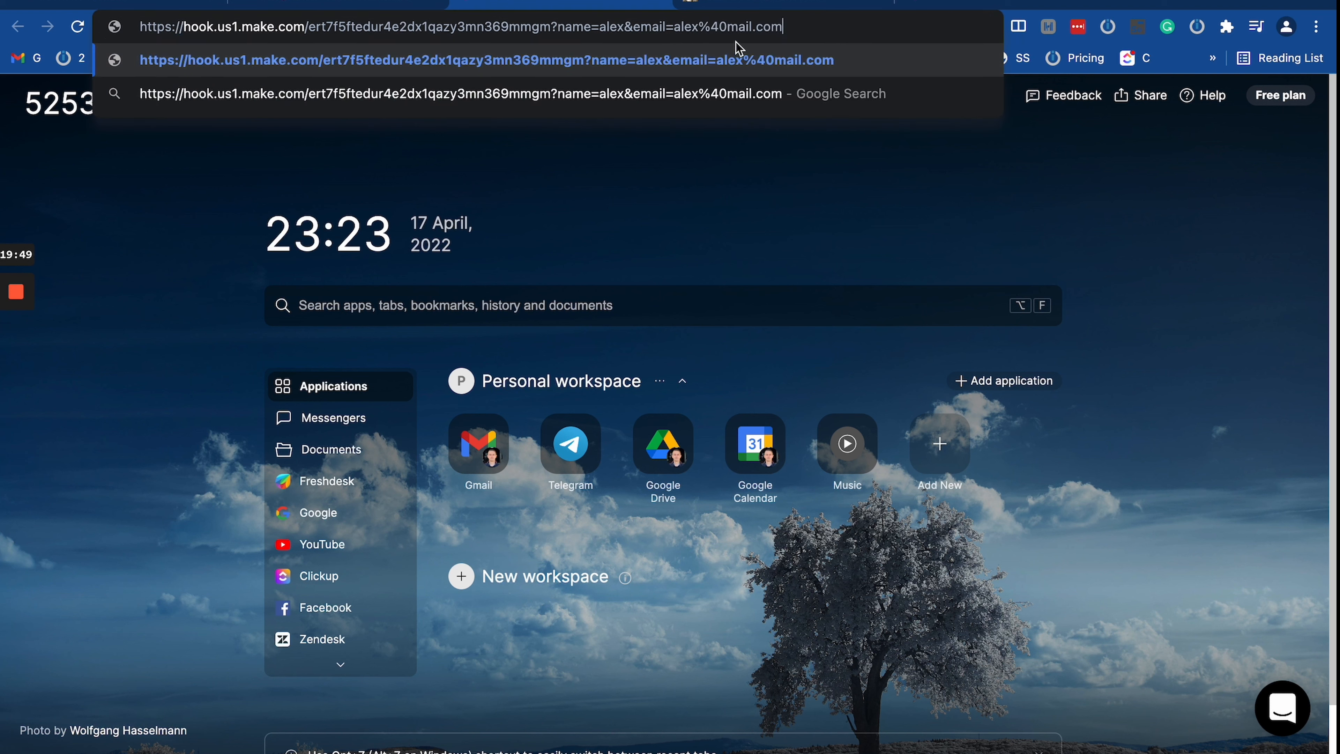
left_click_drag(813, 25, 717, 26)
left_click(756, 26)
left_click(825, 30)
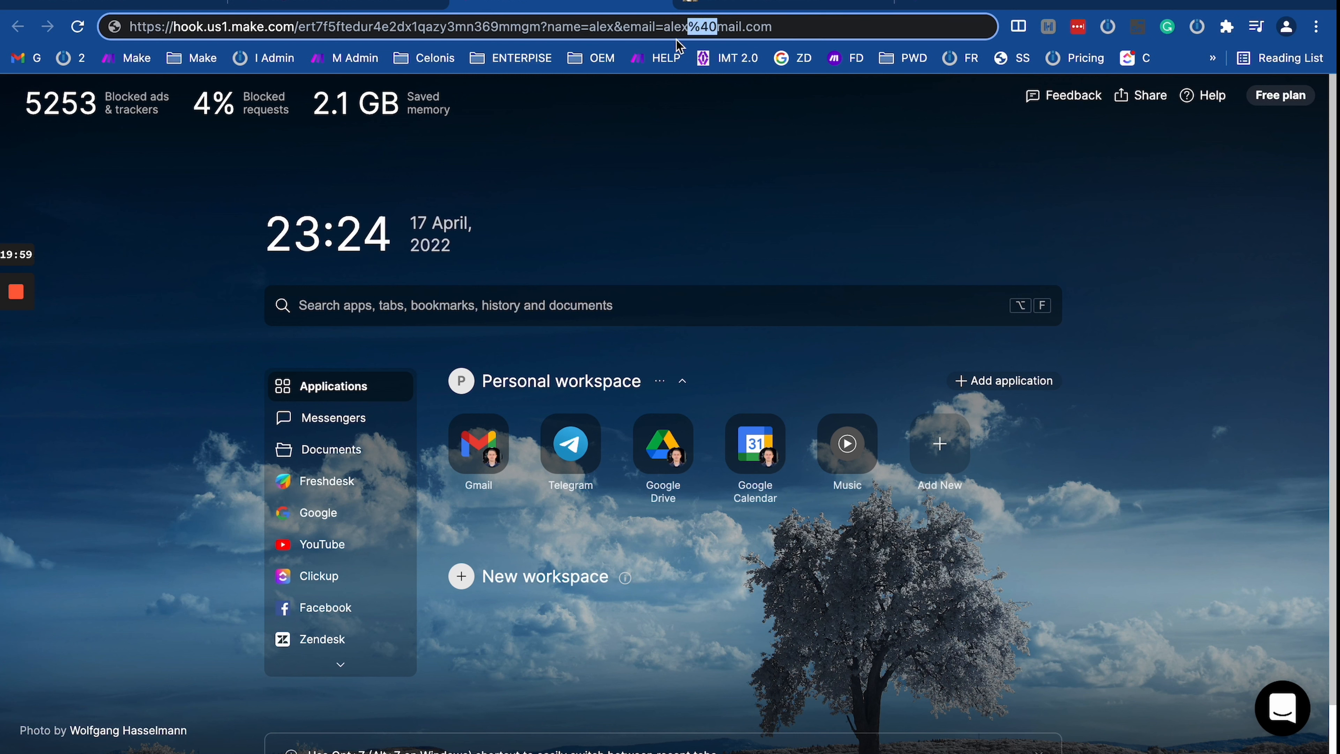
left_click(794, 27)
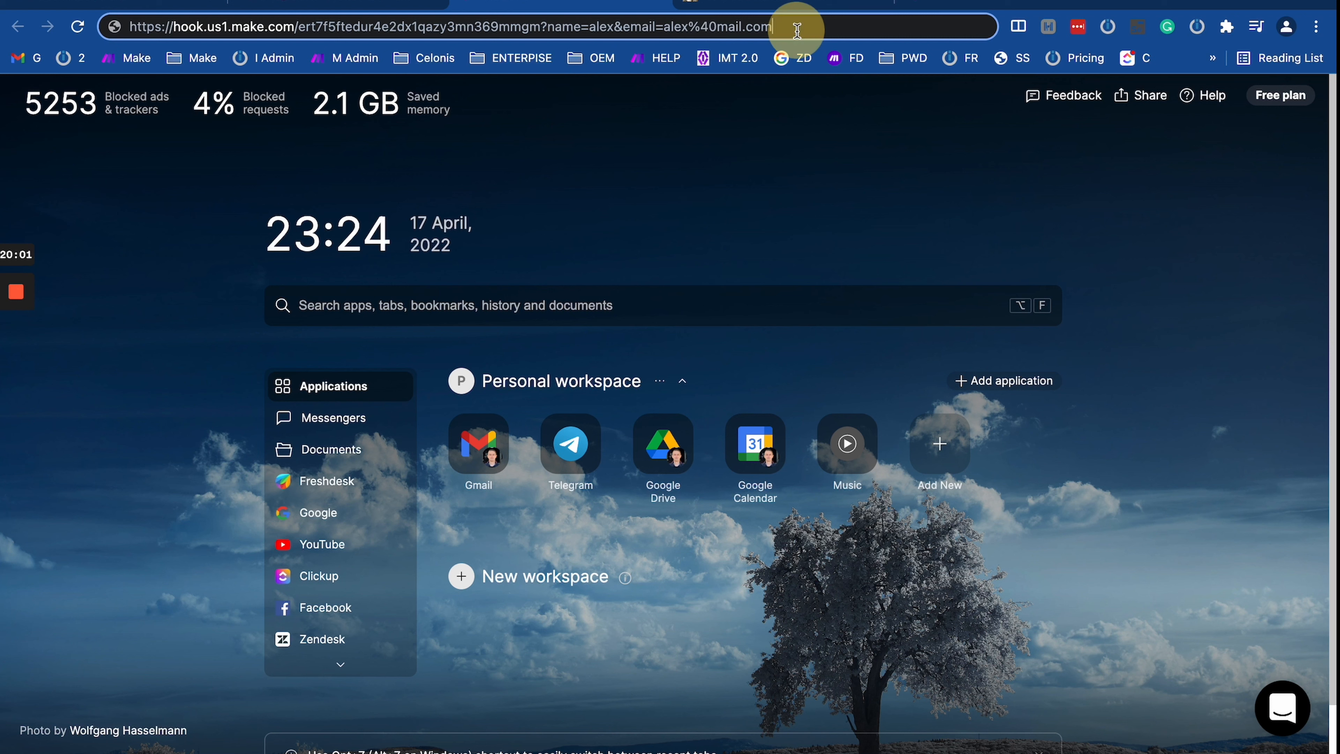
left_click(718, 27)
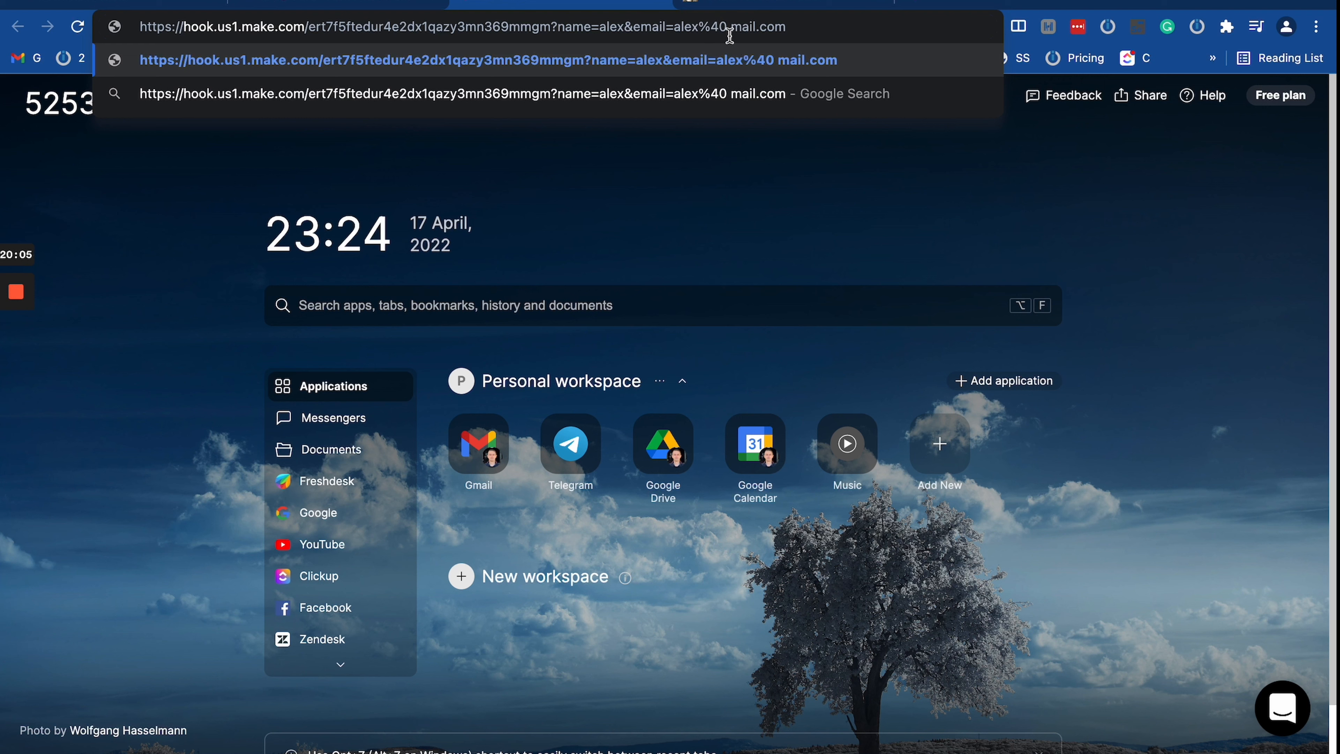
Step: Remove the stray space before mail.com in the webhook URL
left_click_drag(728, 26, 120, 35)
left_click_drag(734, 26, 855, 34)
key("Left")
key("BackSpace")
left_click(846, 31)
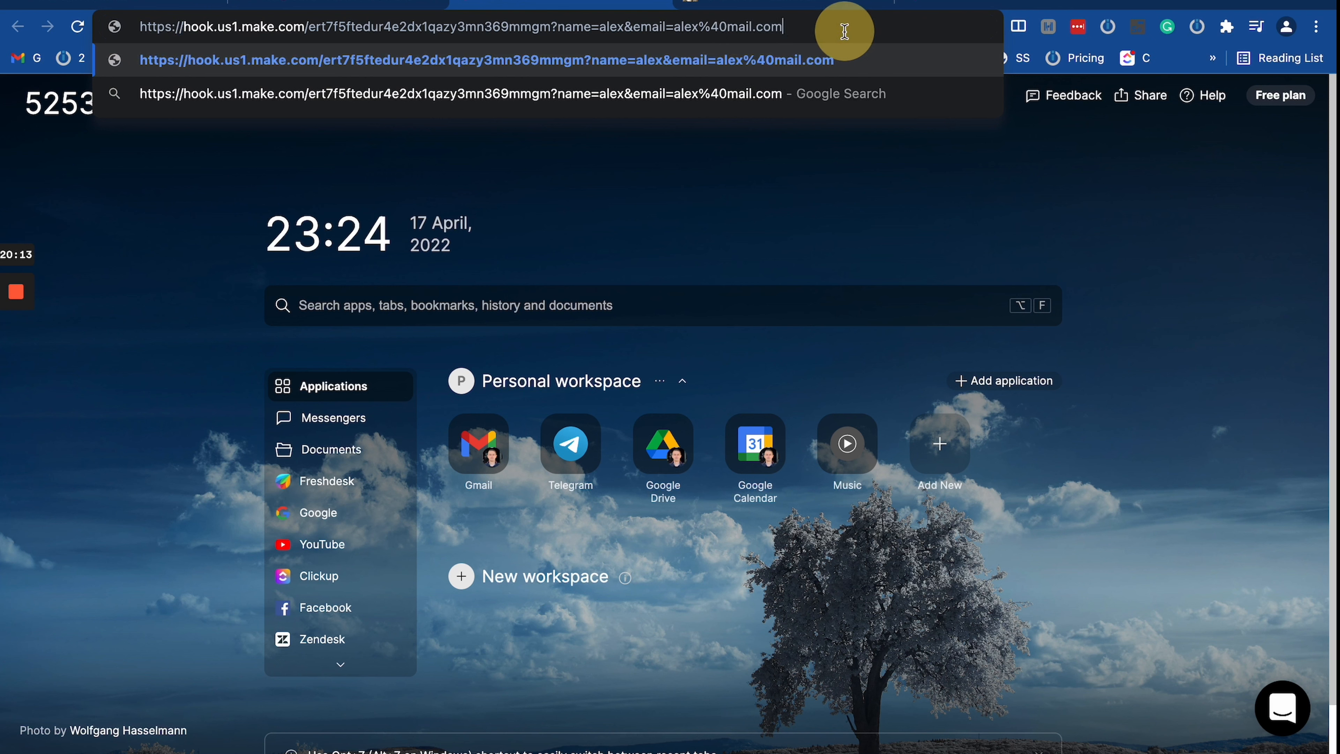
key("super+a")
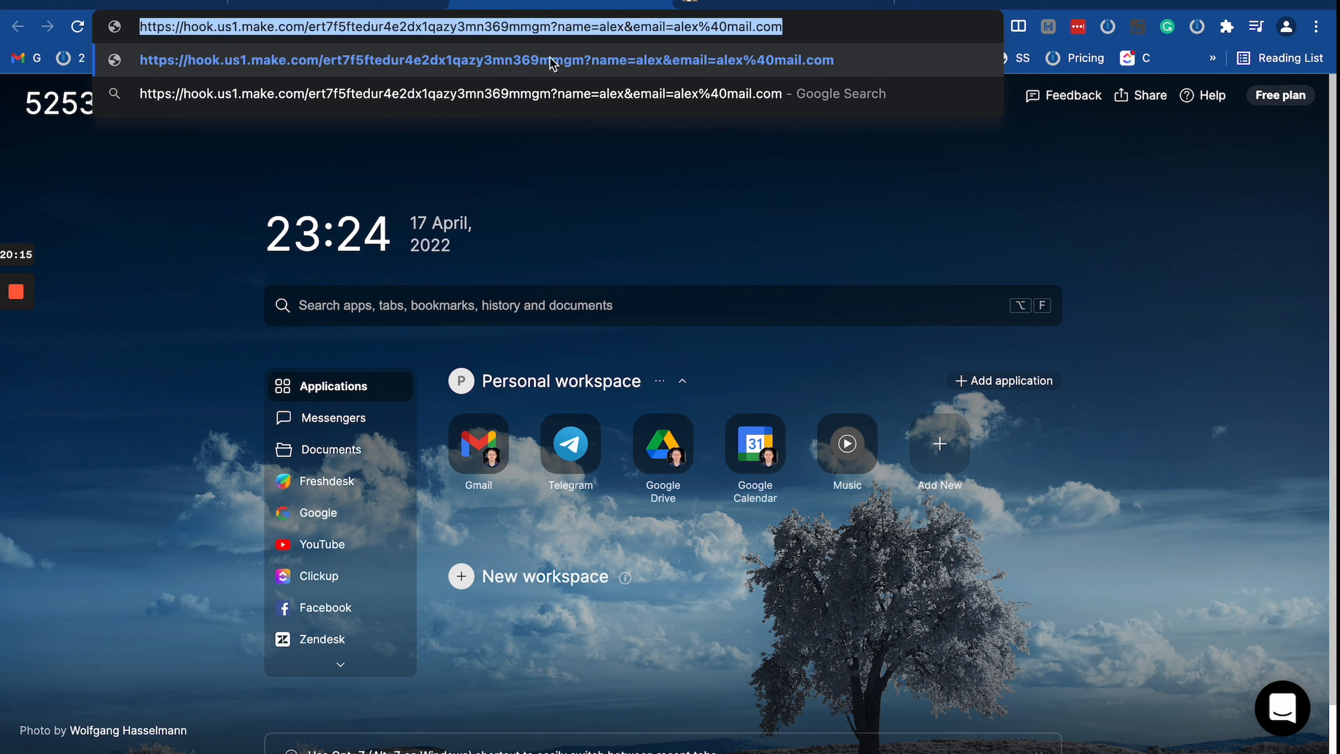
Step: Highlight the %40 code standing for @ in the webhook URL
double_click(733, 27)
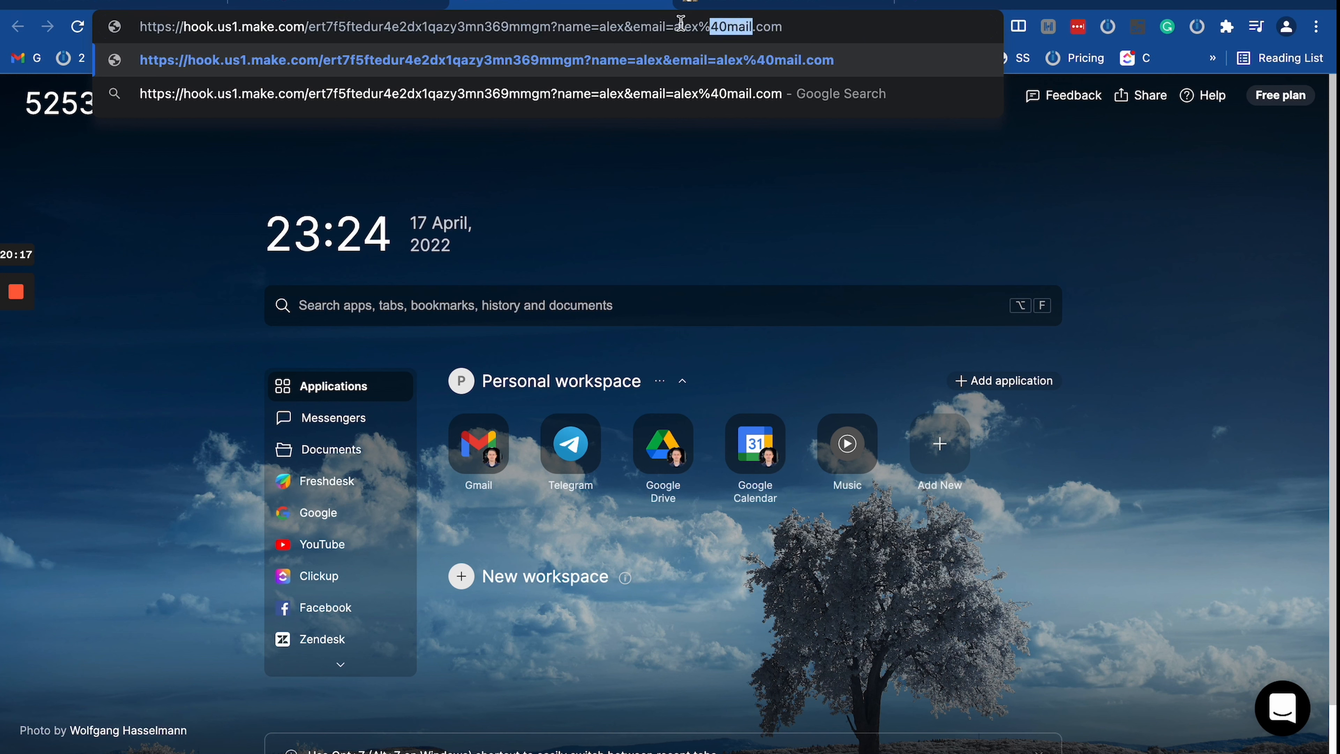
left_click(703, 26)
key("super+a")
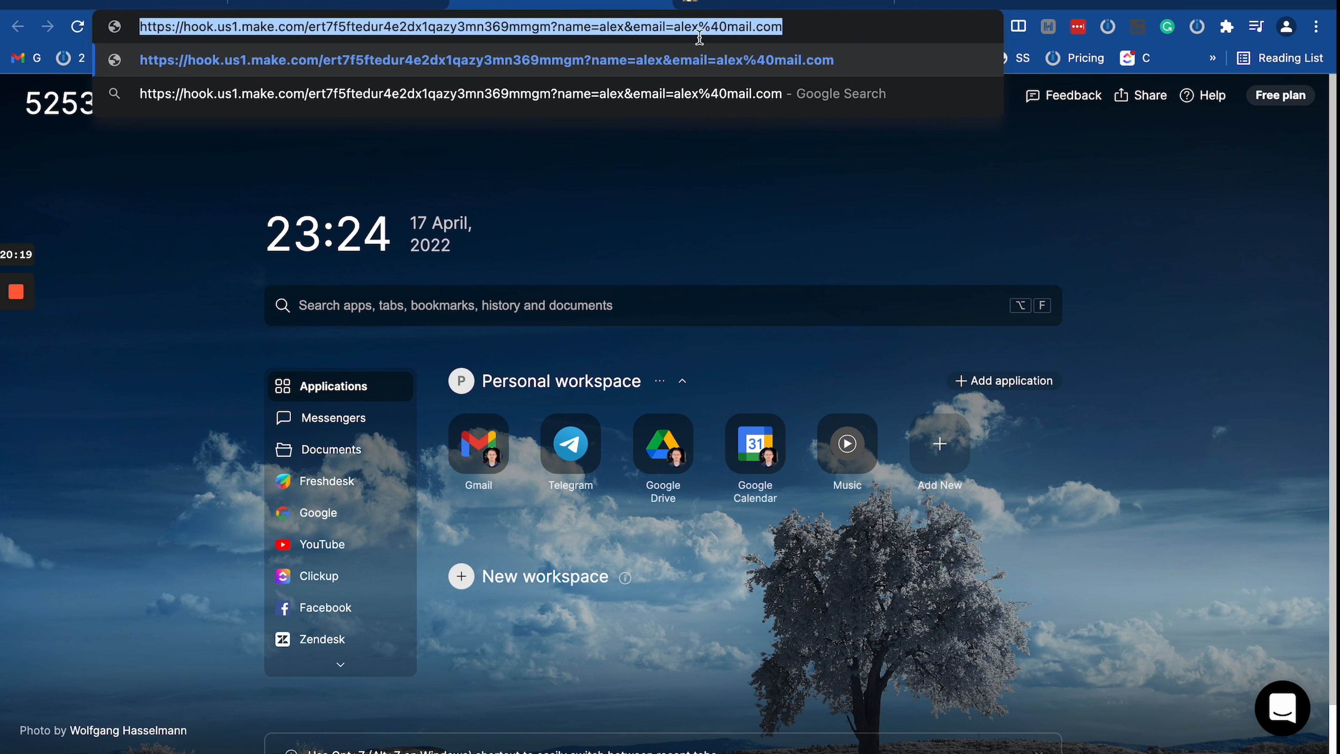
left_click_drag(699, 25, 752, 26)
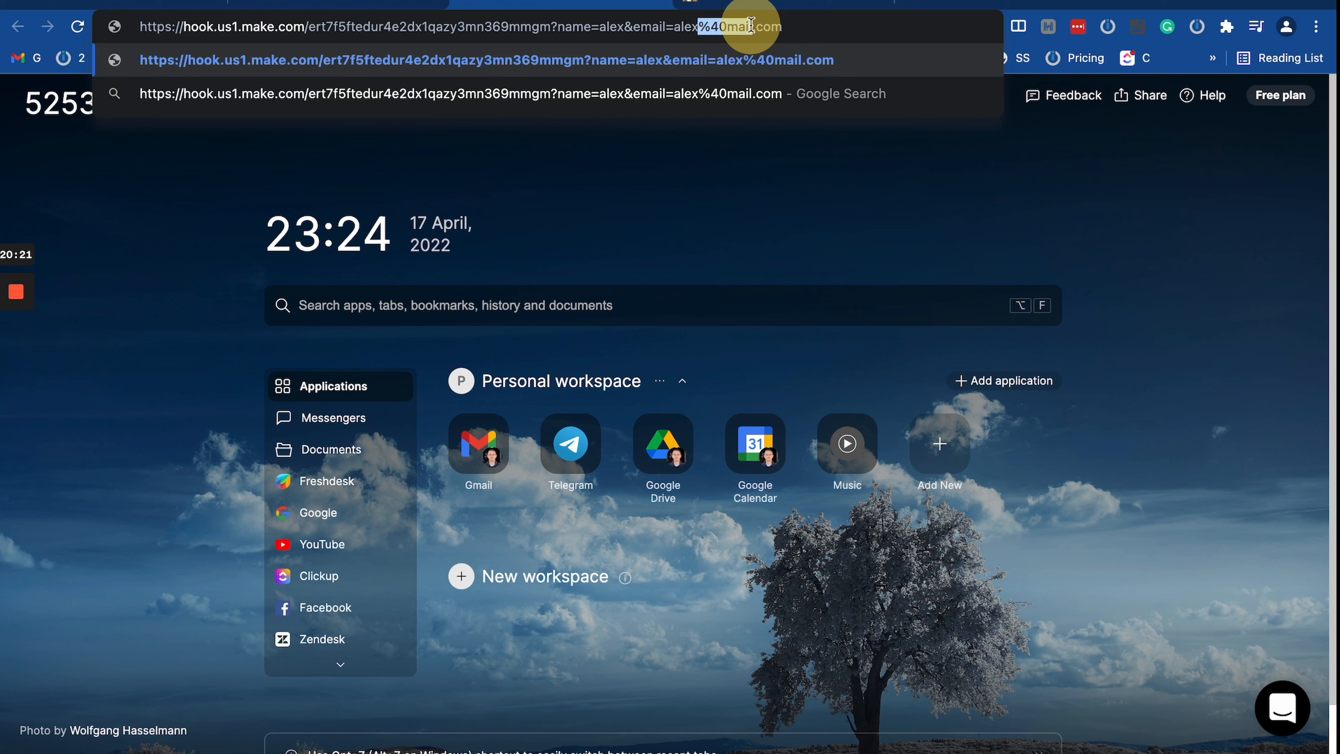
double_click(703, 26)
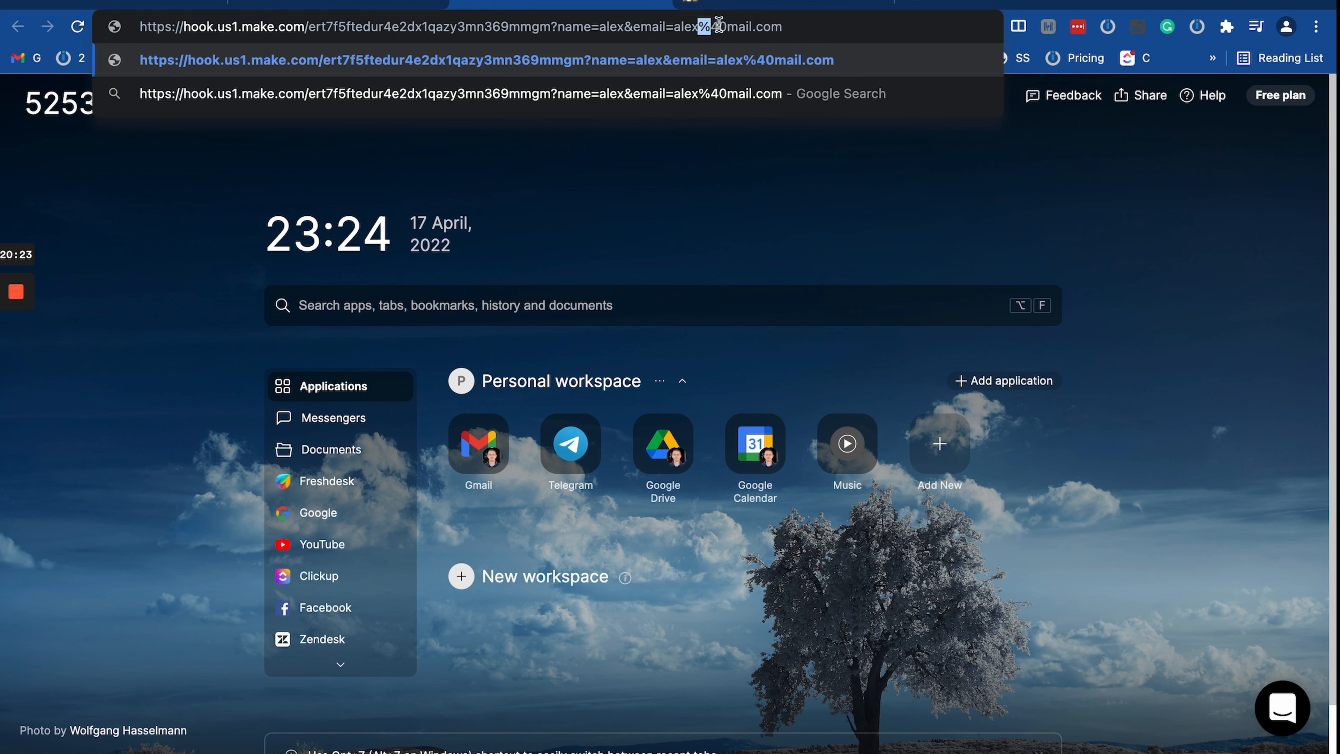
left_click_drag(727, 25, 699, 25)
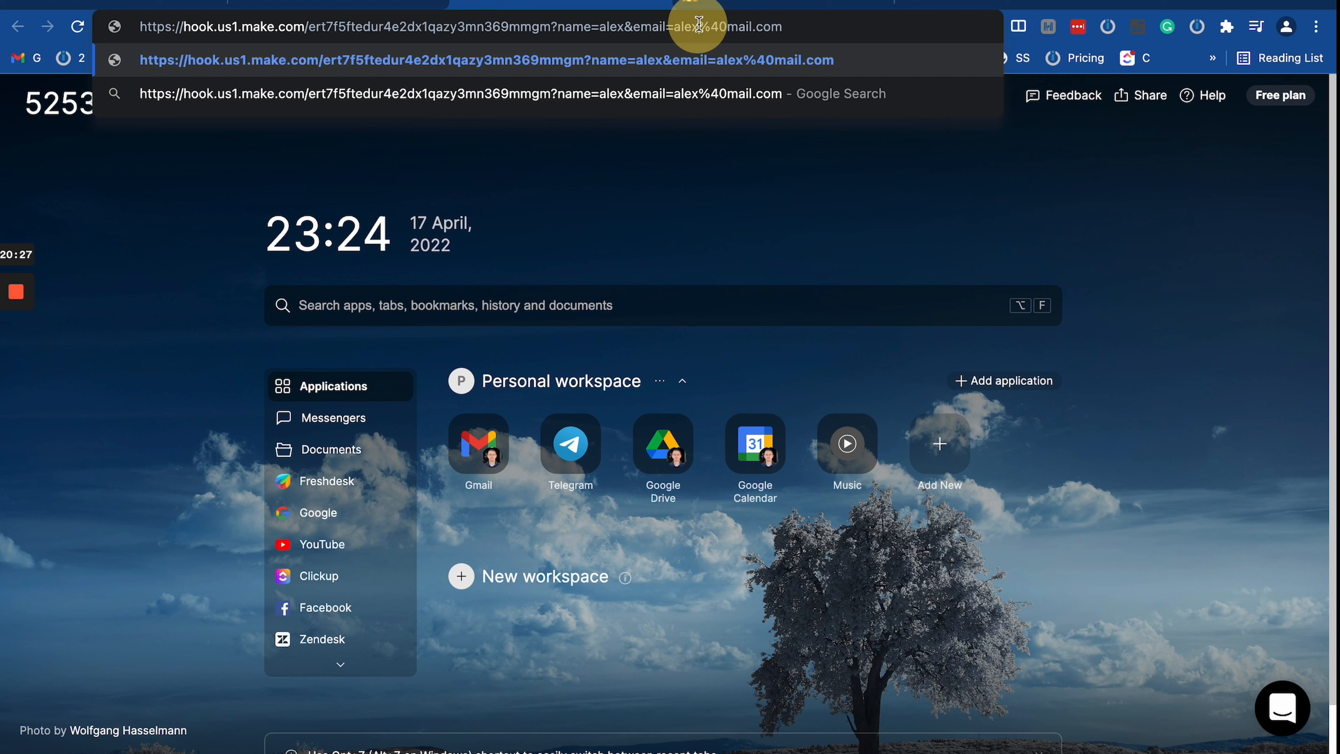
triple_click(610, 29)
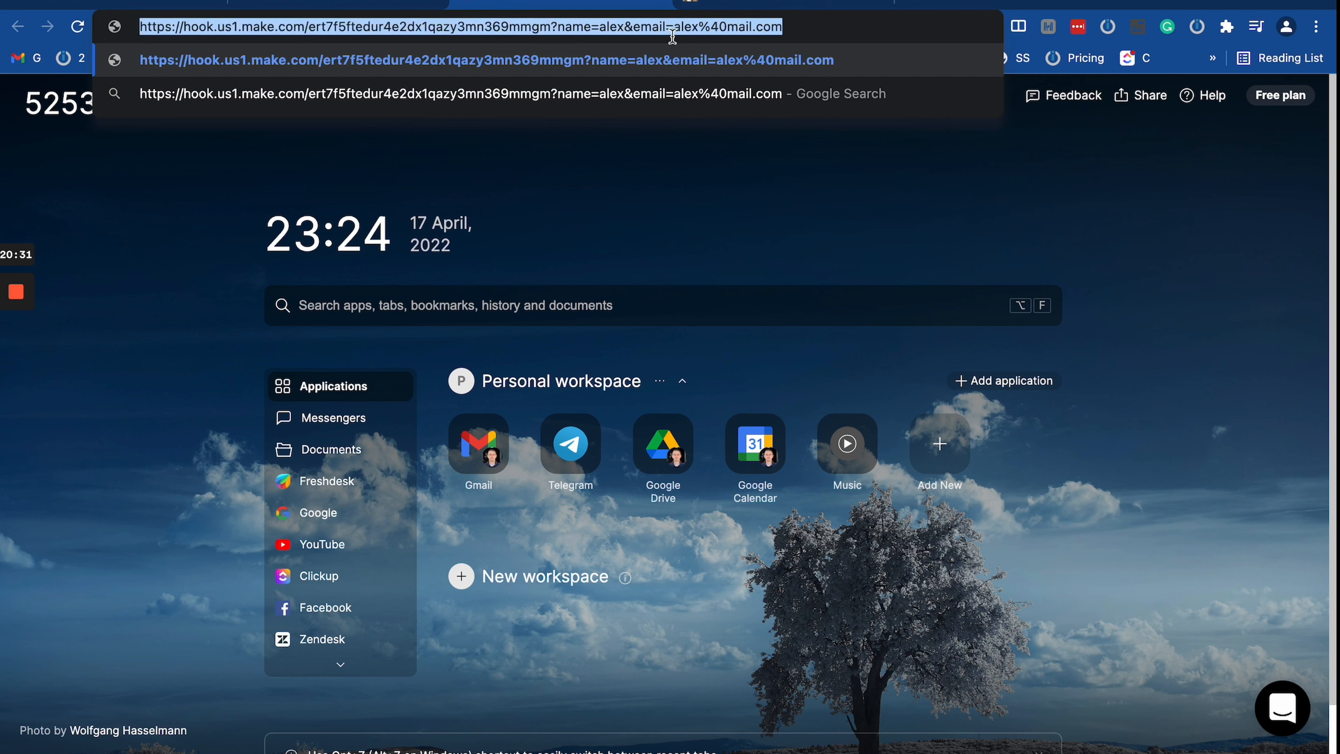
Step: Select the equals sign after email and bring up the URL decoder page
left_click(737, 29)
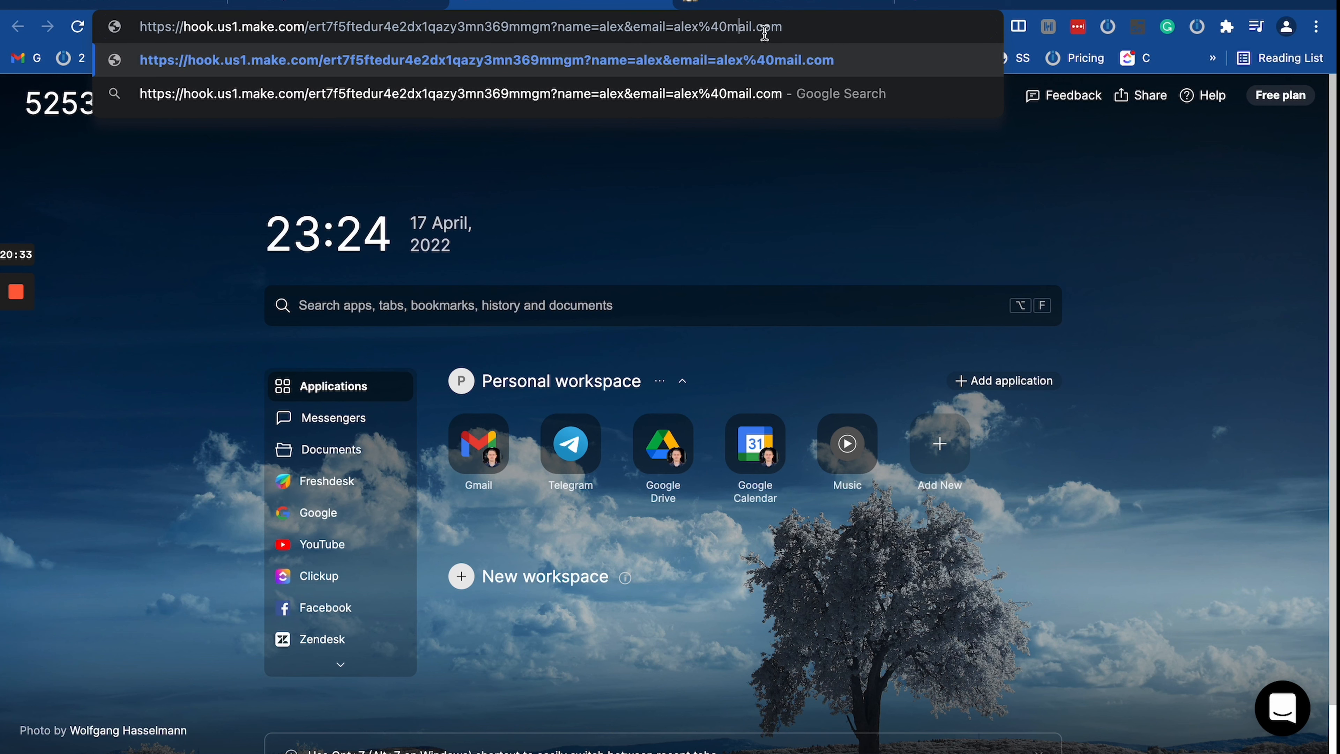
left_click_drag(667, 29, 674, 29)
key("super+c")
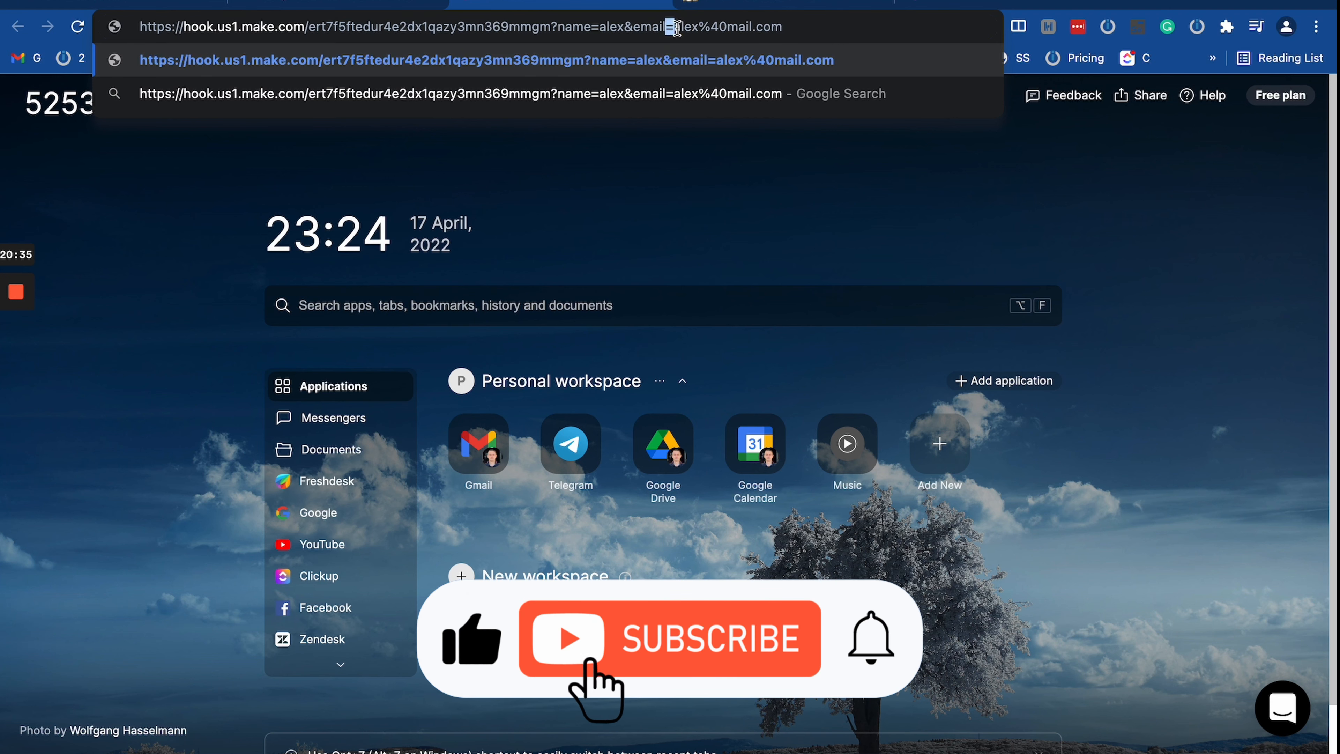
left_click(768, 2)
Step: Paste the equals sign into the decoder and encode it to %3D
triple_click(242, 172)
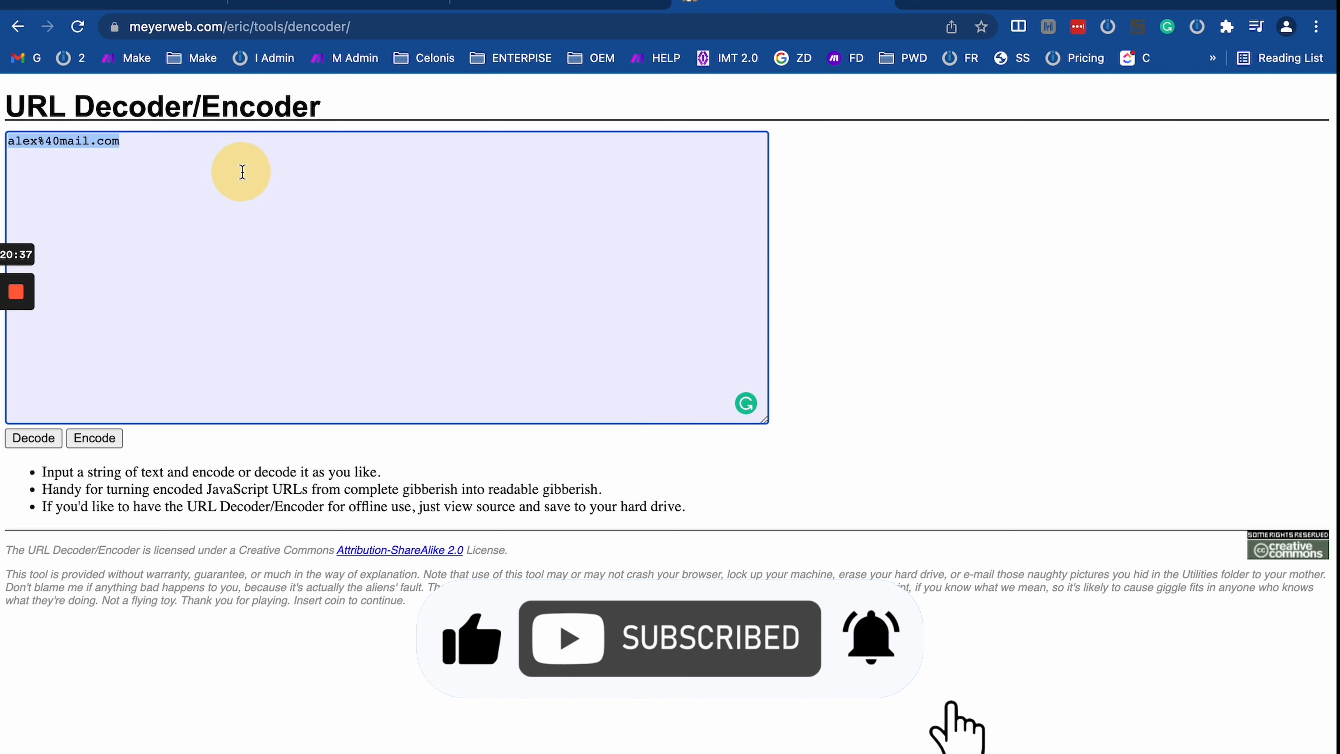
key("super+v")
left_click(105, 436)
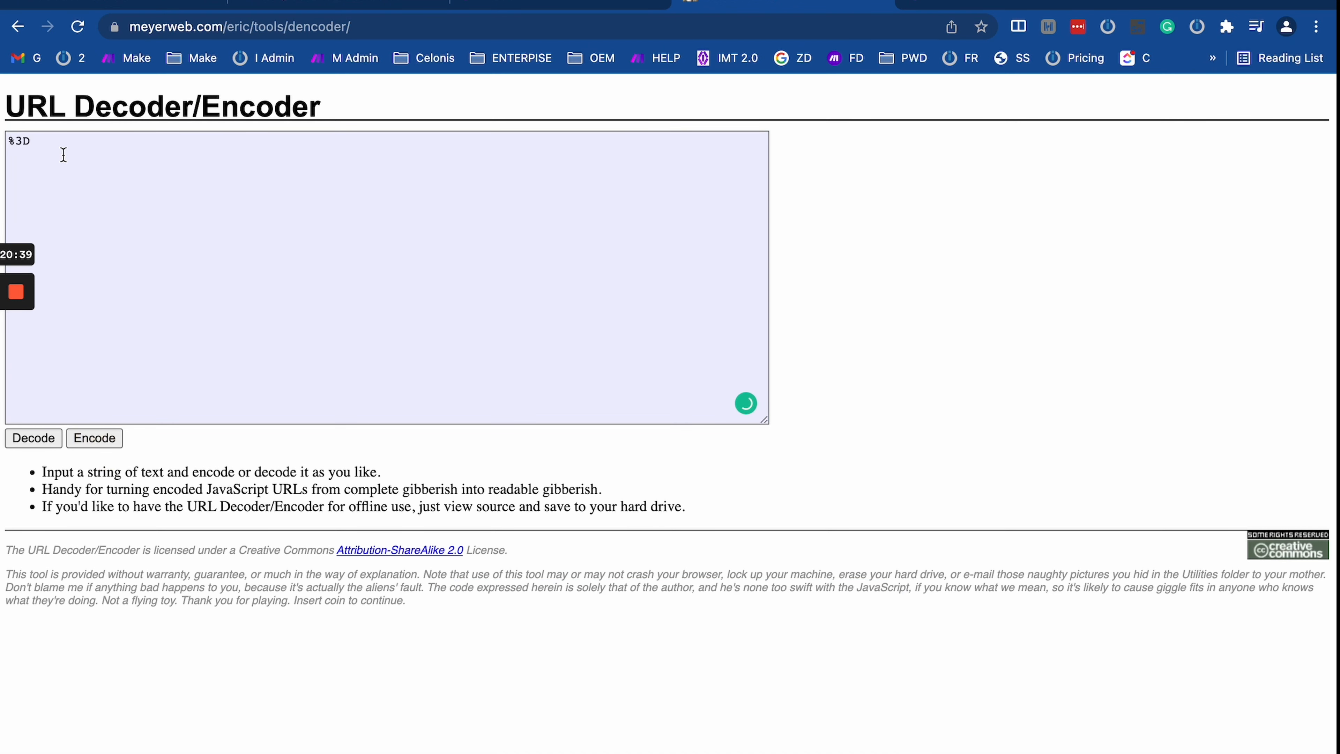
left_click_drag(60, 153, 7, 139)
left_click(25, 139)
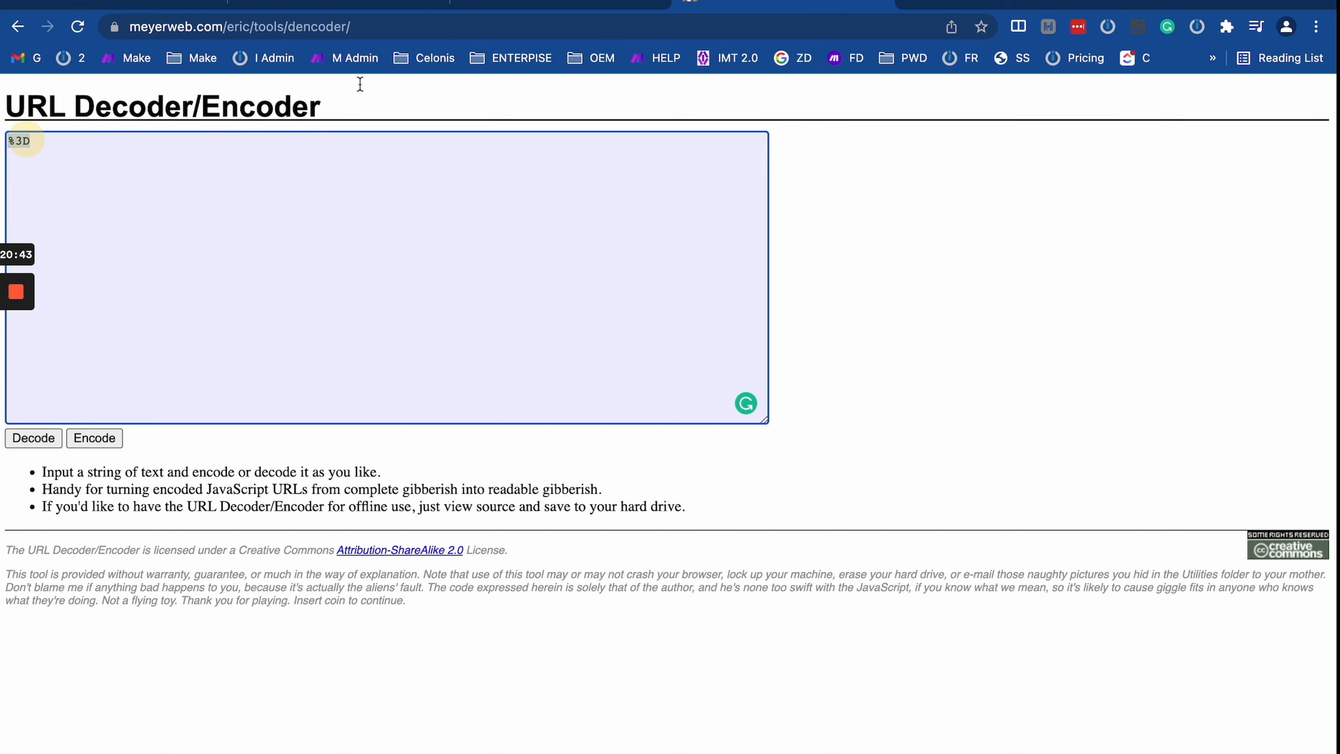
Step: In the webhook URL tab, highlight the encoded e-mail value
left_click(548, 5)
left_click(658, 27)
left_click_drag(663, 27, 772, 26)
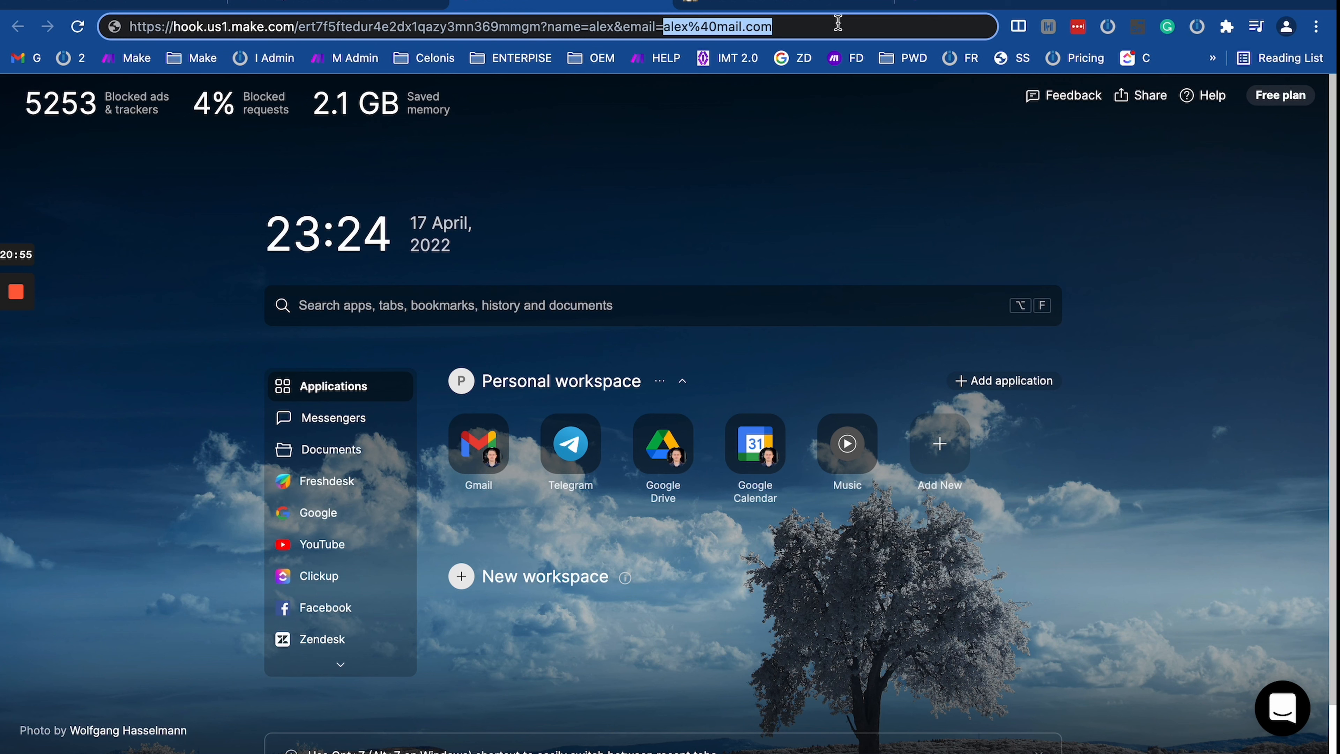
left_click(820, 25)
Step: Send the webhook URL request and view the name and e-mail fields Make received
left_click(360, 1)
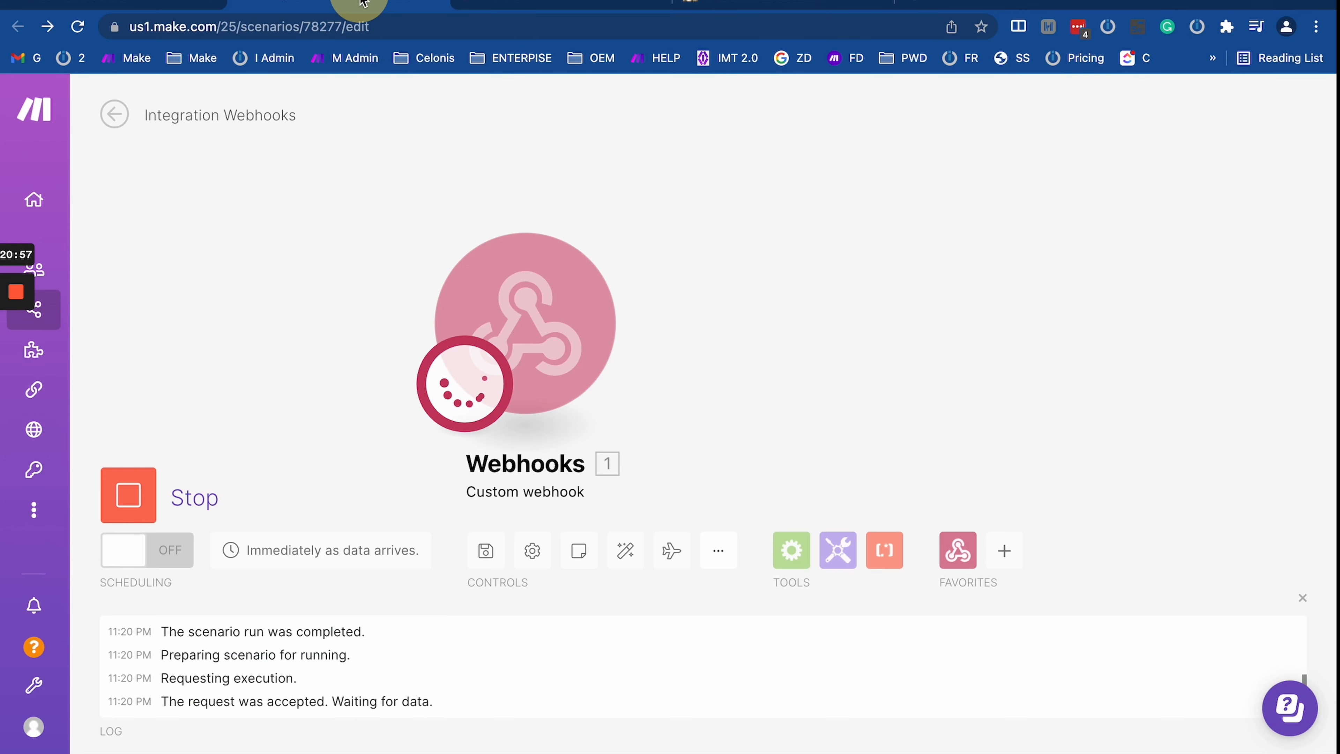
left_click(531, 5)
left_click(528, 29)
key("Return")
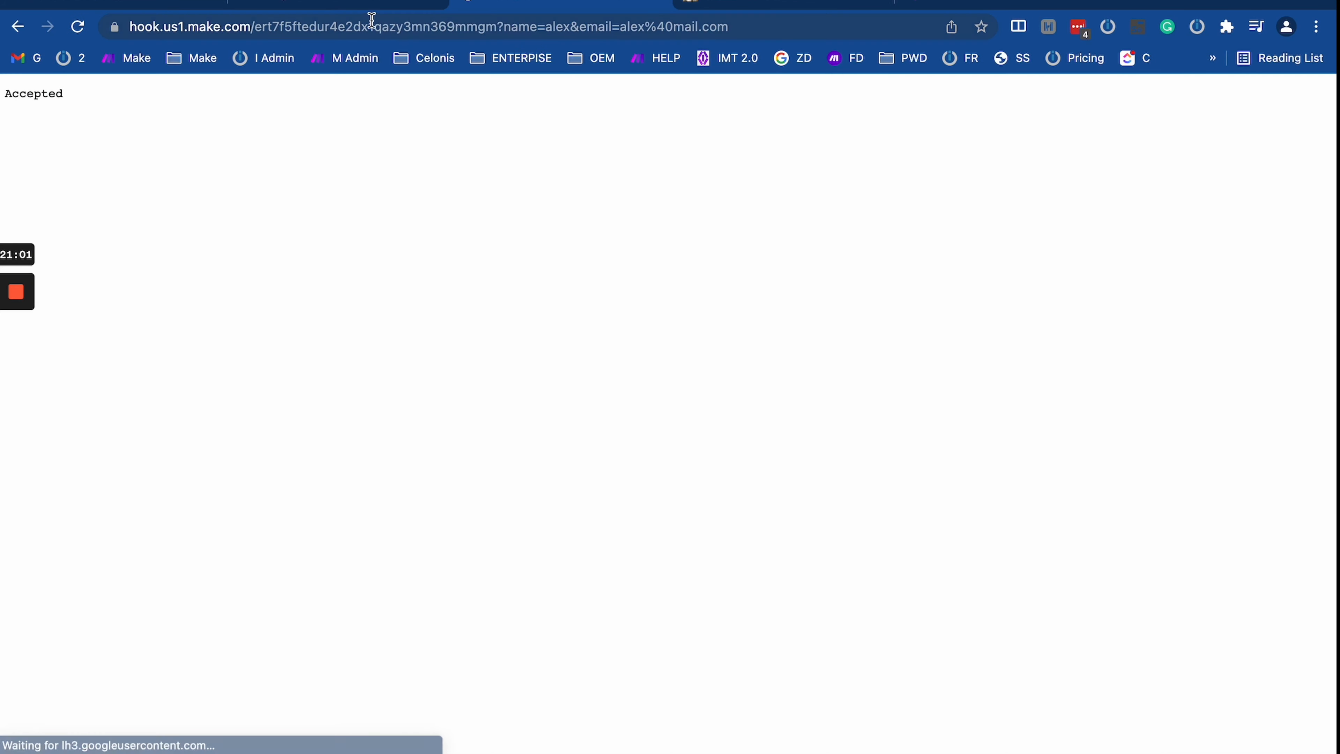
left_click(369, 2)
left_click(643, 208)
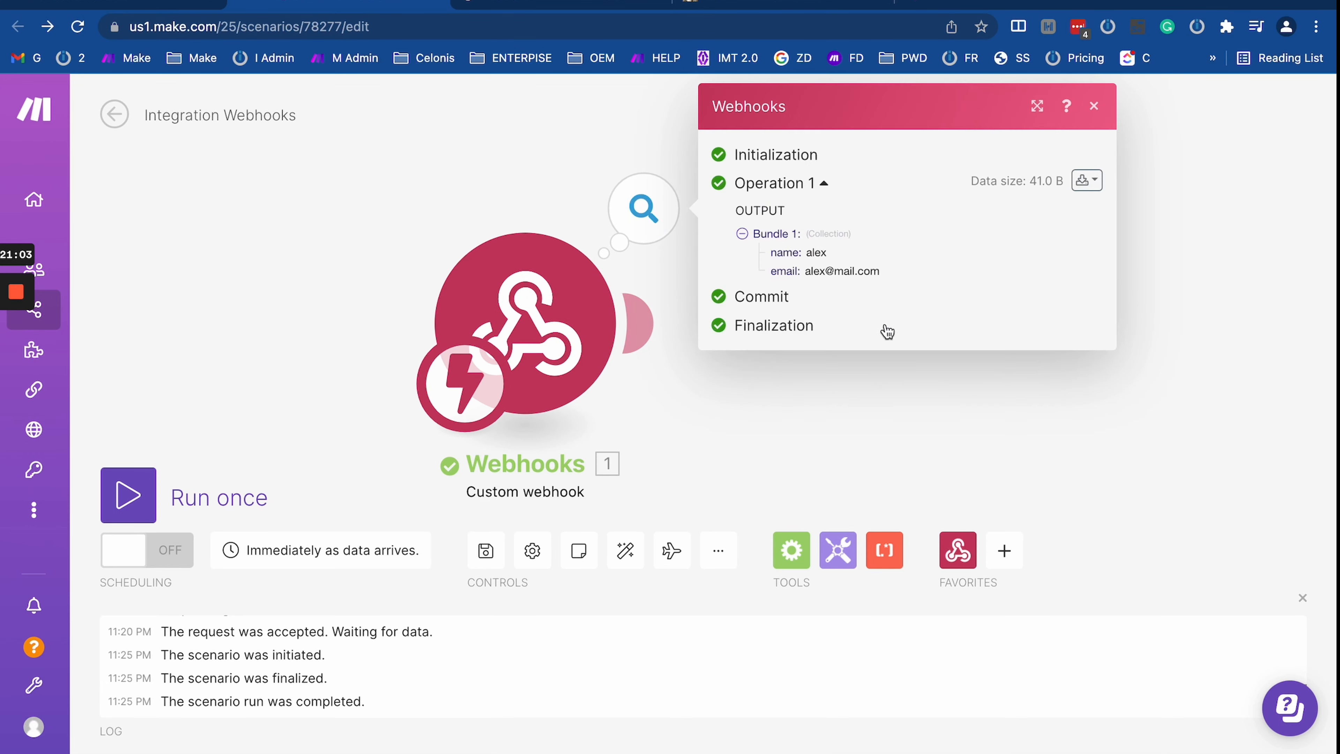
left_click_drag(775, 264, 913, 269)
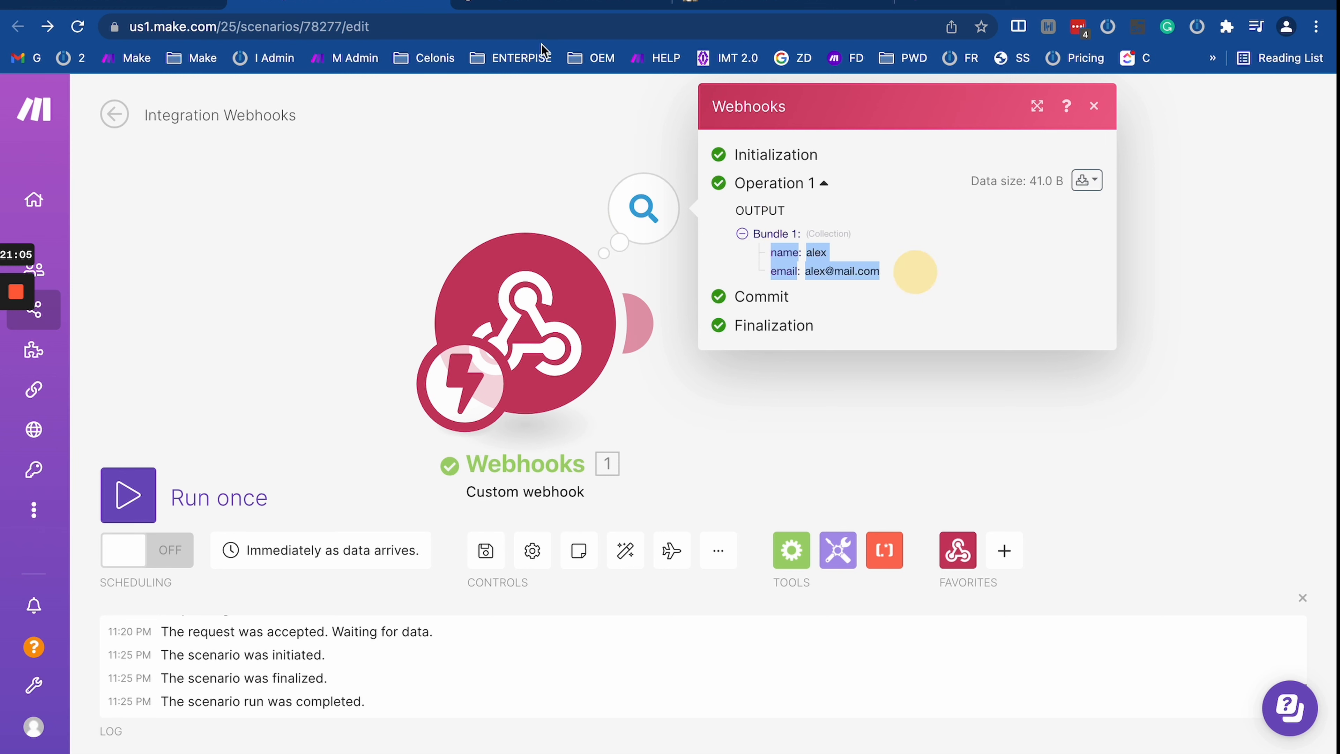
Step: Check the Accepted response page, close Make's output panel, and open developer tools
left_click(533, 6)
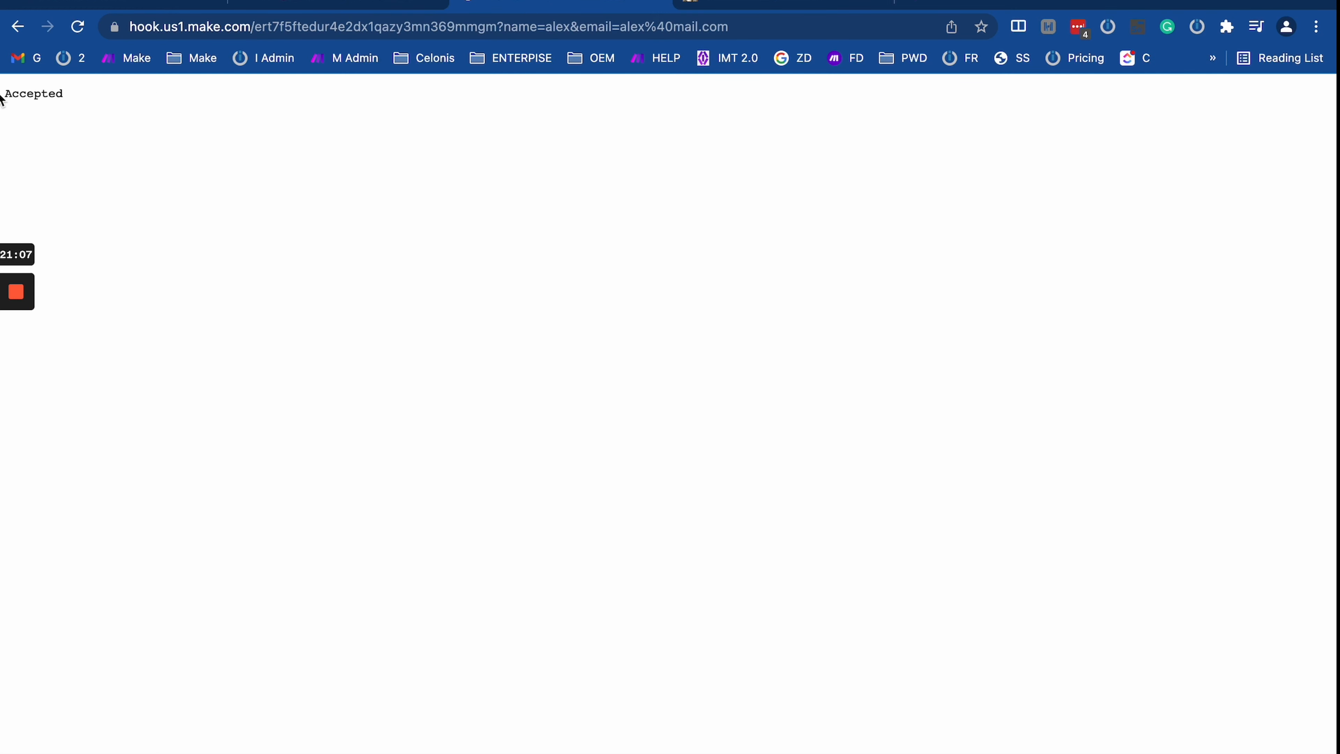
left_click_drag(2, 98, 300, 274)
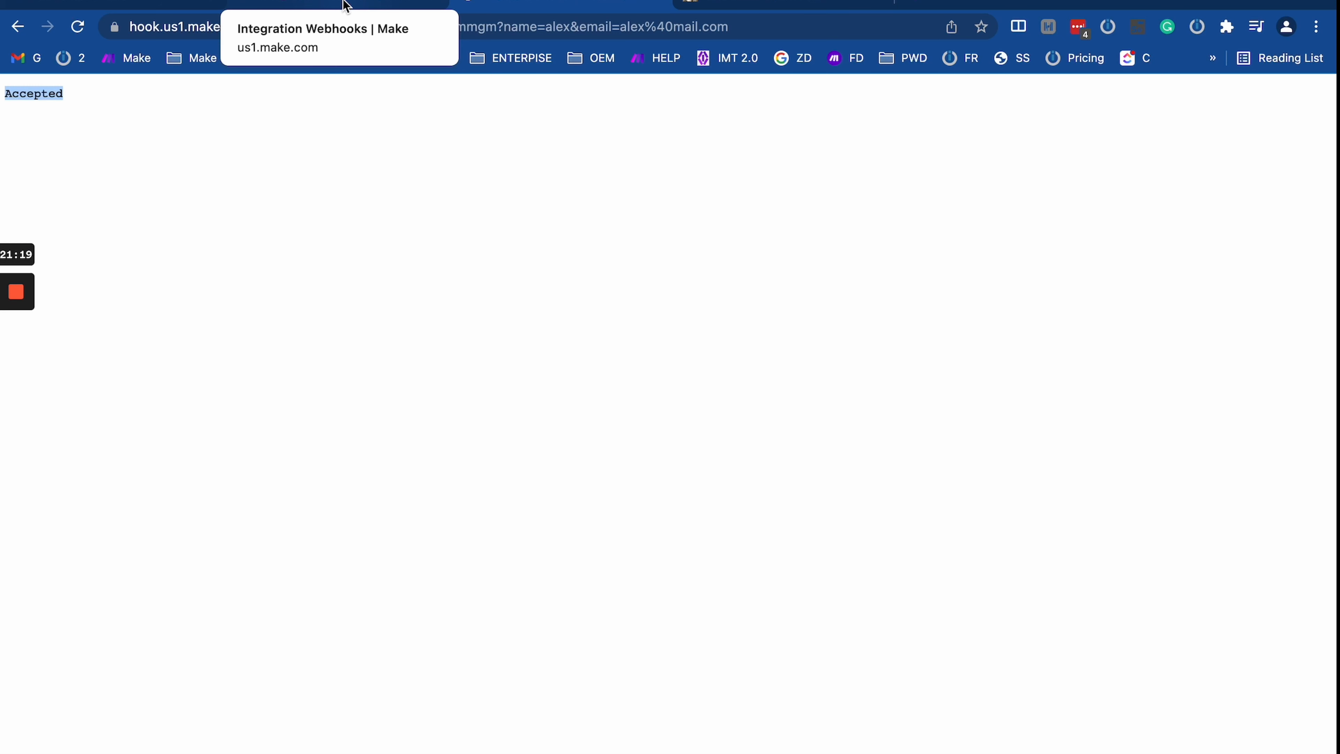
left_click(344, 4)
left_click(769, 402)
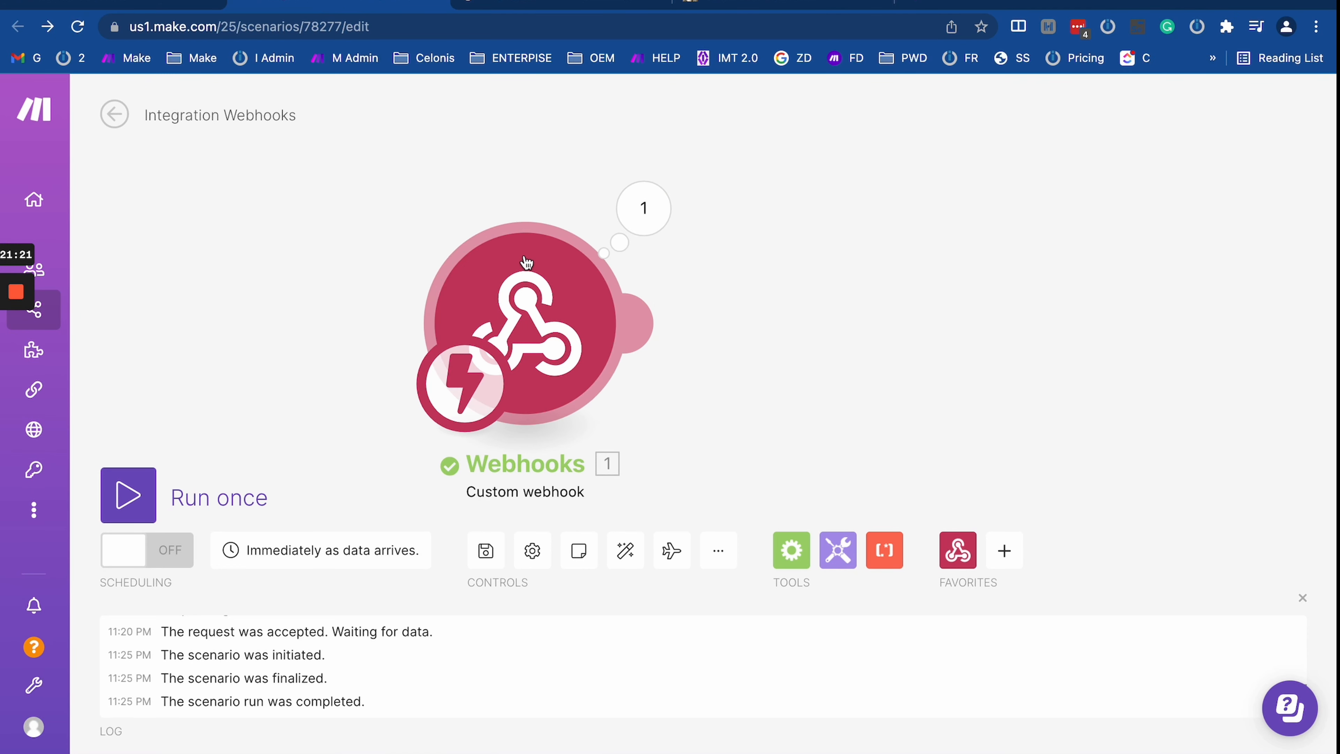
left_click(535, 4)
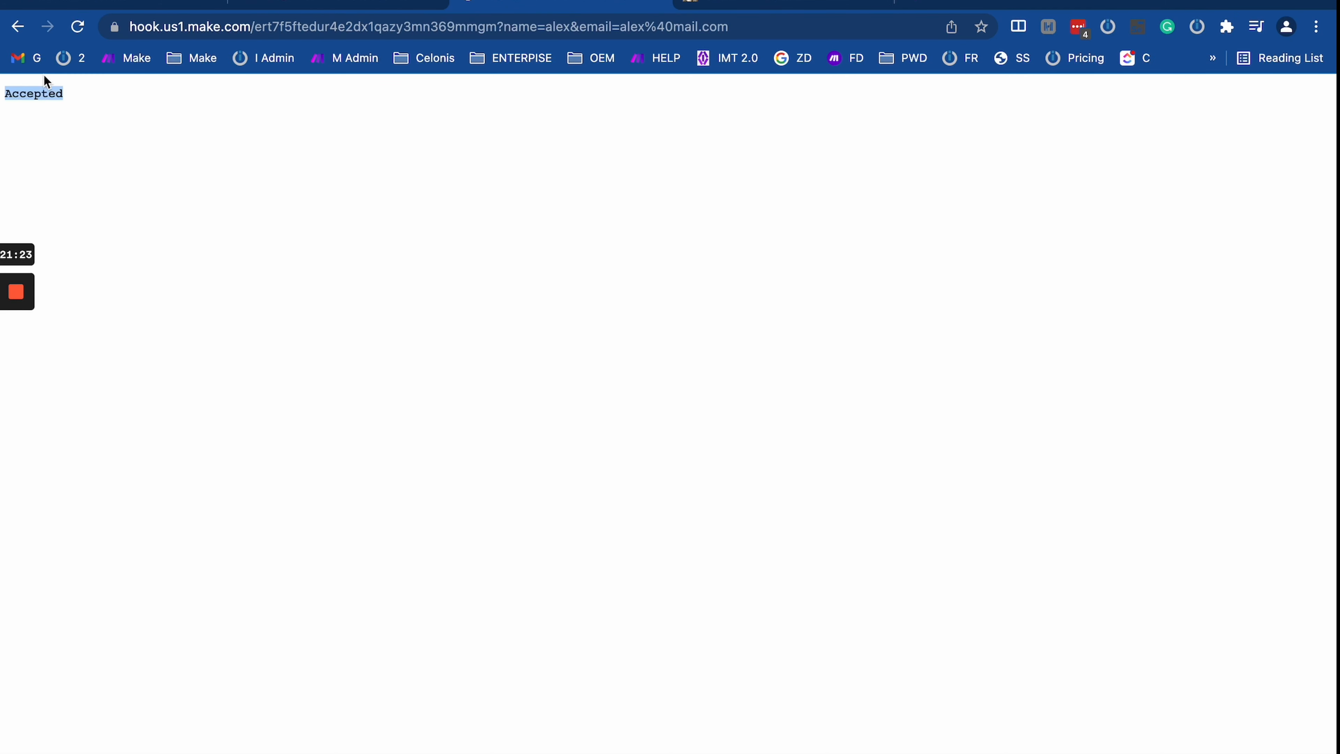
double_click(33, 90)
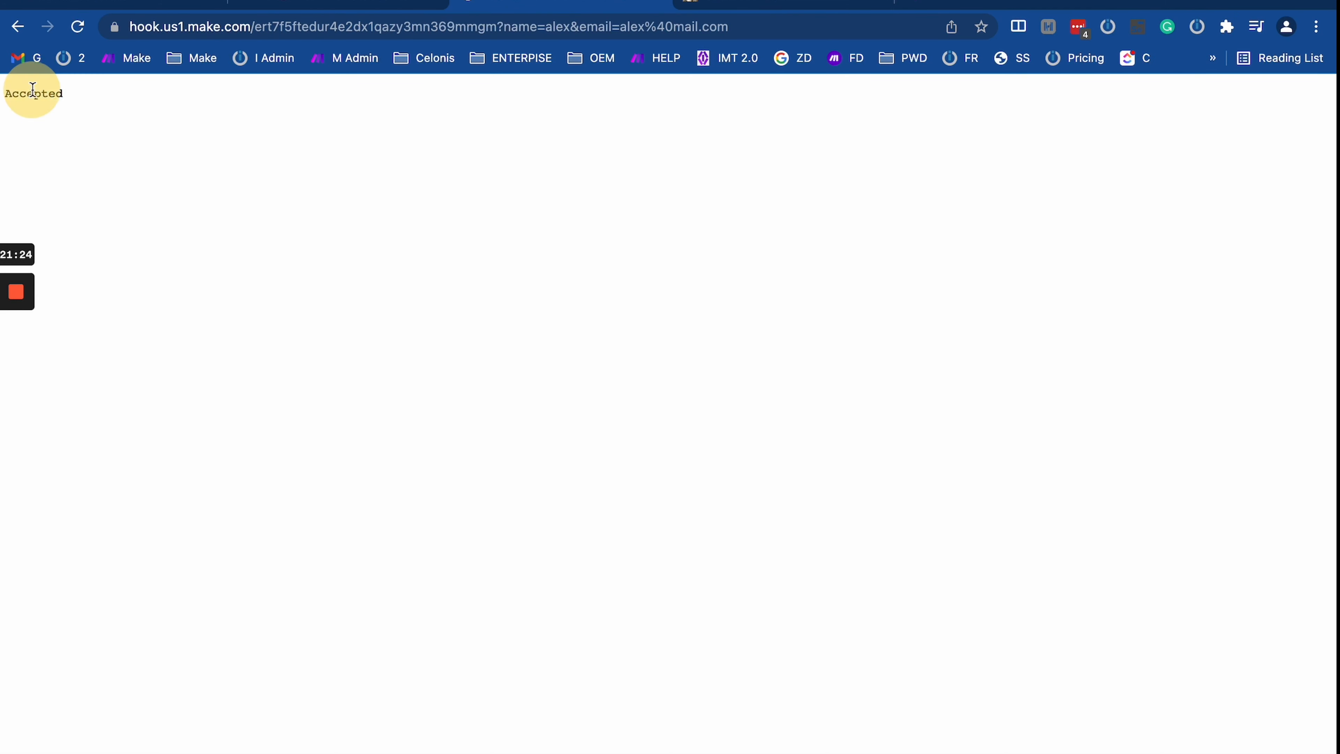
left_click(281, 150)
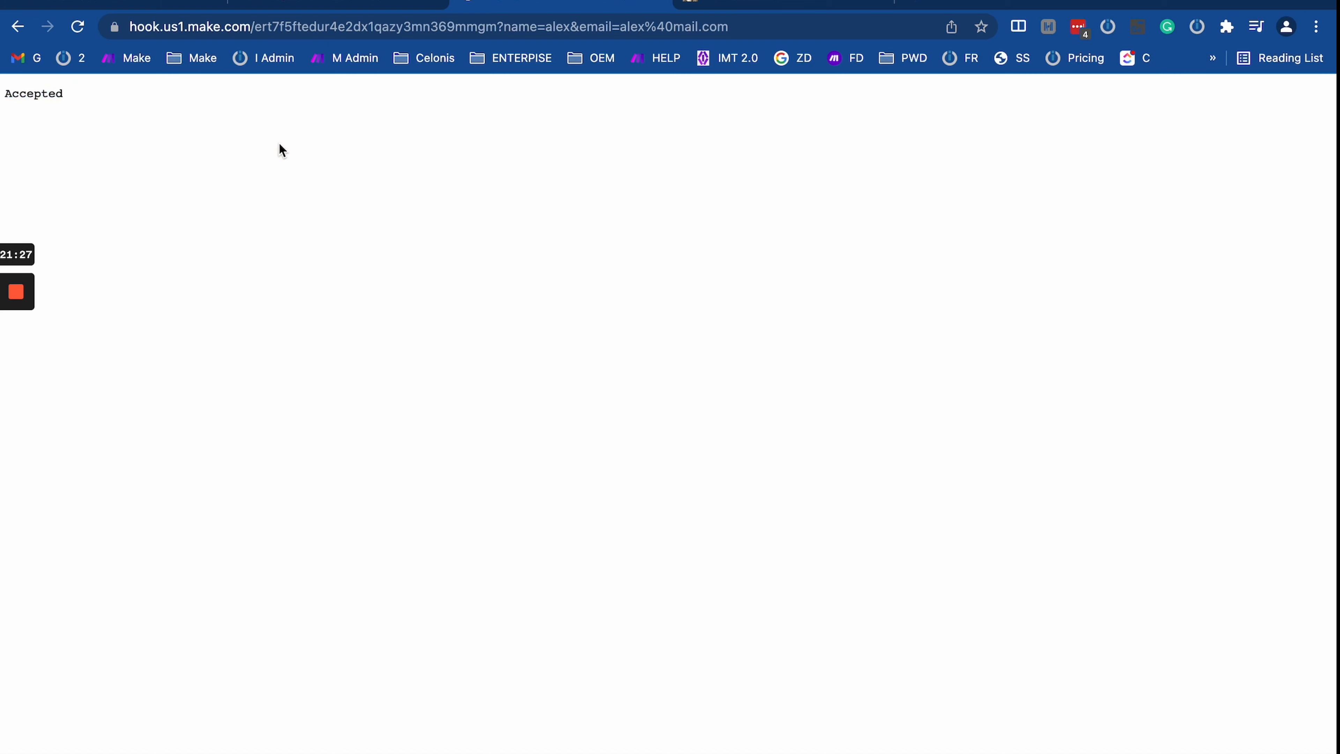
key("alt+super+i")
Step: Set the Make scenario listening again and resend the webhook request
left_click(162, 409)
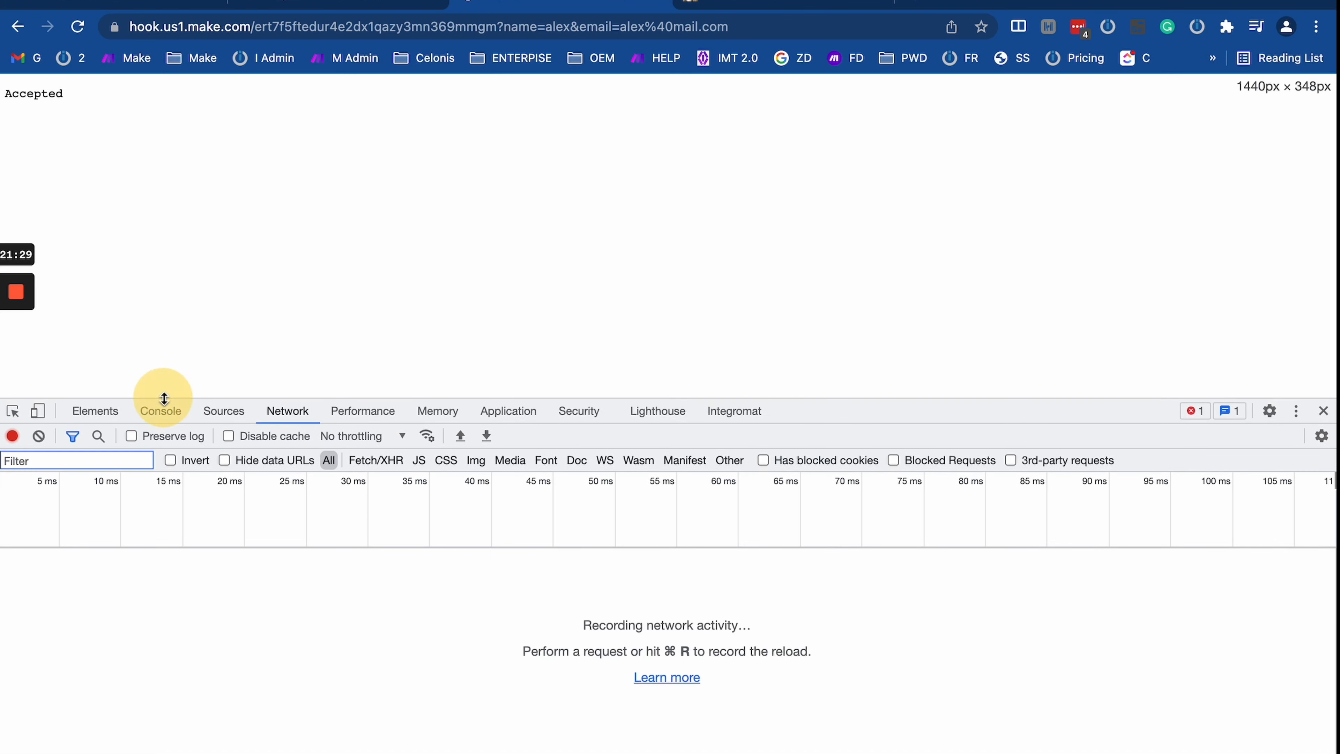
left_click(369, 6)
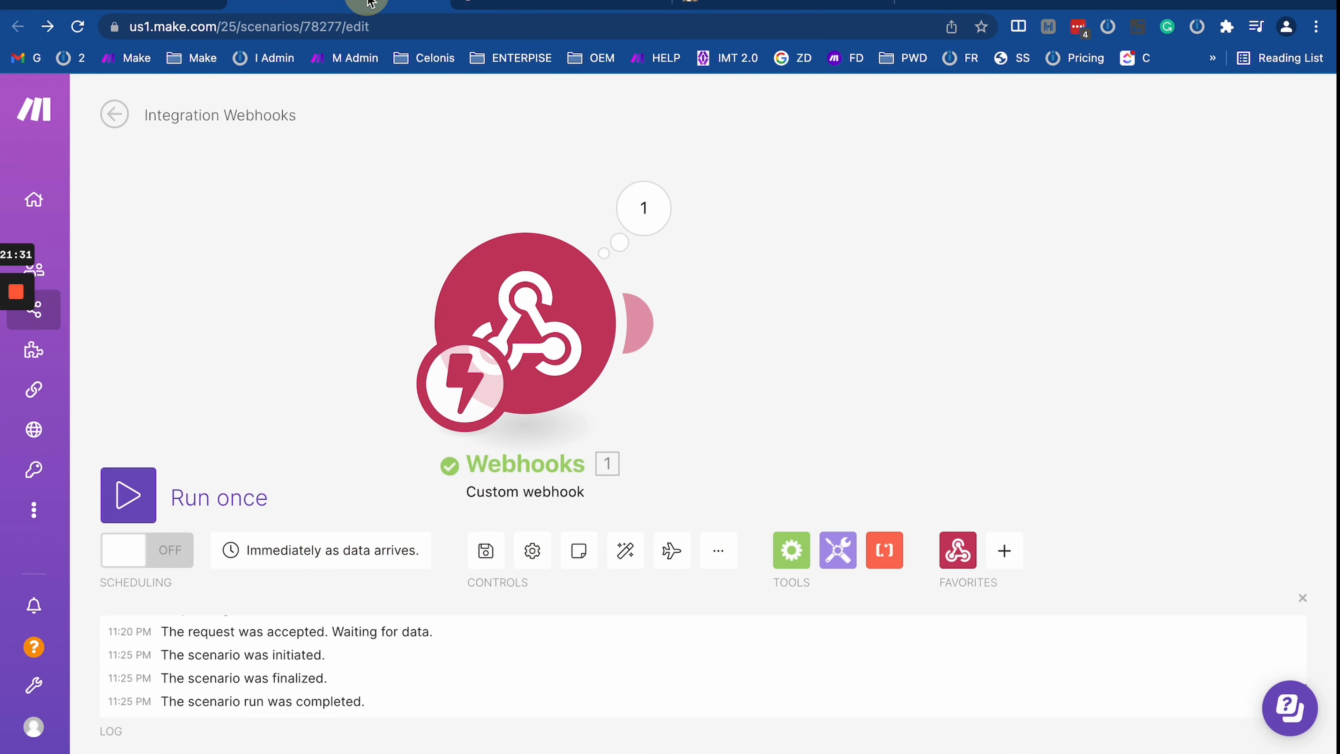
left_click(130, 504)
left_click(479, 5)
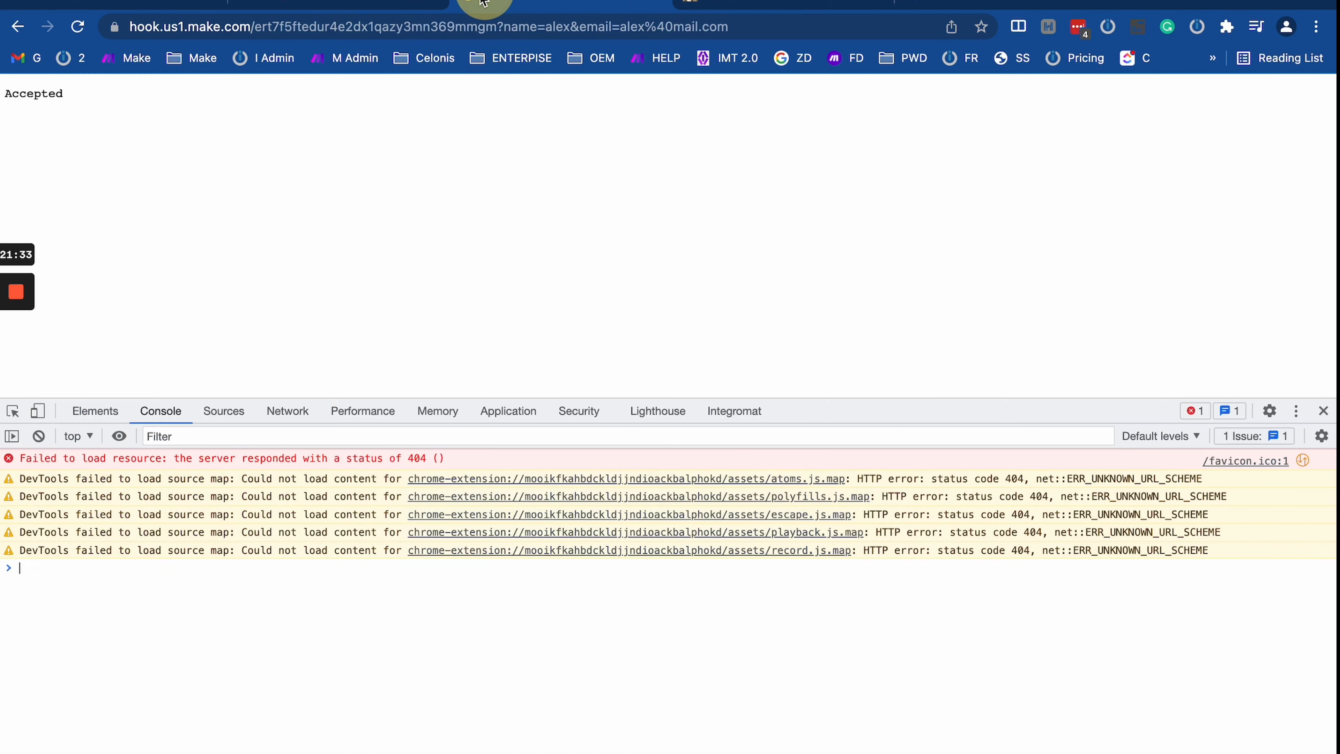
left_click(430, 26)
key("Return")
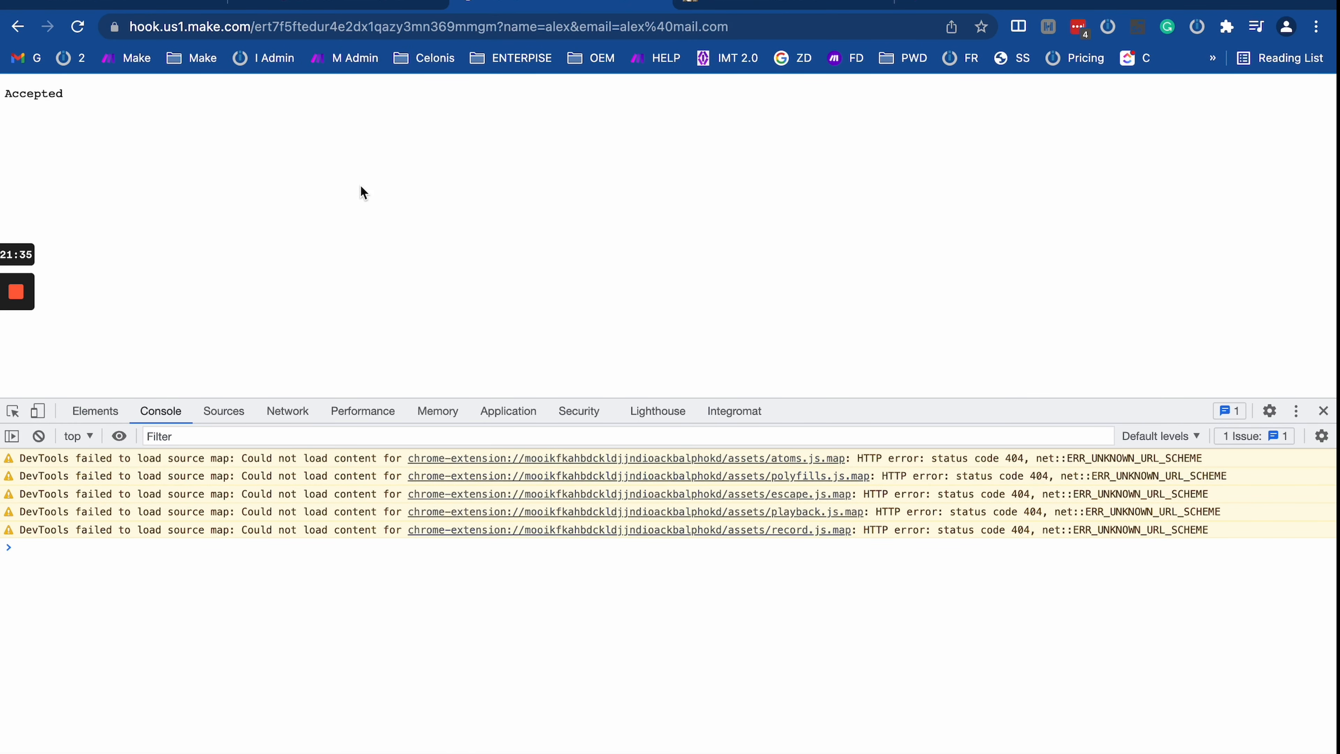
Step: In the Network panel, confirm the request's 200 status and Accepted response preview
left_click(217, 414)
left_click(315, 416)
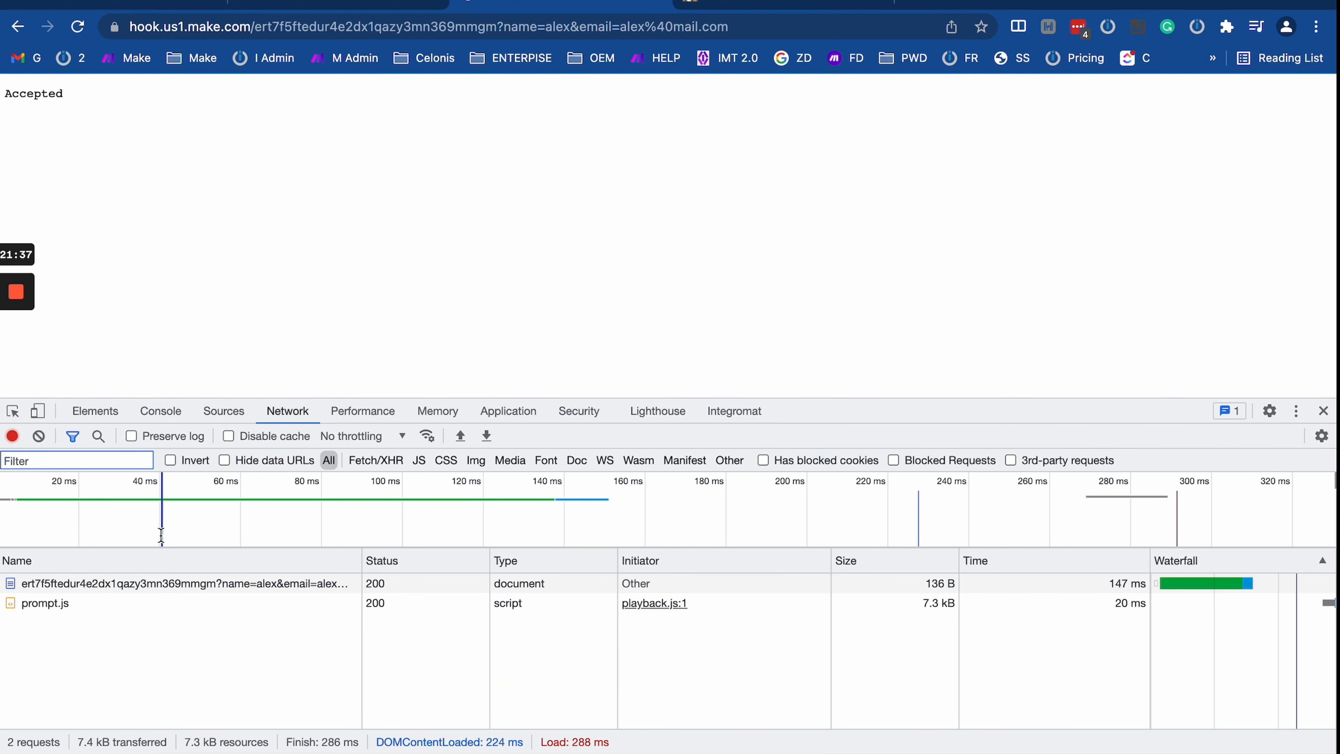
left_click(94, 590)
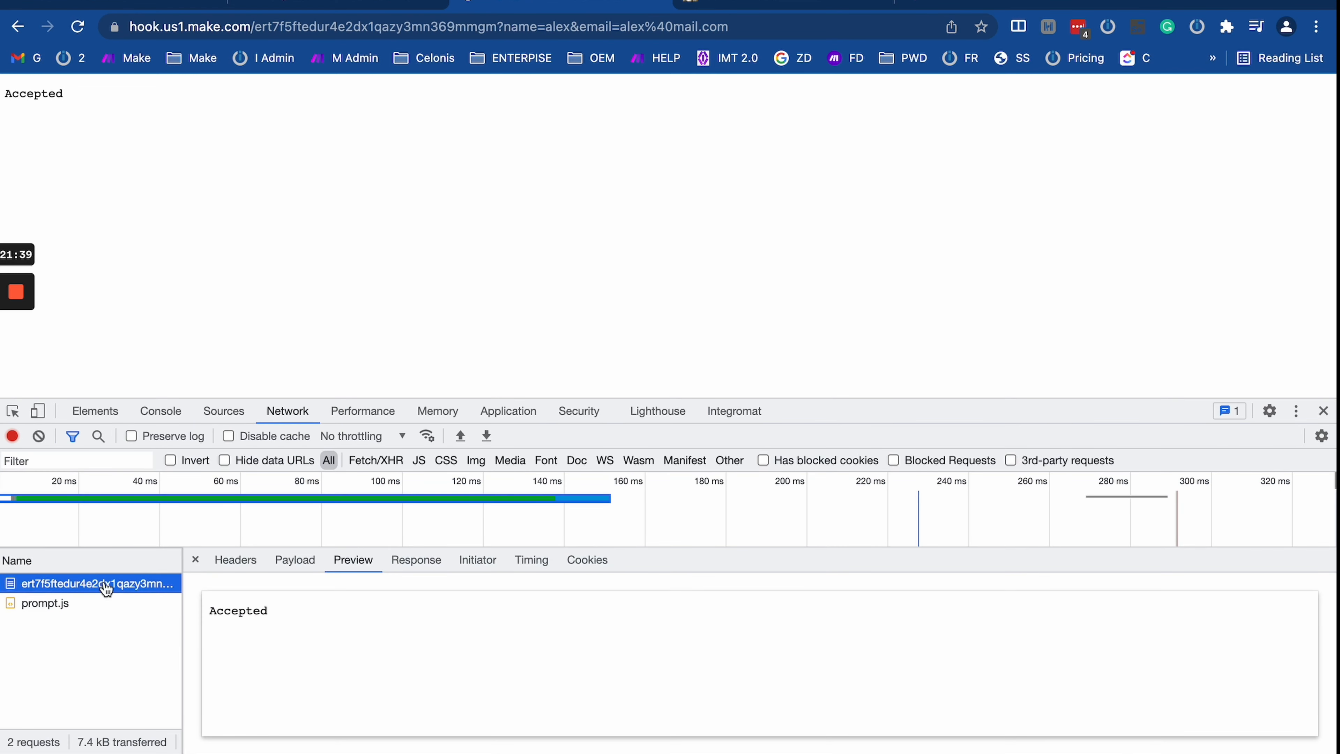
left_click(235, 560)
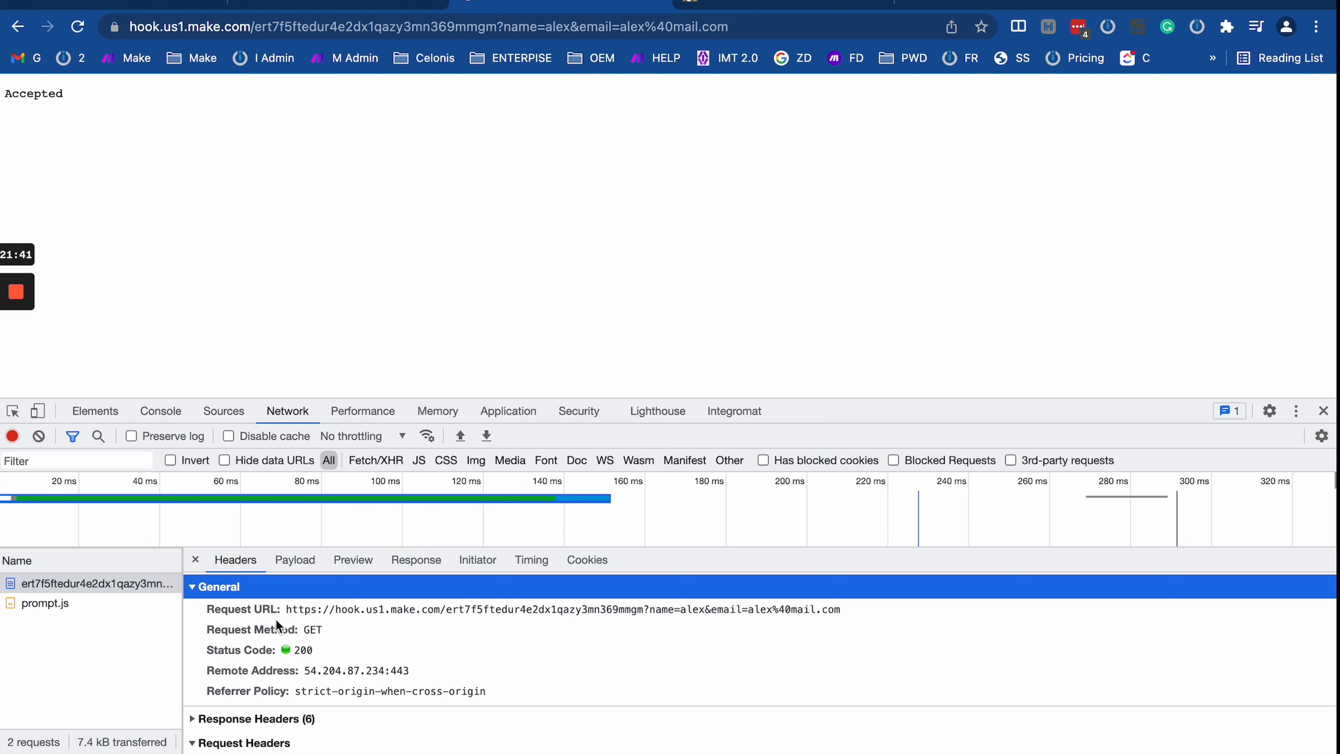
left_click(417, 652)
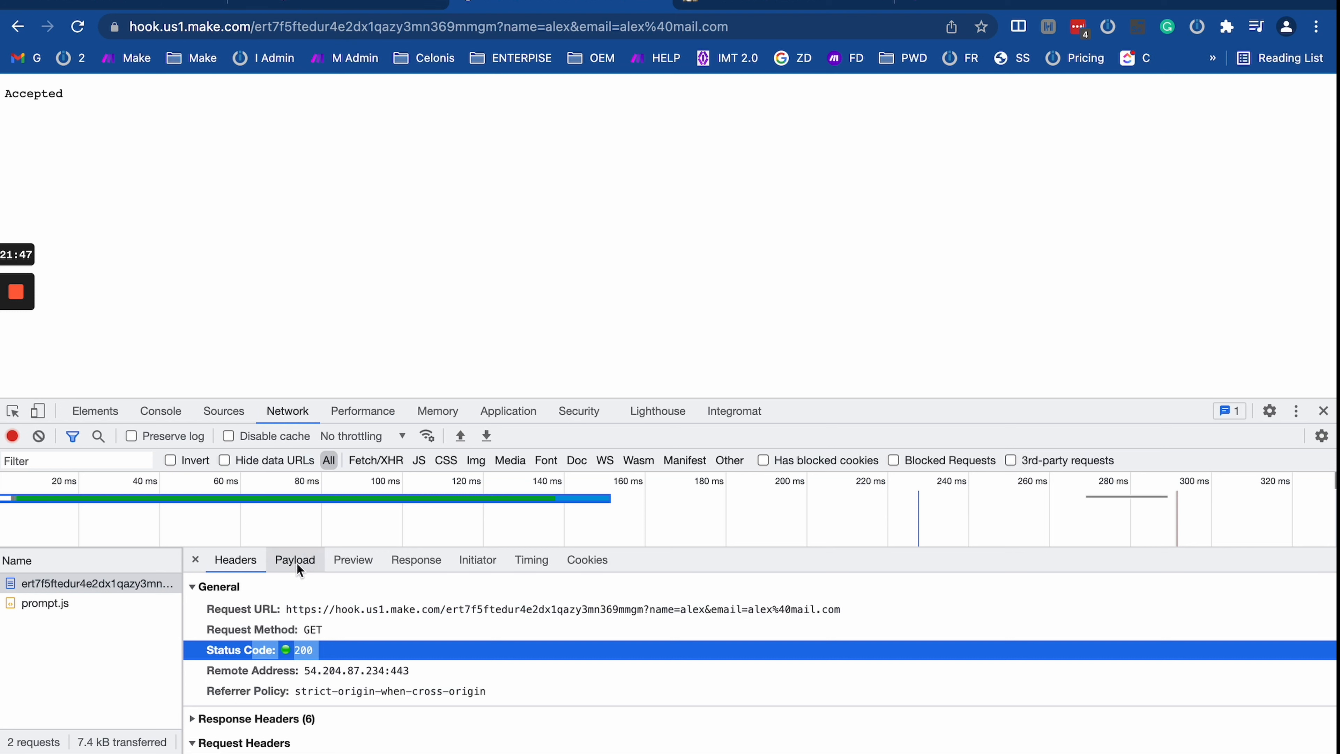
left_click(353, 561)
left_click_drag(264, 615, 186, 610)
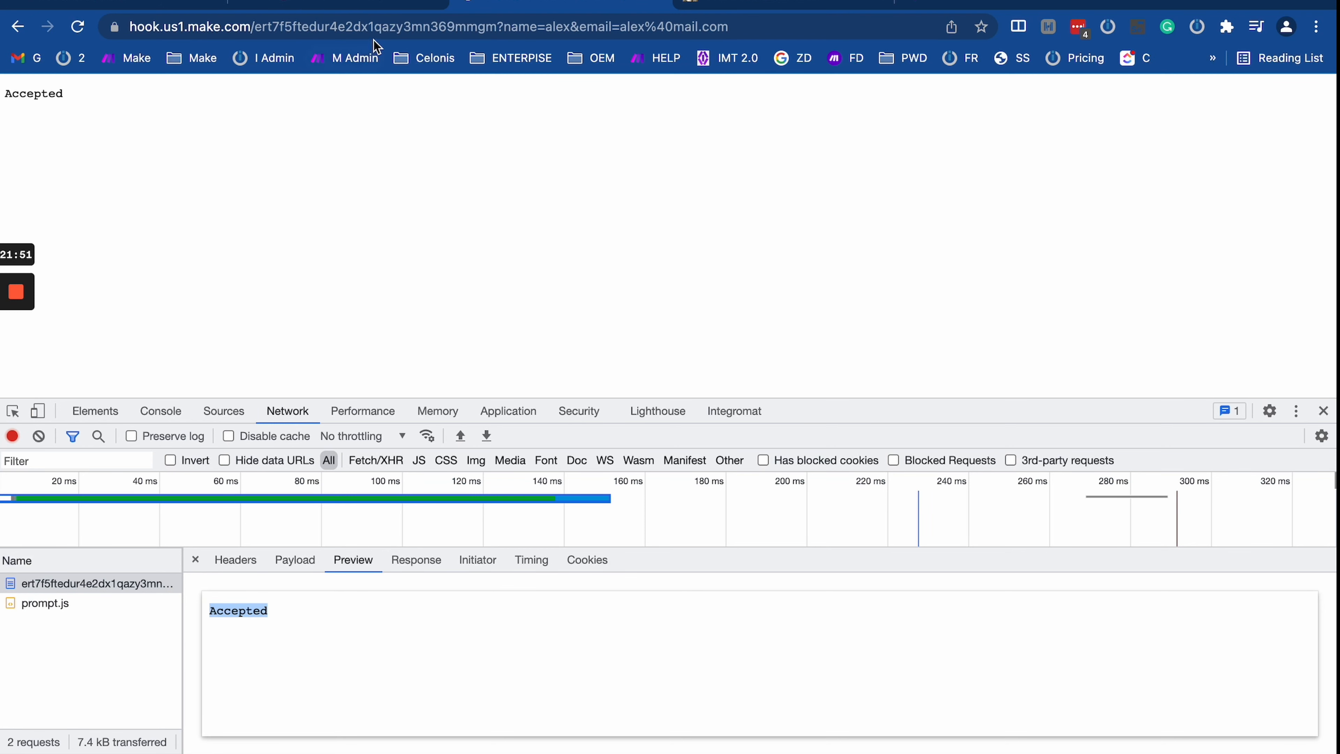
left_click(351, 6)
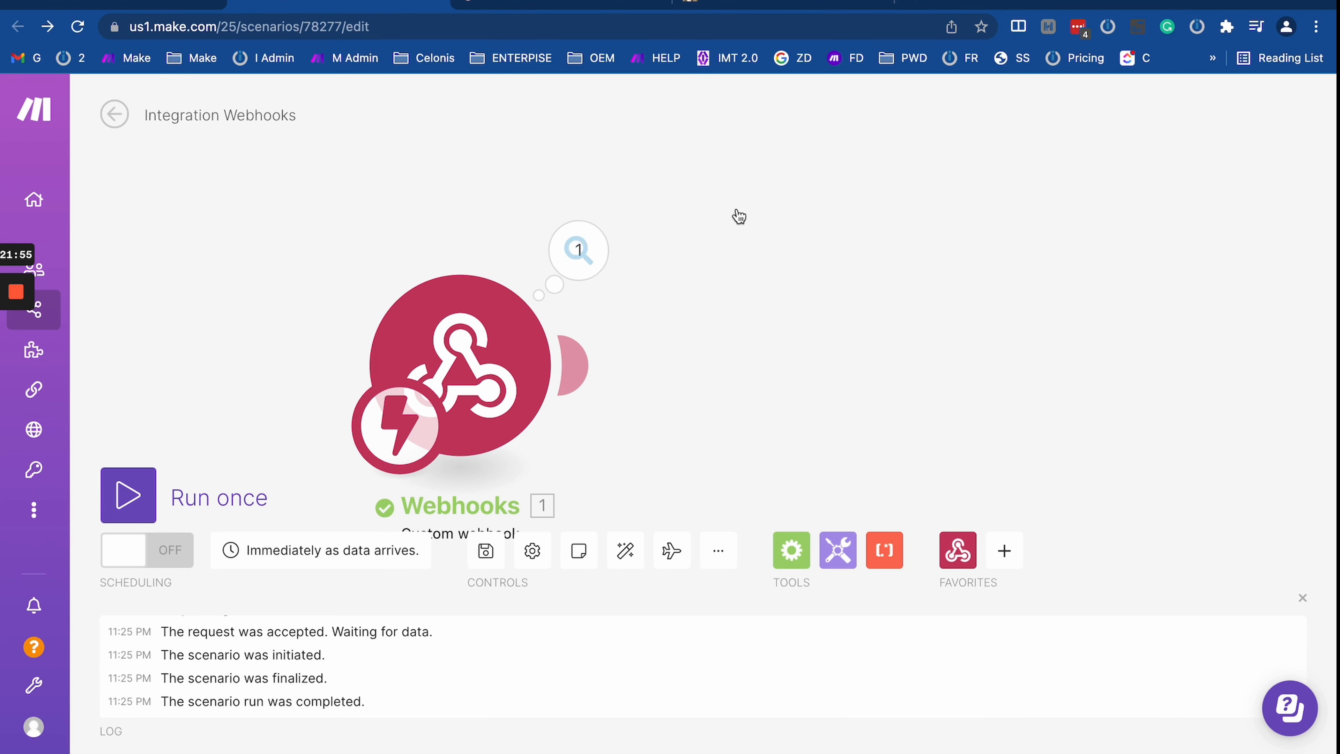
Step: Add a Webhook response module after the Custom webhook trigger
left_click(591, 245)
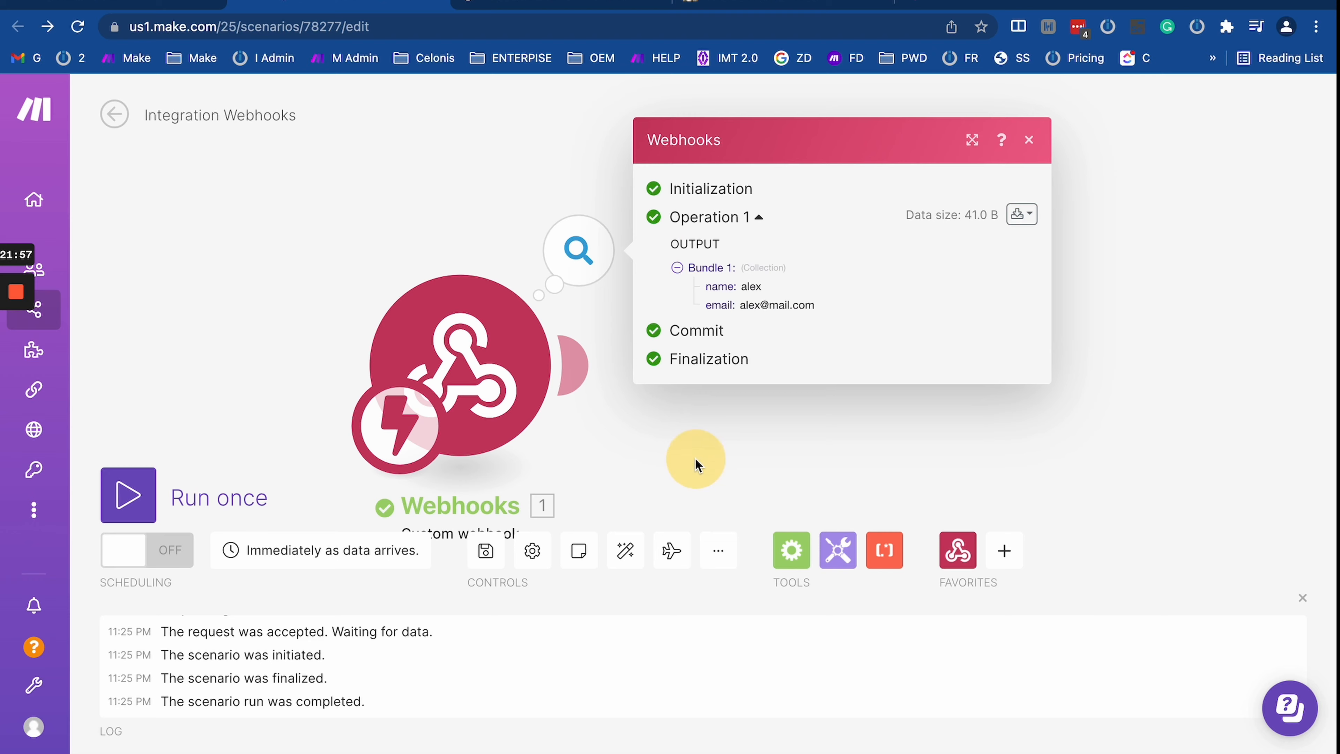
left_click(957, 549)
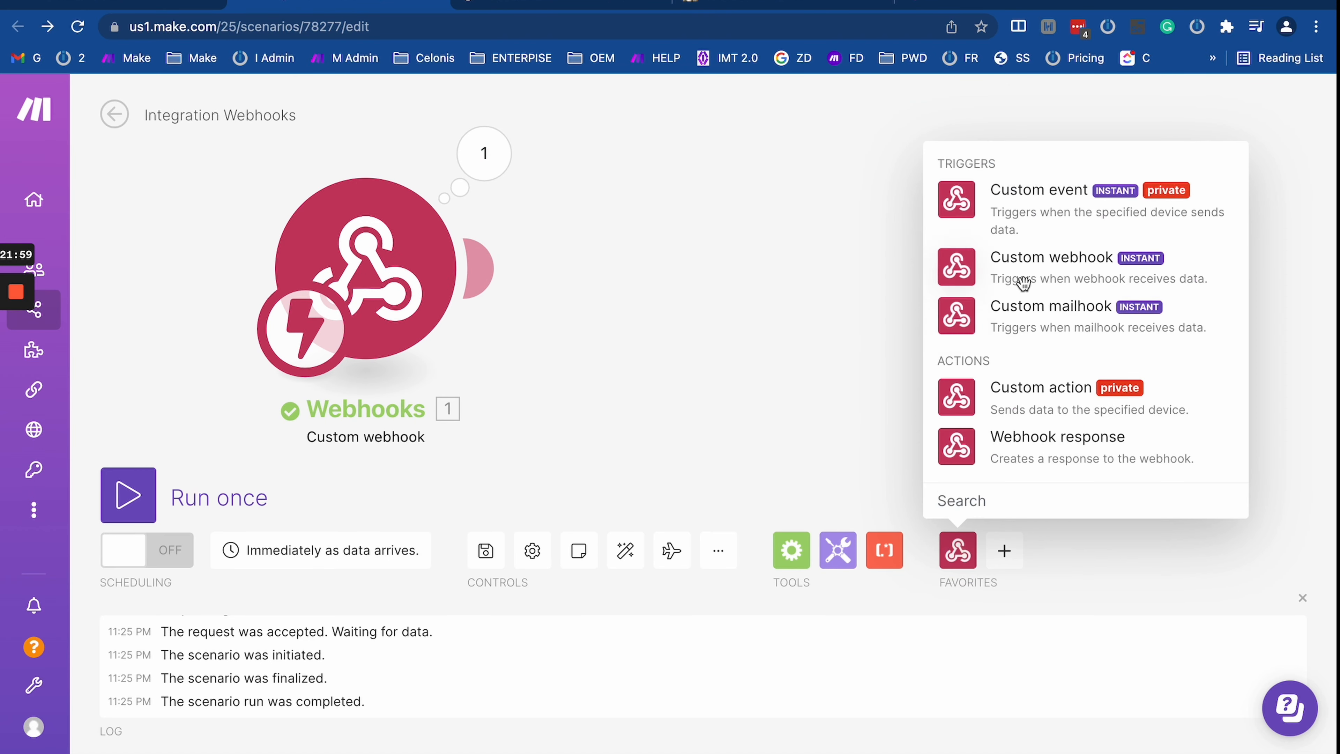
left_click(1034, 458)
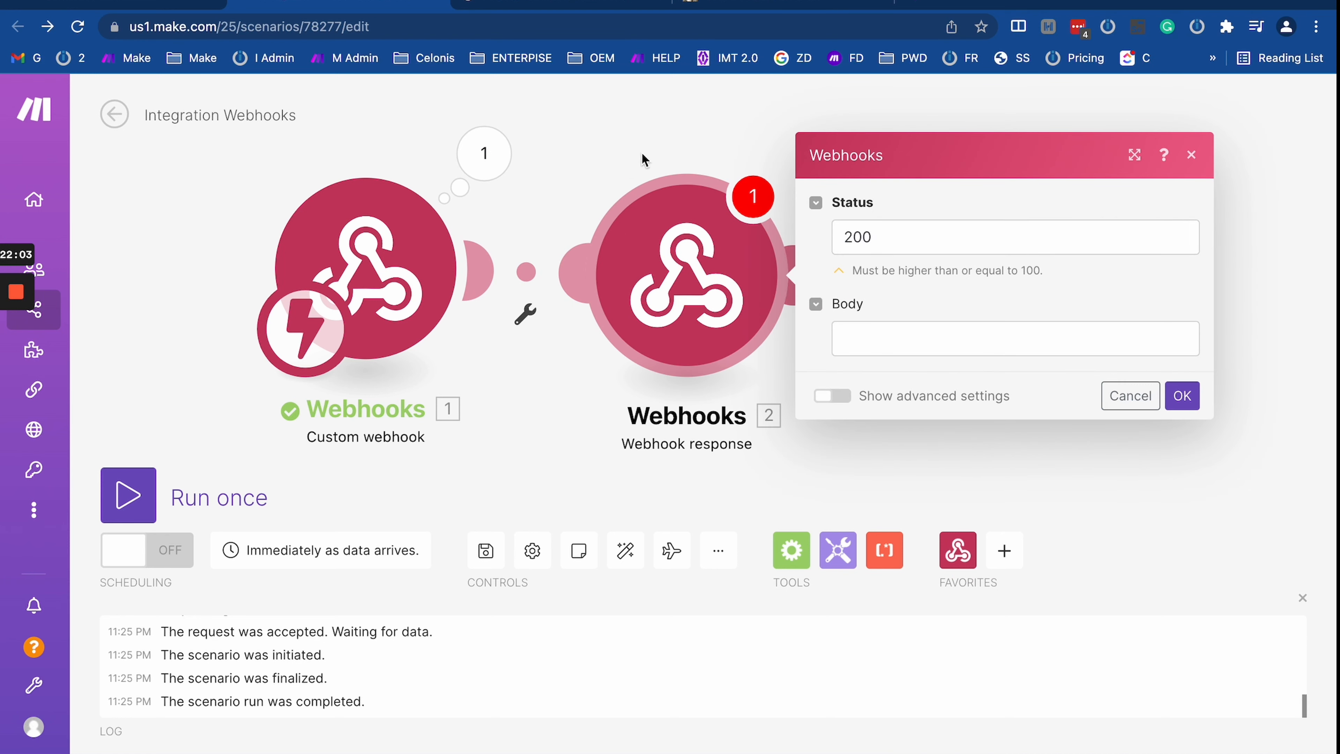
left_click(609, 165)
Step: Inspect the trigger's output bundle for the received name and email values
left_click(489, 161)
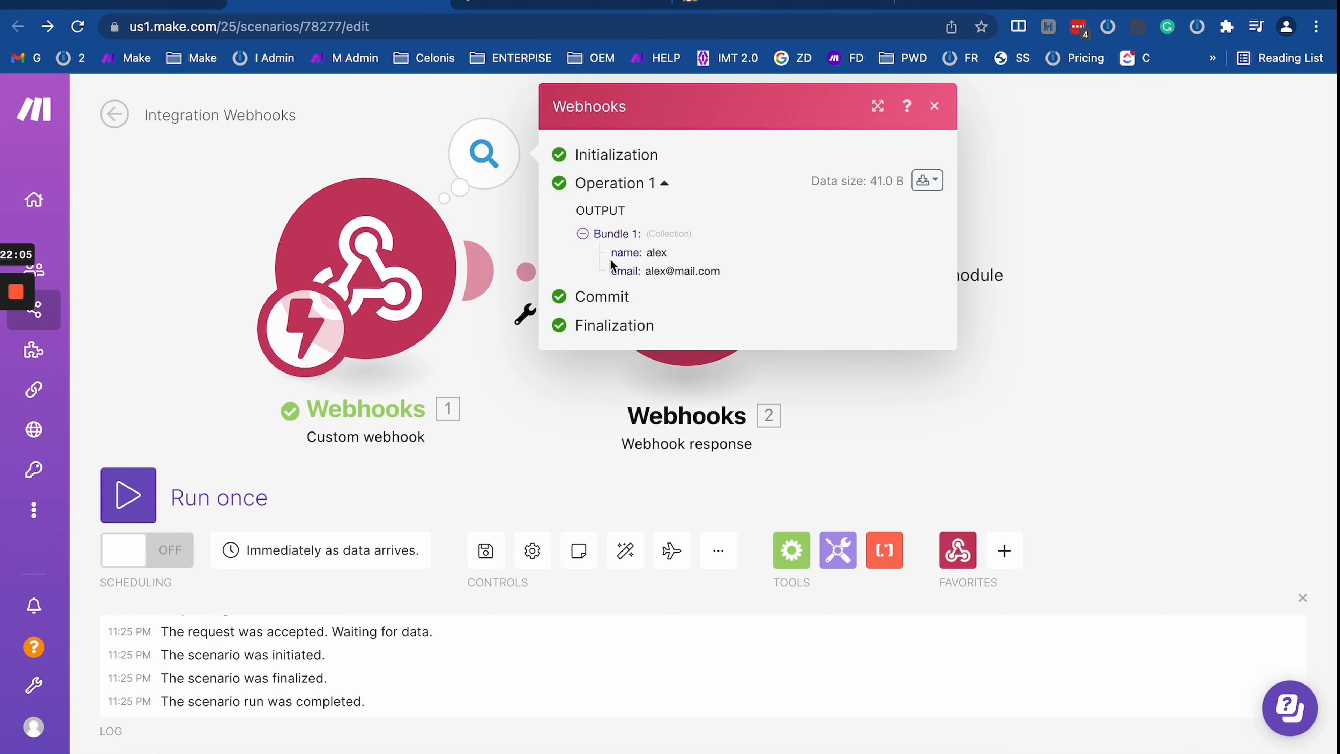
left_click_drag(609, 256, 758, 294)
left_click(760, 296)
mouse_move(608, 247)
left_mouse_down()
mouse_move(759, 285)
mouse_move(600, 252)
left_mouse_up()
left_click(759, 285)
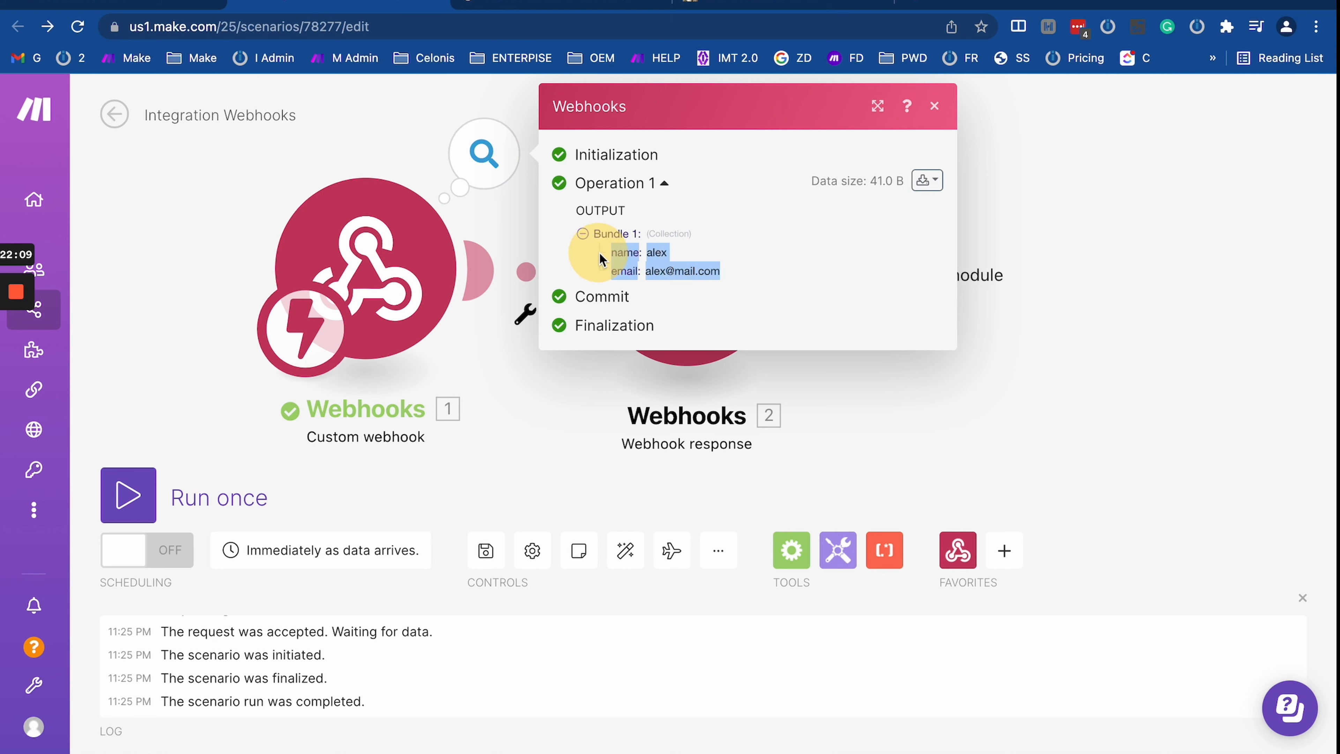
left_click(600, 253)
double_click(612, 255)
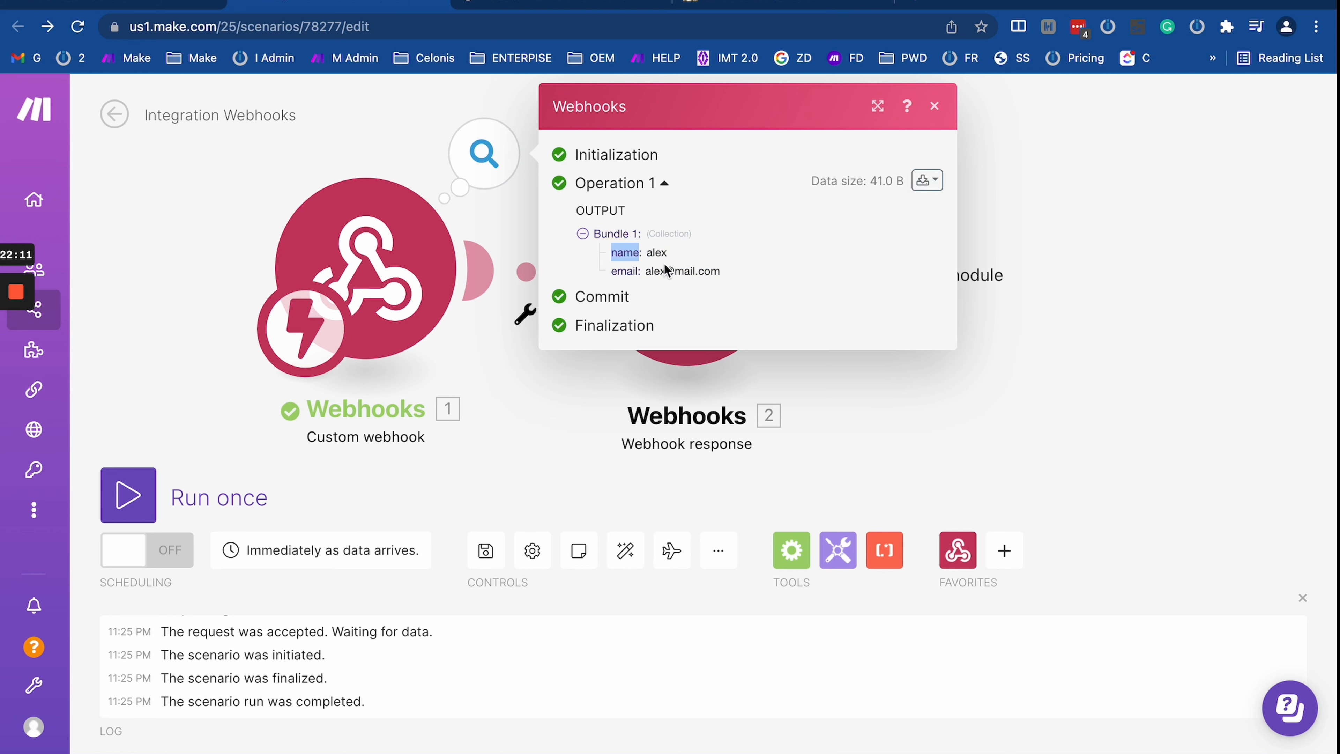
left_click(608, 271)
double_click(623, 272)
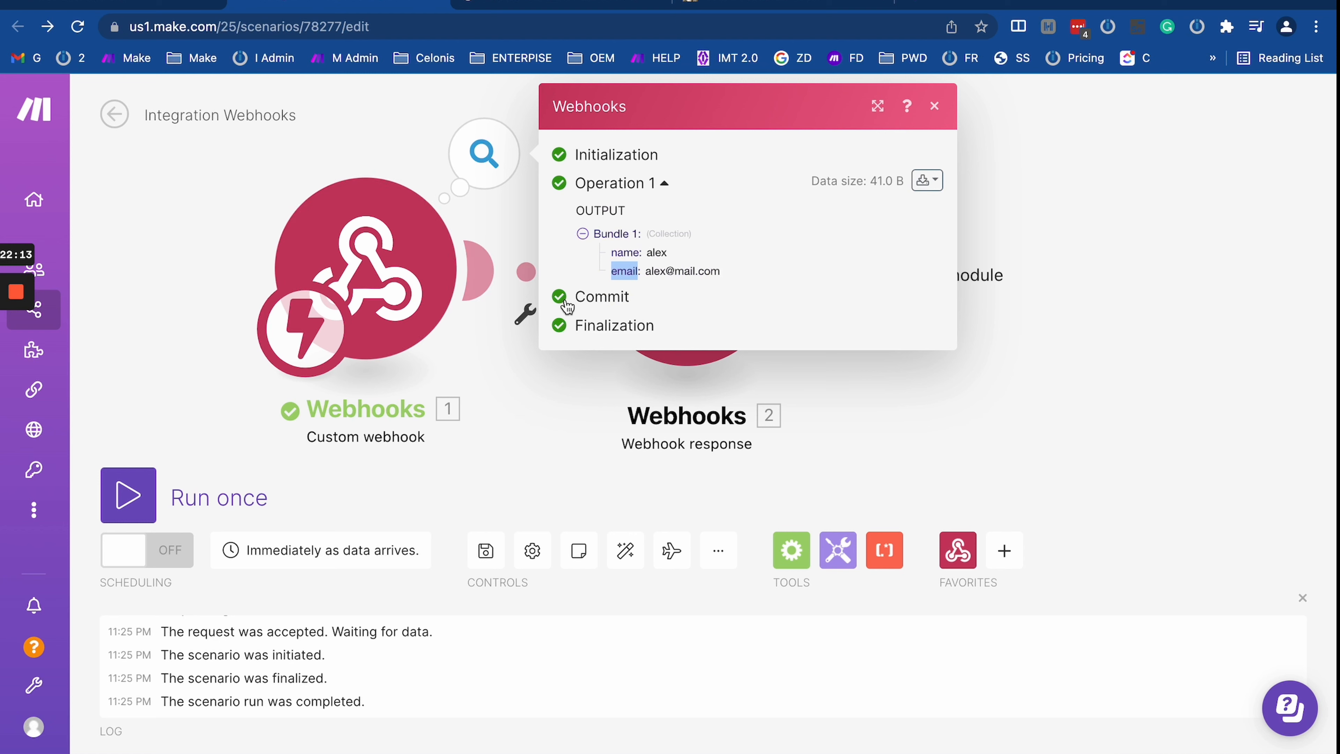
Step: Compare those values with the name and email query parameters in the webhook test URL tab
left_click(573, 9)
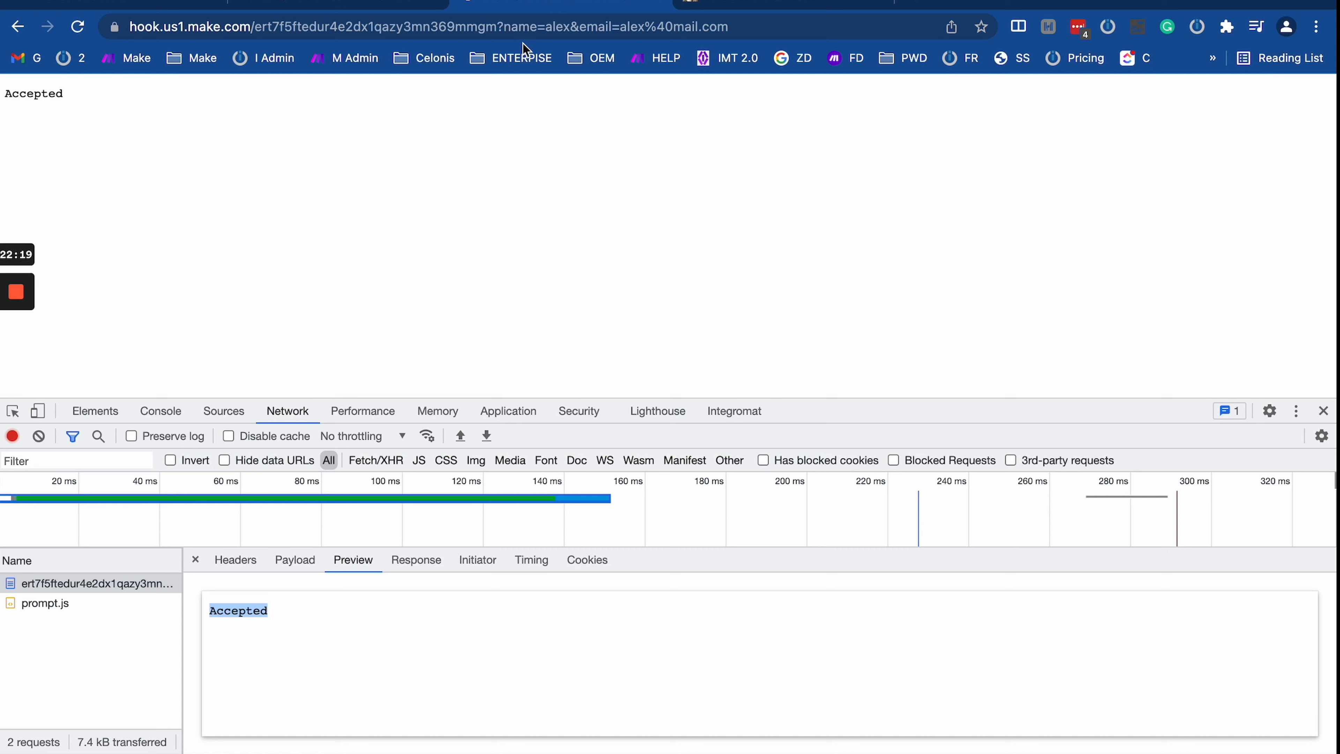
left_click_drag(496, 28, 340, 3)
left_click(559, 8)
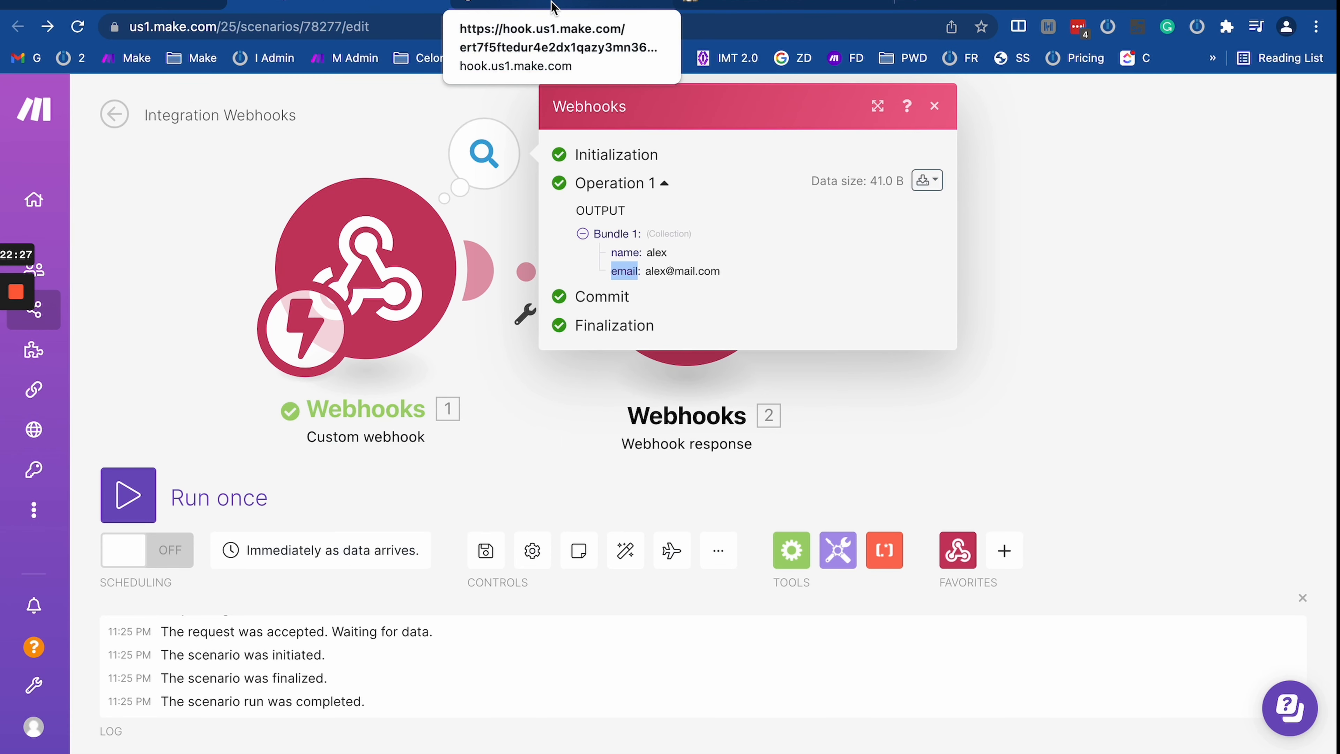
left_click(550, 4)
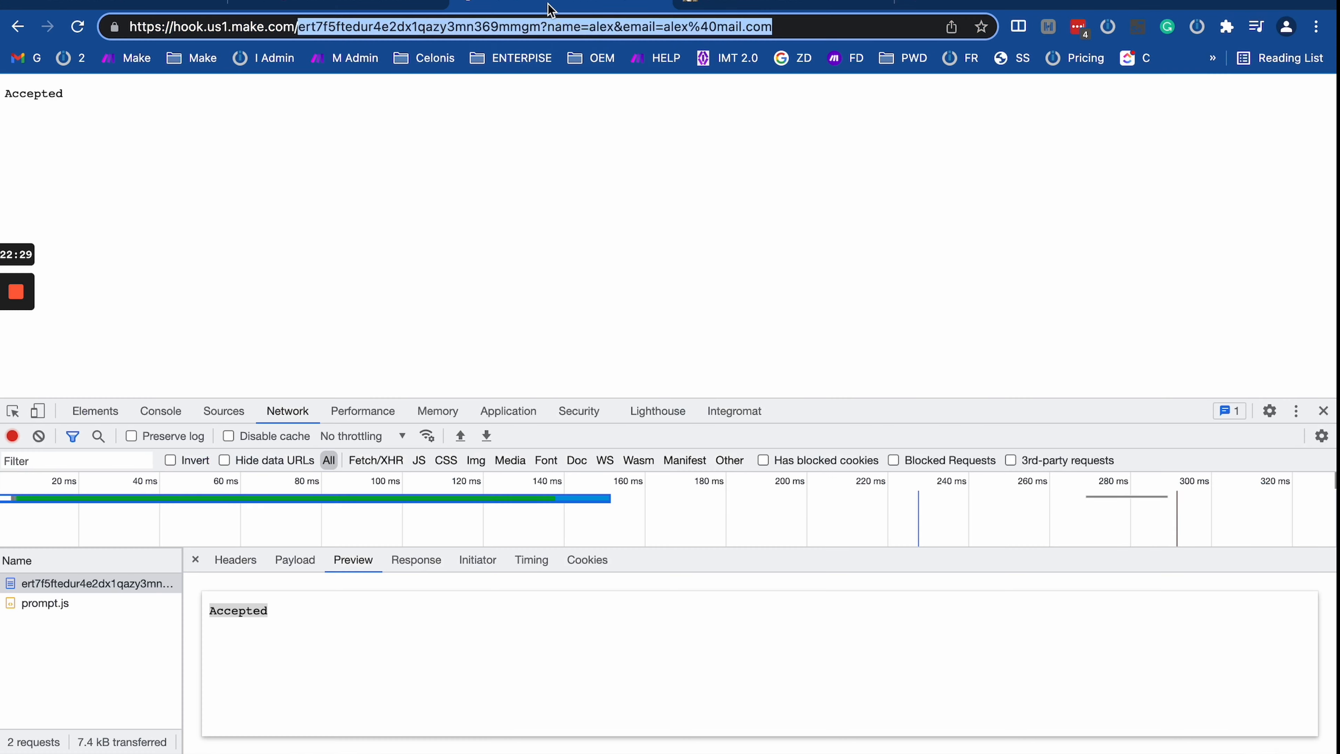
left_click(402, 9)
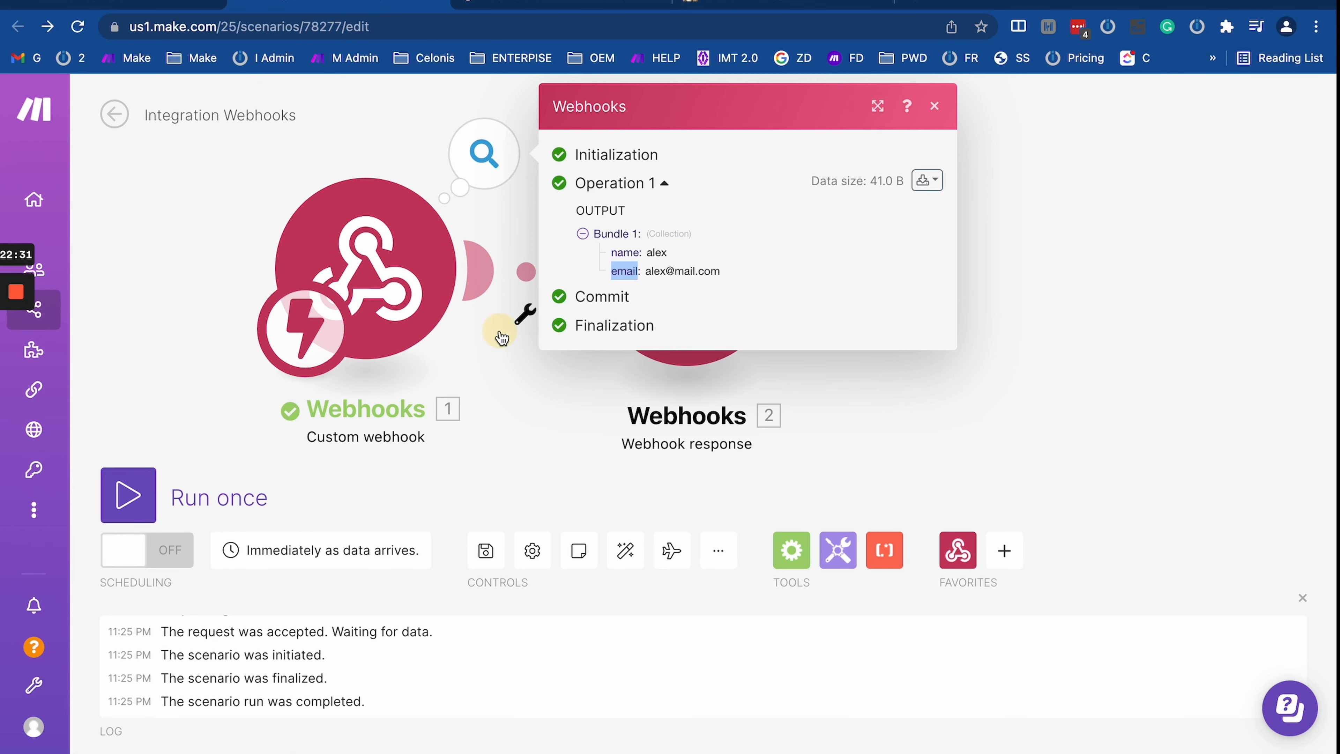
left_click(526, 315)
left_click(926, 417)
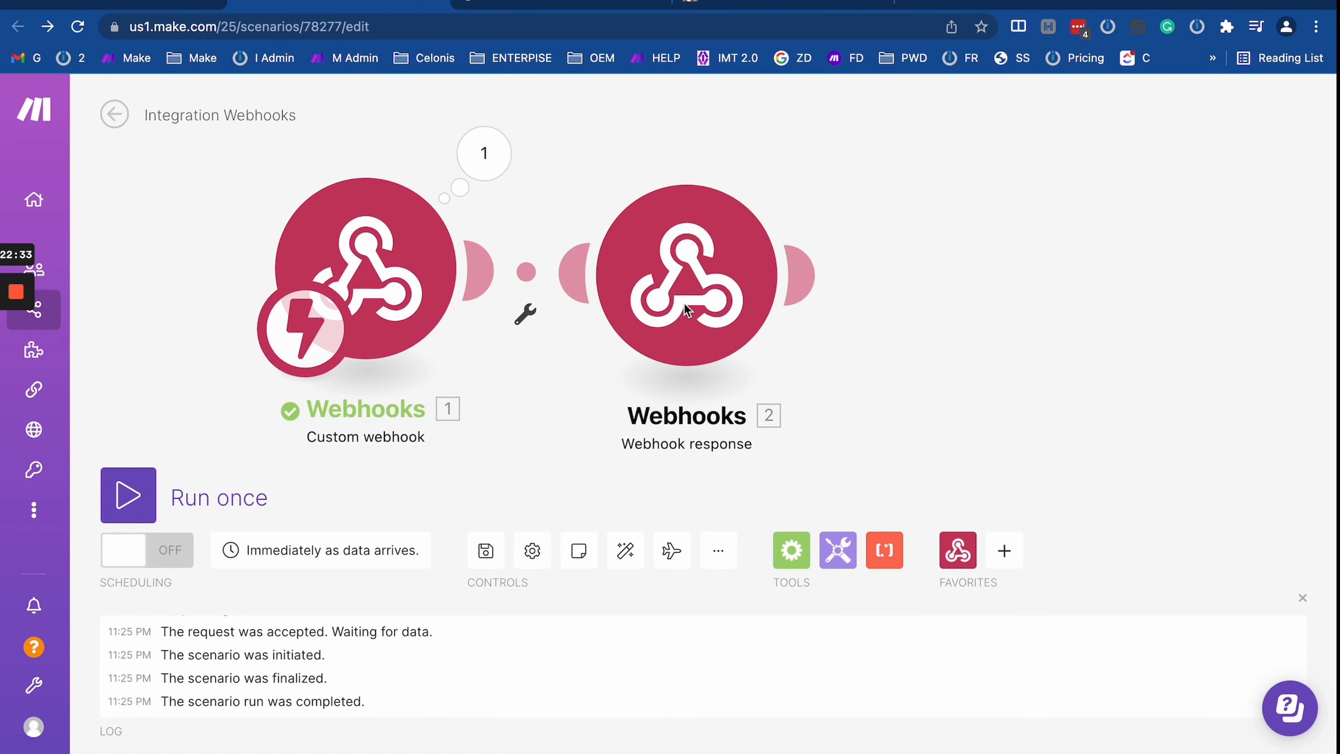
Step: Show the Webhook response settings with its Status value 200 selected, then open a new browser tab
left_click(660, 282)
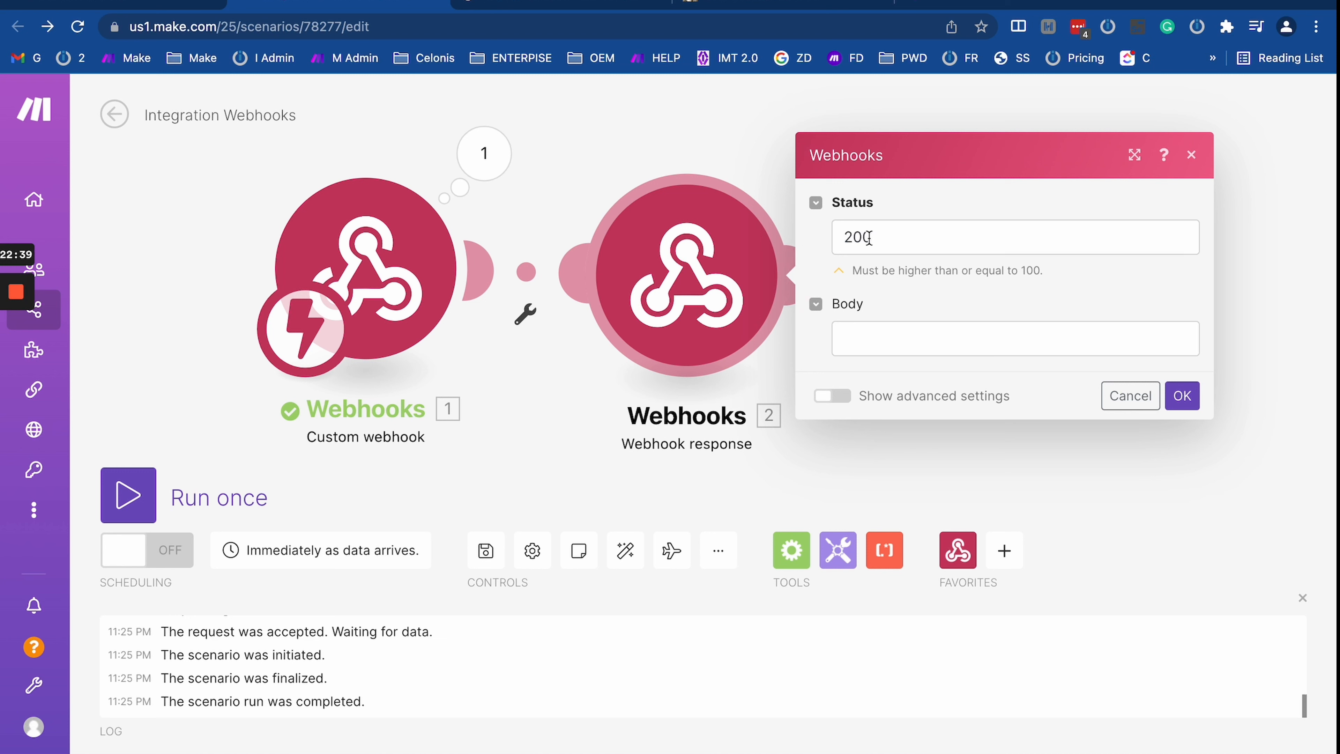
left_click_drag(833, 233, 936, 227)
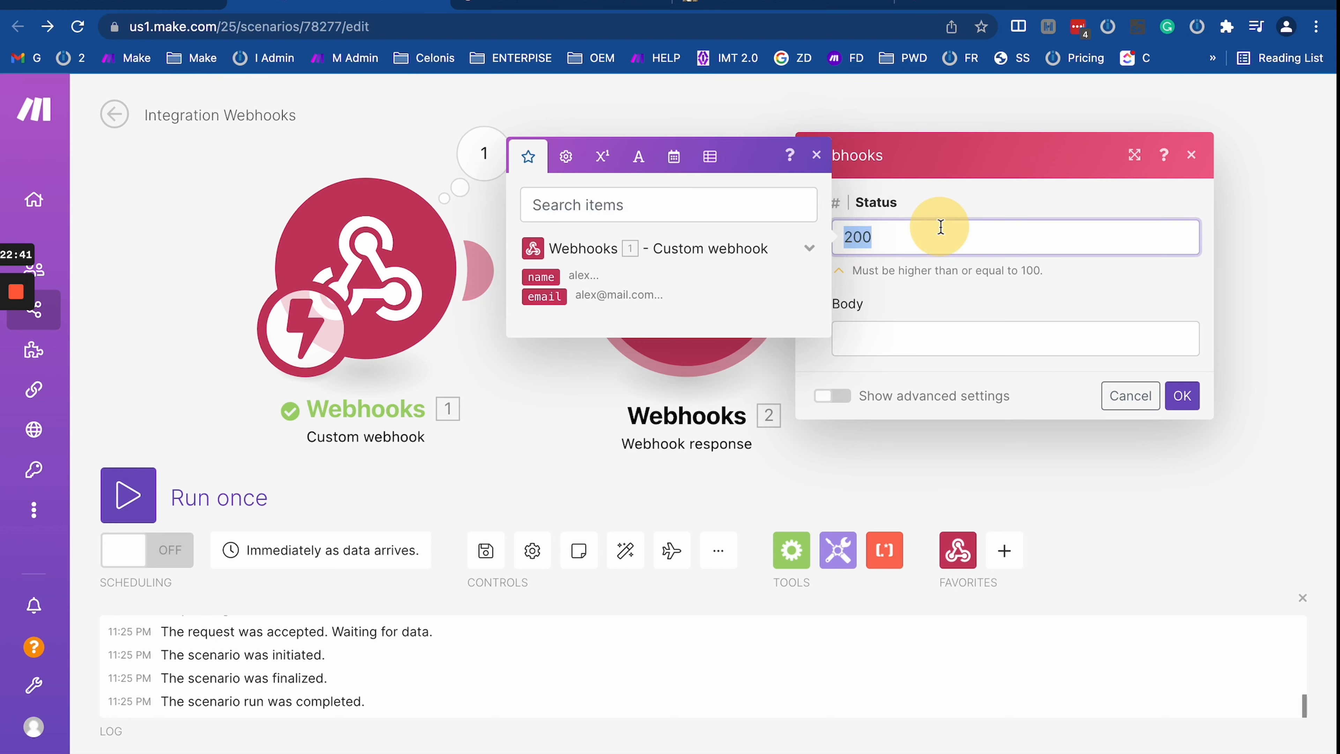
left_click(902, 243)
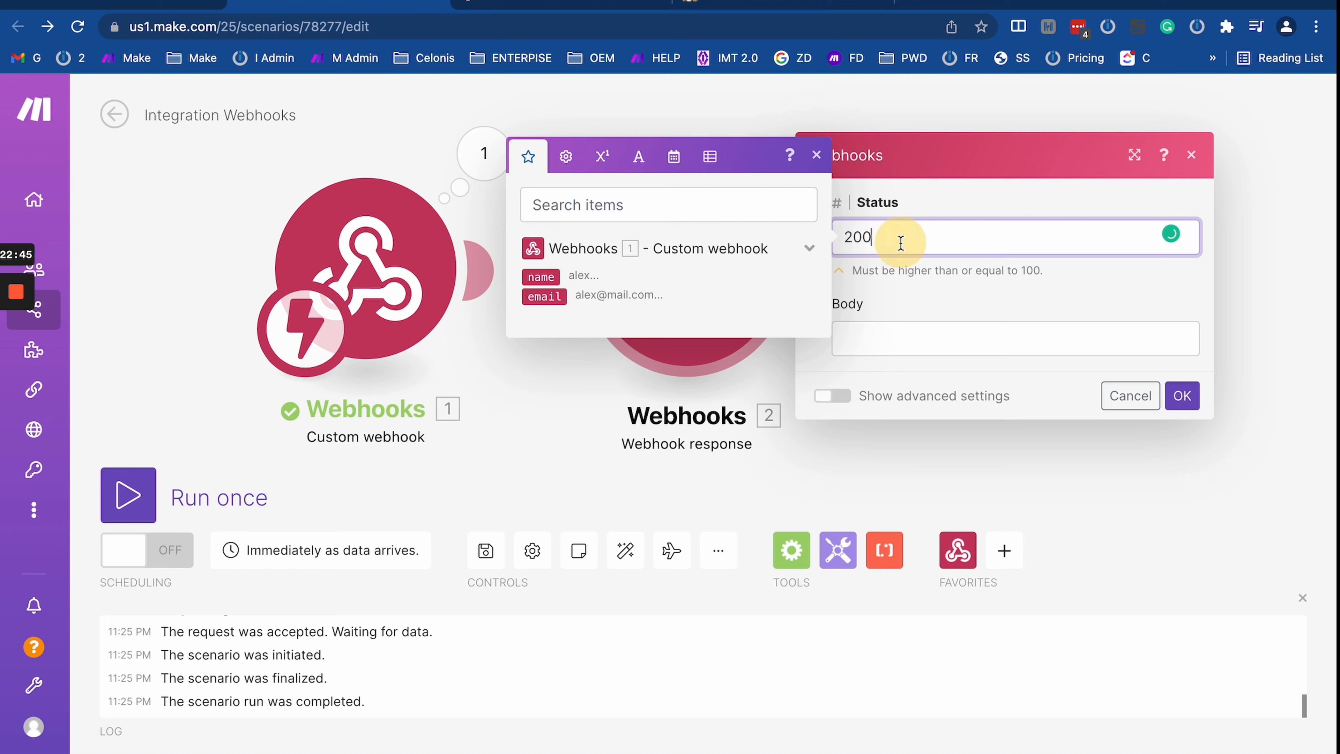
double_click(852, 237)
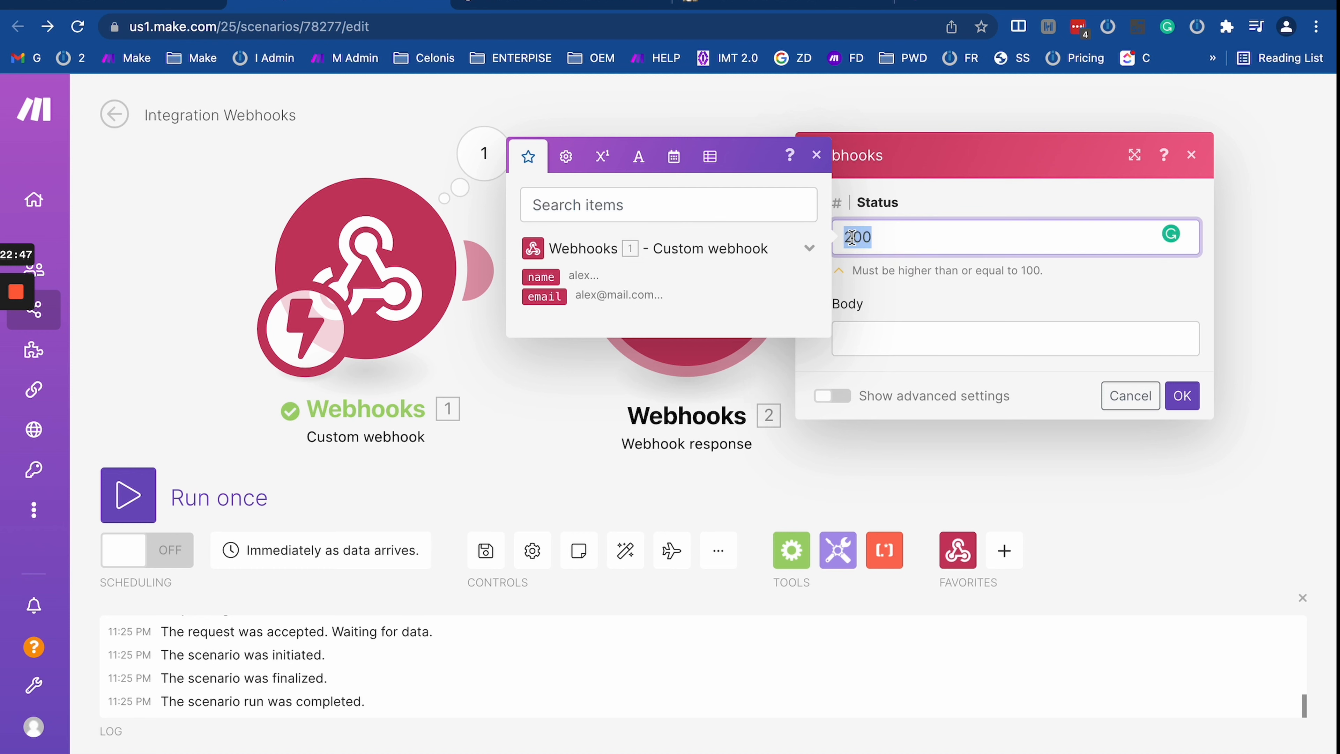
left_click(921, 6)
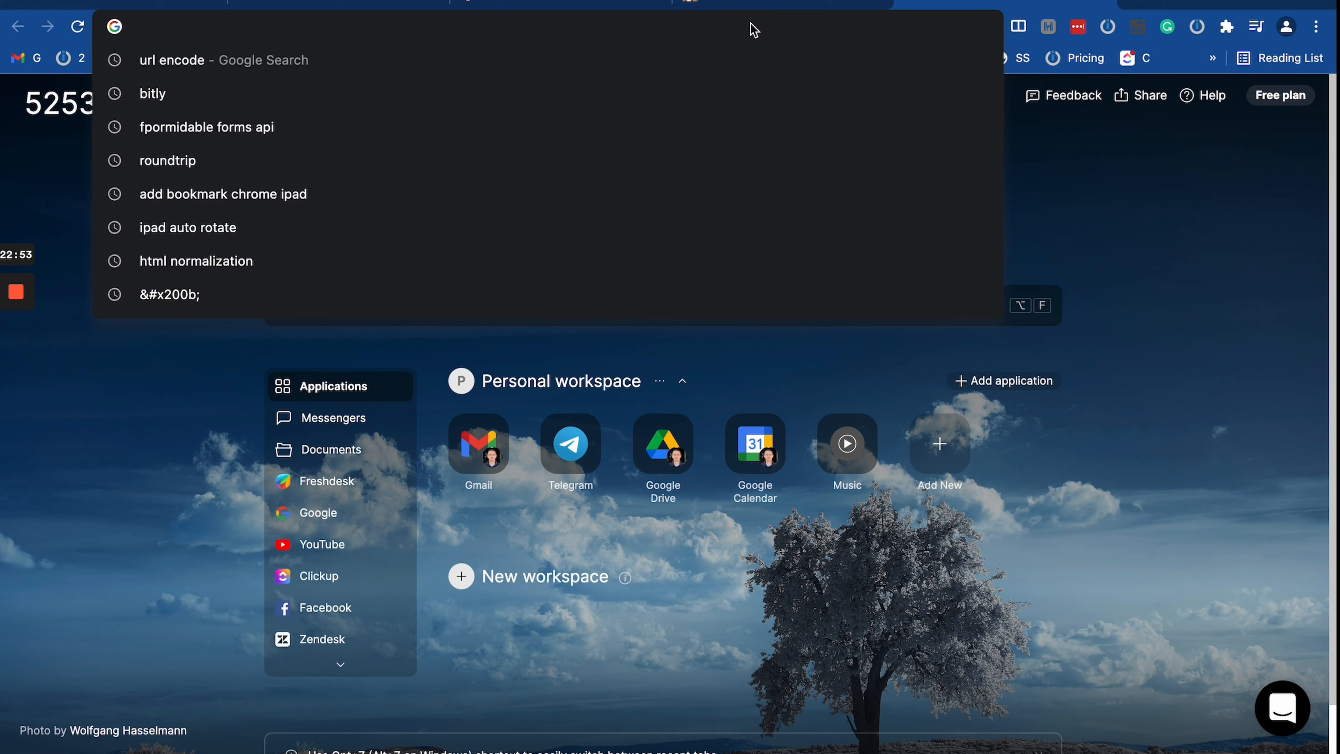
Step: Search Google for 'http request codes' and open MDN's HTTP response status codes page
type("http ")
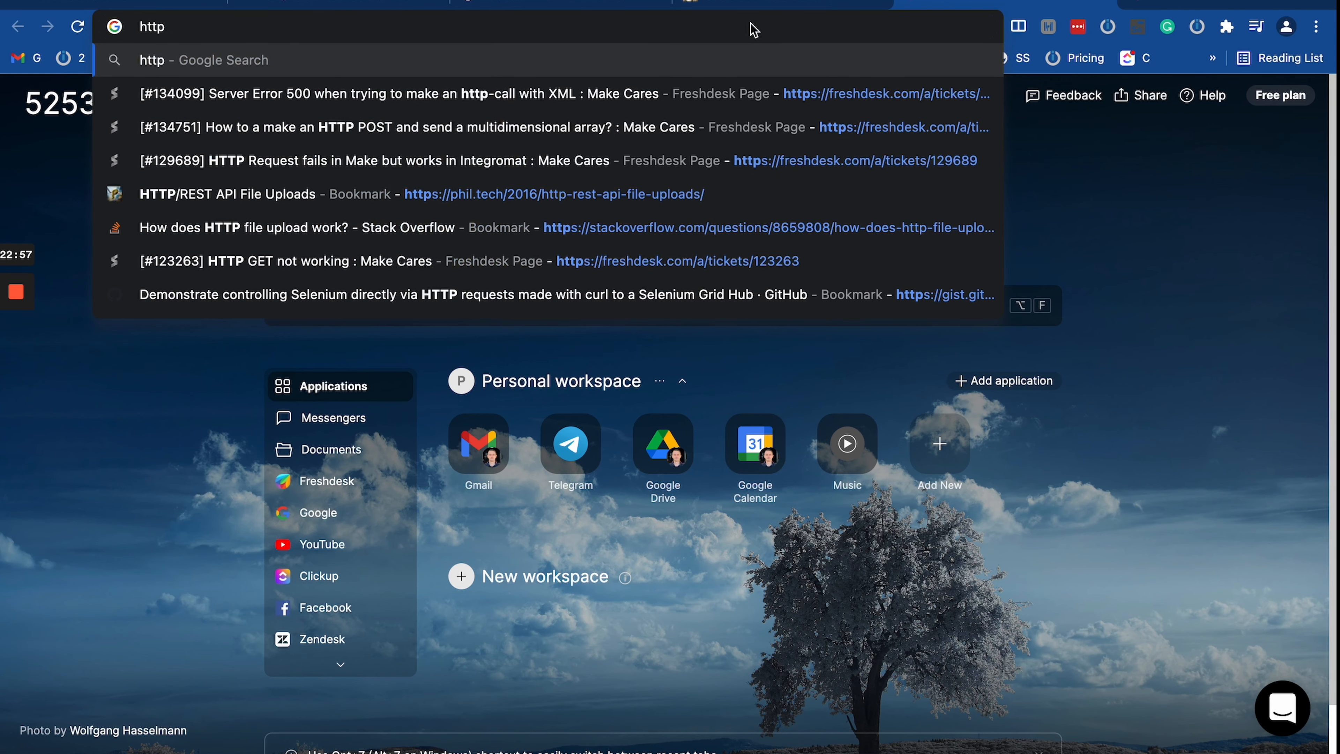
type("req")
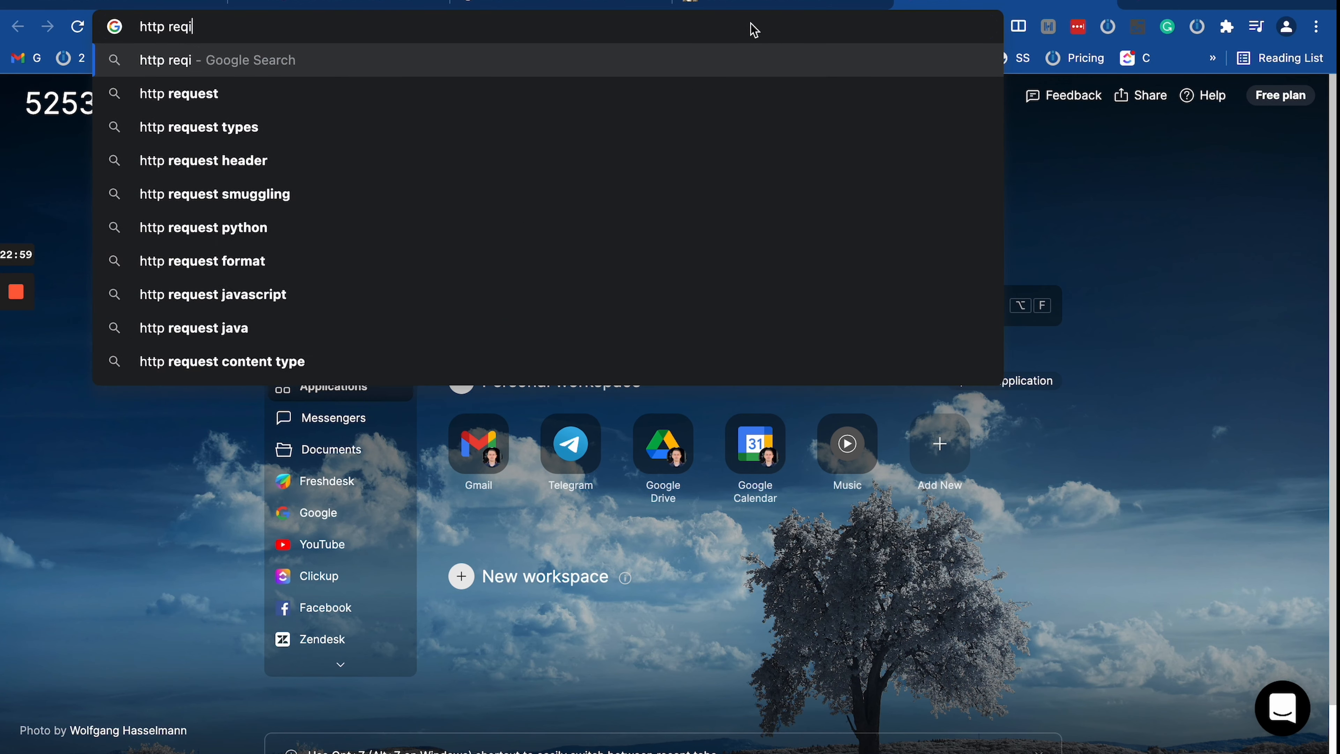
type("uest co")
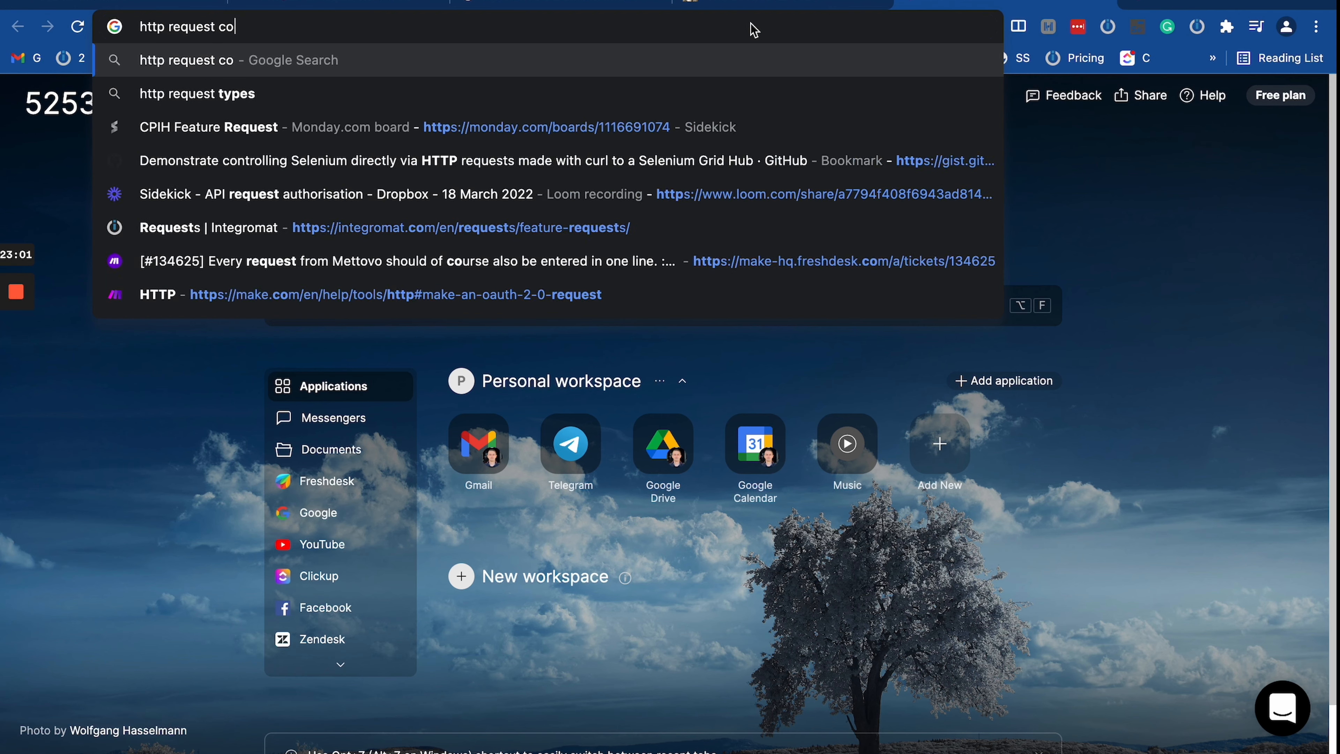
type("des")
key("Return")
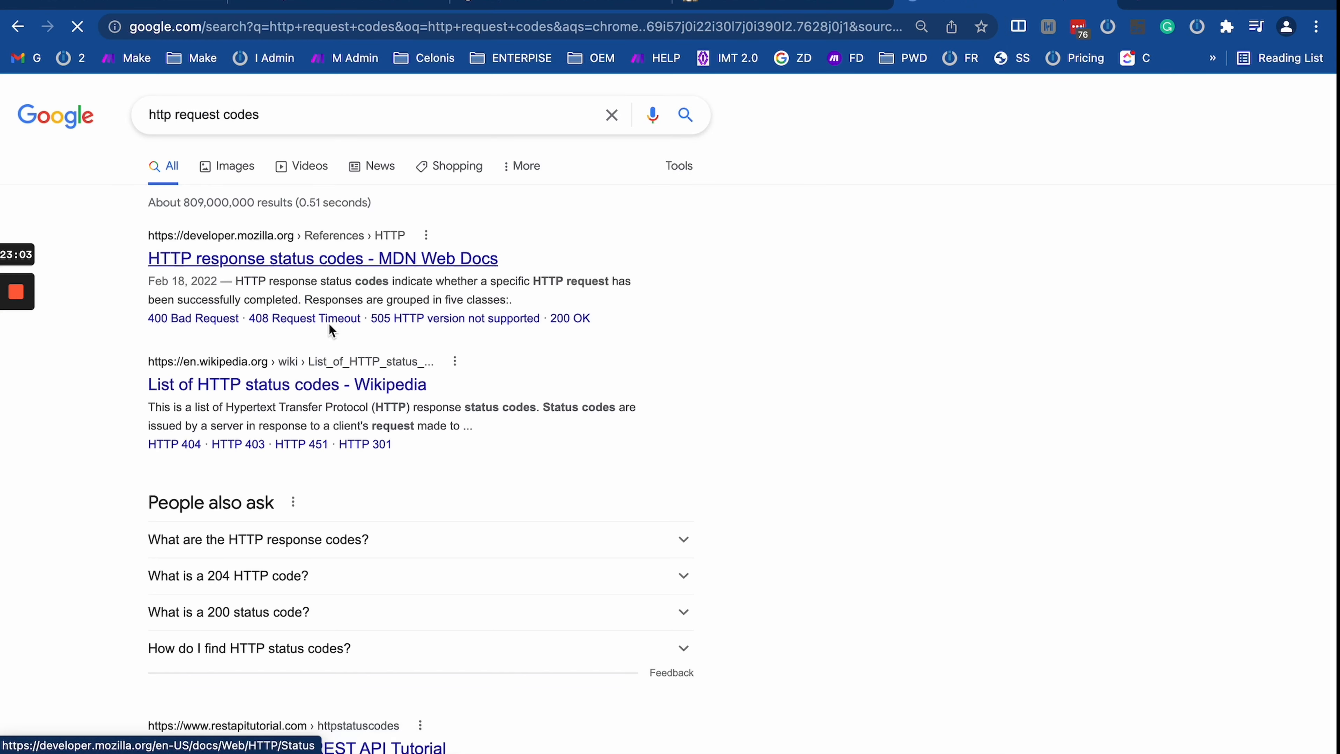
left_click(259, 262)
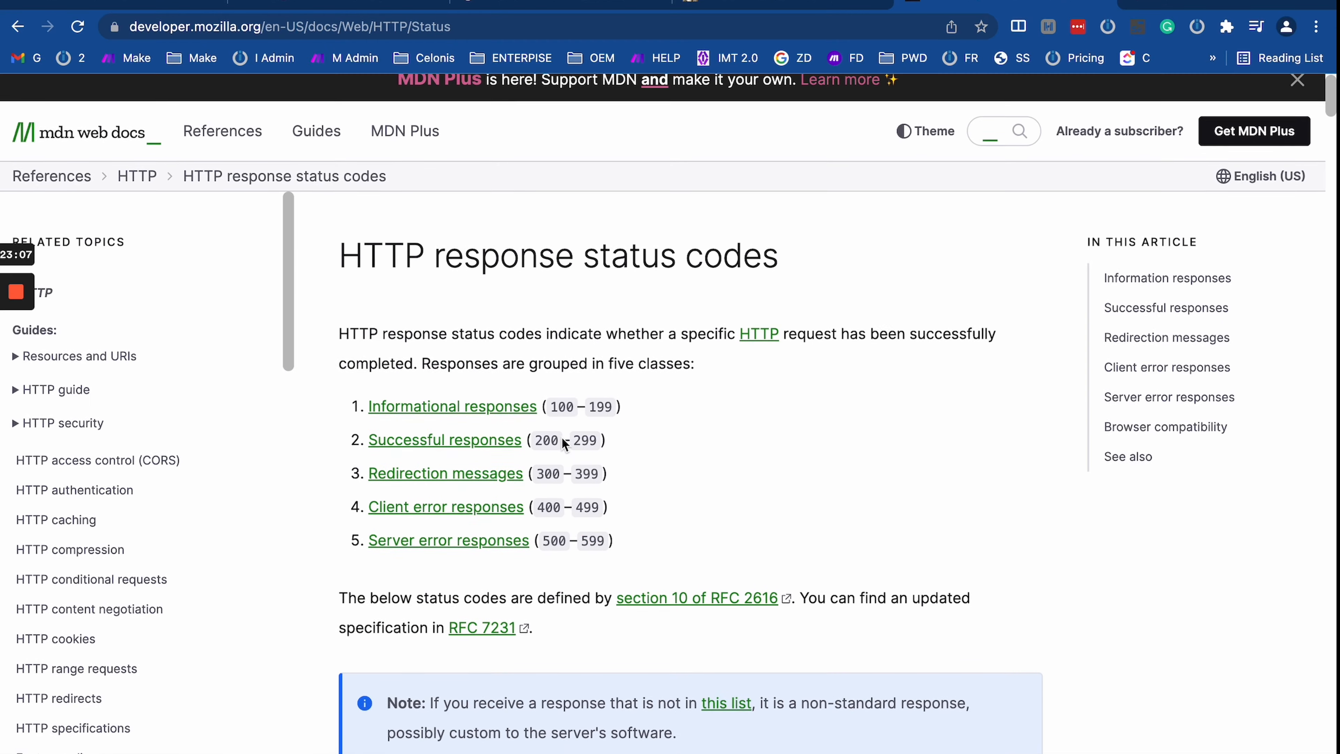
Step: Scroll through MDN's HTTP response status codes page and highlight its heading
scroll(563, 443, "down", 15)
scroll(561, 437, "down", 10)
scroll(553, 433, "up", 20)
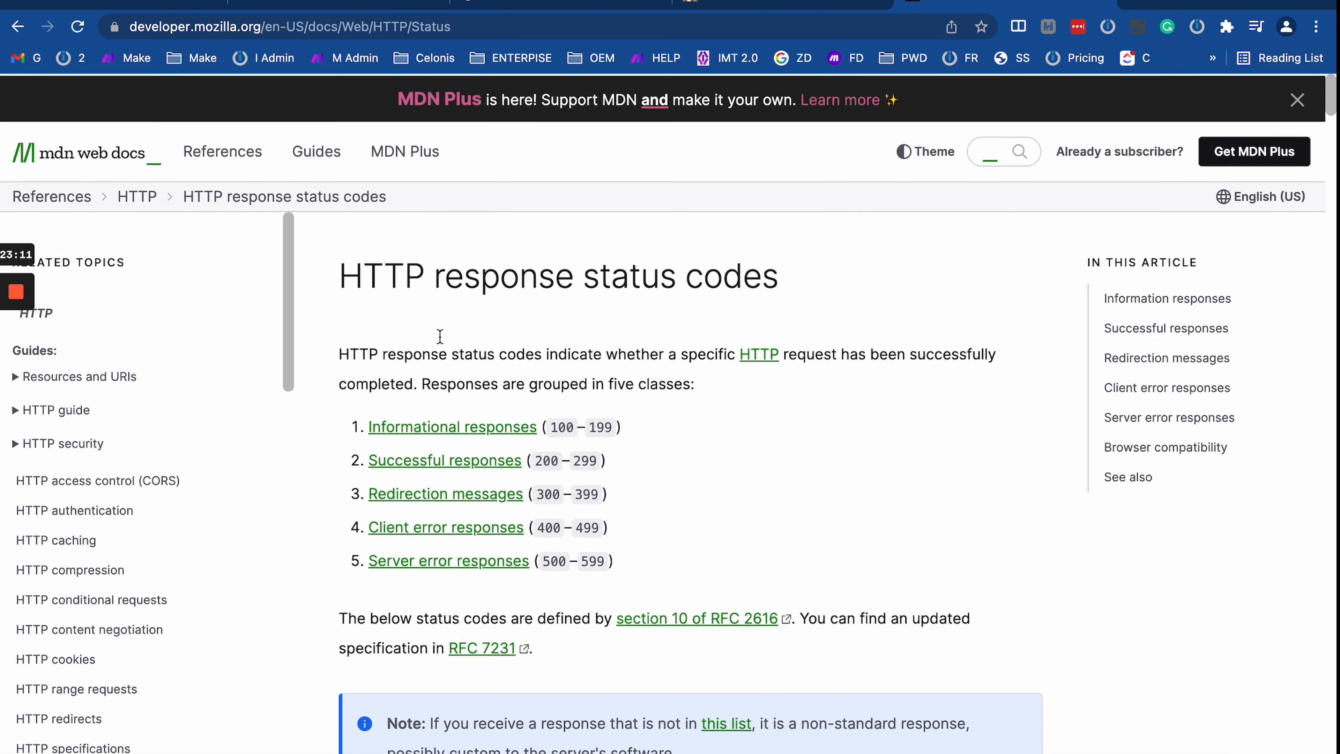
left_click_drag(339, 270, 898, 300)
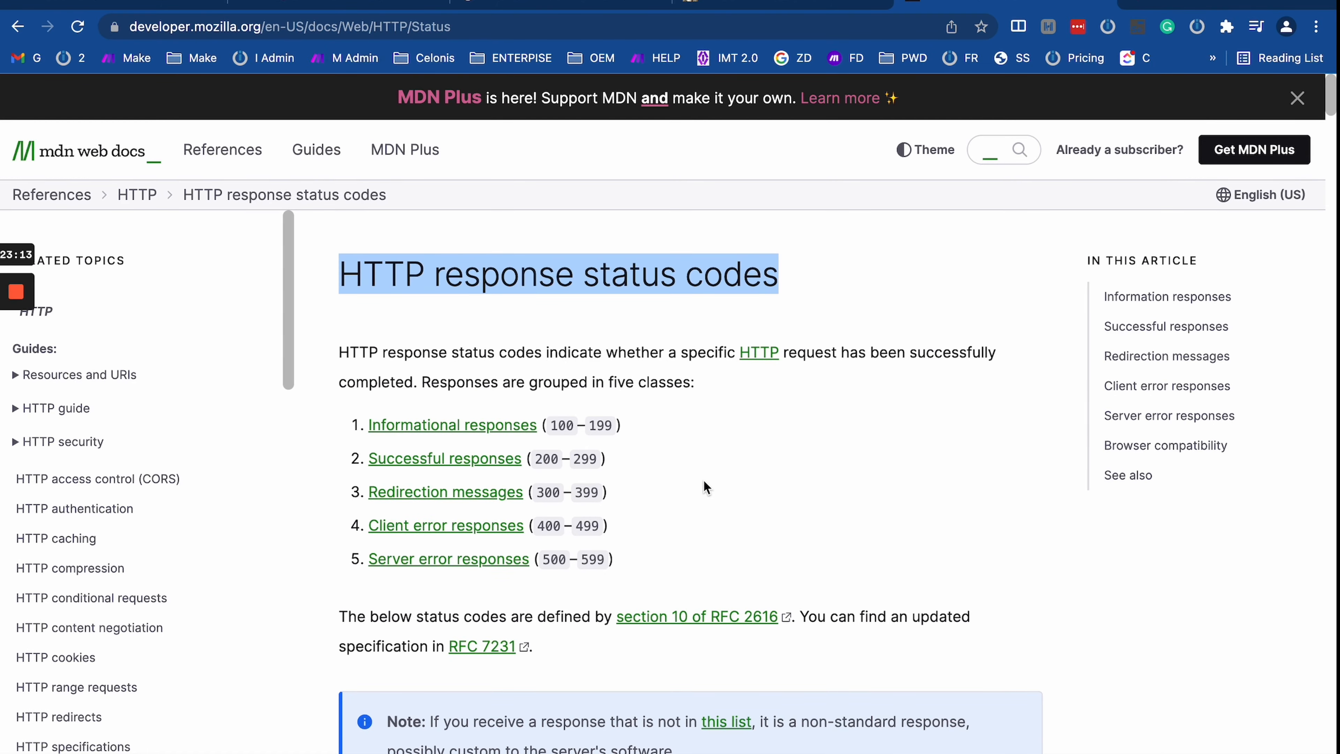
scroll(706, 487, "down", 15)
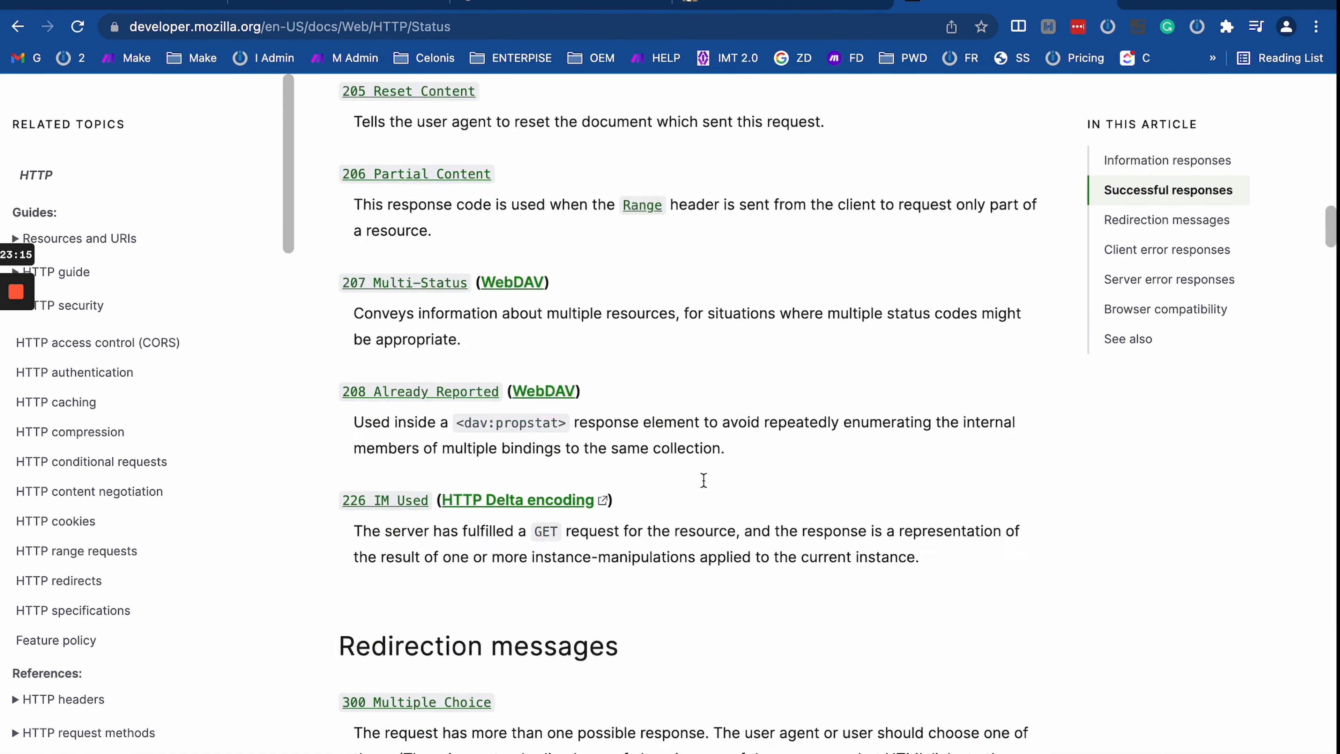
scroll(707, 483, "up", 15)
scroll(706, 488, "down", 5)
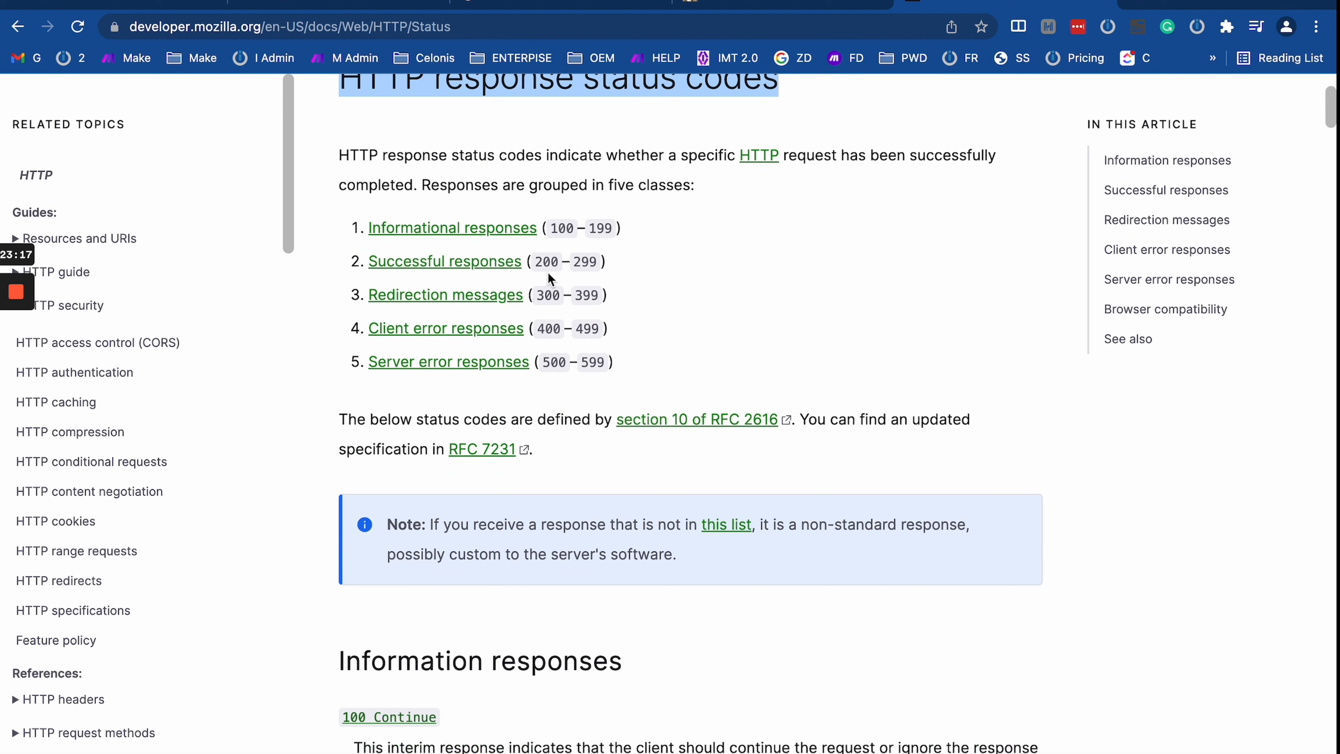
Step: Highlight the status classes: 200–299 successful, 300–399 redirection, 400–499 client error, 500–599 server error
left_click_drag(534, 261, 628, 264)
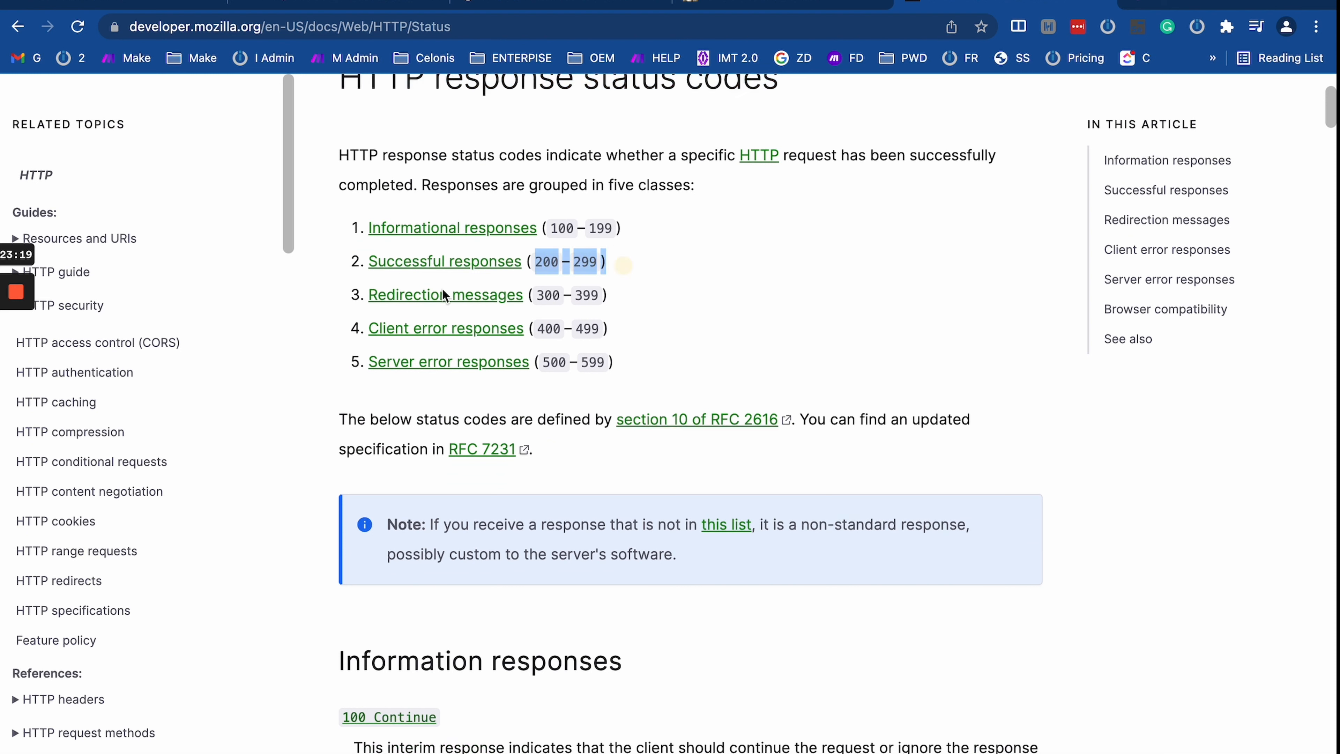
left_click_drag(534, 295, 684, 298)
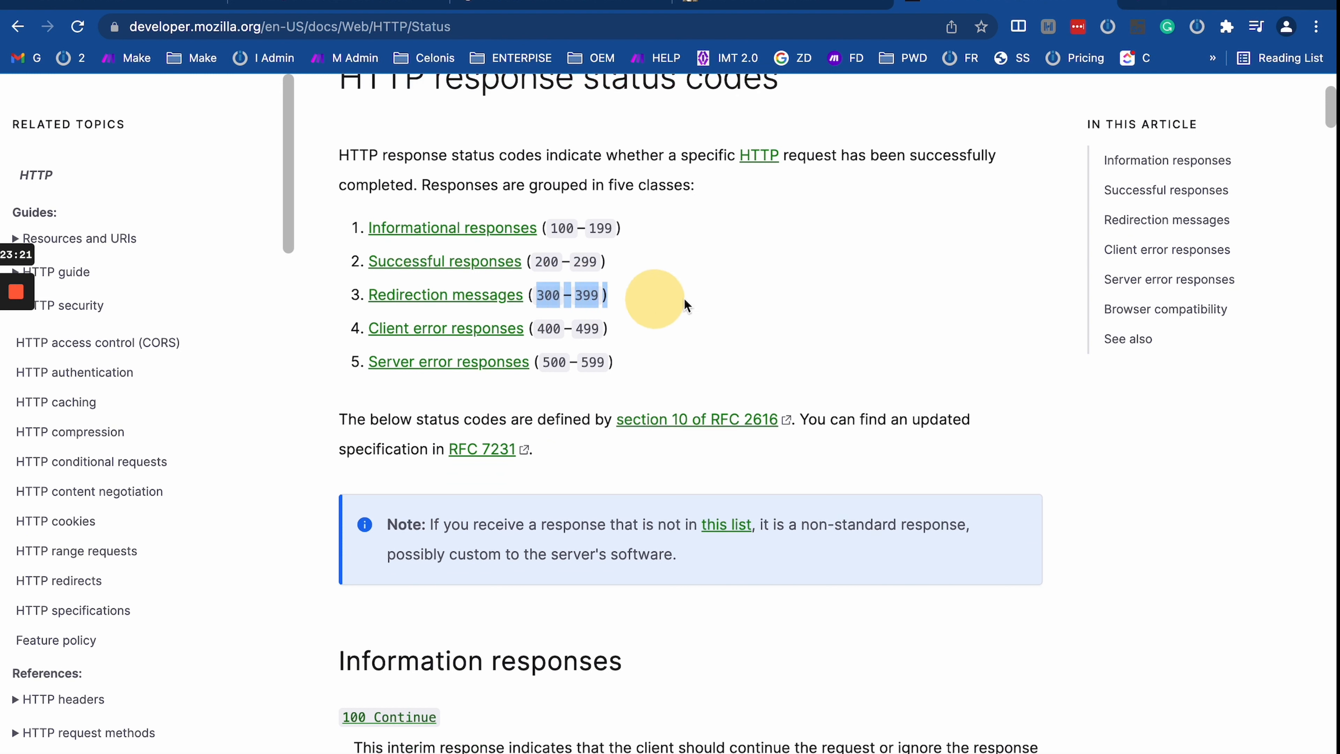
left_click_drag(536, 327, 639, 339)
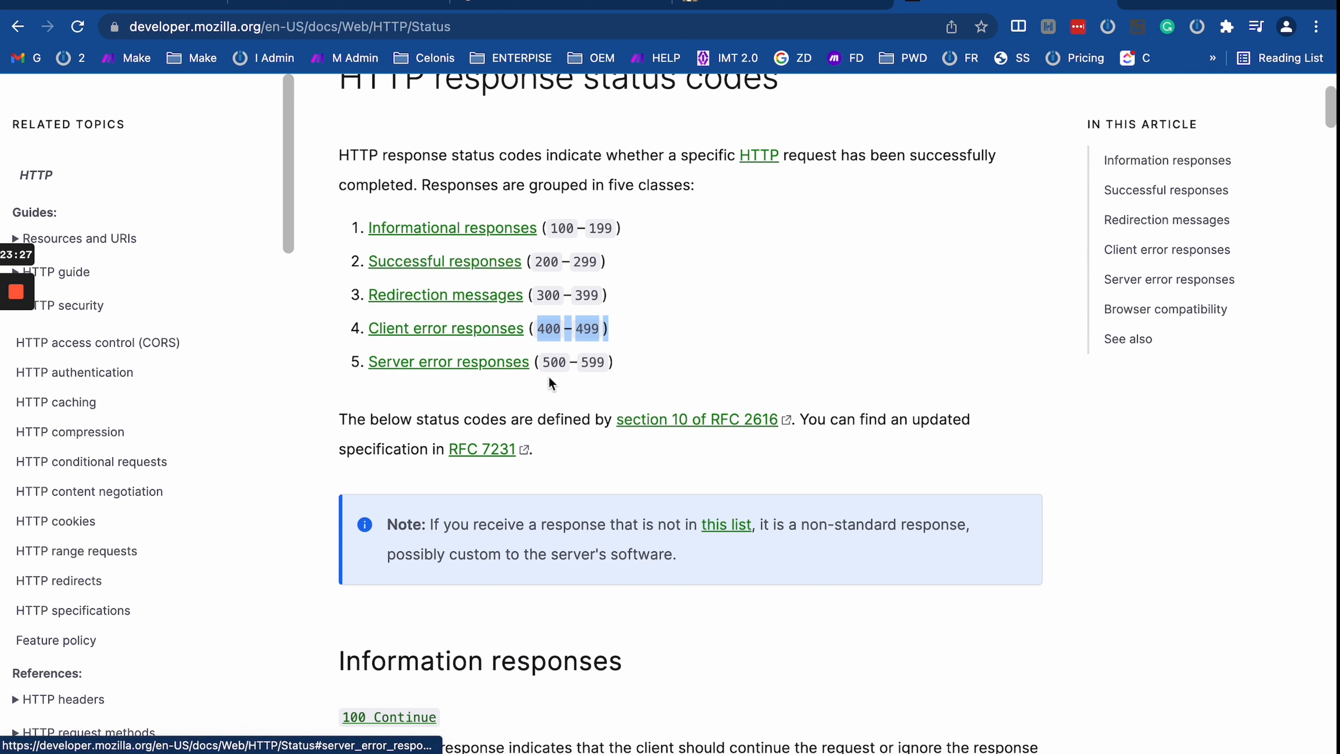
left_click_drag(544, 364, 645, 362)
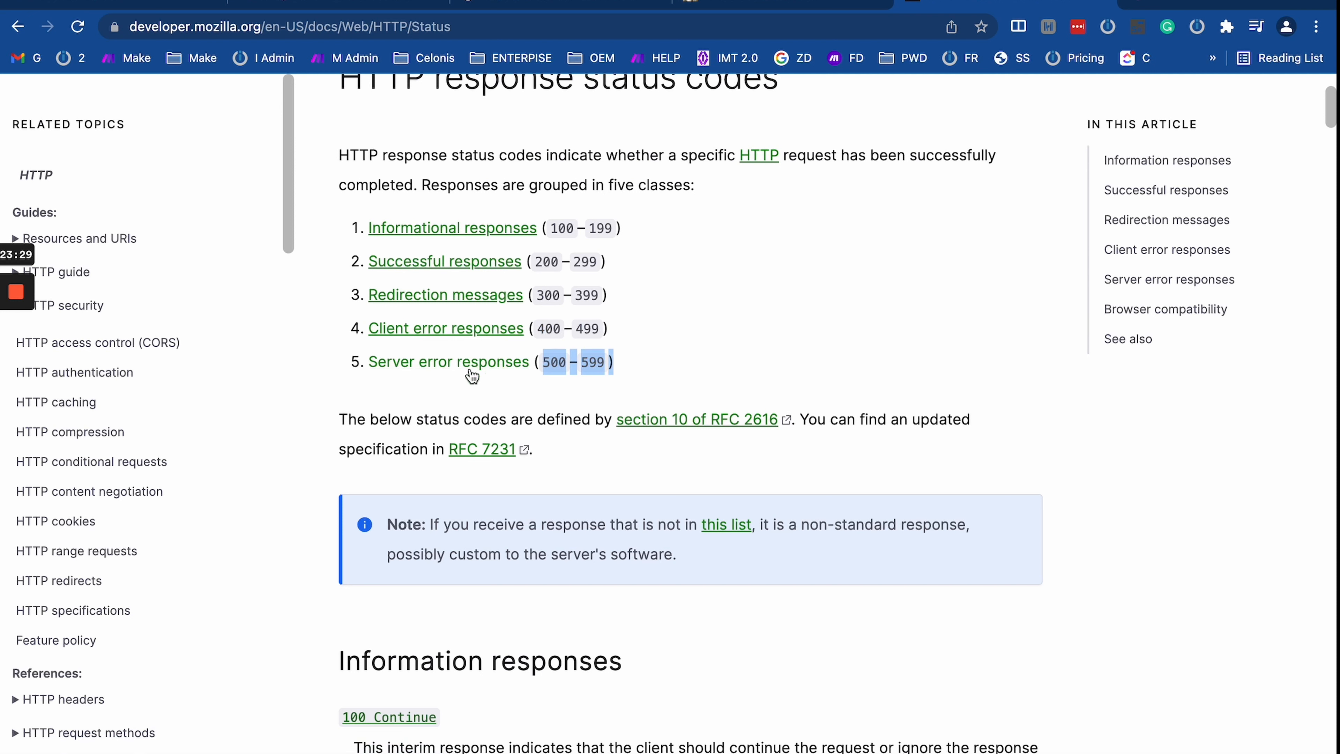
left_click_drag(534, 328, 653, 332)
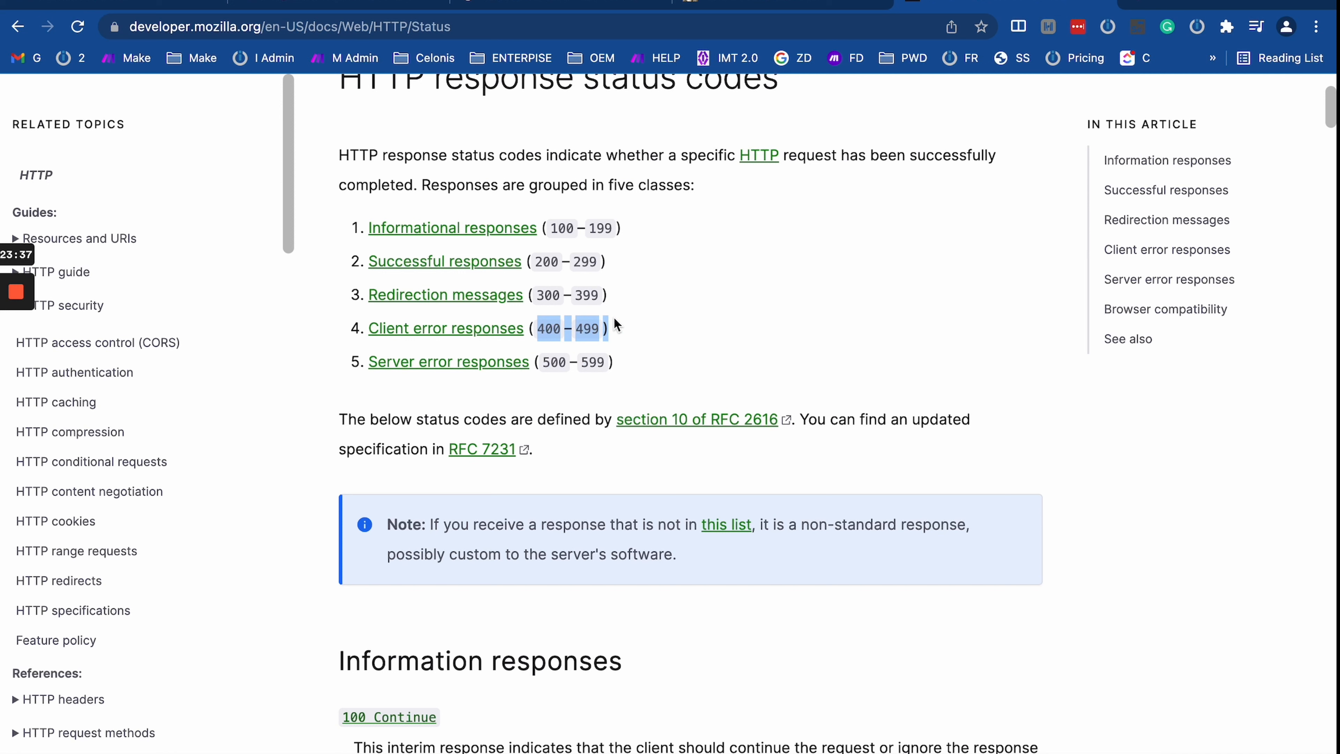
left_click(564, 390)
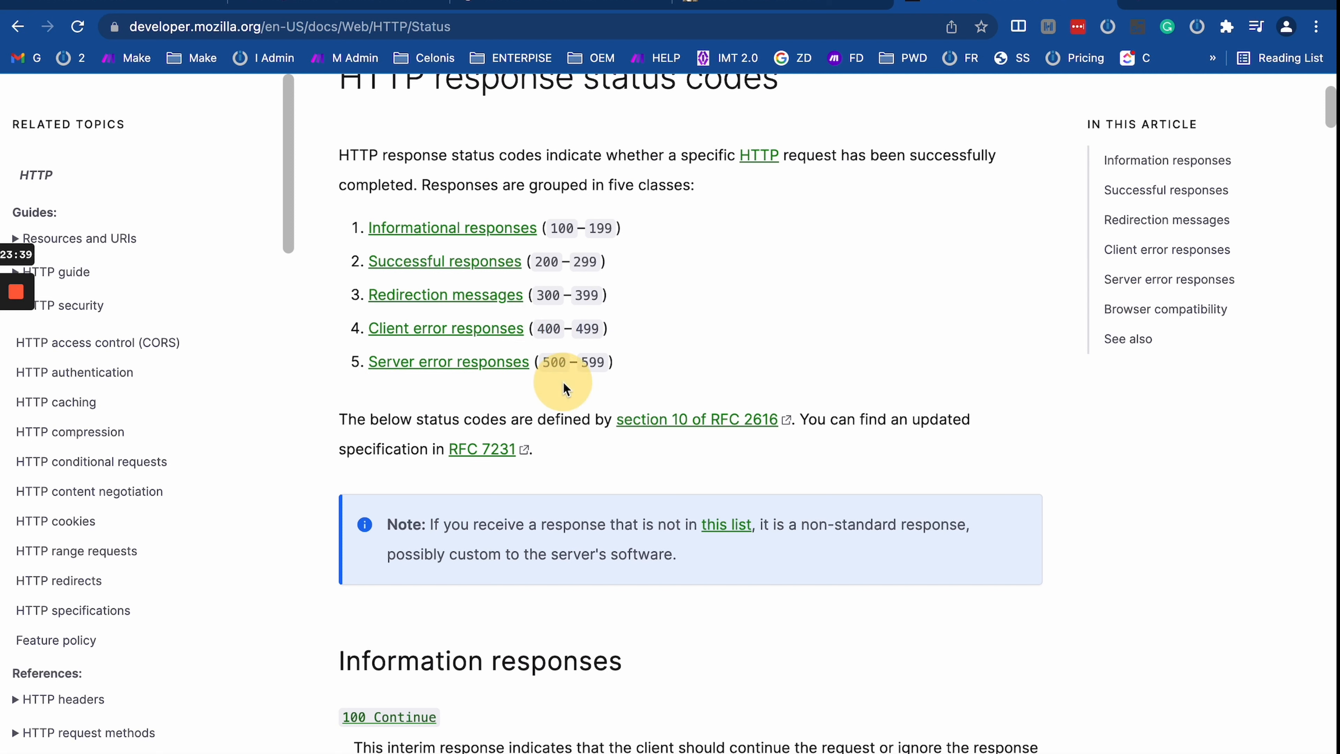
left_click_drag(543, 359, 684, 360)
left_click(561, 365)
left_click_drag(534, 361, 680, 359)
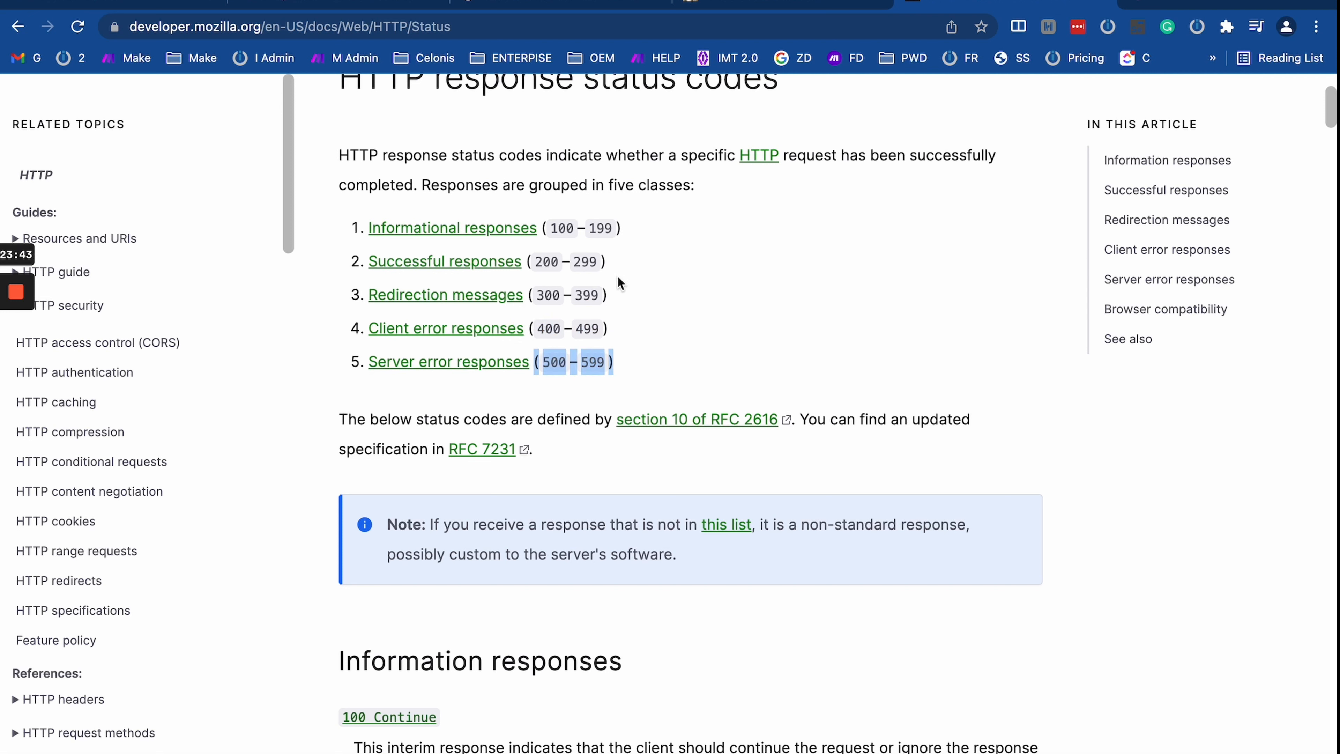
Step: Return to Make's Webhook response settings showing Status 200
left_click(566, 3)
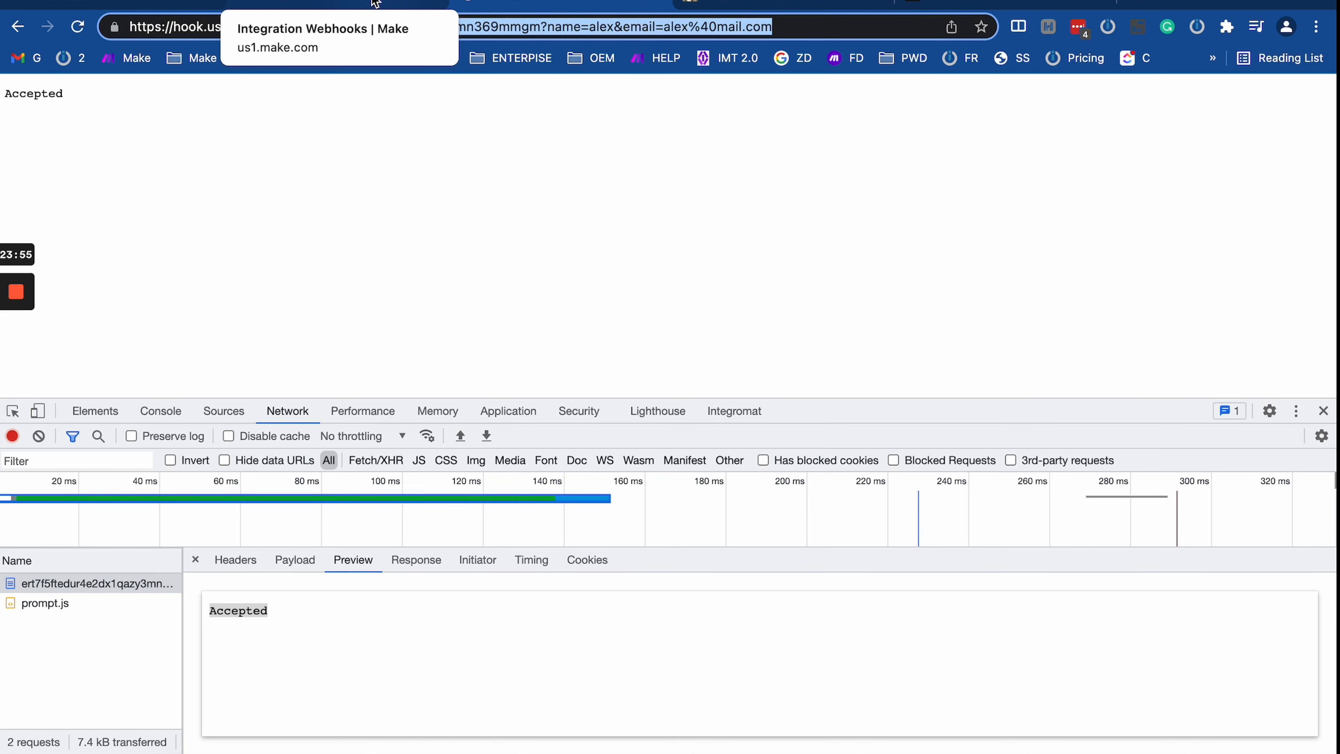
left_click(345, 3)
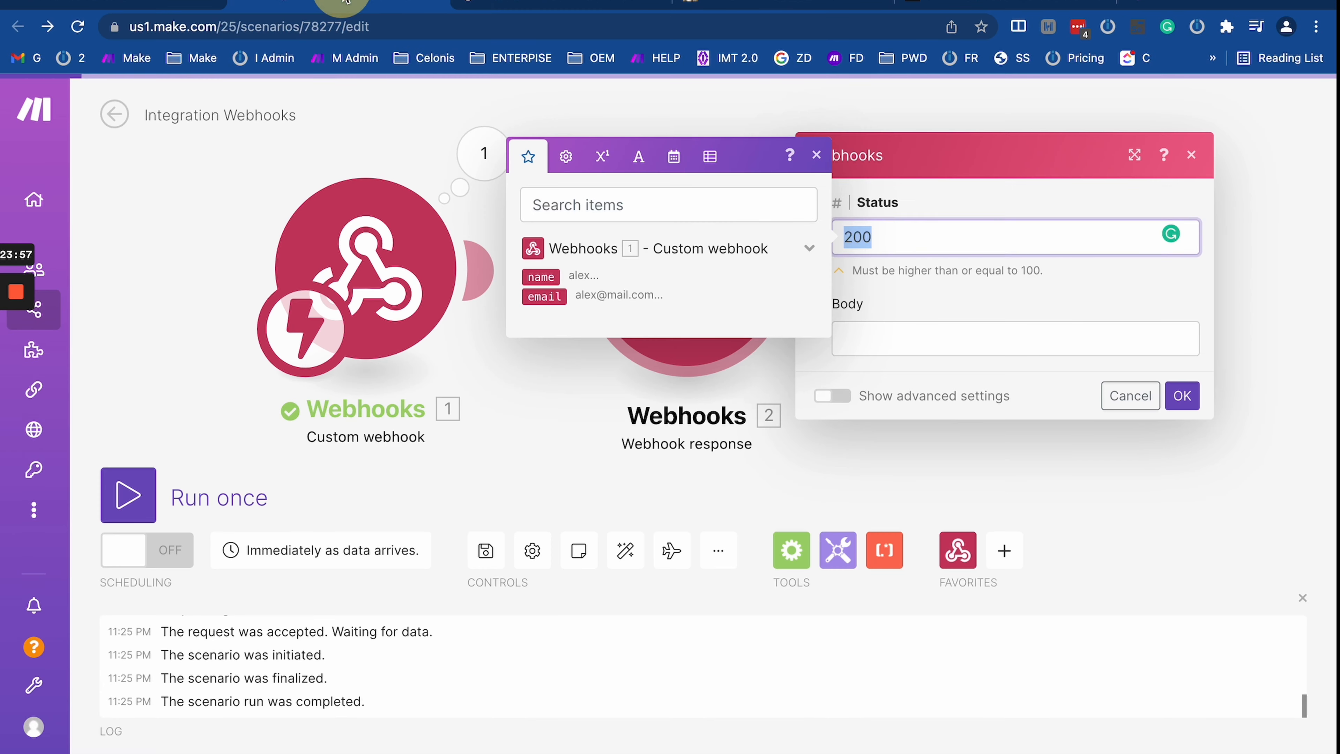
left_click(975, 3)
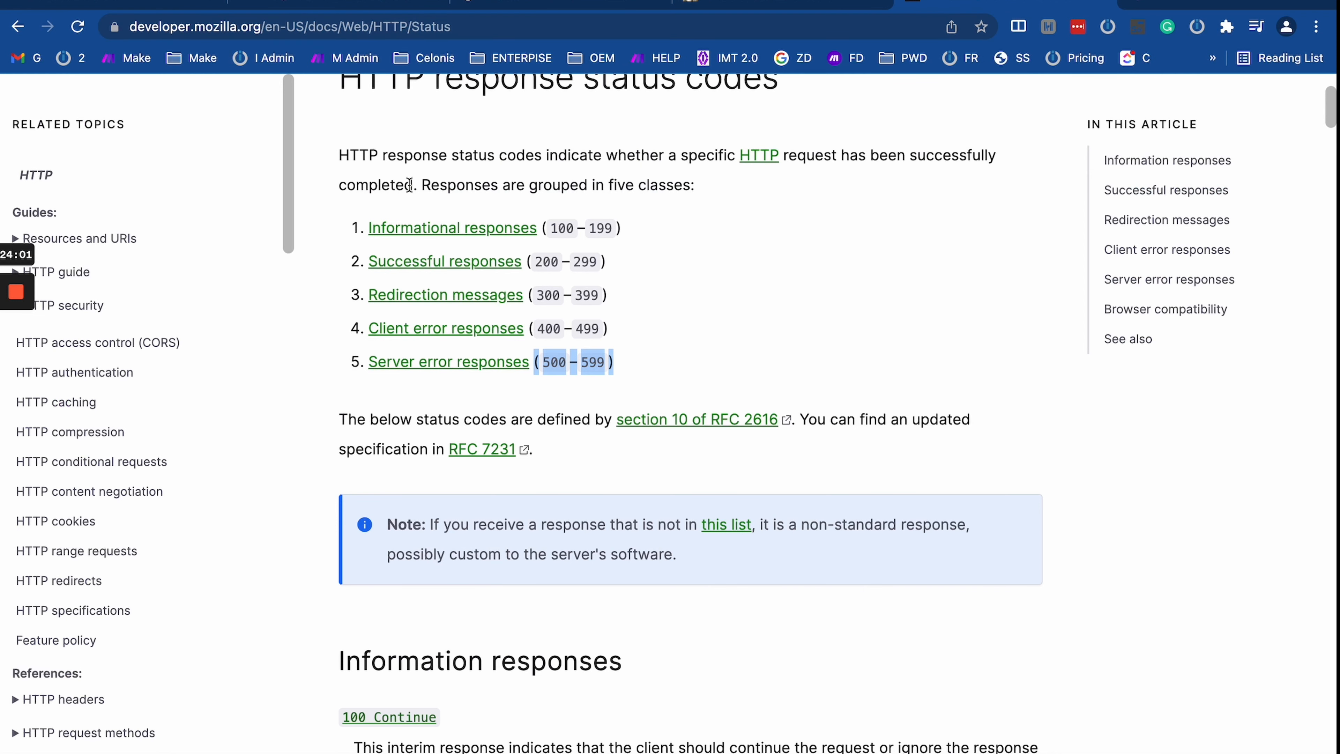
scroll(409, 185, "up", 3)
left_click(383, 5)
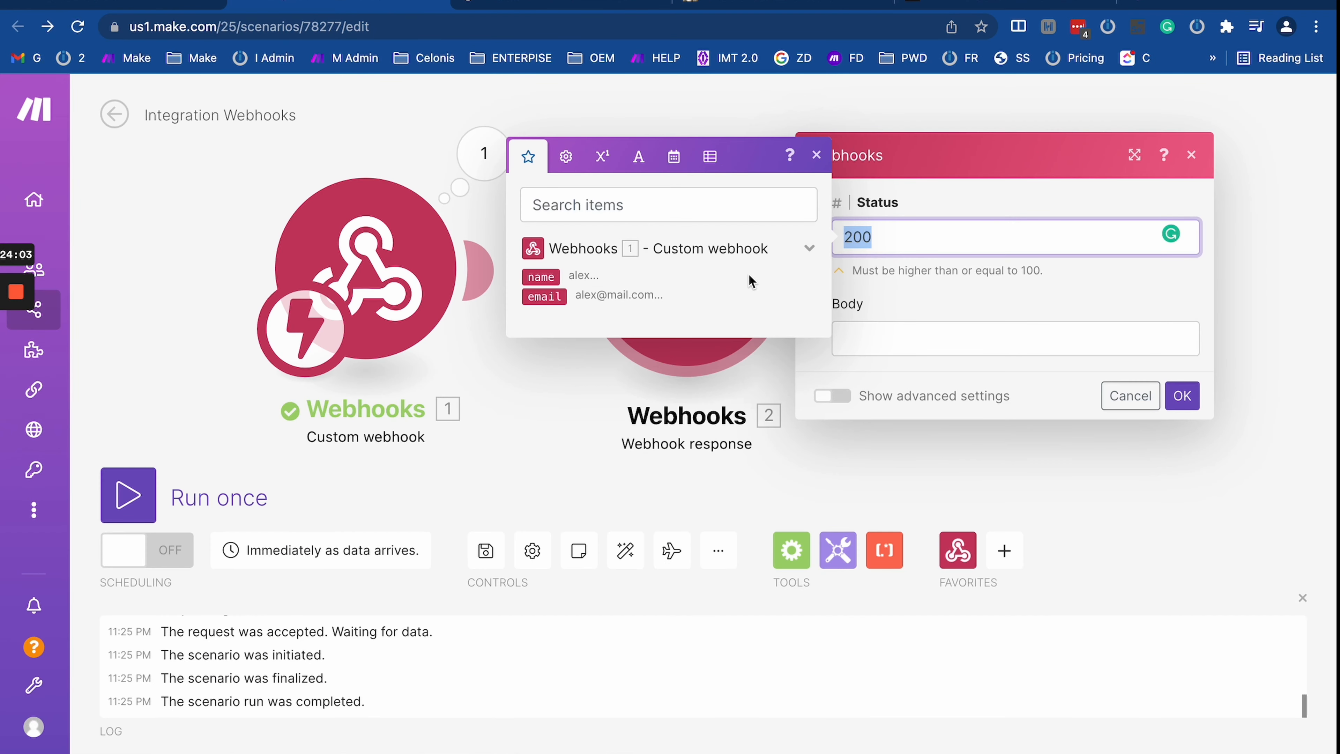
Step: Set the Webhook response Body to 'test' and save the module
left_click_drag(919, 469, 788, 475)
left_click(556, 280)
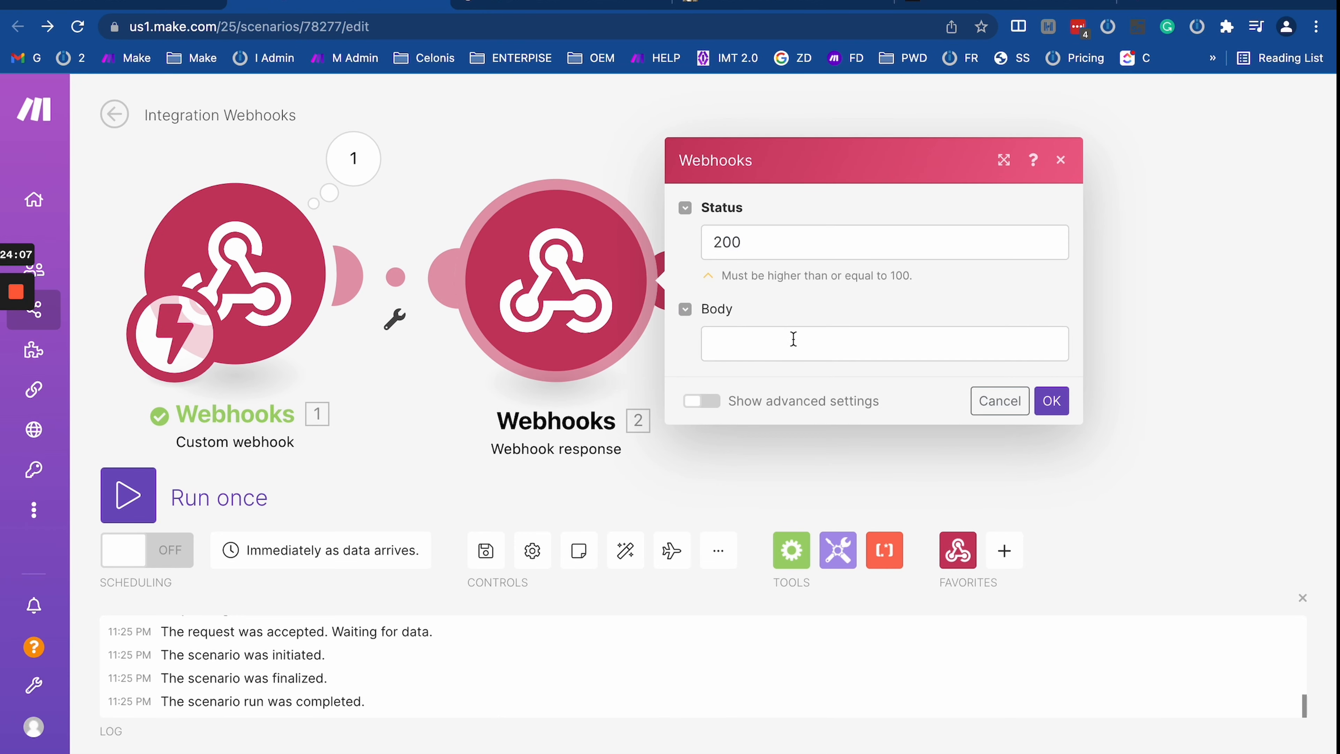
left_click(765, 344)
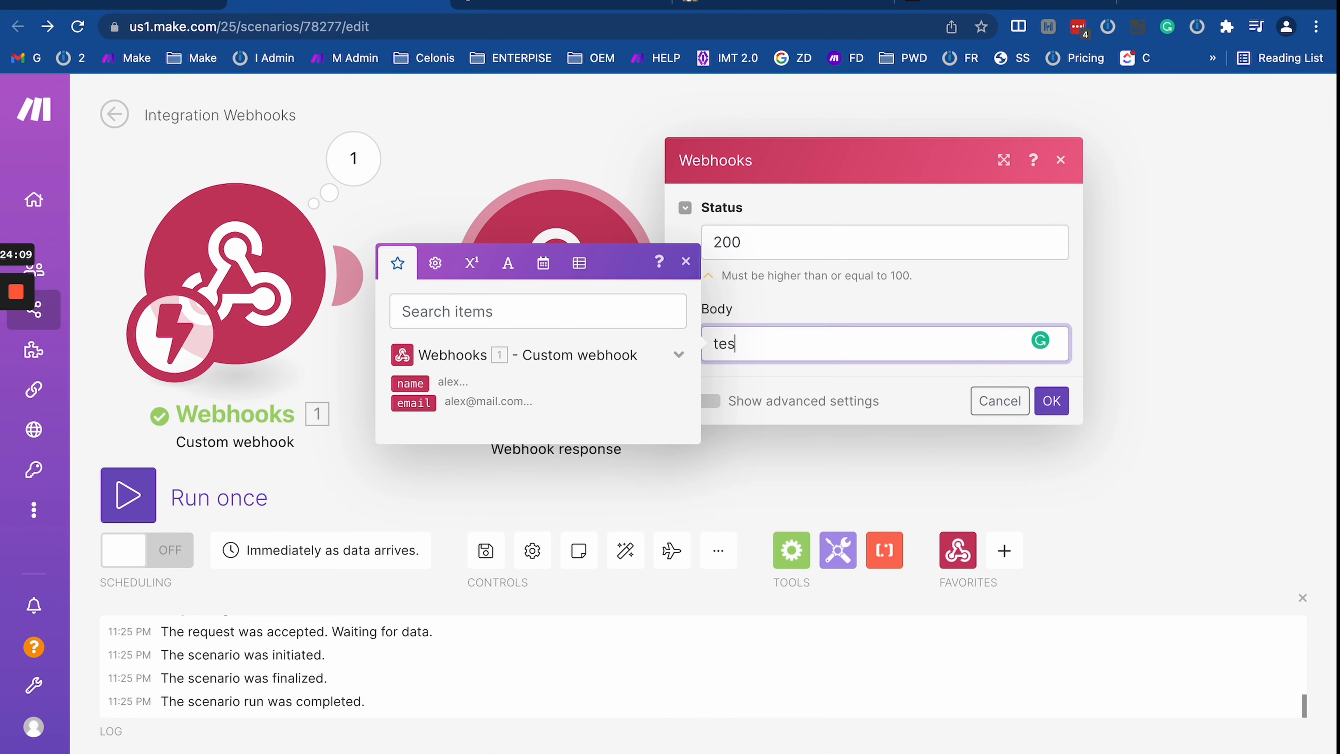
left_click(1051, 401)
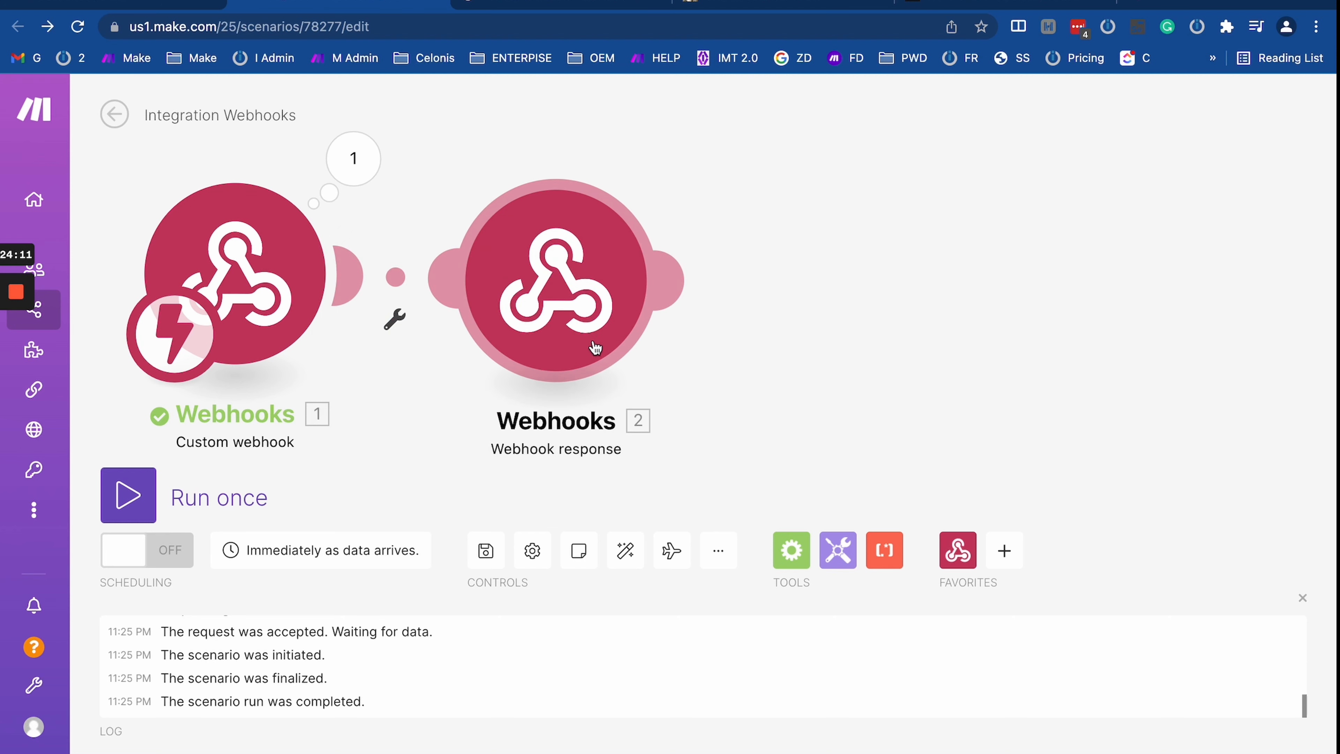
Step: Run the scenario once and reload the webhook URL so it returns 'test'
left_click(530, 2)
left_click(389, 6)
left_click(138, 488)
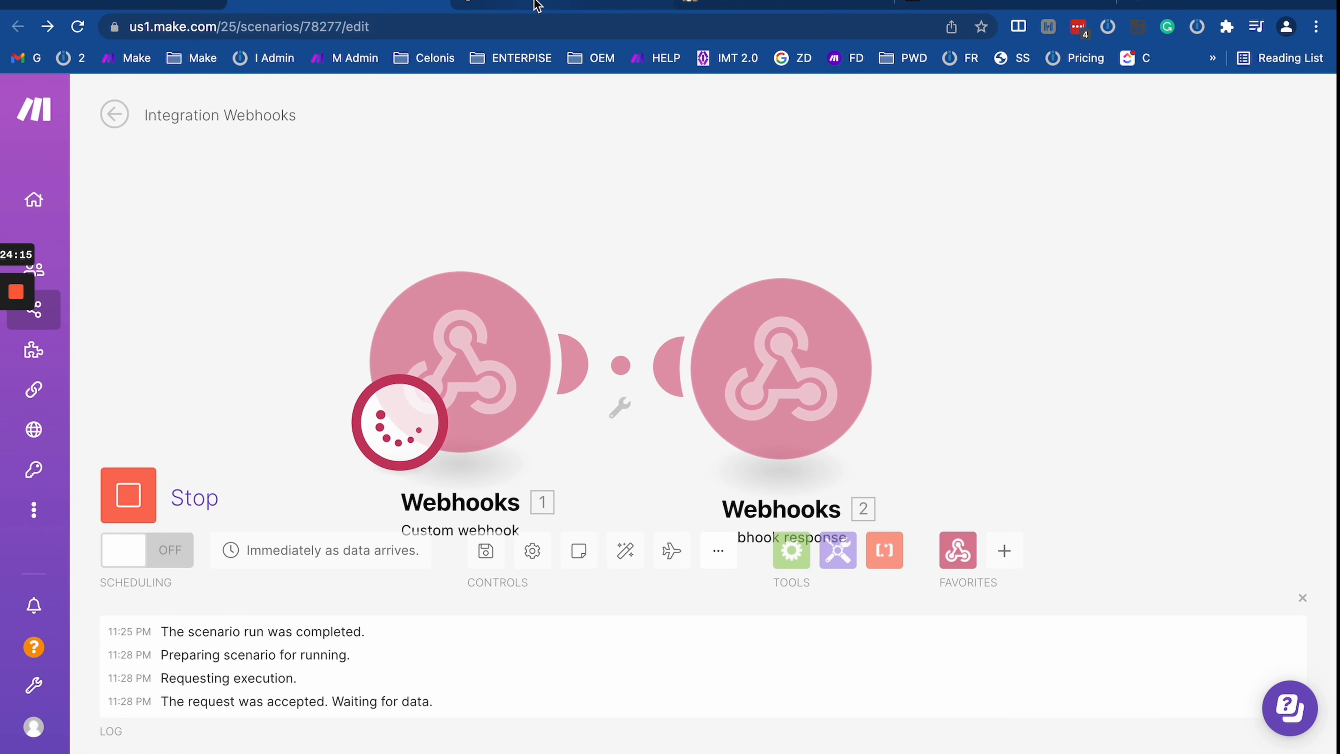
left_click(530, 4)
triple_click(525, 25)
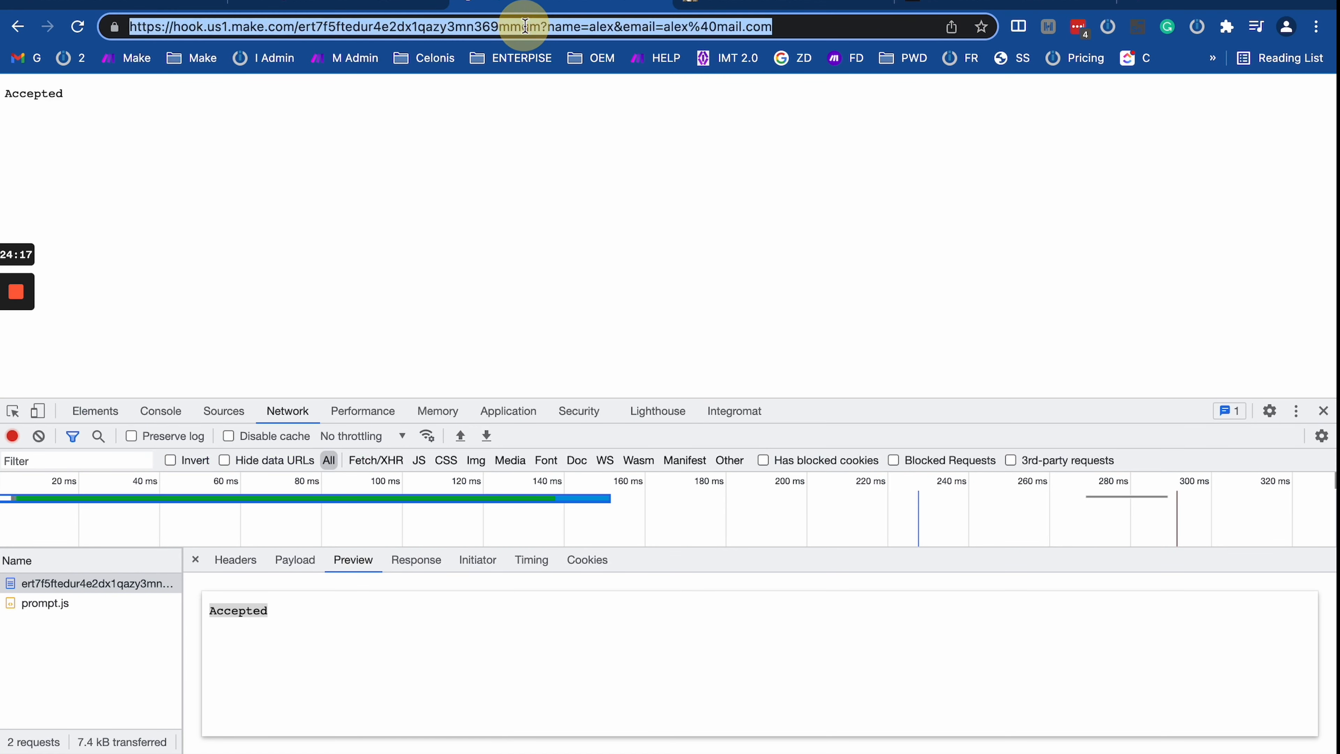
key("Return")
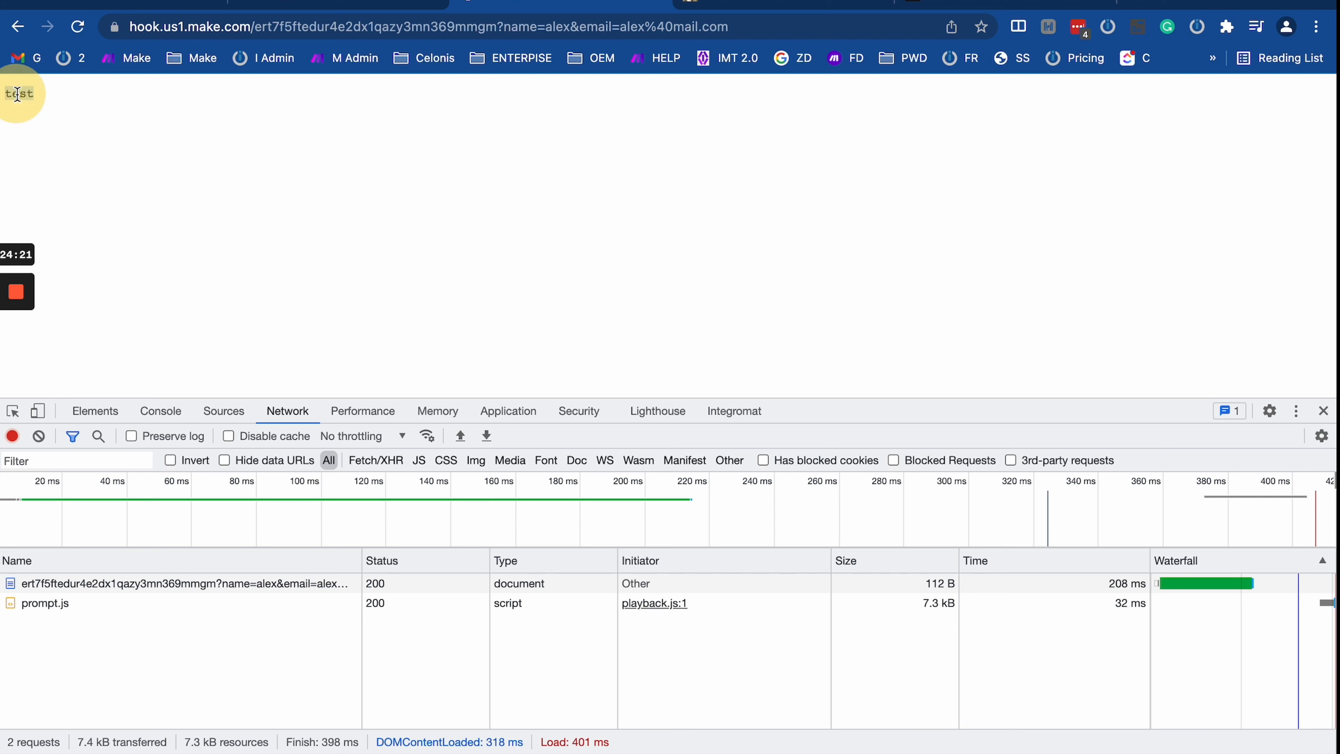
left_click(359, 4)
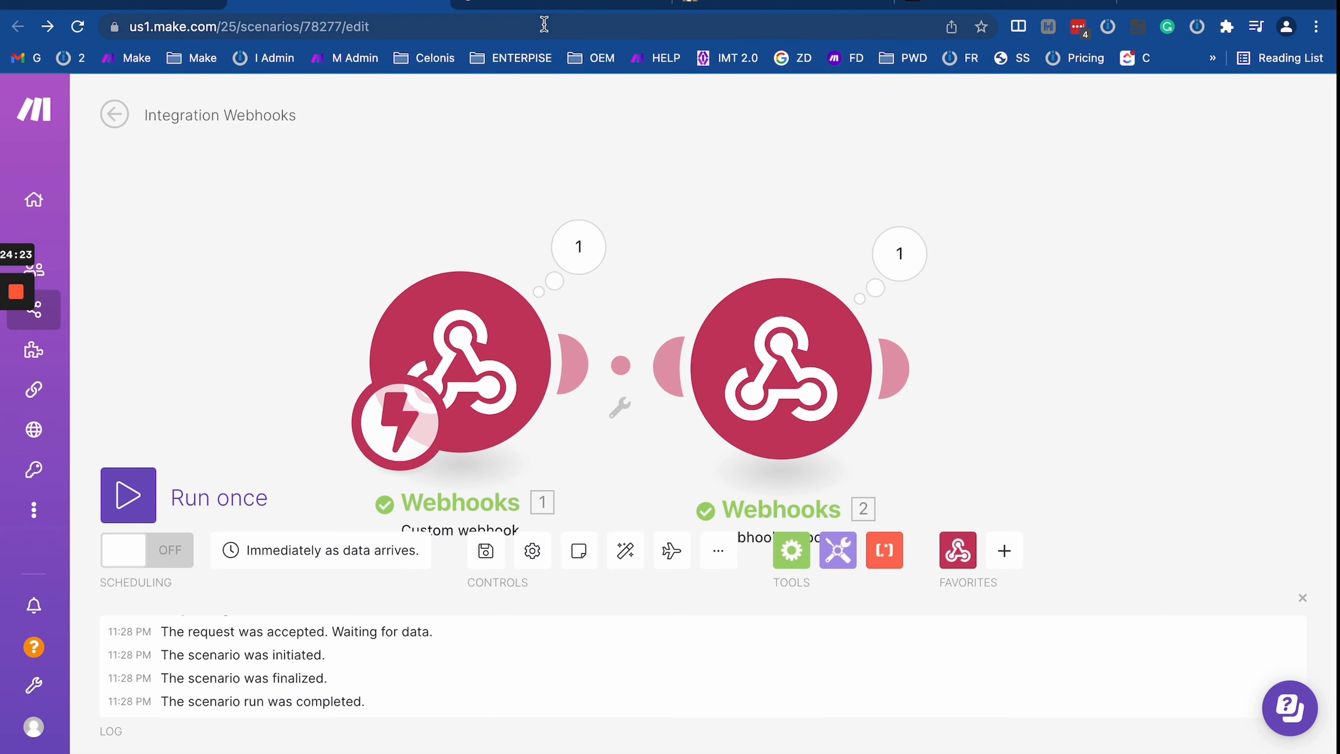
left_click_drag(670, 265, 654, 237)
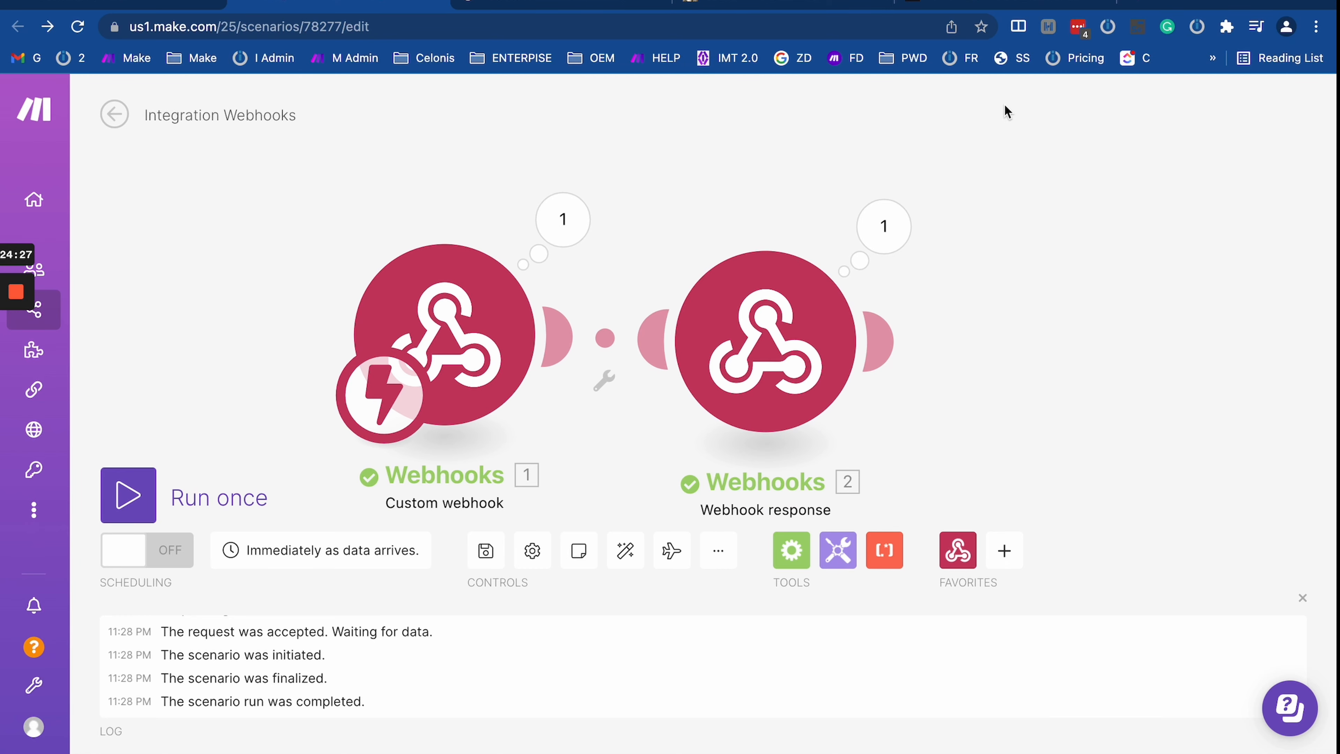
left_click(1131, 7)
Step: Search Google for 'html generator' and open the Online HTML Editor result
left_click(690, 31)
type("html ")
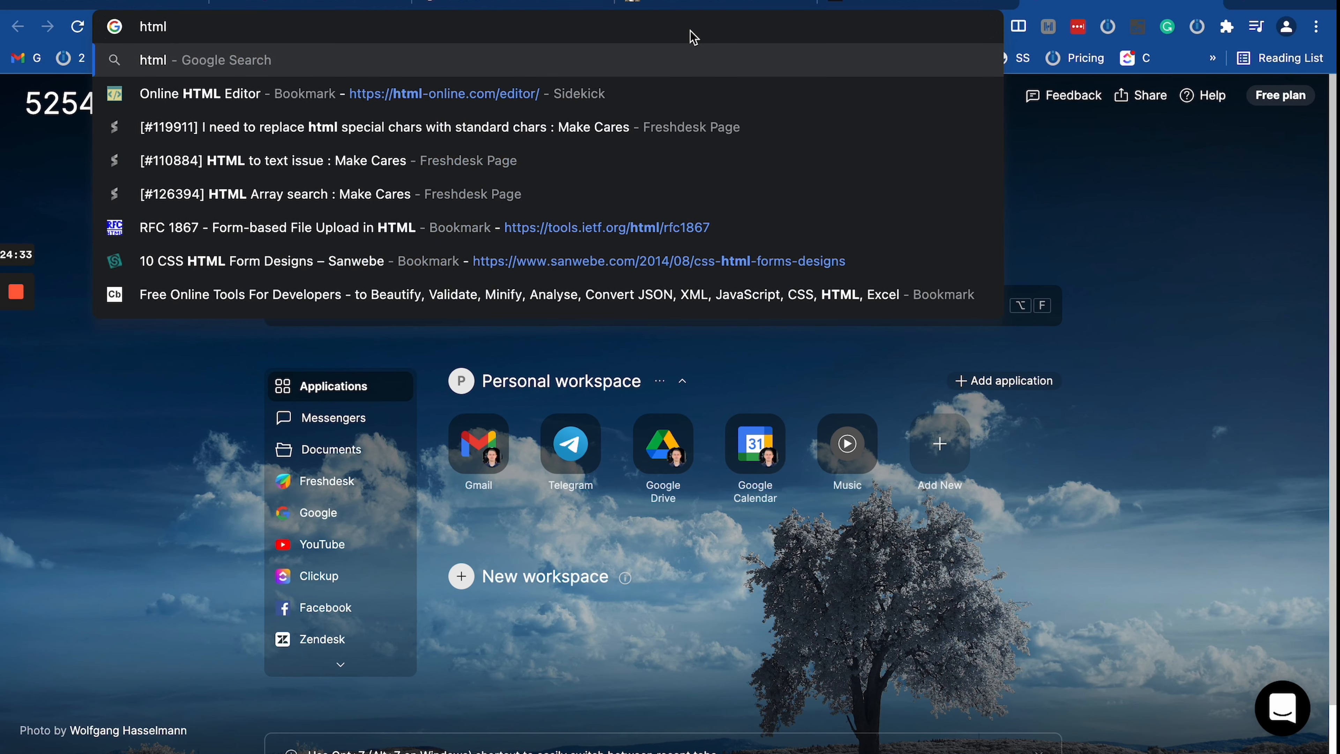
type("generator")
key("Return")
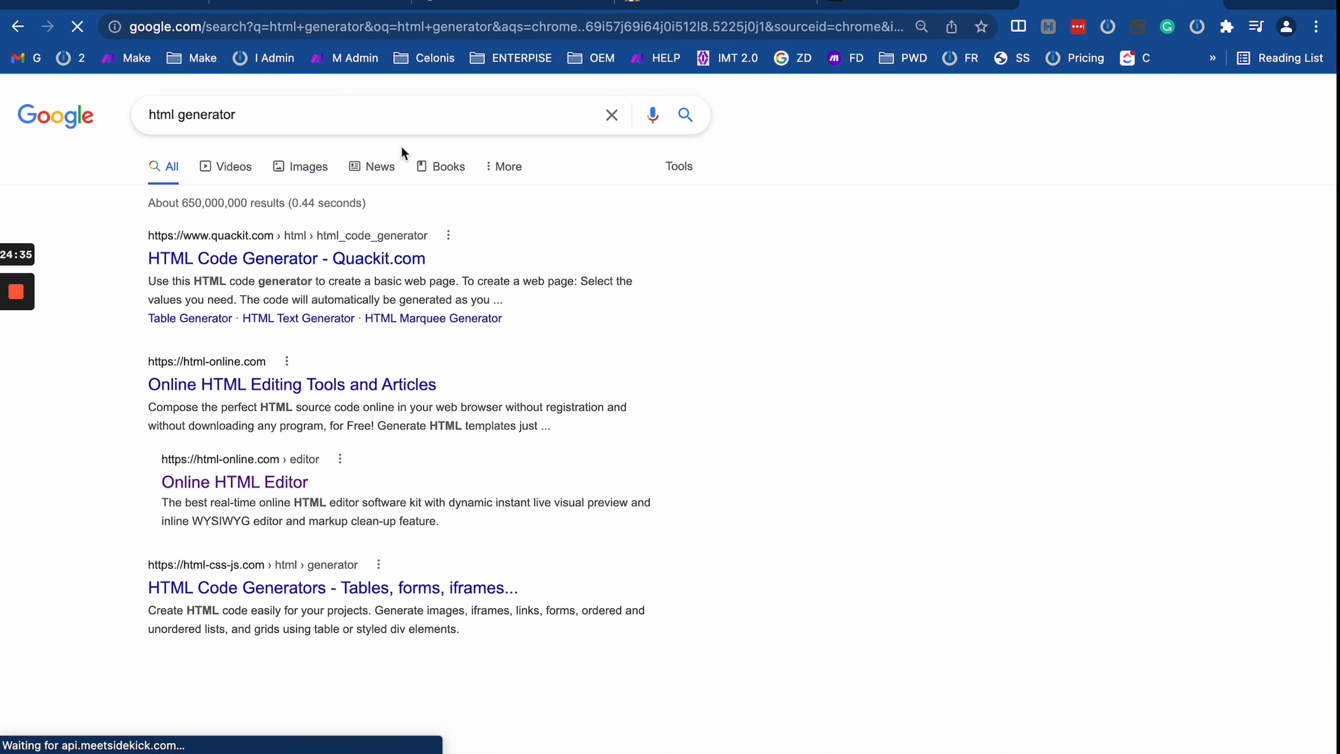
left_click(276, 493)
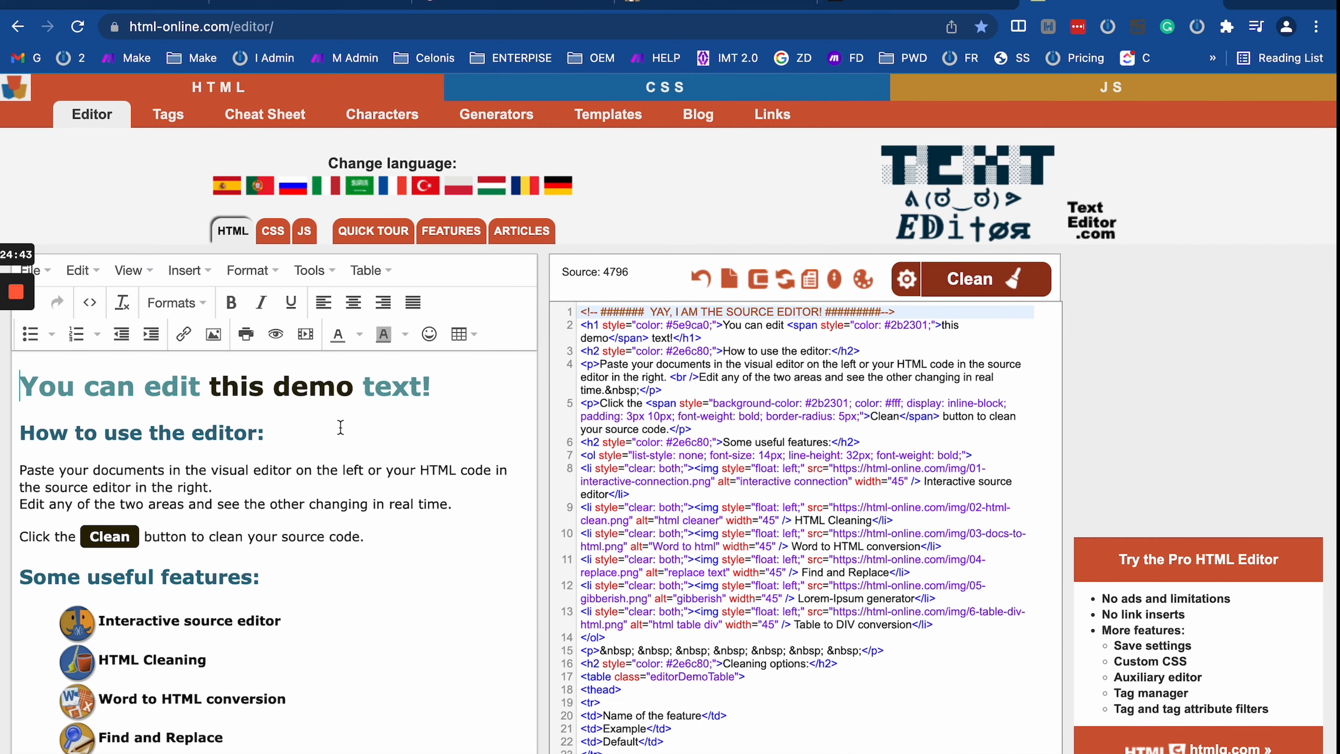
Step: Select and copy the entire demo HTML source, then return to the Make scenario tab
scroll(348, 446, "down", 15)
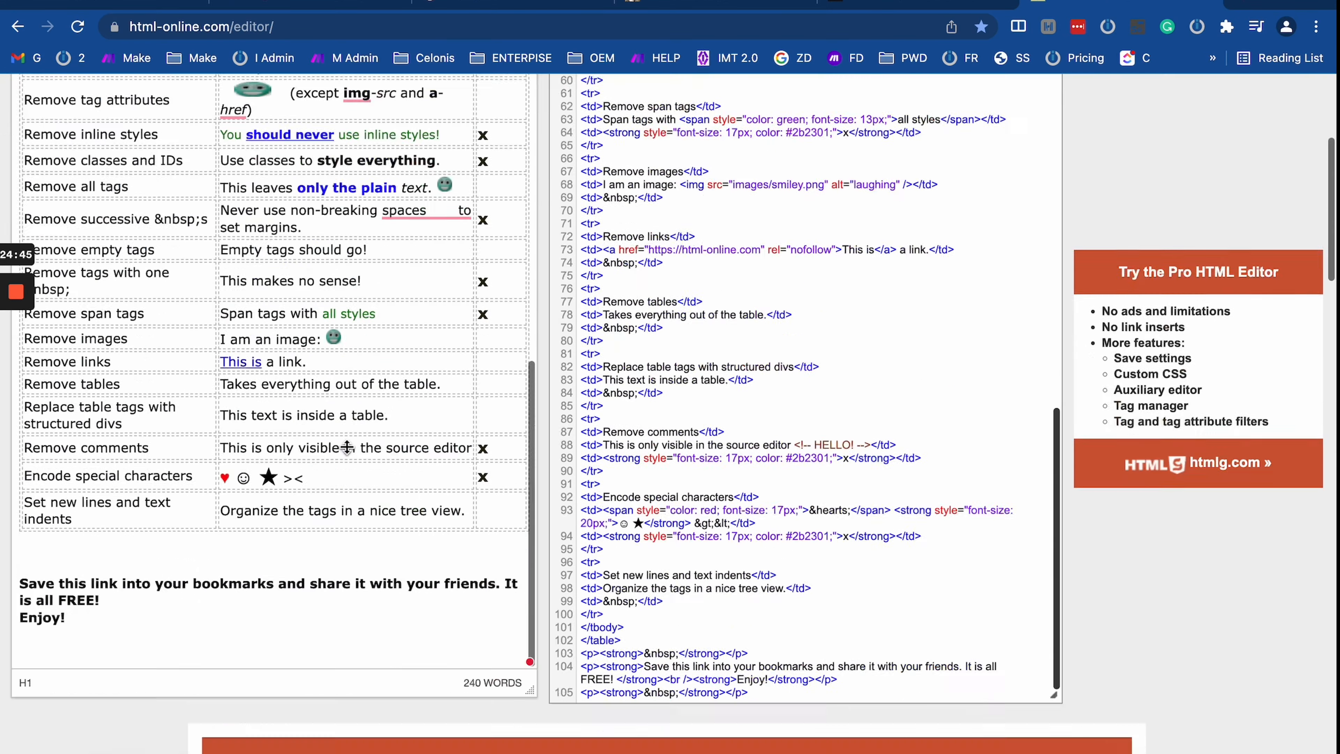
scroll(346, 446, "up", 15)
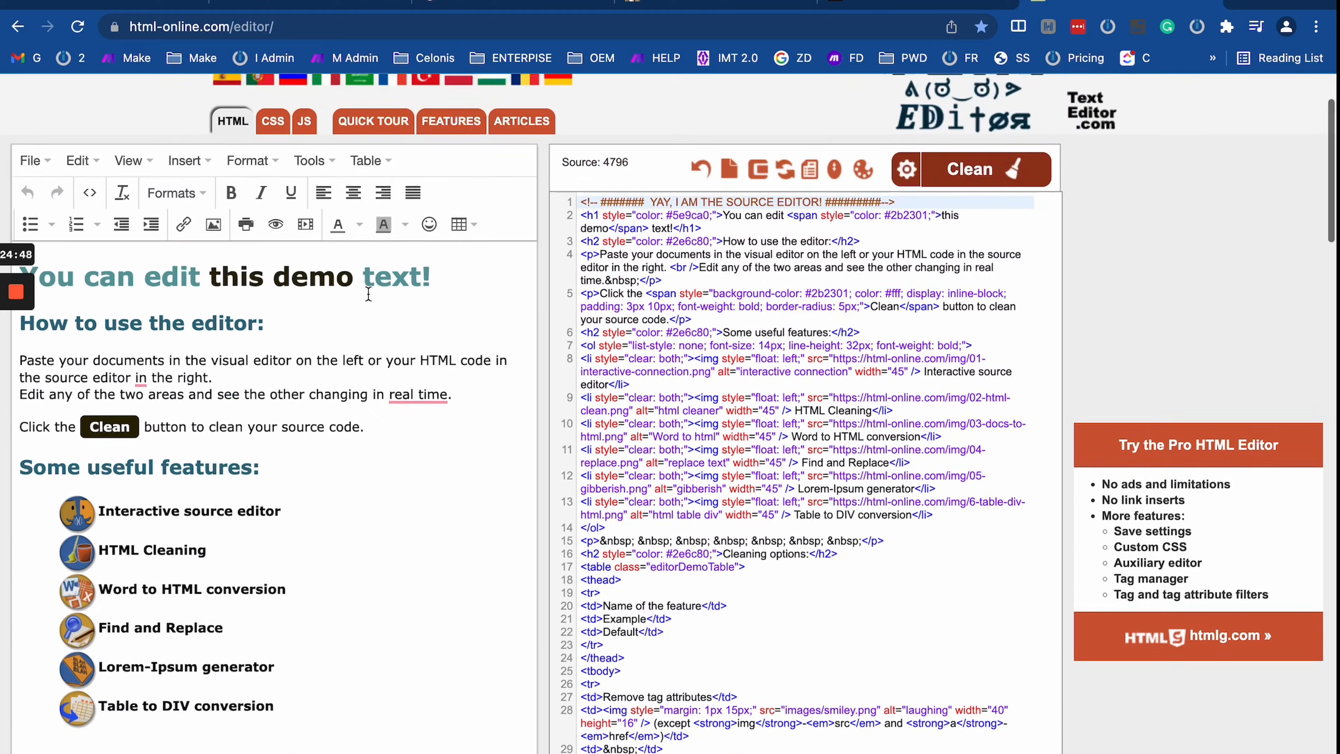
scroll(368, 294, "up", 2)
left_click(288, 407)
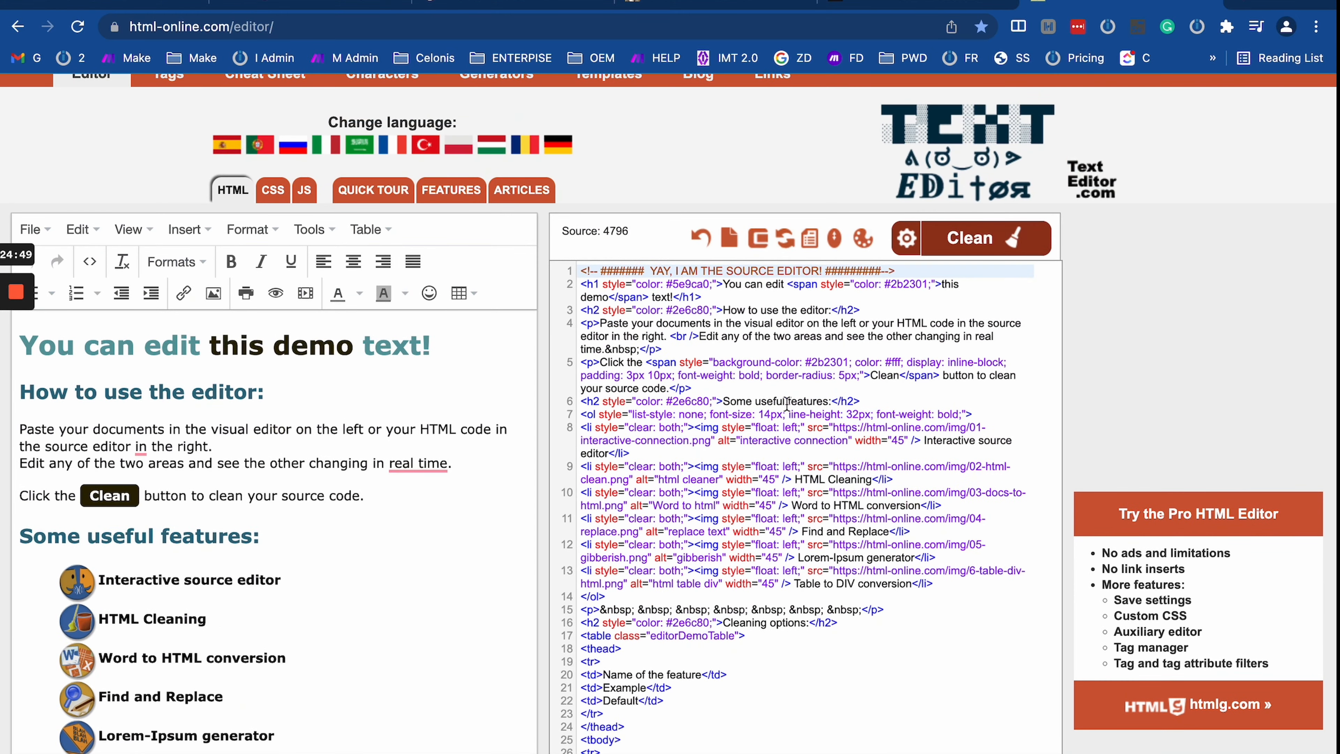
key("super+a")
key("Right")
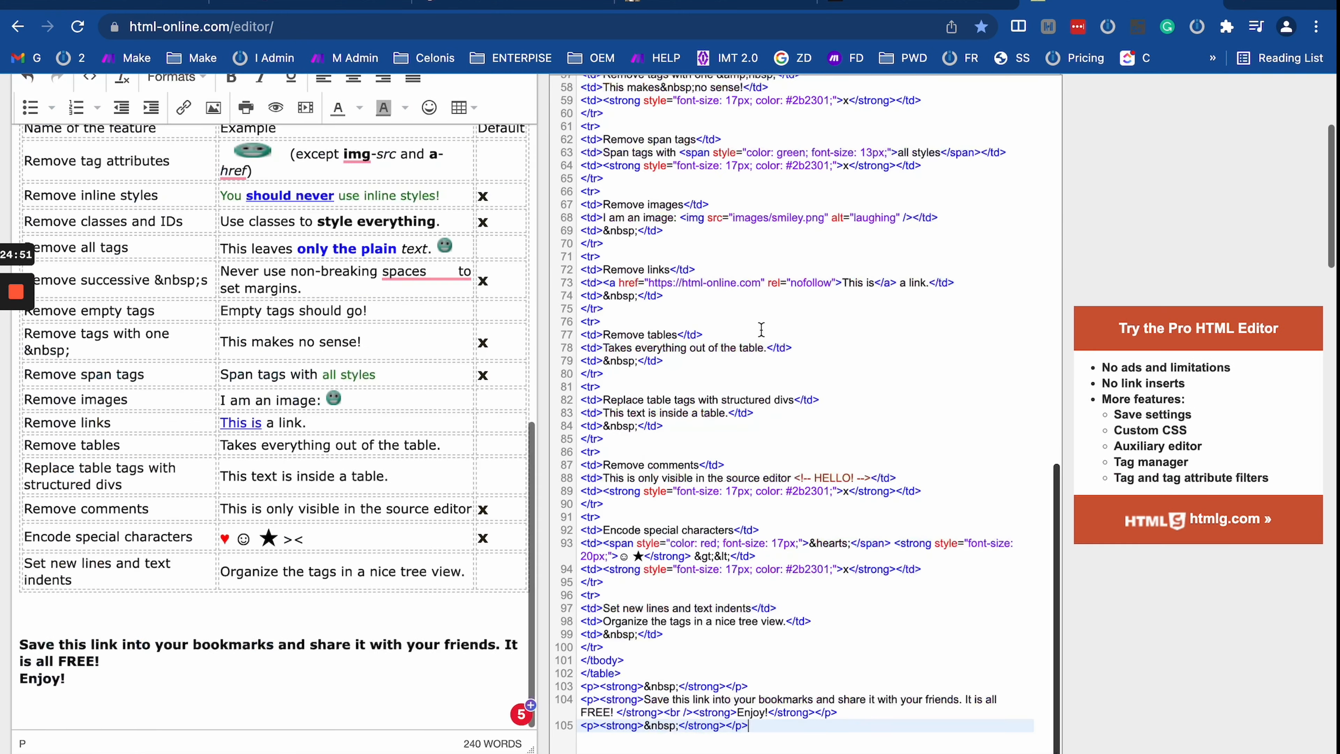
key("super+a")
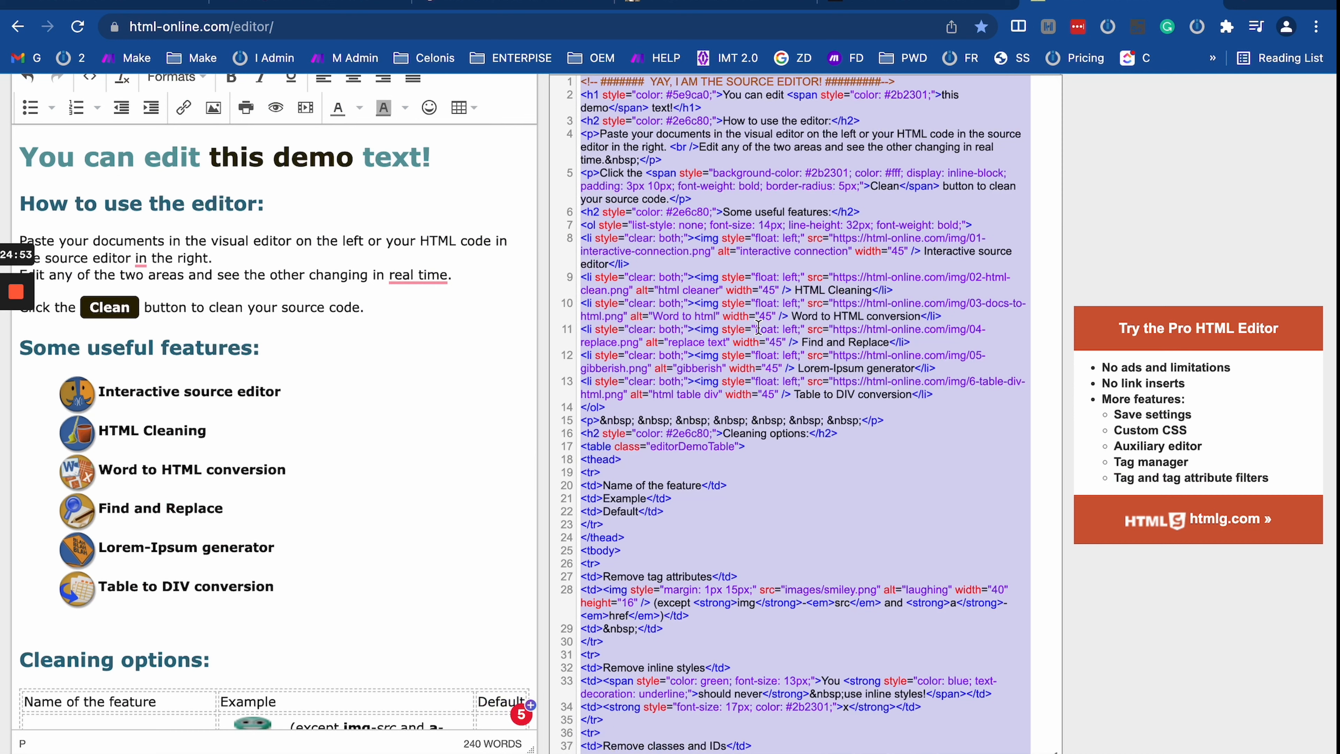
left_click(478, 1)
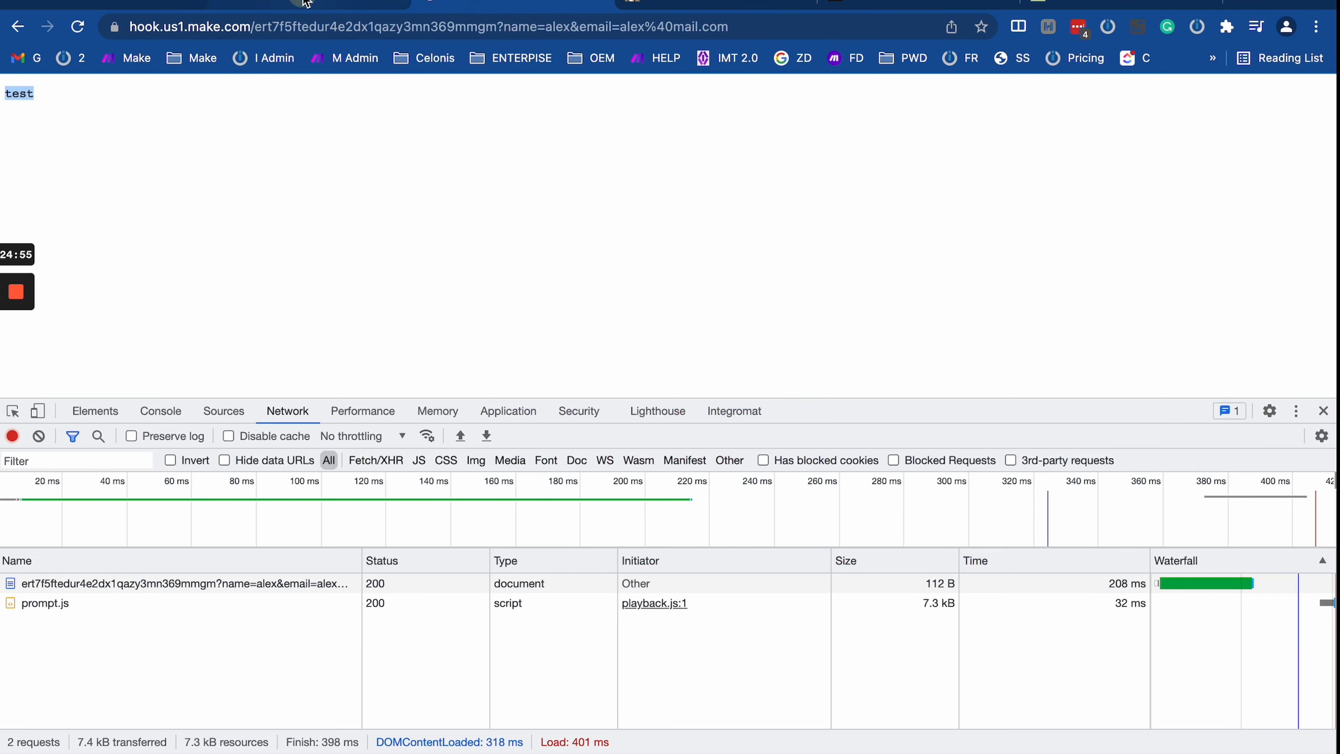
left_click(303, 2)
Step: Paste the copied demo HTML into the Webhook response Body and save the module
left_click(737, 328)
left_click(994, 396)
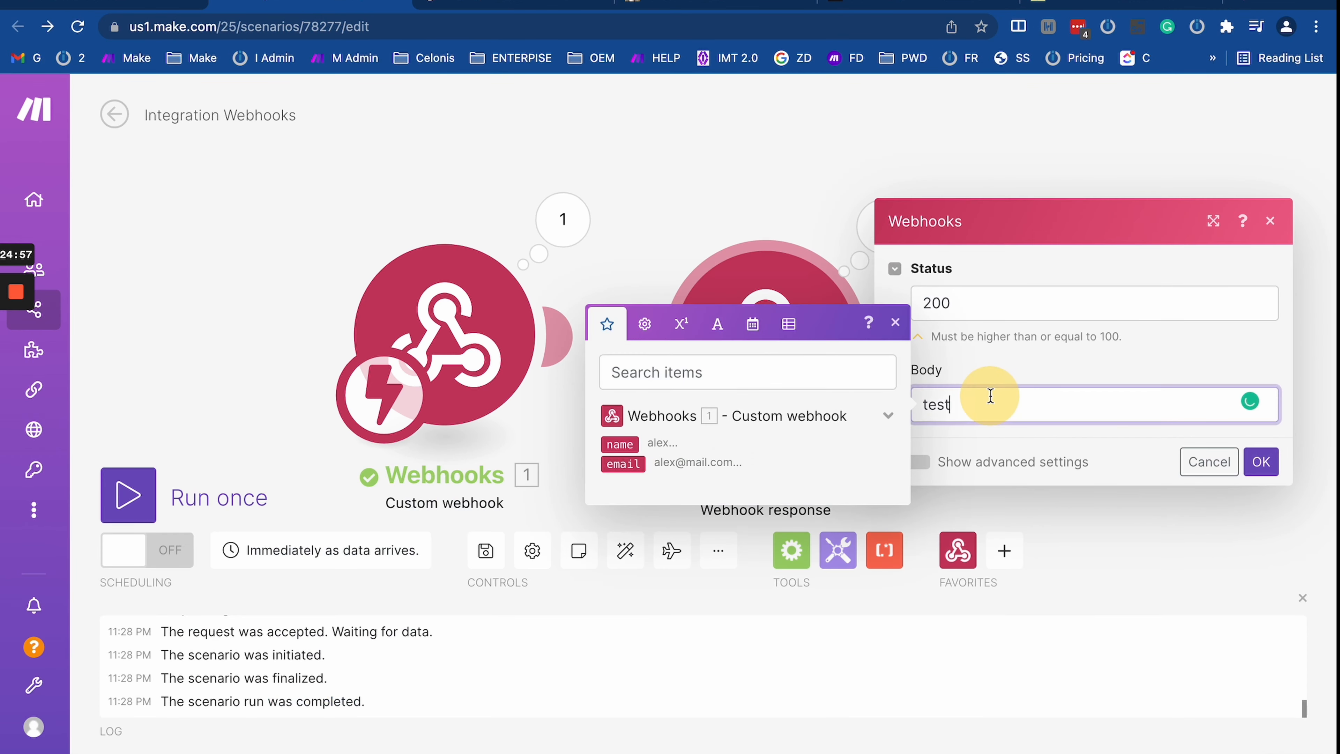
key("super+v")
scroll(1219, 556, "down", 1)
scroll(1182, 347, "down", 4)
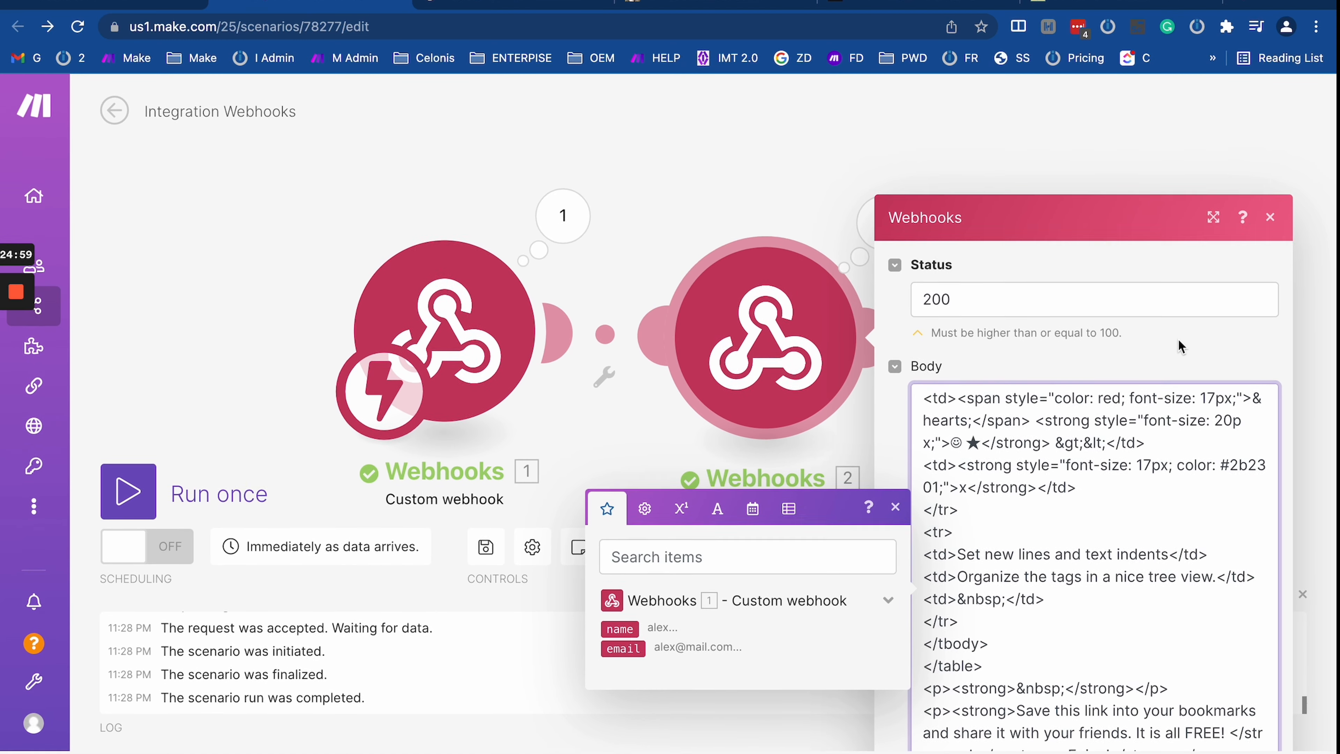
left_click(904, 445)
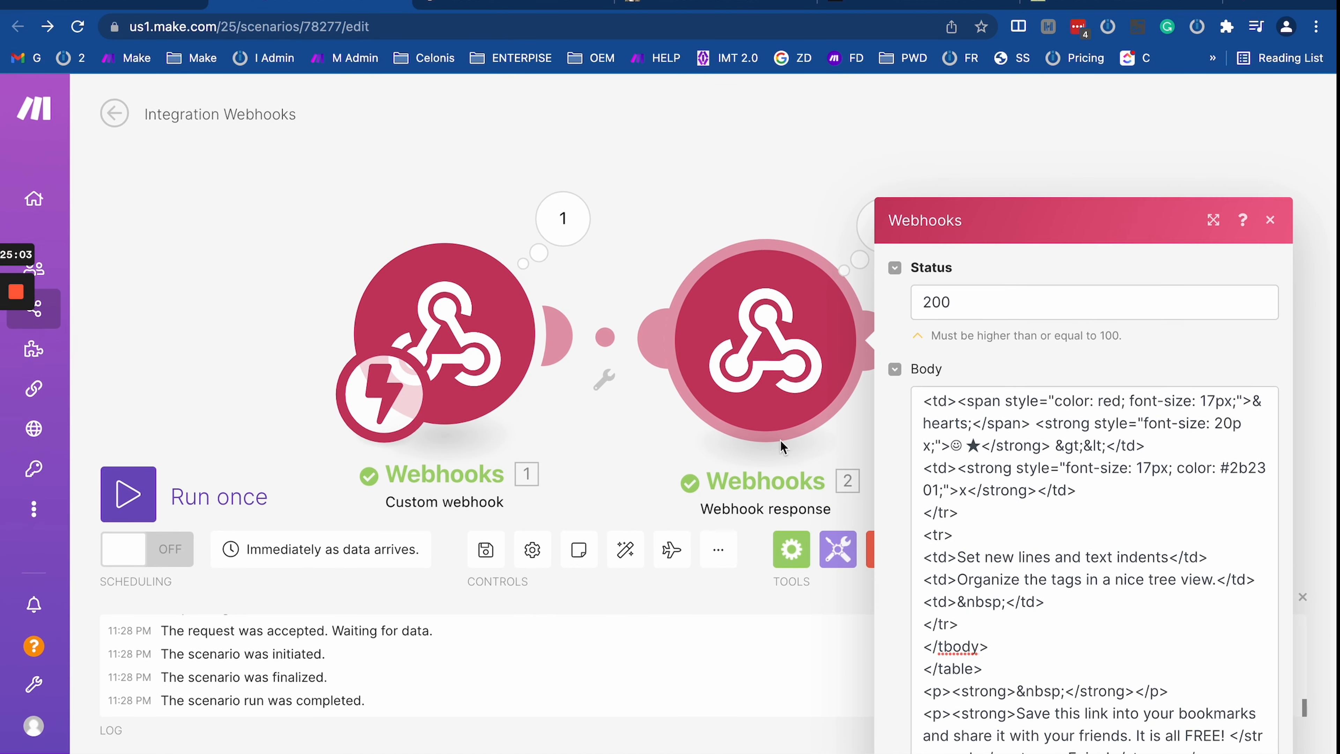
left_click_drag(599, 459, 311, 177)
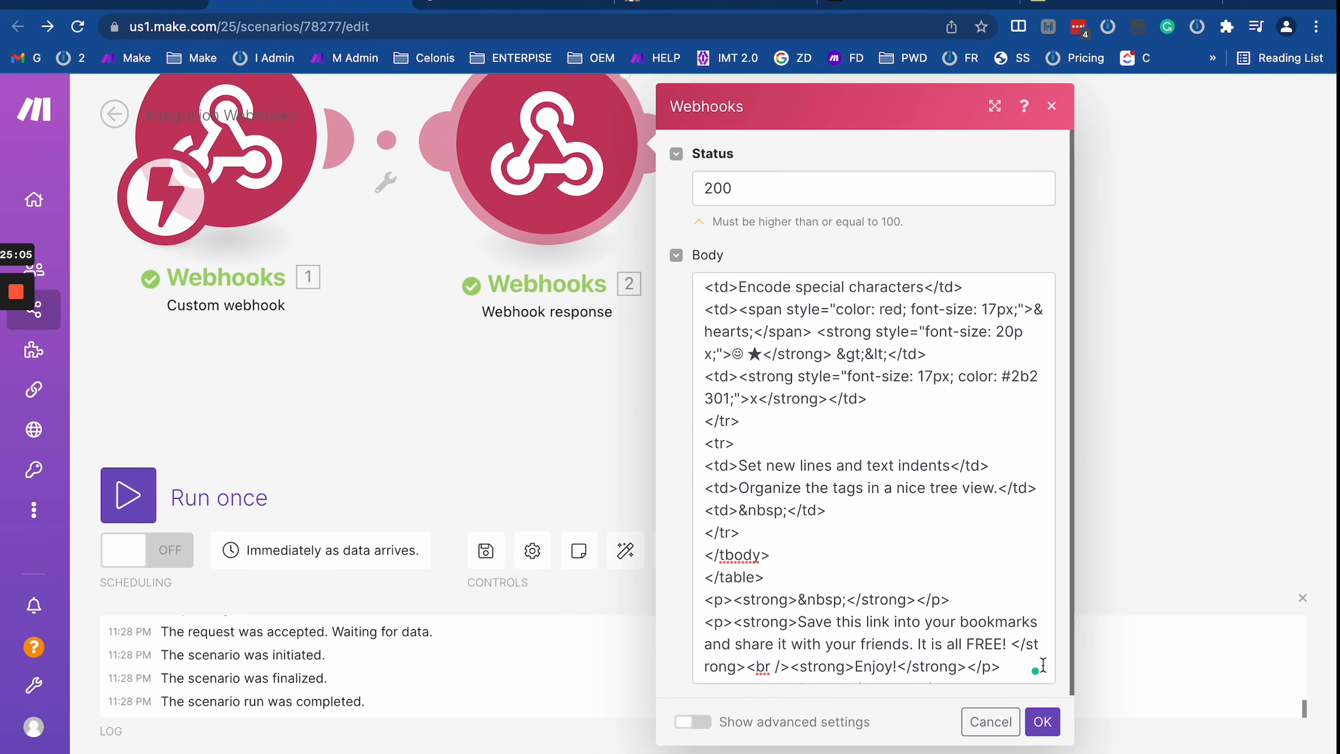
left_click(1043, 731)
Step: Run the scenario once and reload the webhook URL to view the rendered demo page
left_click(129, 494)
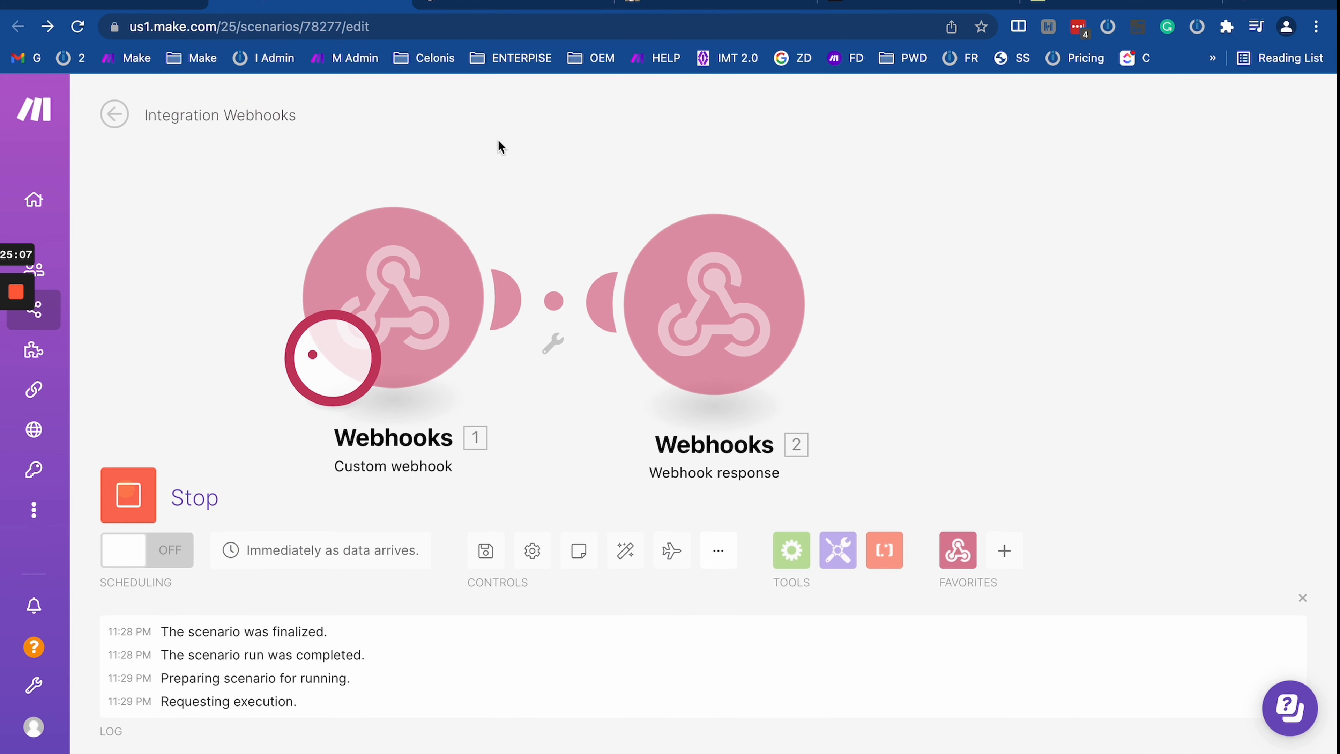
left_click(505, 3)
left_click(422, 27)
key("Return")
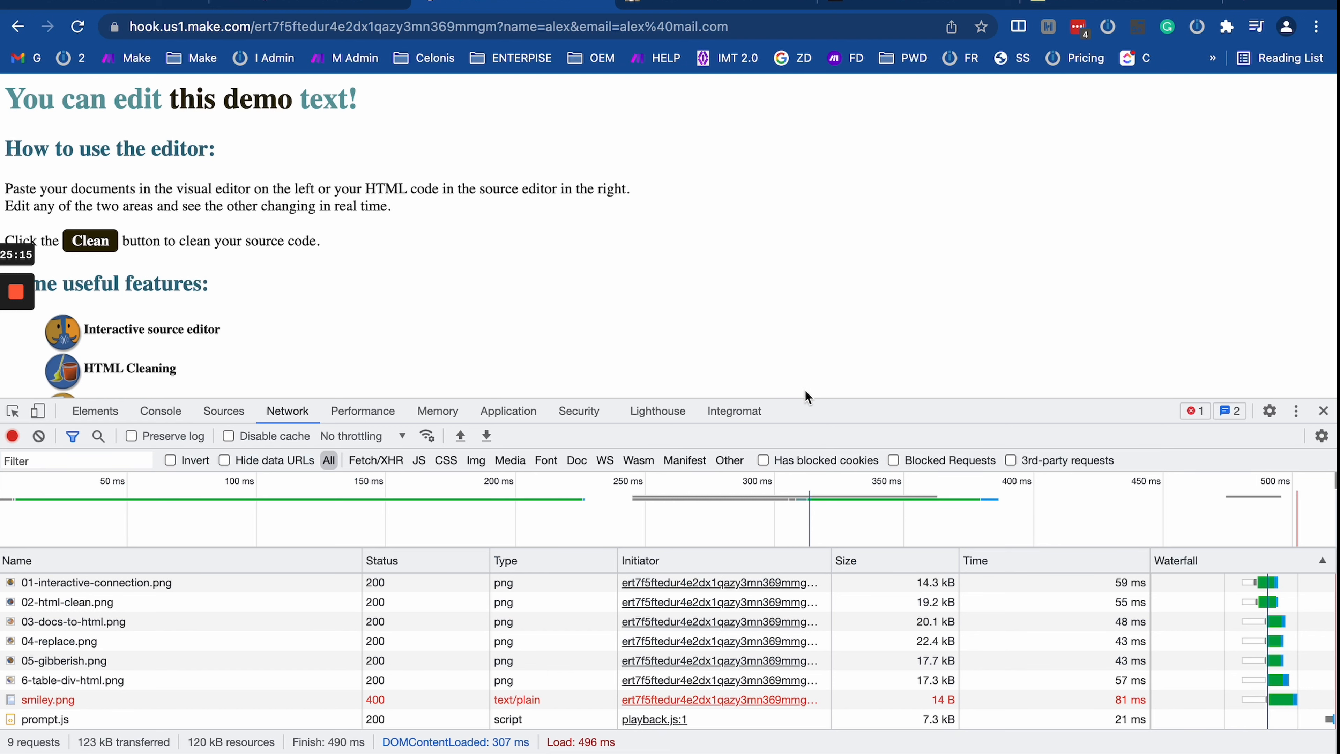
left_click_drag(806, 400, 802, 539)
scroll(609, 338, "down", 10)
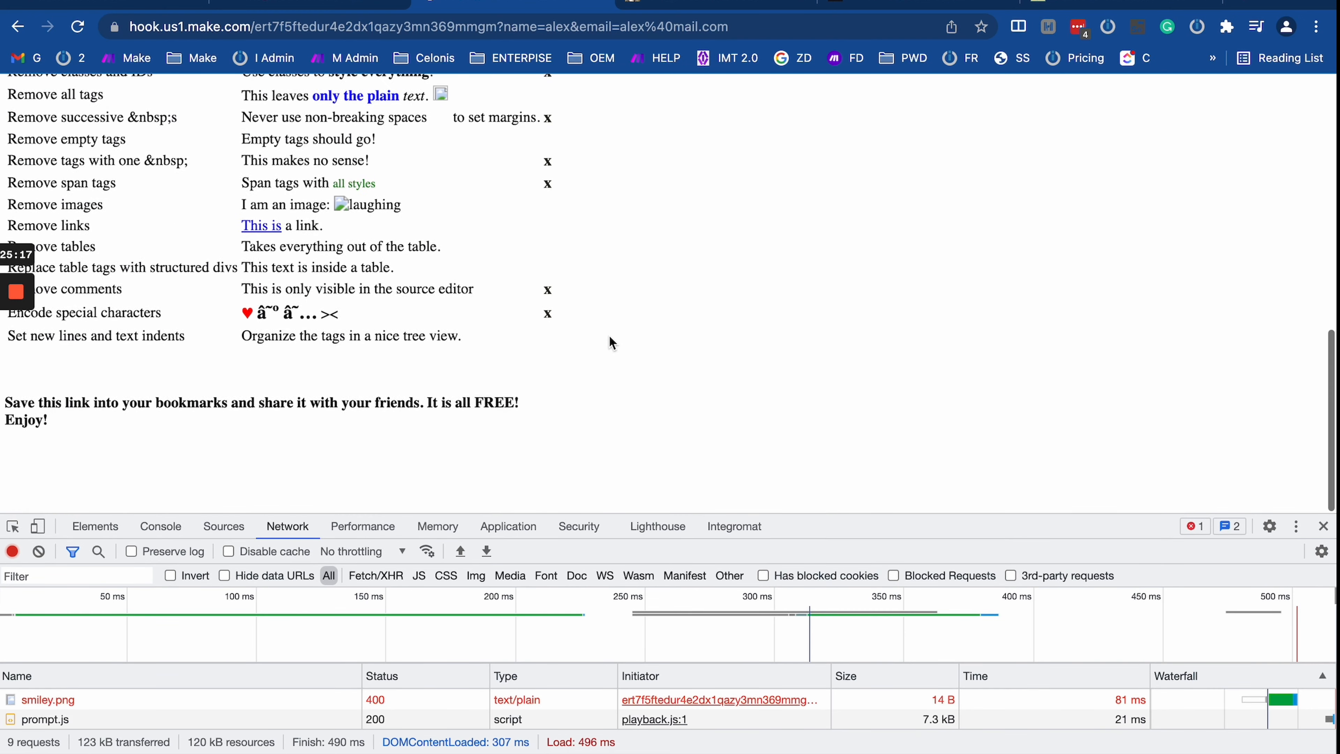
scroll(609, 338, "up", 15)
scroll(609, 338, "down", 14)
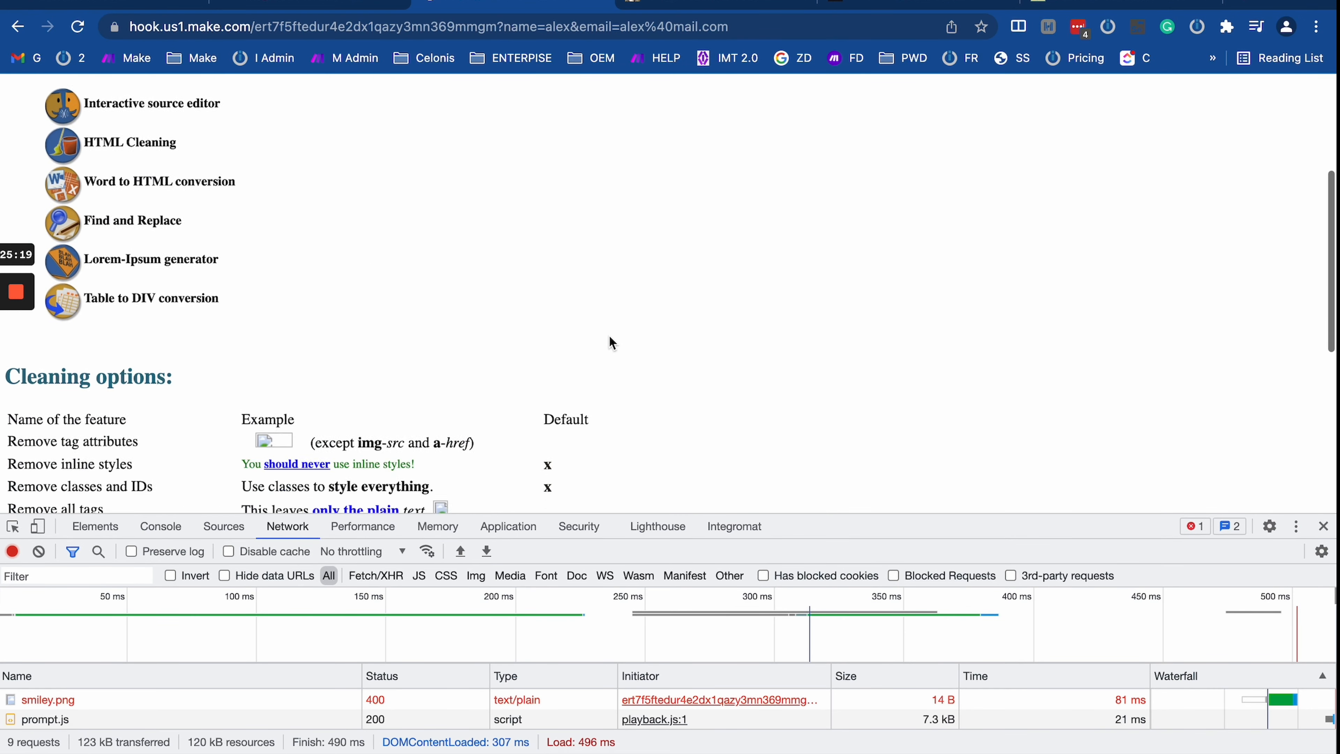
scroll(609, 342, "up", 15)
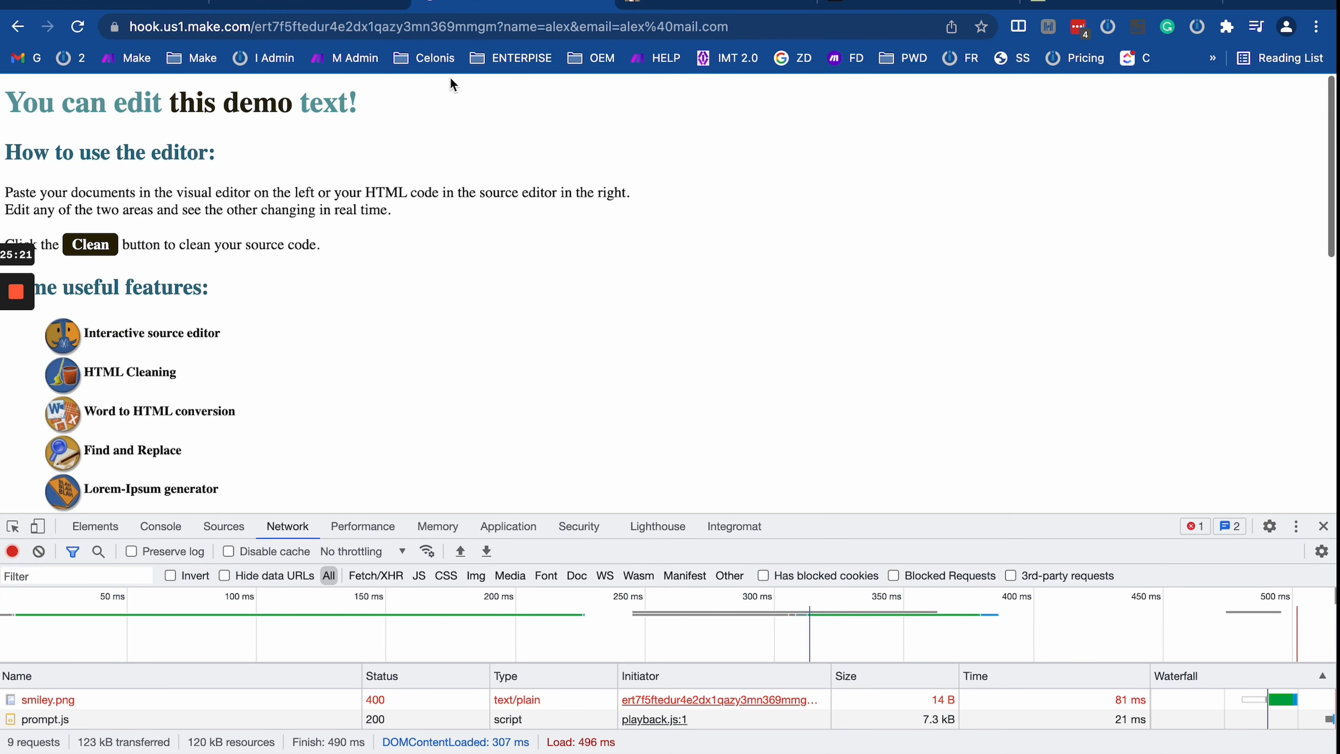
left_click(346, 6)
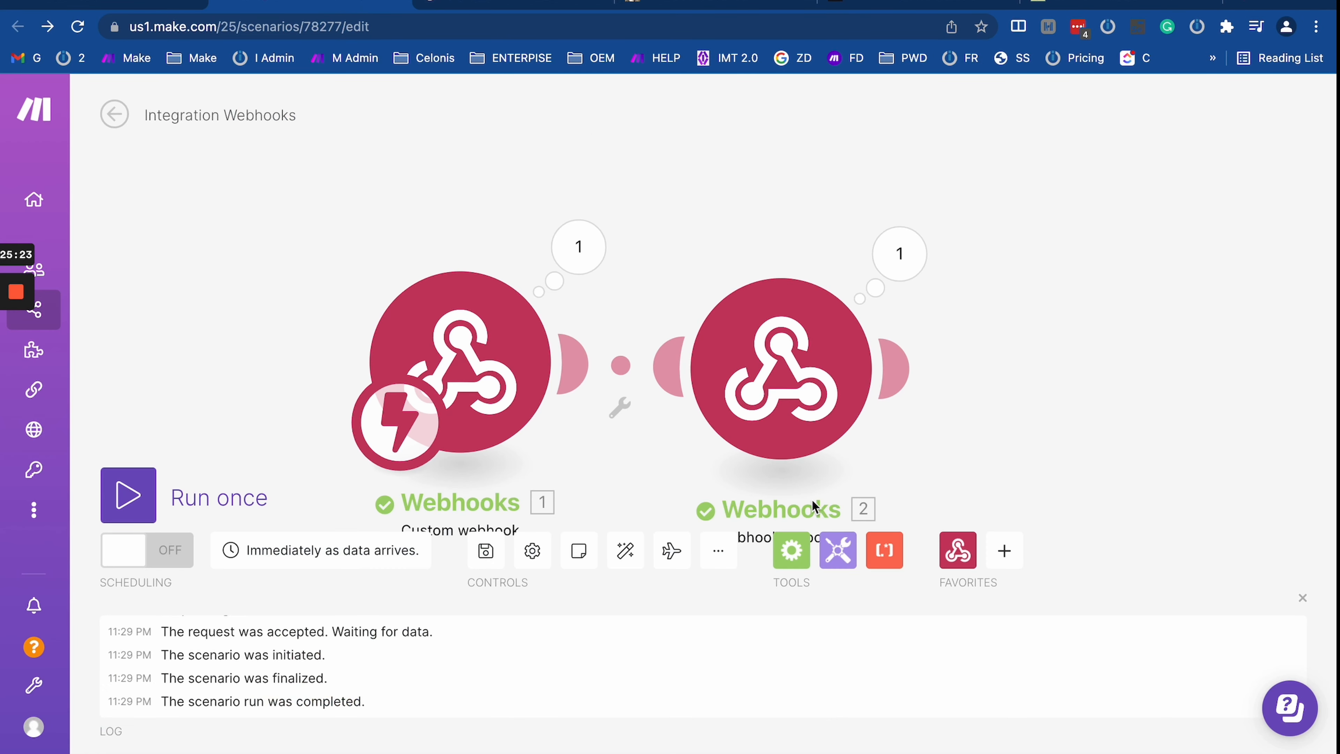
Step: Enable the Webhook response's advanced settings and add a Custom headers item
left_click(774, 396)
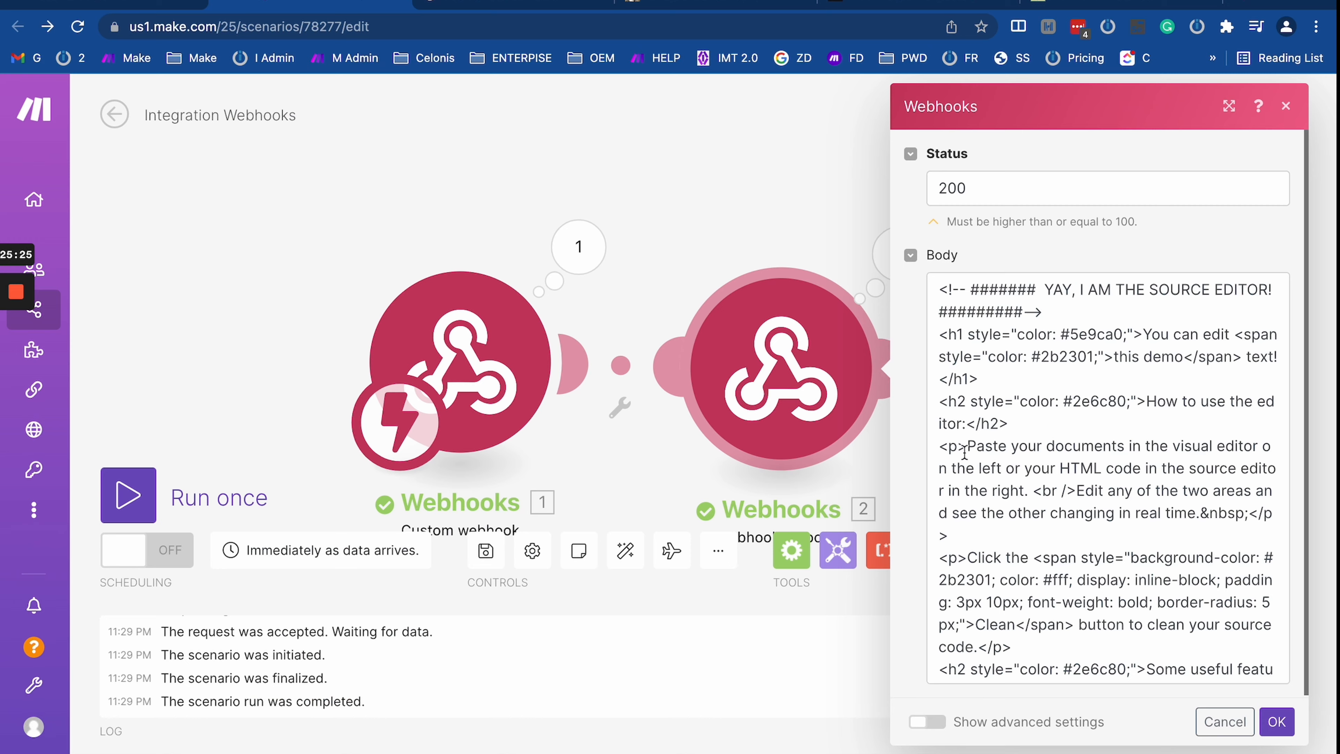
scroll(965, 452, "down", 15)
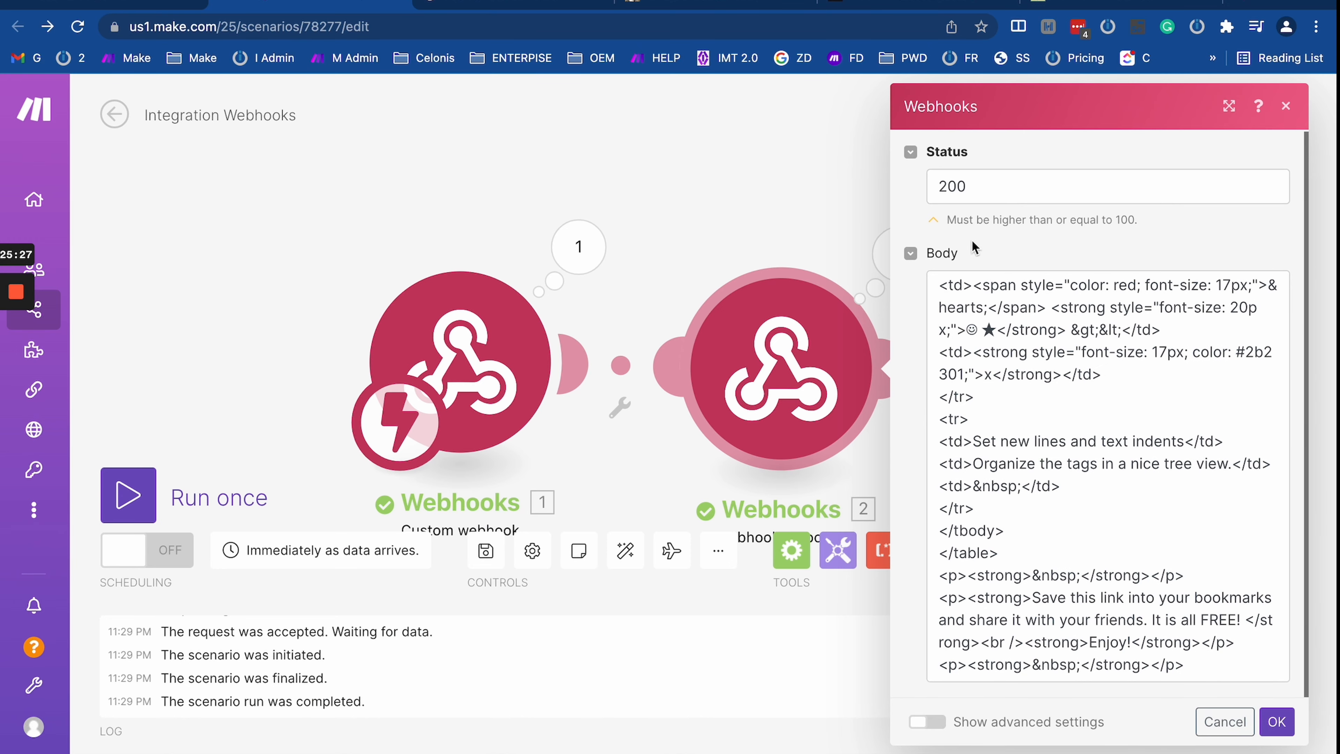
left_click(927, 721)
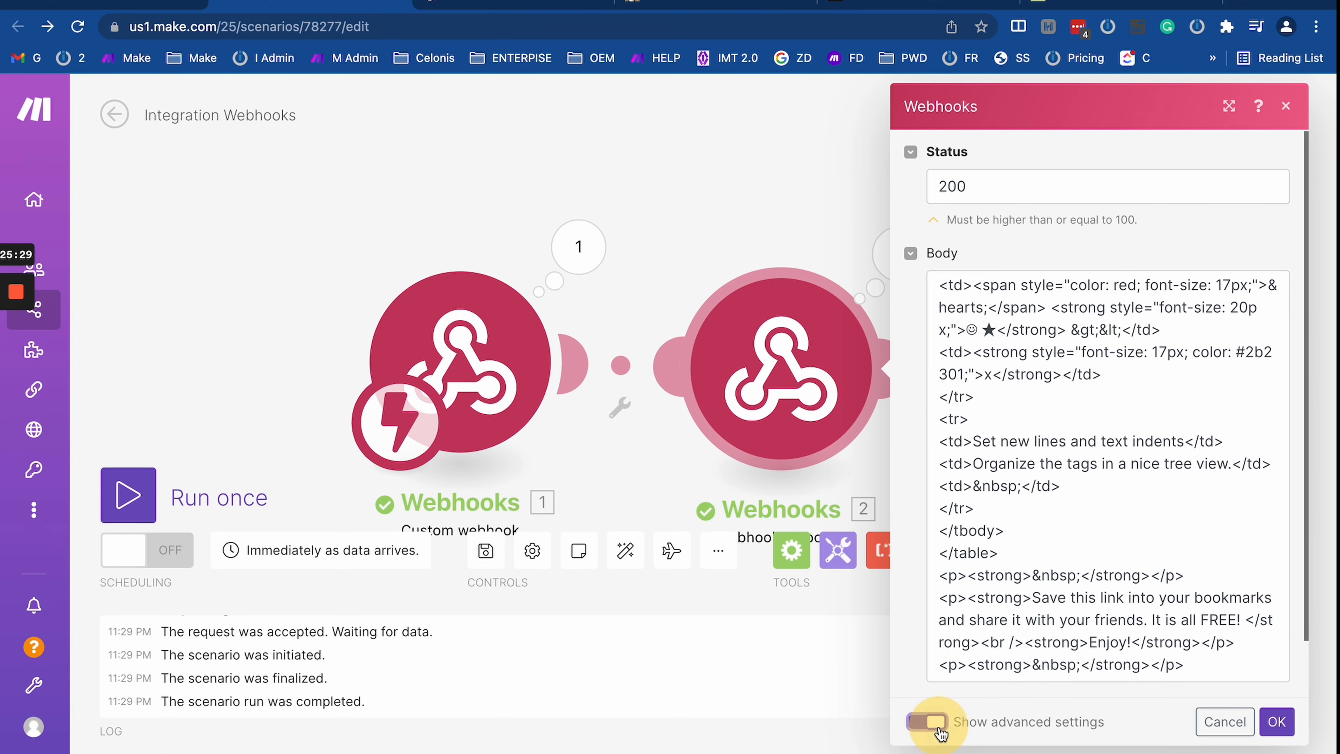
left_click_drag(622, 480, 432, 309)
scroll(913, 475, "down", 3)
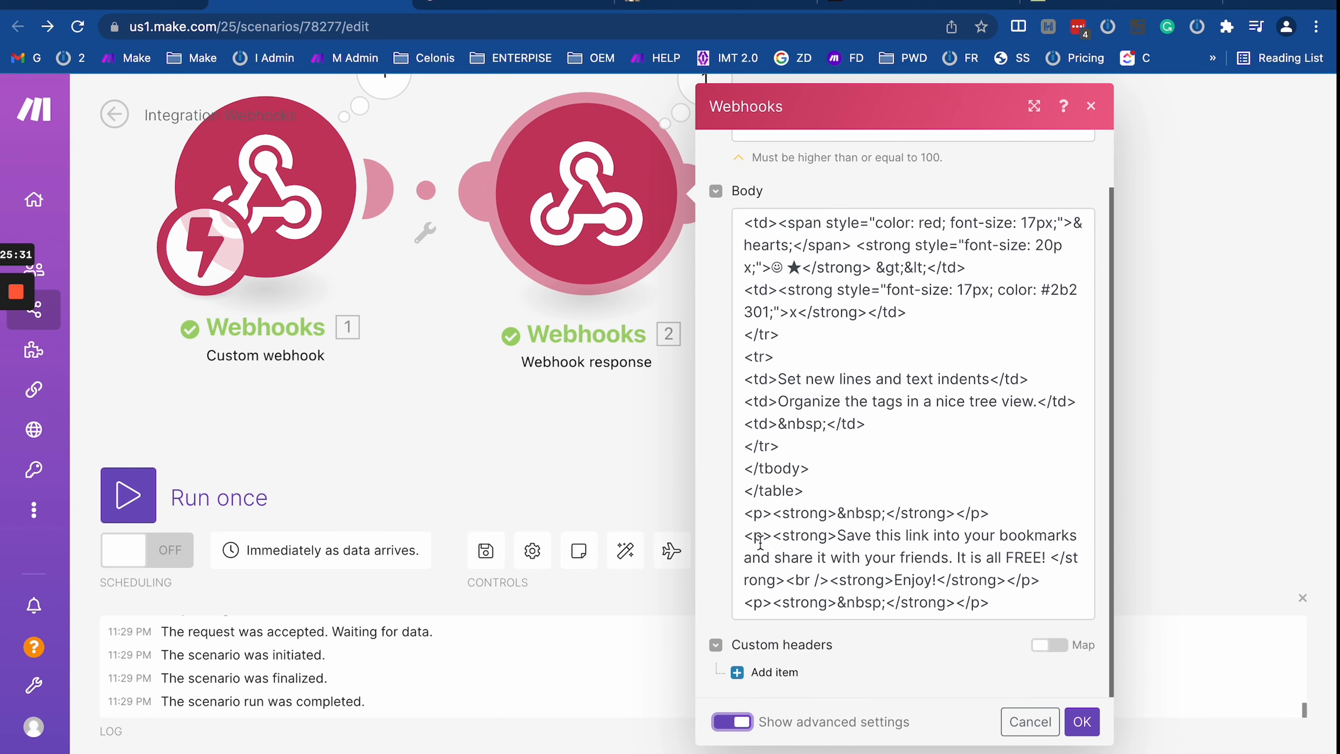
left_click(774, 679)
scroll(731, 483, "down", 4)
left_click_drag(416, 421, 429, 539)
left_click(837, 502)
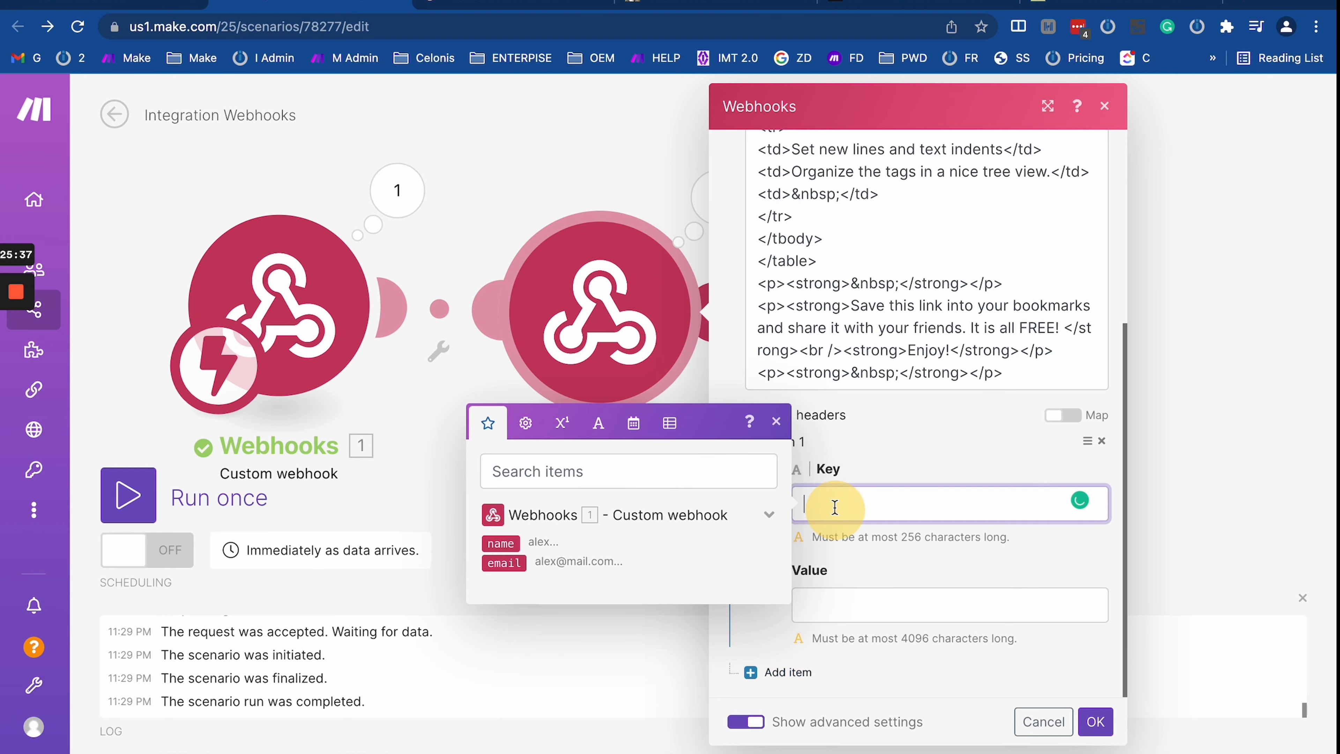
left_click(507, 143)
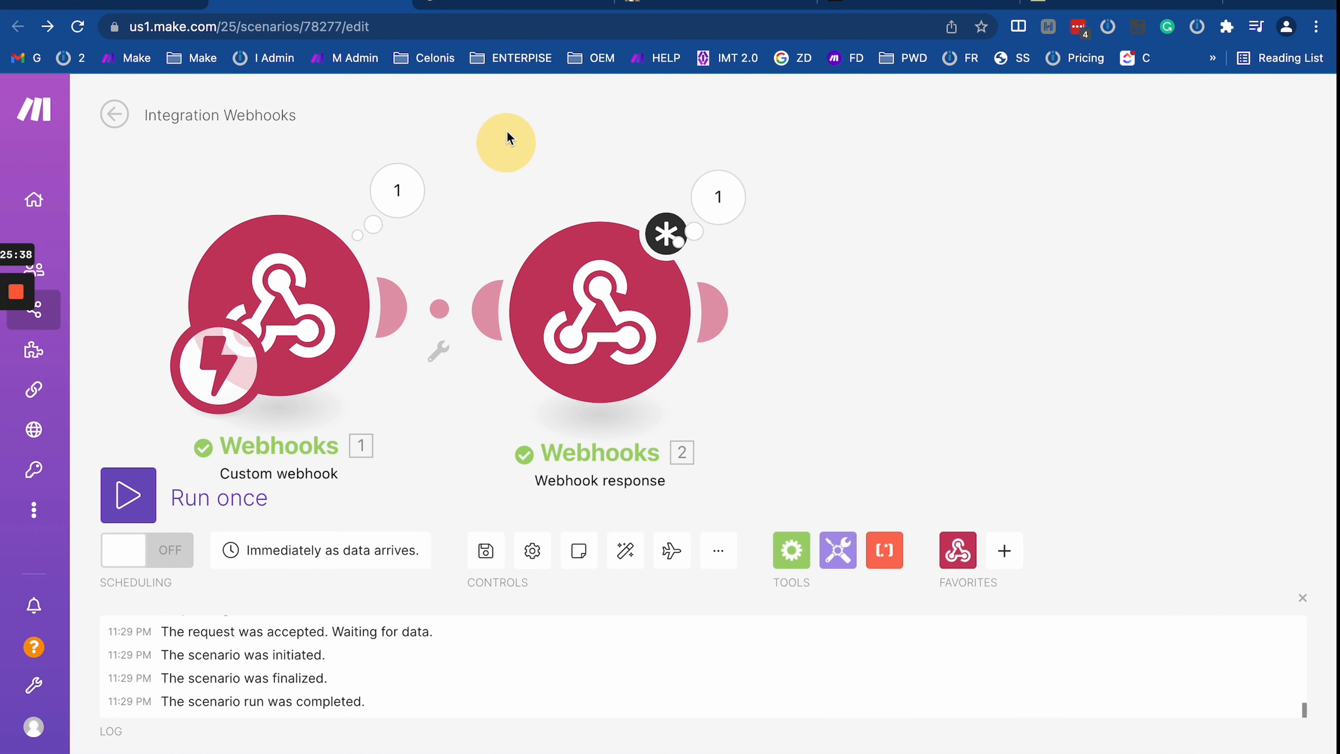
left_click(501, 3)
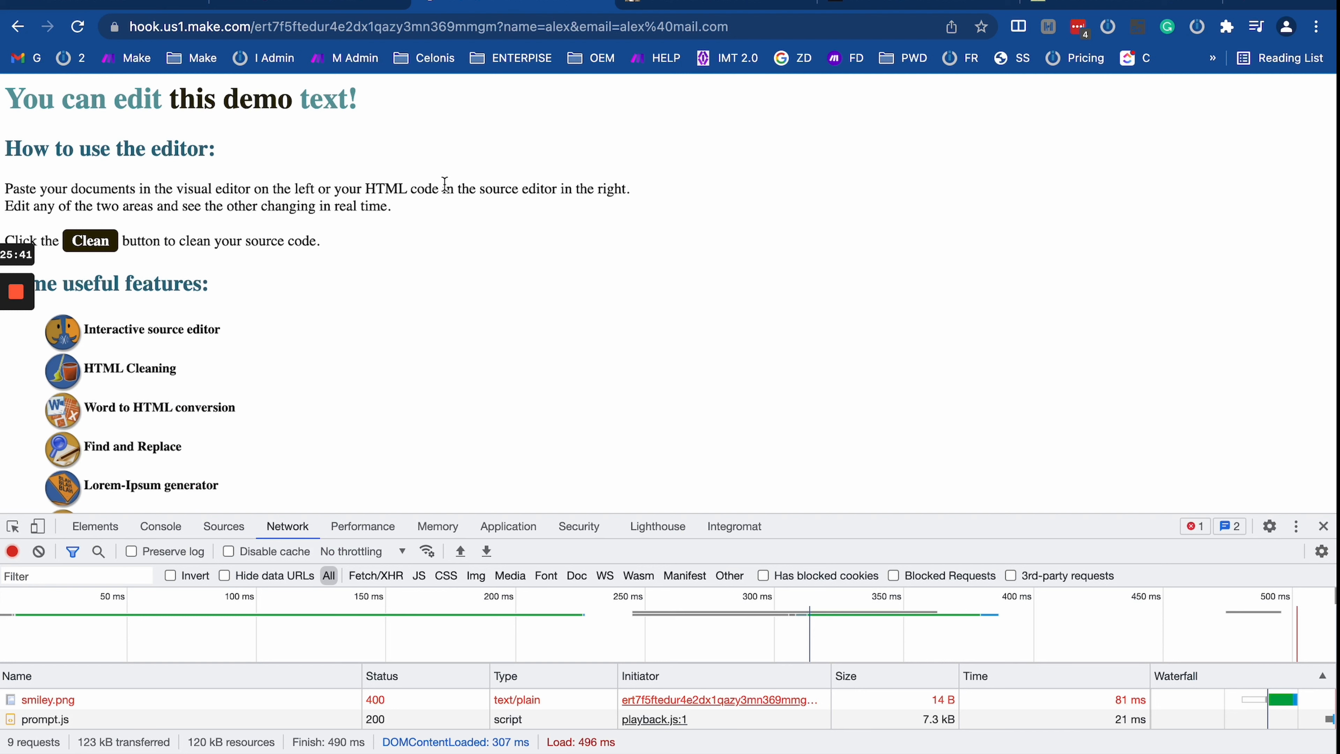
left_click(370, 4)
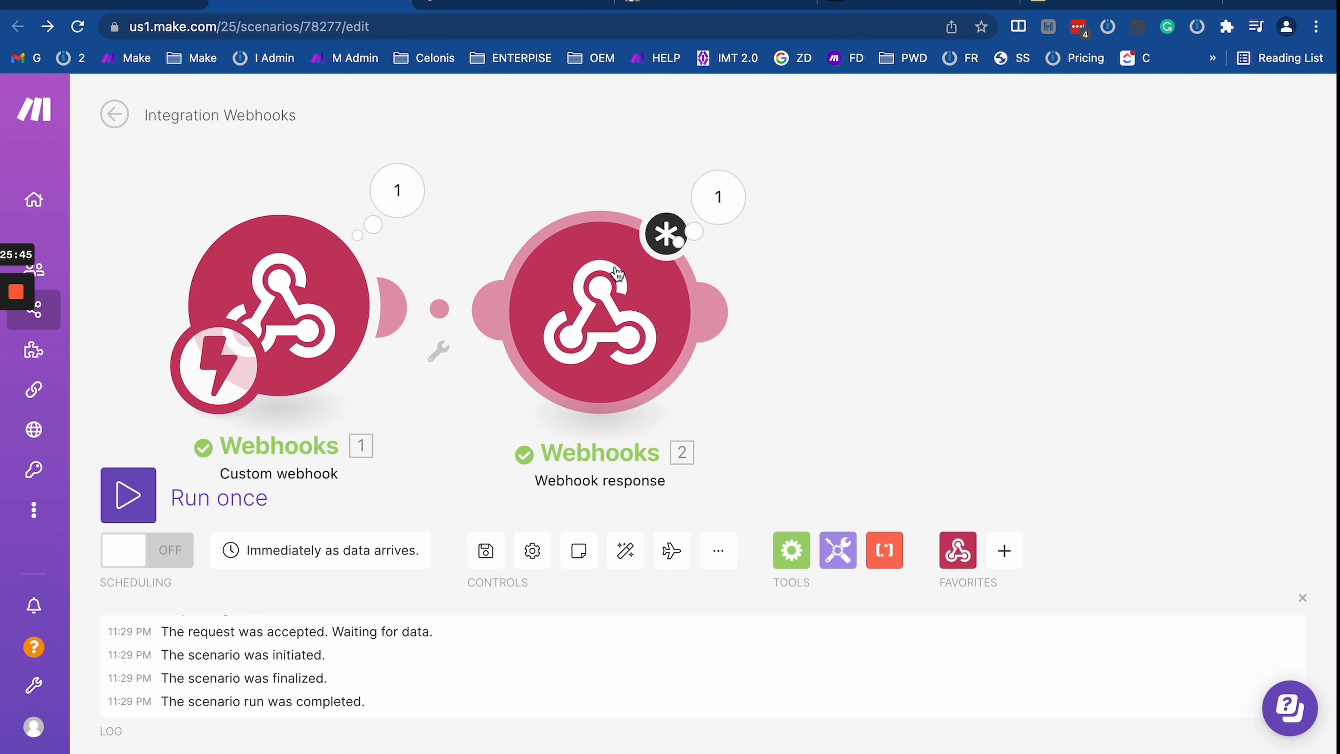
Step: Enter 'content-type' as the custom header key and select it
left_click(611, 312)
left_click(805, 491)
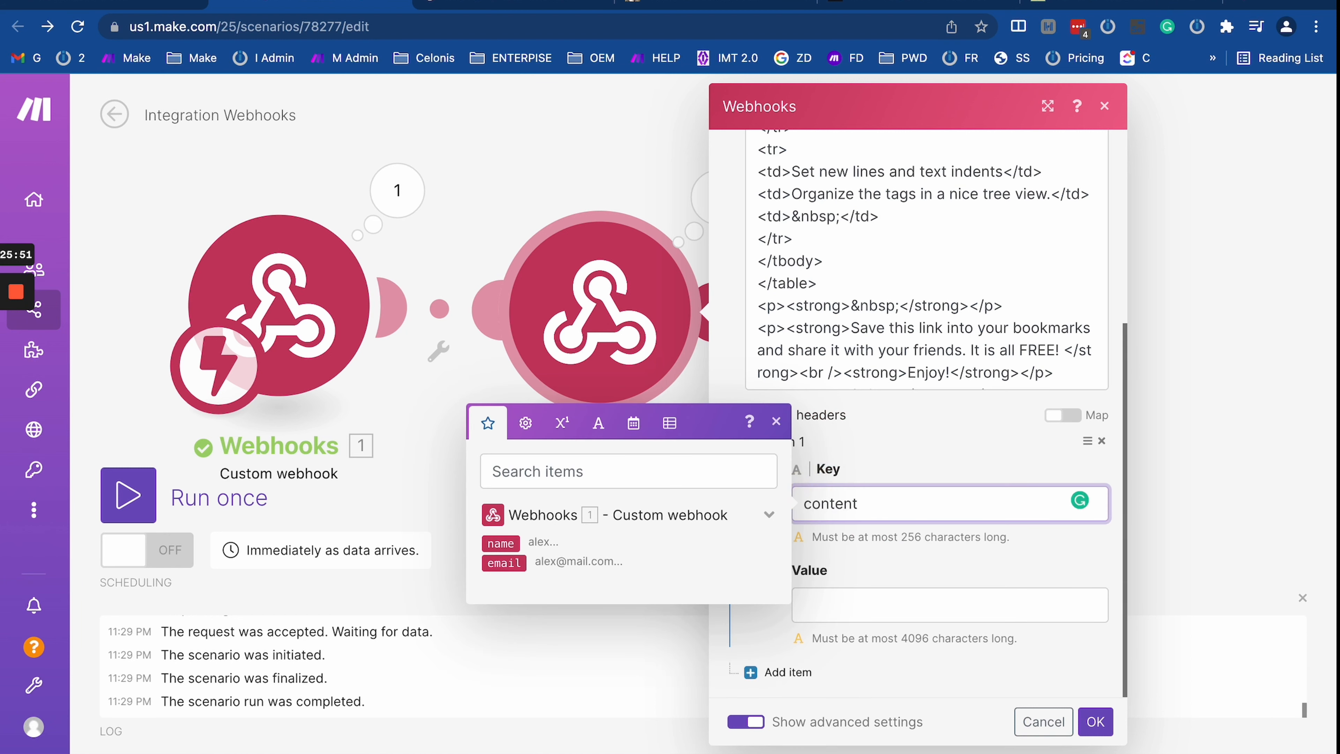
type("content-type")
left_click(850, 596)
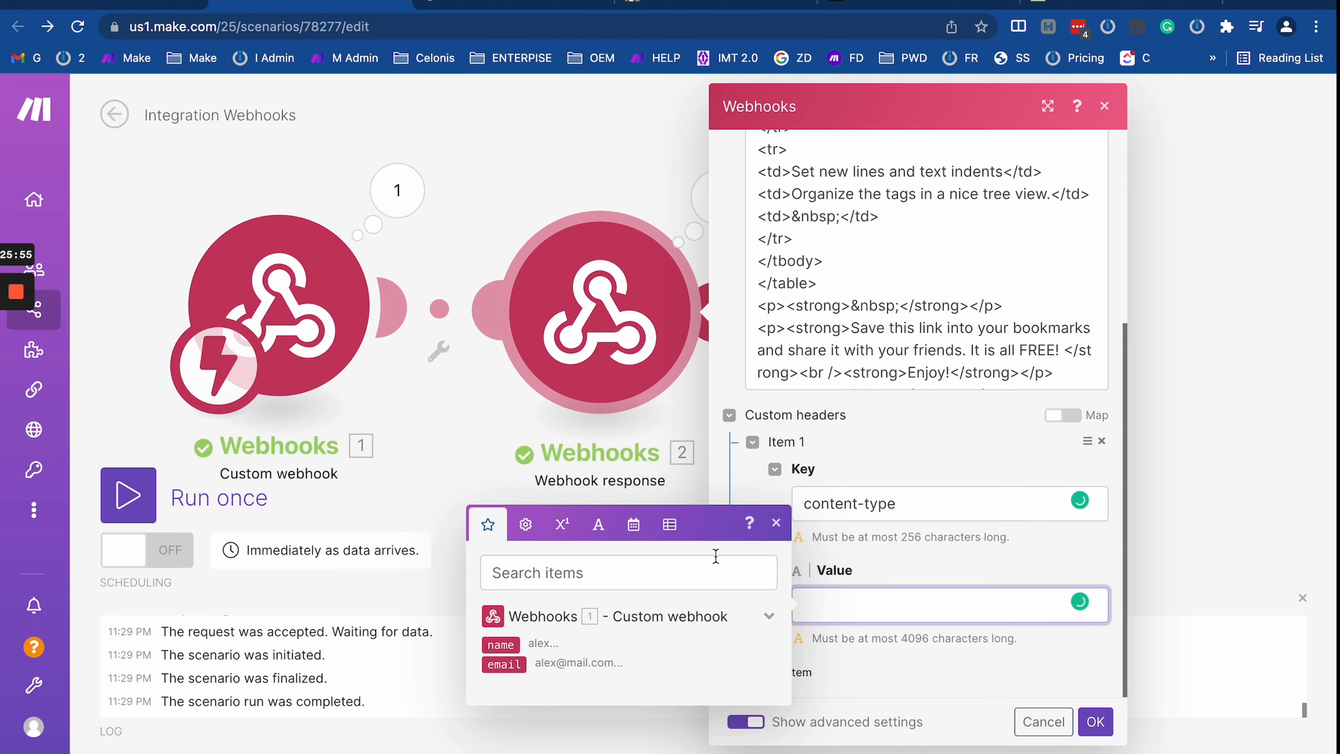
triple_click(827, 495)
key("ctrl+c")
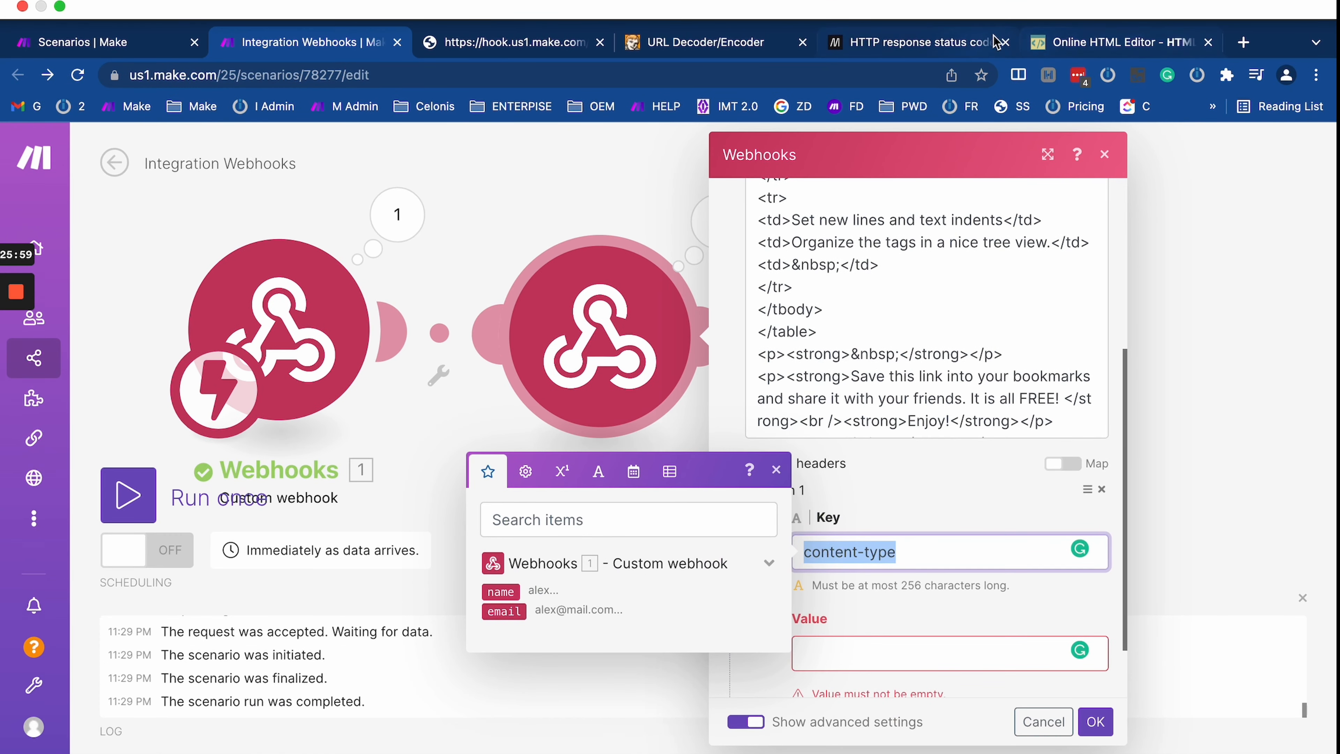
Step: Search Google for 'content-type' and open MDN's Content-Type reference
left_click(1241, 42)
left_click(501, 75)
key("ctrl+v")
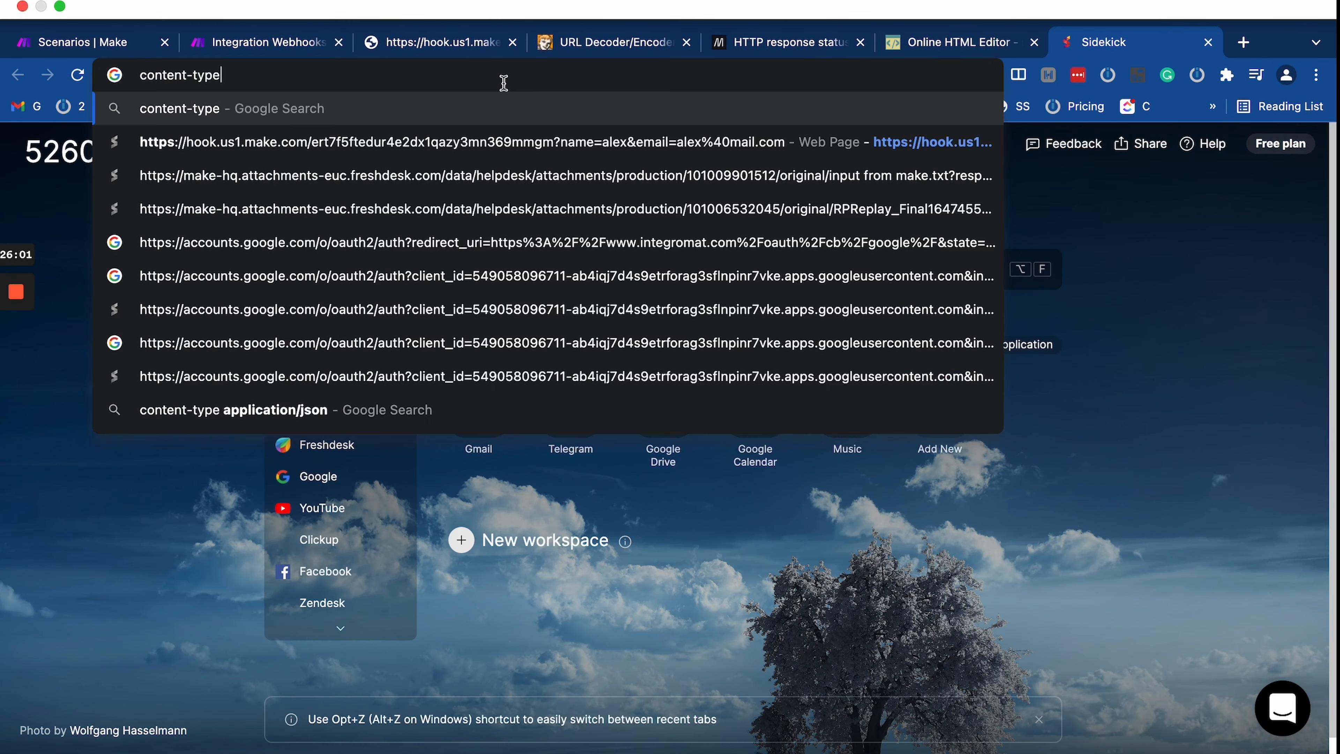
key("Return")
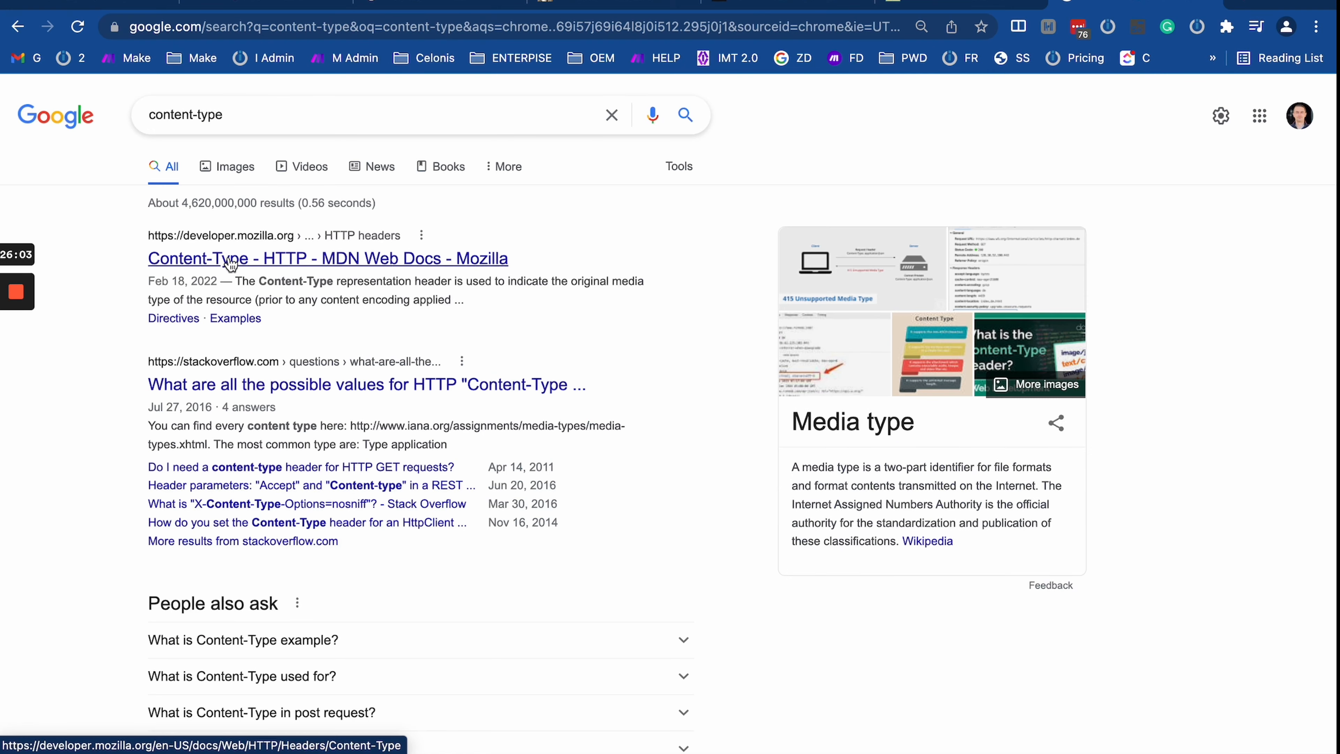
left_click(244, 260)
Step: Scroll through the Content-Type page's Syntax and Examples sections
scroll(499, 398, "down", 5)
scroll(500, 398, "down", 15)
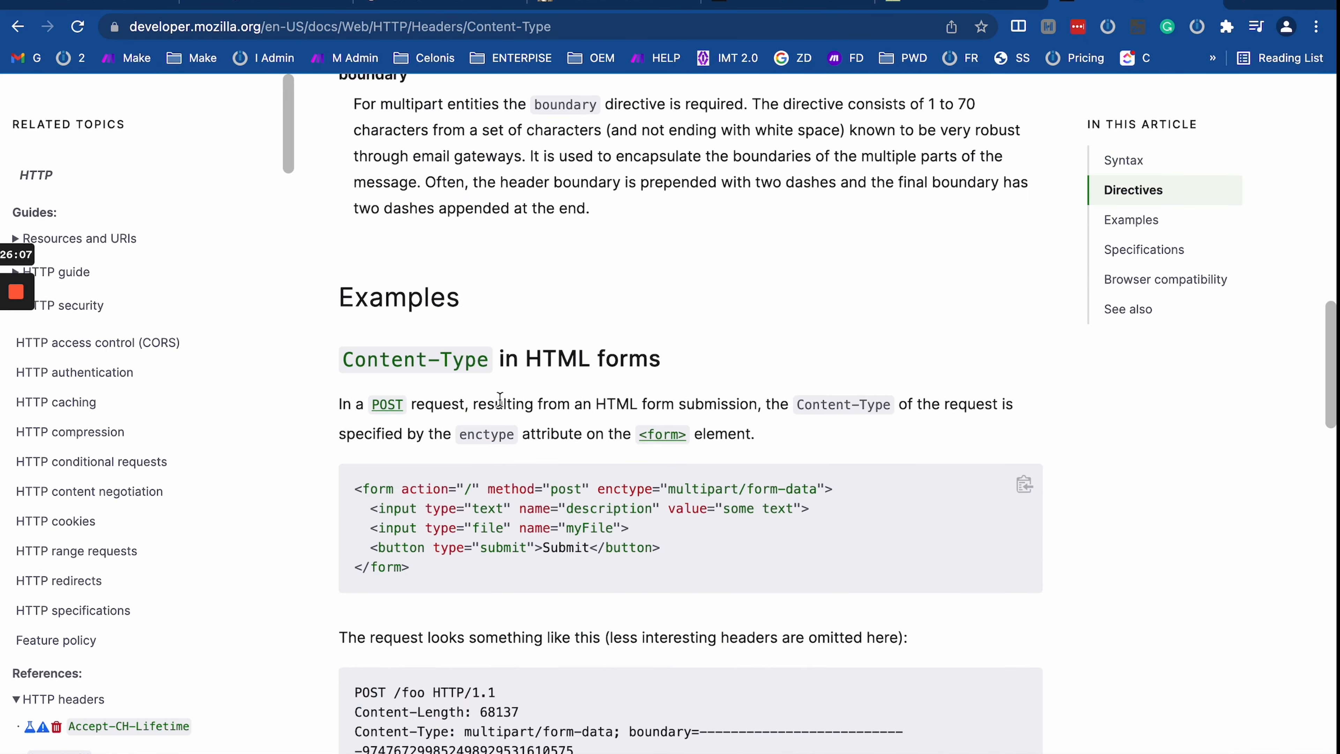
scroll(500, 400, "down", 8)
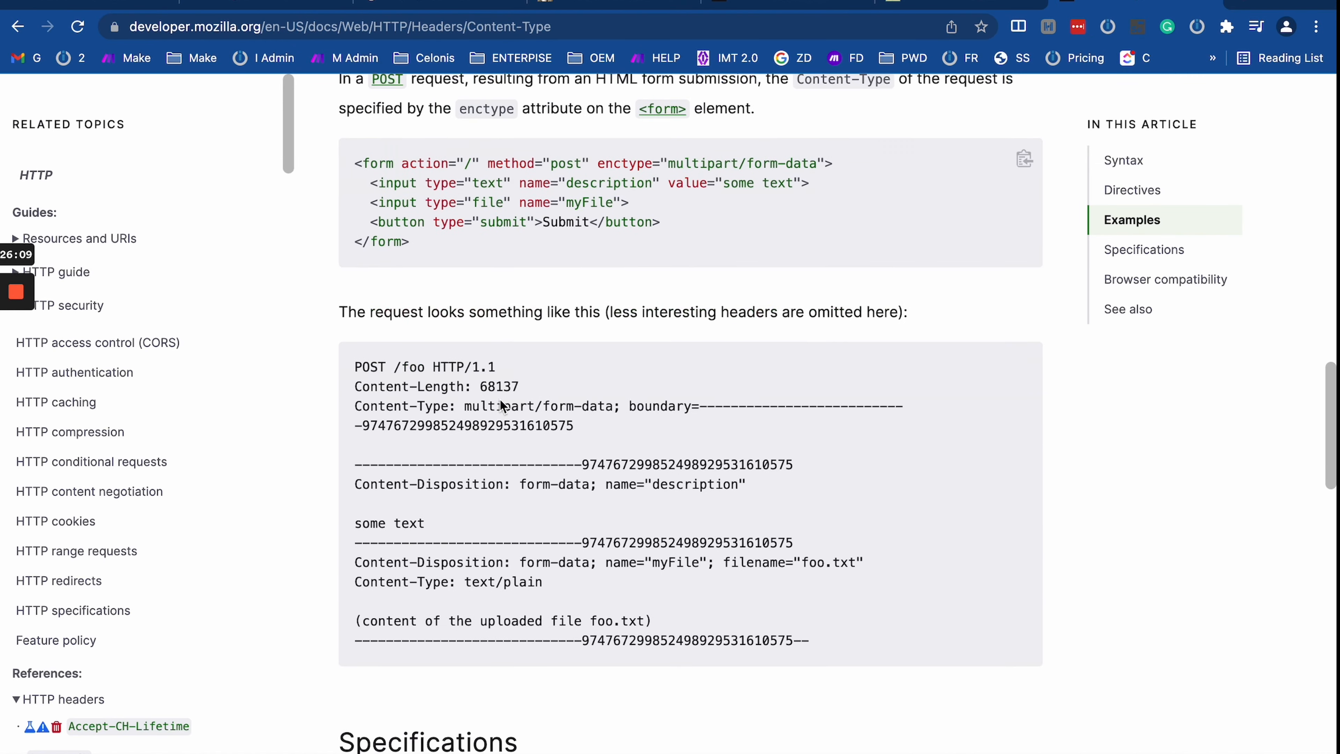
scroll(500, 400, "up", 10)
scroll(554, 482, "down", 4)
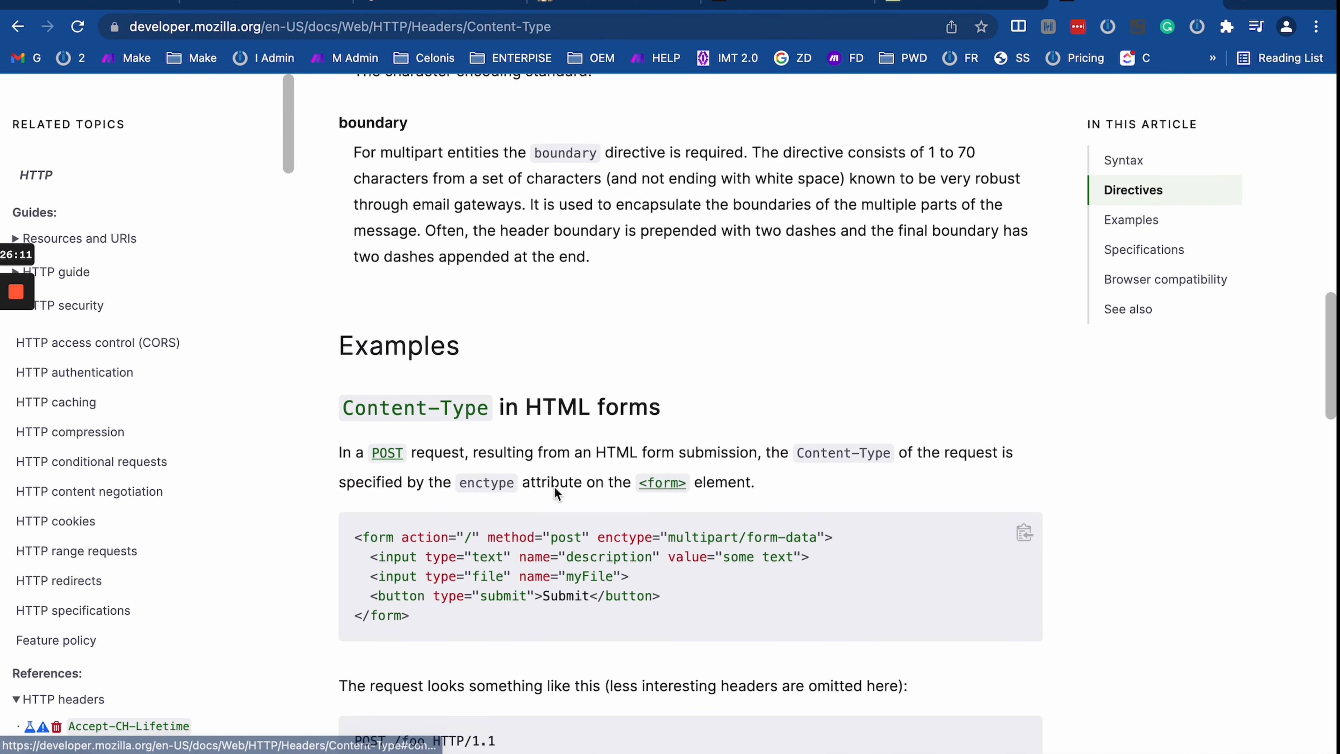
scroll(554, 482, "down", 20)
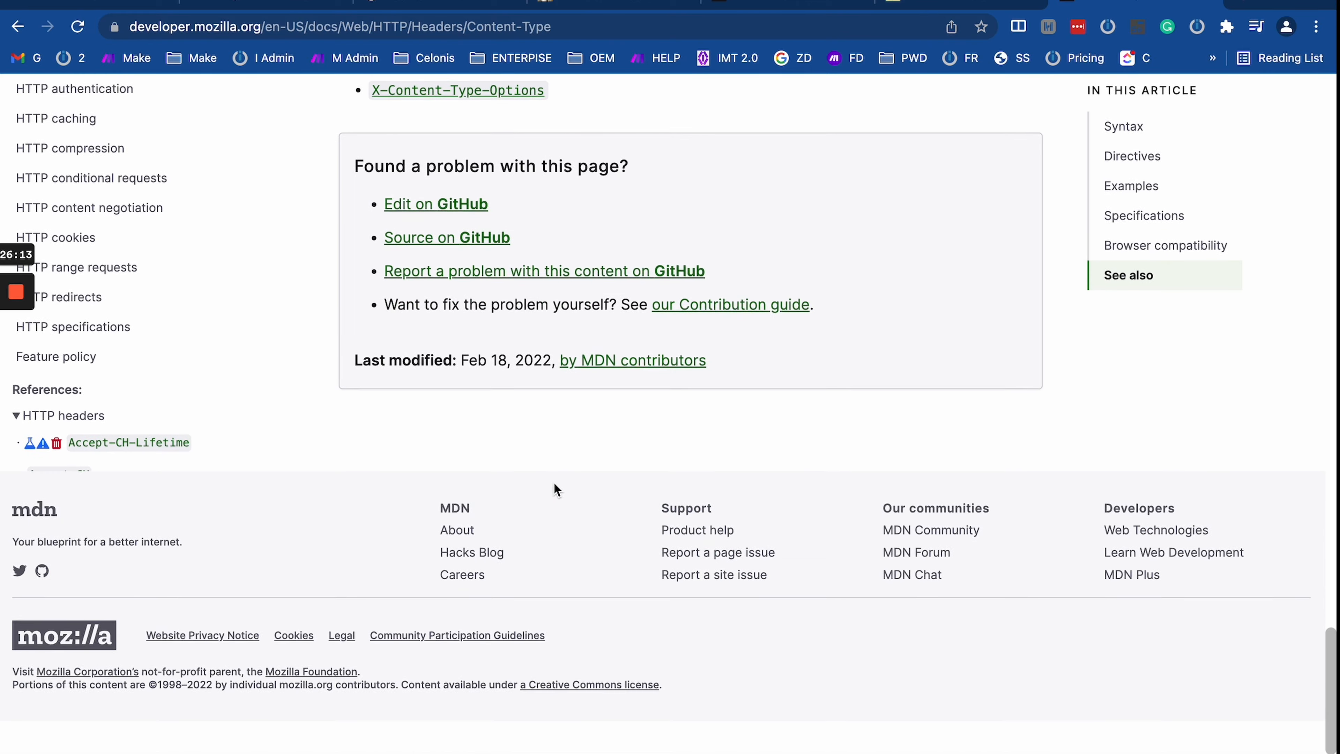
scroll(554, 486, "up", 4)
scroll(554, 486, "up", 2)
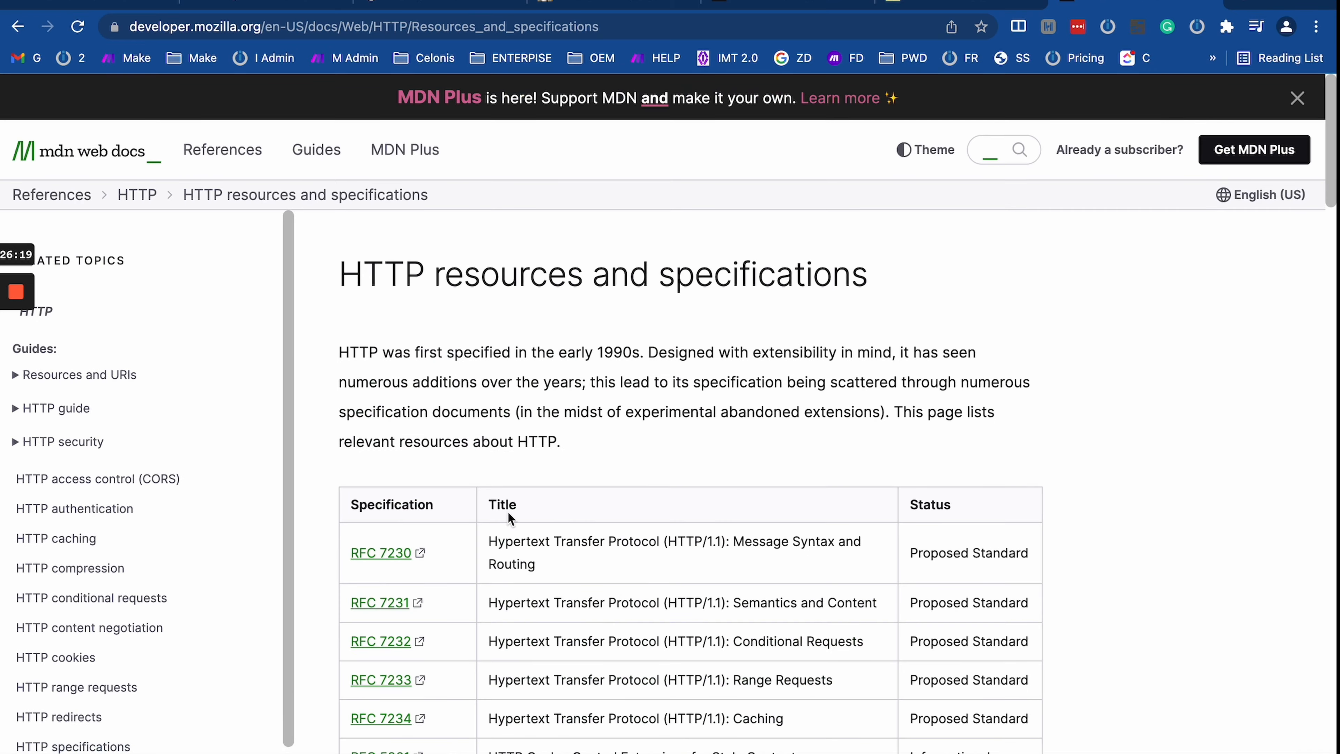
scroll(575, 511, "down", 10)
scroll(575, 510, "up", 10)
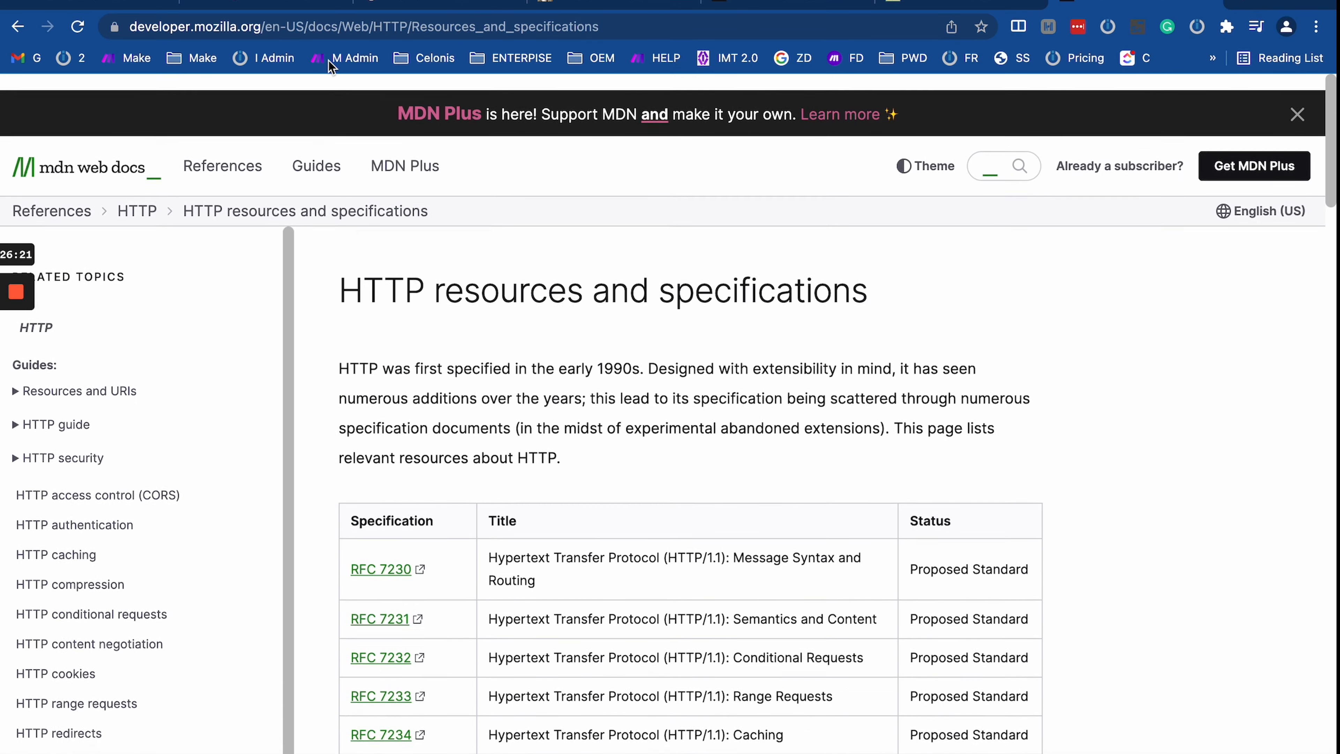
Step: Go back through the Content-Type article to the Google results and edit the query
left_click(13, 29)
scroll(488, 218, "up", 3)
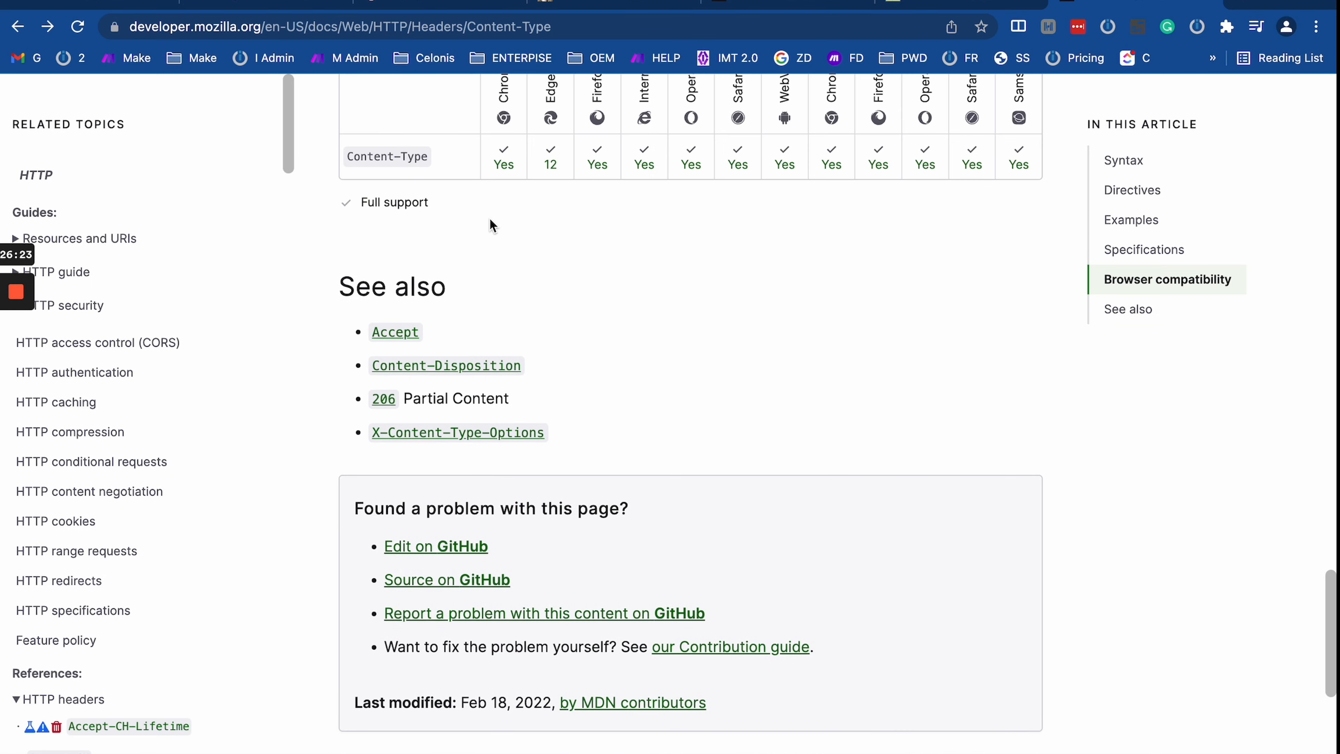
scroll(436, 400, "up", 6)
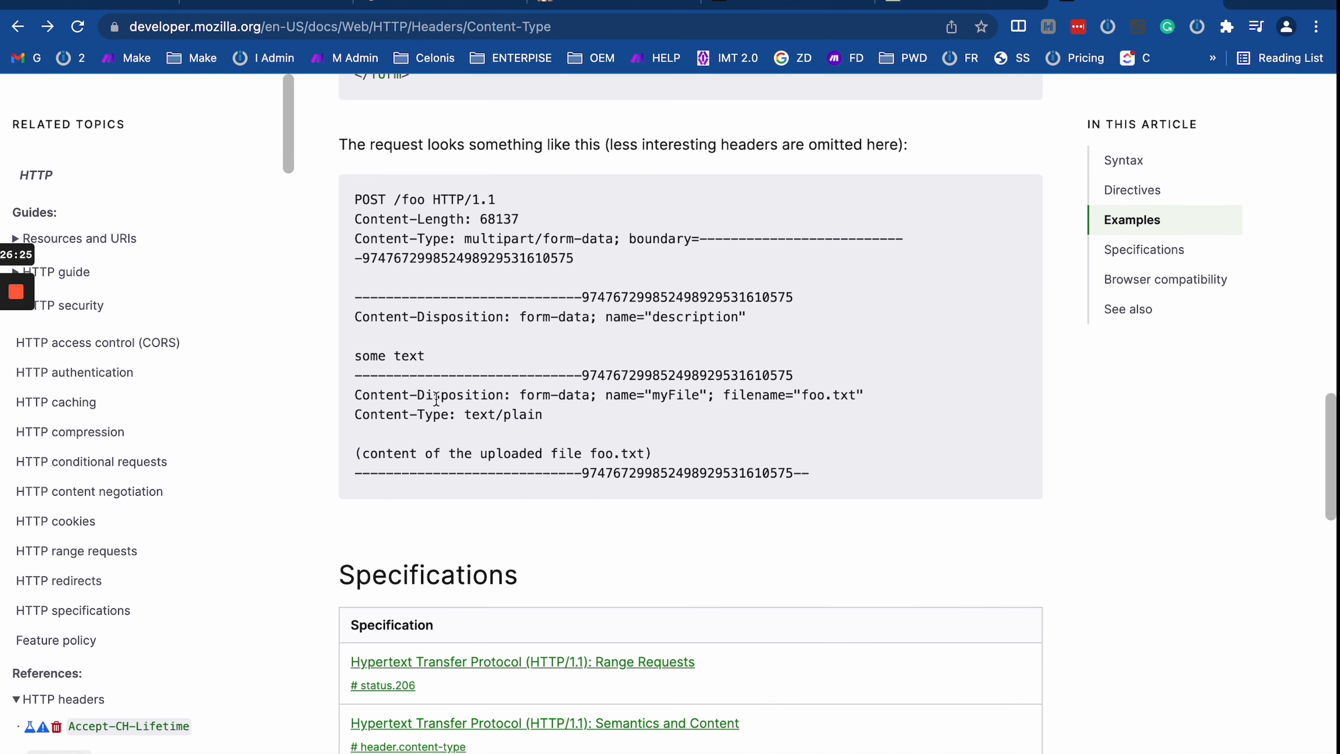
scroll(436, 398, "up", 10)
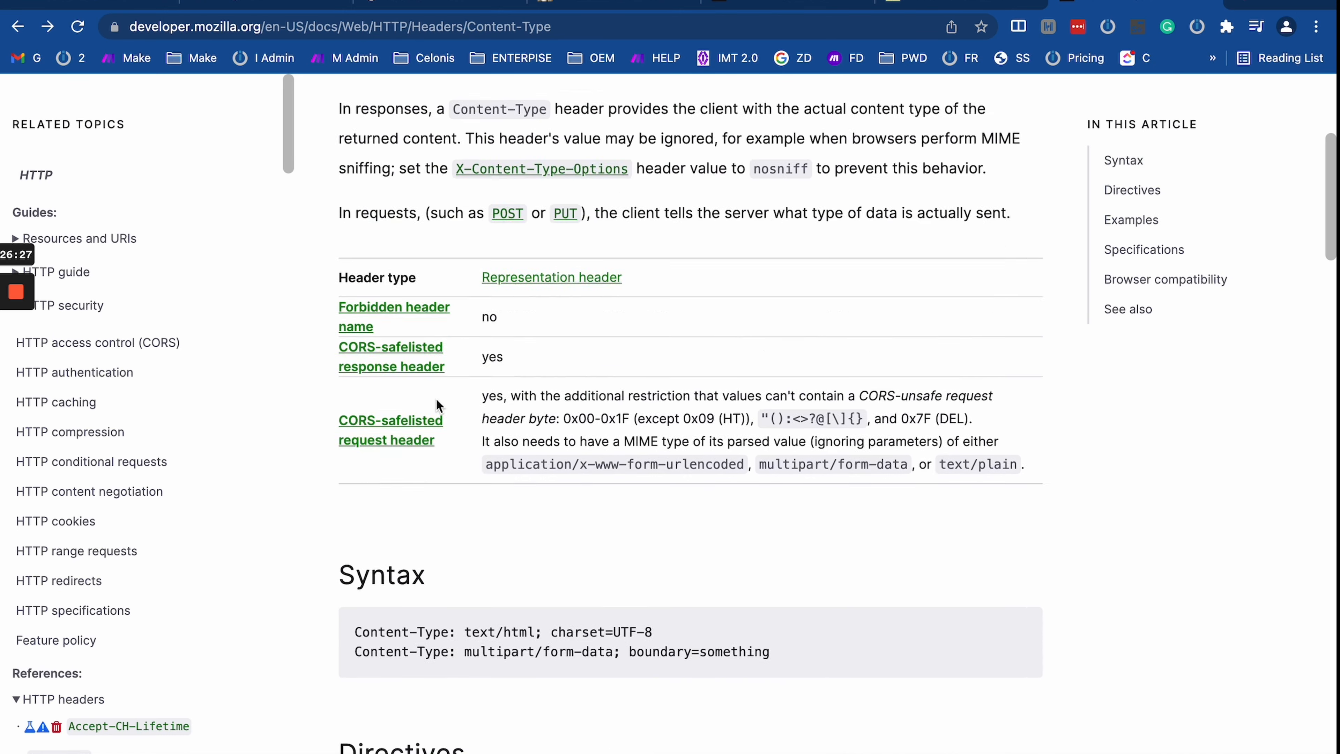
scroll(436, 398, "down", 5)
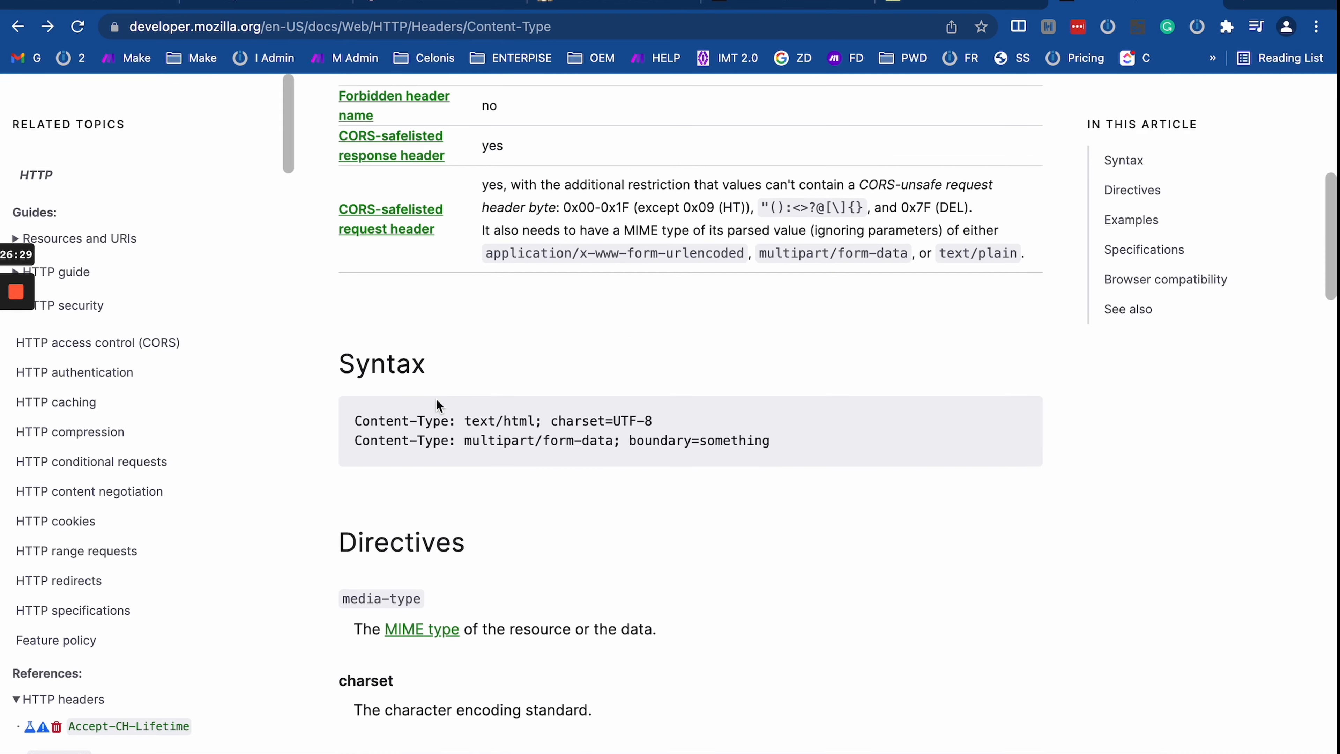
scroll(496, 434, "down", 5)
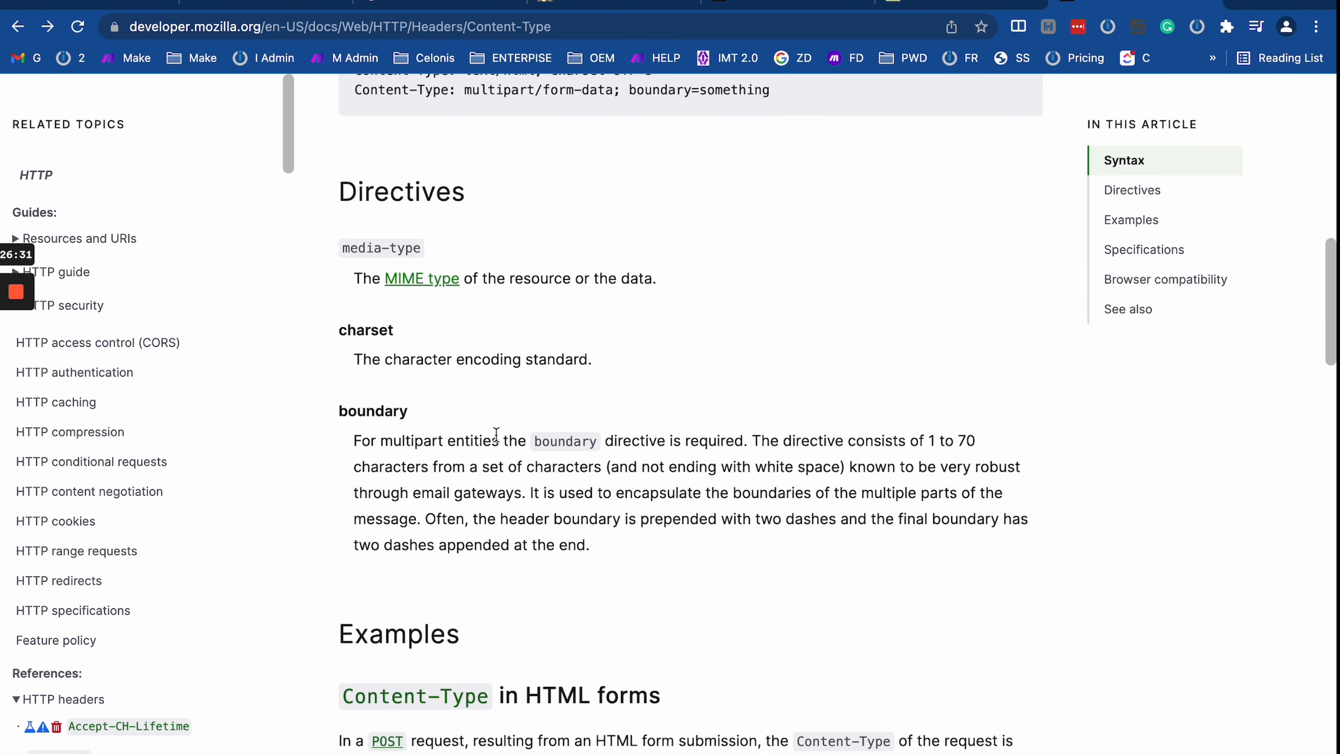
scroll(497, 434, "up", 10)
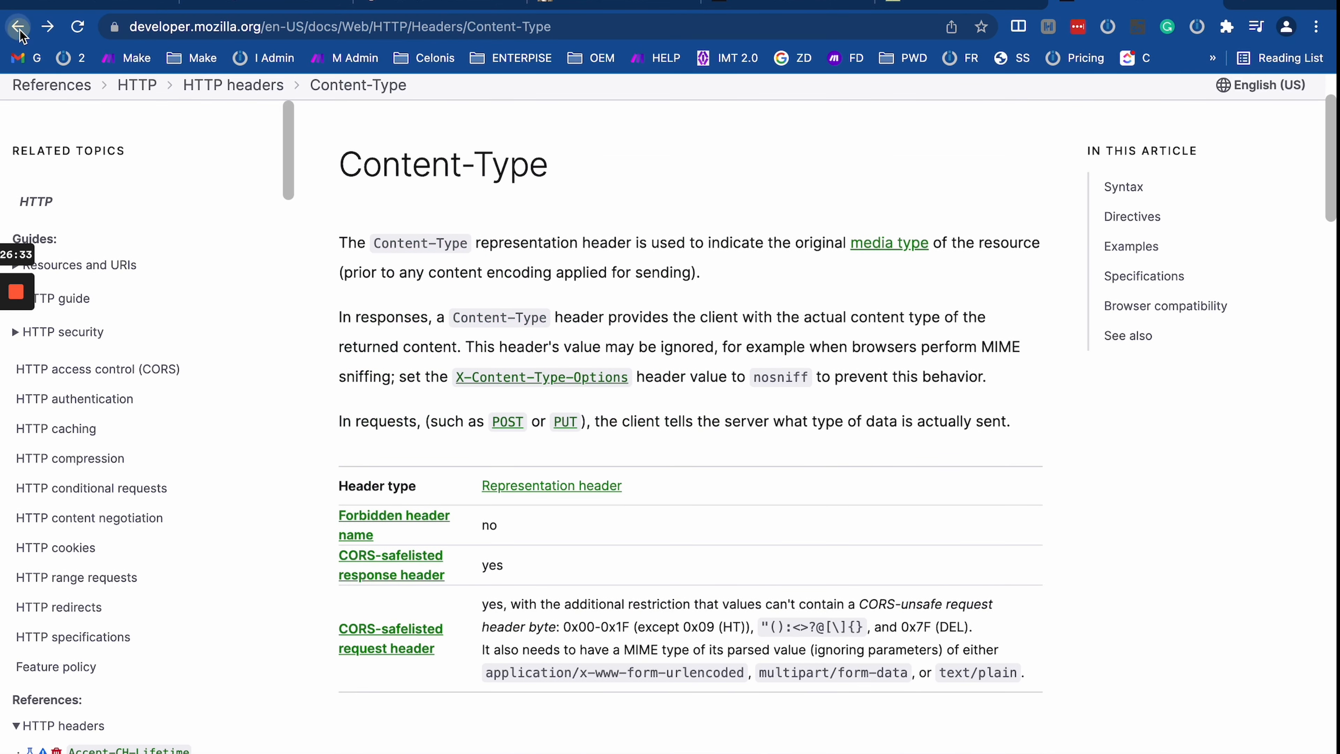
left_click(19, 31)
left_click(260, 114)
Step: Search for 'content-type http' and open the GeeksforGeeks 'HTTP headers | Content-Type' article
type("ht")
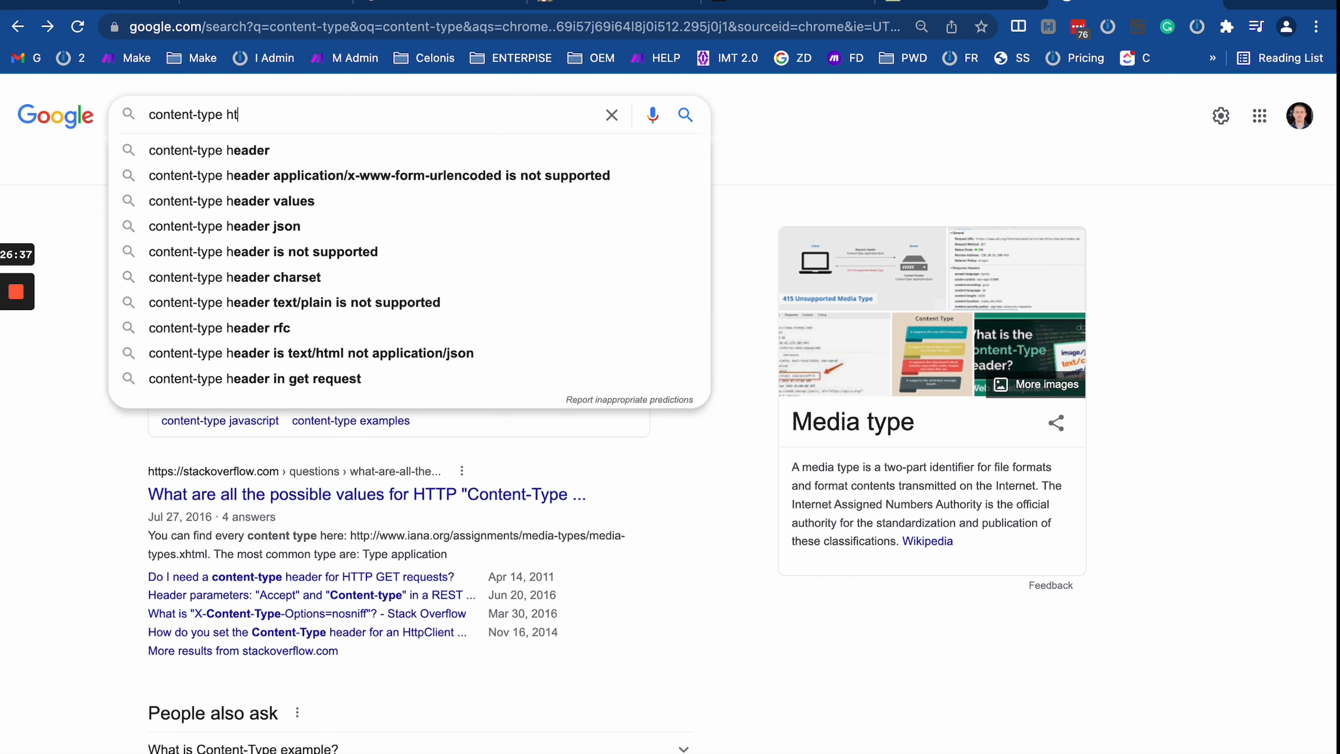
type("tp")
key("Return")
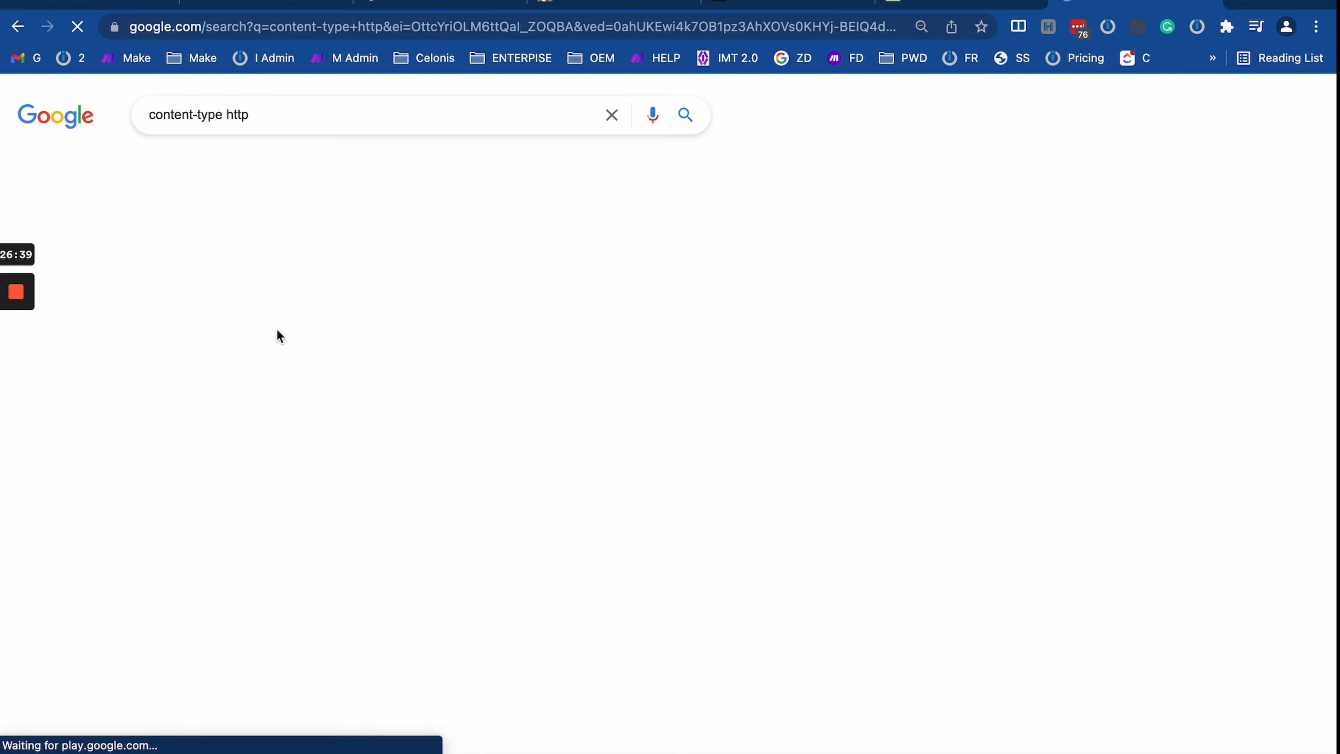
left_click(300, 384, "super")
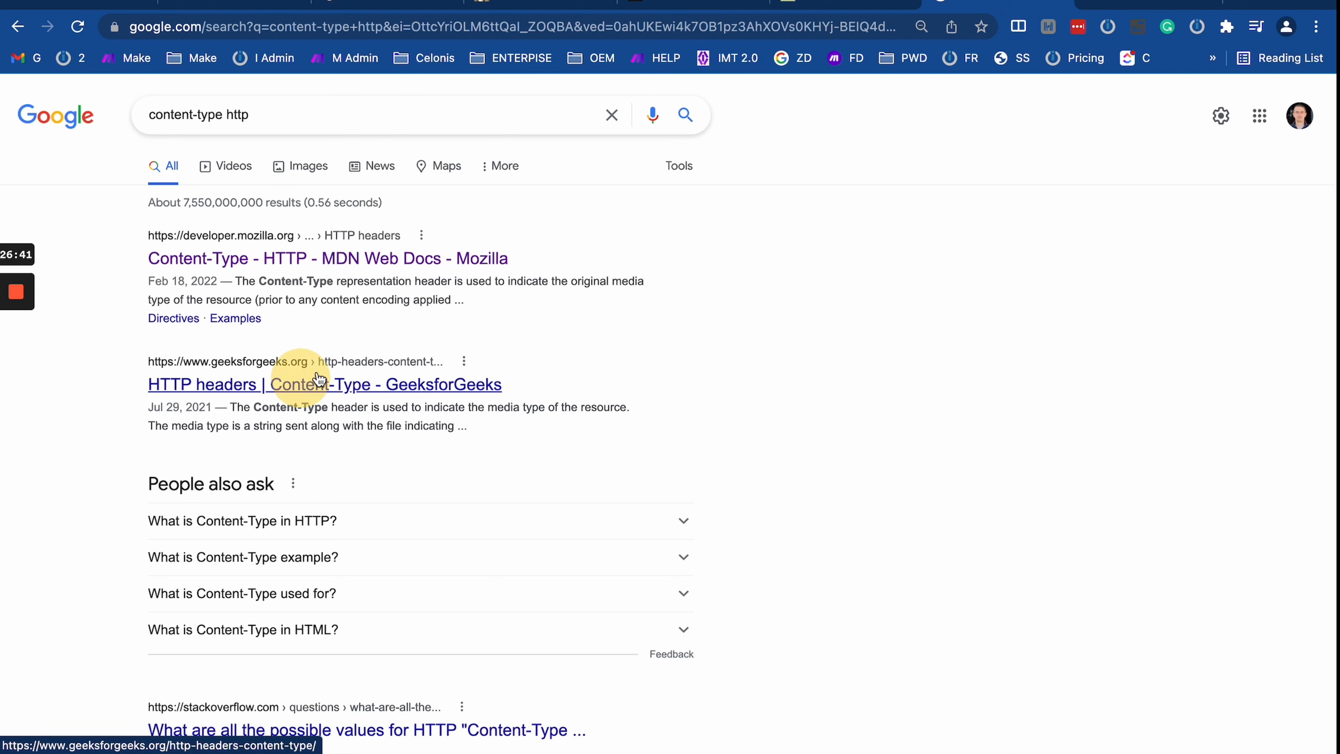
left_click(1148, 7)
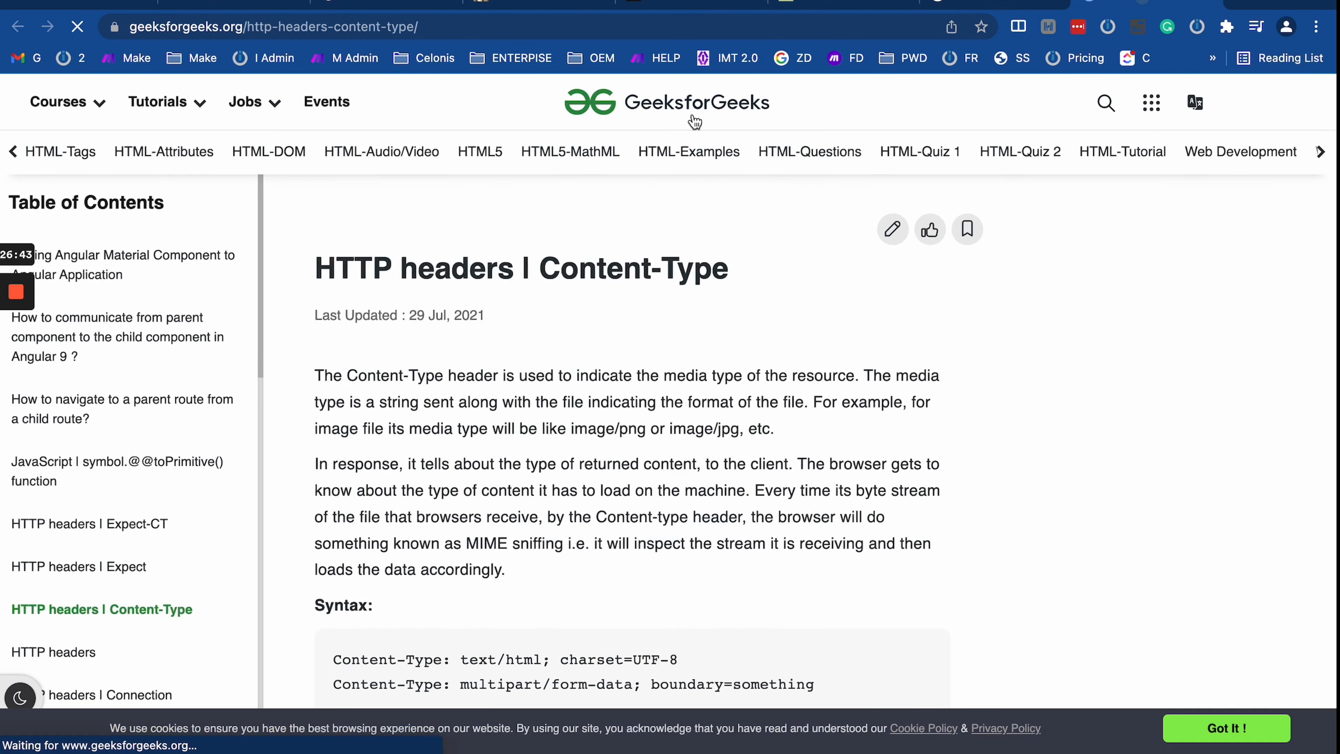
Step: Scroll through the article's list of possible Content-type values such as text/html
scroll(530, 515, "down", 10)
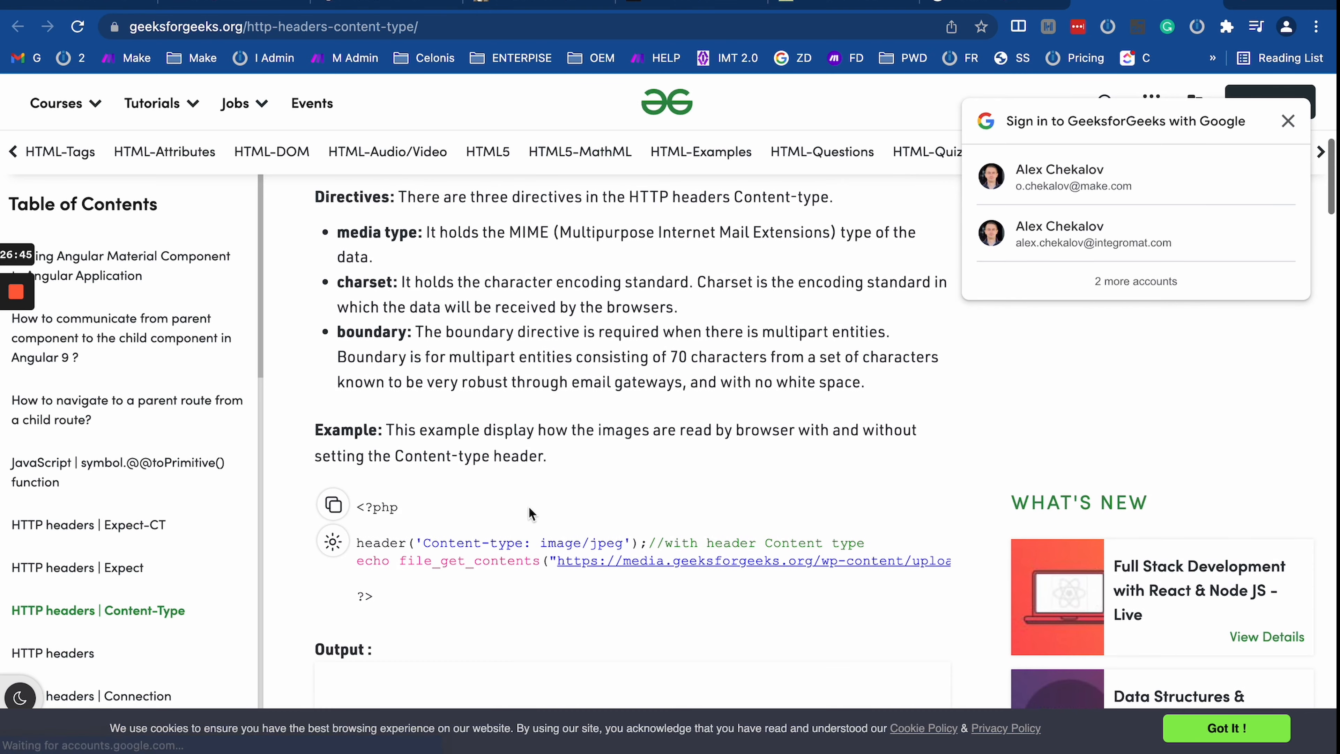
scroll(530, 515, "down", 10)
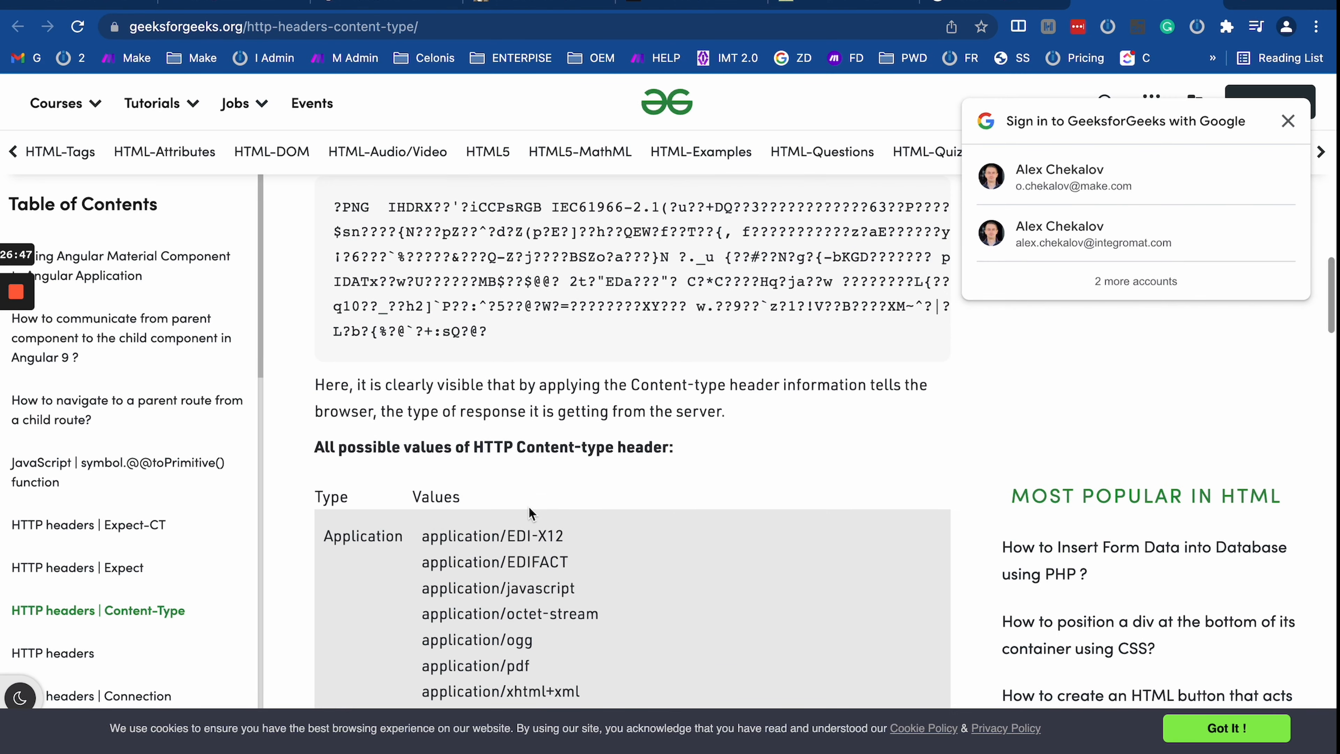
scroll(529, 507, "down", 9)
scroll(529, 507, "up", 5)
scroll(529, 507, "down", 1)
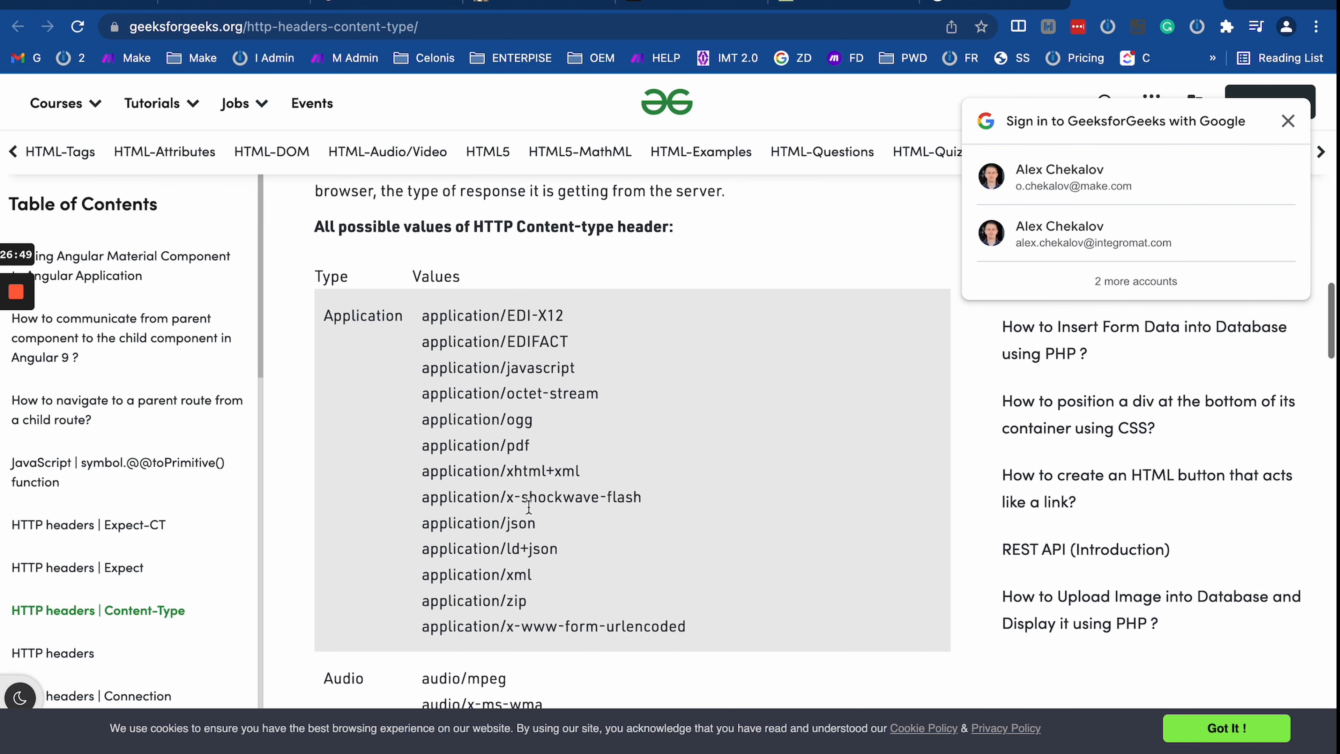
scroll(529, 507, "down", 20)
scroll(530, 515, "up", 15)
scroll(529, 509, "up", 10)
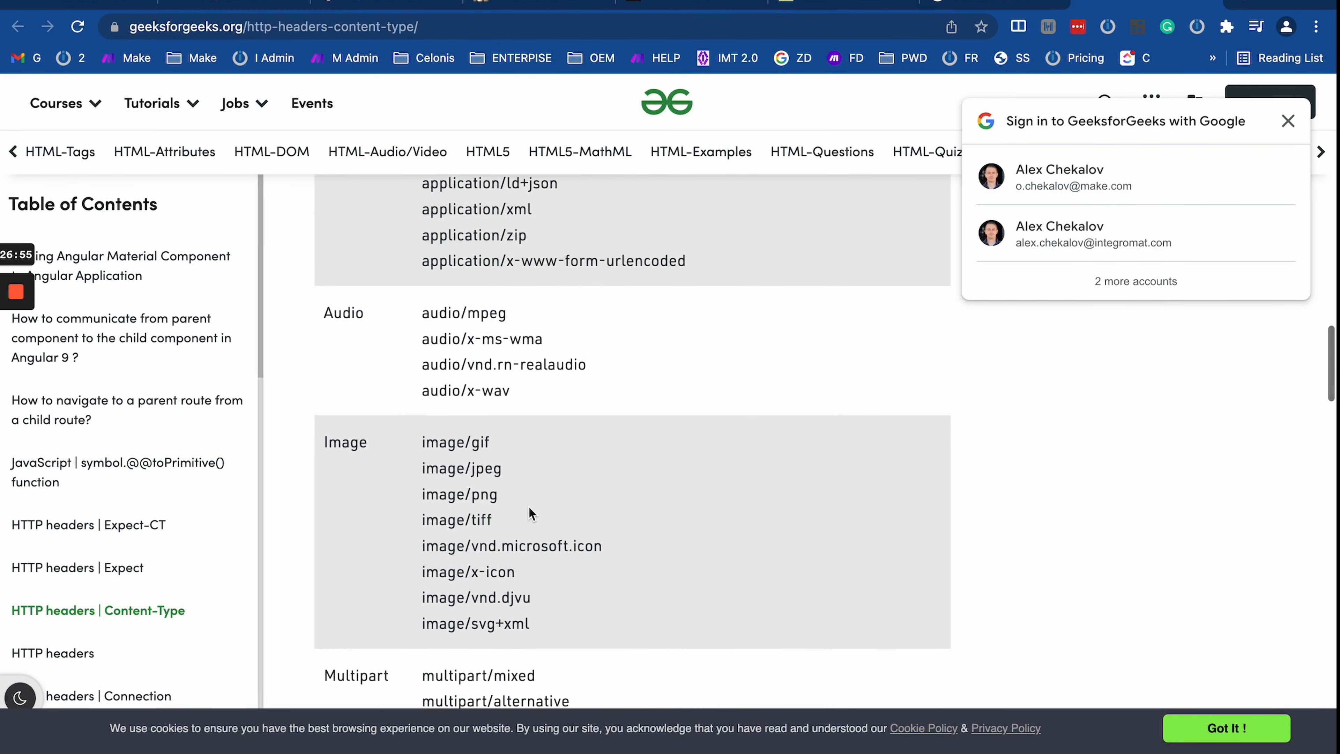
scroll(530, 511, "down", 3)
scroll(529, 505, "up", 10)
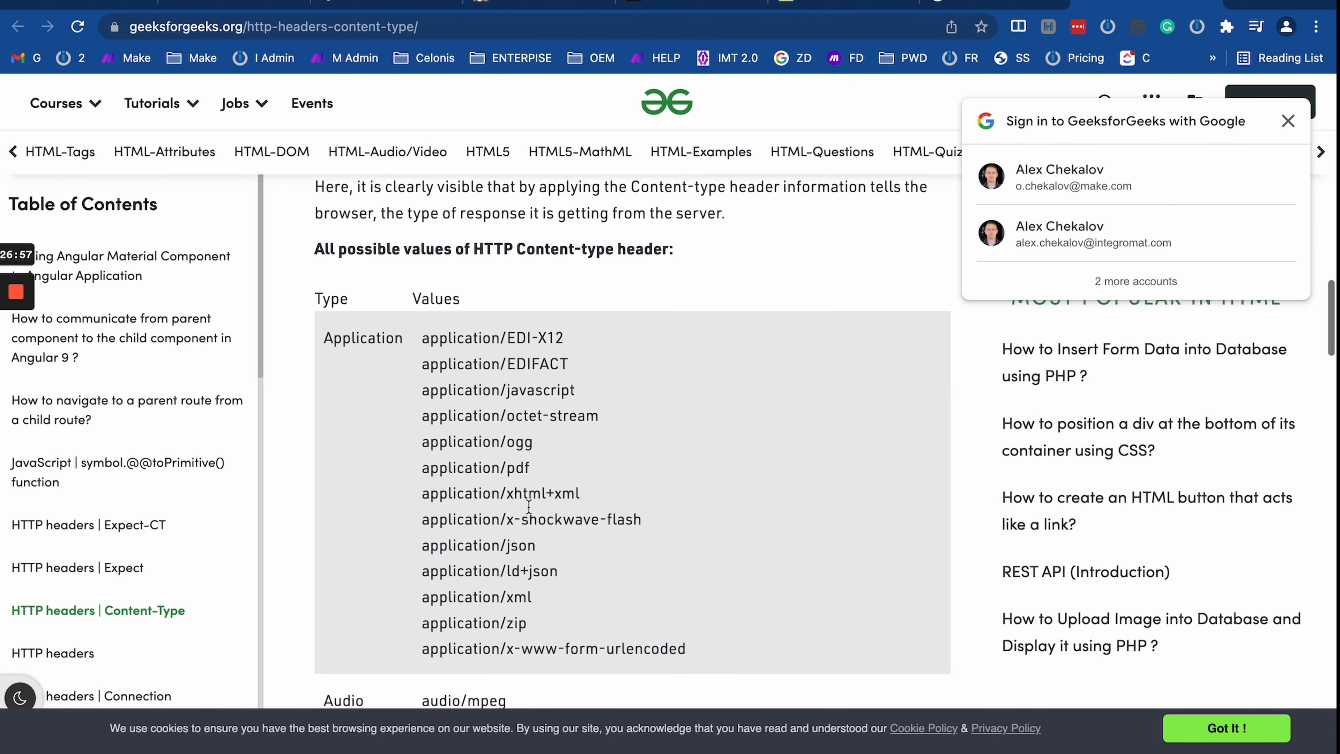
scroll(529, 505, "down", 12)
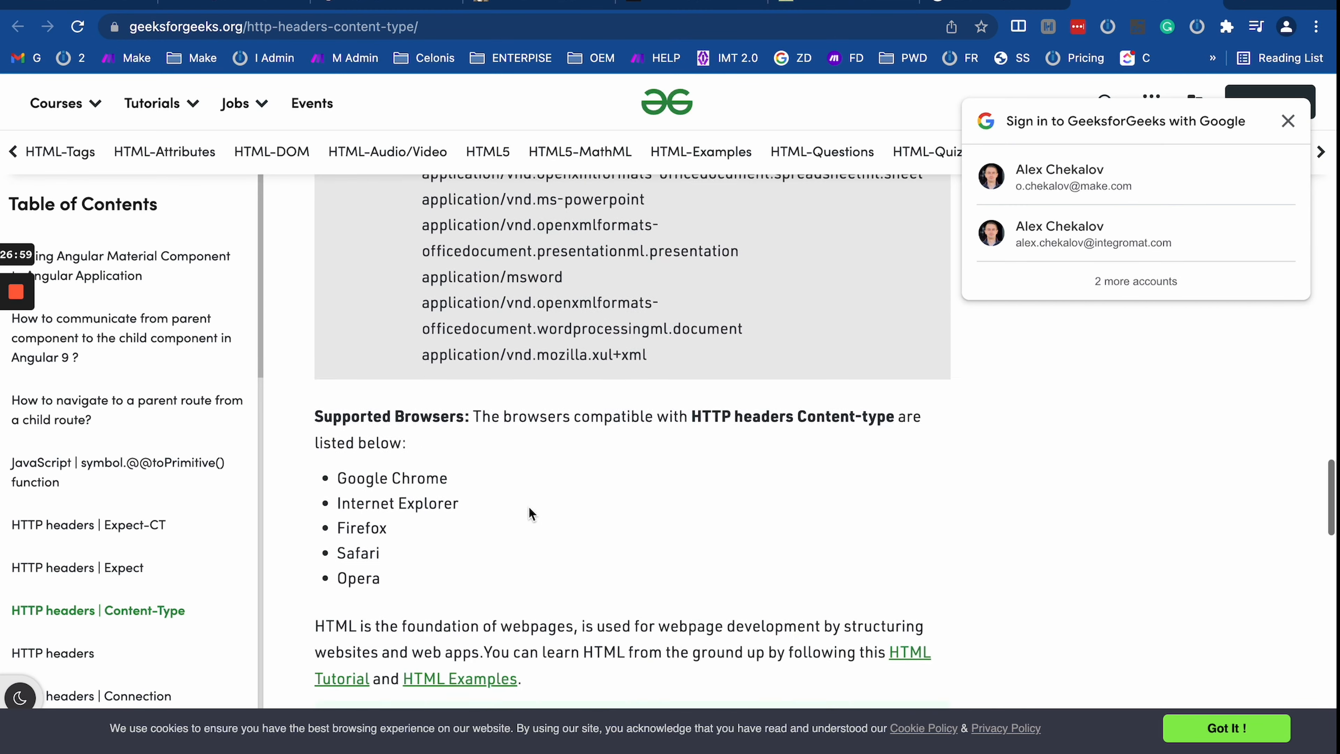
scroll(529, 510, "down", 15)
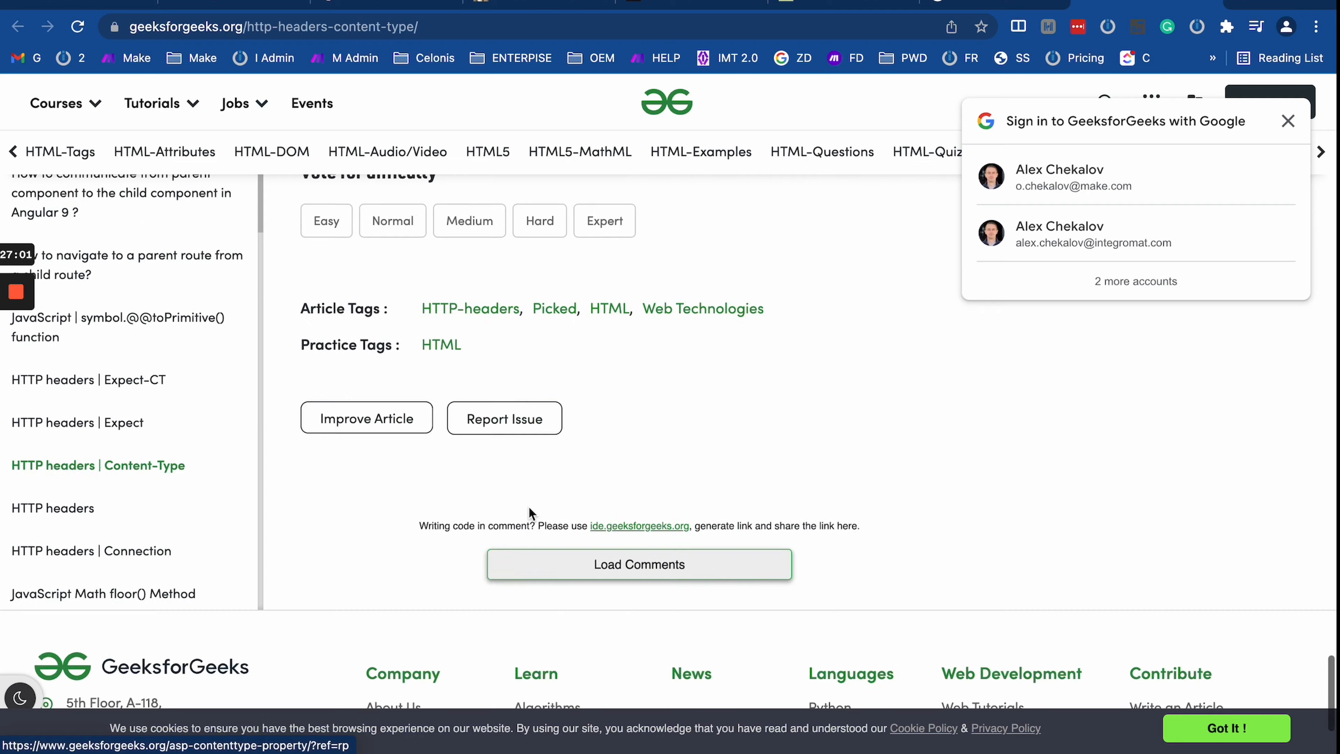
scroll(529, 510, "up", 15)
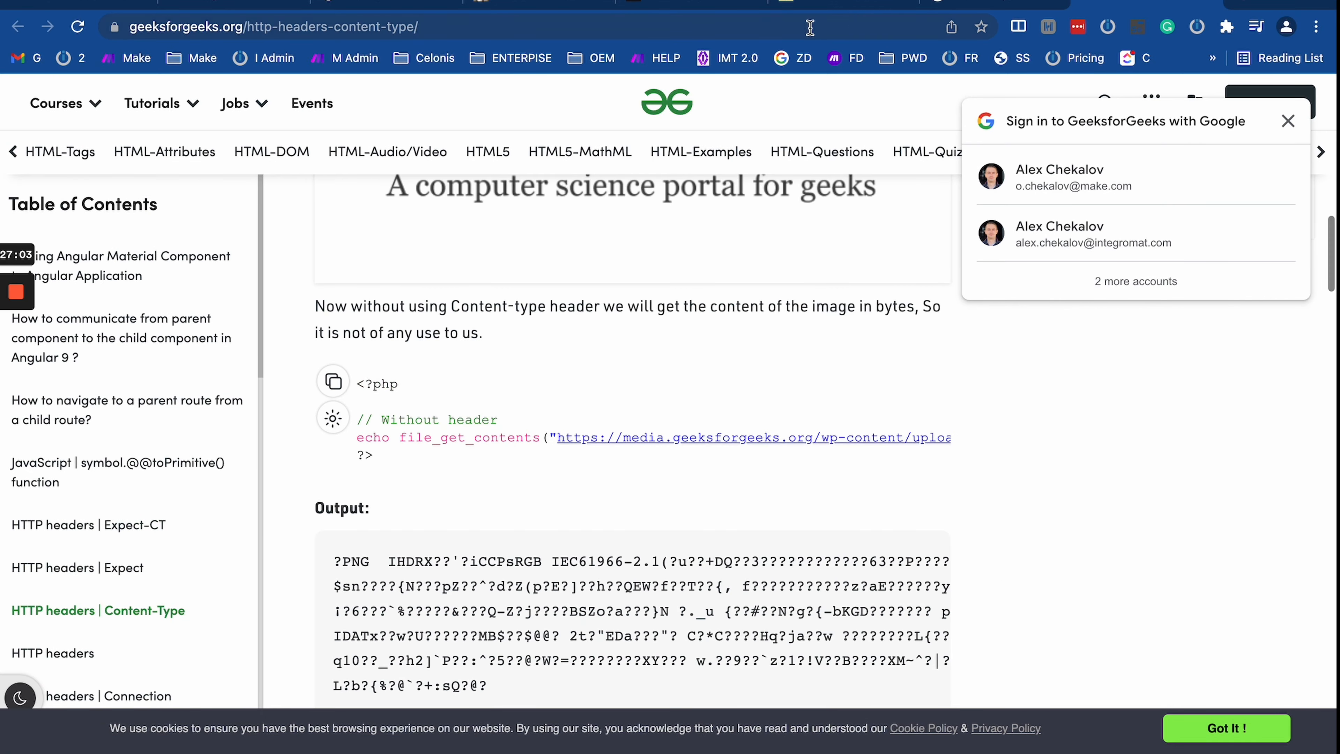
Step: Check the webhook's returned demo page, then close the Webhook response settings in Make
left_click(392, 2)
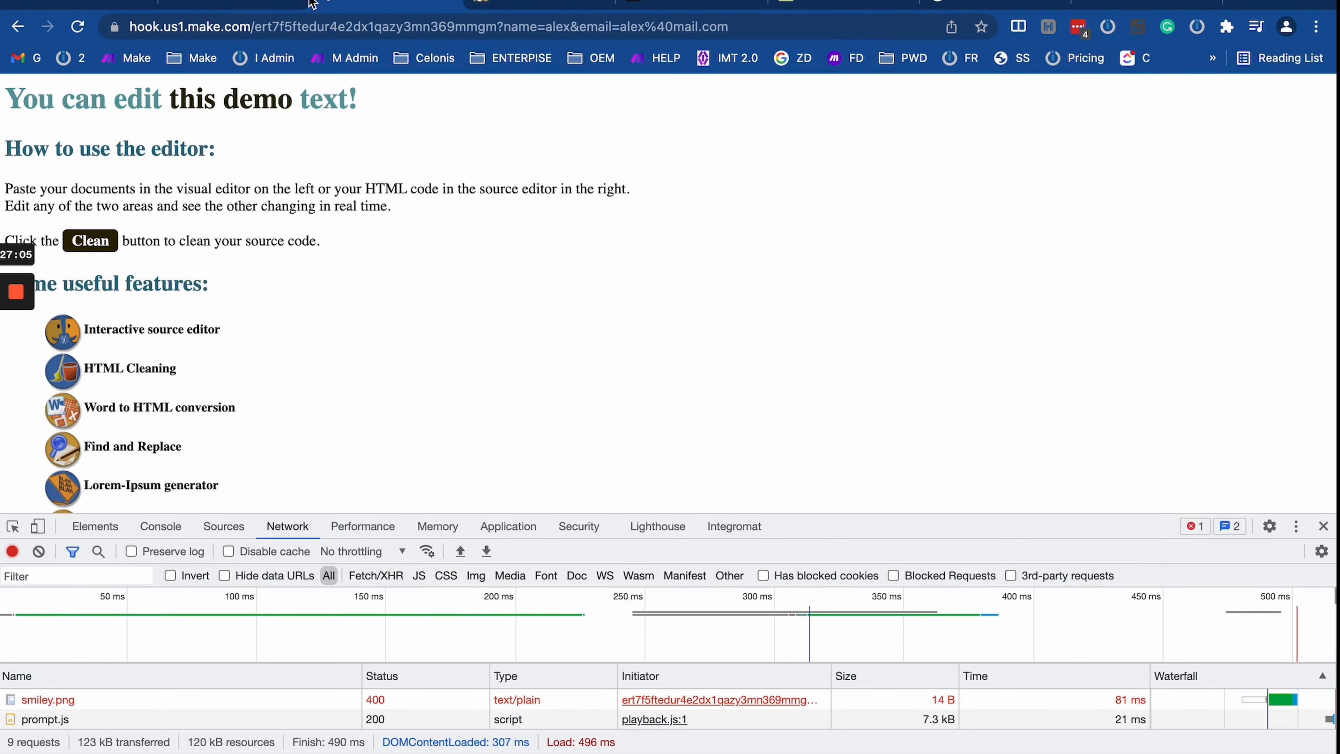
left_click(307, 2)
left_click(482, 216)
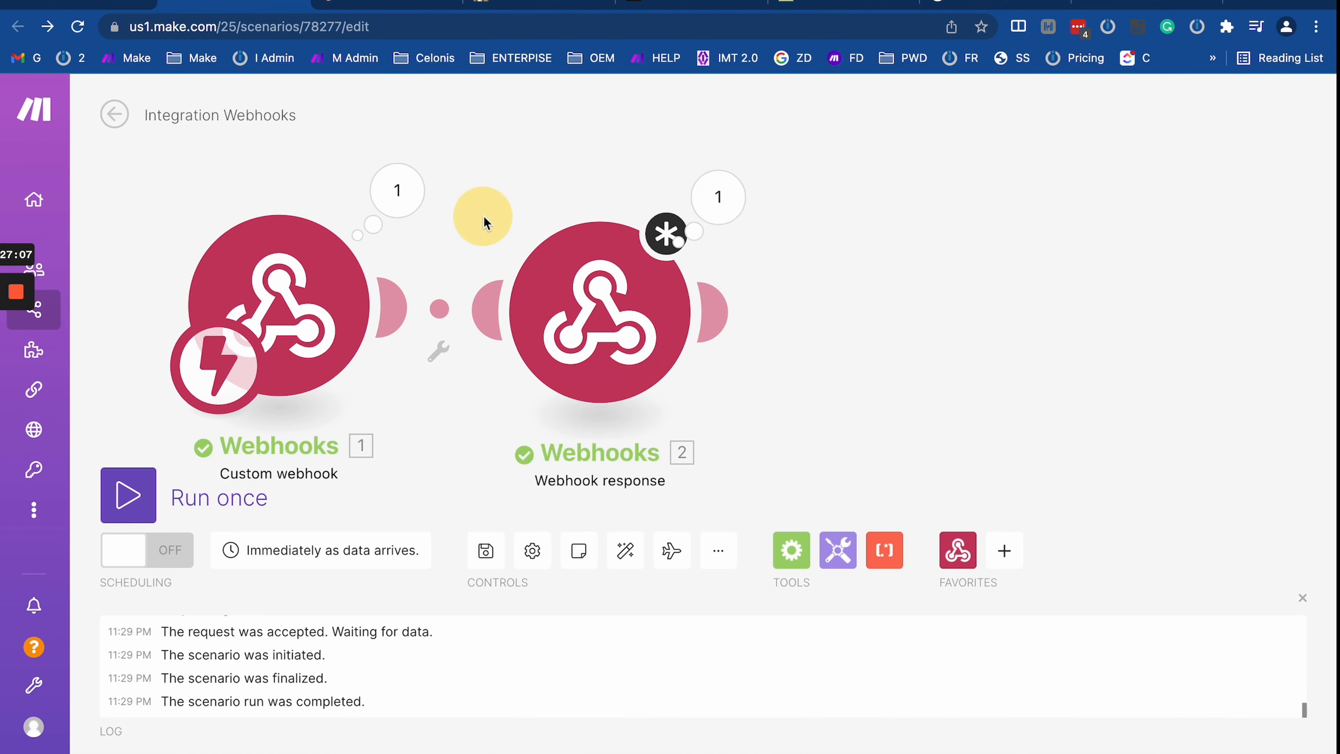
Step: Add an HTTP 'Make a request' module with Raw body type and review its content types
scroll(502, 231, "down", 3)
right_click(704, 359)
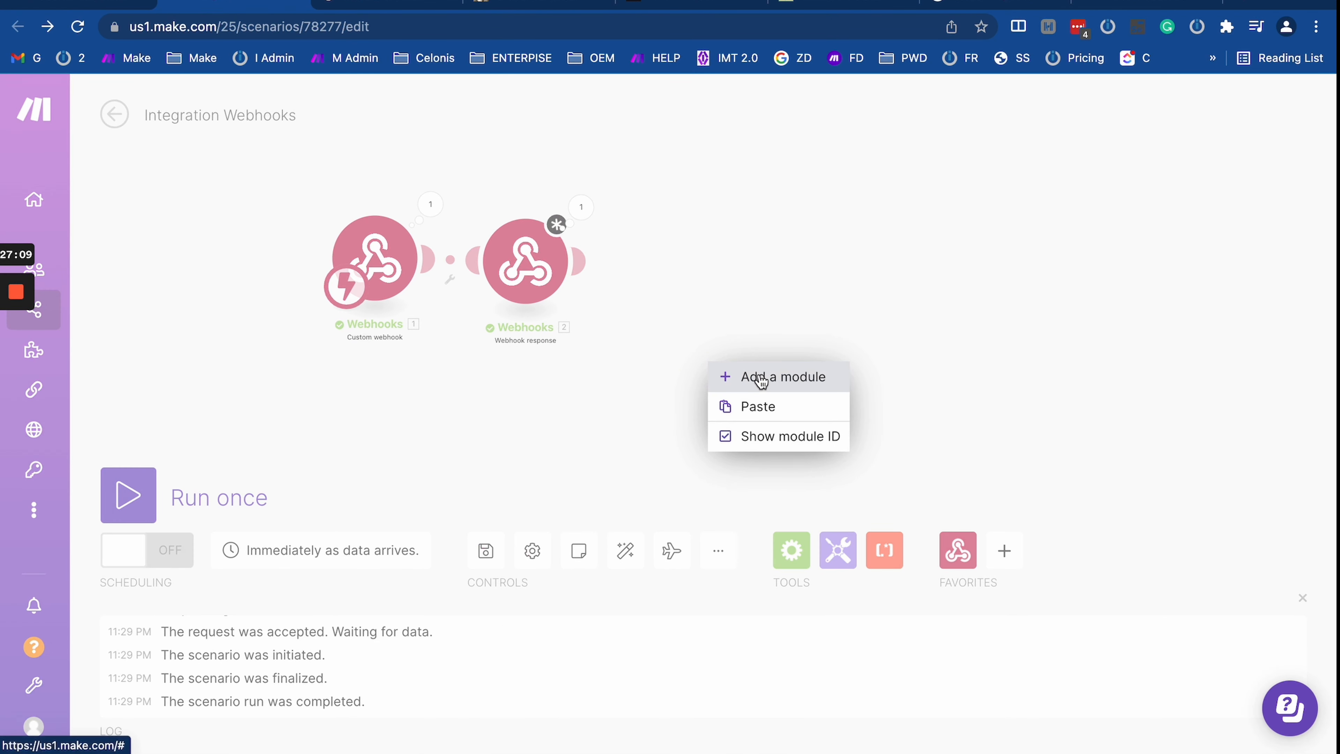
left_click(759, 378)
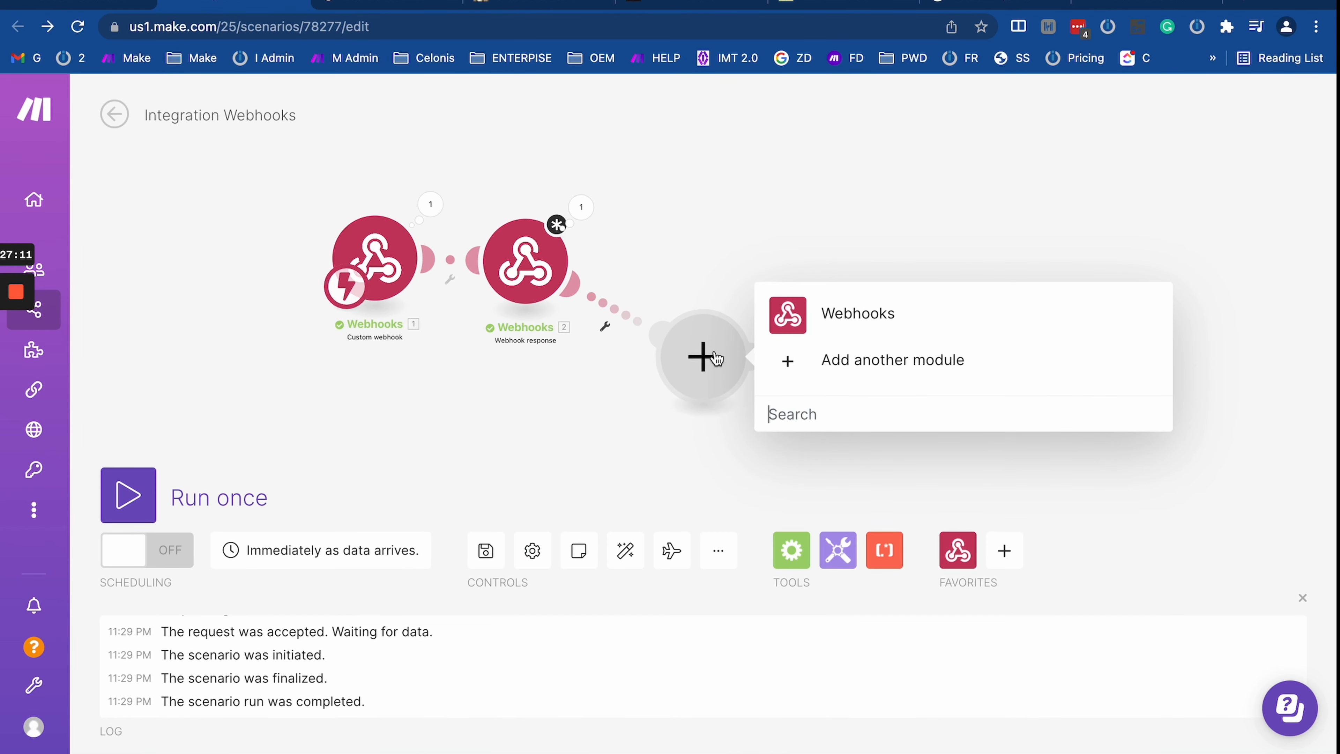
type("http")
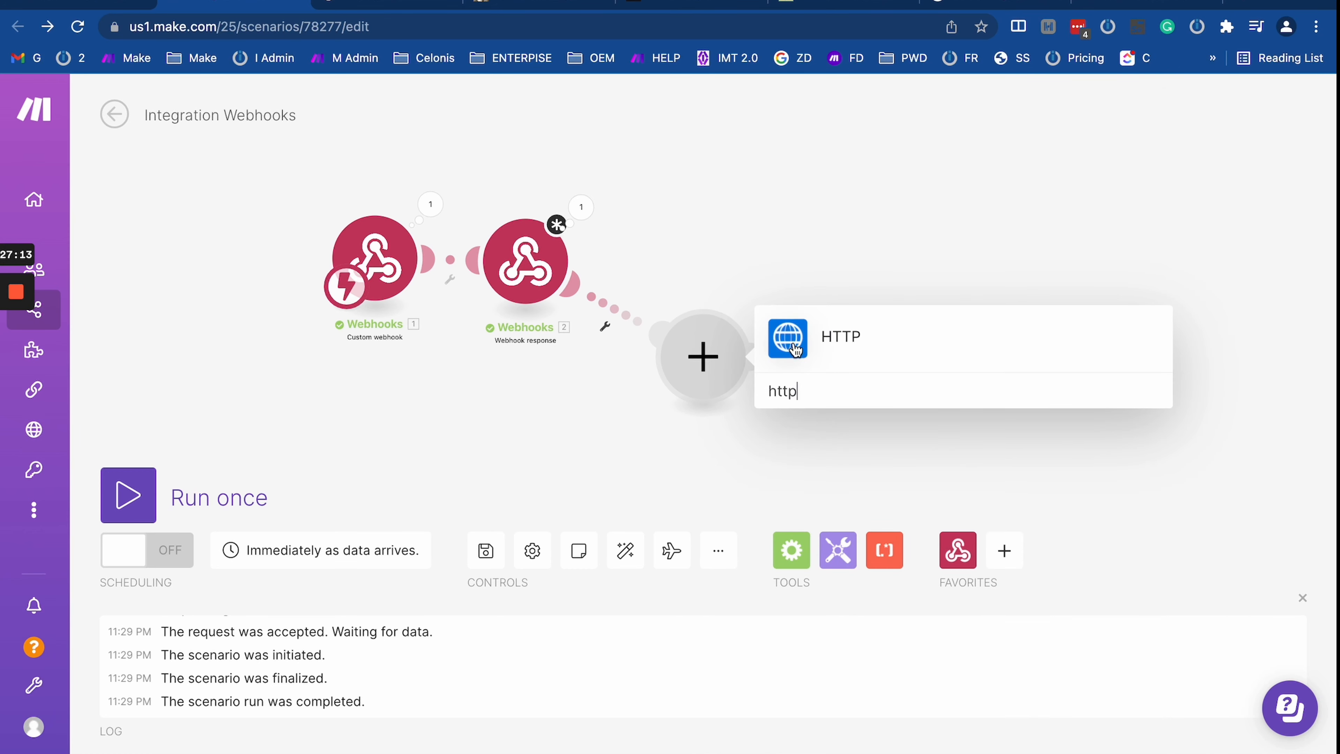
left_click(796, 349)
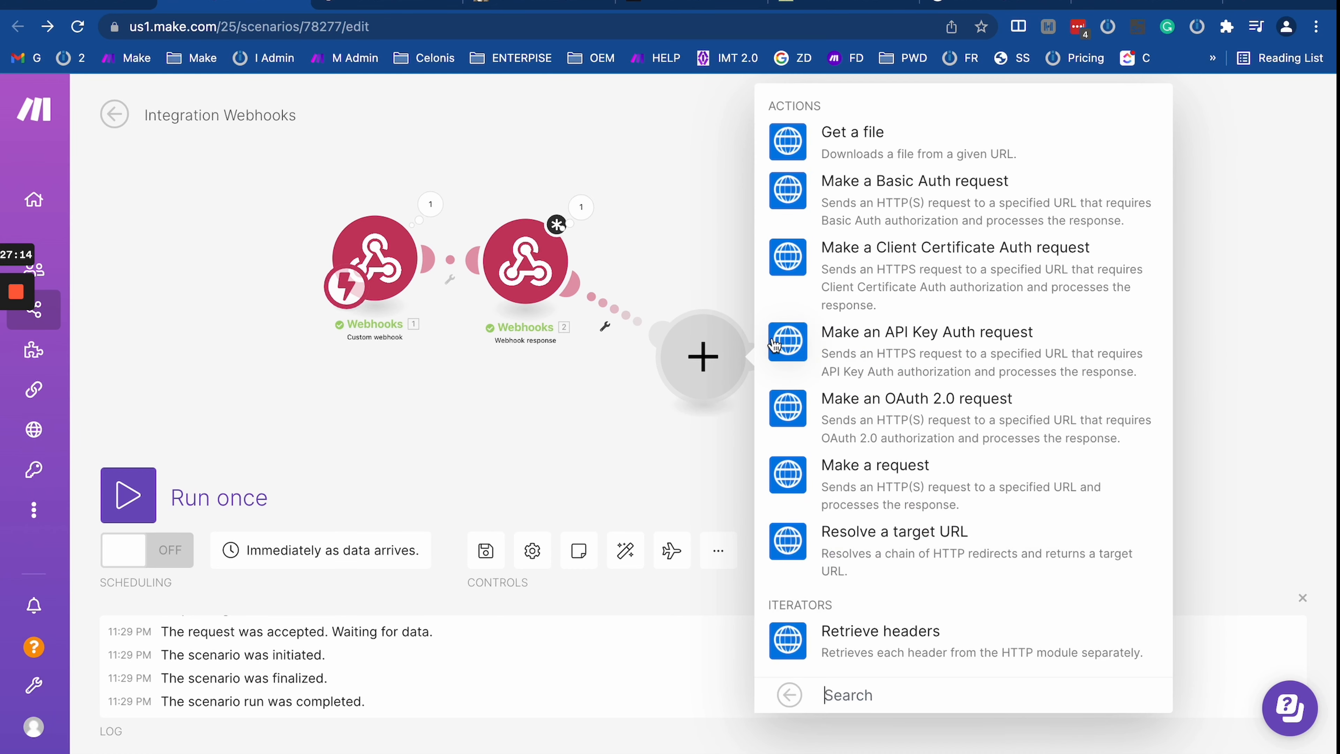
left_click(878, 496)
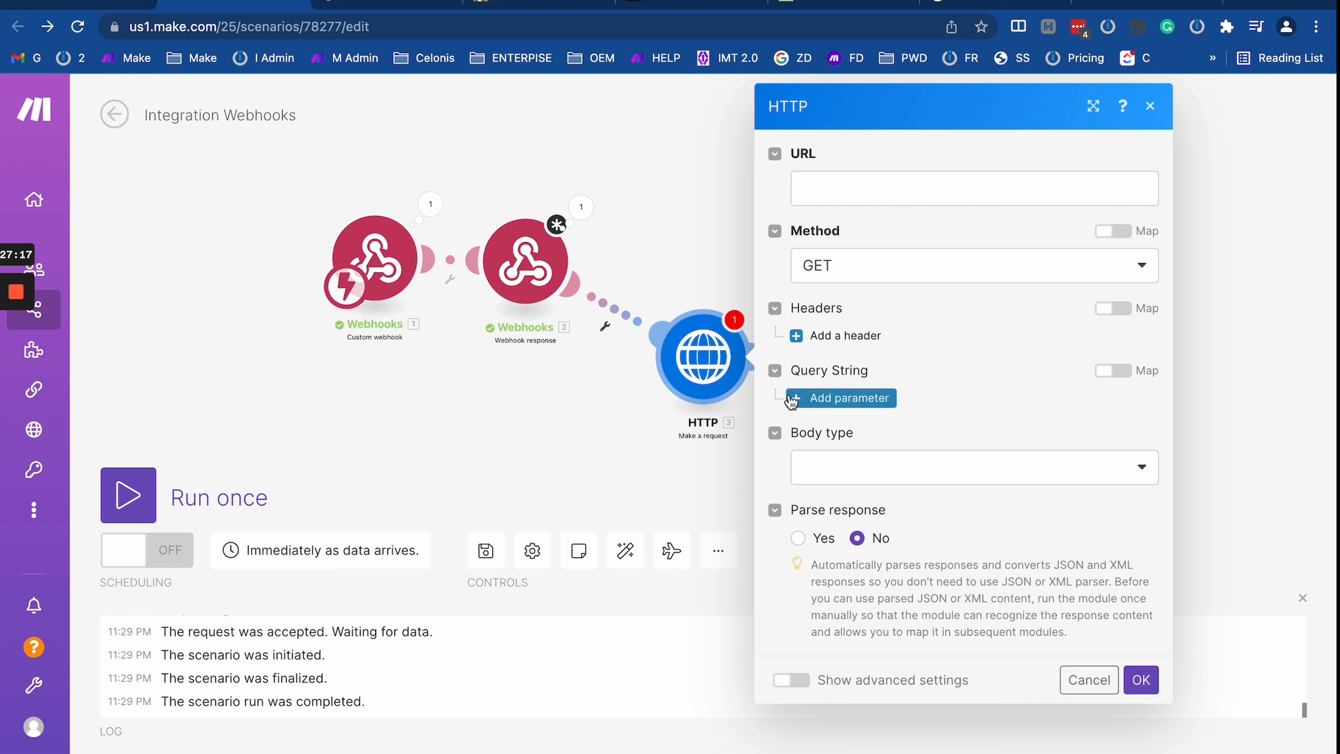
left_click(836, 463)
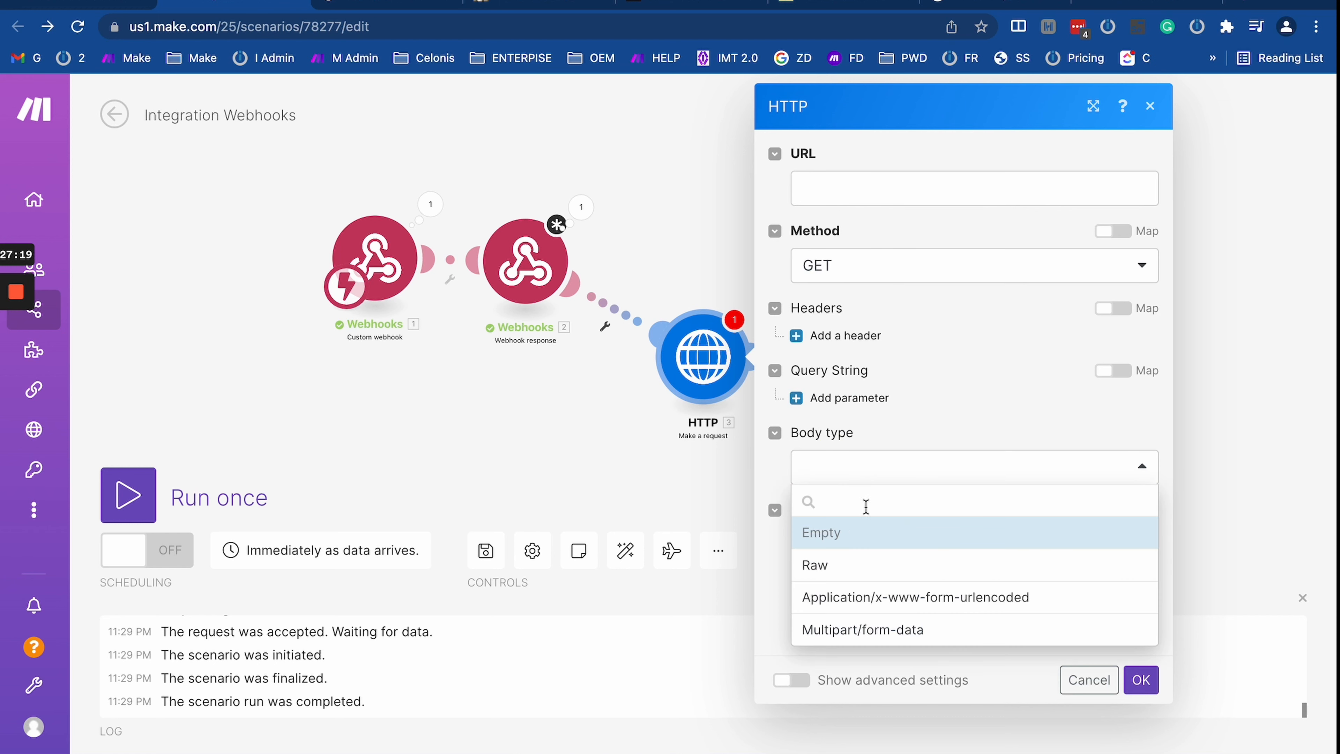
left_click(854, 575)
scroll(919, 449, "down", 3)
left_click(911, 405)
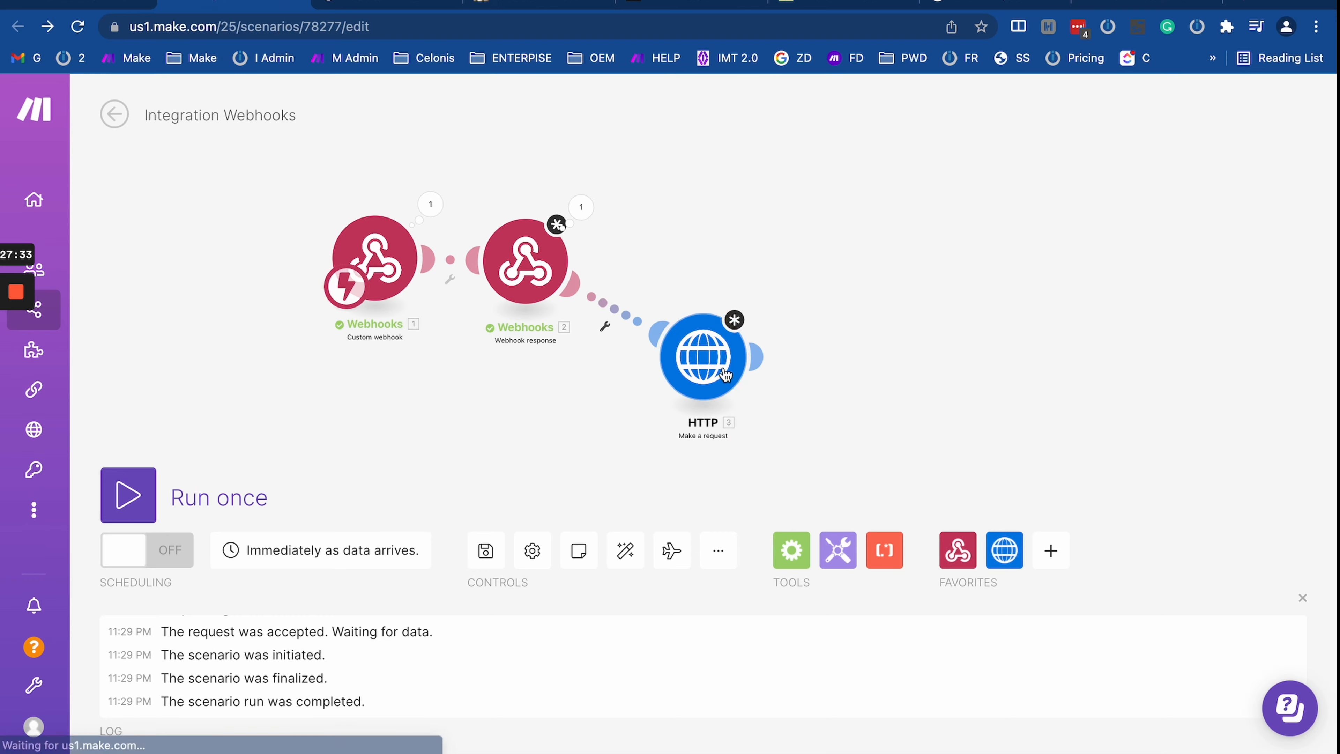
right_click(731, 376)
Step: Delete the HTTP module and move the Webhook response module up and right
left_click(794, 599)
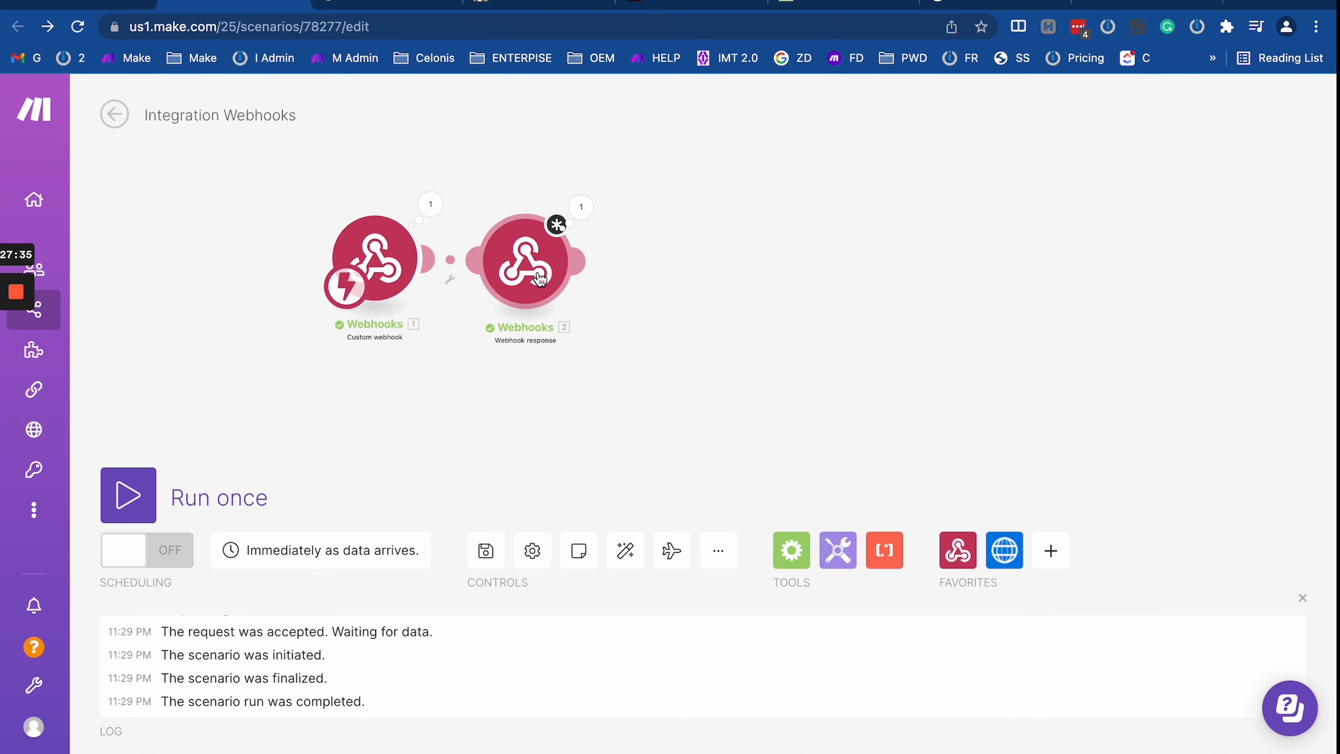
left_click(527, 264)
left_click(526, 417)
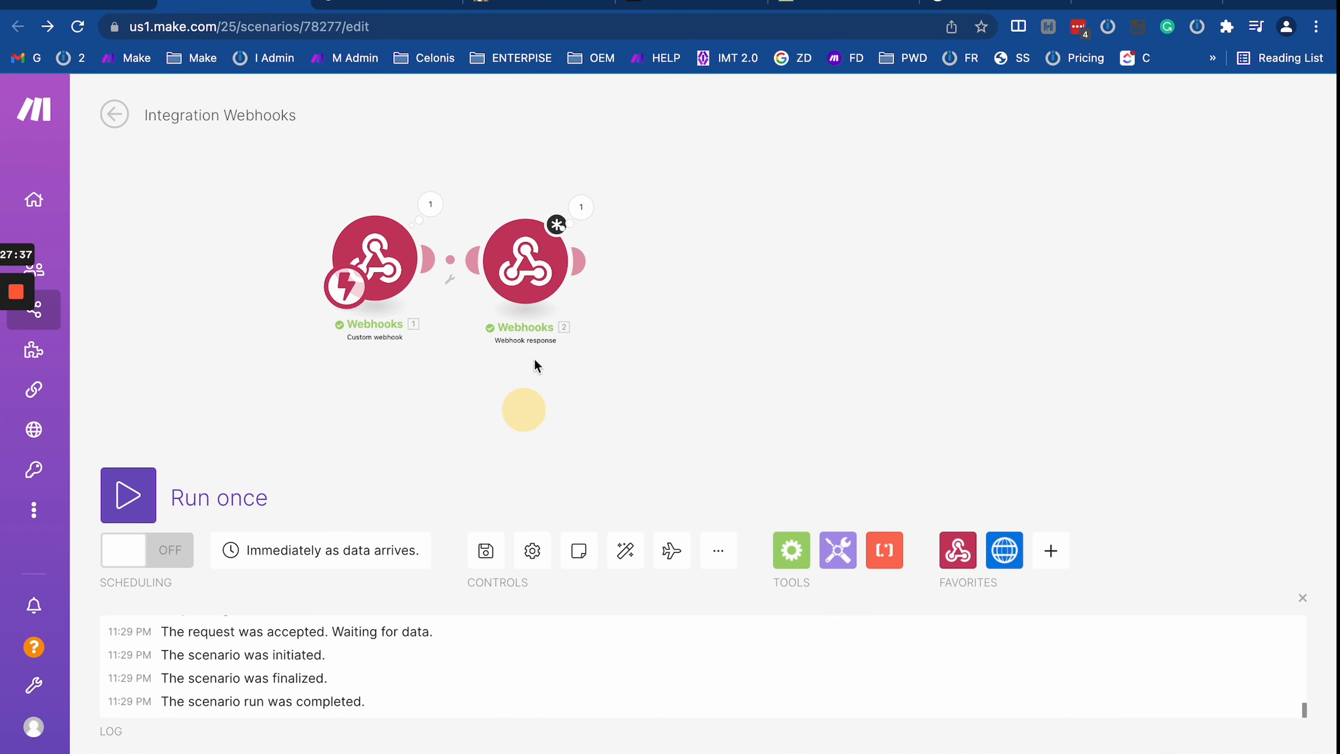
left_click_drag(524, 261, 724, 225)
Step: Link a second Webhook response to the trigger, inserting Router 5, and arrange both branches
left_click(970, 572)
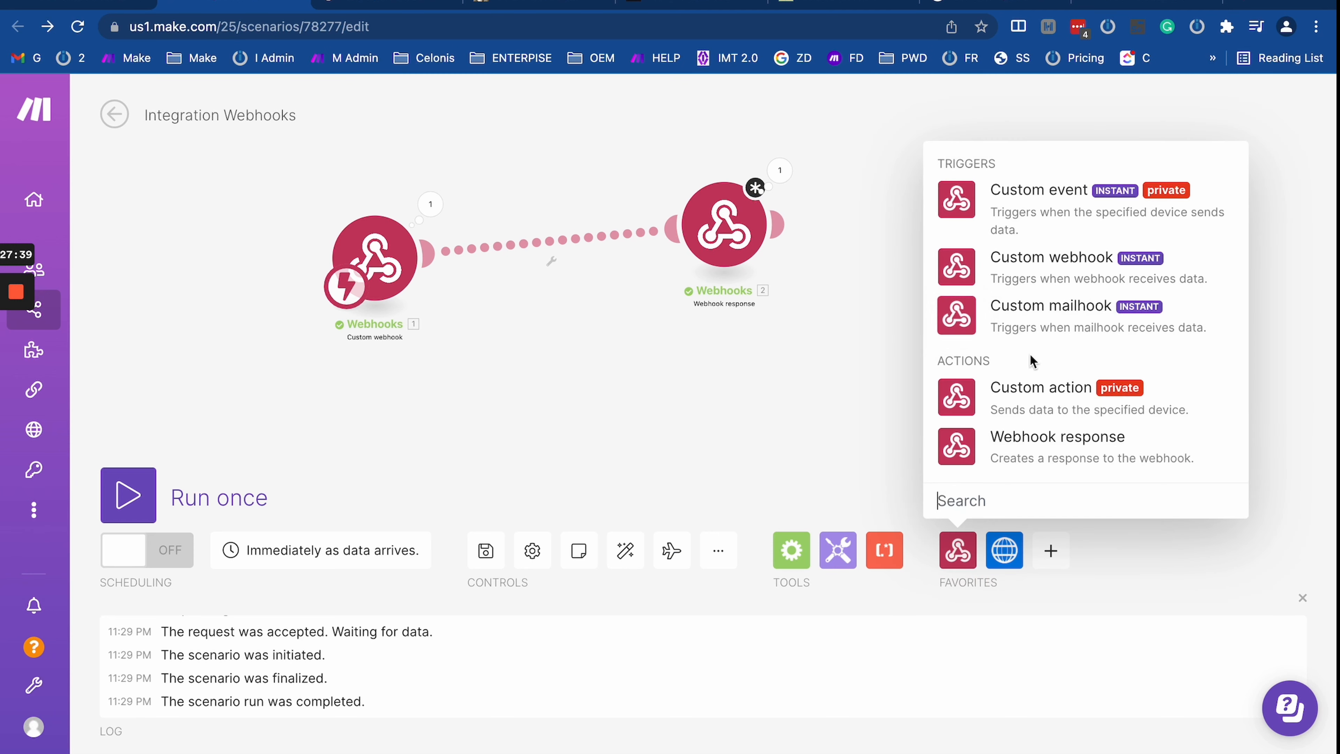
left_click(1050, 468)
left_click_drag(1052, 468, 423, 268)
left_click_drag(707, 244, 654, 238)
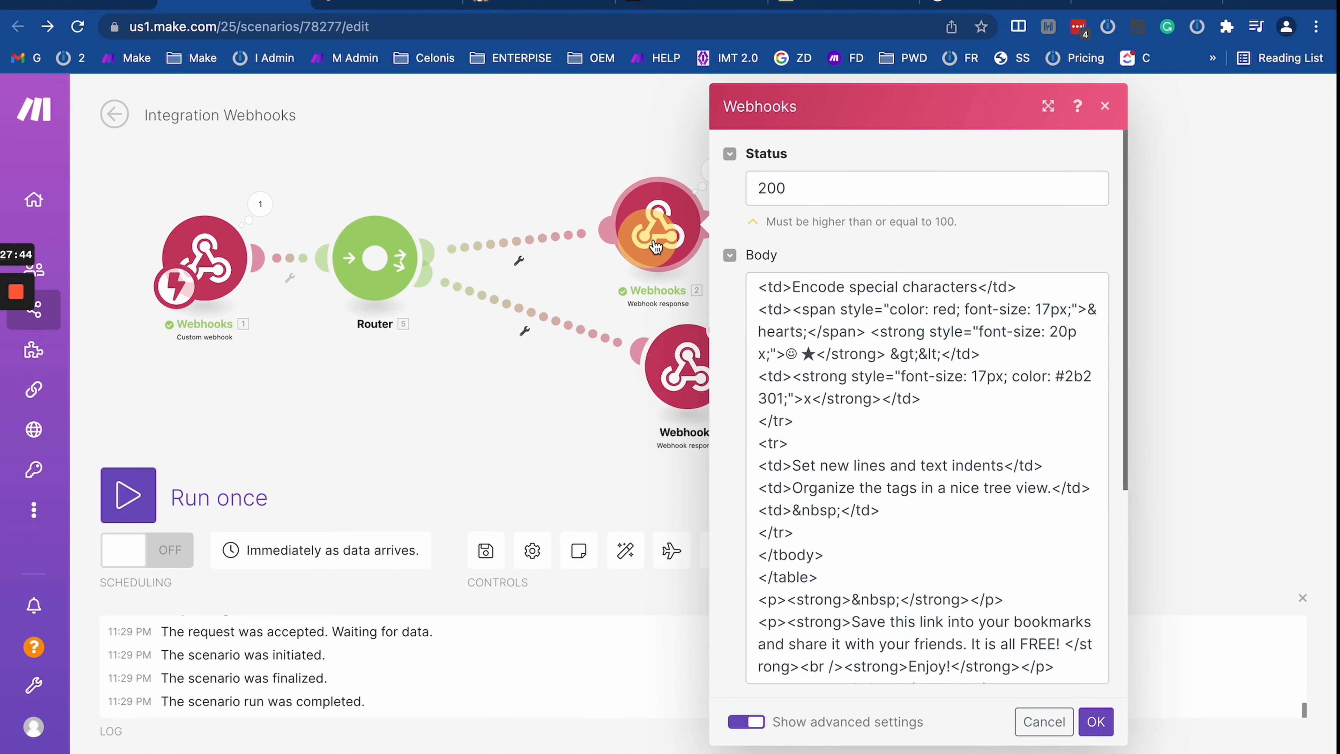
left_click(1096, 721)
left_click_drag(695, 383, 667, 390)
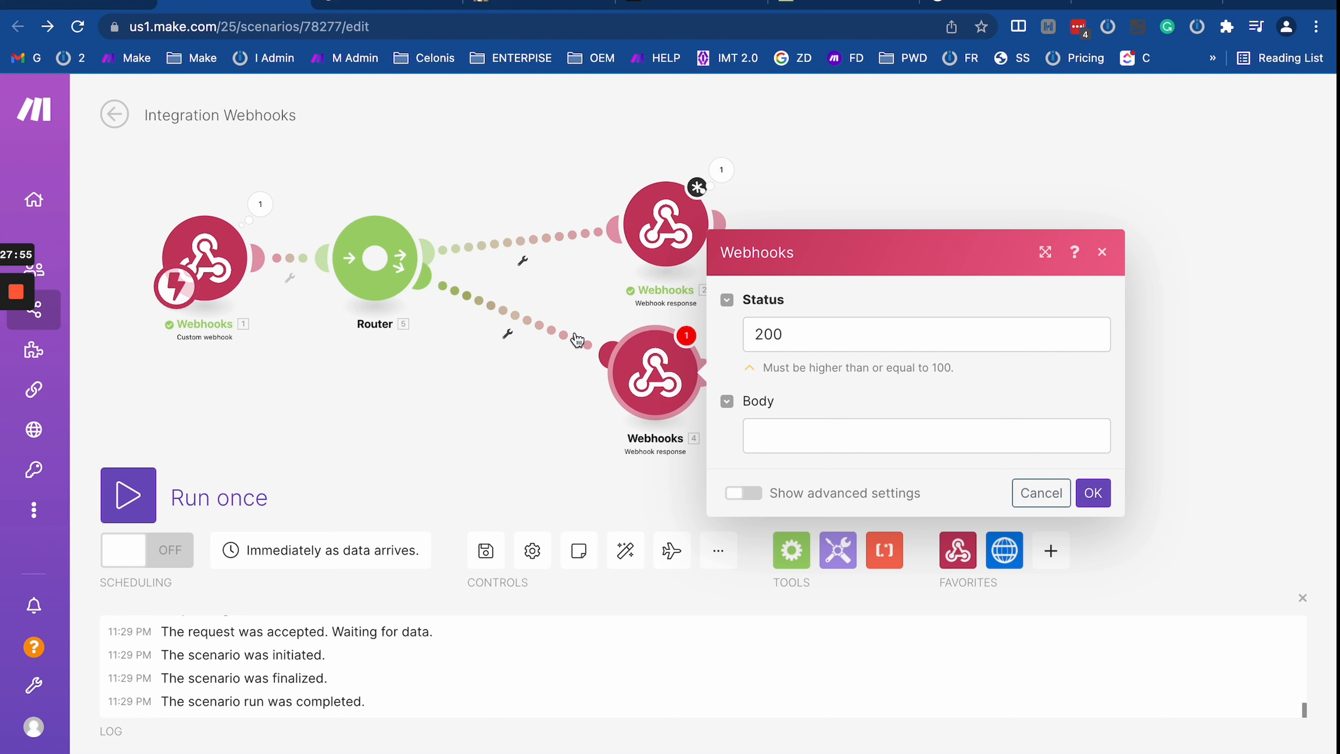
left_click(489, 159)
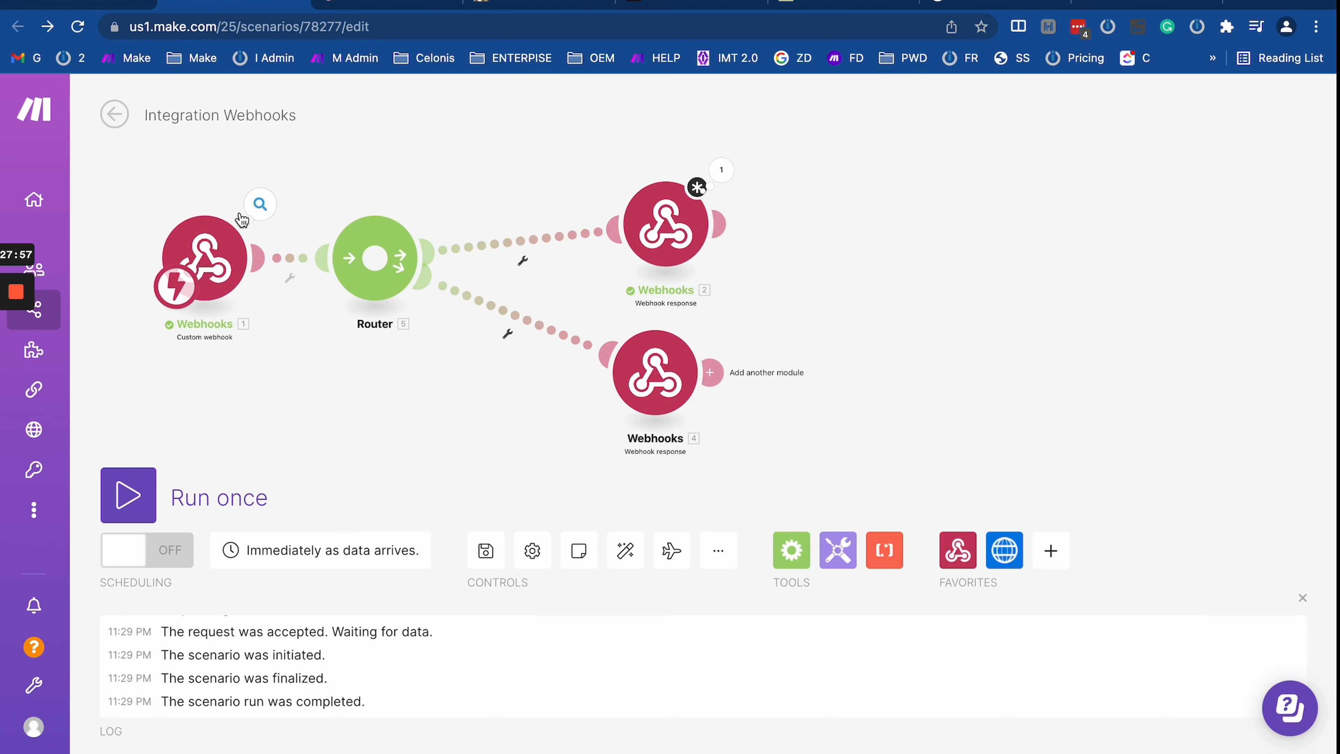
Step: Inspect the data the Custom webhook trigger last received
left_click(260, 204)
left_click_drag(400, 255, 492, 303)
left_click(539, 427)
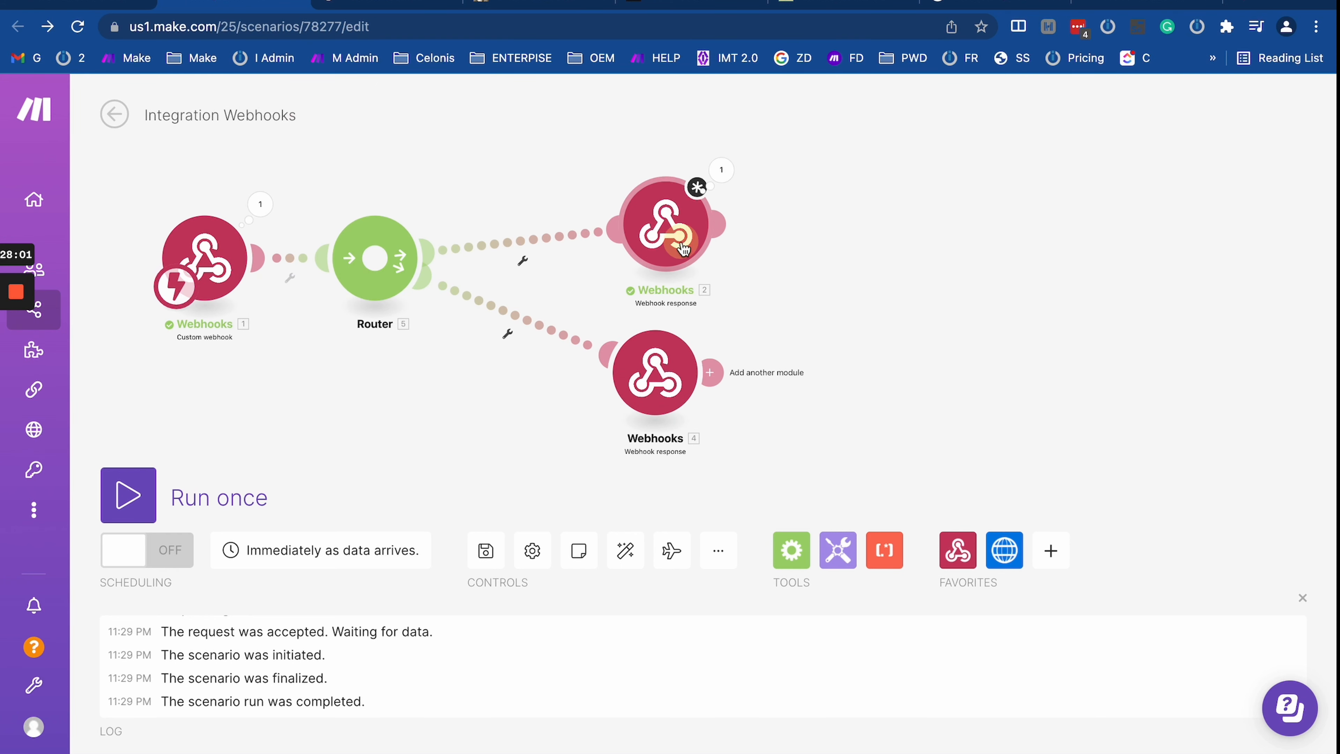
Step: Replace the upper response's custom header with content-type set to text/html
left_click(666, 224)
left_click(1101, 726)
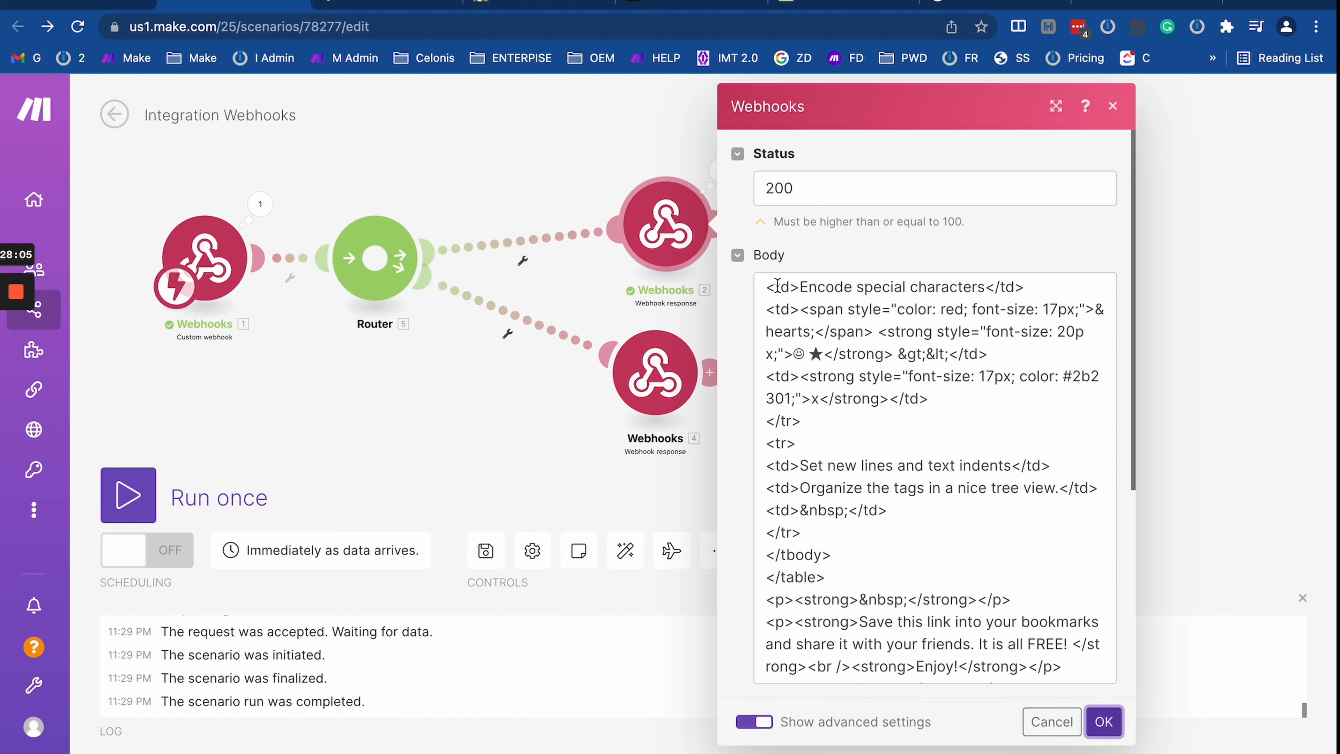
scroll(964, 500, "down", 6)
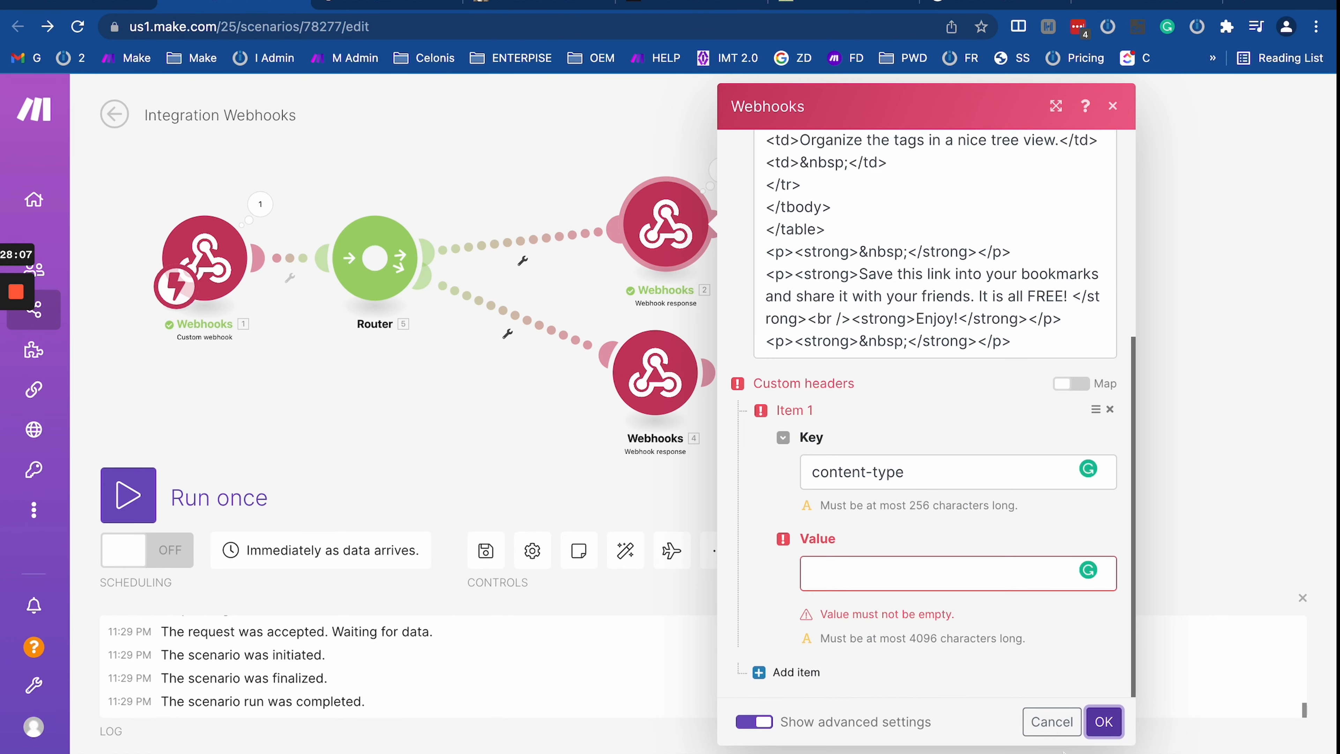
left_click(1110, 410)
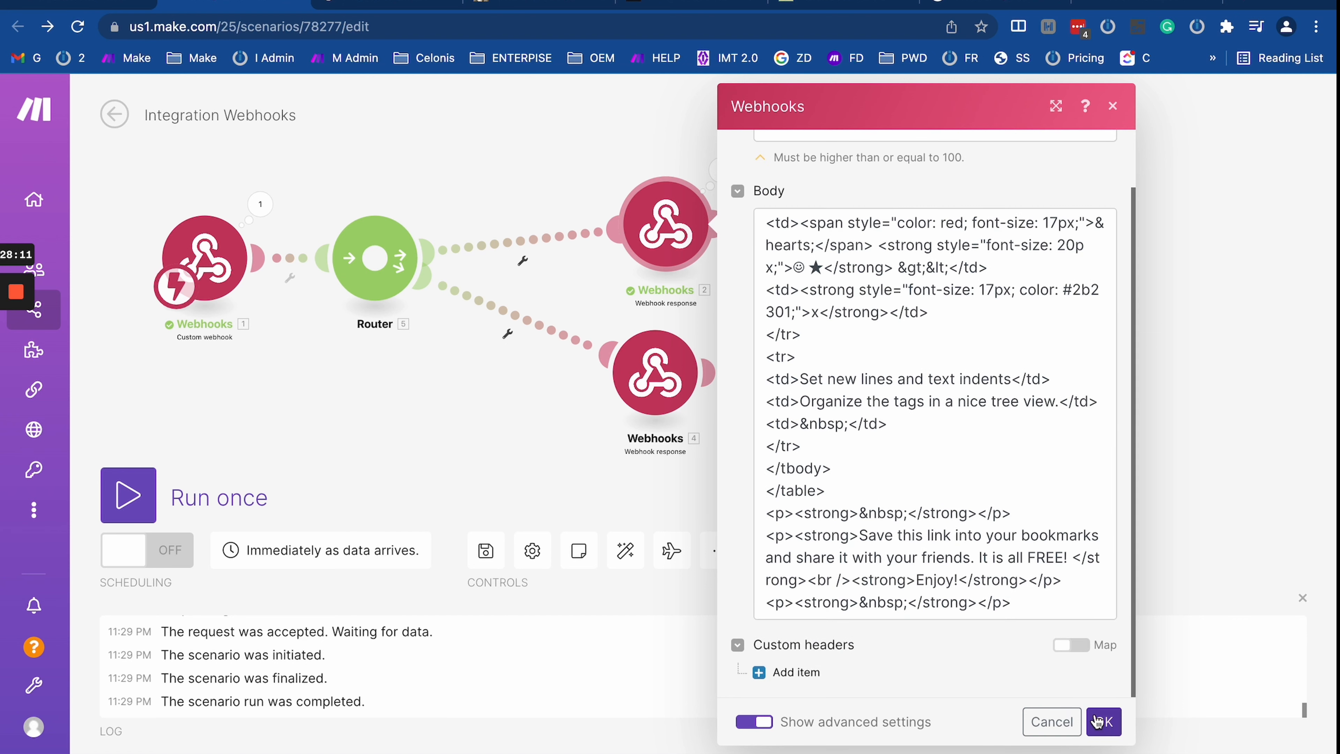
left_click(765, 672)
scroll(846, 594, "down", 4)
left_click(849, 508)
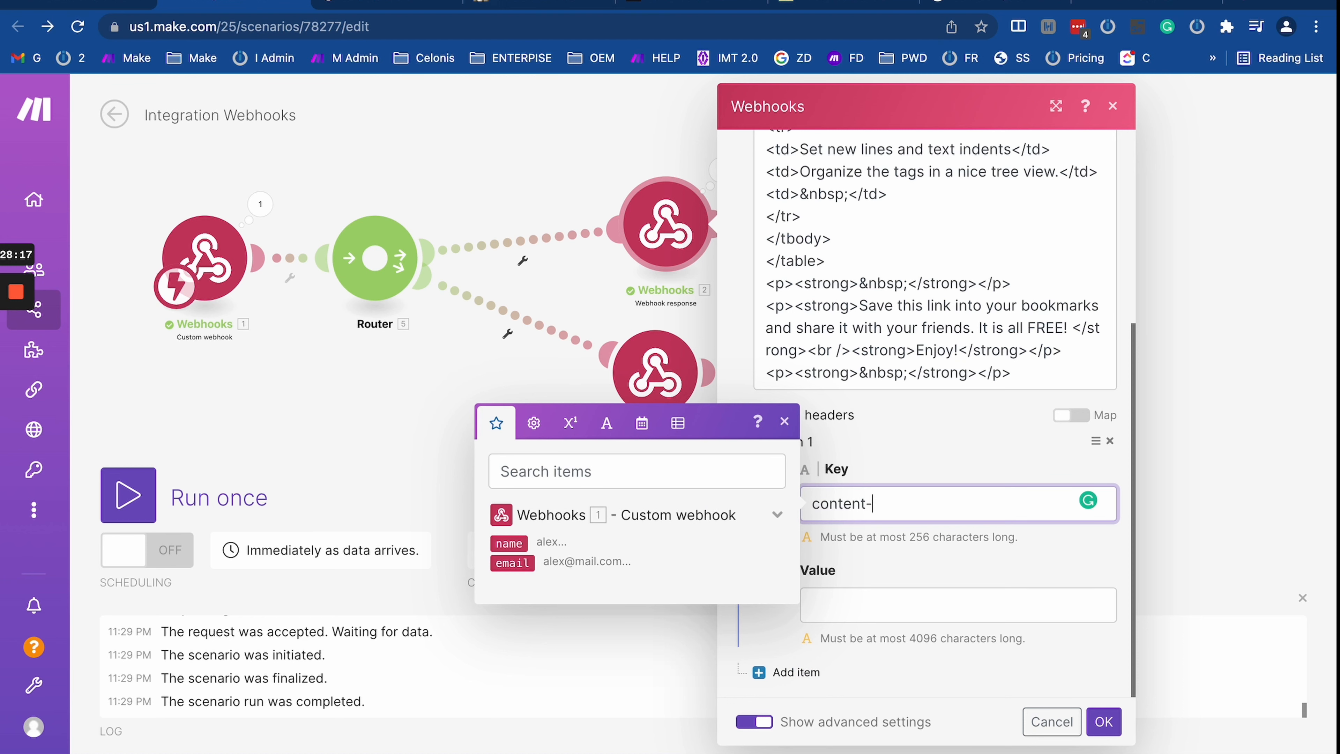
left_click(871, 601)
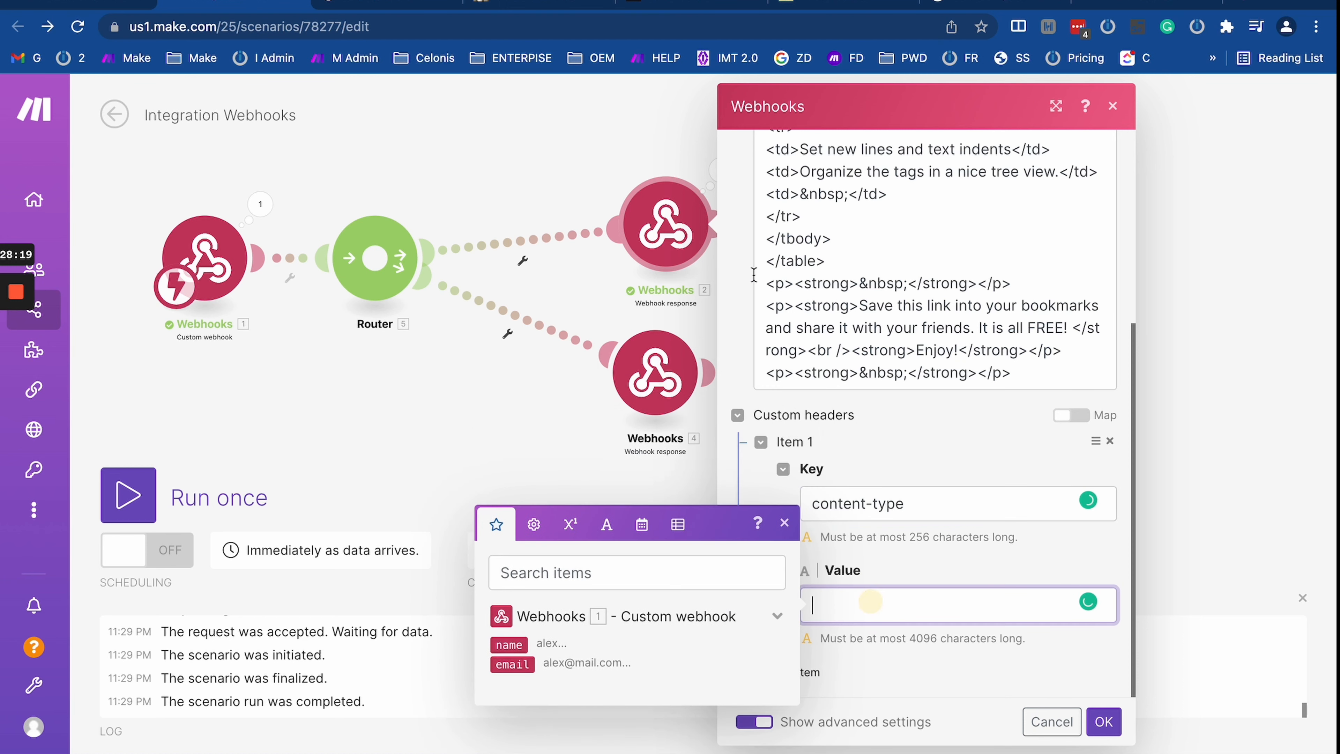
scroll(866, 277, "up", 15)
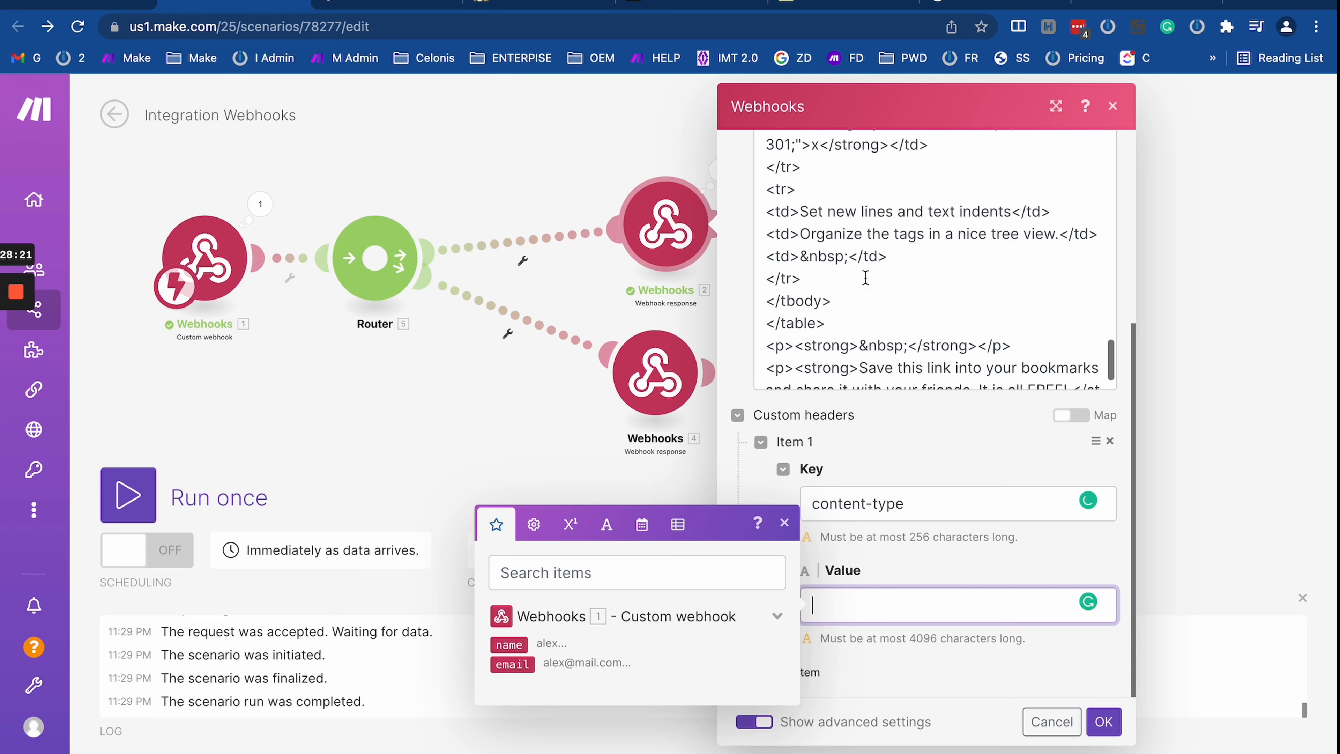
type("text/")
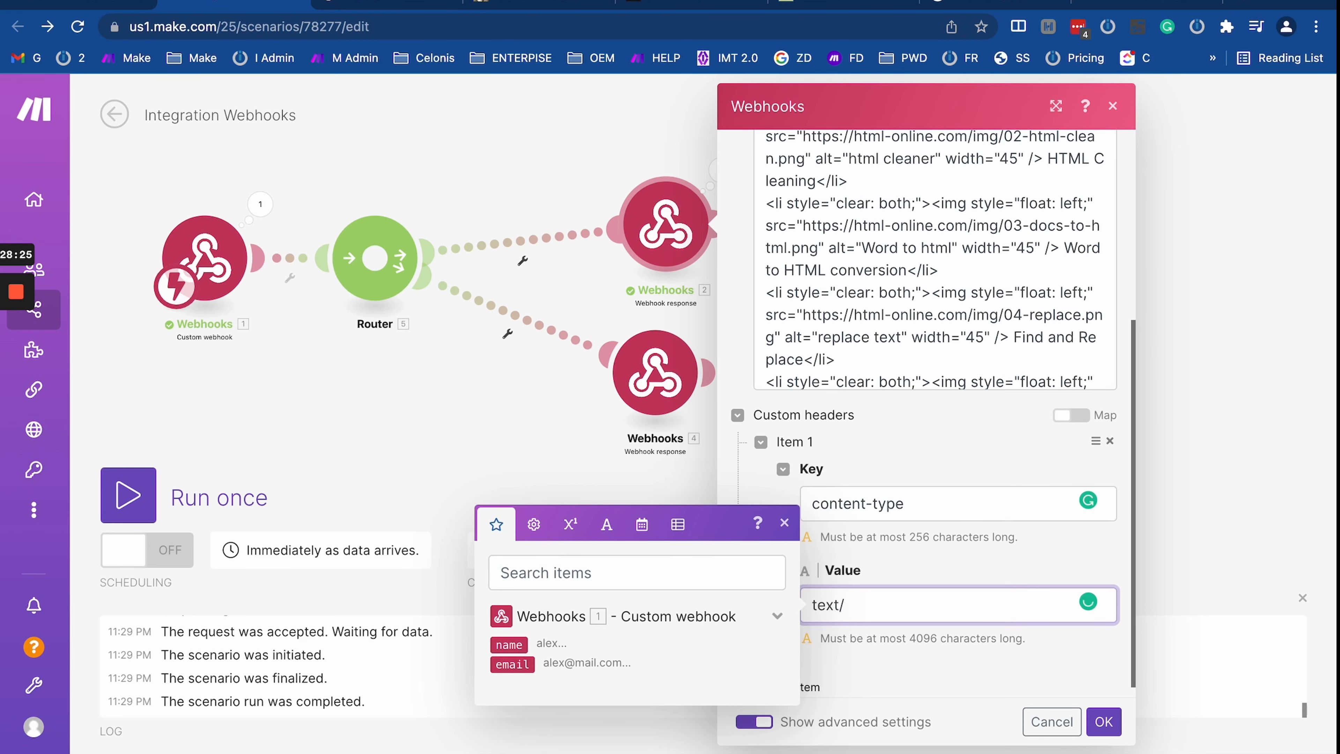
type("html")
left_click(1104, 721)
Step: Clone the upper Webhook response and move the clone onto the lower route, replacing the old one
right_click(697, 264)
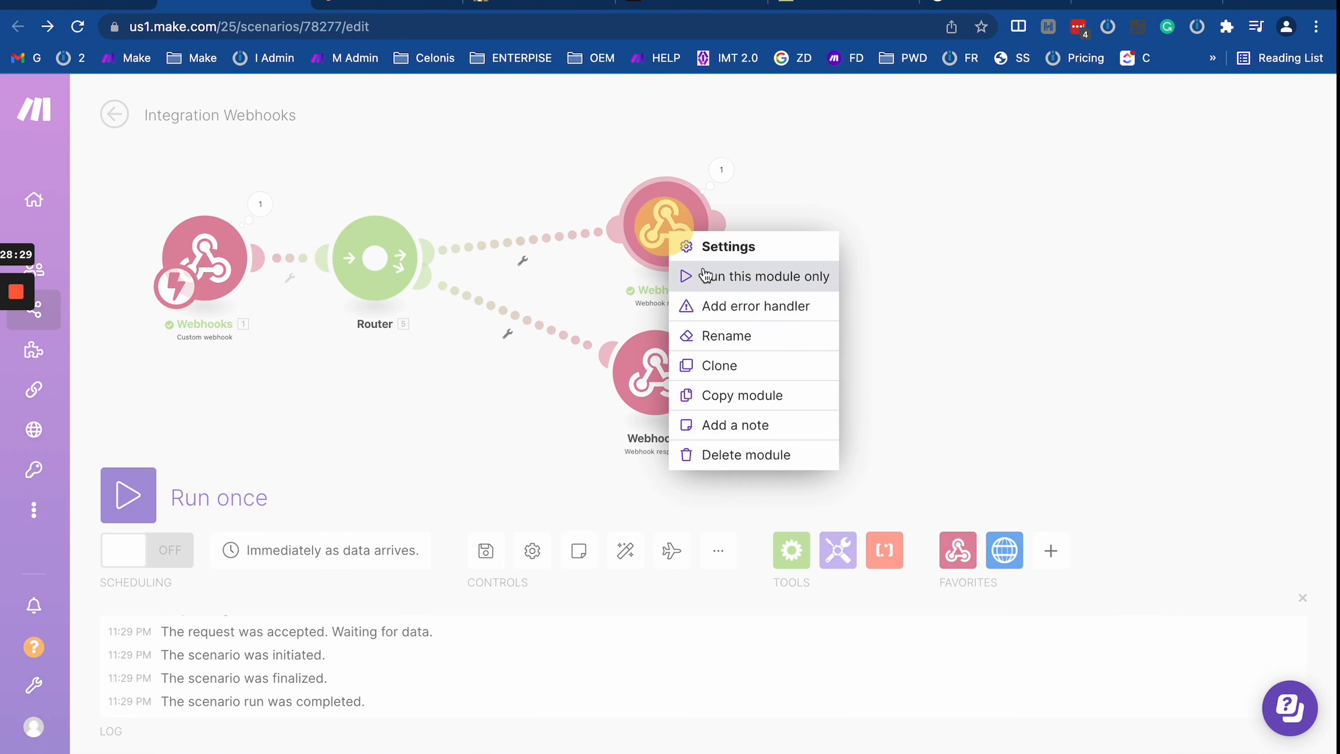
left_click(726, 367)
right_click(667, 396)
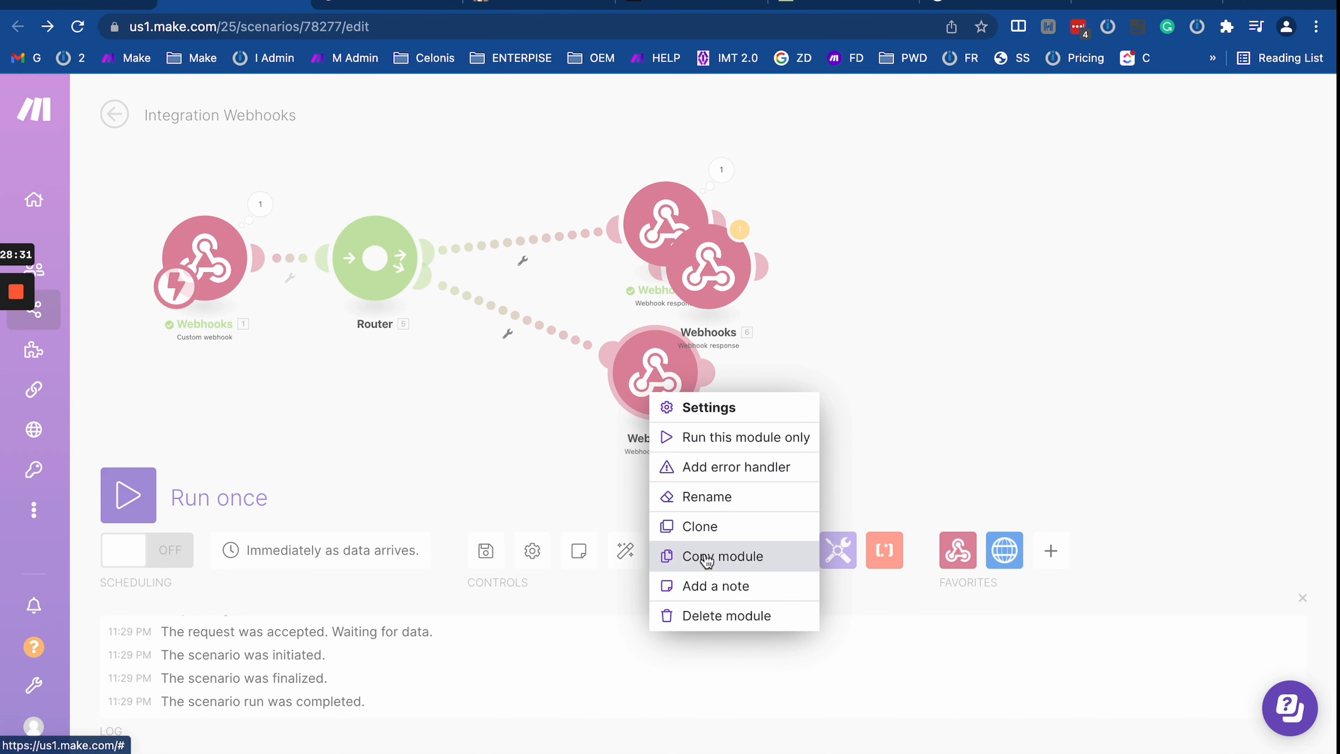
left_click(717, 615)
mouse_move(649, 267)
left_mouse_down()
mouse_move(598, 362)
mouse_move(422, 269)
left_mouse_up()
Step: Clear the cloned response's Body HTML and remove its content-type header
left_click(656, 365)
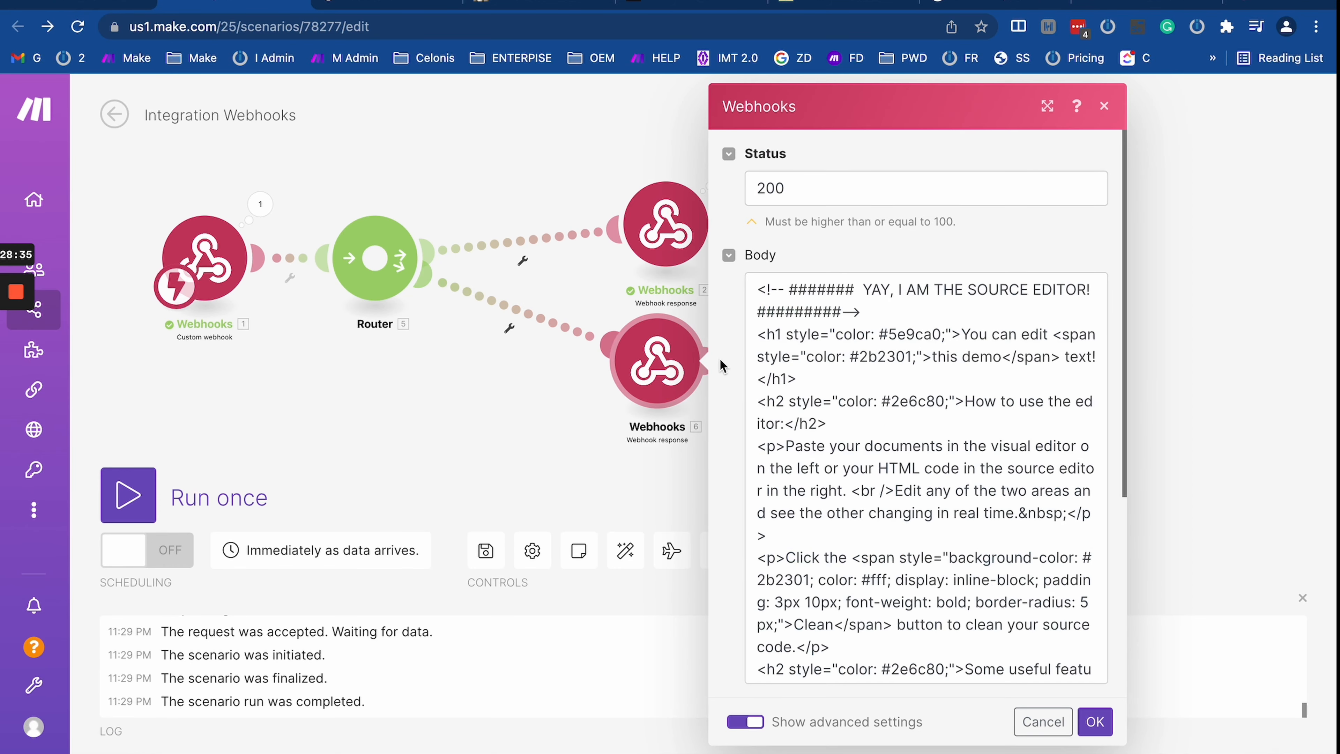
left_click(835, 381)
key("ctrl+a")
key("BackSpace")
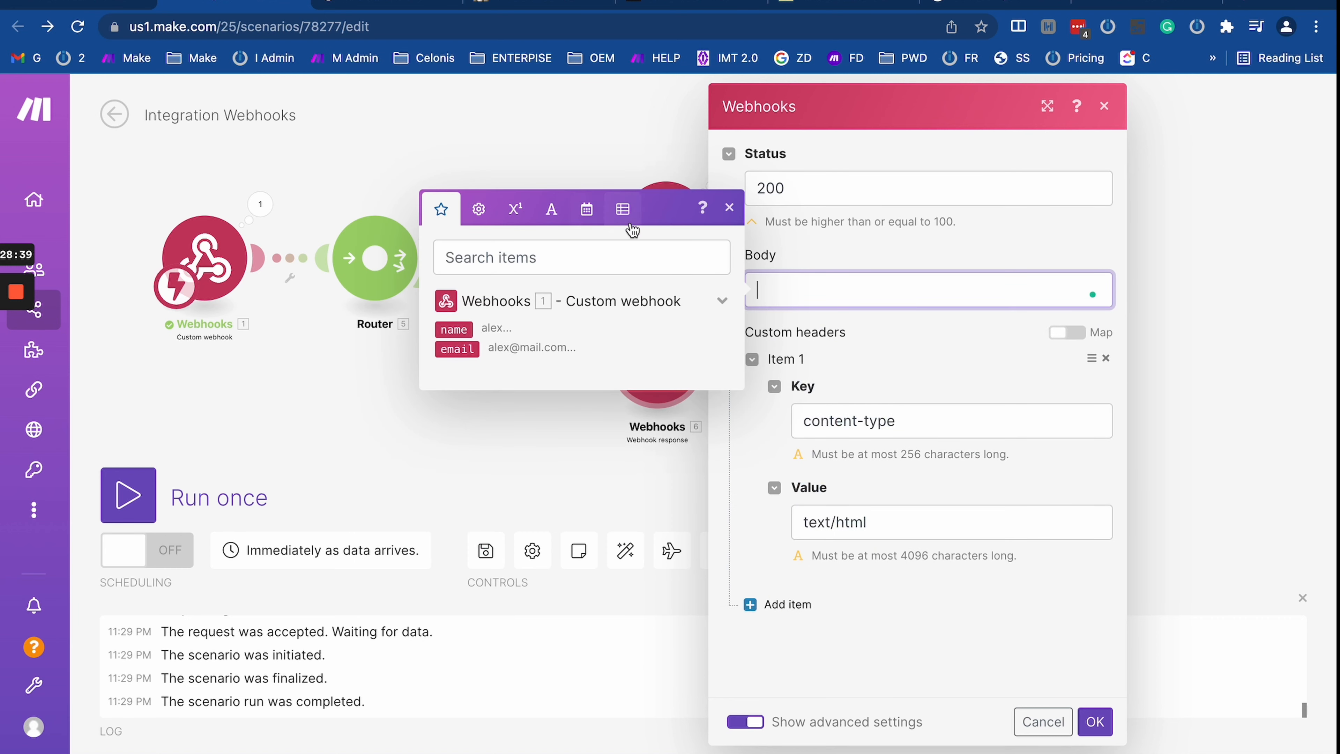
left_click(381, 6)
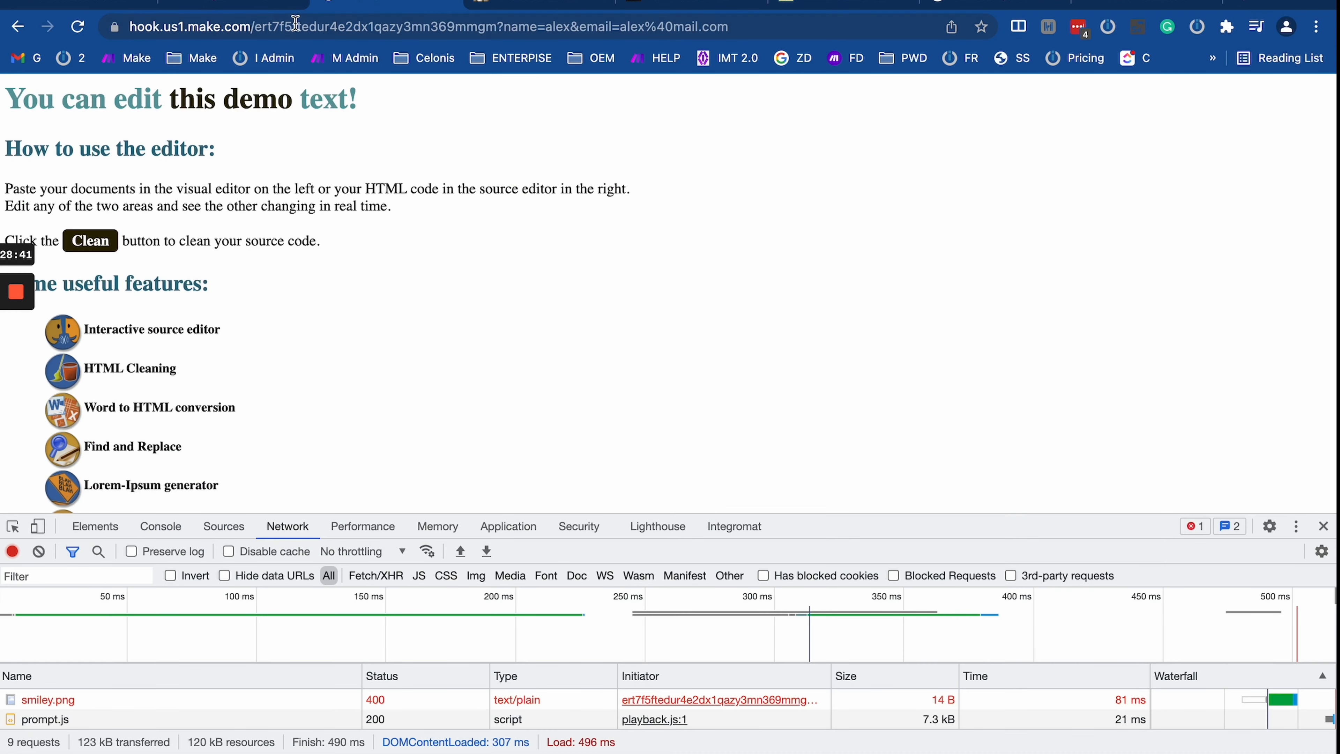
left_click(228, 4)
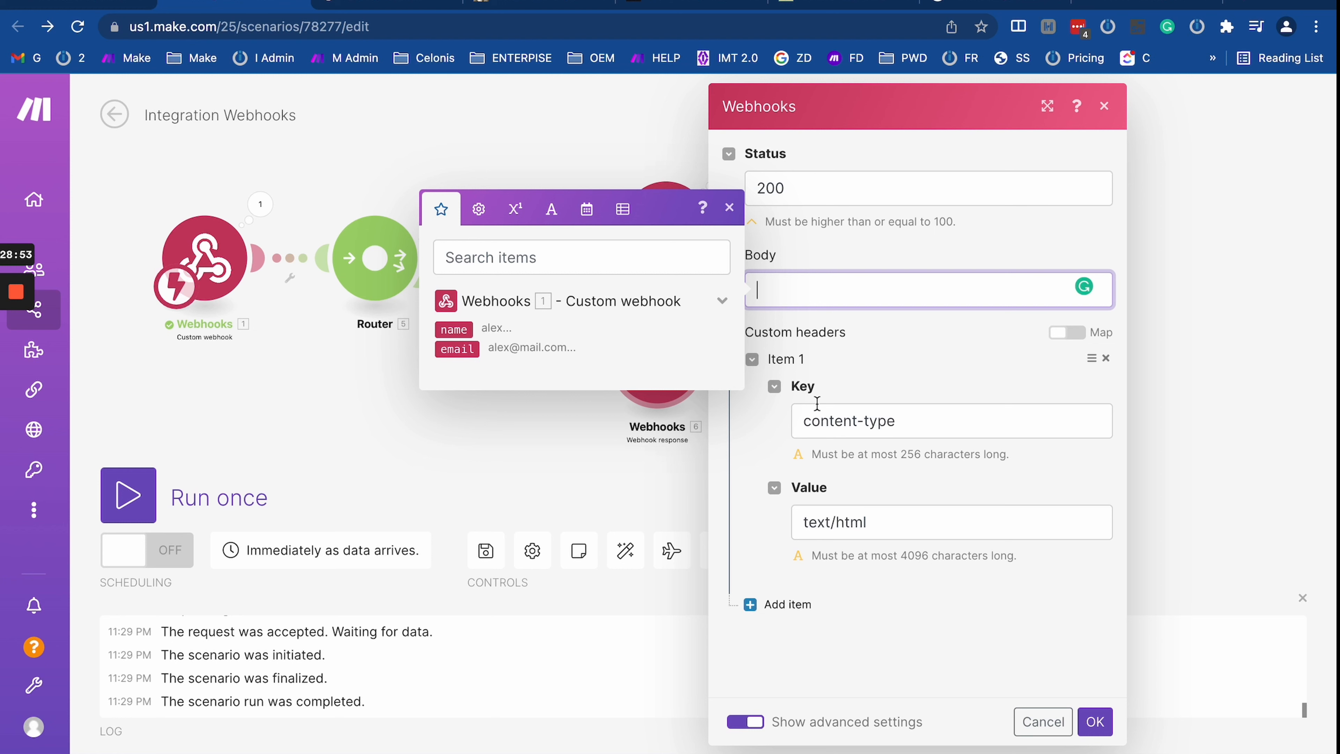
left_click(1106, 359)
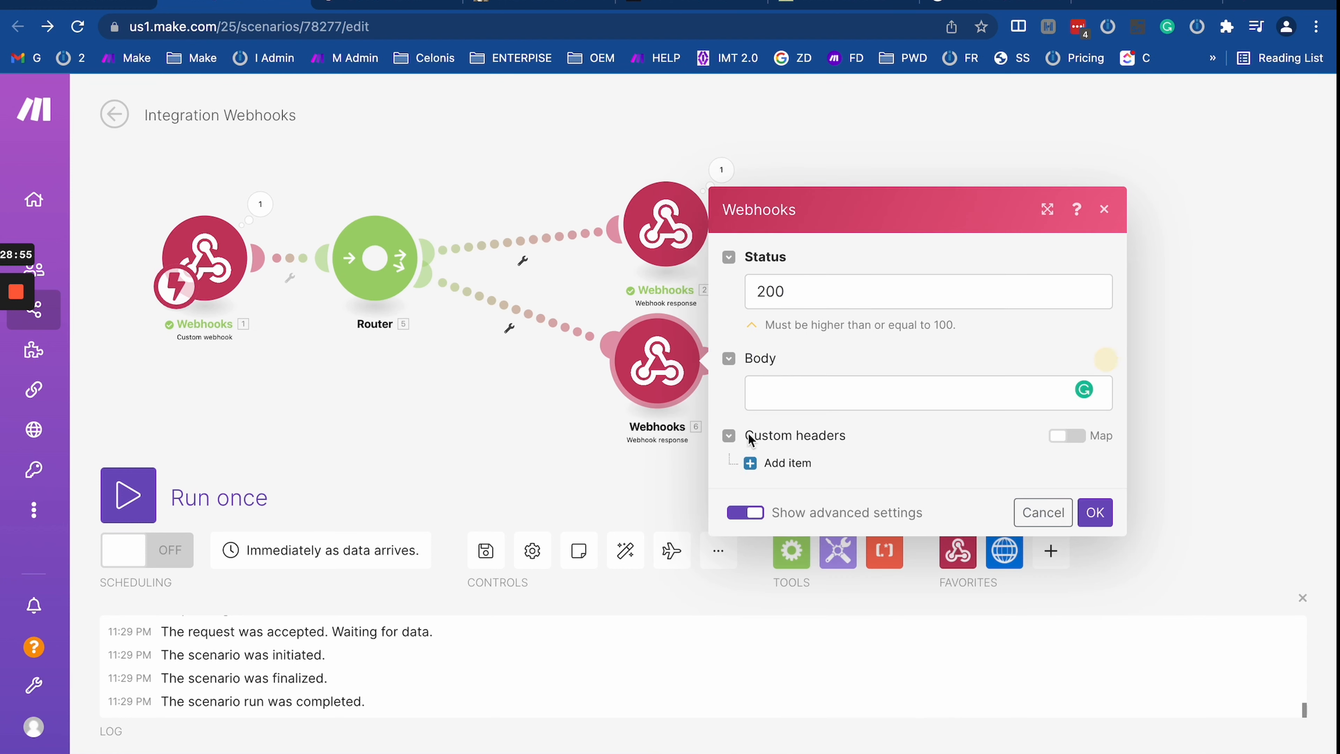
left_click(781, 464)
left_click(835, 417)
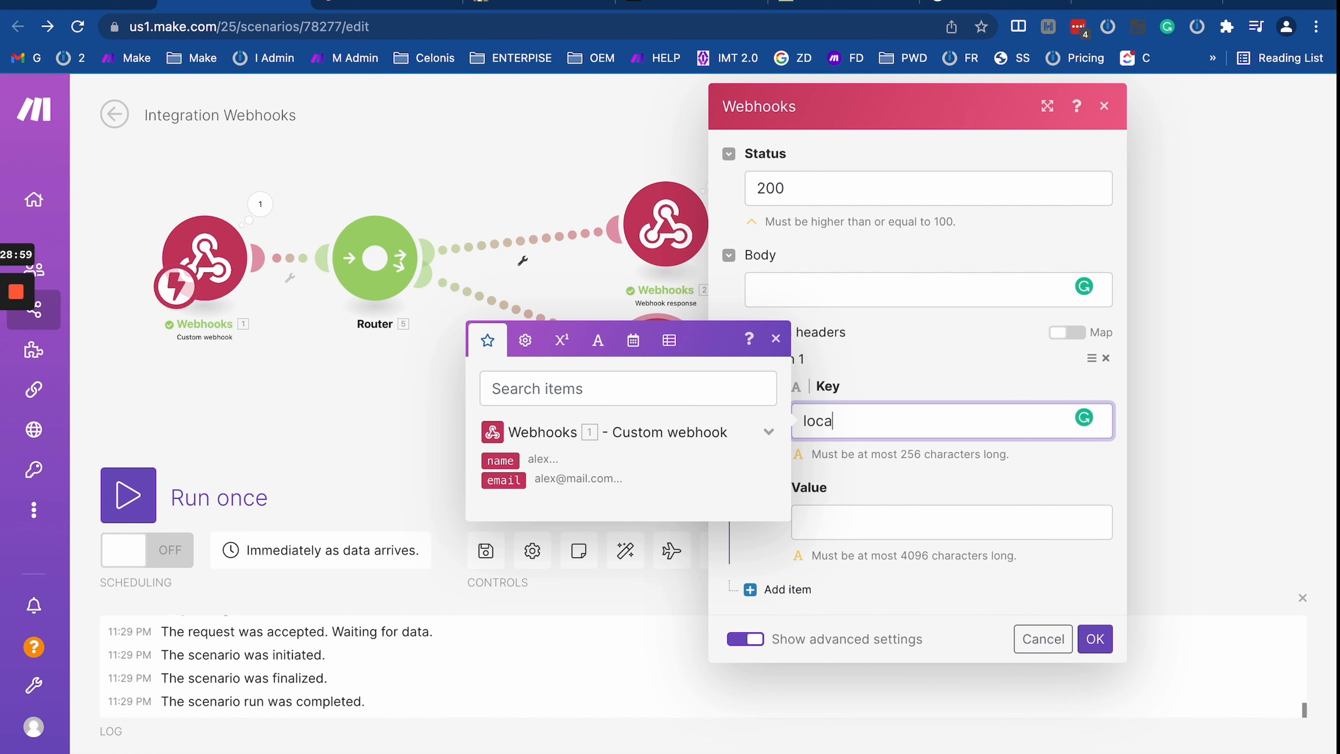
left_click(875, 524)
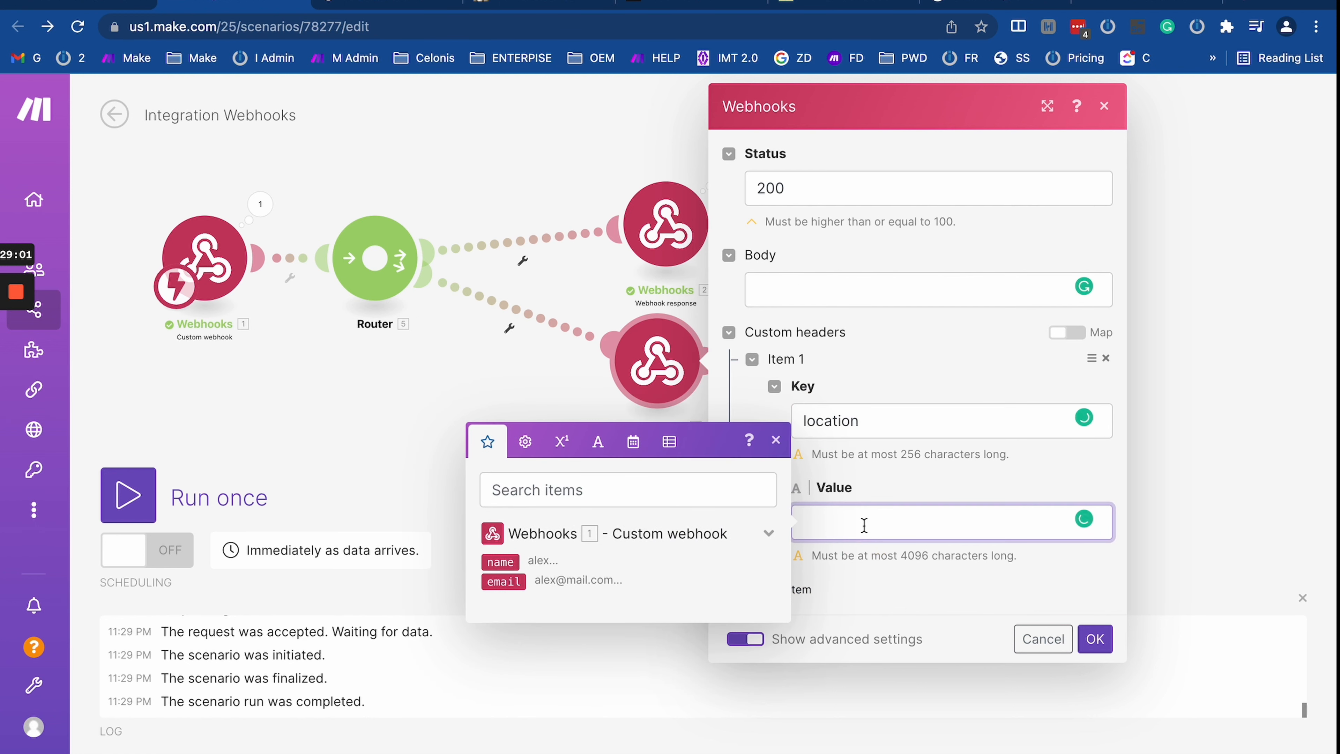
type("htpp")
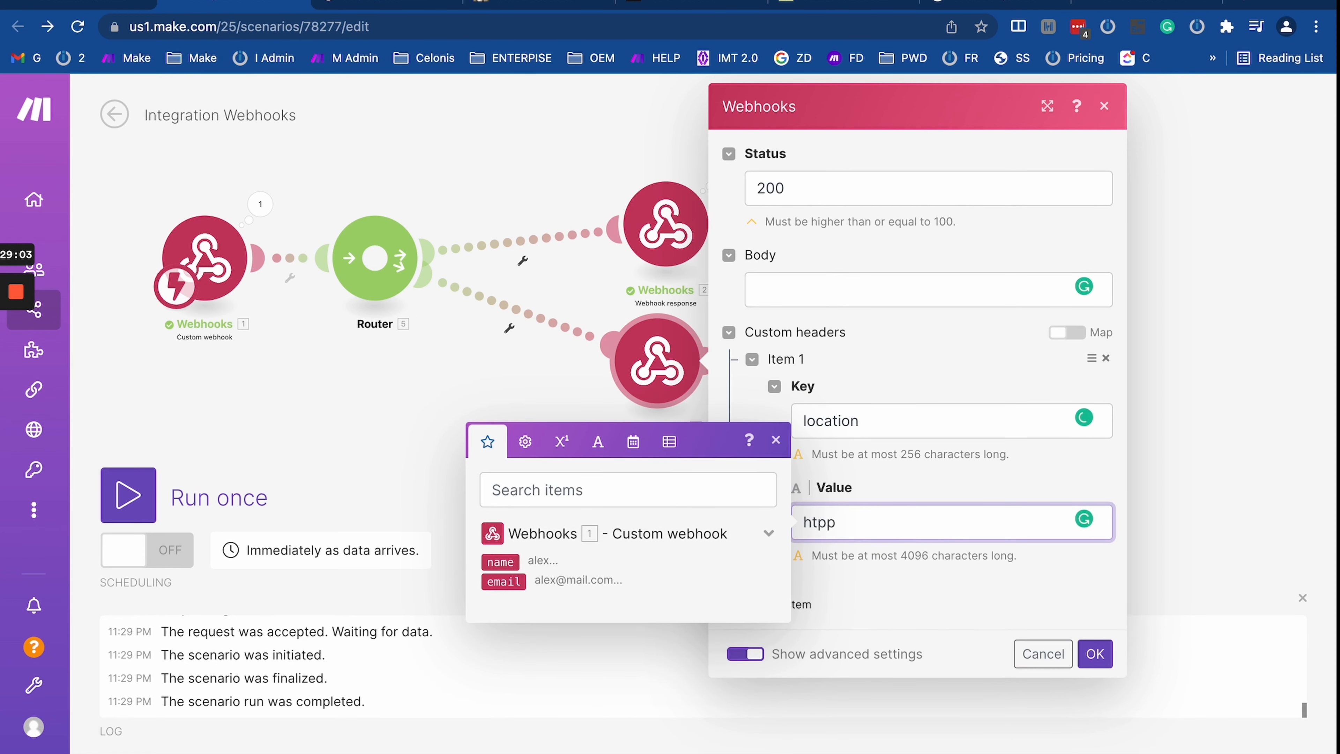
type("top")
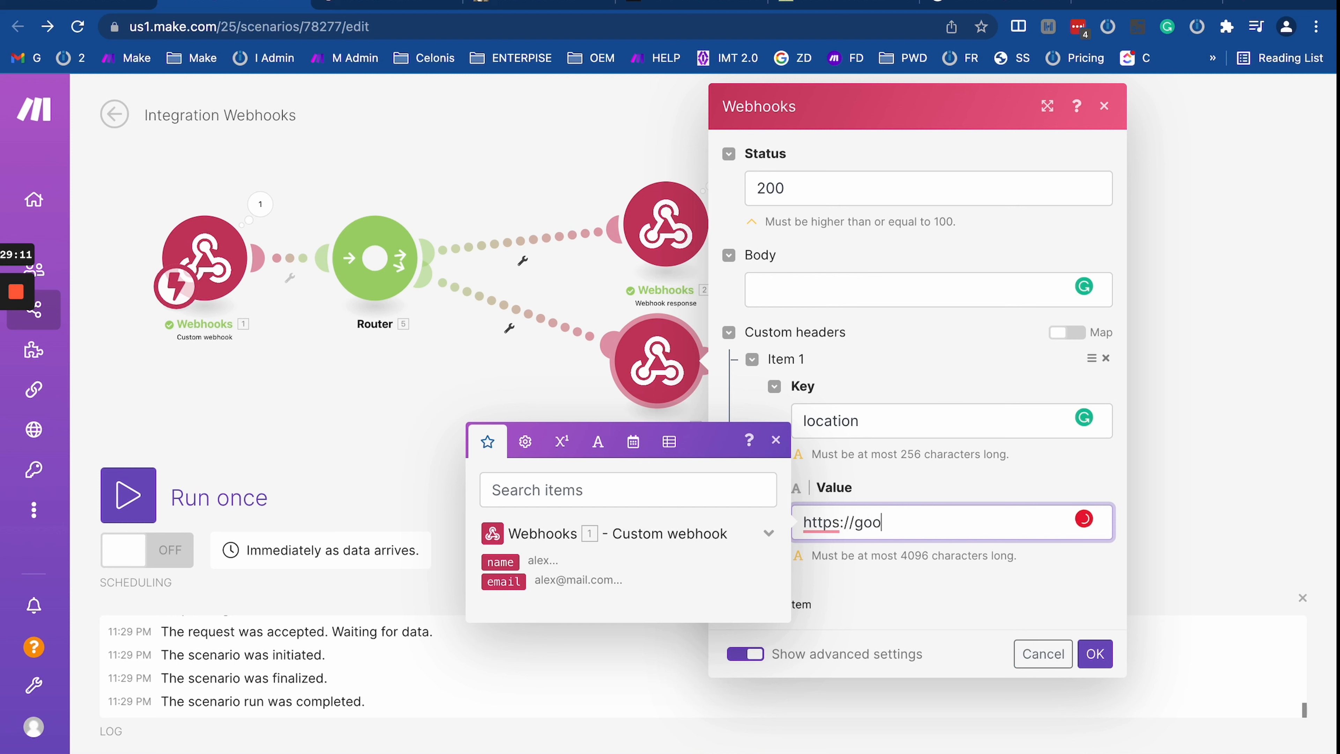
type("le.com")
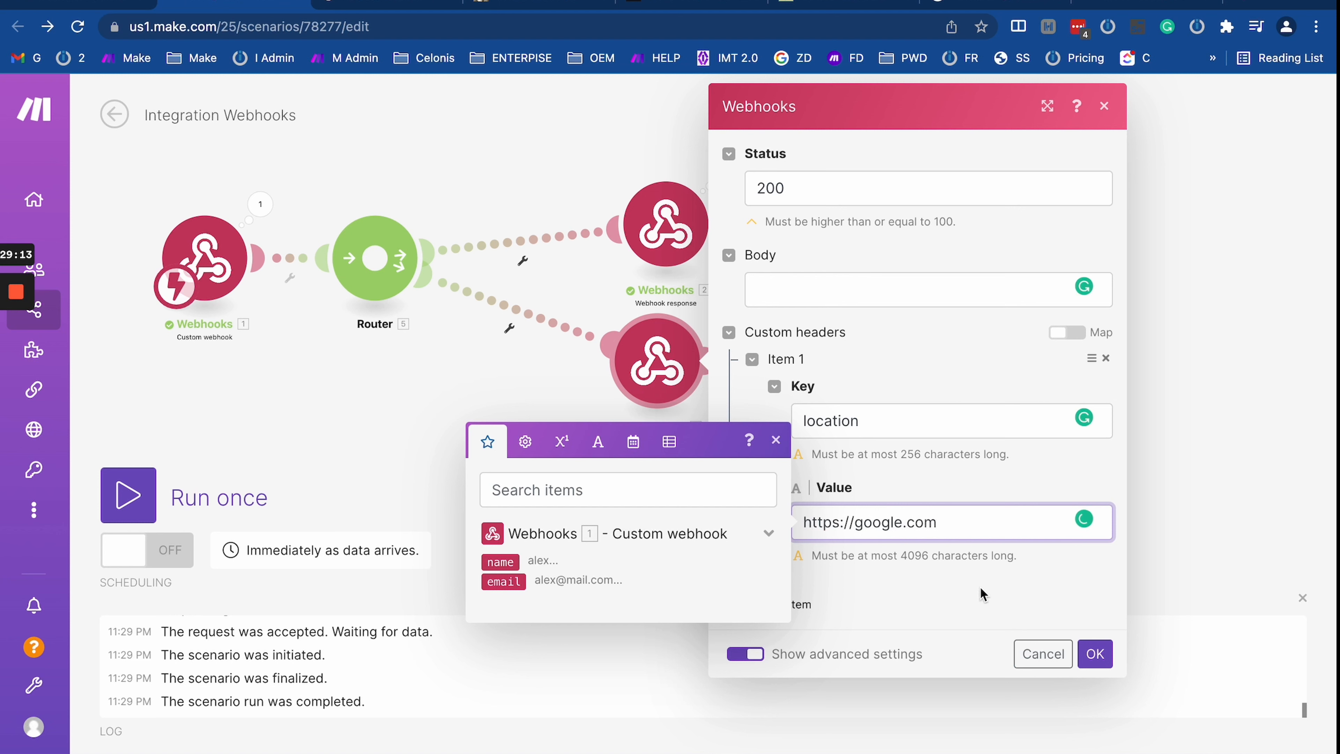
left_click(979, 587)
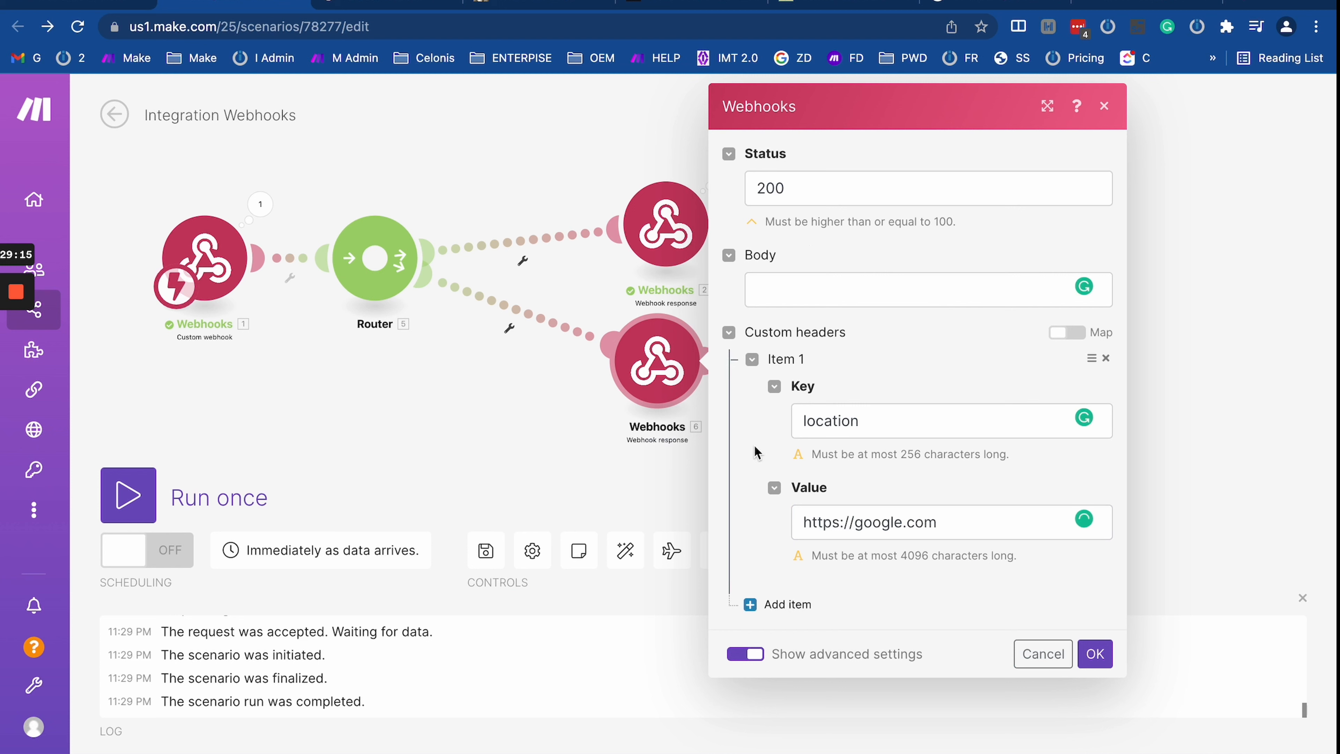
double_click(770, 188)
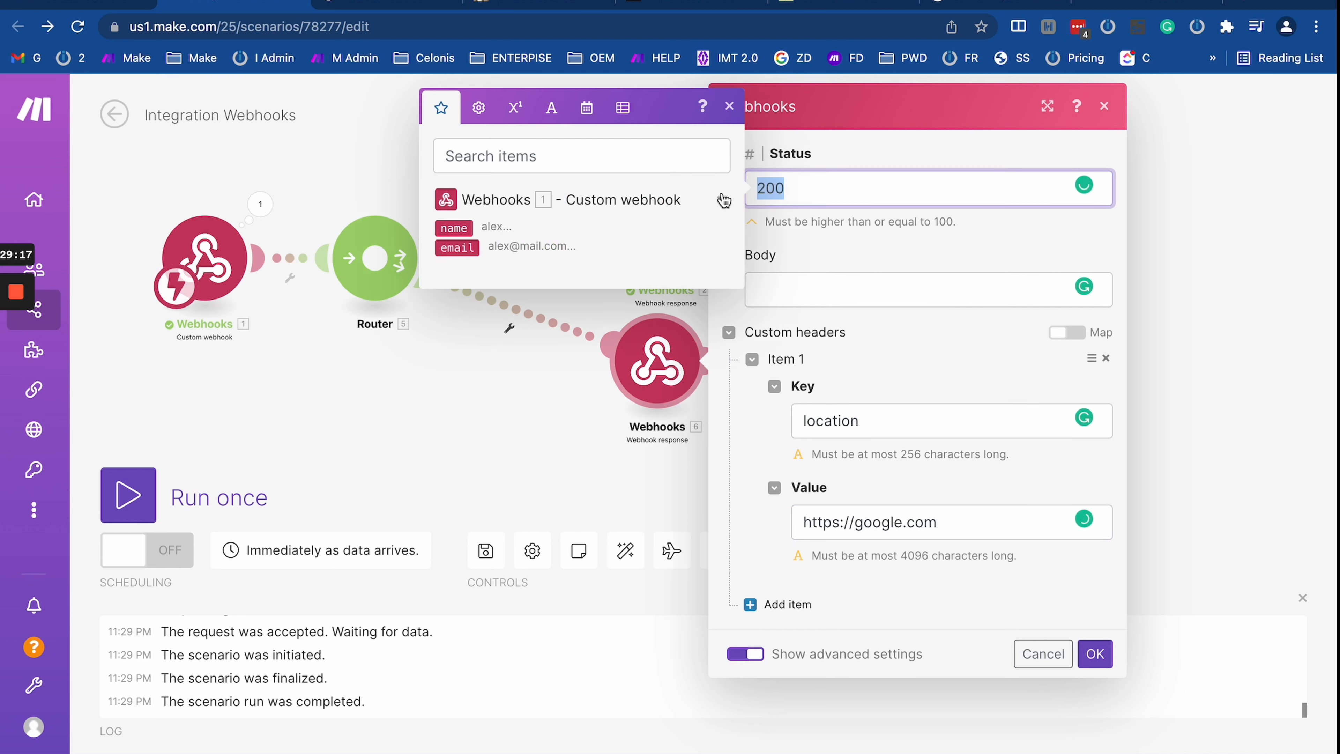
type("301")
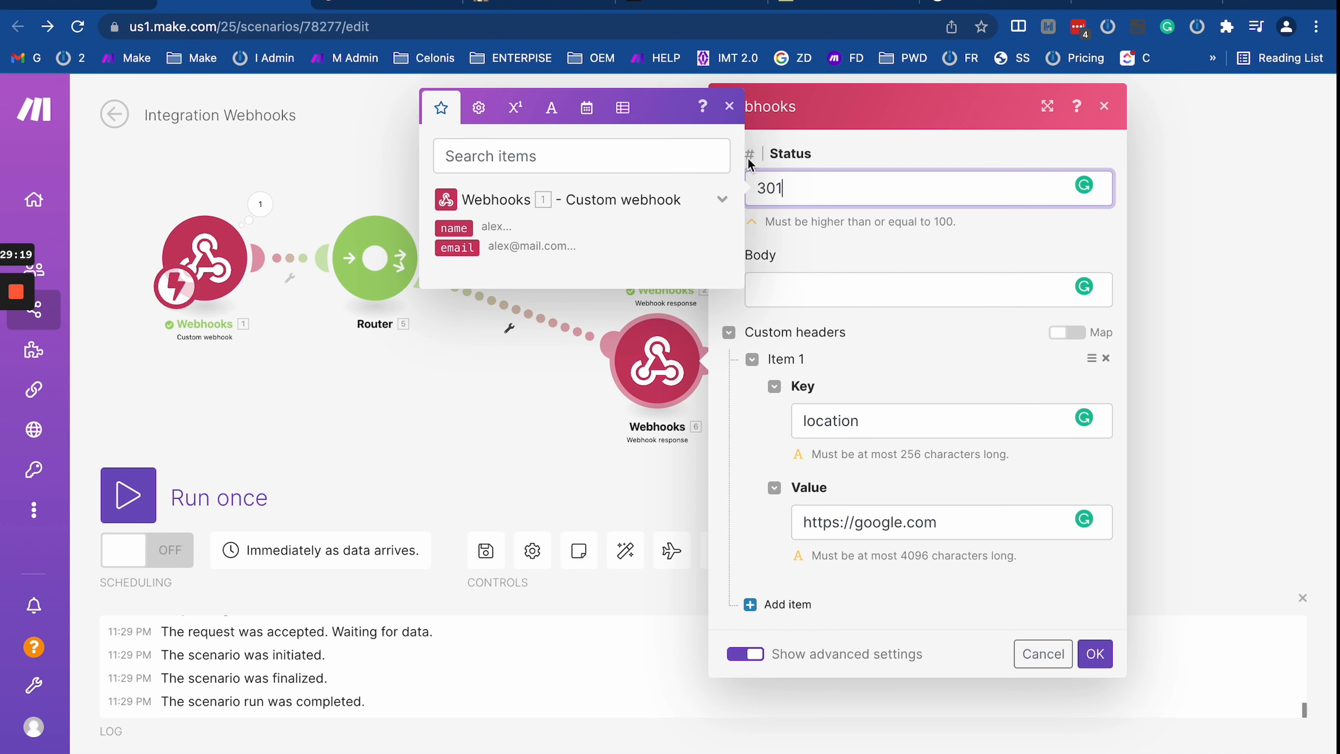
left_click(701, 5)
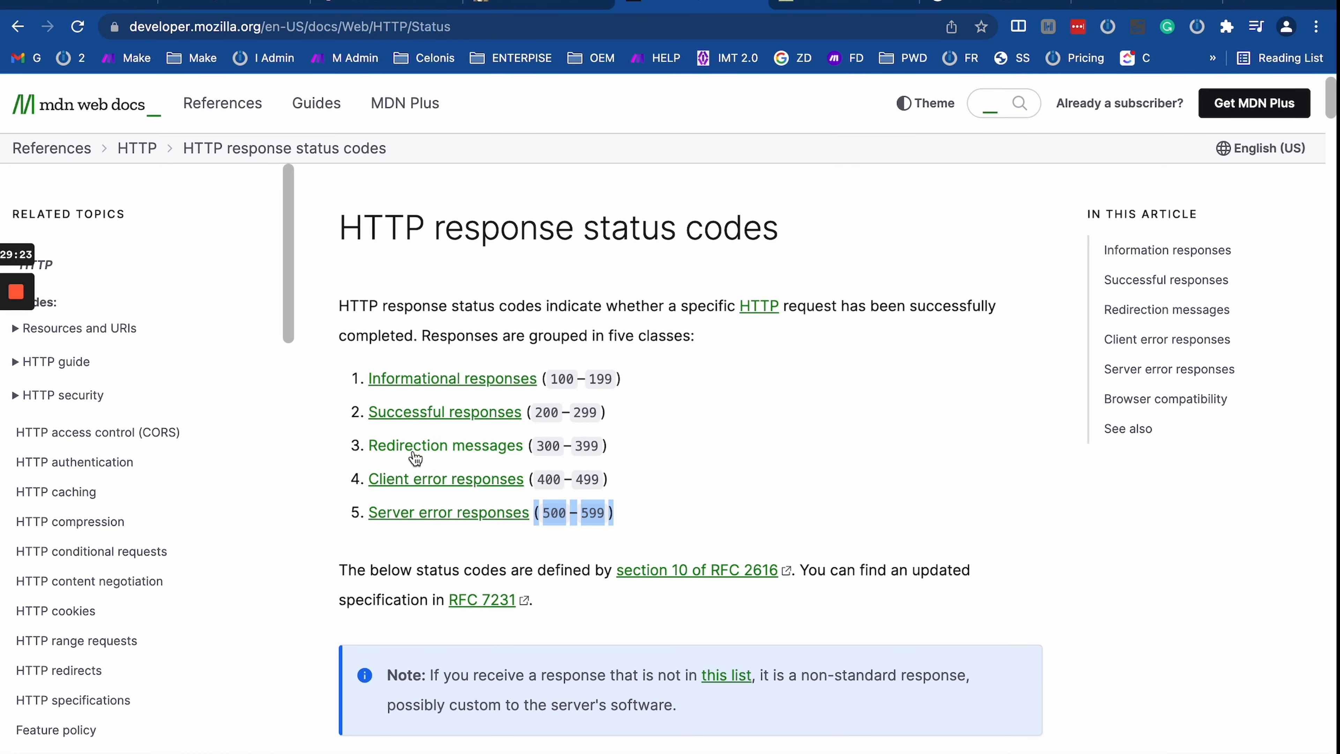
left_click(435, 450)
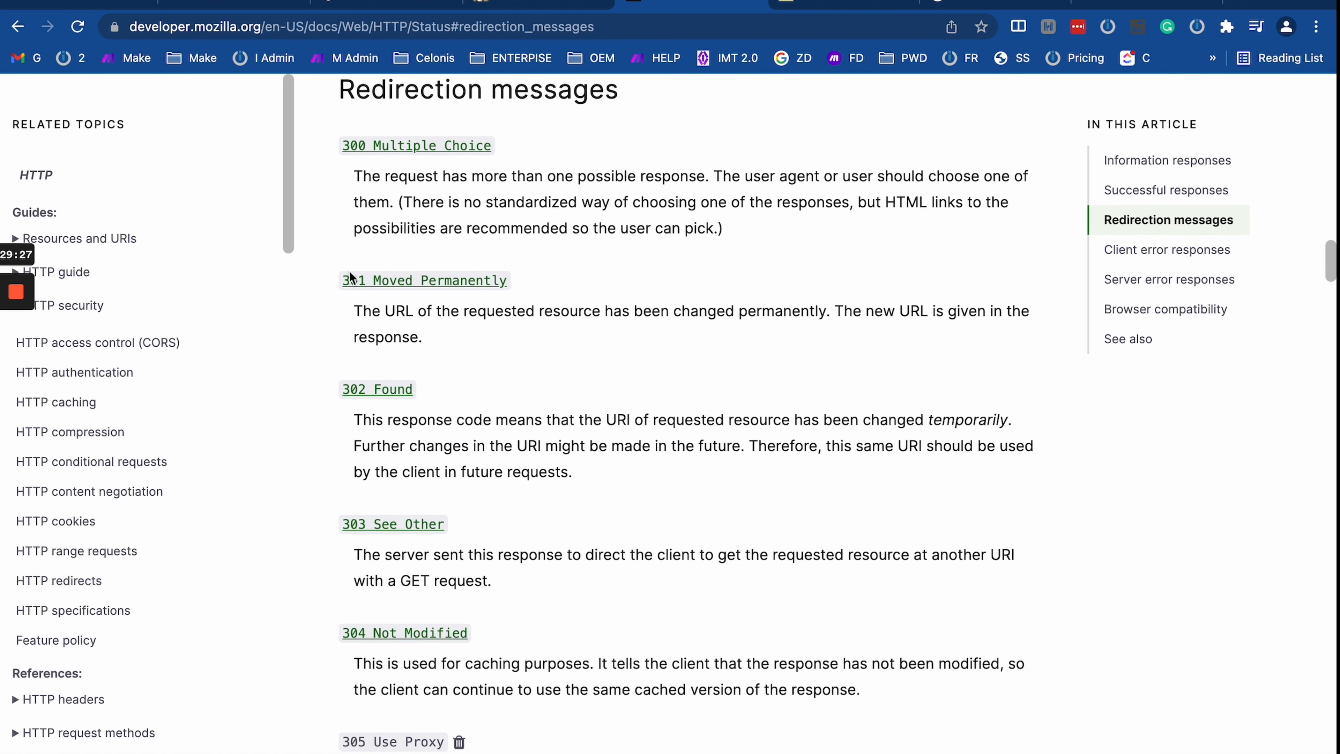
left_click_drag(351, 277, 569, 422)
left_click(464, 365)
left_click_drag(328, 388, 473, 423)
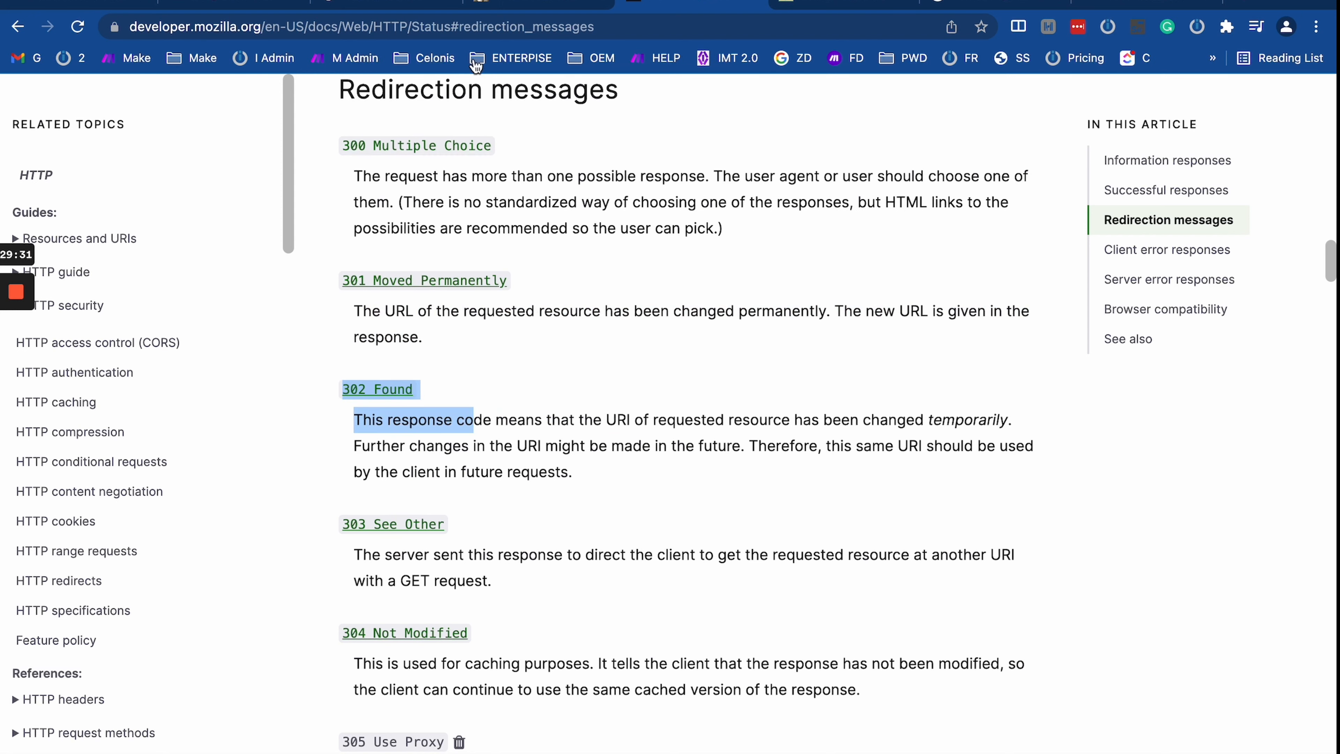
left_click(406, 5)
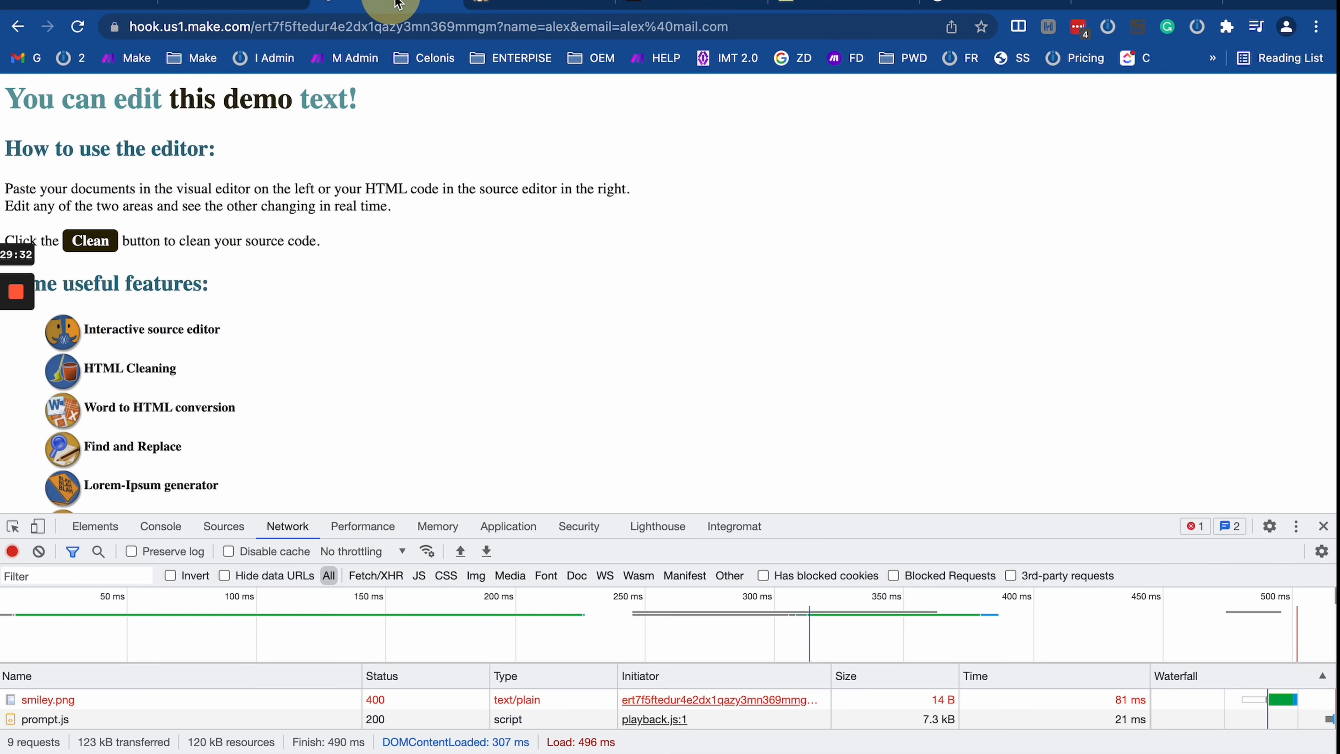
left_click(235, 5)
Step: Save the lower Webhook response with its 301 redirect status
left_click(864, 258)
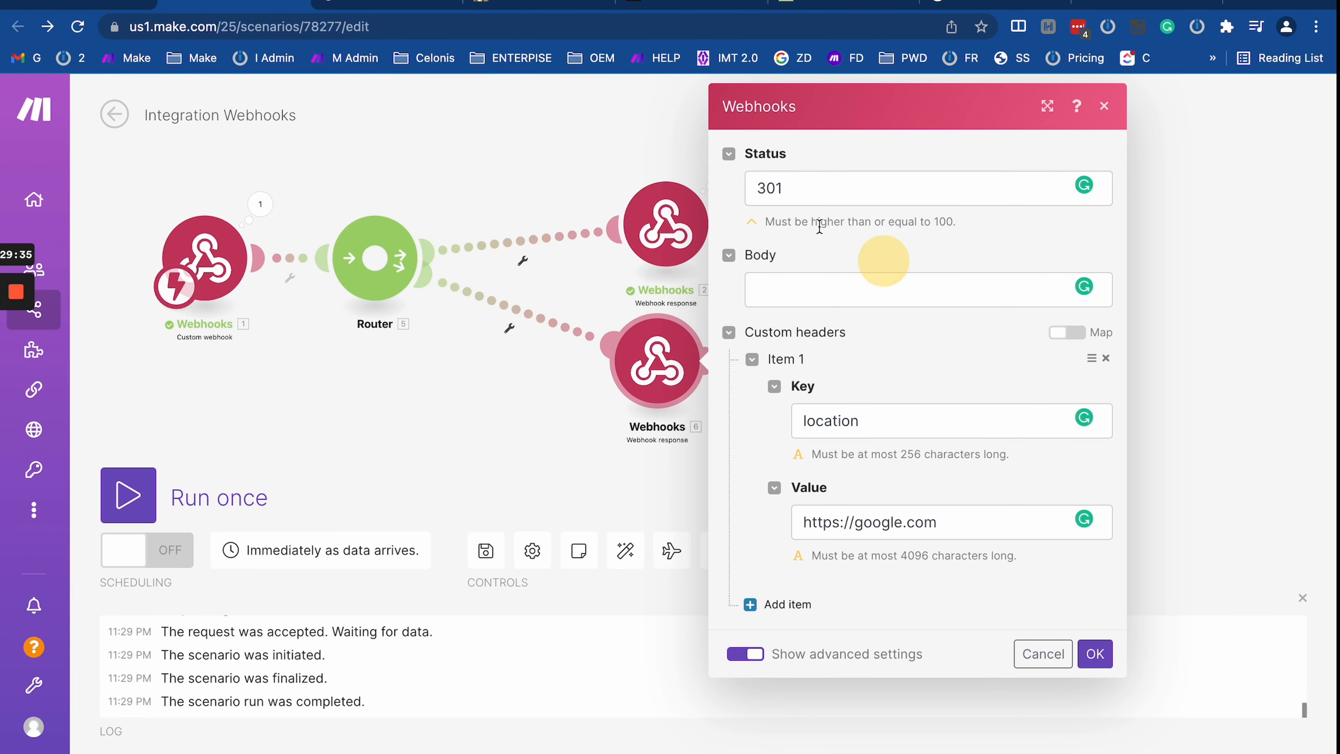
double_click(781, 198)
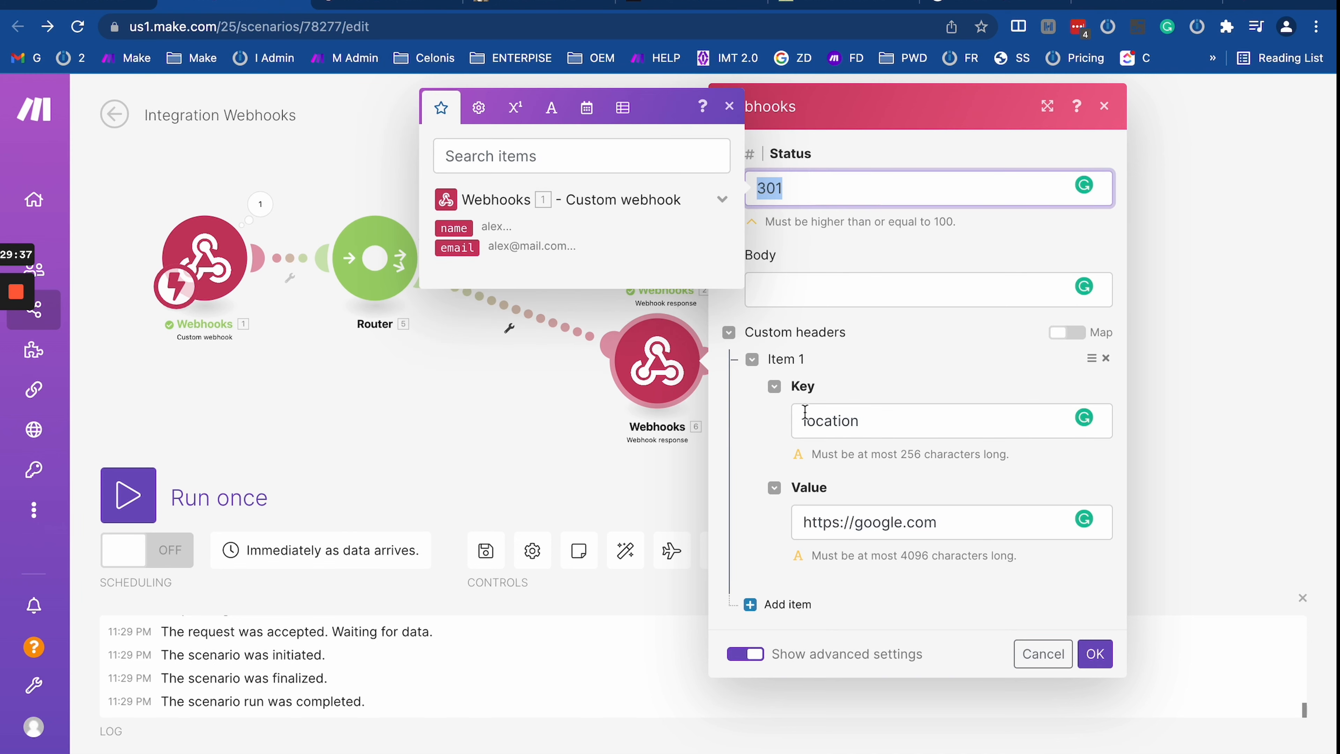
left_click(1095, 653)
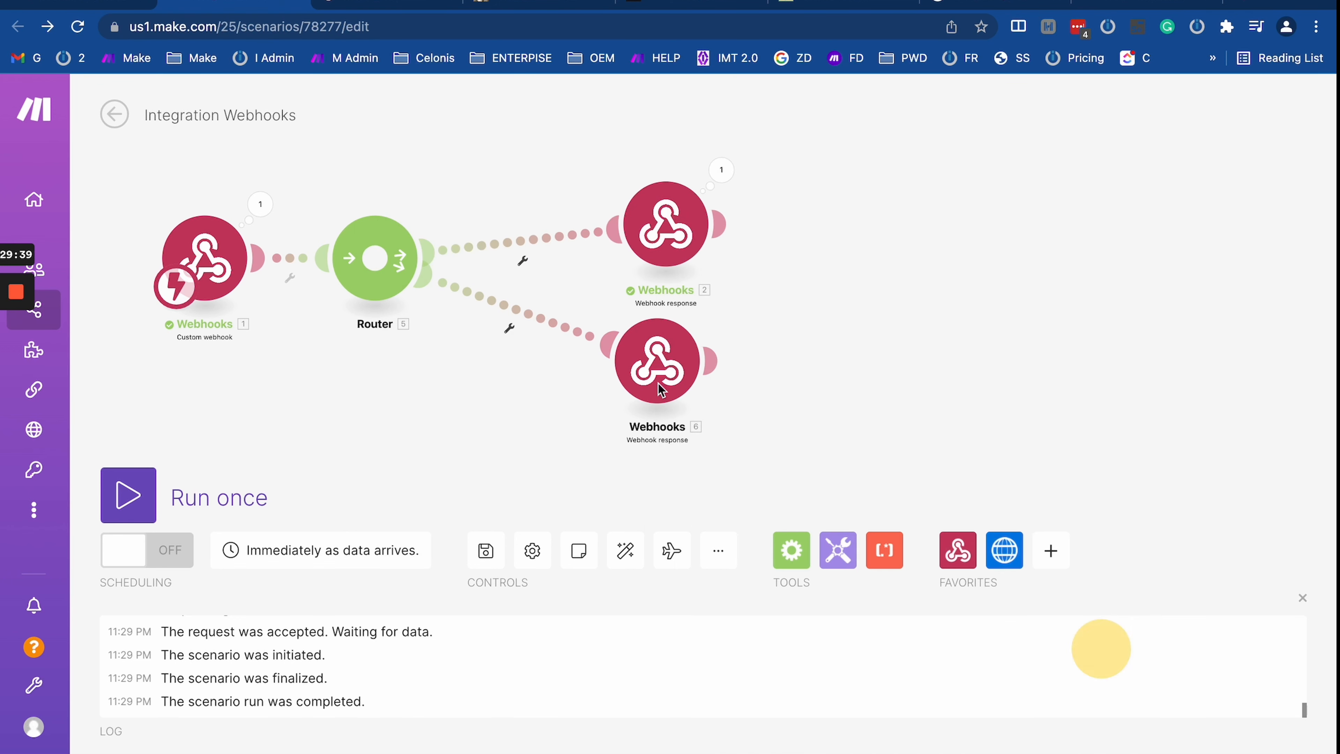
Step: Review the trigger's received name value and the webhook's demo page
left_click(260, 206)
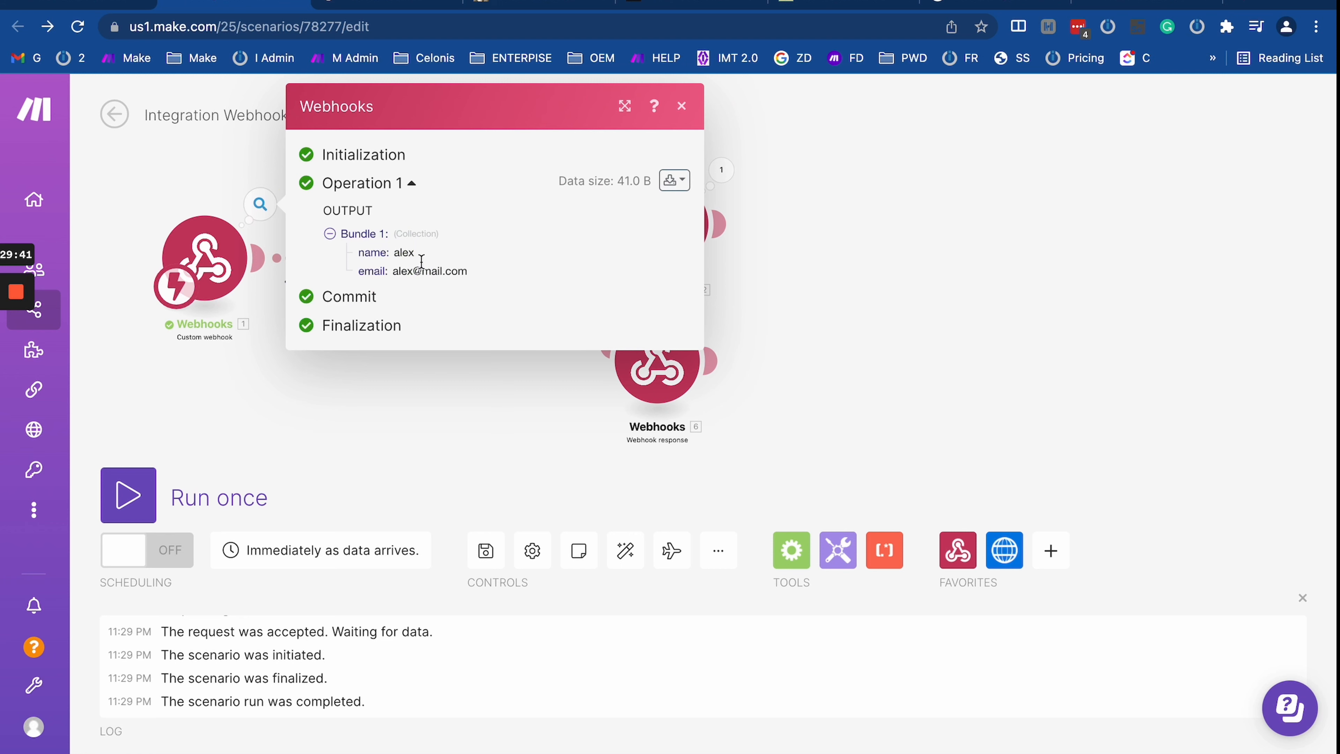
double_click(404, 253)
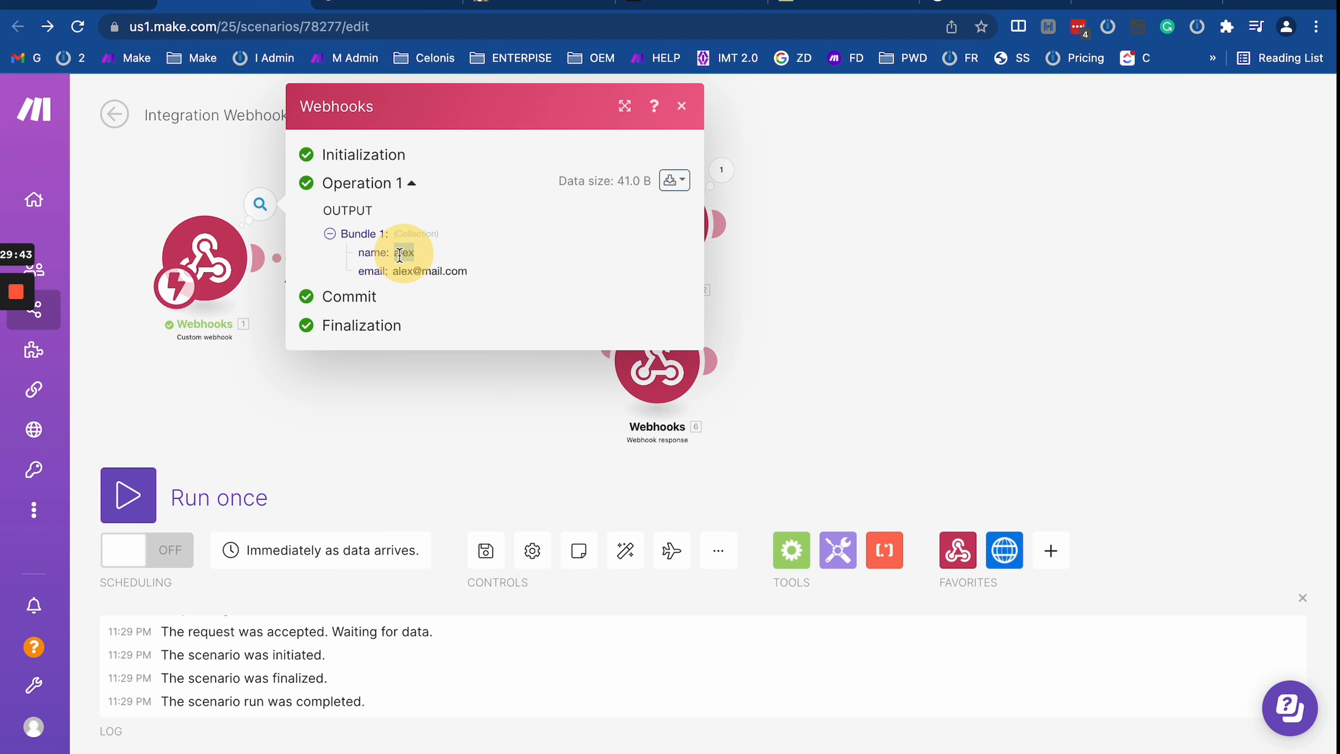
left_click(452, 397)
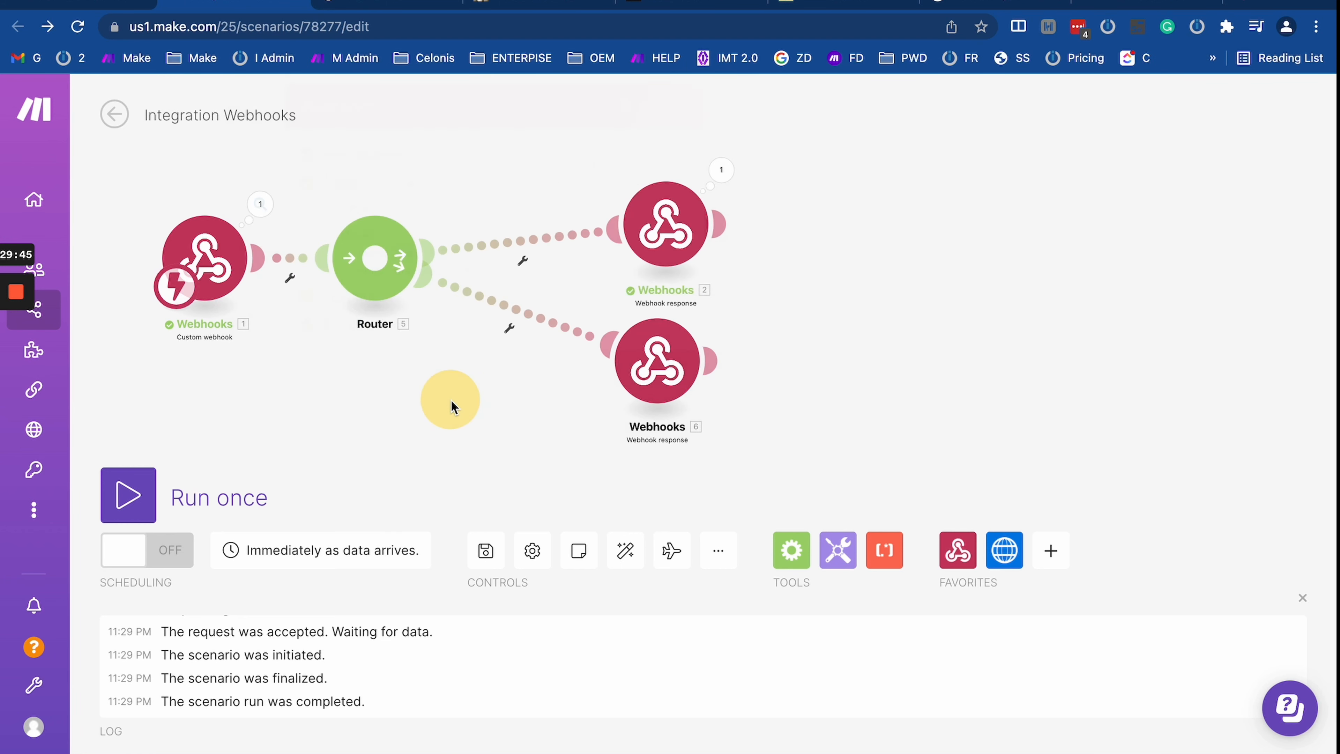
left_click(376, 4)
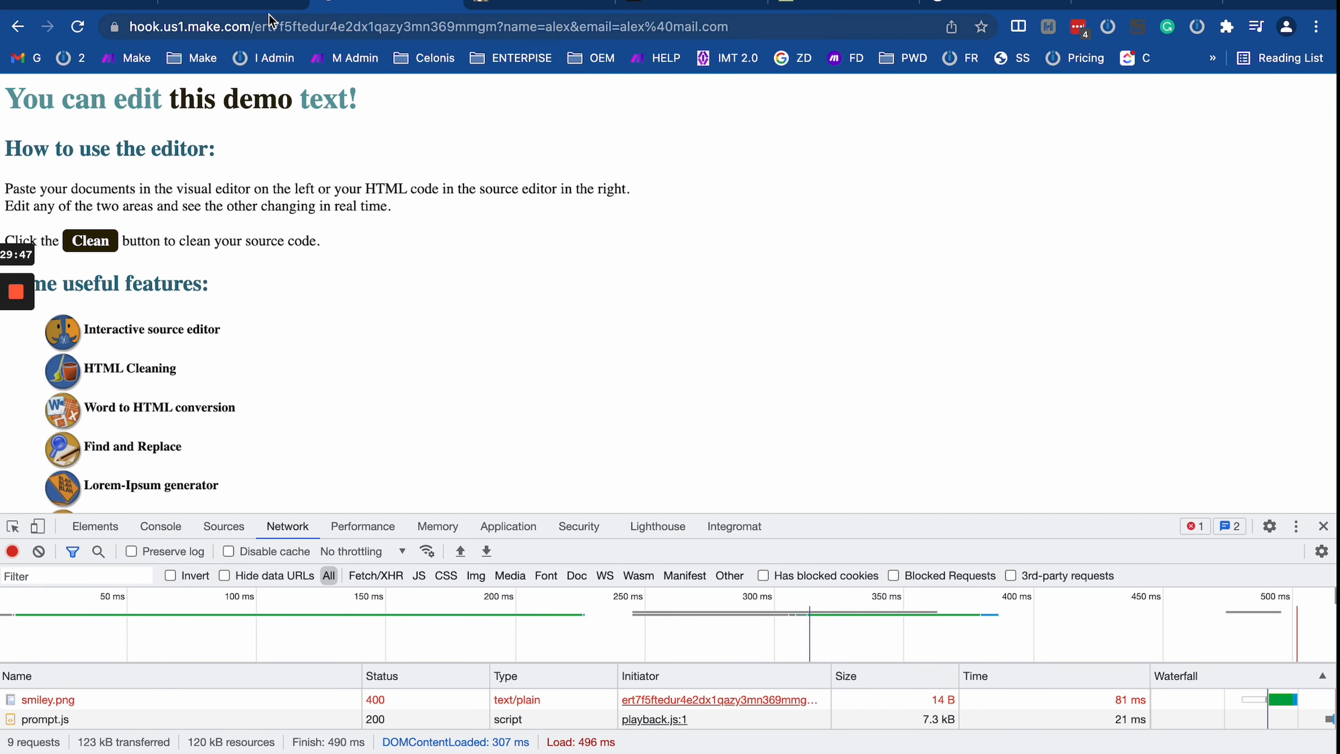
left_click(254, 5)
left_click(257, 205)
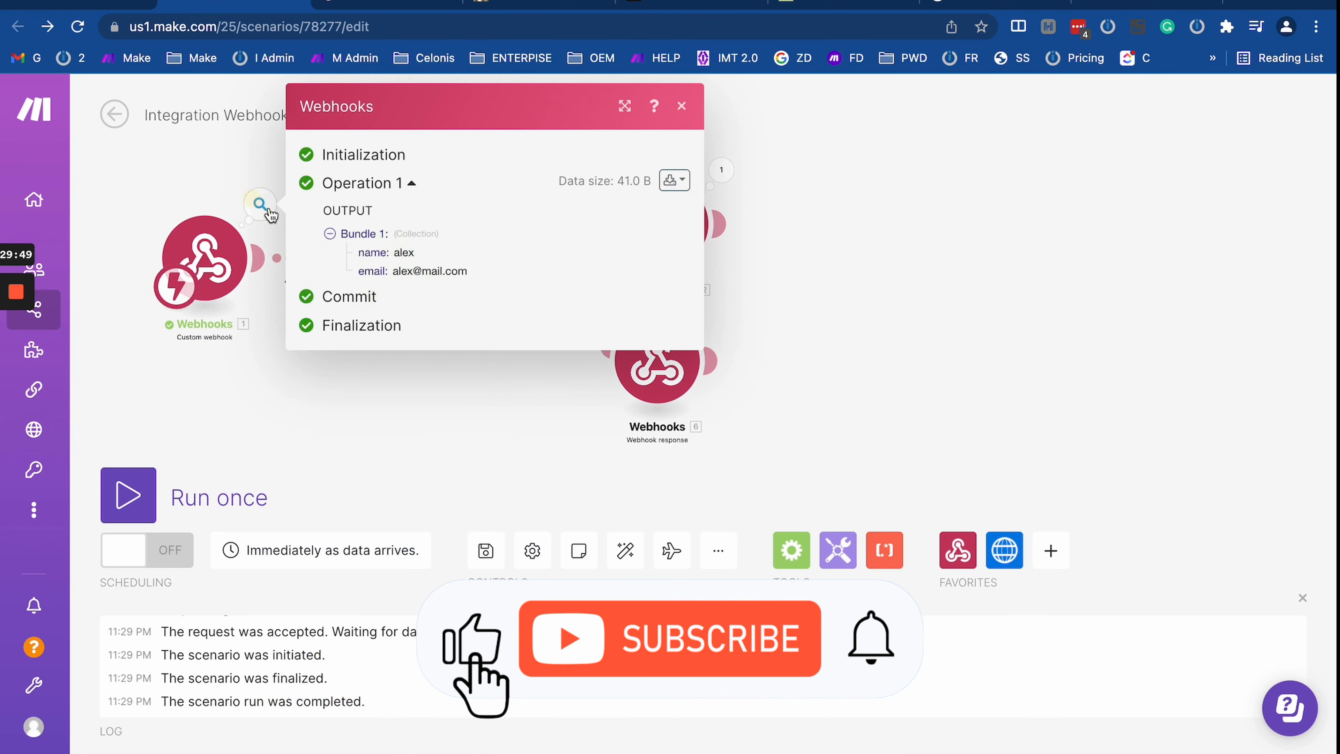
left_click(422, 399)
Step: Open the upper route's filter and map the trigger's '1. name' field as the first operand
left_click(517, 236)
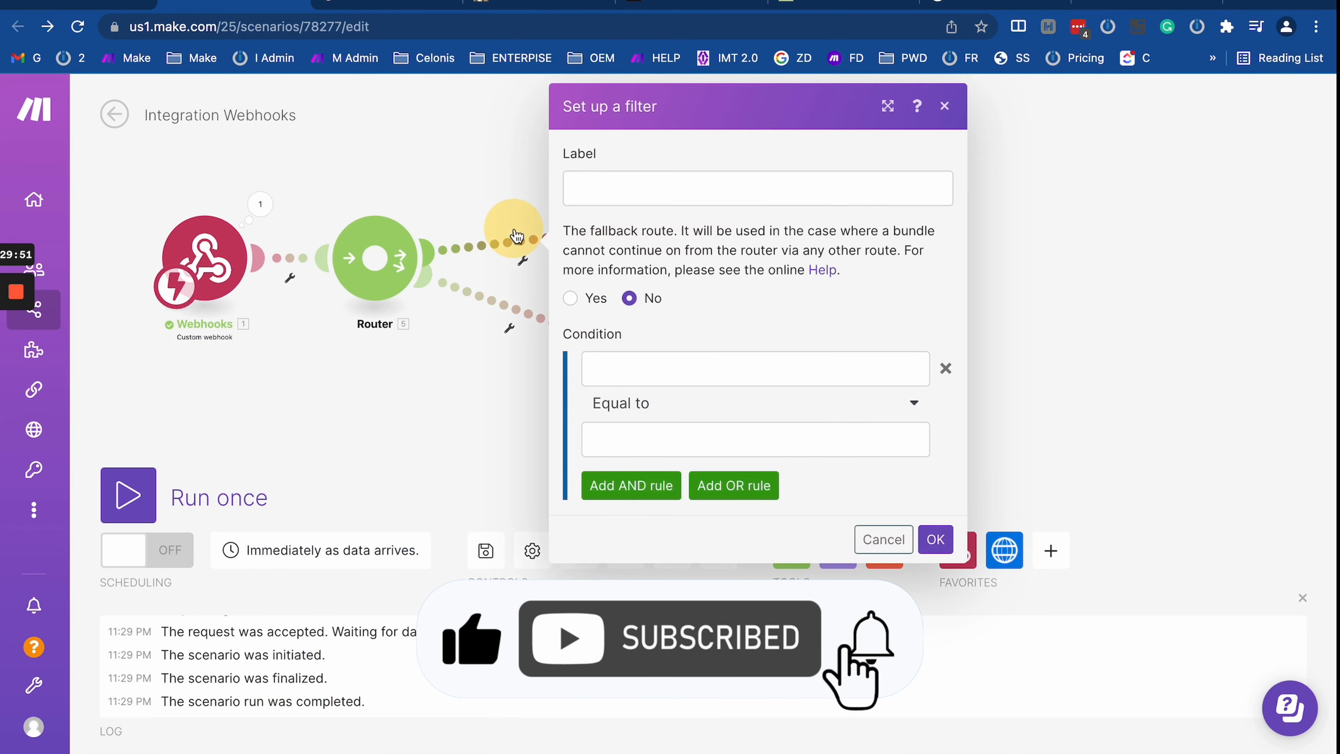
left_click(637, 369)
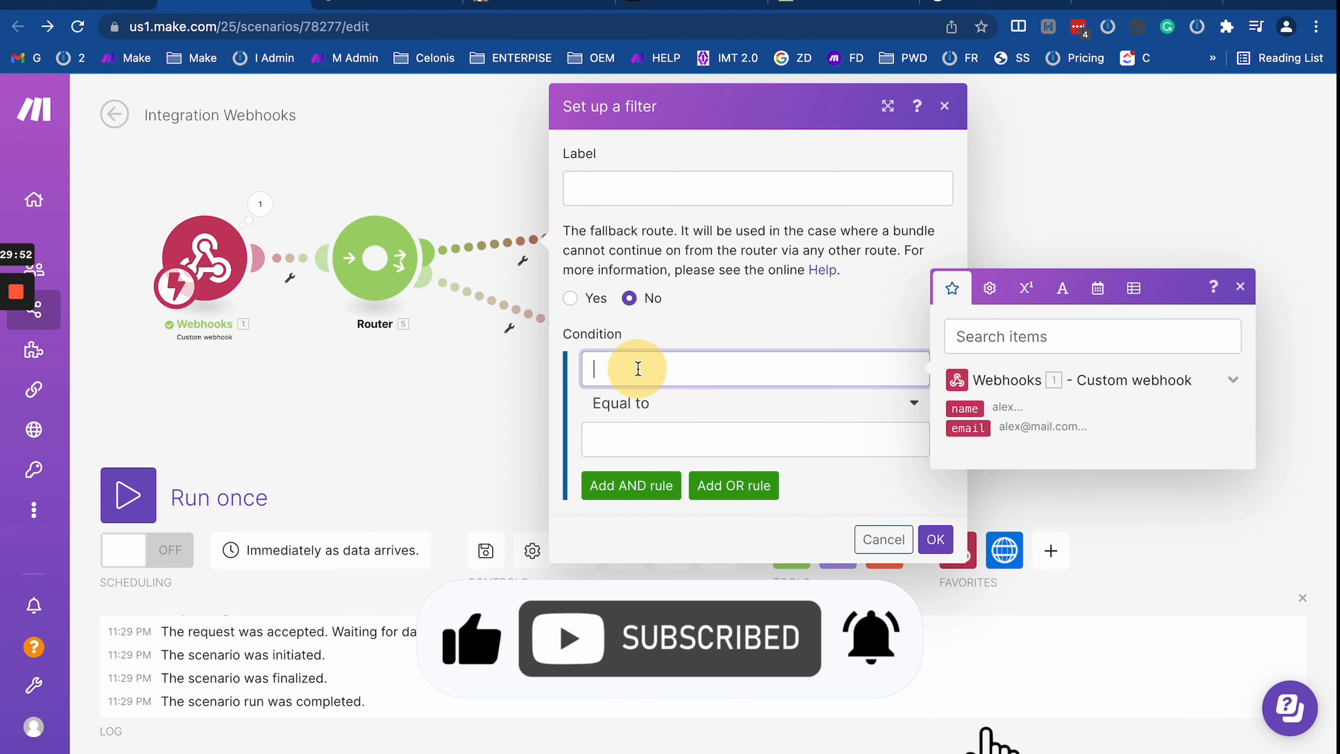
left_click(963, 408)
left_click(646, 445)
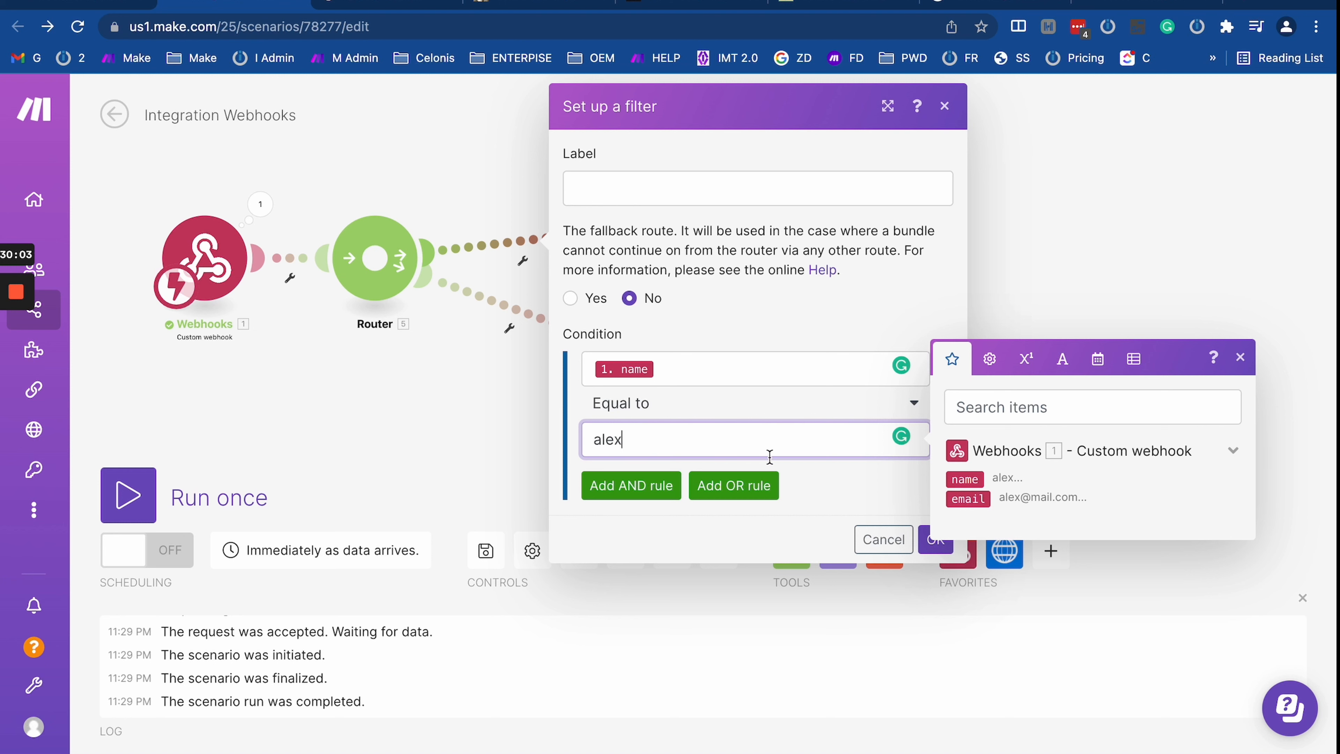
Step: Confirm the top route's name equal to alex filter and mark the lower route as fallback
left_click(853, 502)
left_click(935, 539)
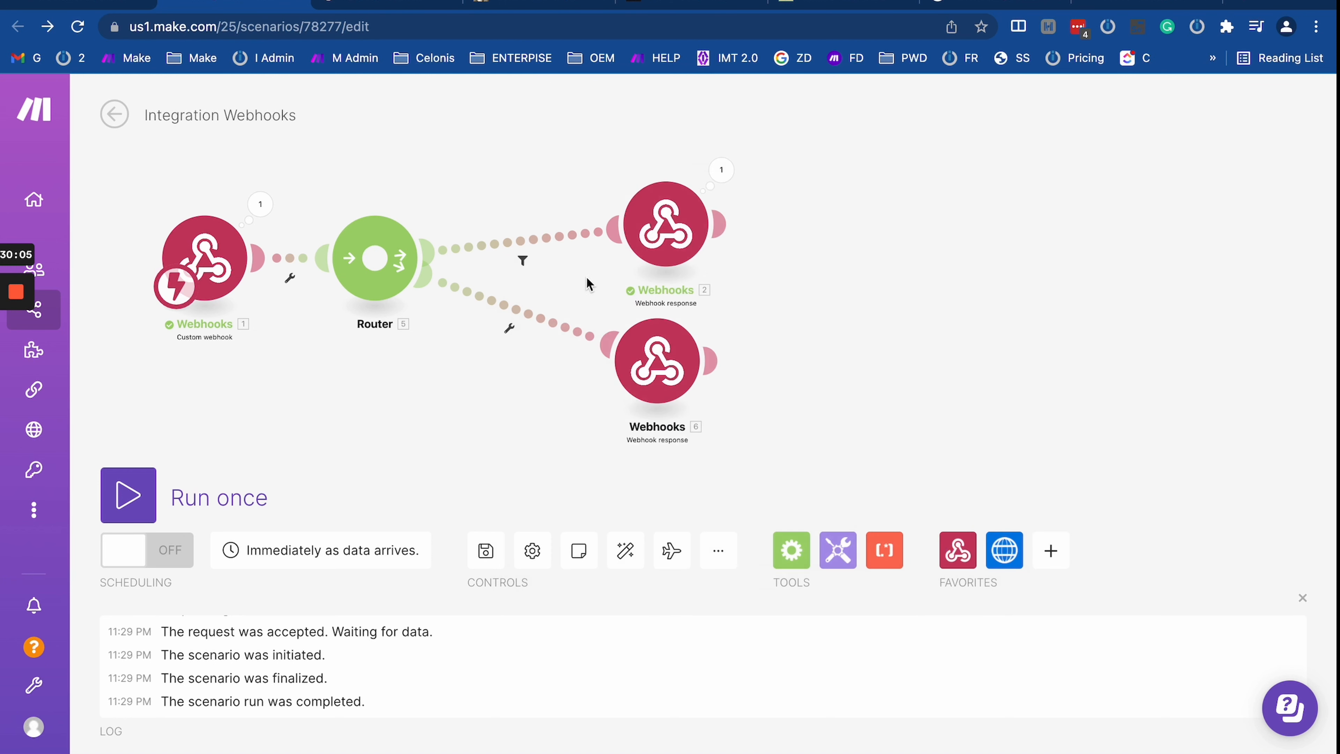
left_click(534, 320)
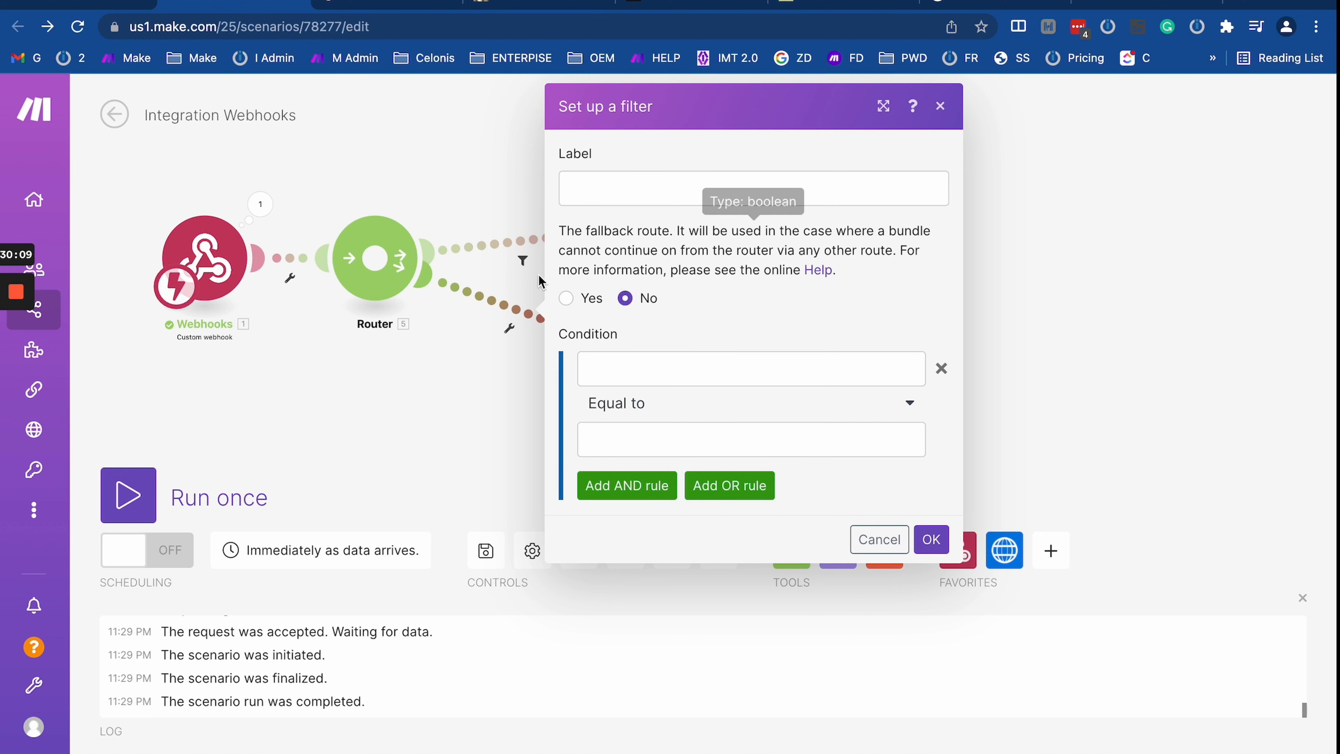
left_click(566, 297)
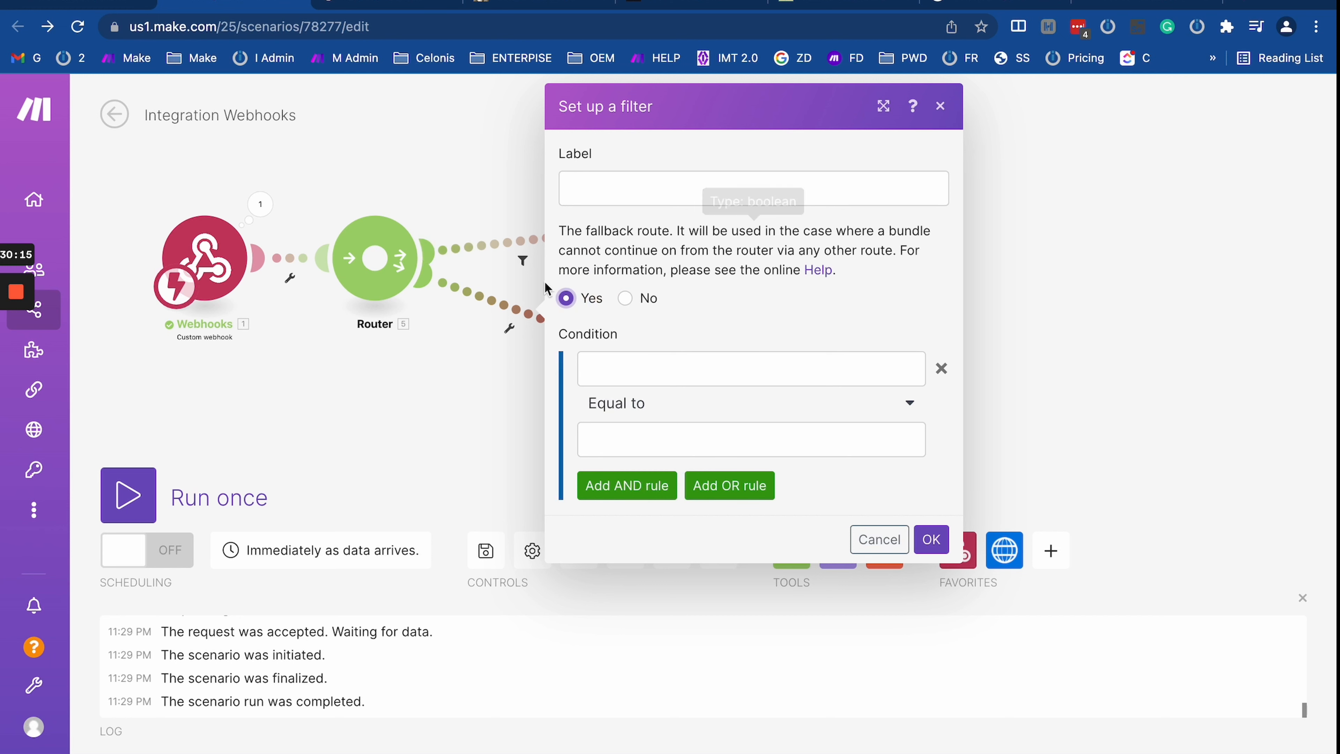
left_click(931, 538)
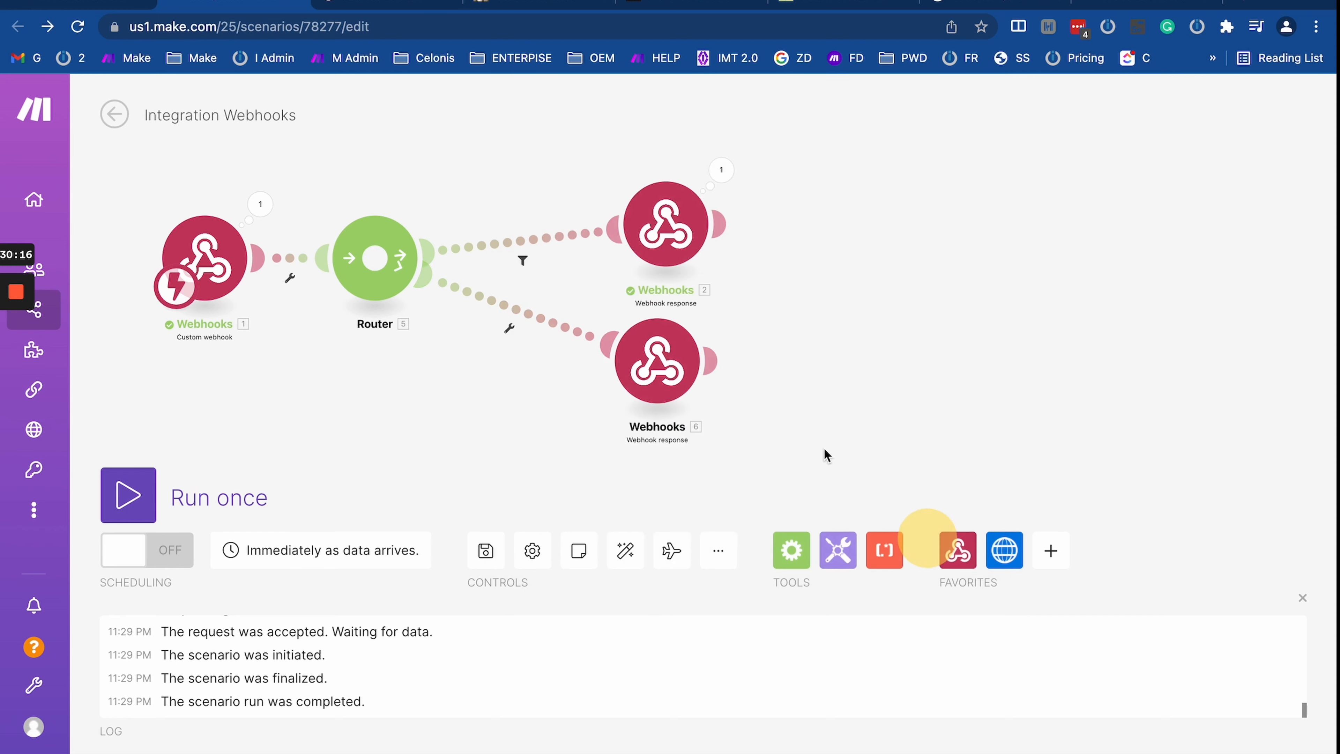
left_click(657, 364)
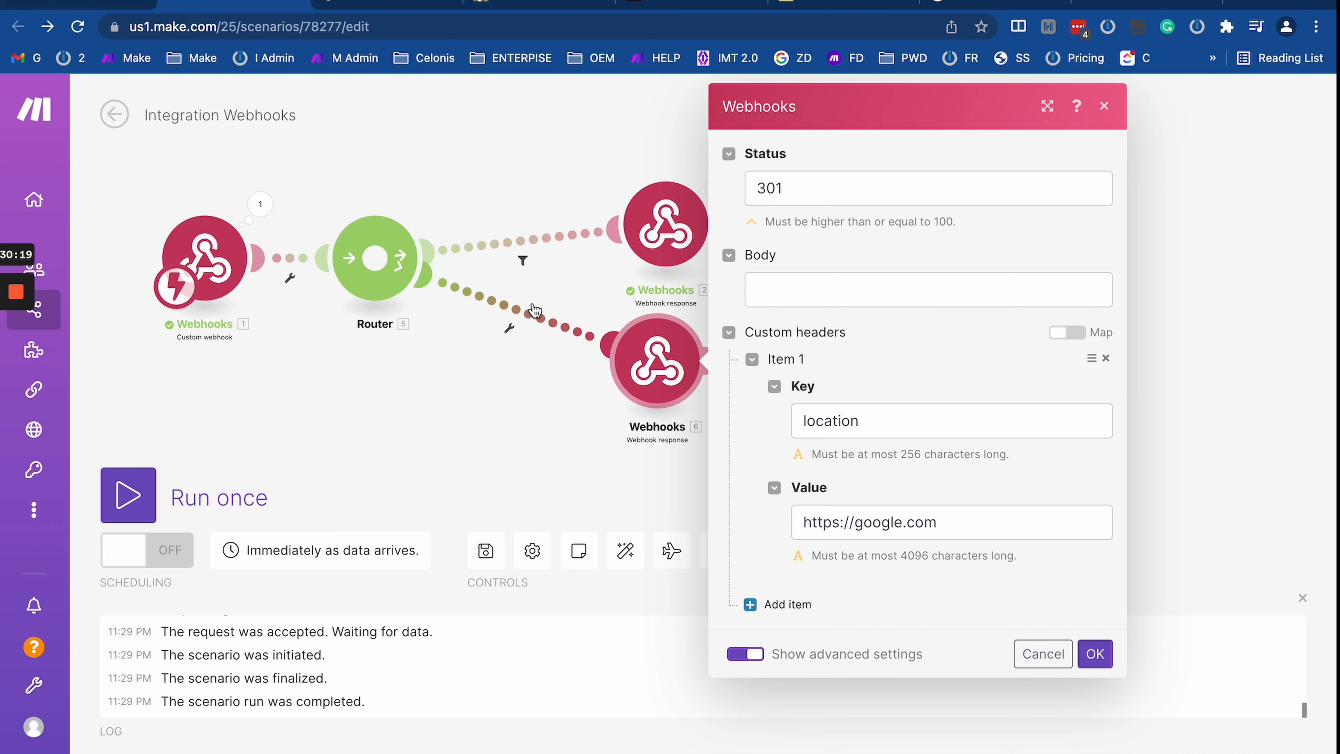
left_click(501, 305)
left_click(473, 443)
left_click(657, 363)
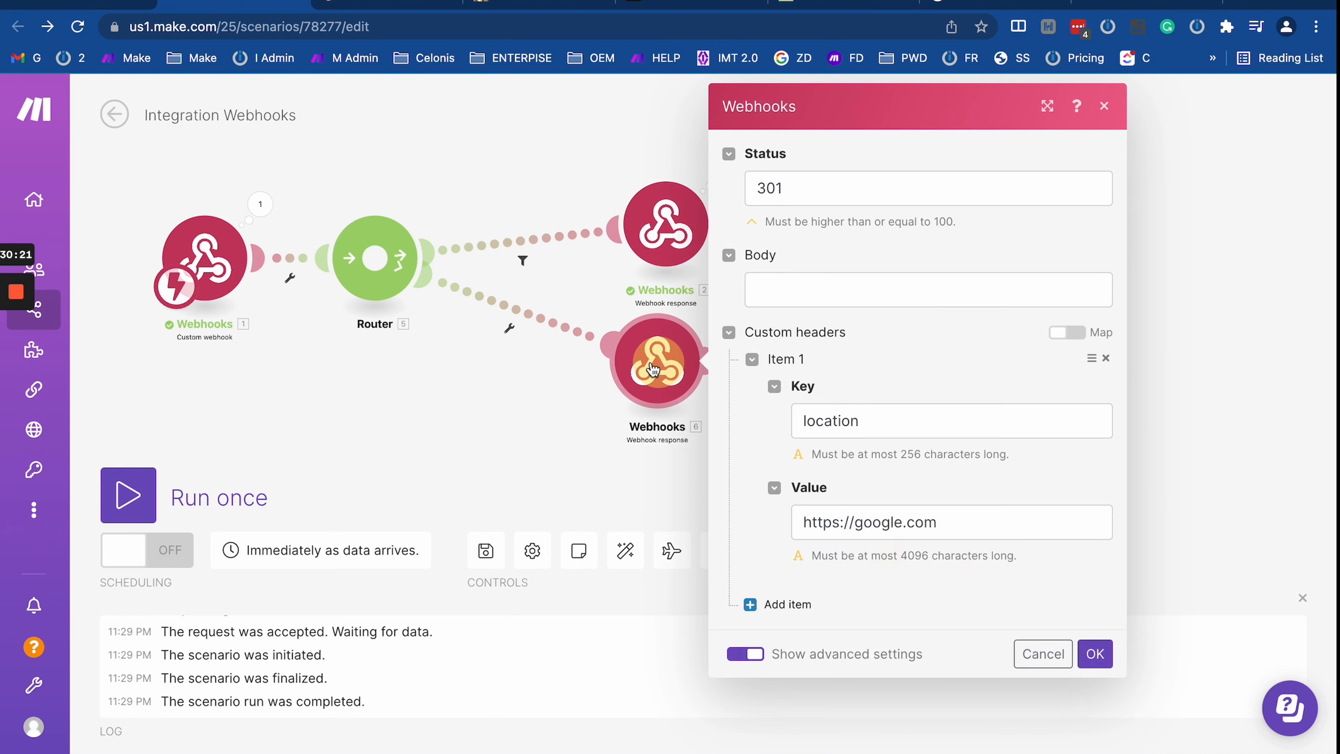
left_click(579, 457)
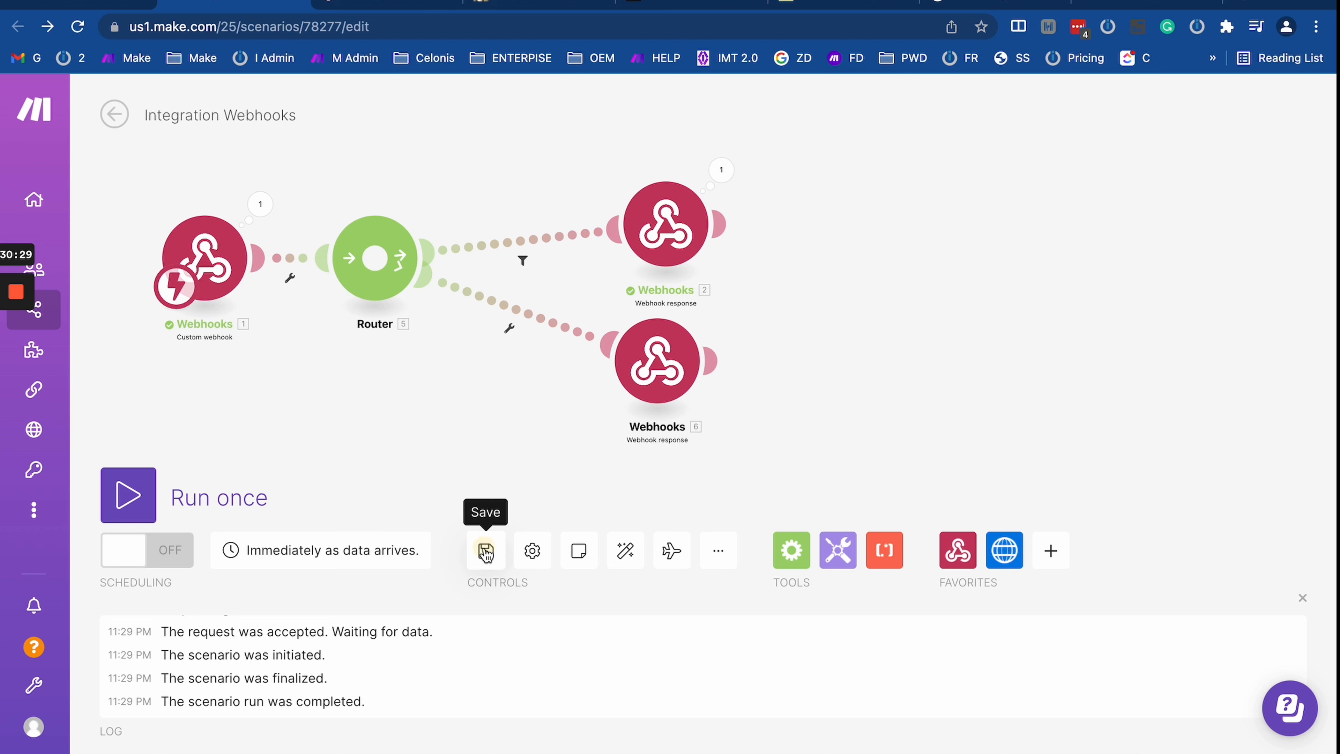
Step: Start a single run of the scenario and locate the webhook URL's browser tab
left_click(106, 505)
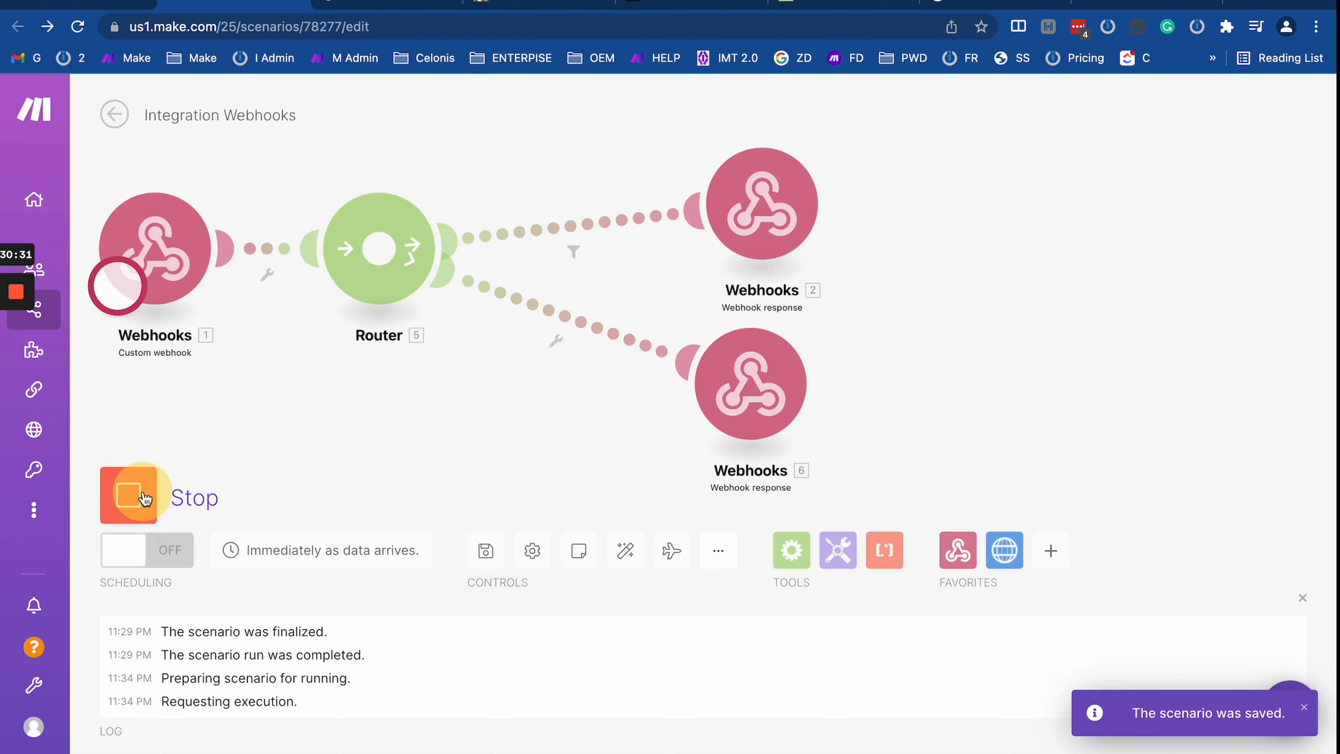
left_click(396, 4)
left_click(538, 4)
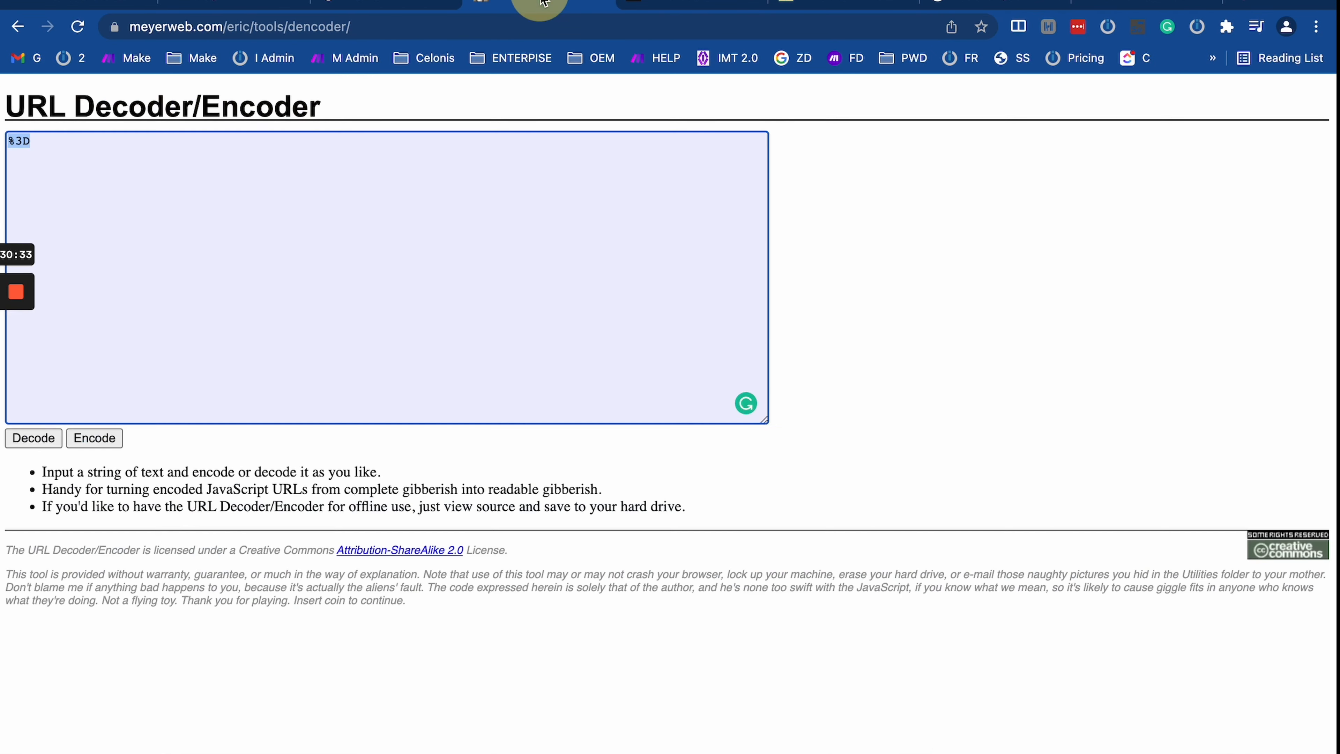
left_click(436, 5)
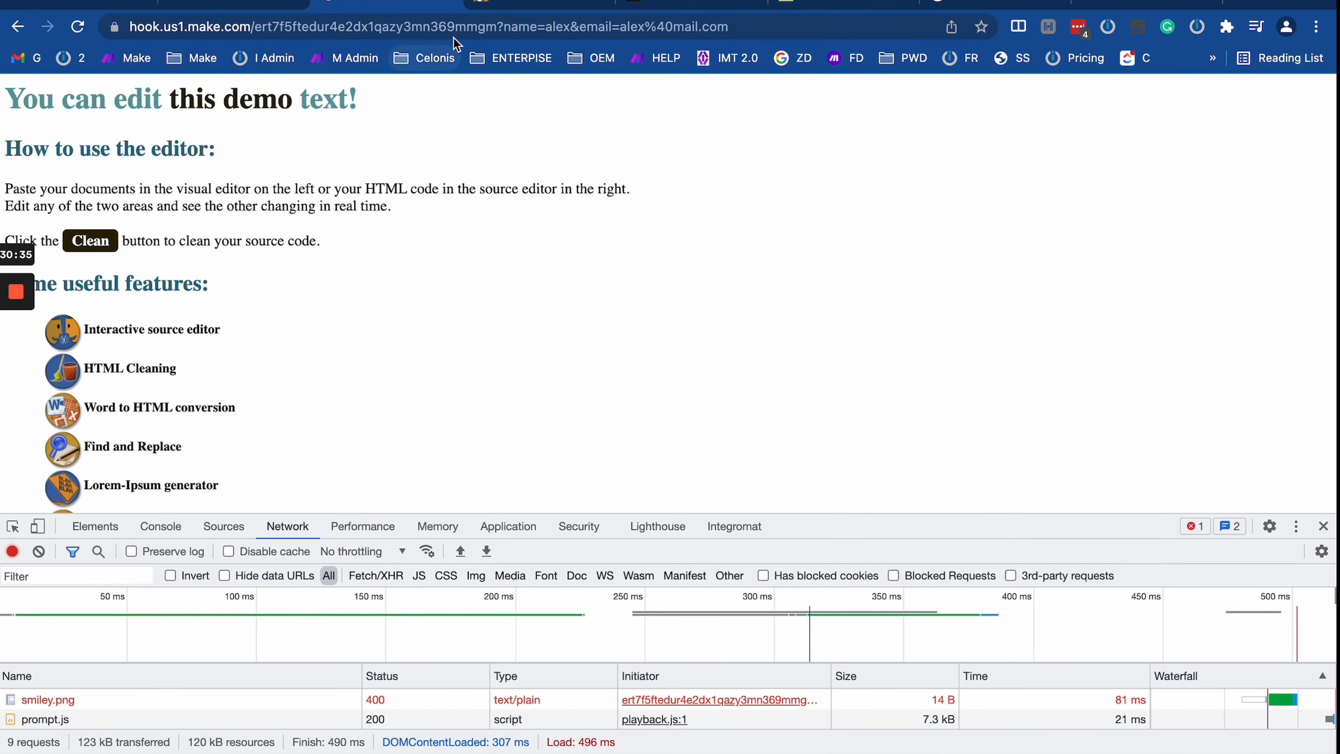
left_click(458, 27)
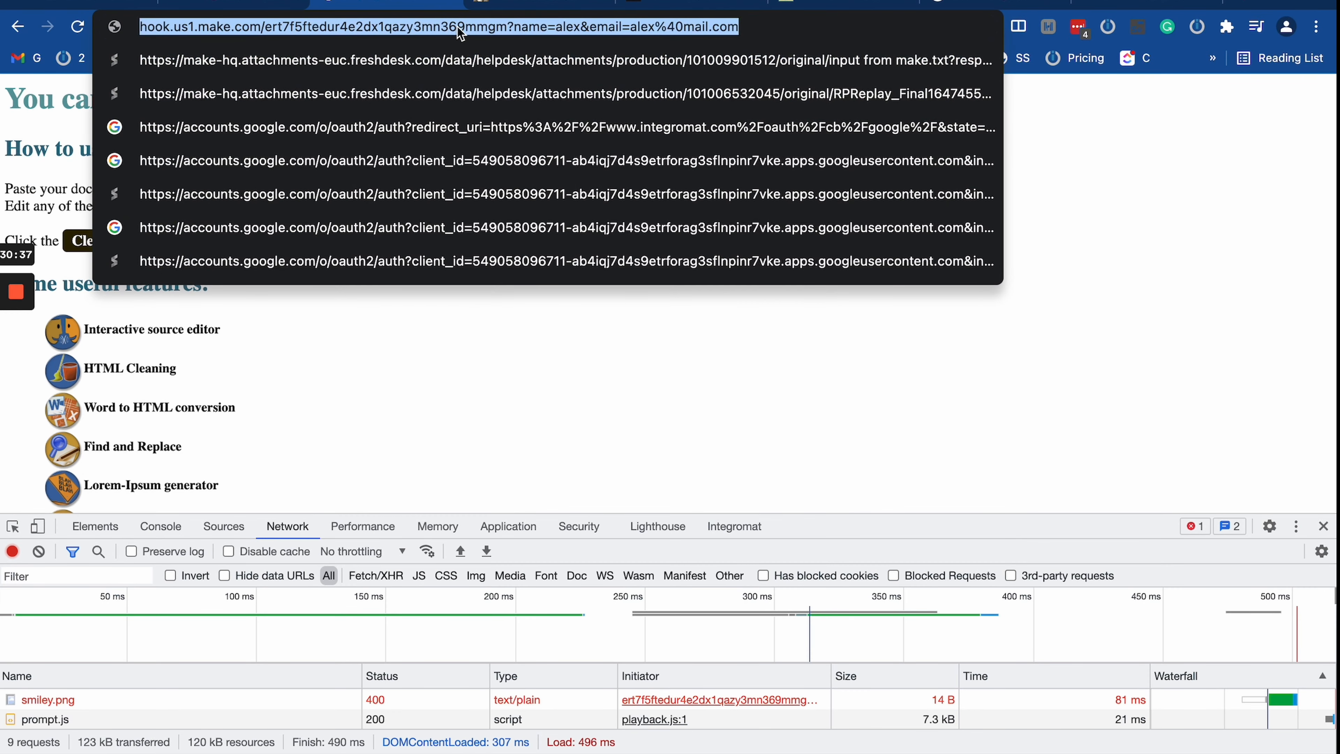
left_click(242, 7)
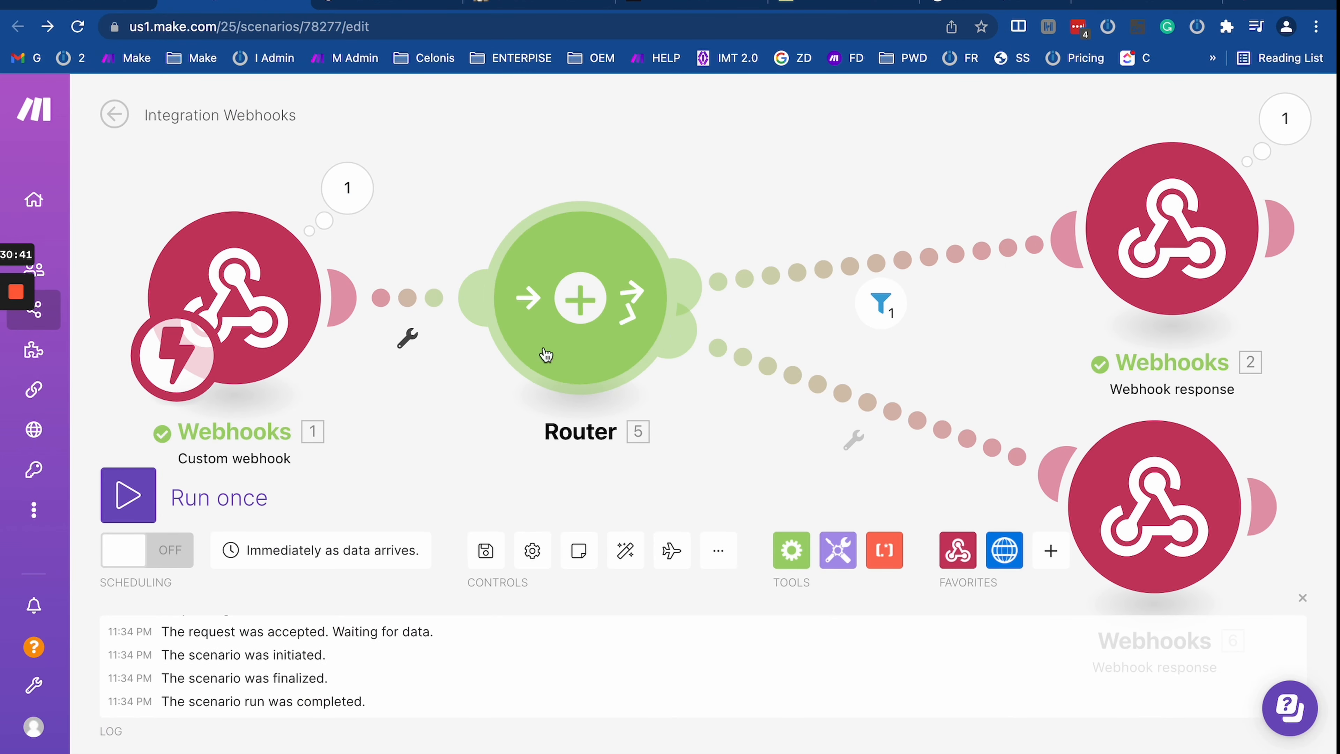
Step: Run once again and resend the webhook URL with name changed from alex to sam
left_click(128, 495)
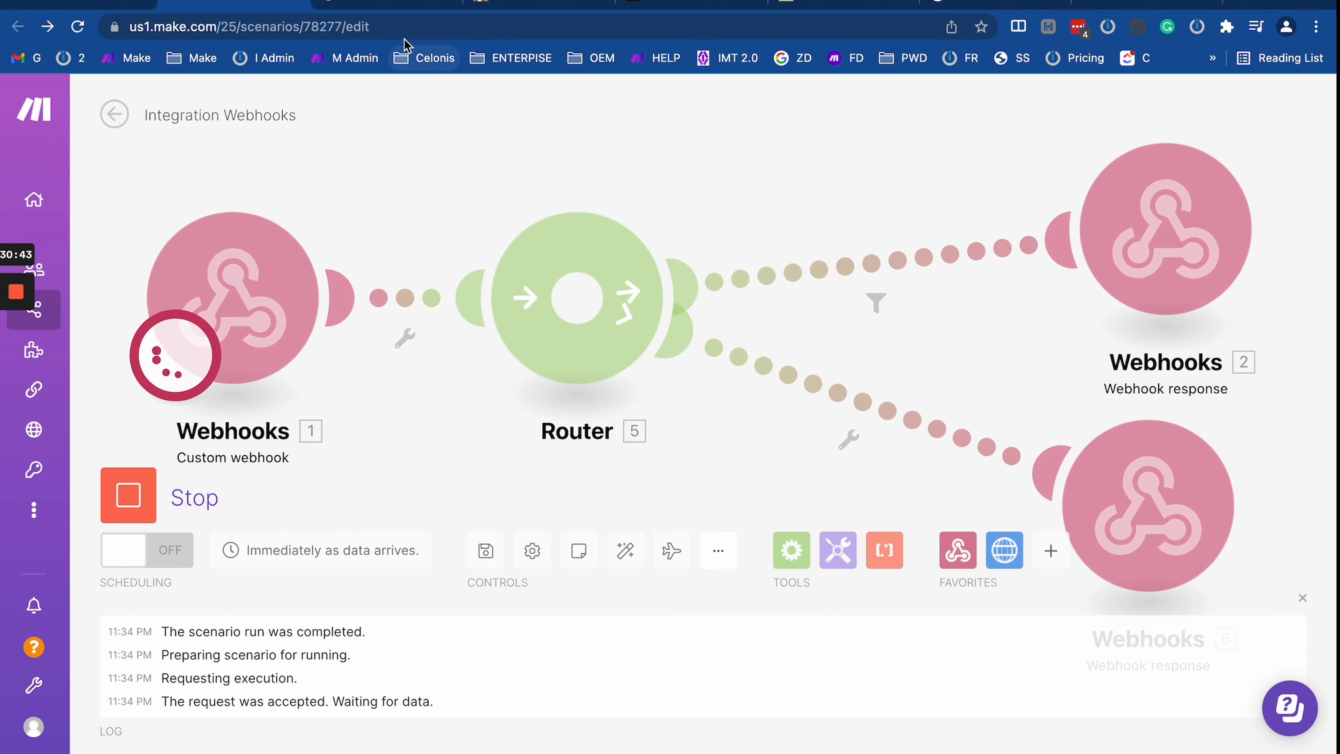
left_click(410, 5)
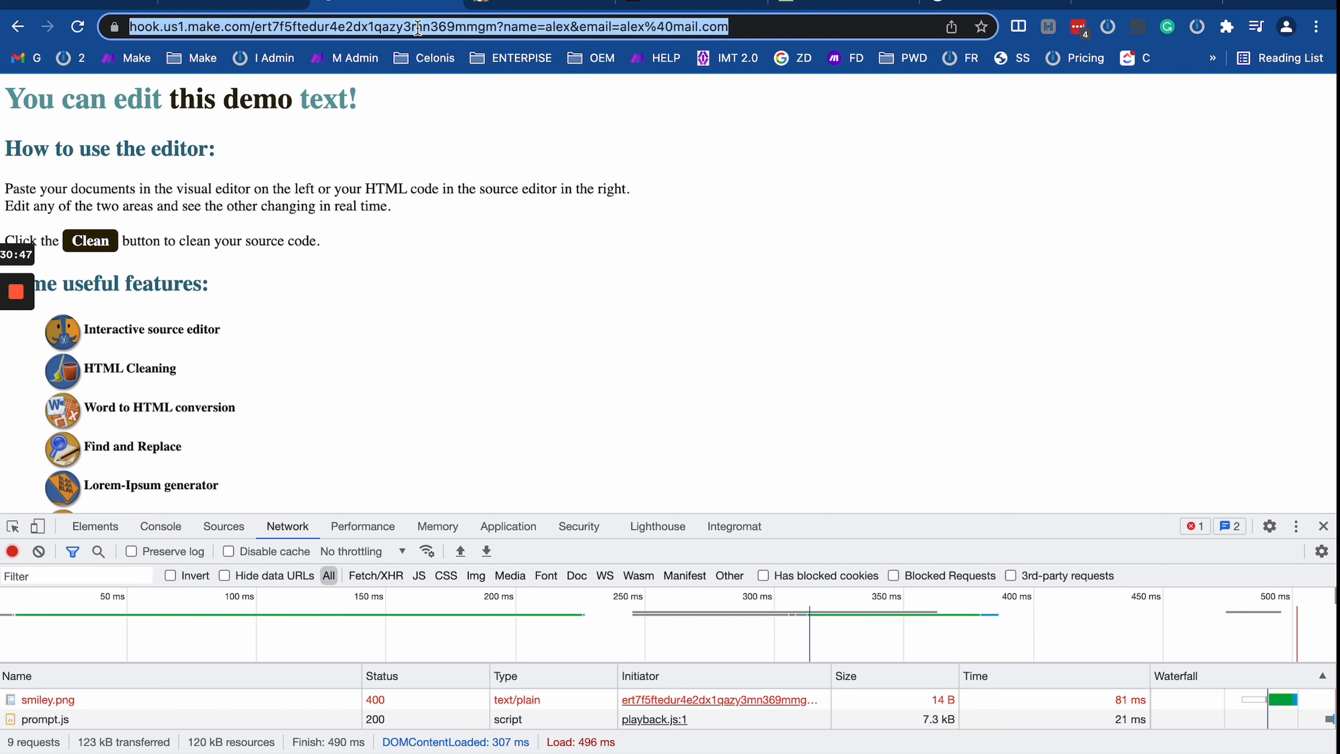
left_click(546, 27)
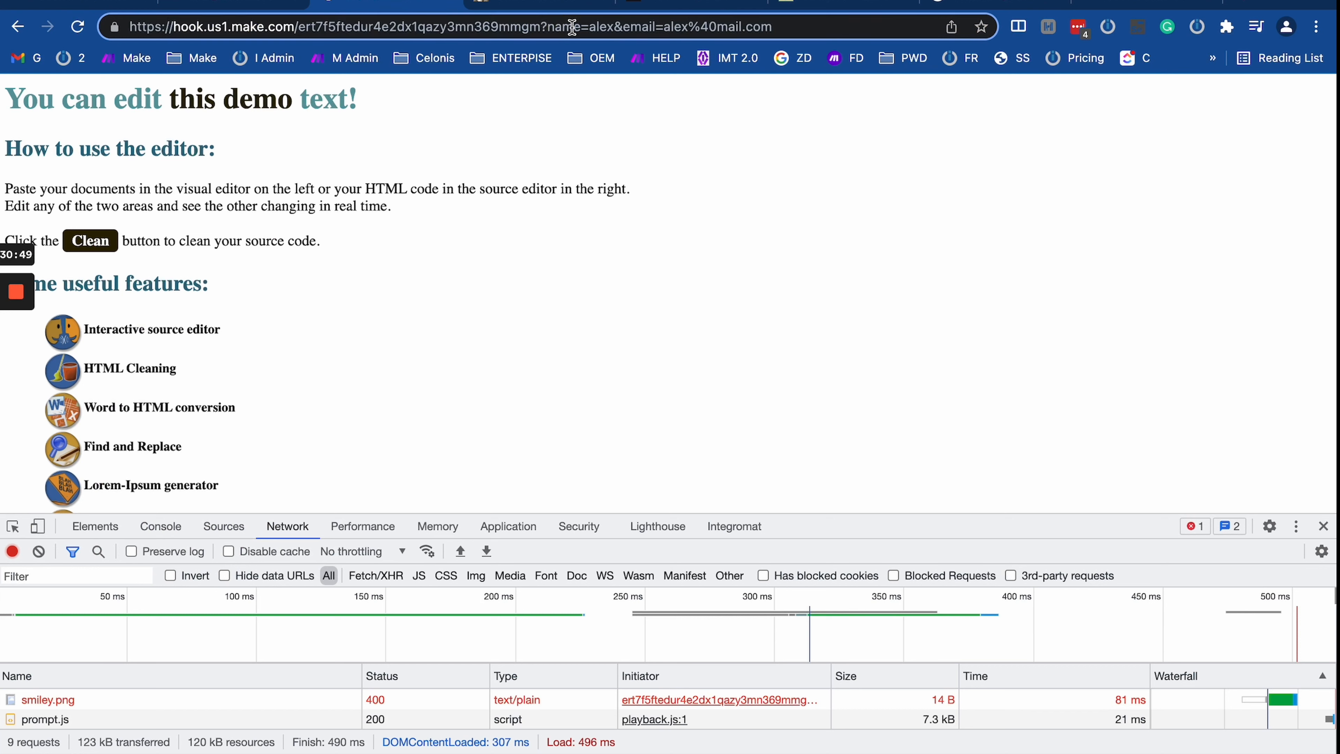
left_click_drag(616, 27, 591, 25)
type("sam")
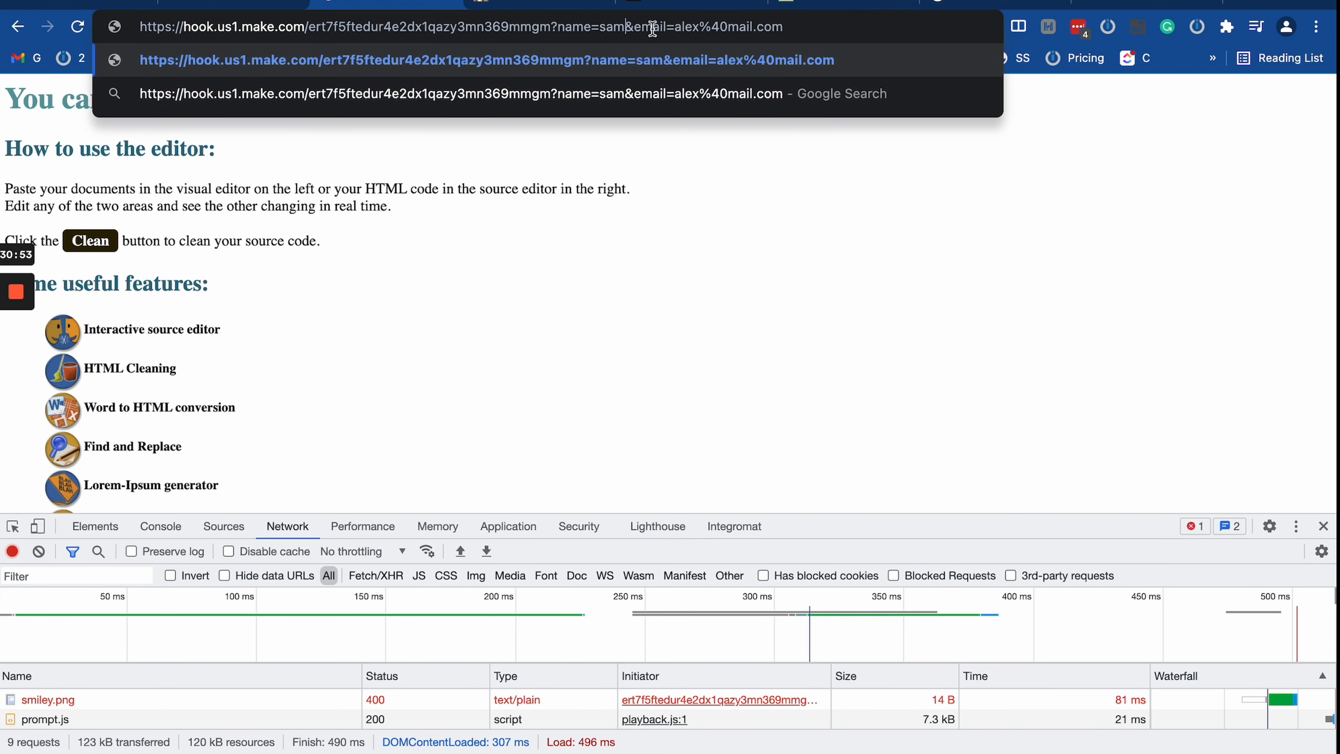
key("Return")
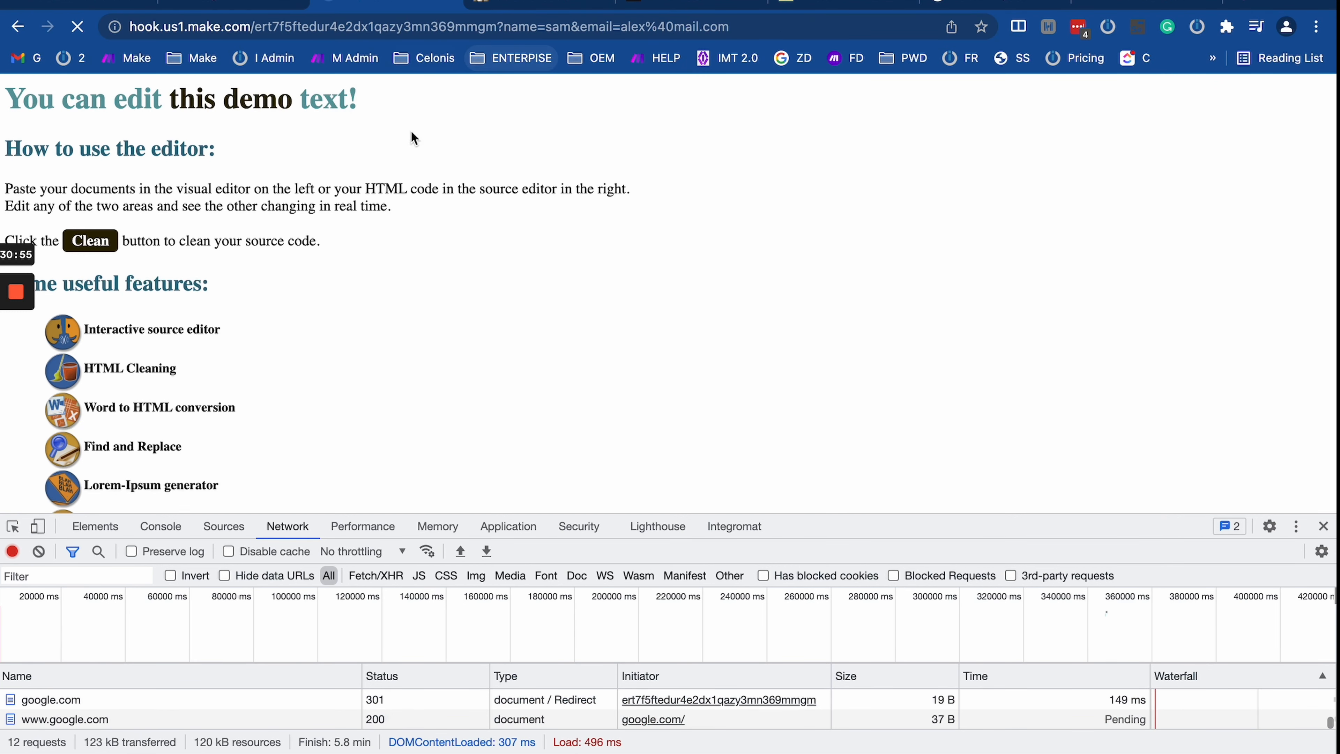
left_click(238, 4)
scroll(865, 359, "down", 3)
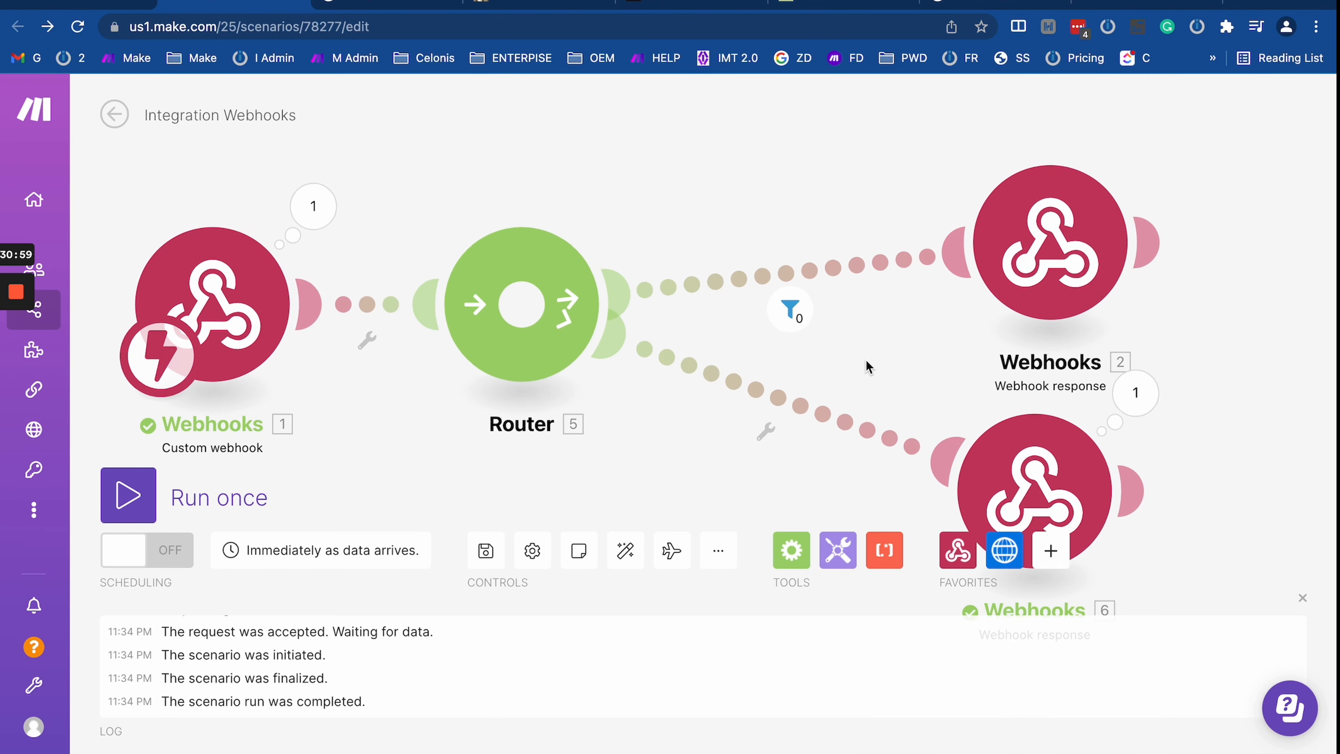
left_click_drag(792, 337, 793, 283)
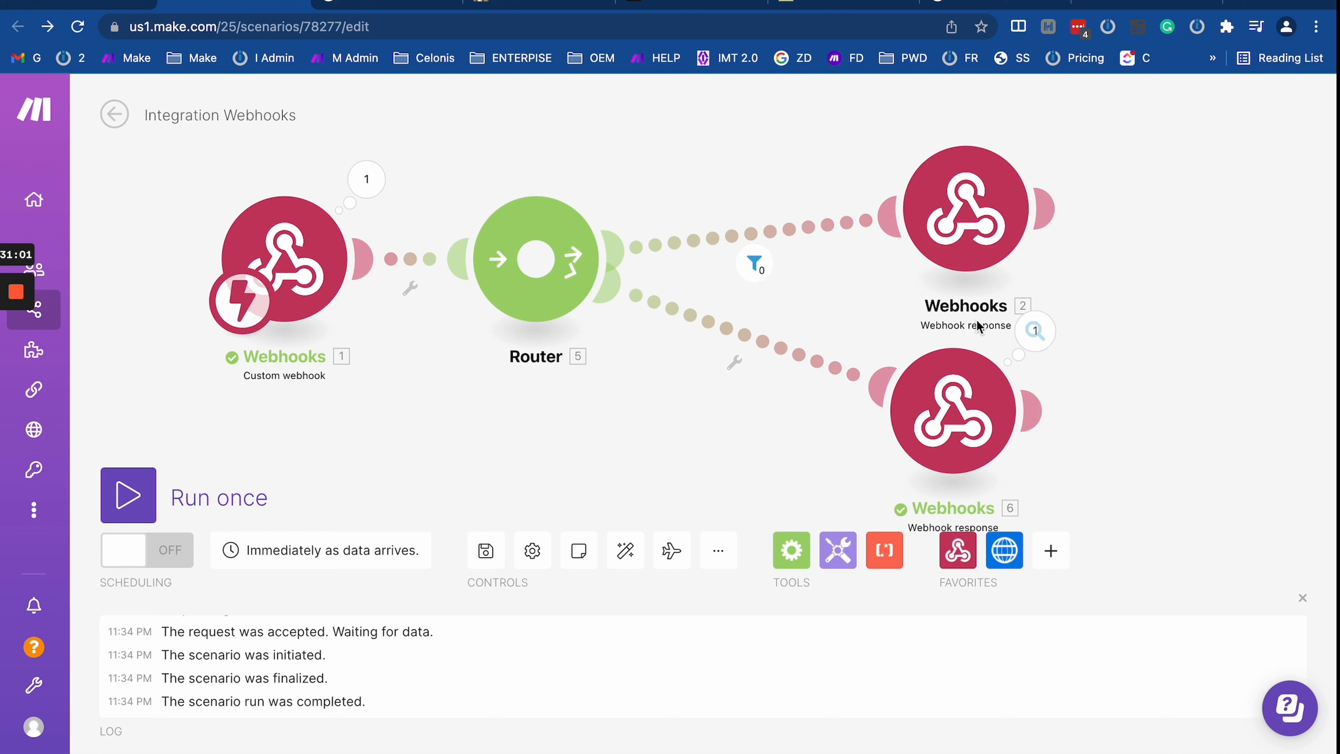
left_click(745, 337)
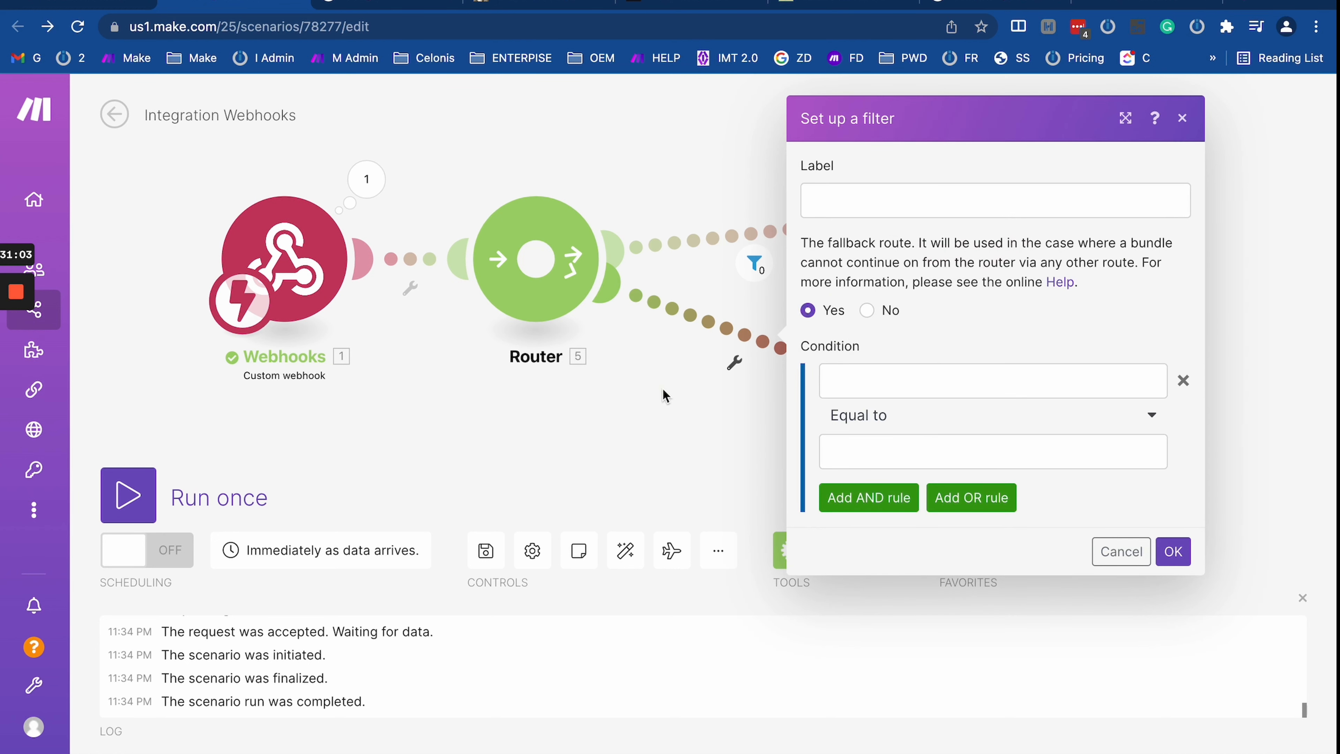
left_click(740, 361)
left_click(756, 263)
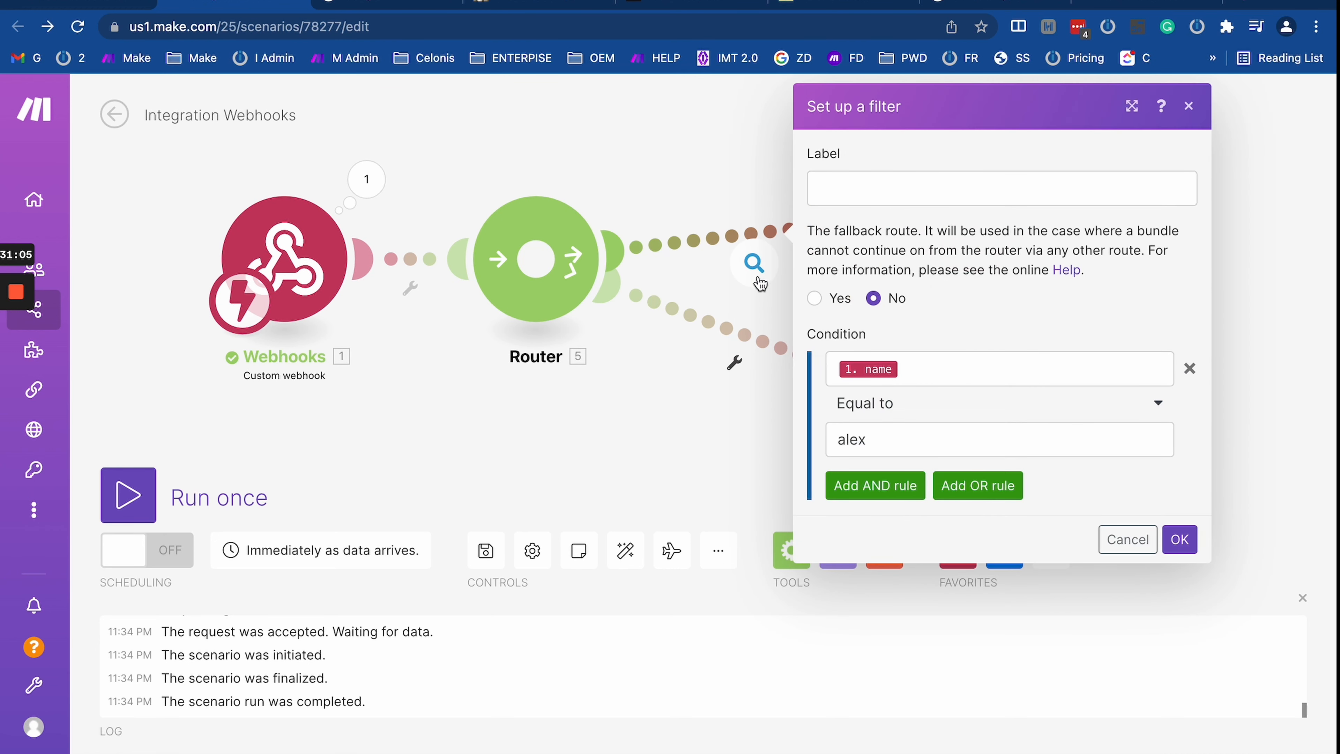
left_click(745, 338)
left_click(727, 429)
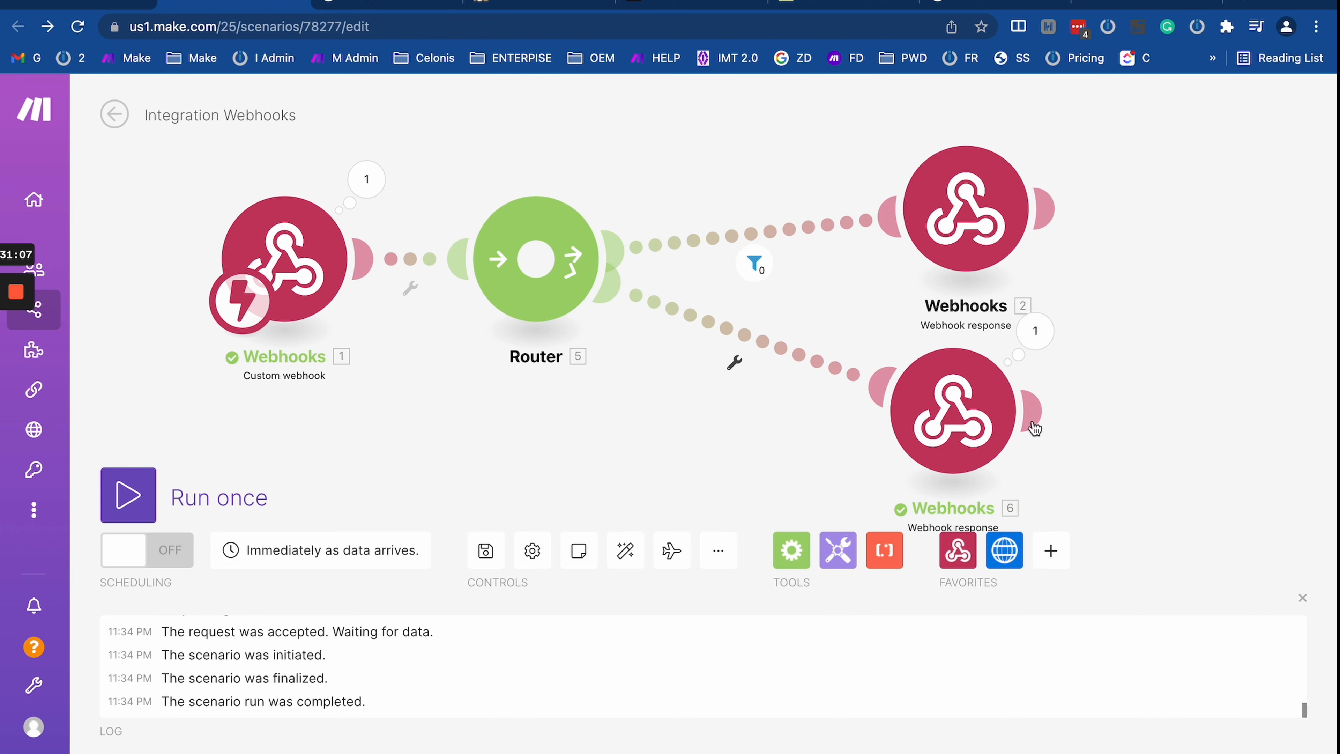
left_click(1034, 330)
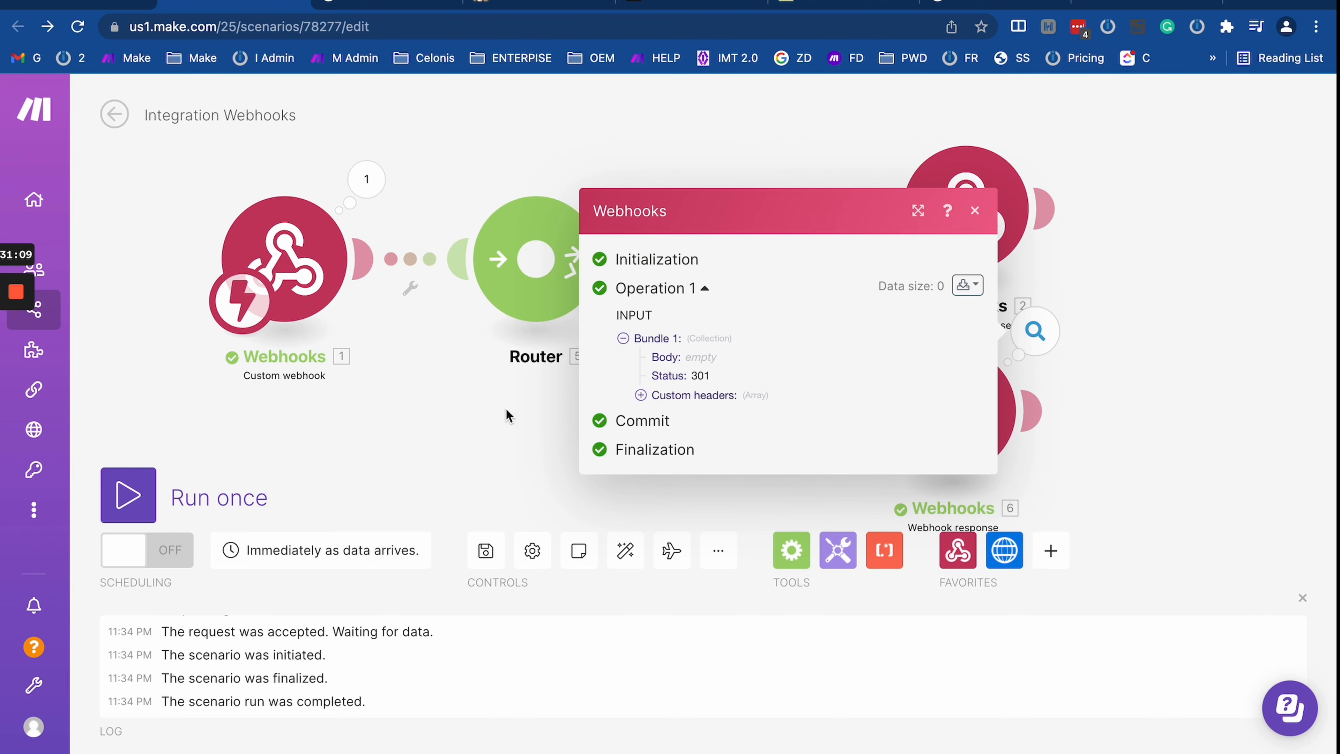
left_click(388, 3)
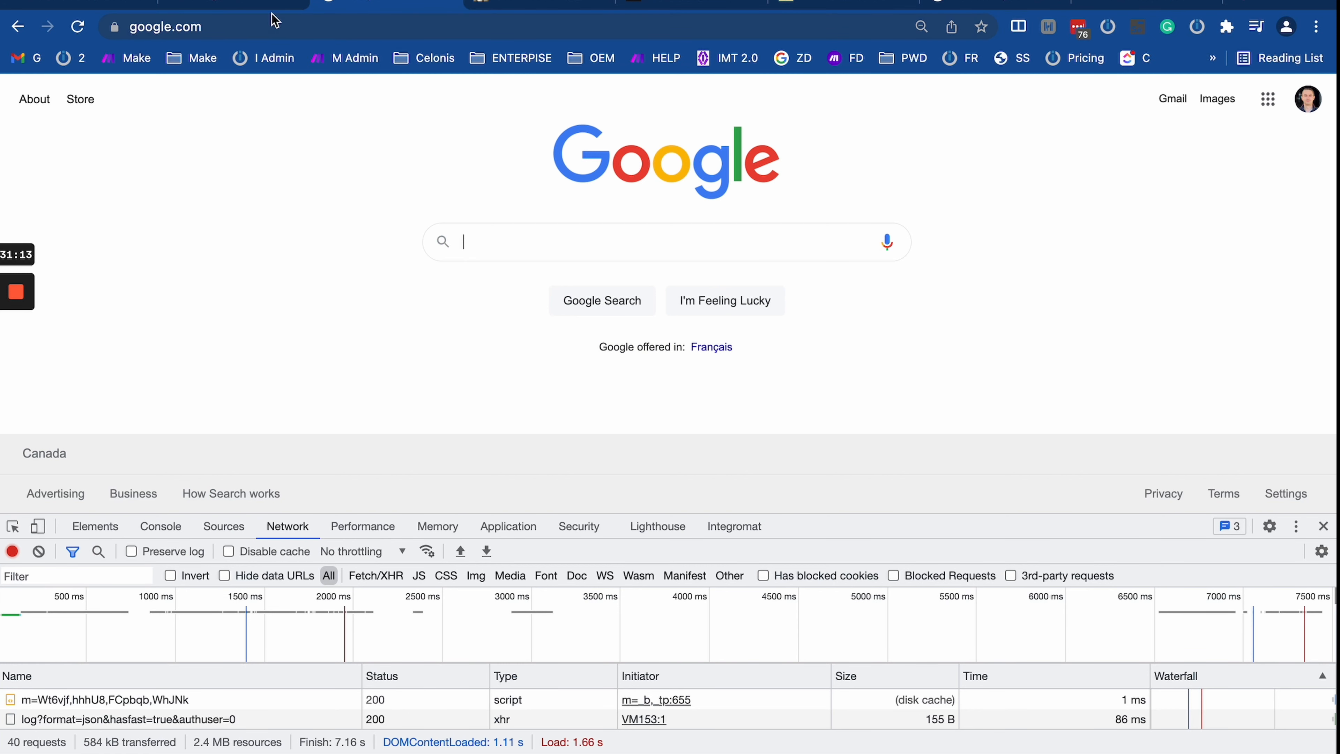
left_click(257, 5)
left_click(423, 379)
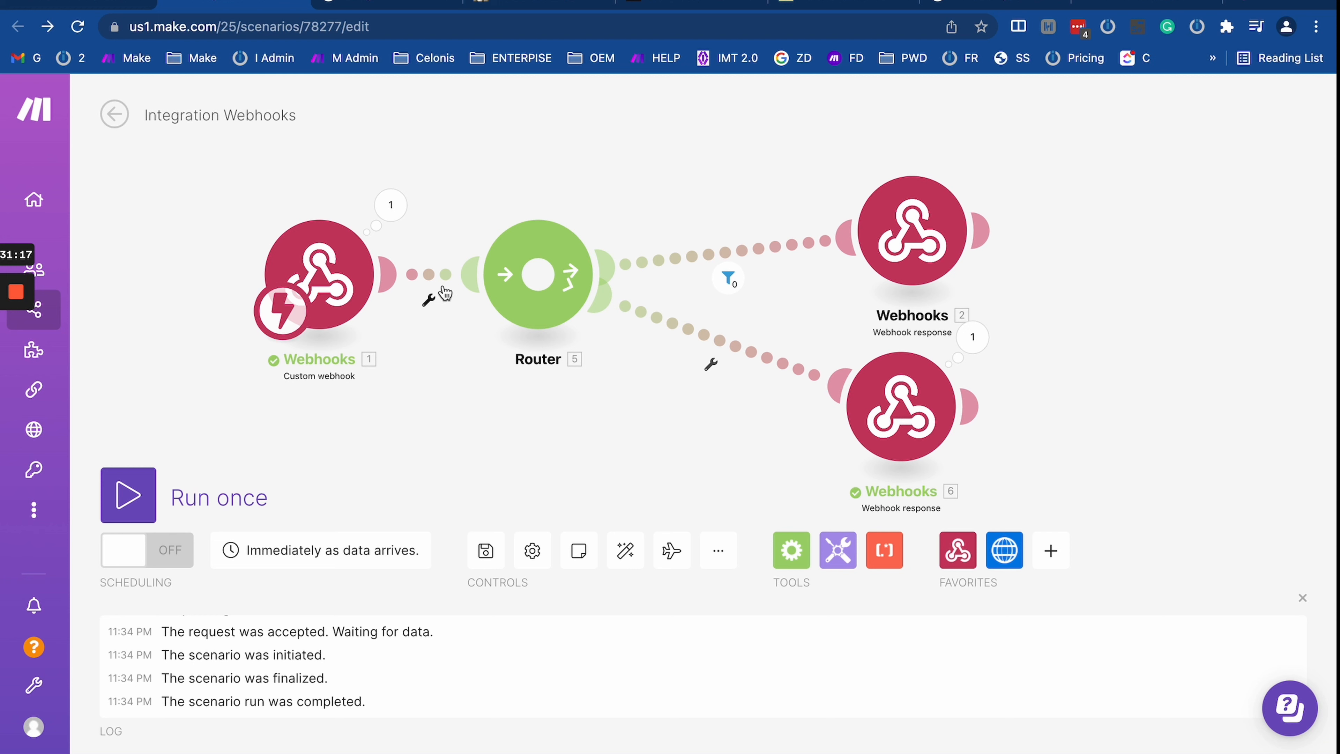
left_click_drag(498, 209, 560, 250)
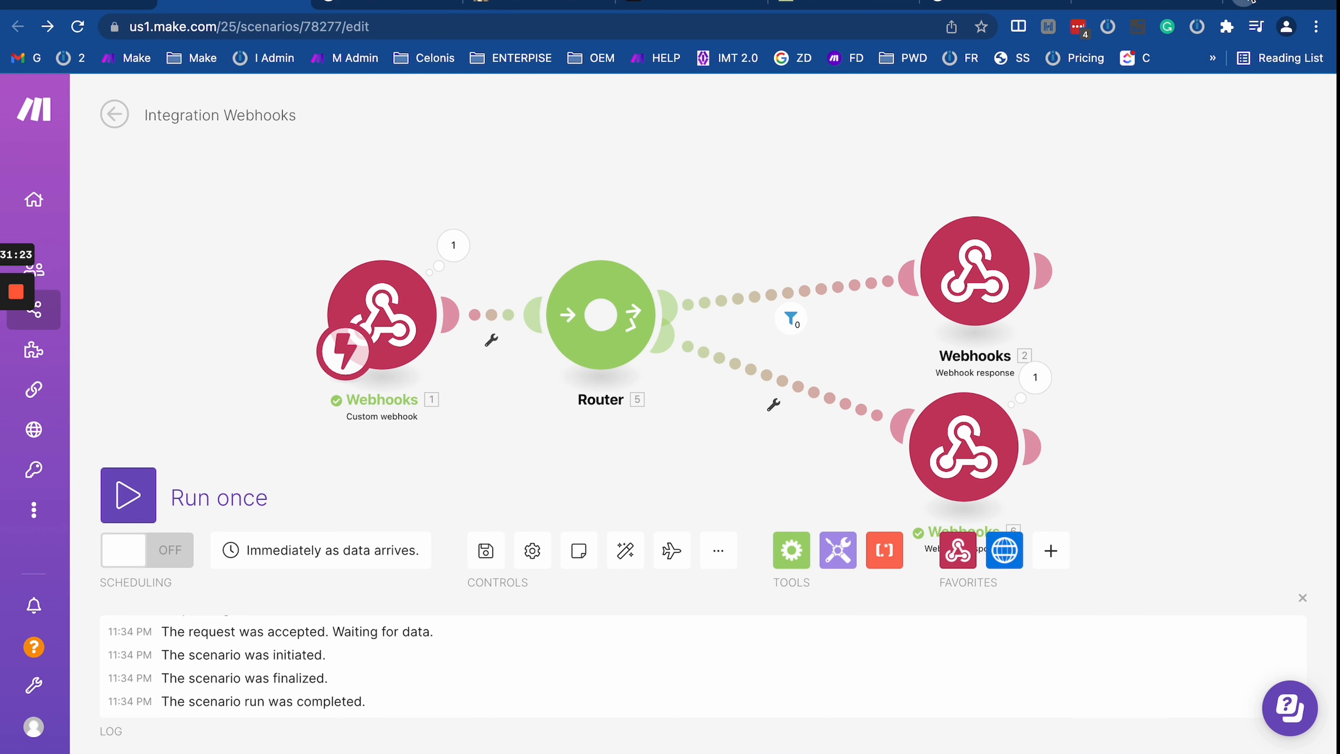
key("super+t")
Step: Search the Integromat scenarios for 'stripe' and inspect the Stripe Success URL webhook response
left_click(72, 57)
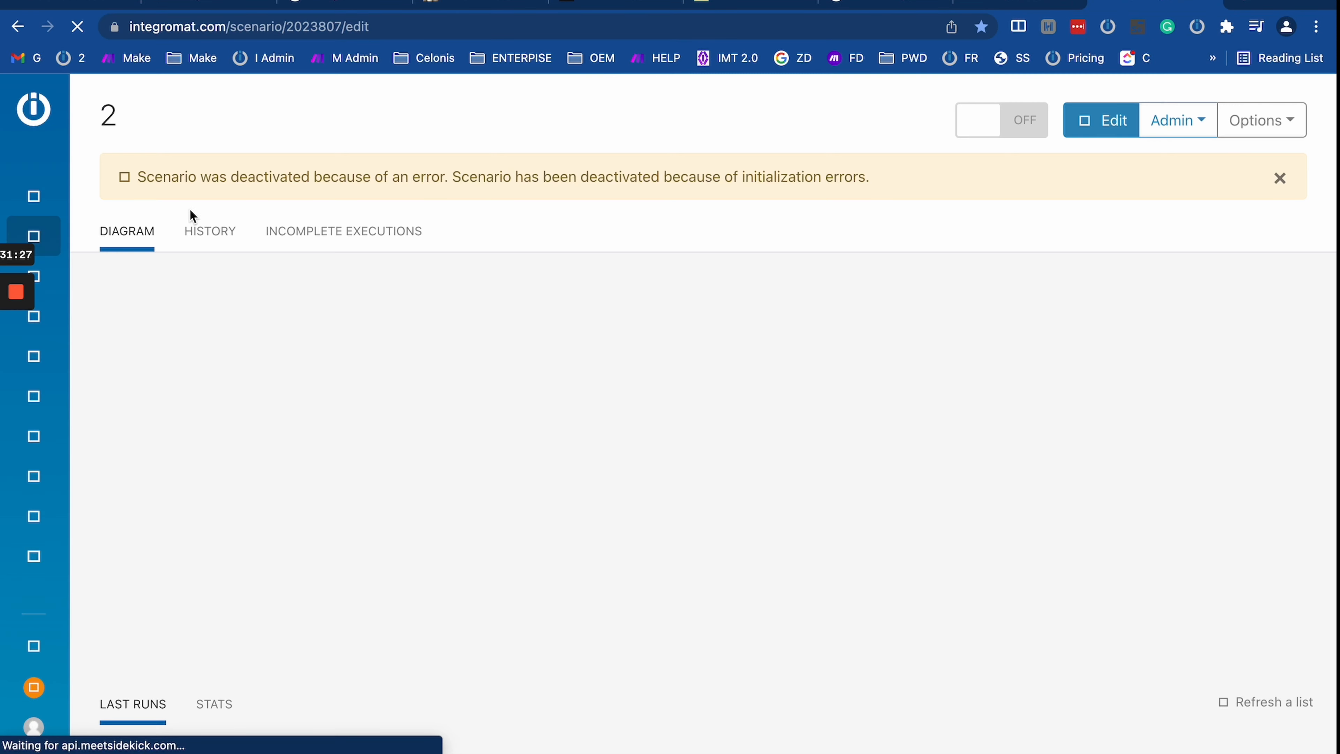
left_click(100, 245)
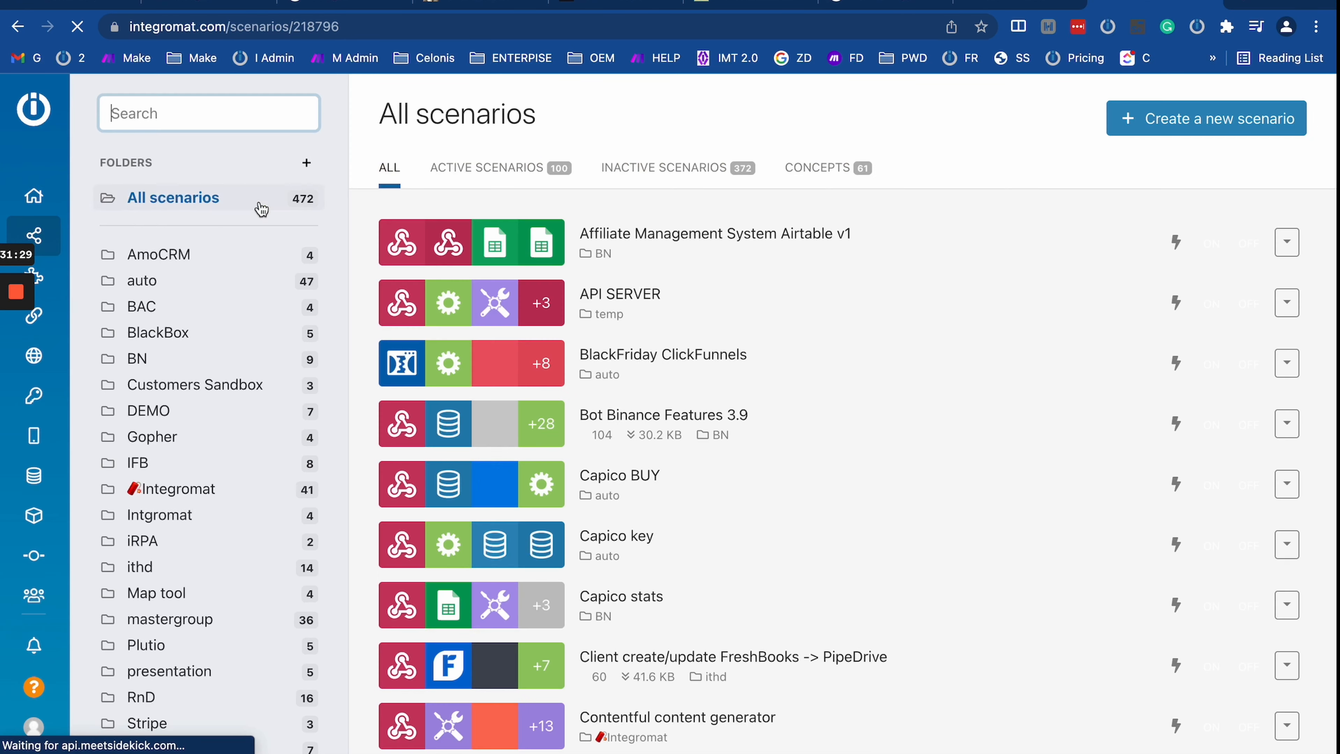
left_click(164, 113)
type("stripe")
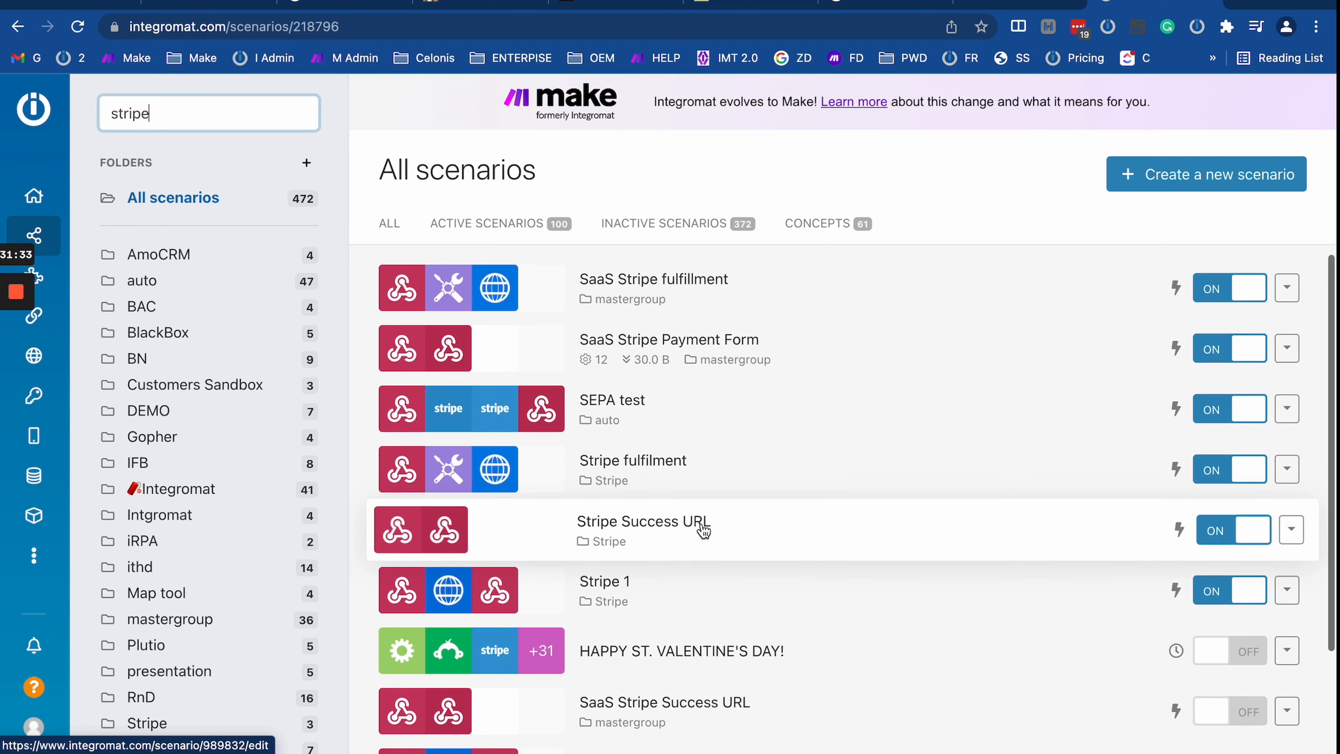
scroll(704, 531, "down", 2)
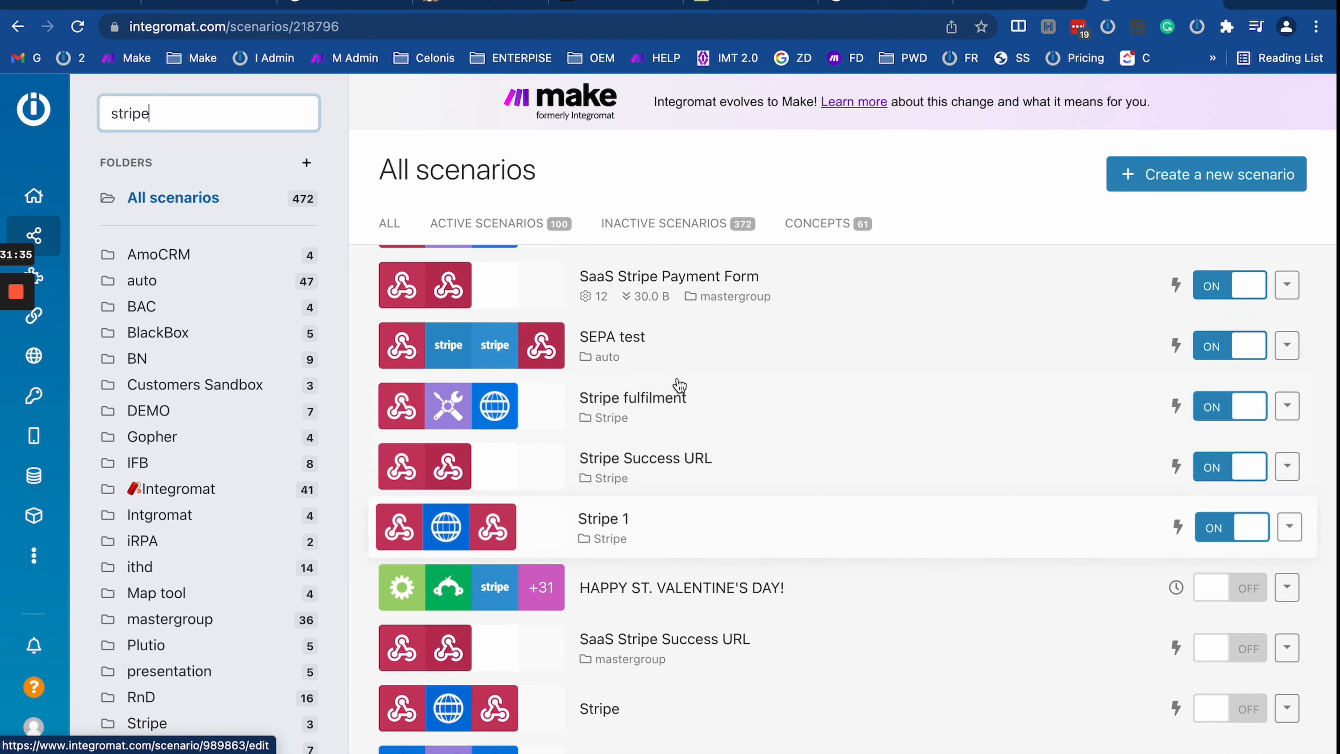
scroll(678, 410, "down", 2)
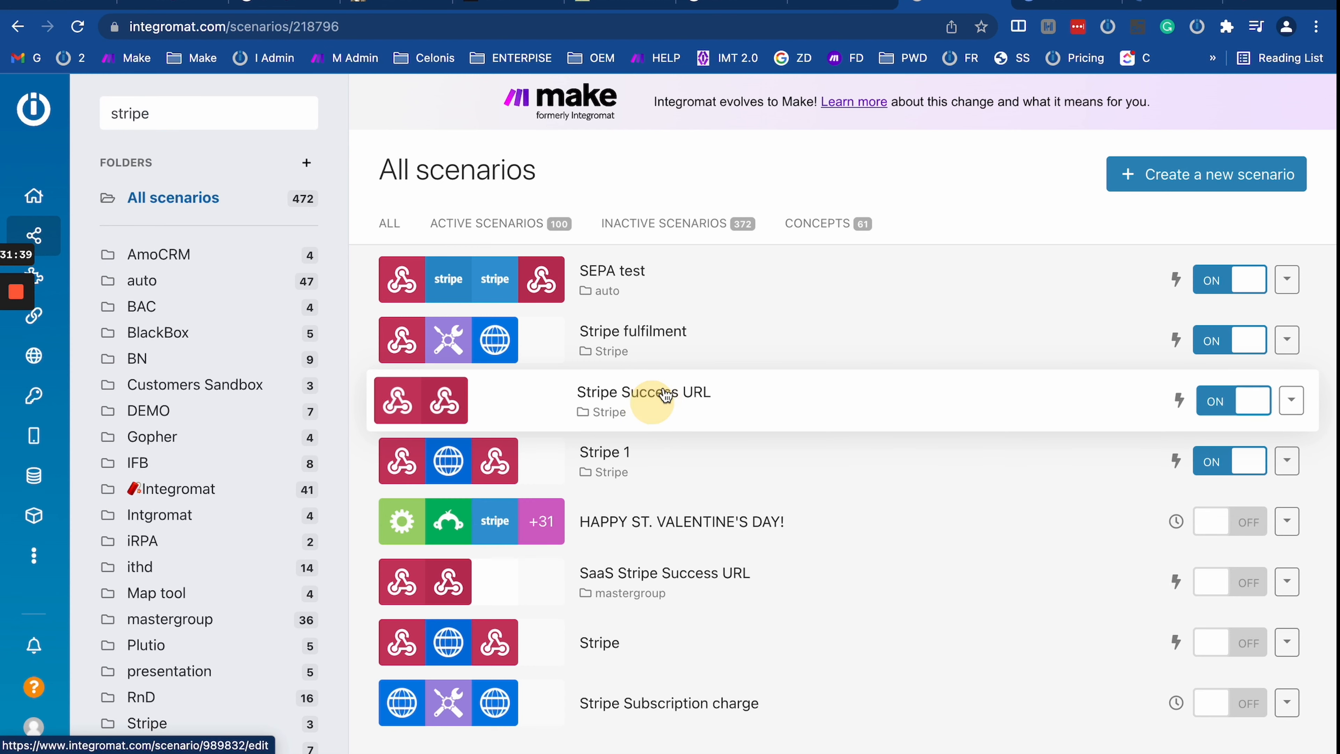
left_click(1055, 2)
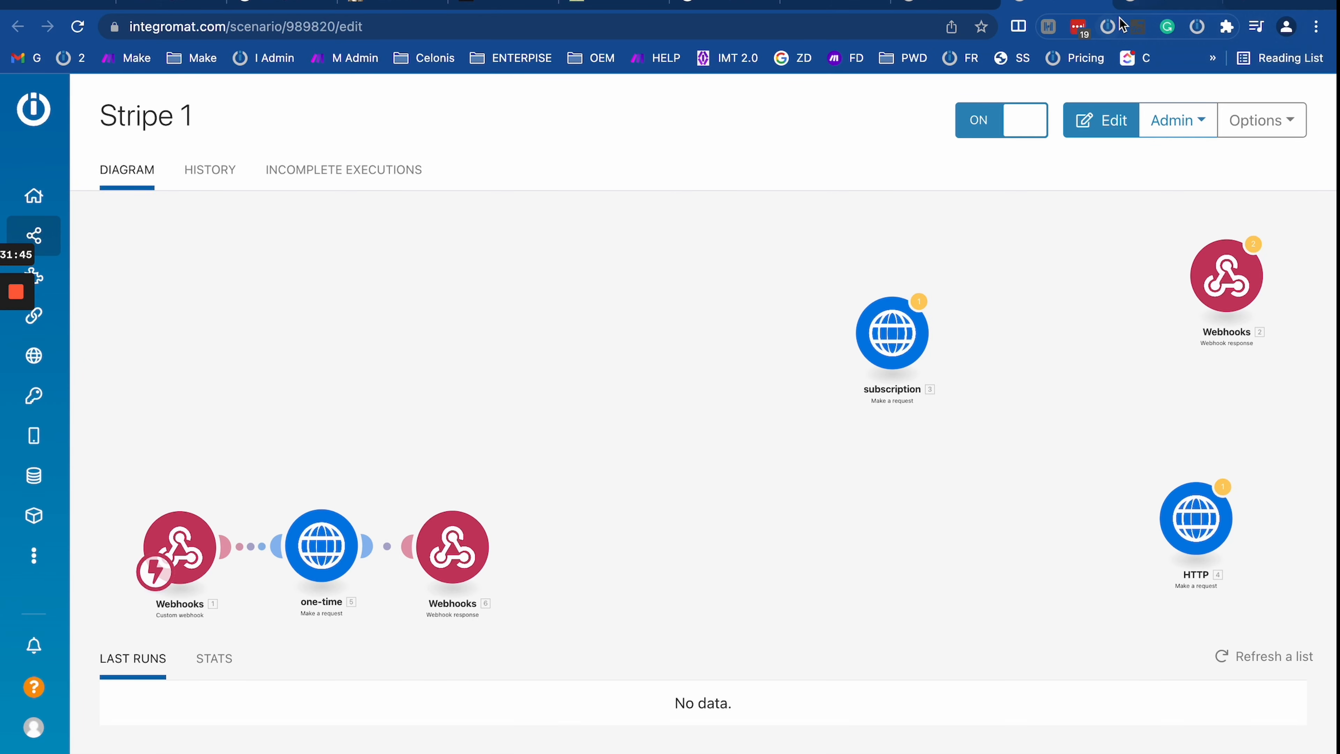
left_click(1154, 3)
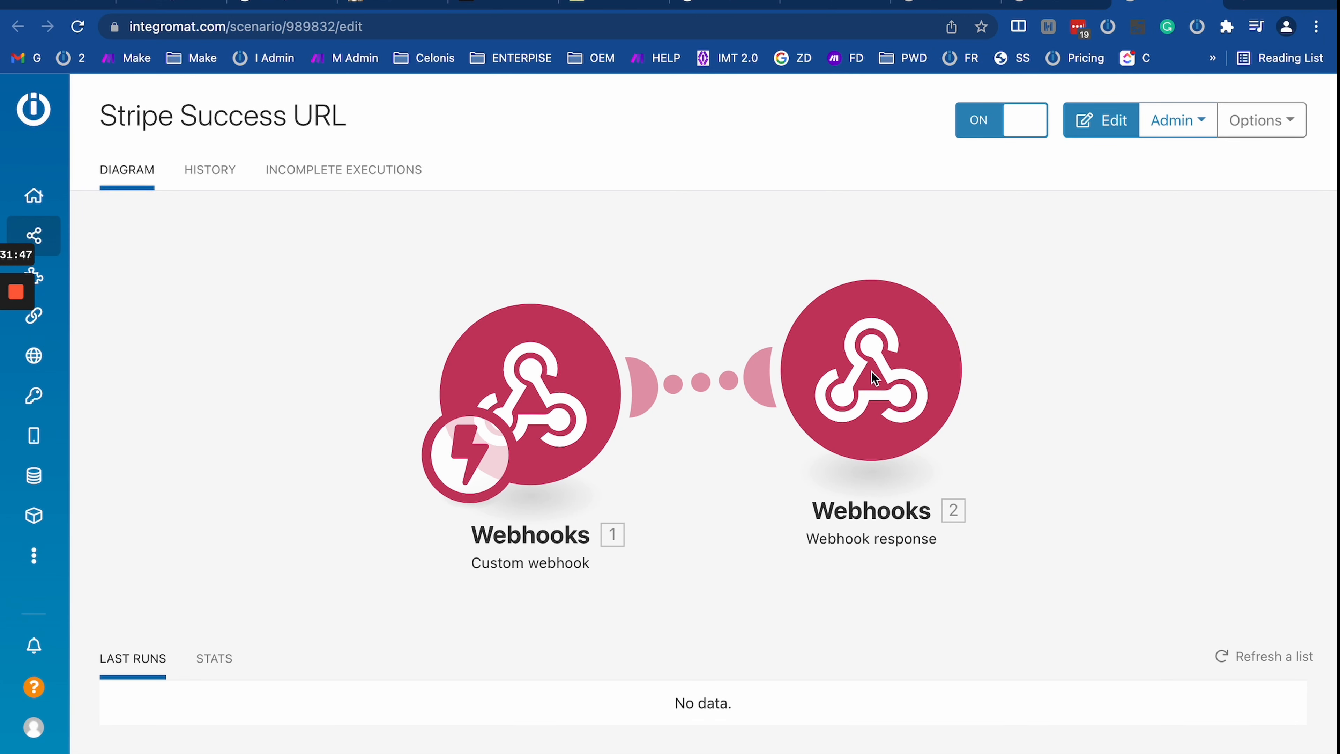
left_click(897, 385)
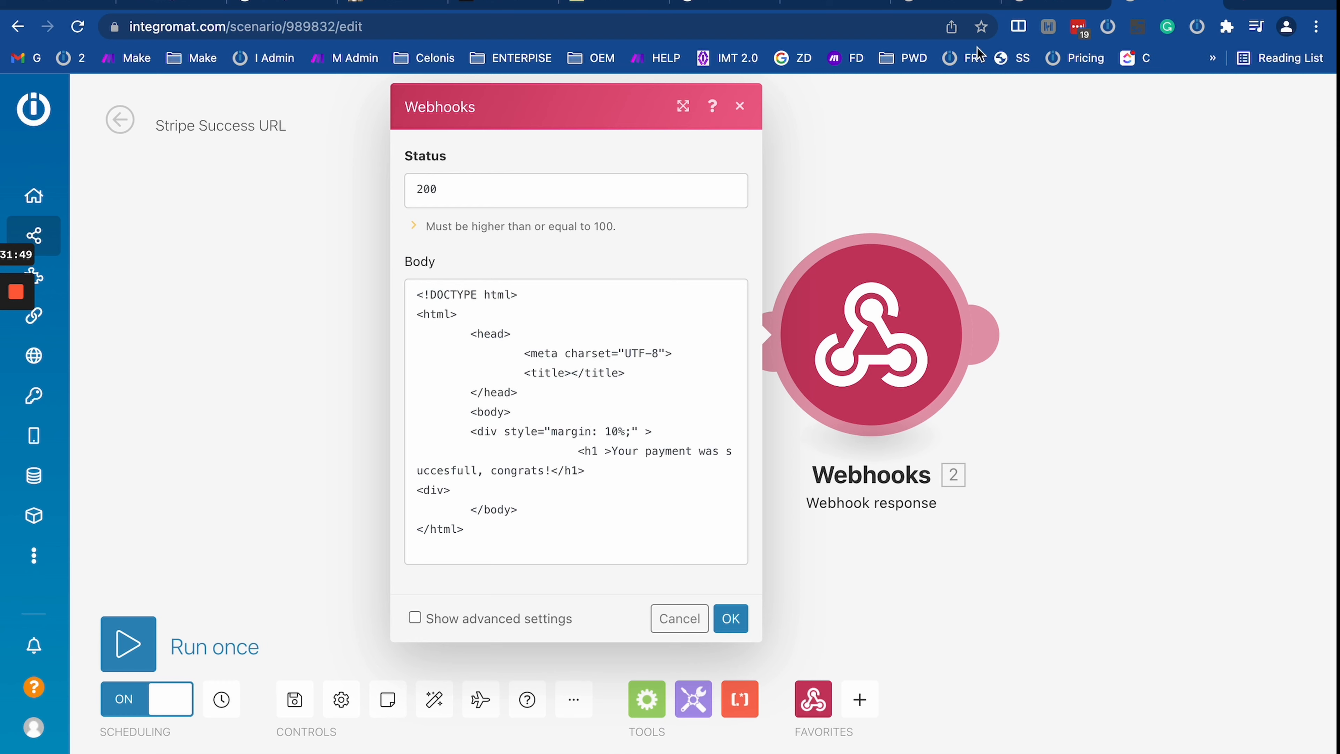
left_click(947, 4)
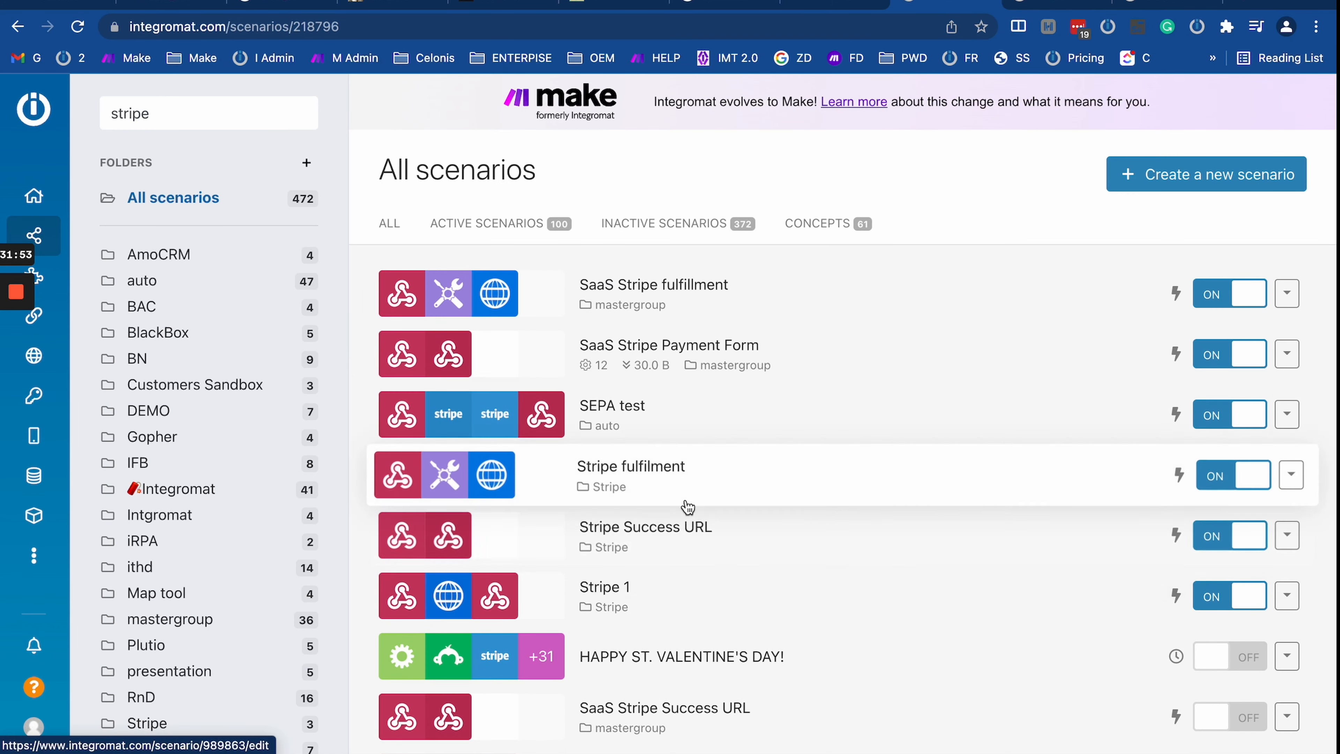
scroll(672, 428, "down", 1)
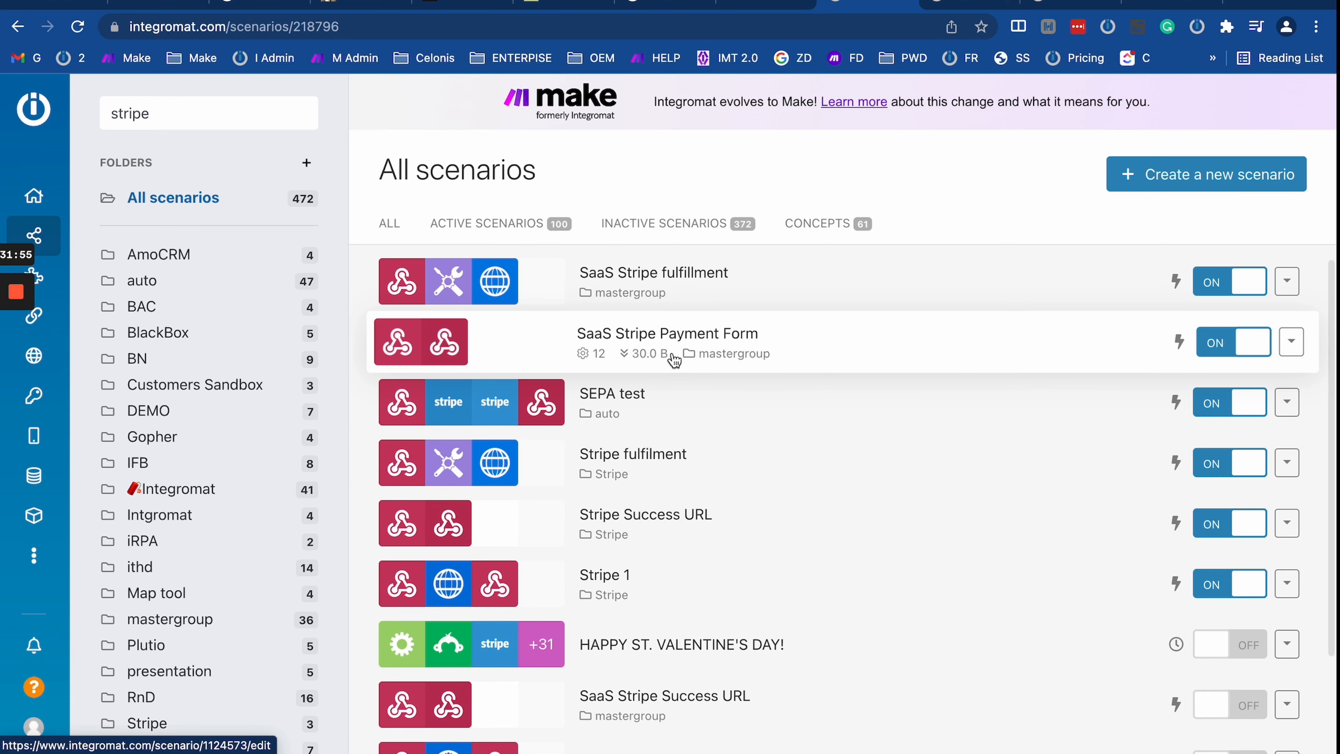
Step: Copy the full HTML body from the SaaS Stripe Payment Form's Webhooks 8 response
left_click(1172, 4)
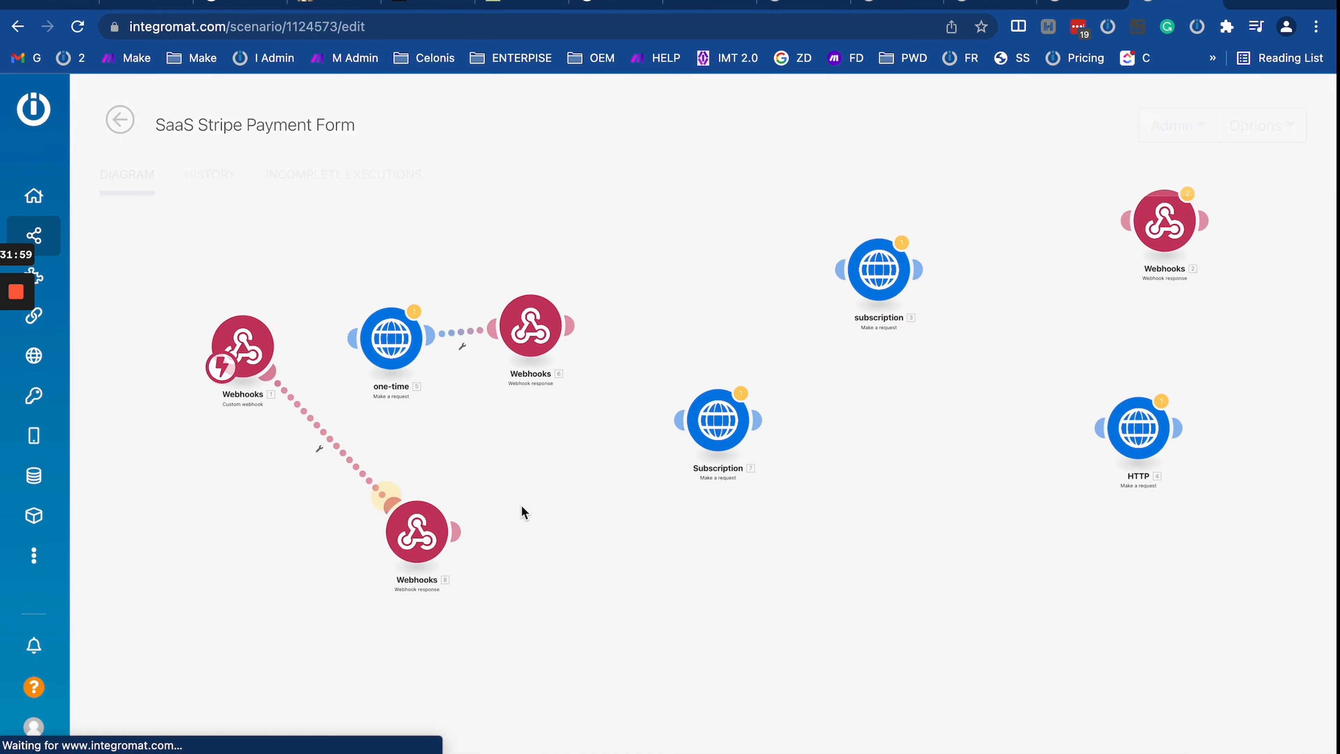
left_click_drag(422, 562, 345, 472)
left_click(345, 472)
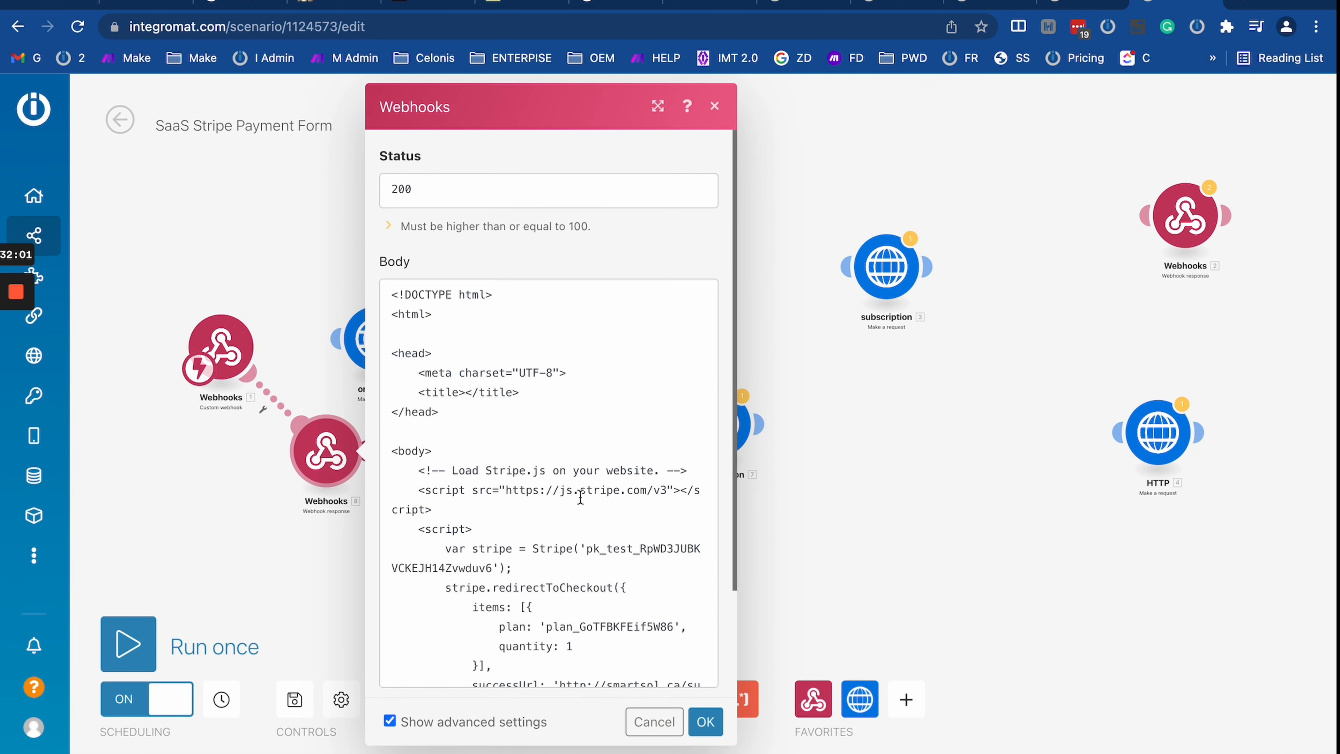
key("super+a")
scroll(548, 262, "down", 3)
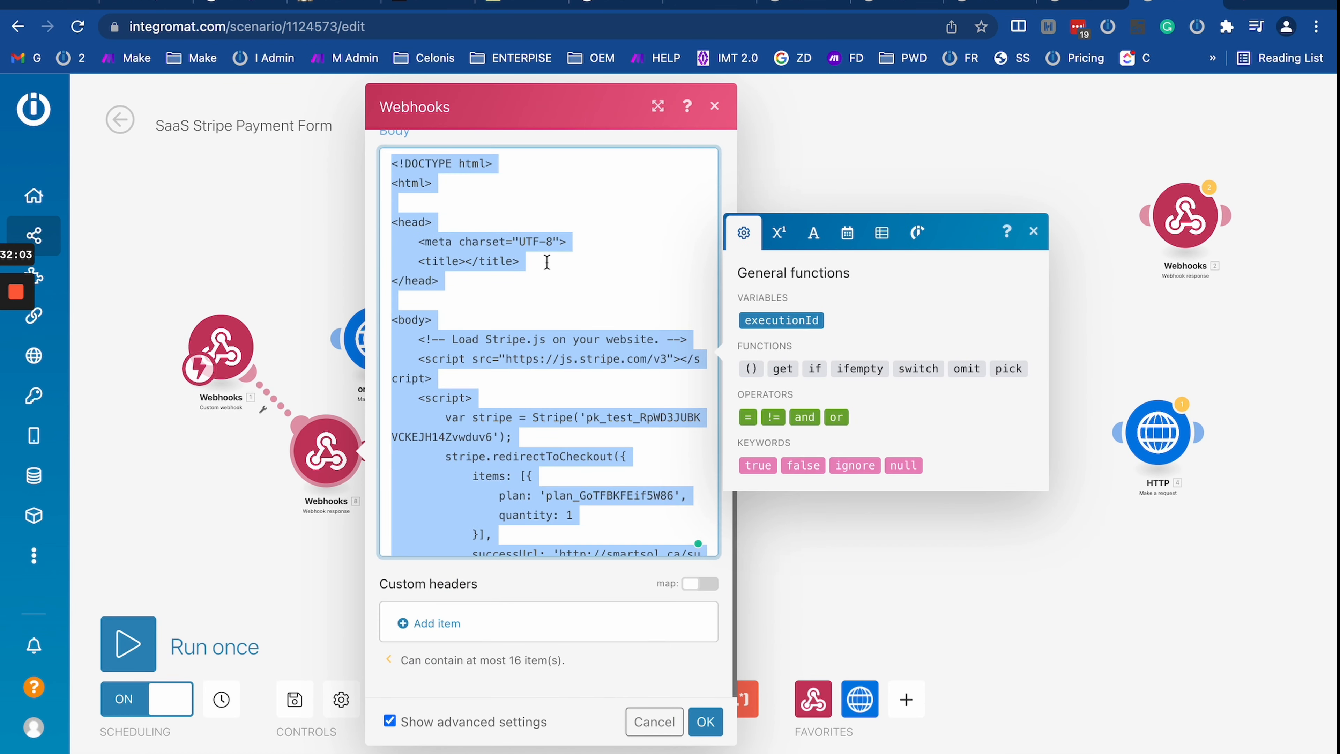
left_click(279, 282)
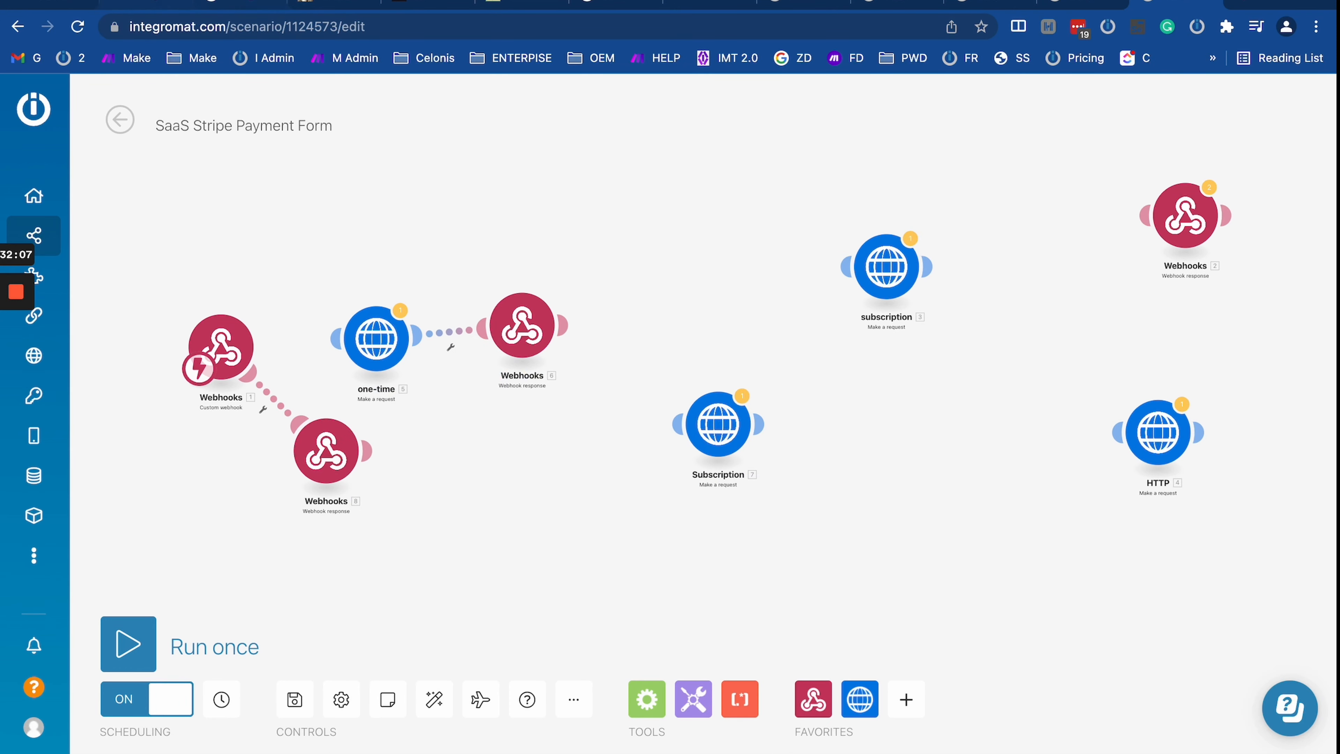
left_click(143, 5)
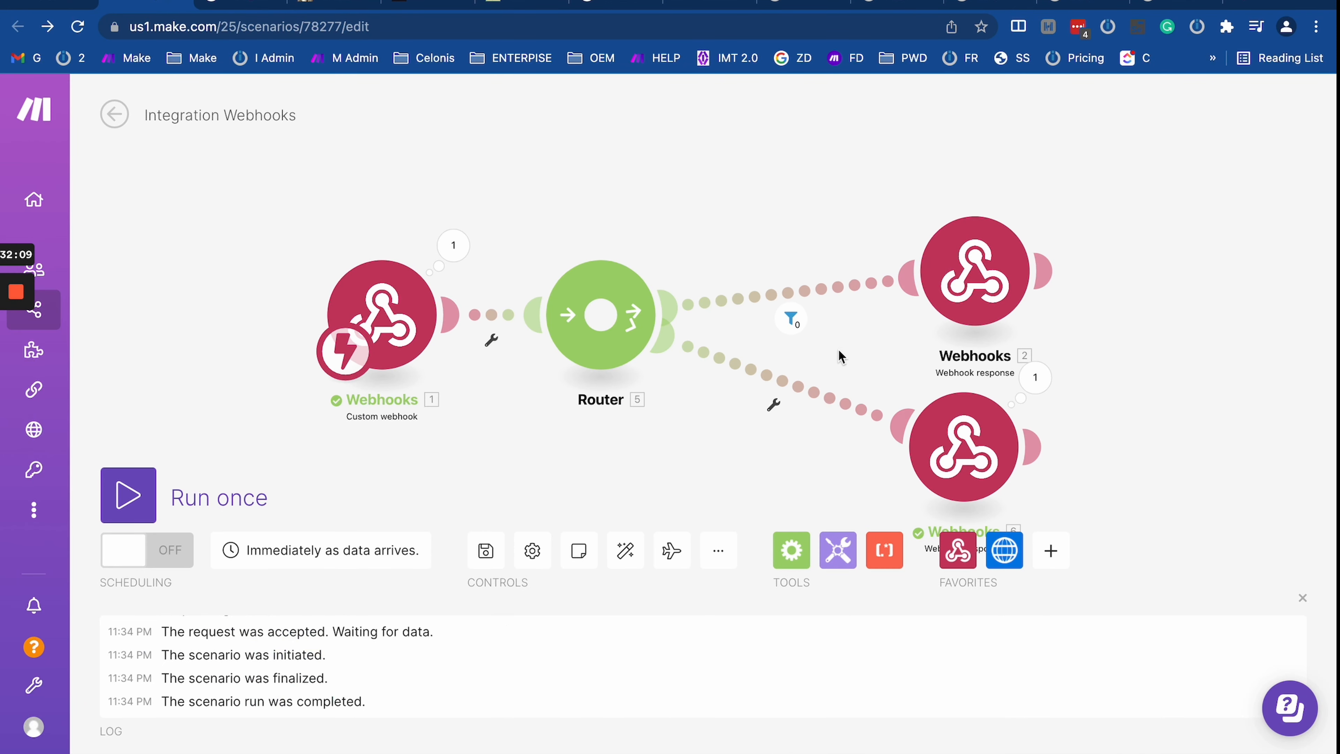
Step: Replace Webhooks 2's demo response body with the copied Stripe checkout HTML
left_click_drag(838, 356, 590, 403)
left_click(723, 317)
left_click(964, 450)
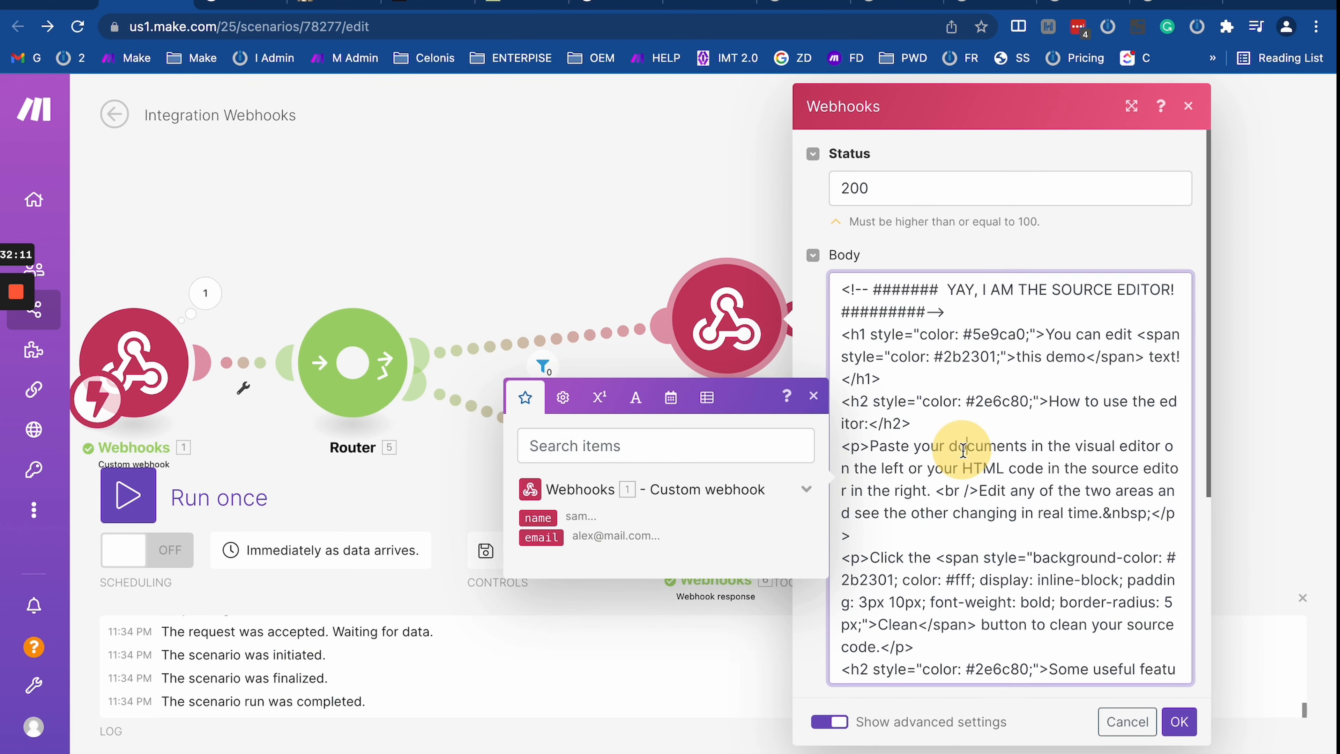
key("ctrl+a")
key("BackSpace")
key("ctrl+v")
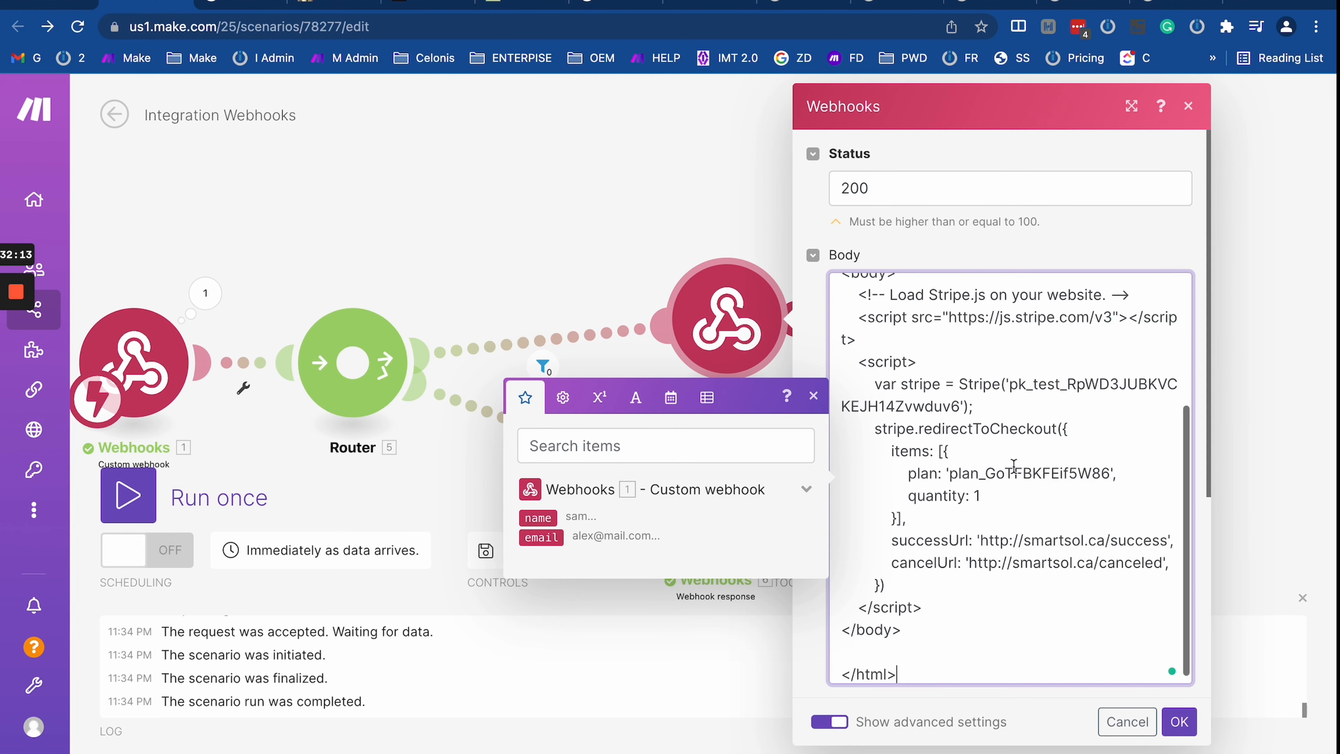
left_click(1179, 722)
Step: Recheck the Webhooks 2 body, confirm it, and start a single run
scroll(829, 331, "down", 8)
scroll(830, 331, "up", 6)
left_click(726, 322)
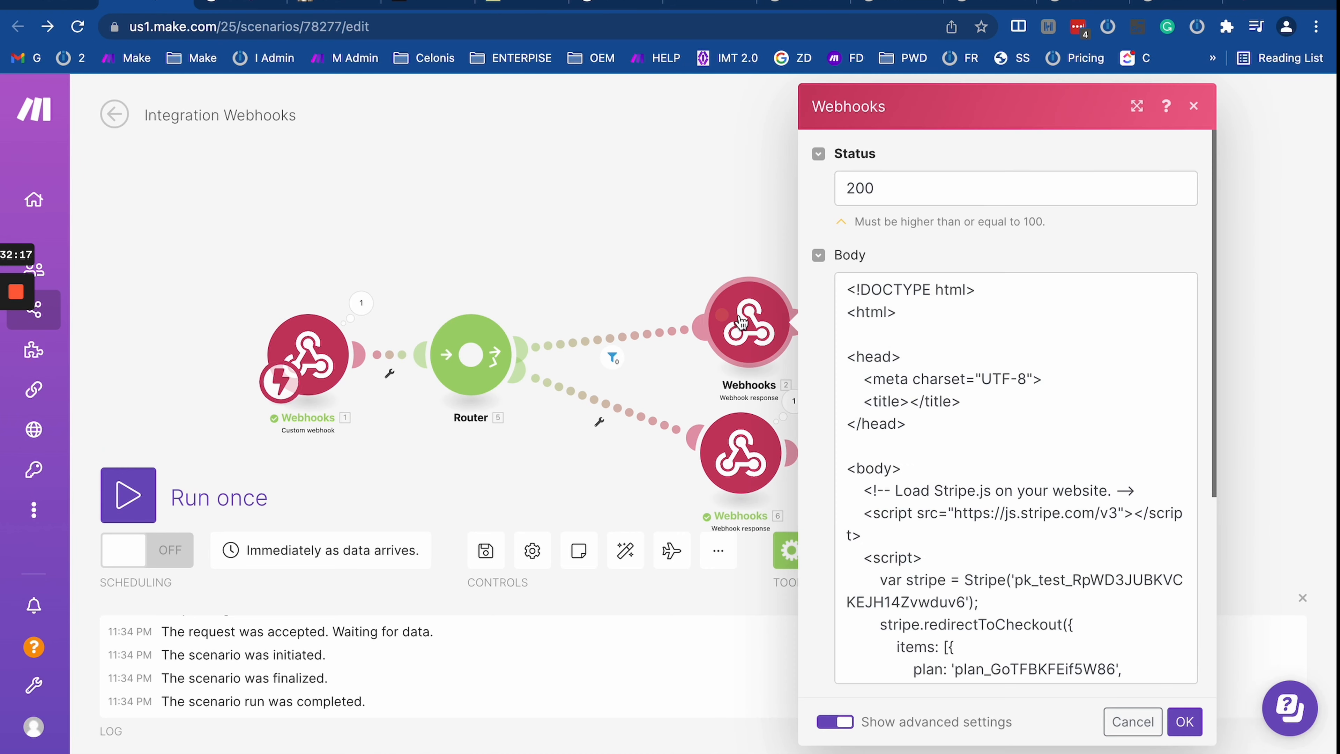
scroll(959, 426, "down", 5)
scroll(959, 427, "up", 5)
scroll(959, 426, "down", 3)
scroll(959, 427, "down", 3)
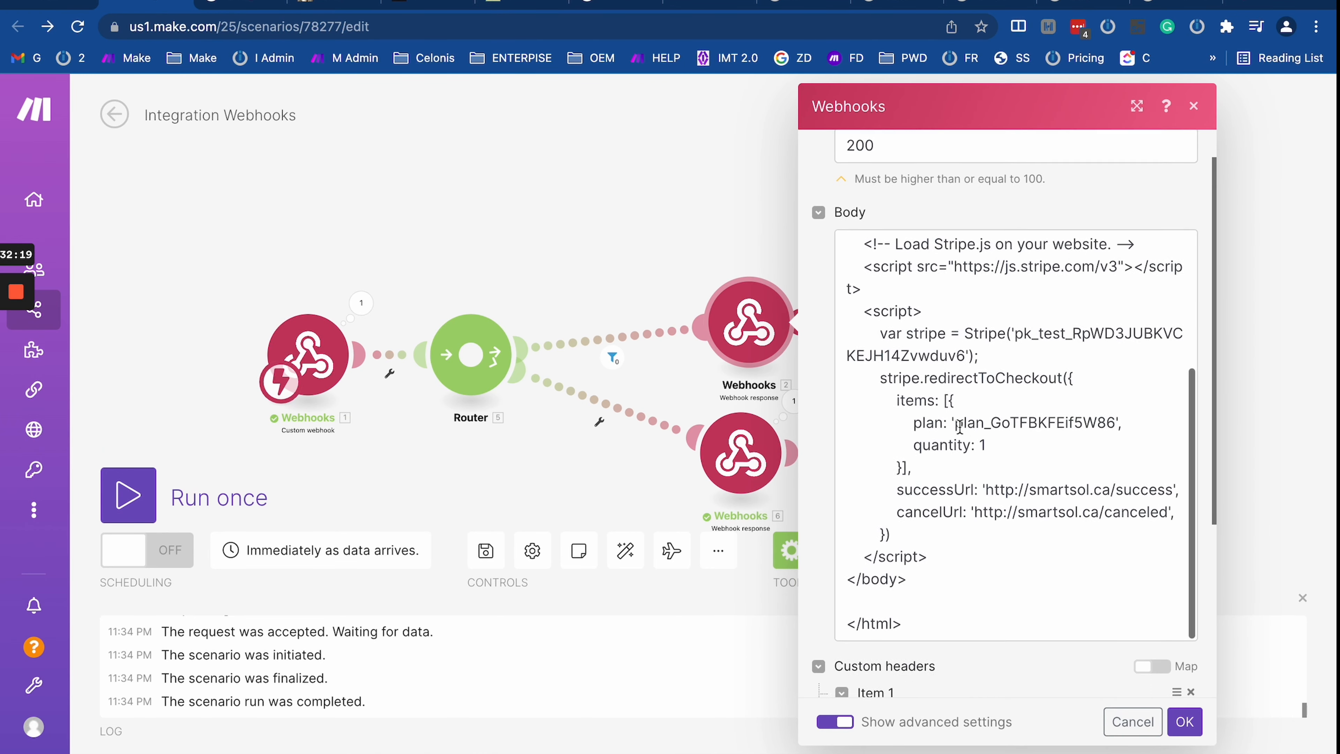
scroll(959, 426, "up", 5)
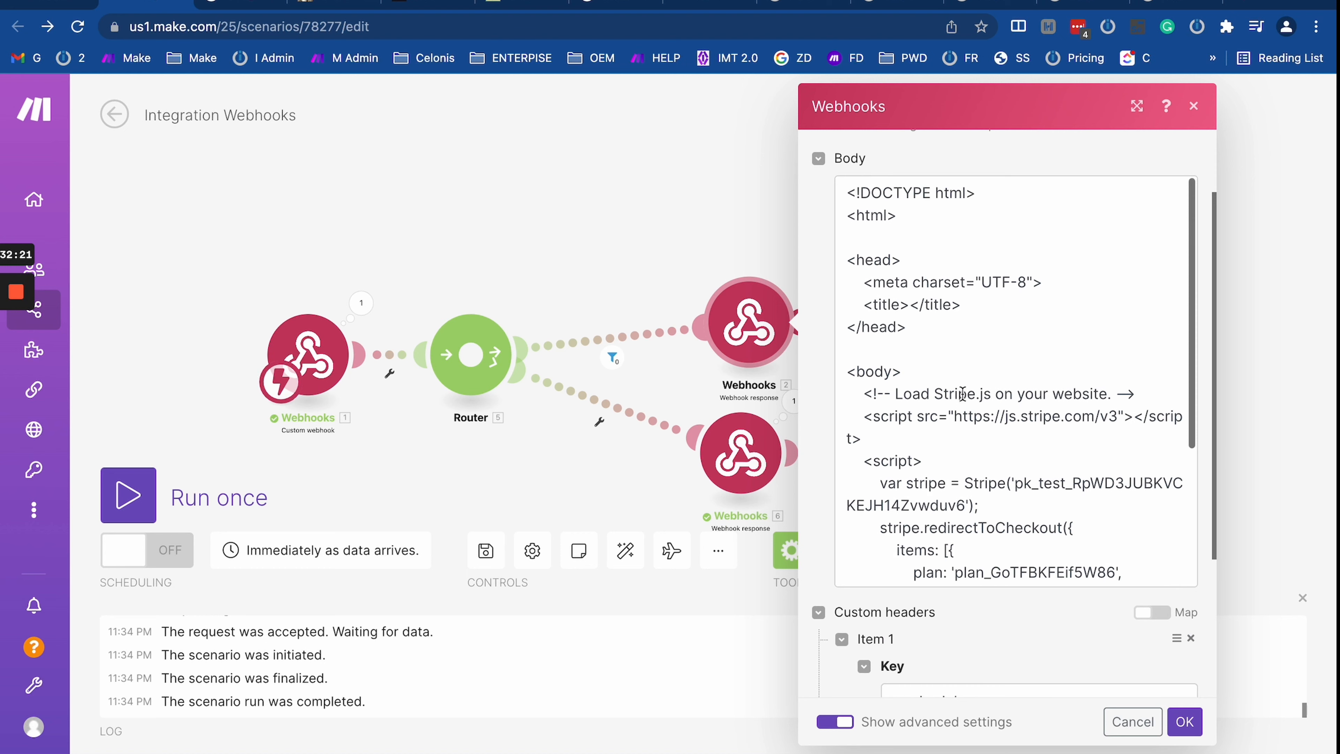
scroll(964, 402, "up", 2)
scroll(964, 402, "down", 6)
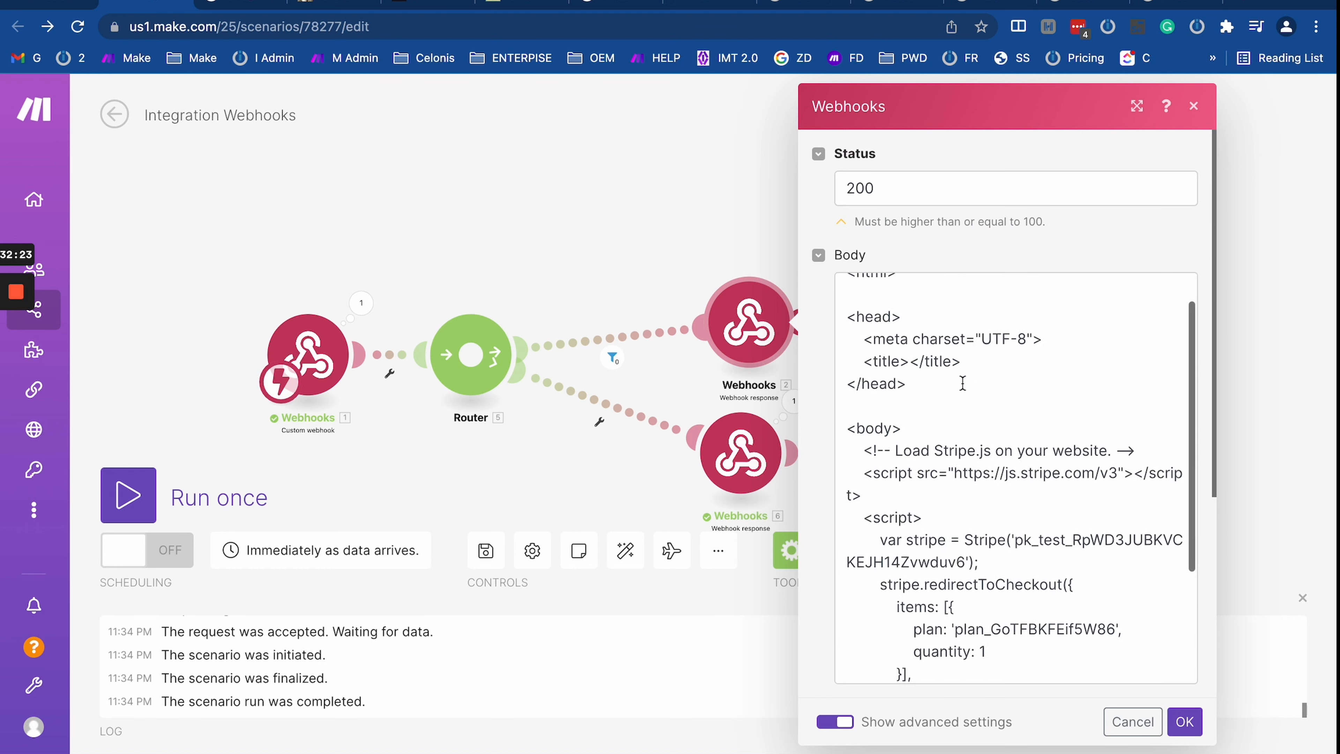
scroll(966, 375, "up", 5)
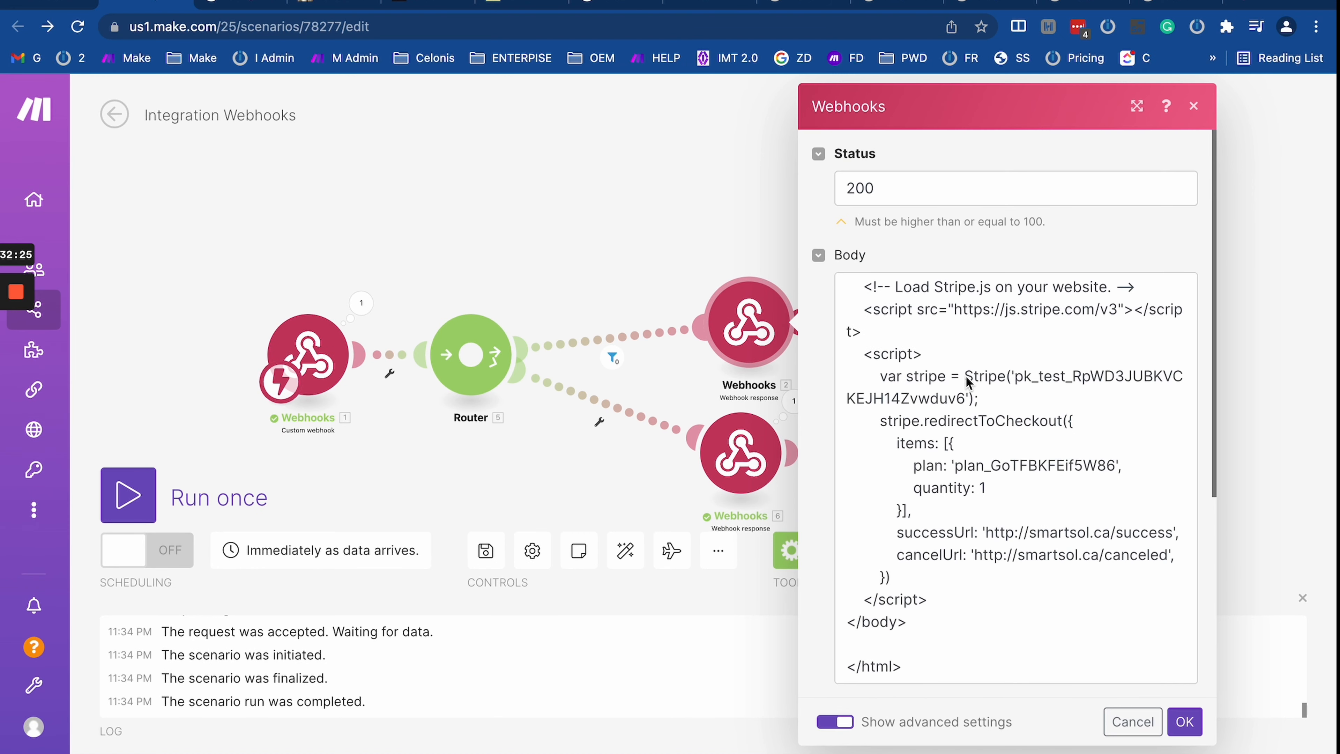
left_click(1185, 722)
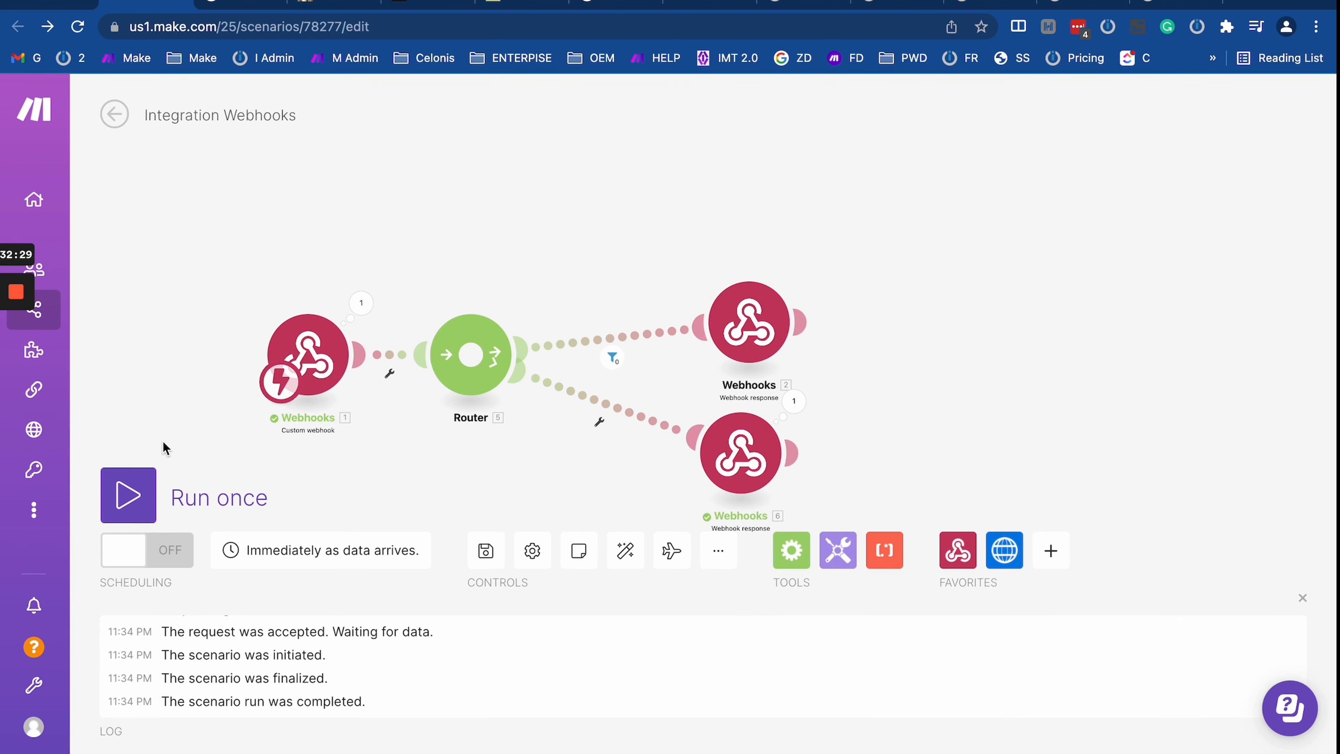
left_click(129, 493)
Step: Load the hook.us1.make.com URL from clipboard history and view the returned Stripe checkout page
left_click(243, 2)
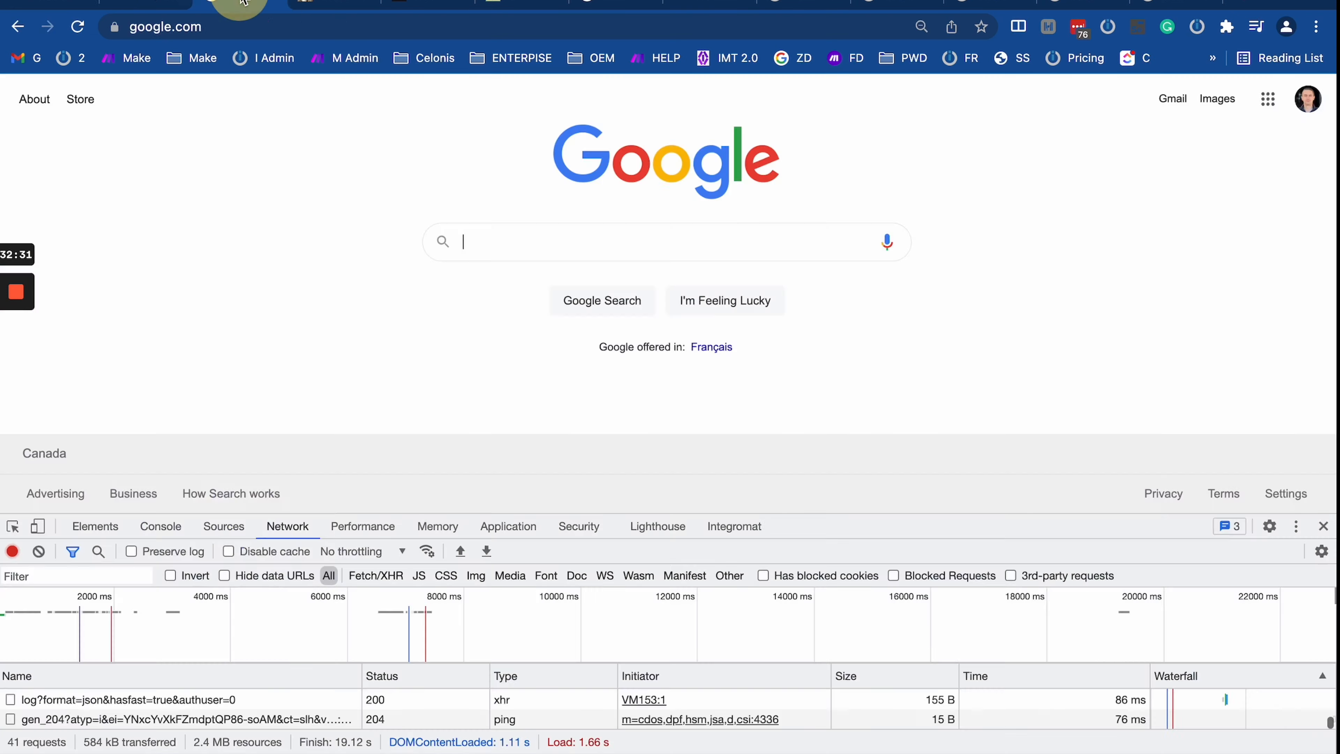
left_click(315, 3)
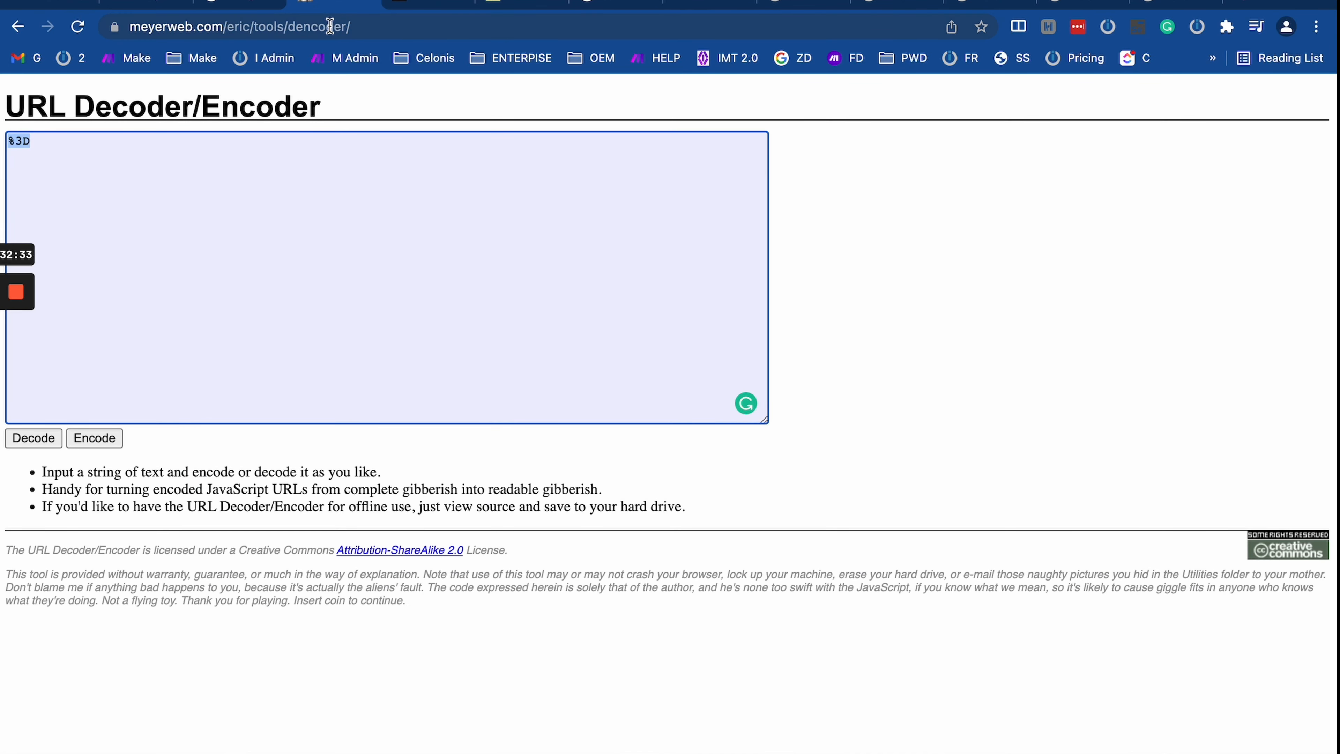
left_click(241, 2)
left_click(265, 27)
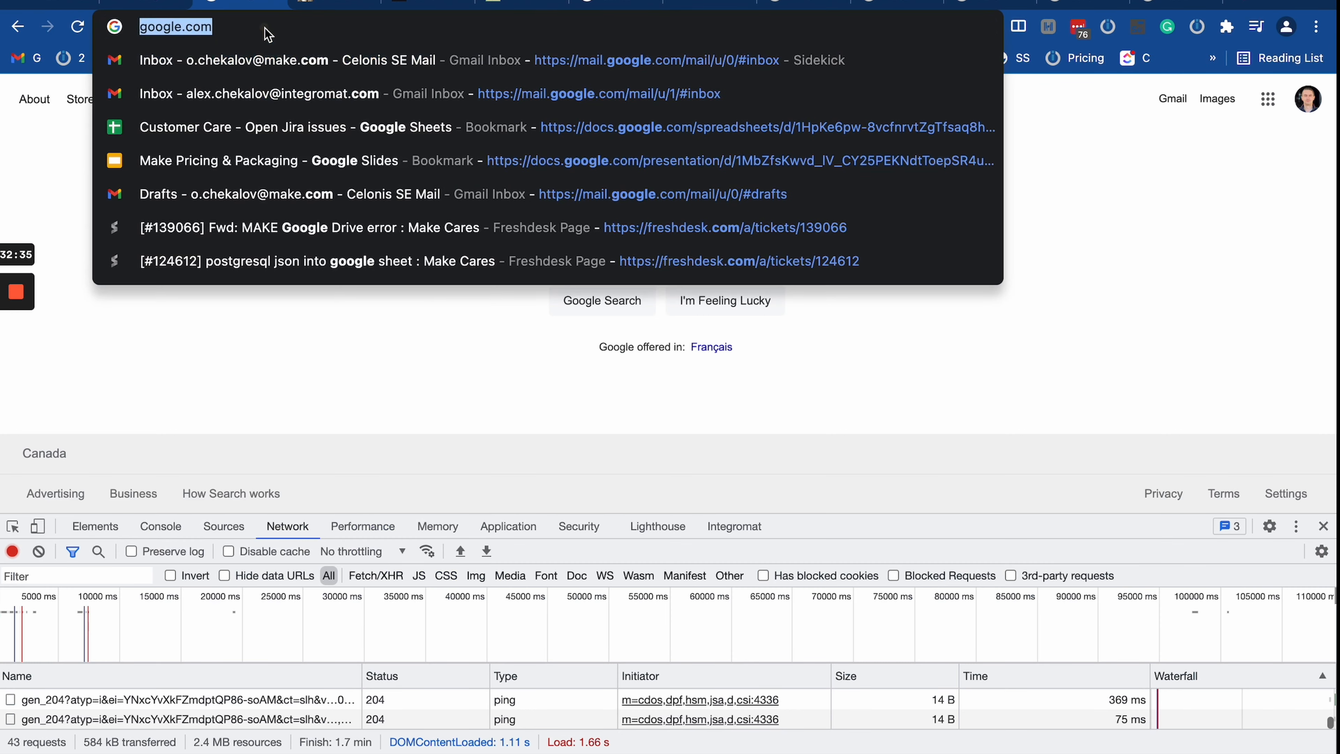
key("super+shift+v")
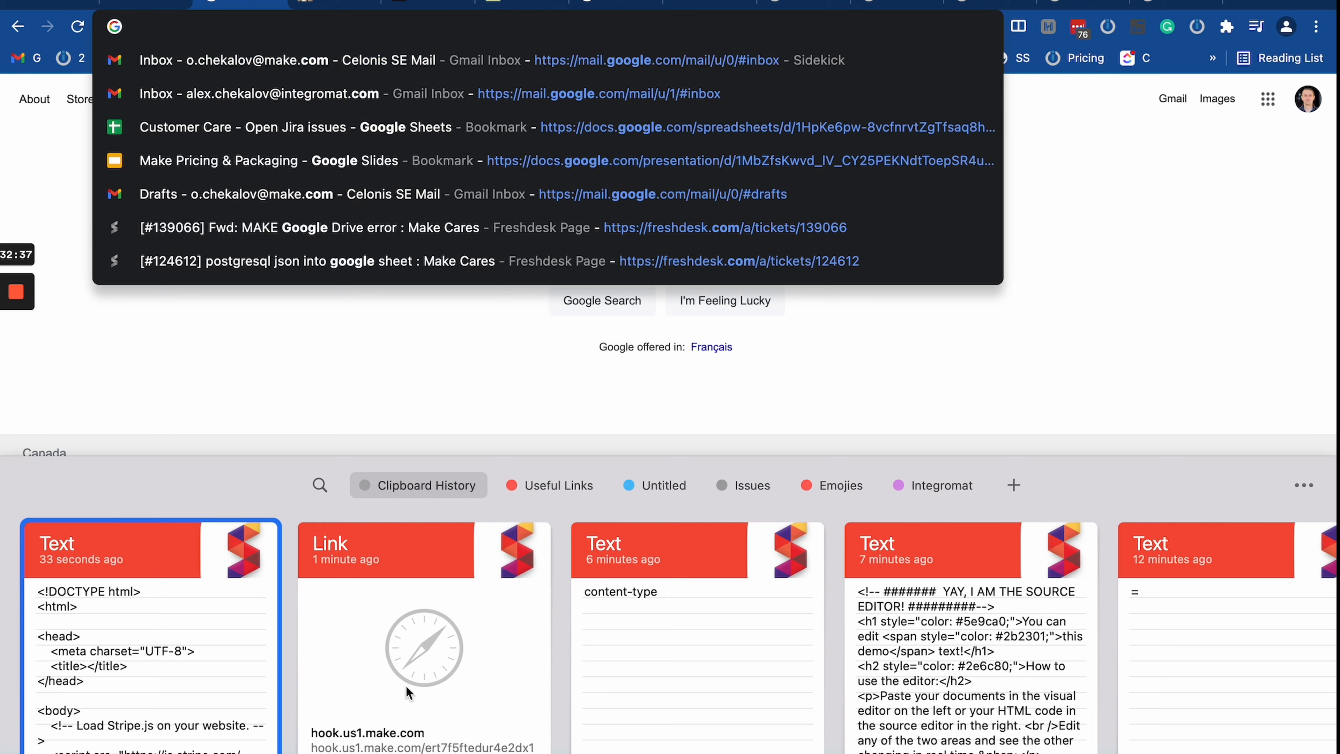
double_click(409, 693)
left_click(565, 29)
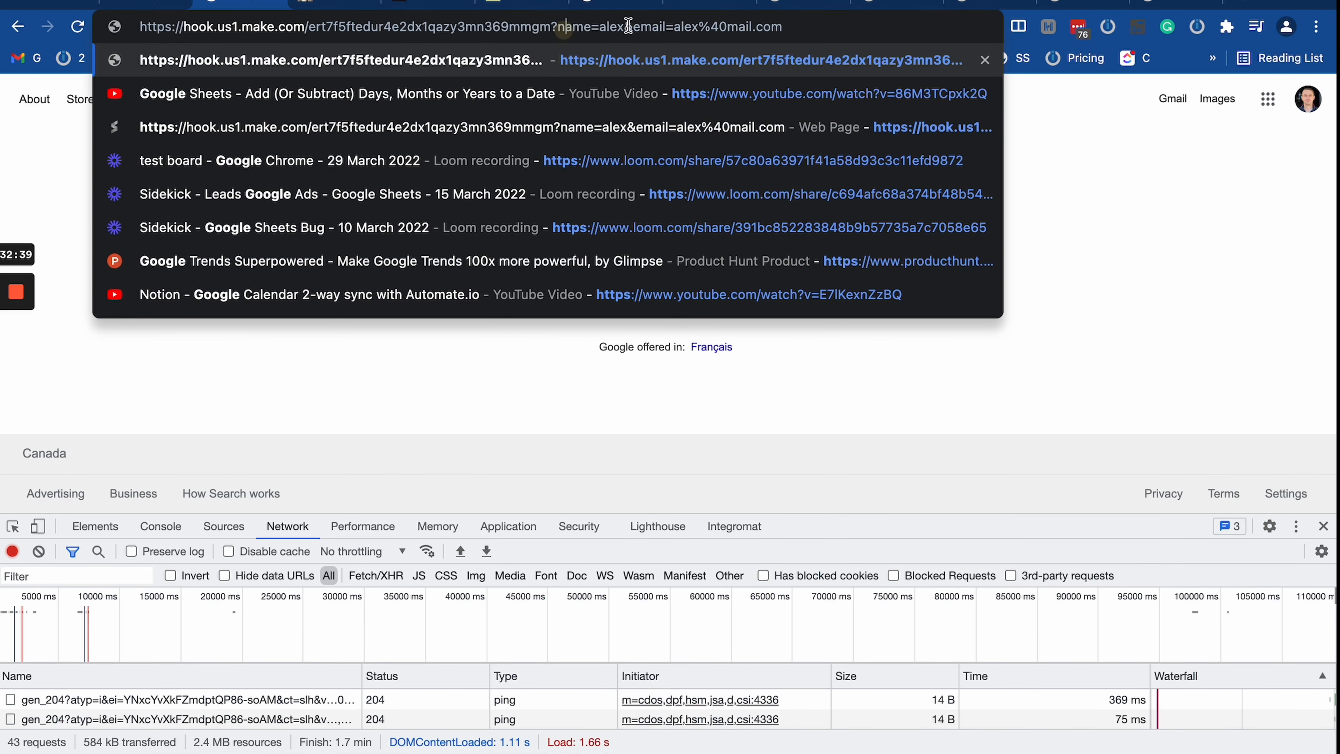
key("Return")
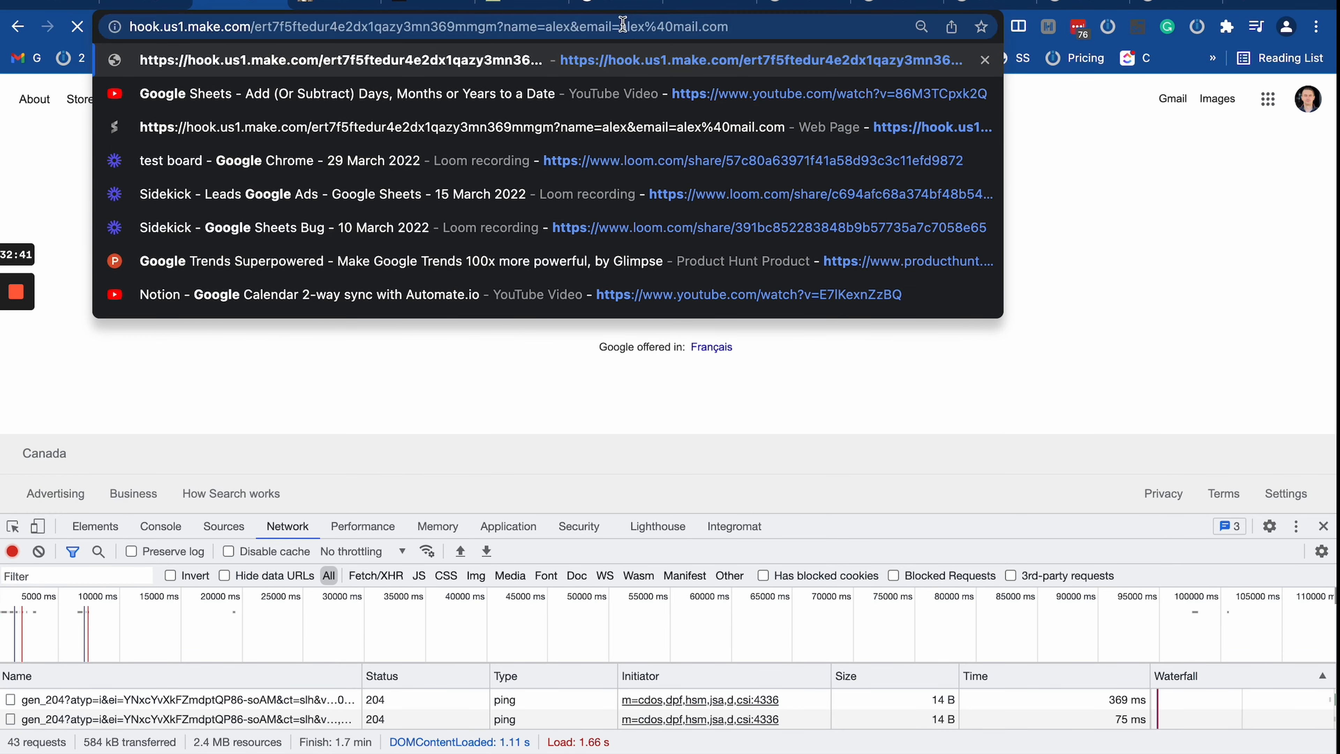
left_click(148, 5)
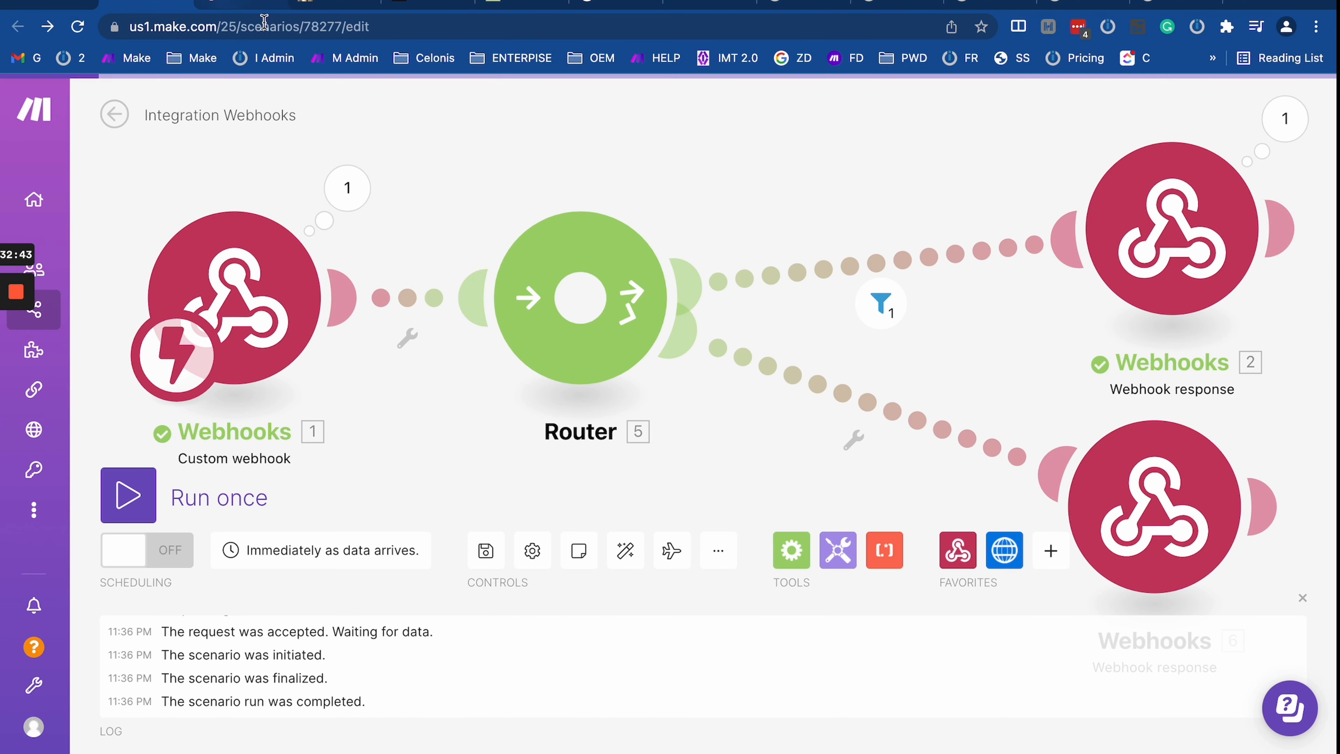
left_click(242, 4)
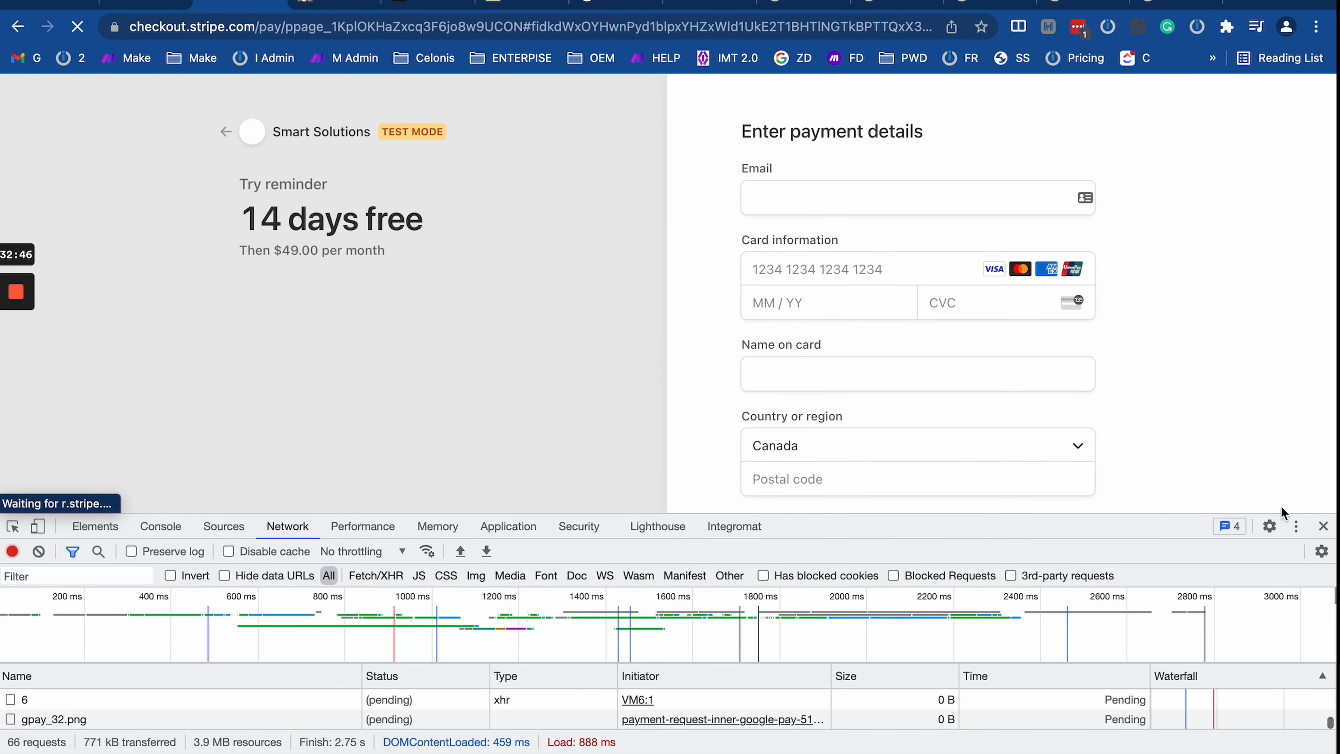
left_click(1323, 526)
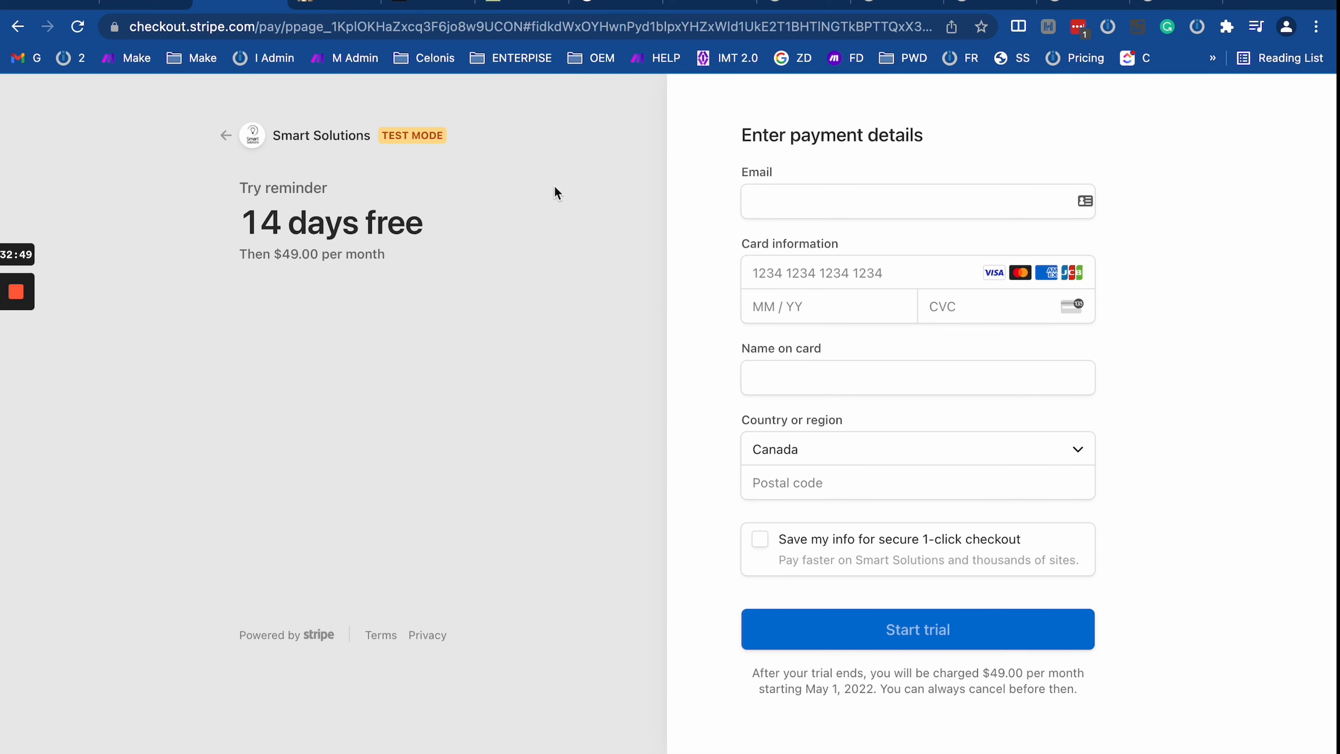
left_click(207, 9)
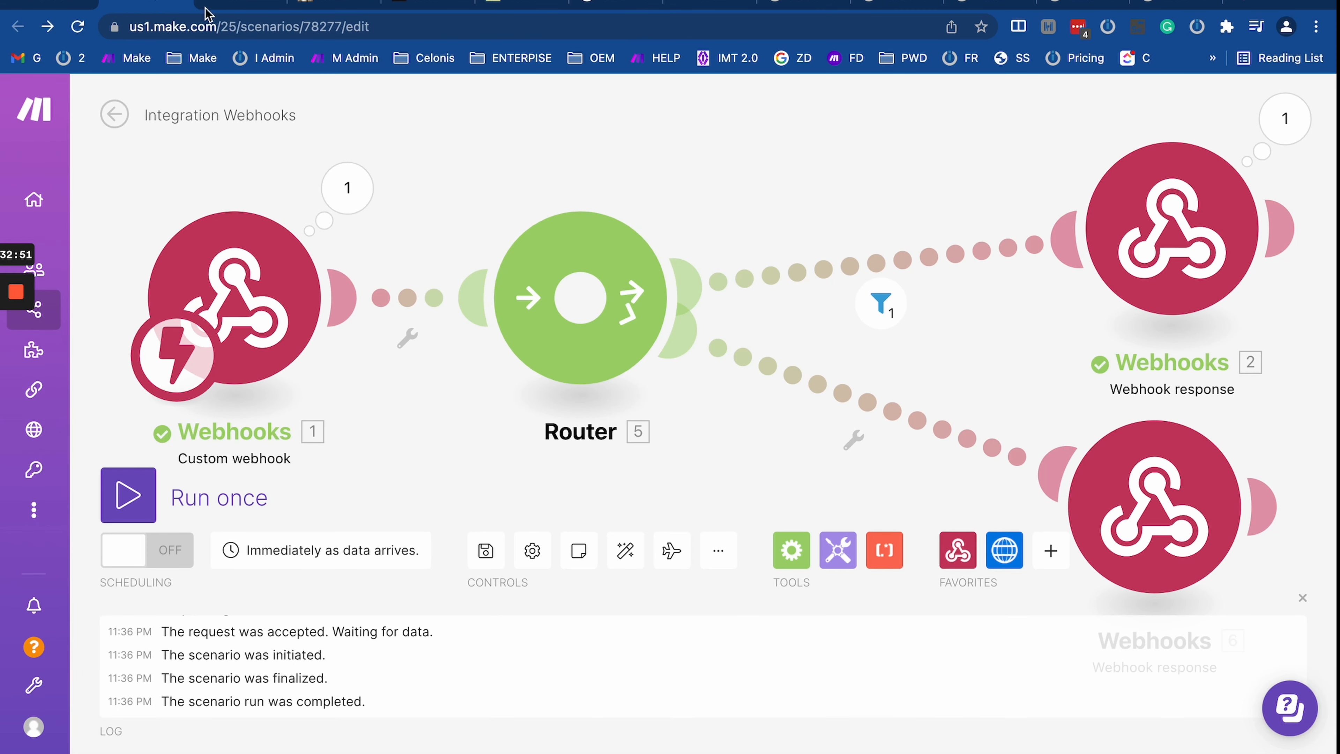
left_click(211, 4)
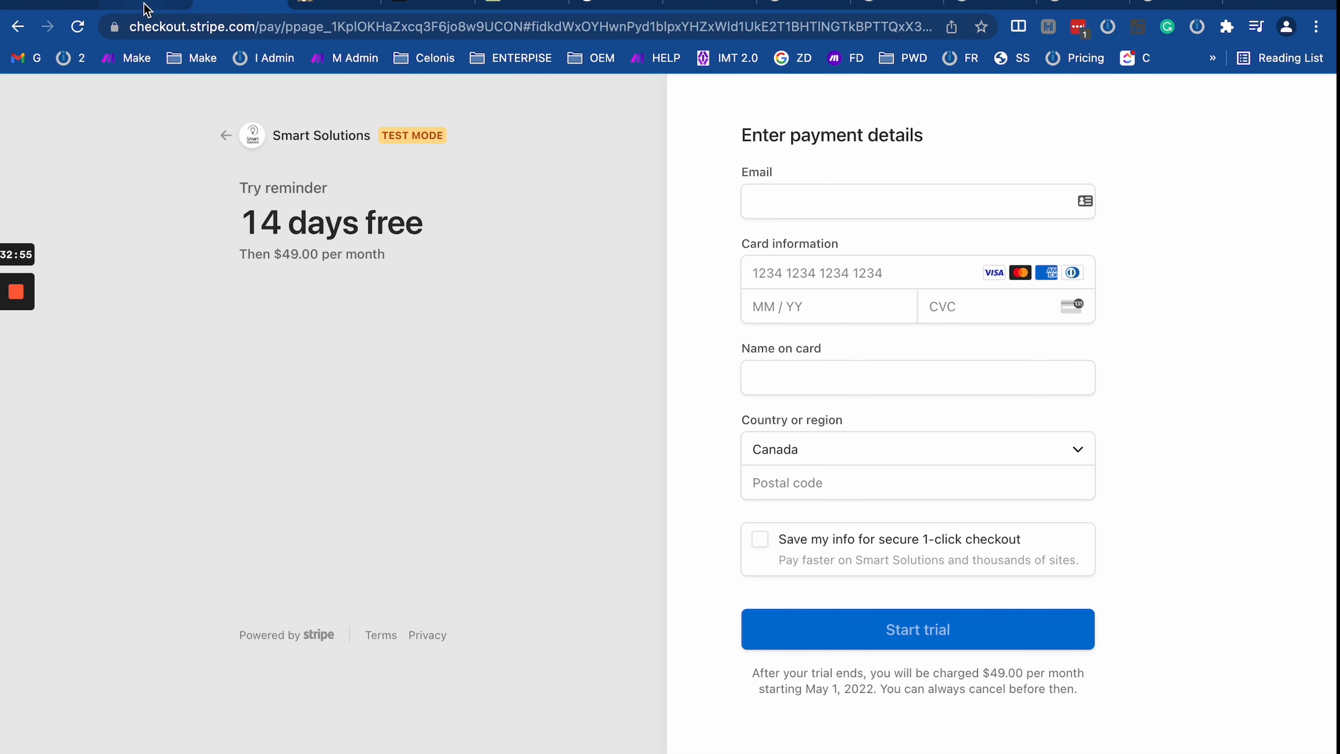
left_click(211, 8)
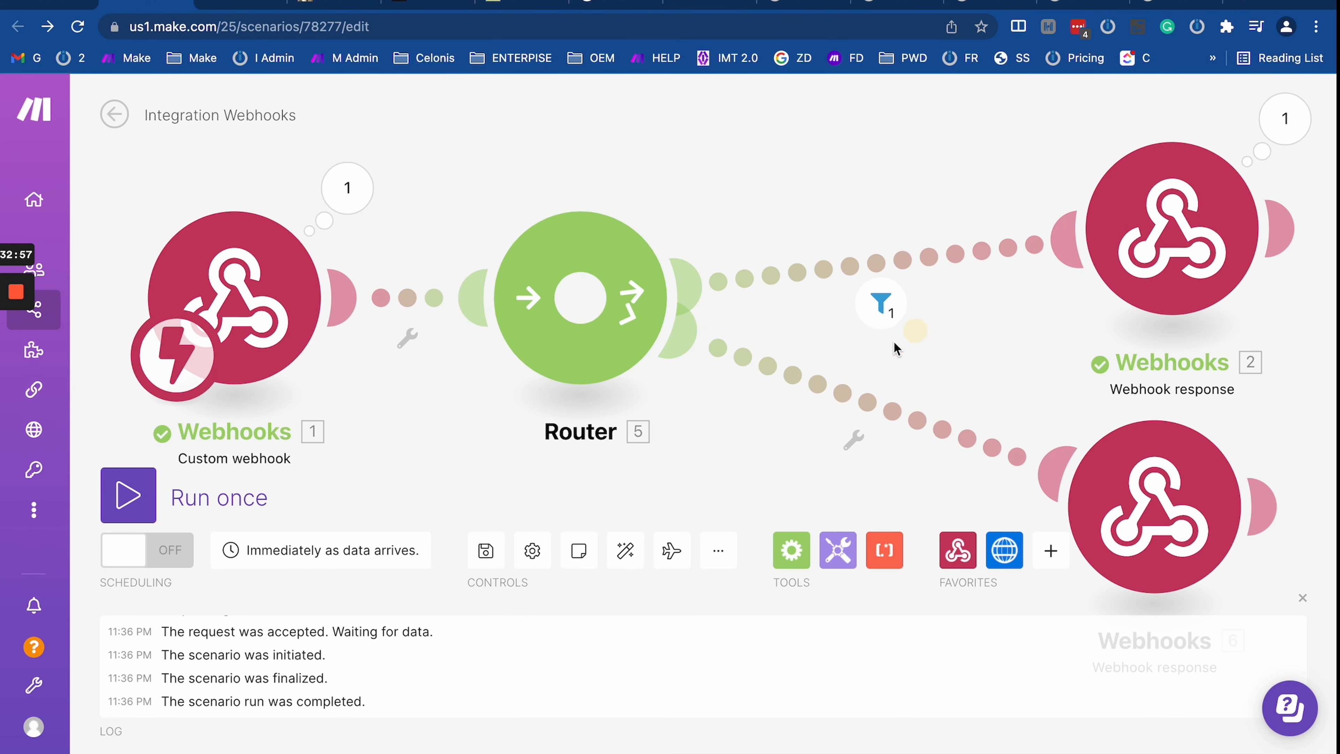
scroll(636, 466, "down", 1)
left_click(633, 561)
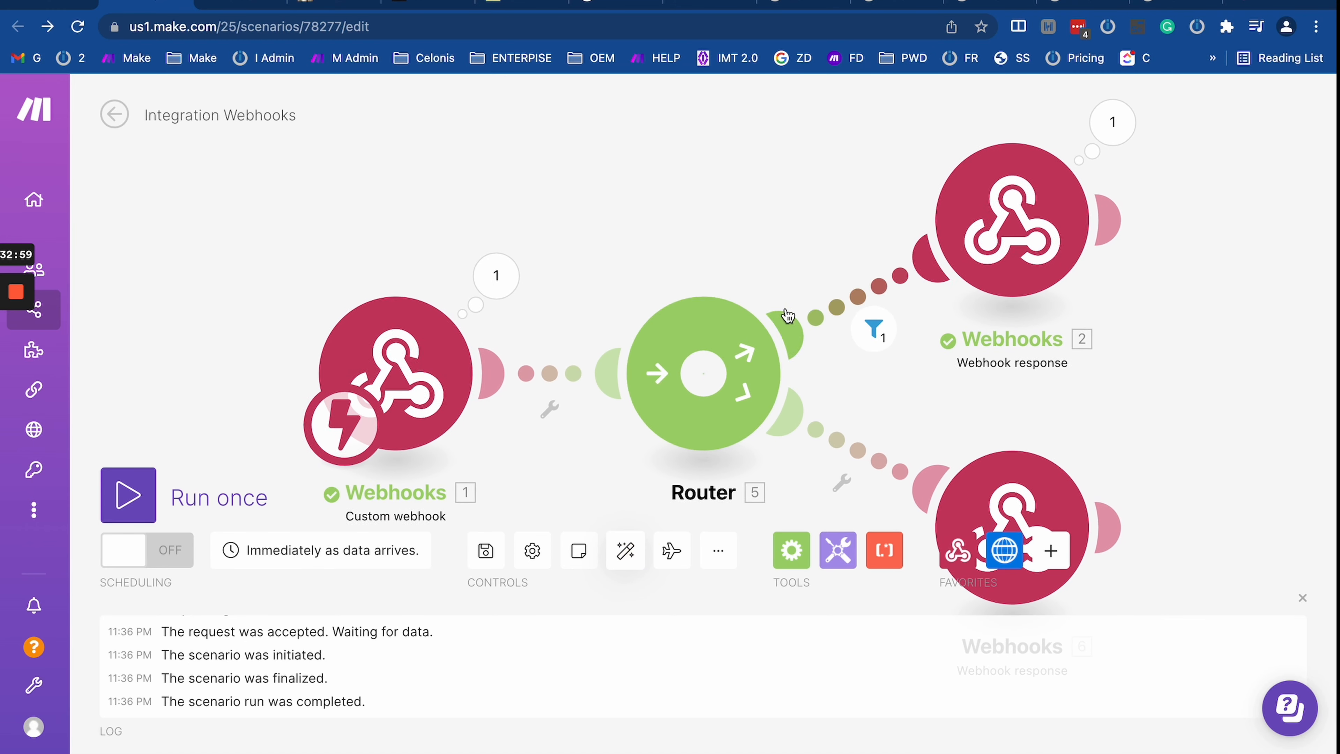
left_click(1019, 198)
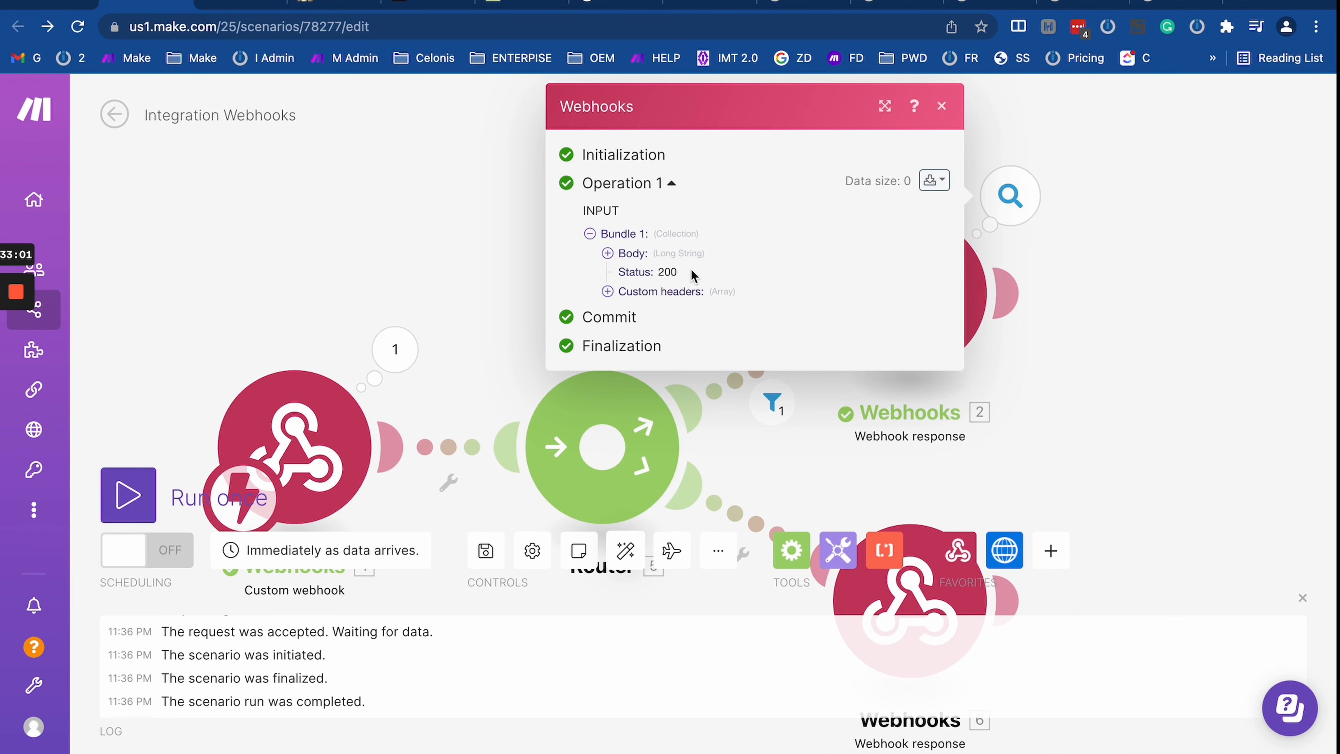
left_click(608, 253)
scroll(618, 425, "down", 5)
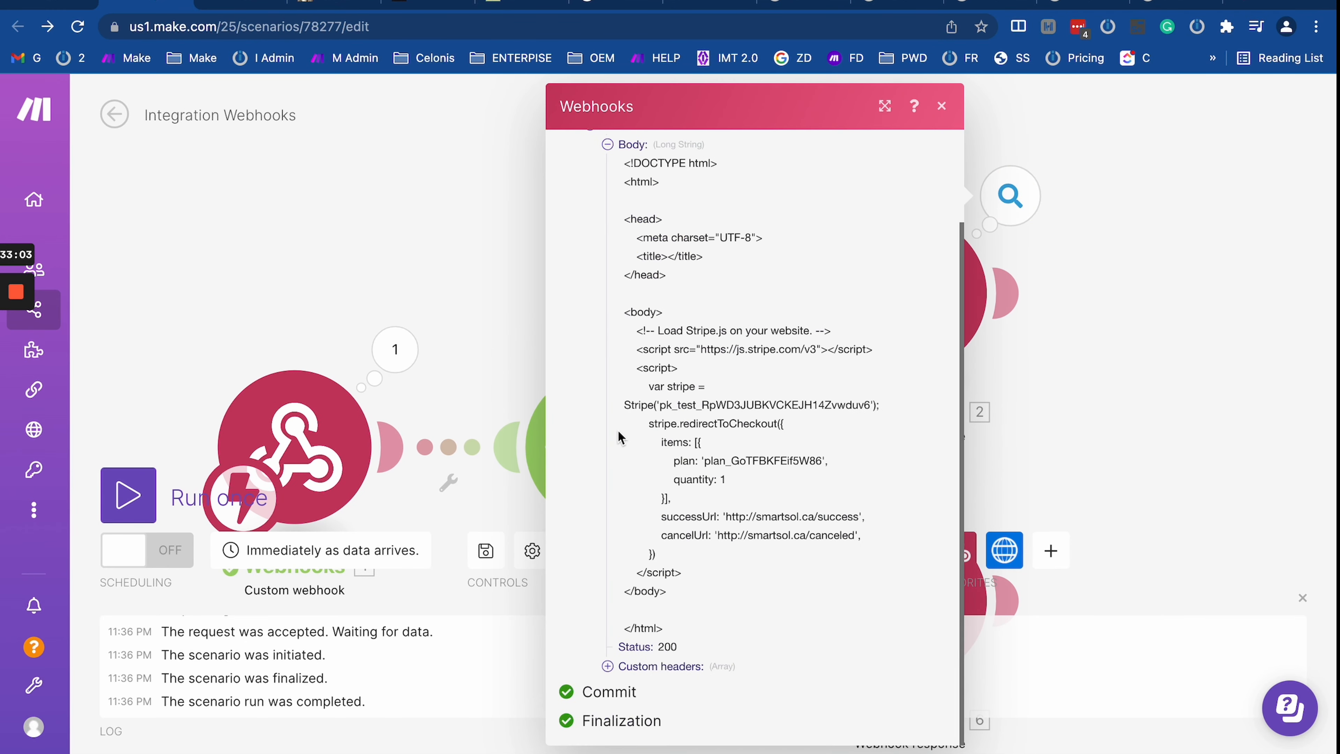
left_click(458, 230)
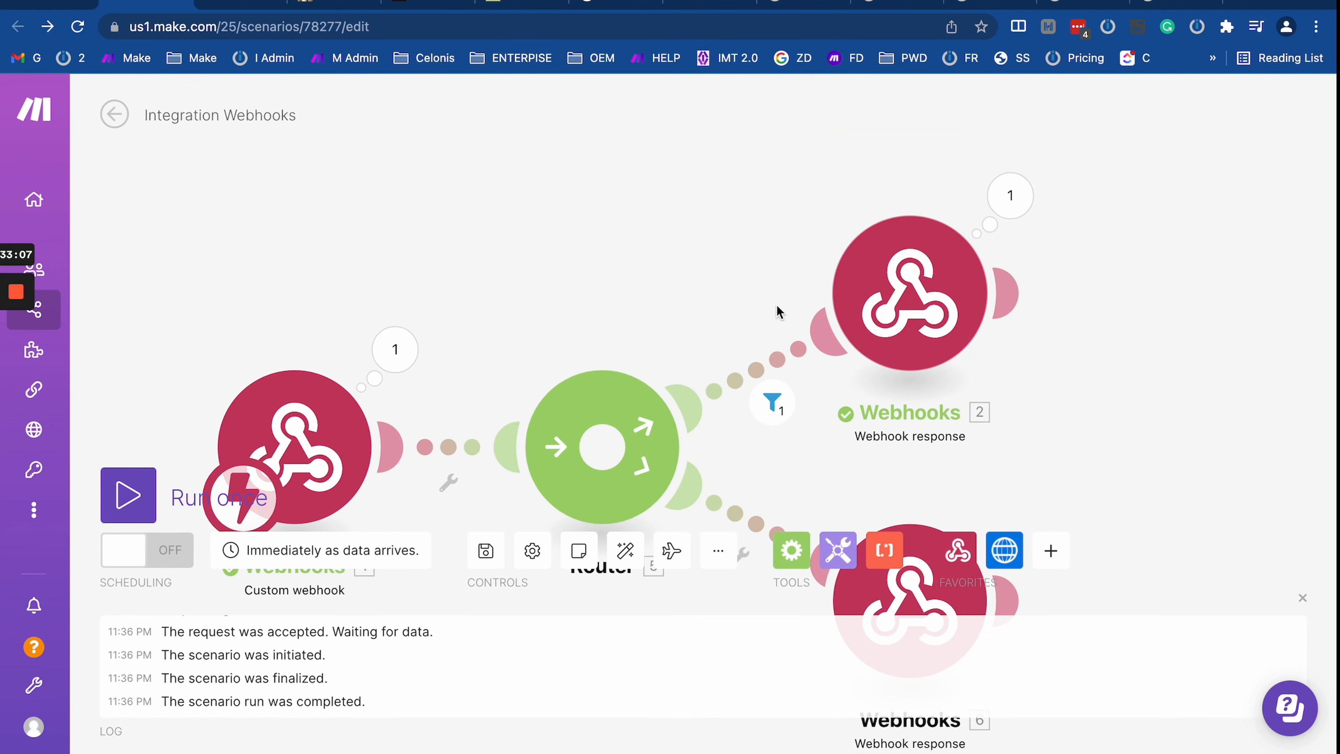
left_click_drag(694, 258, 695, 147)
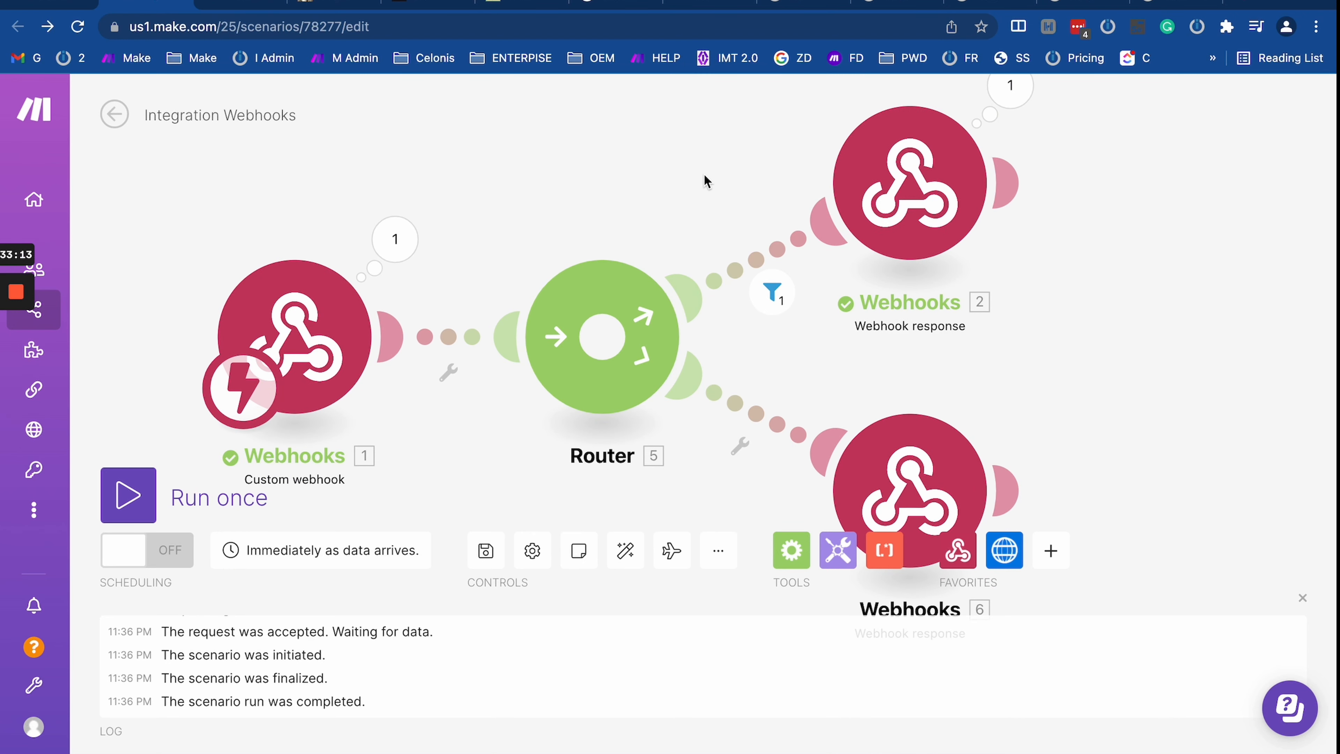
mouse_move(884, 197)
left_mouse_down()
mouse_move(932, 268)
mouse_move(890, 215)
left_mouse_up()
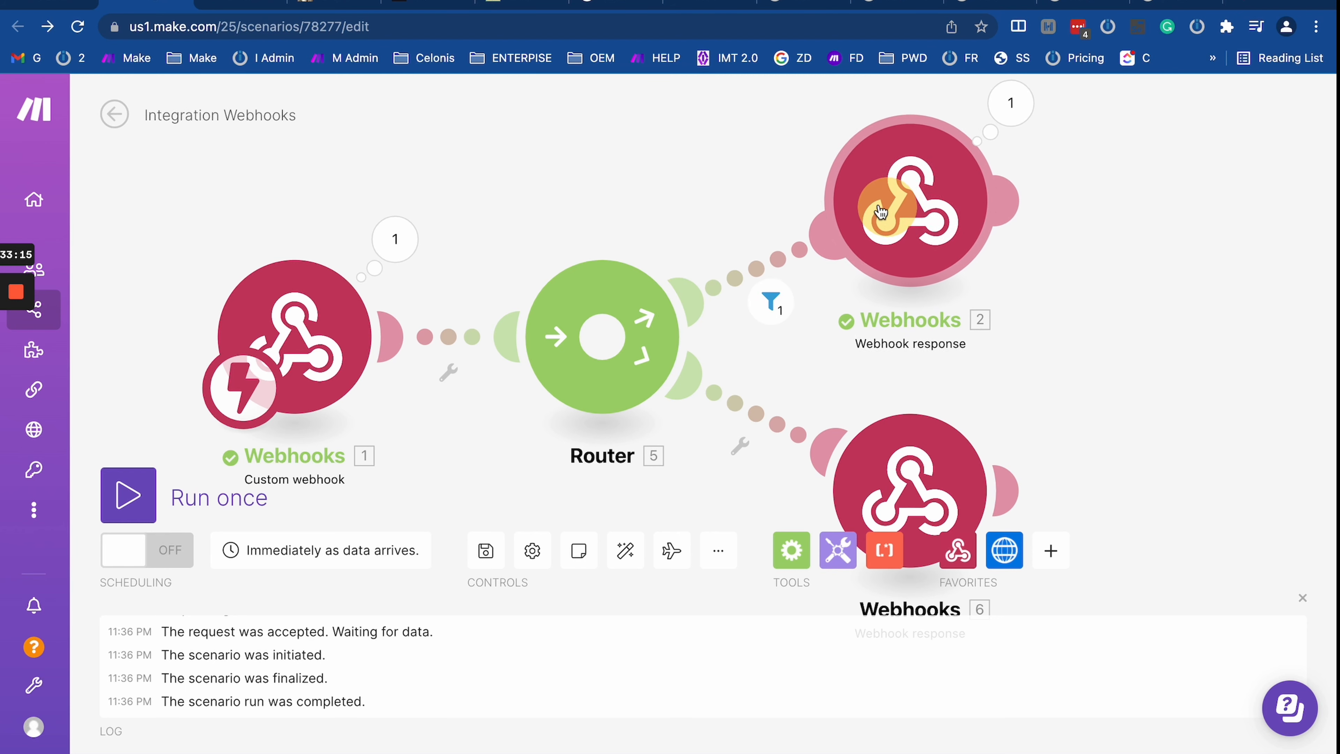
left_click(741, 272)
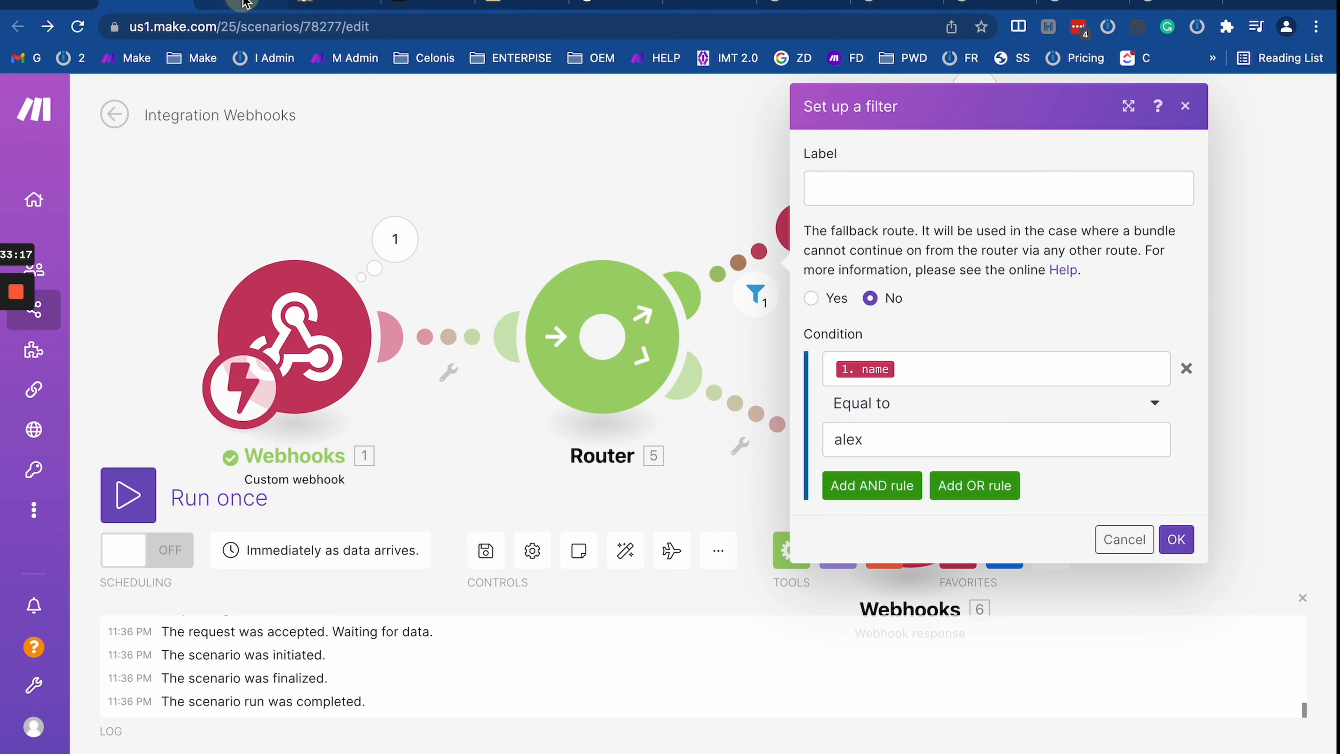
left_click(245, 4)
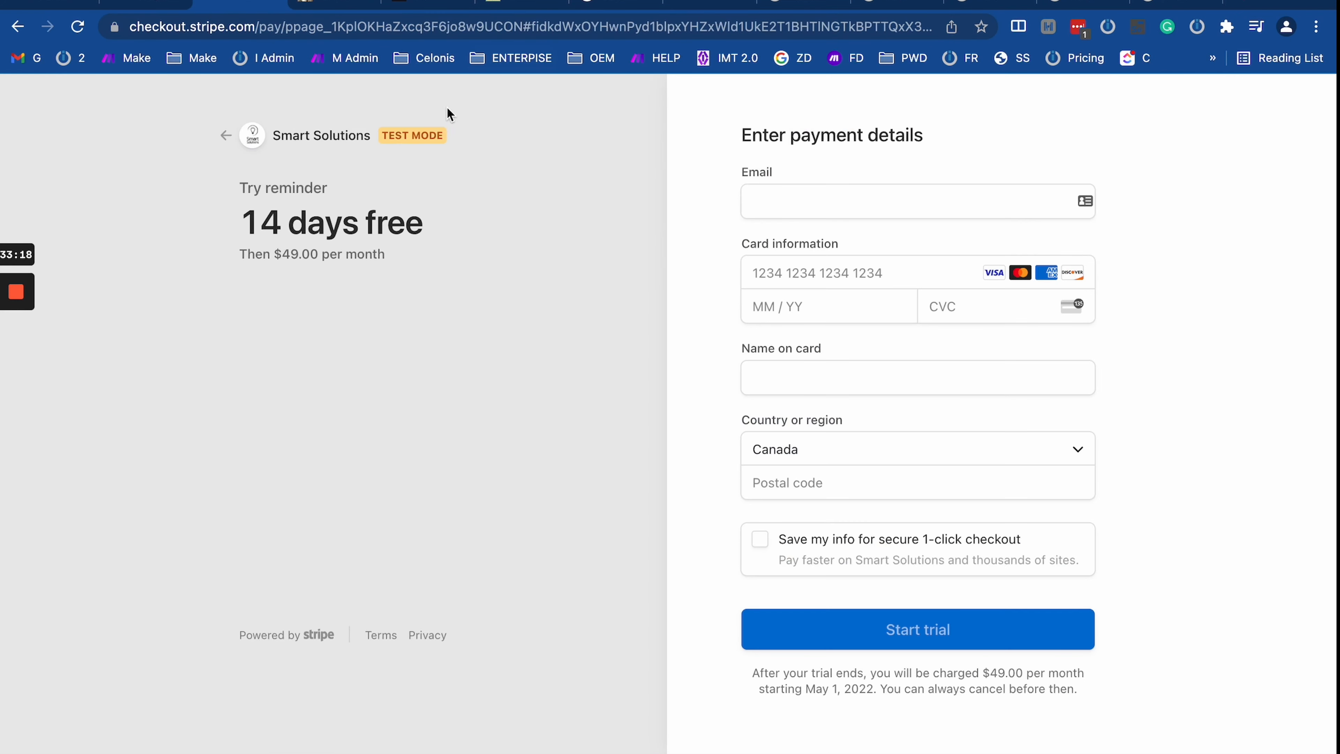
Step: Paste the webhook URL into the address bar, then search 'sdvsdv' in a new tab
left_click(318, 35)
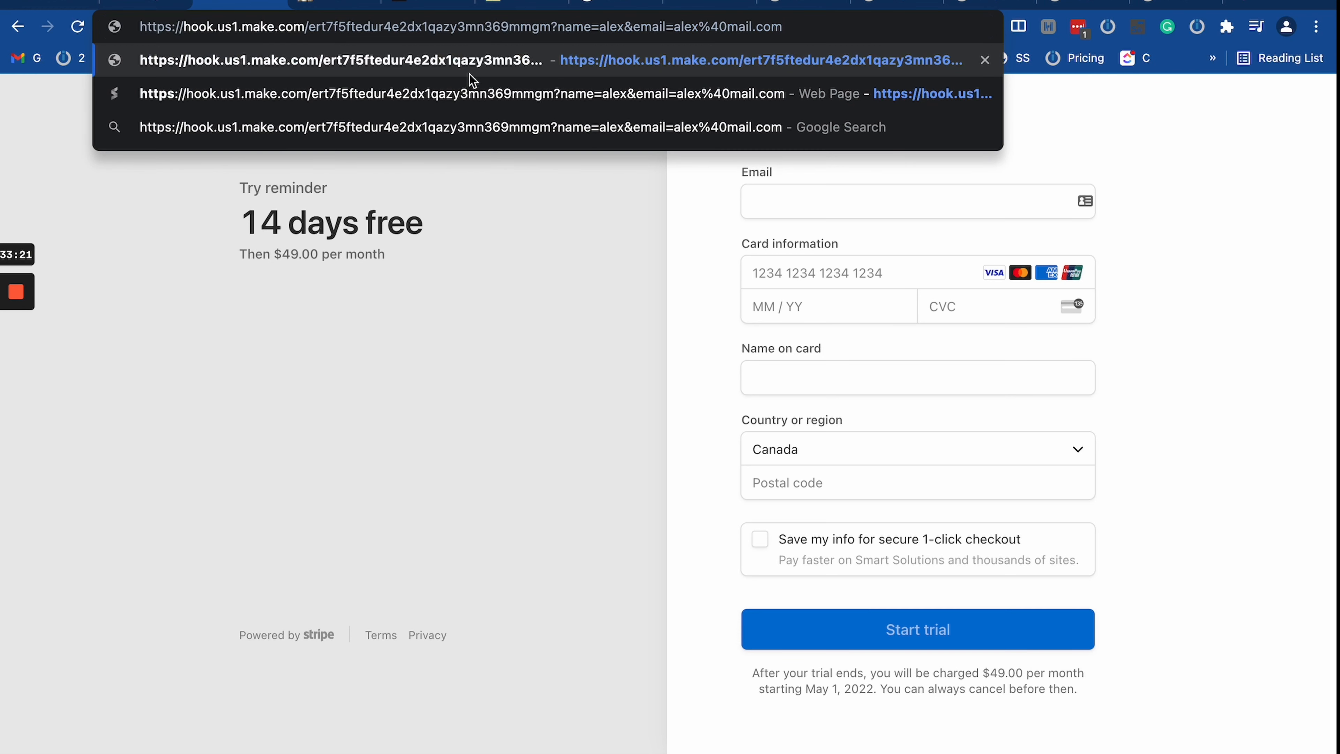
left_click_drag(787, 26, 555, 21)
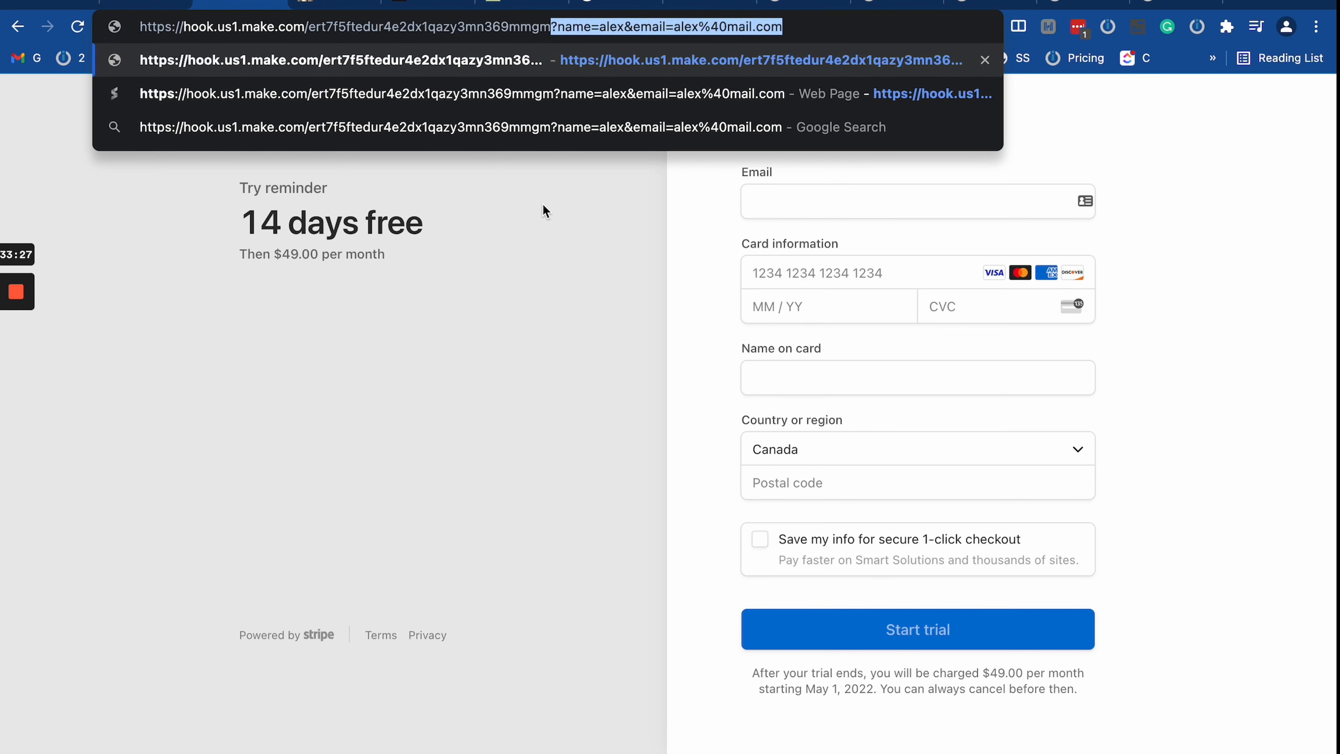
left_click(1246, 2)
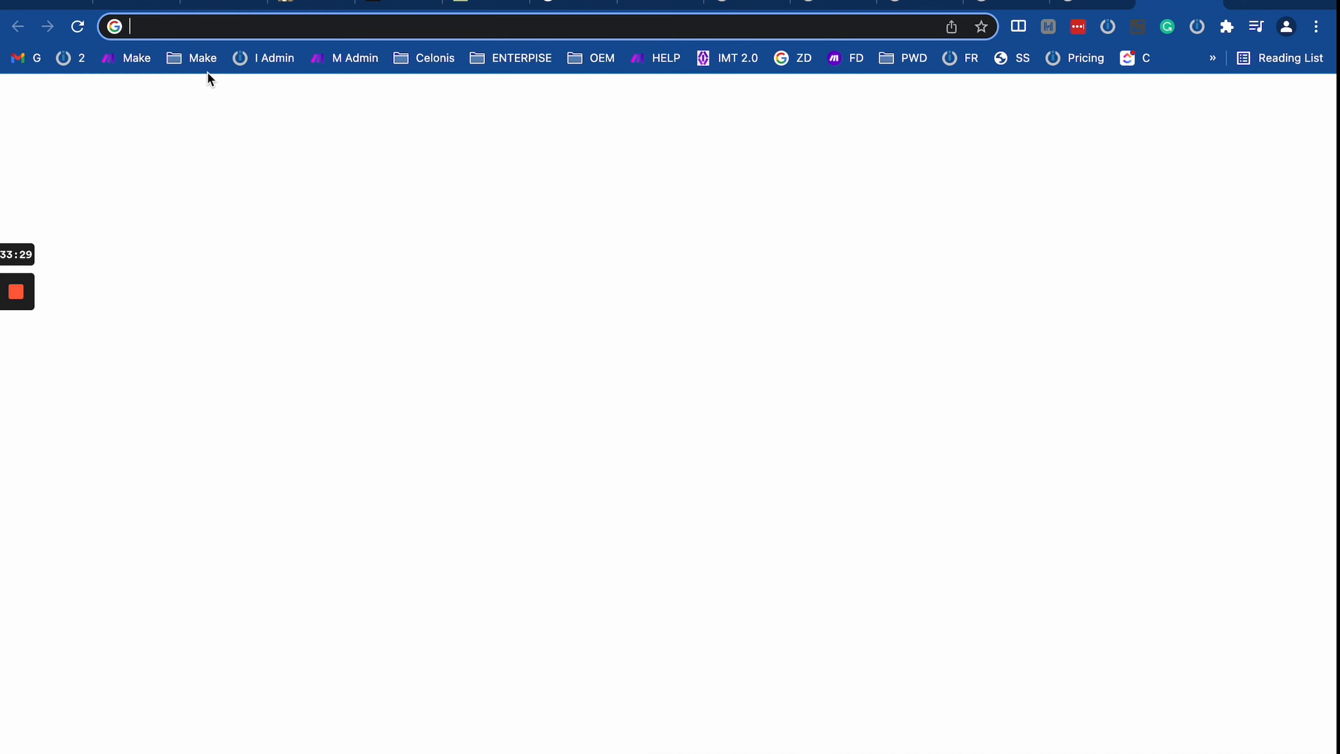
type("sdvsdv")
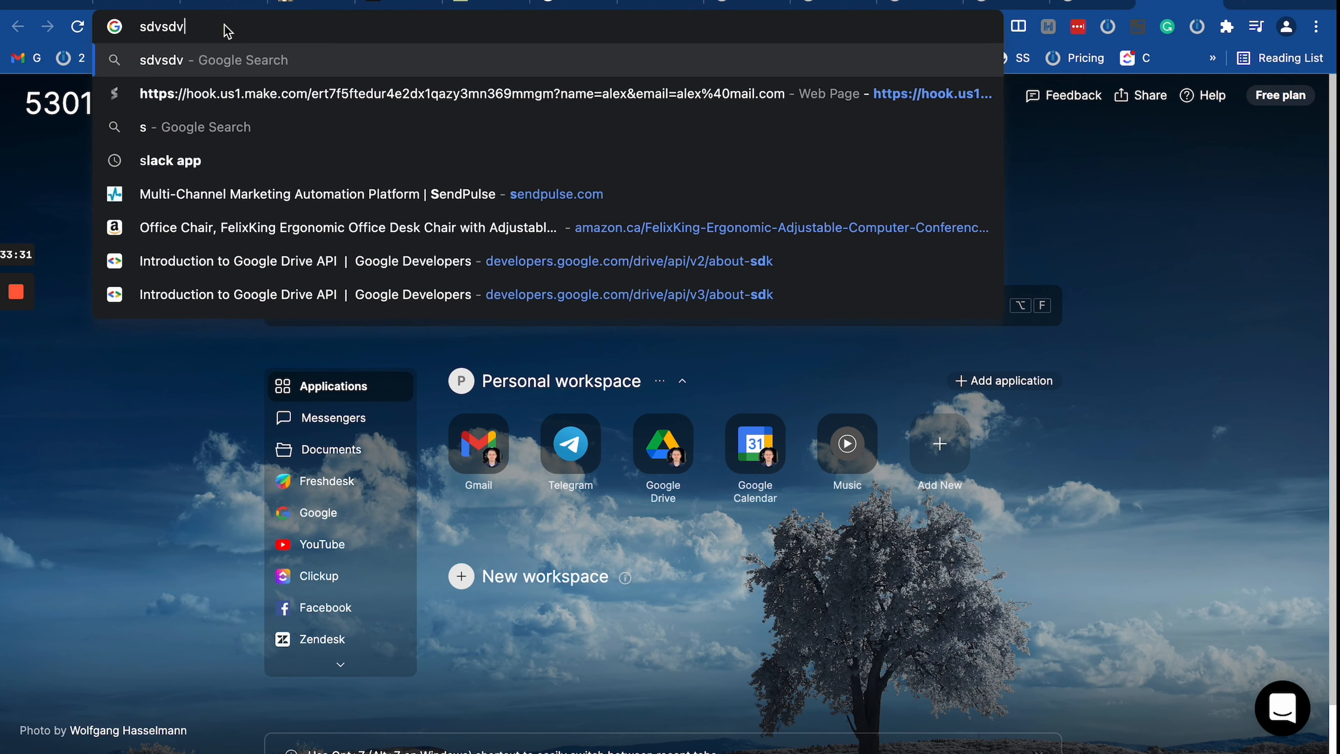
key("Return")
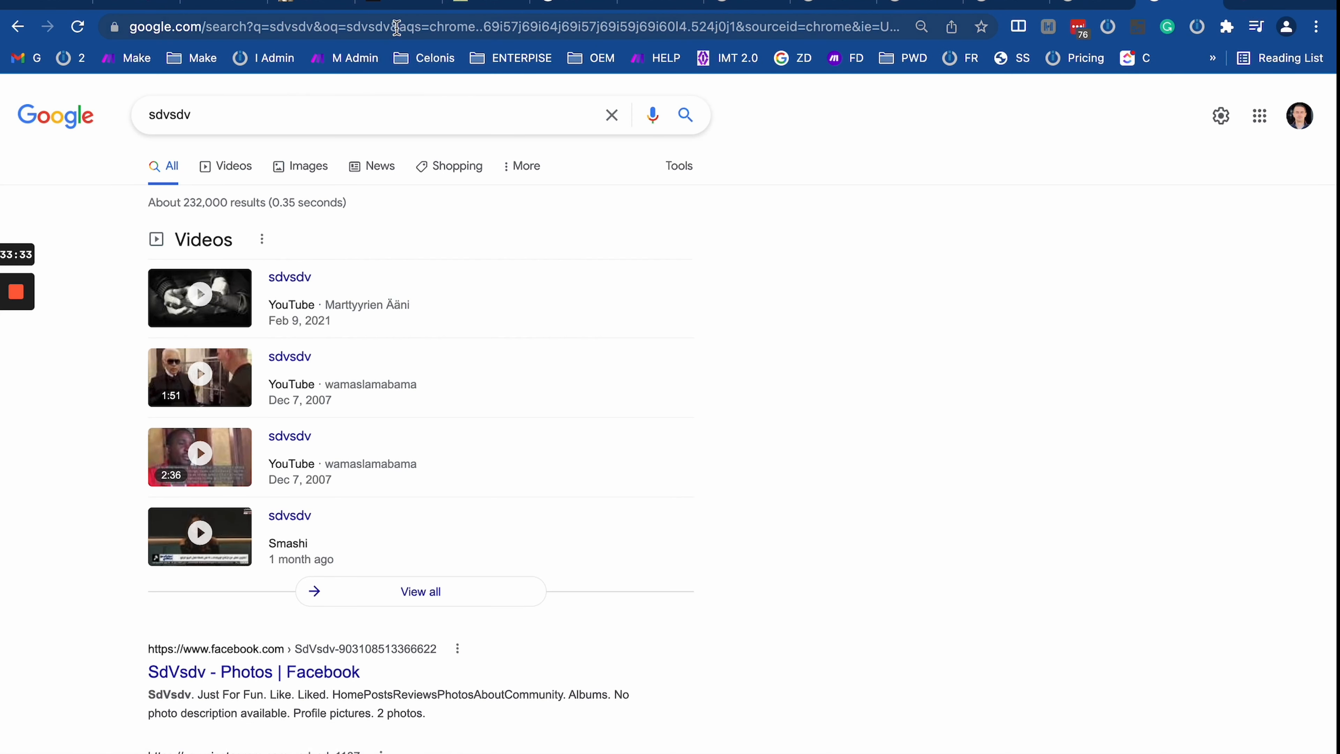
Step: Inspect the search results URL's query parameters, such as sourceid and ie=UTF-8
left_click_drag(288, 32, 940, 45)
left_click(285, 30)
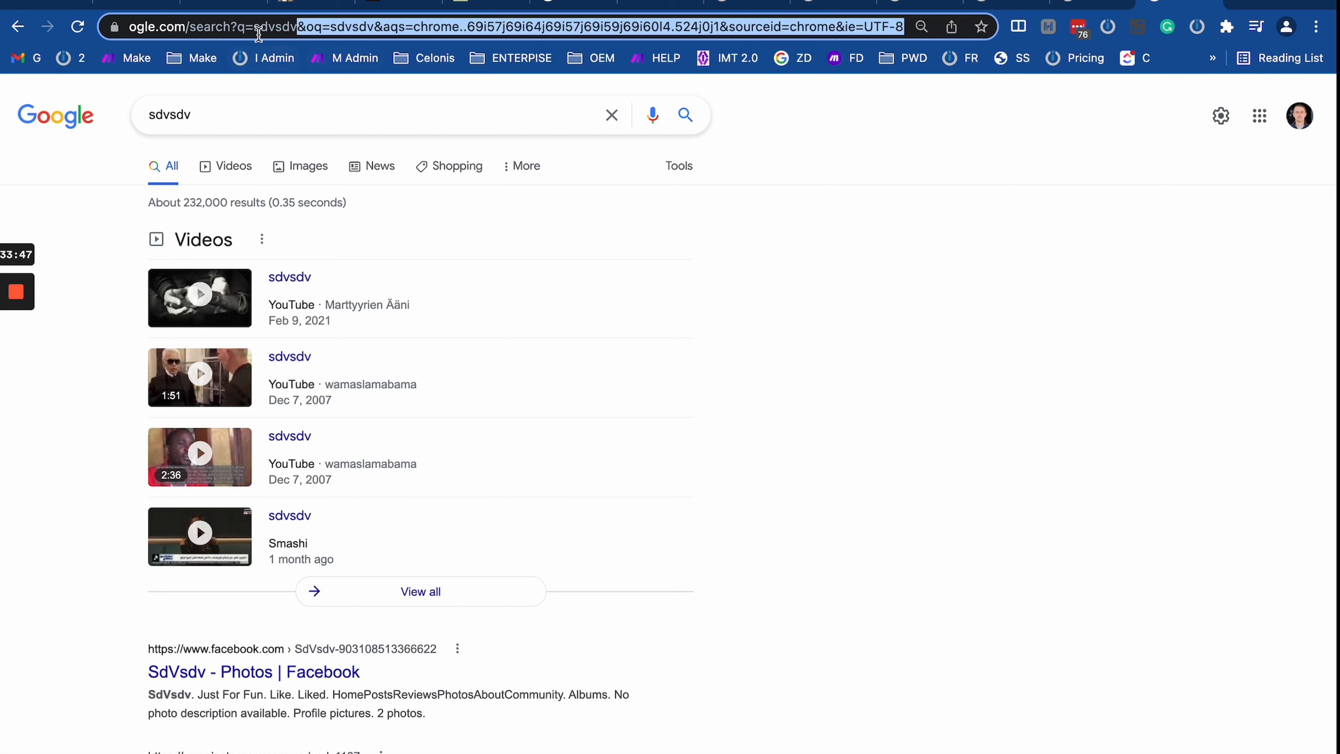
left_click(313, 27)
left_click_drag(331, 30, 816, 27)
left_click(434, 30)
left_click(498, 28)
left_click(691, 23)
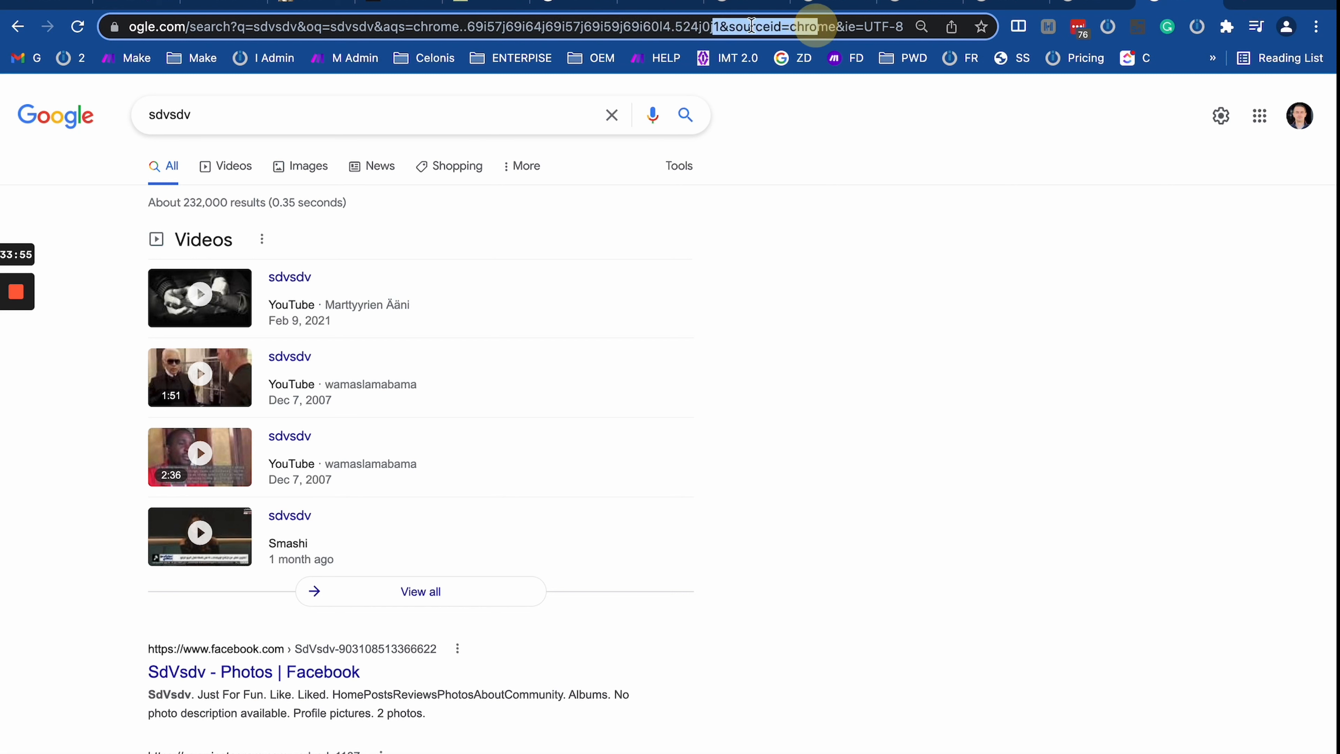
left_click(734, 25)
left_click_drag(732, 25, 893, 27)
left_click(833, 24)
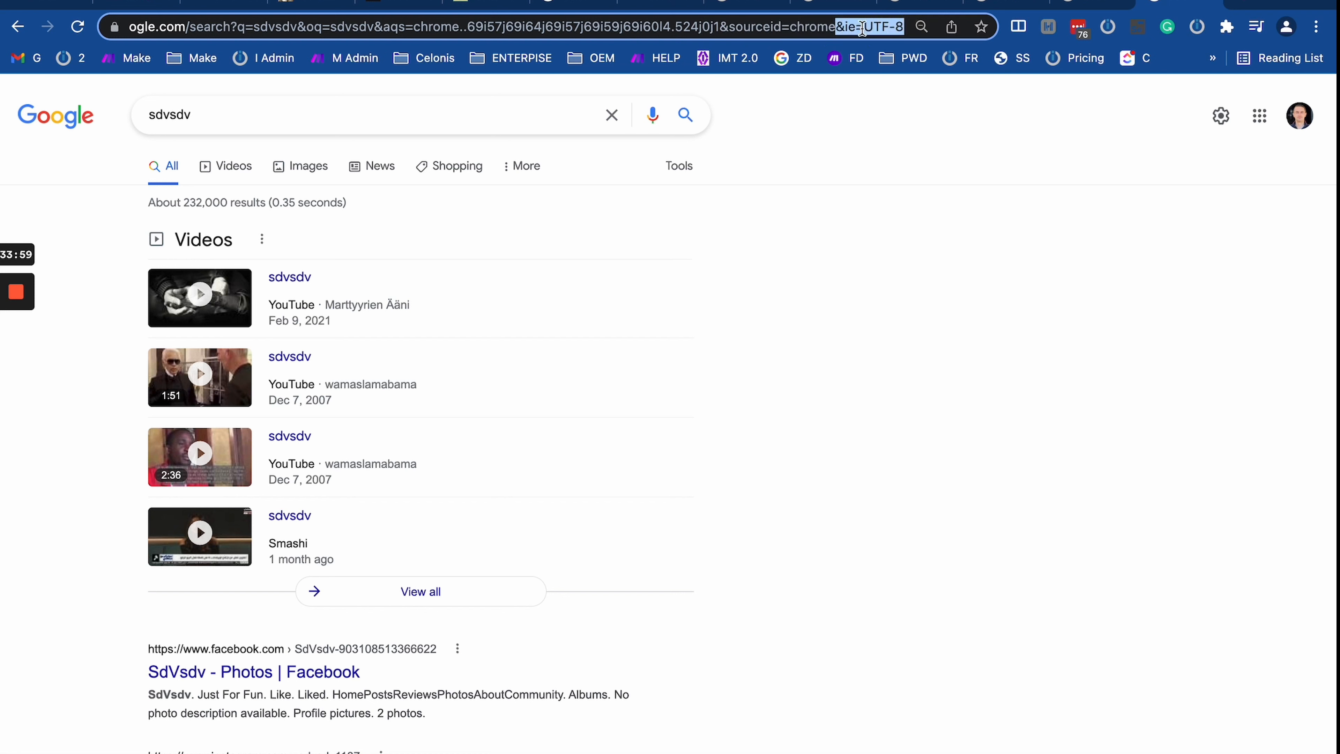
left_click(864, 28)
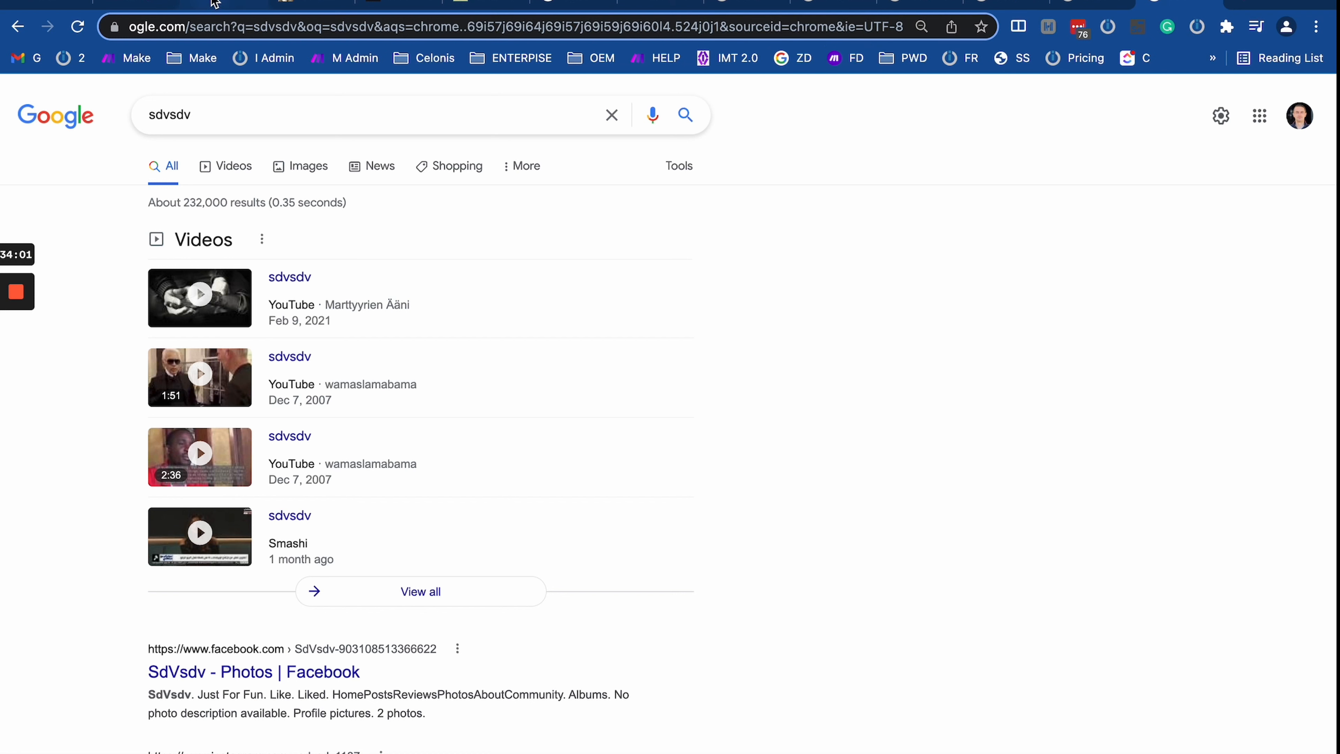
left_click(136, 5)
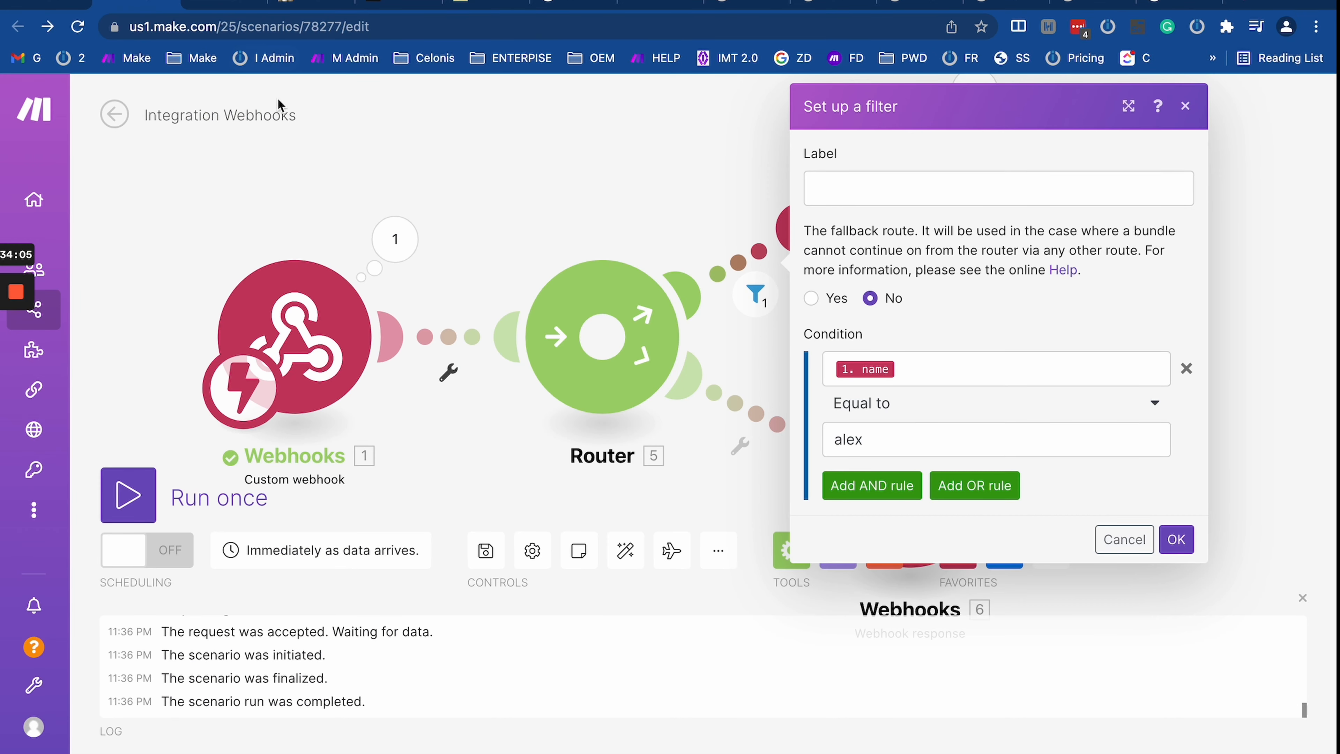
Step: Close the route filter dialog, tidy the canvas, and show the webhook's Stripe checkout tab
left_click(456, 204)
left_click_drag(837, 207, 889, 193)
left_click_drag(835, 330, 748, 325)
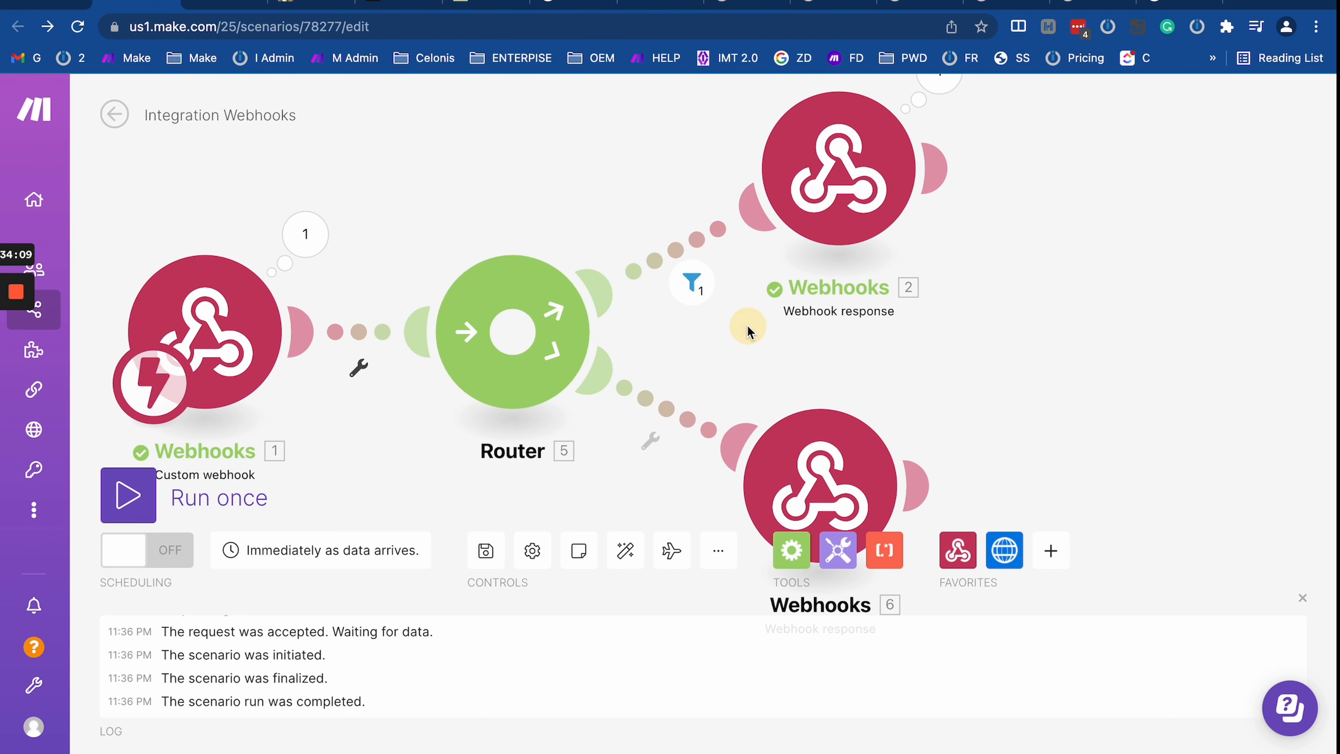
scroll(748, 326, "down", 3)
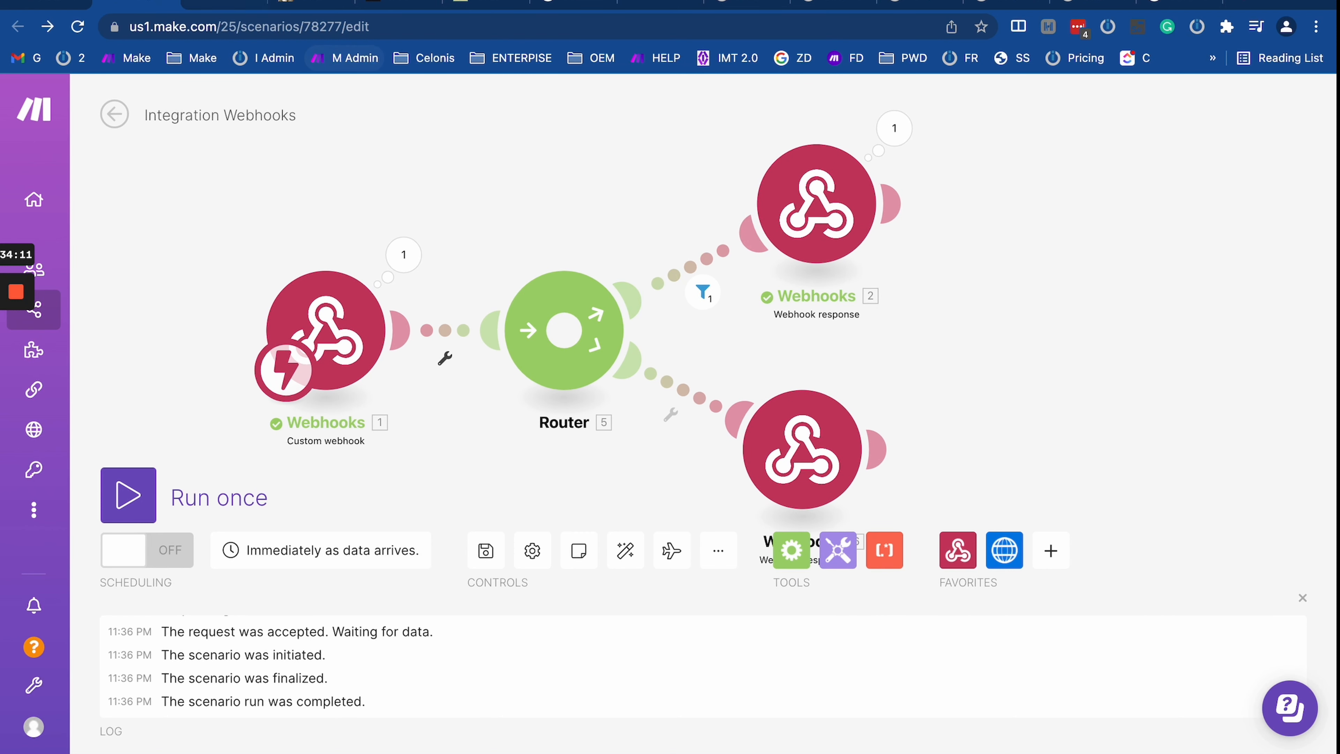
left_click(161, 4)
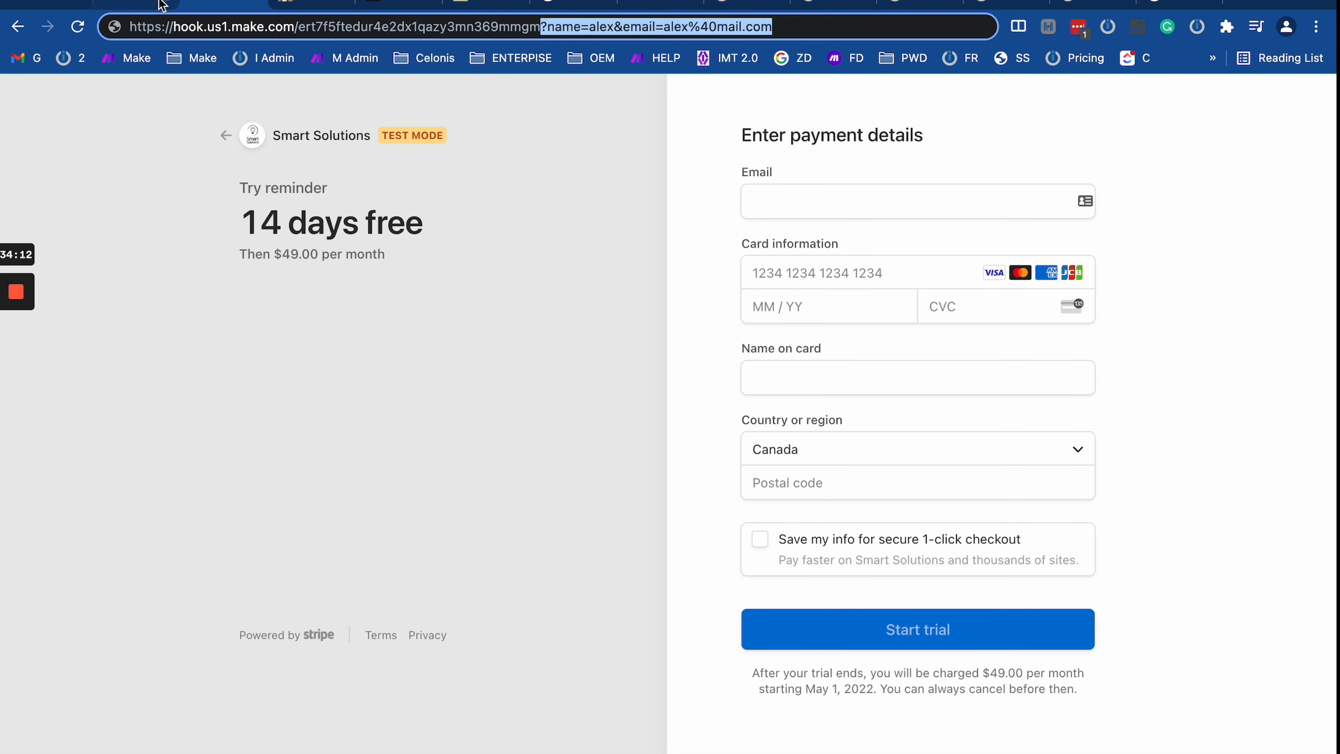
Step: Go back to the Google homepage and paste the webhook URL with name alex as the address
left_click(18, 28)
left_click(237, 24)
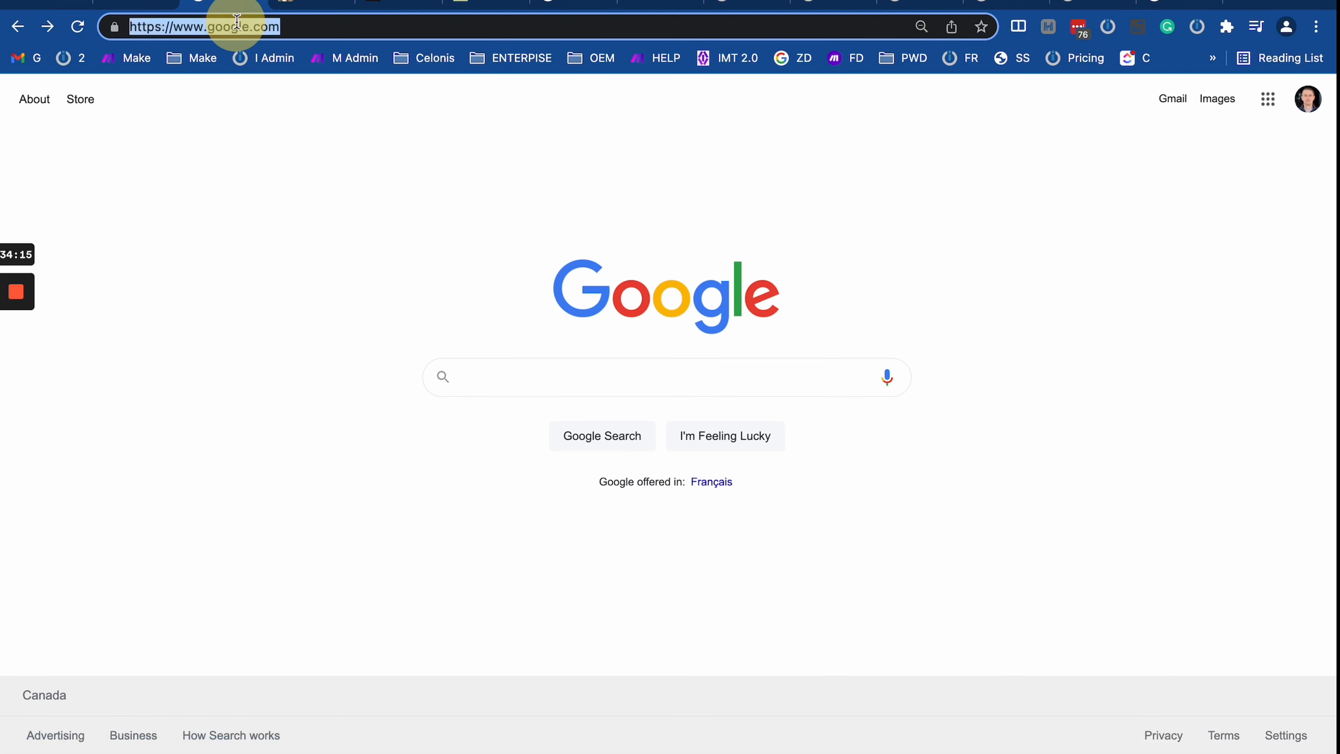
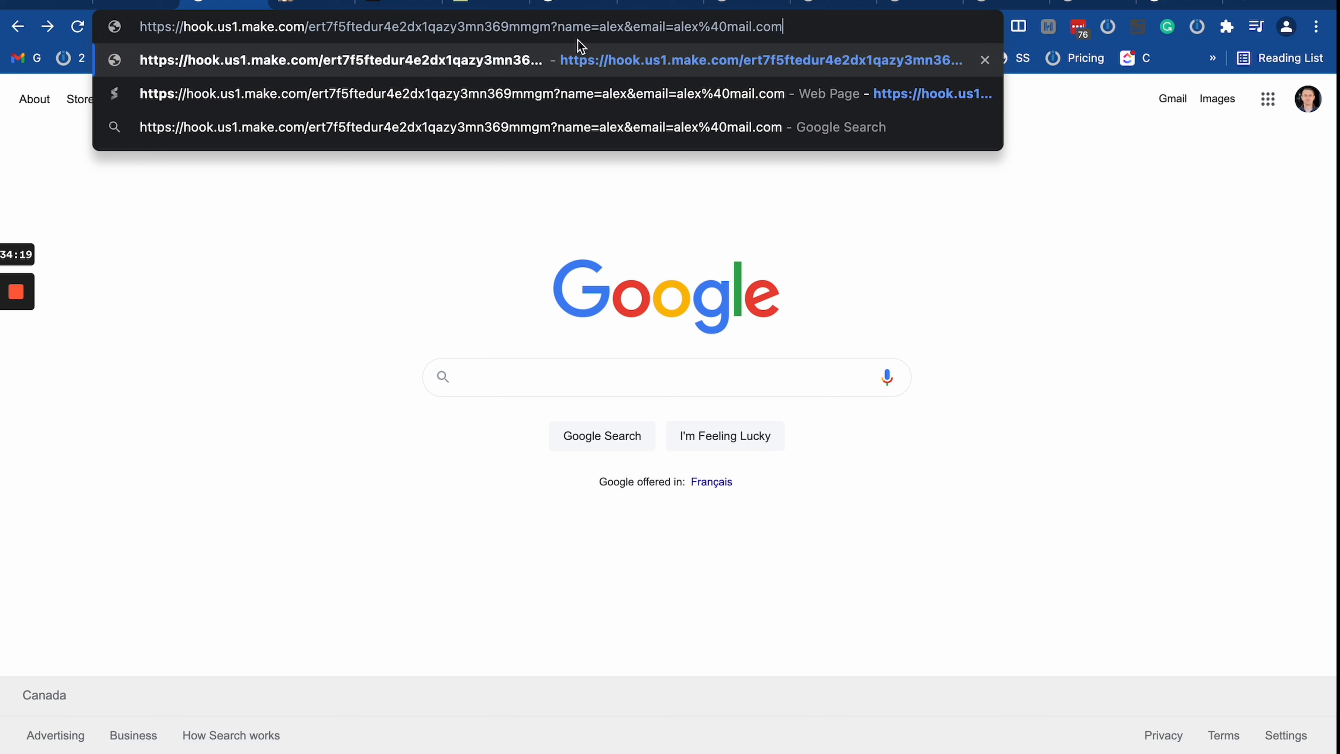
left_click(133, 7)
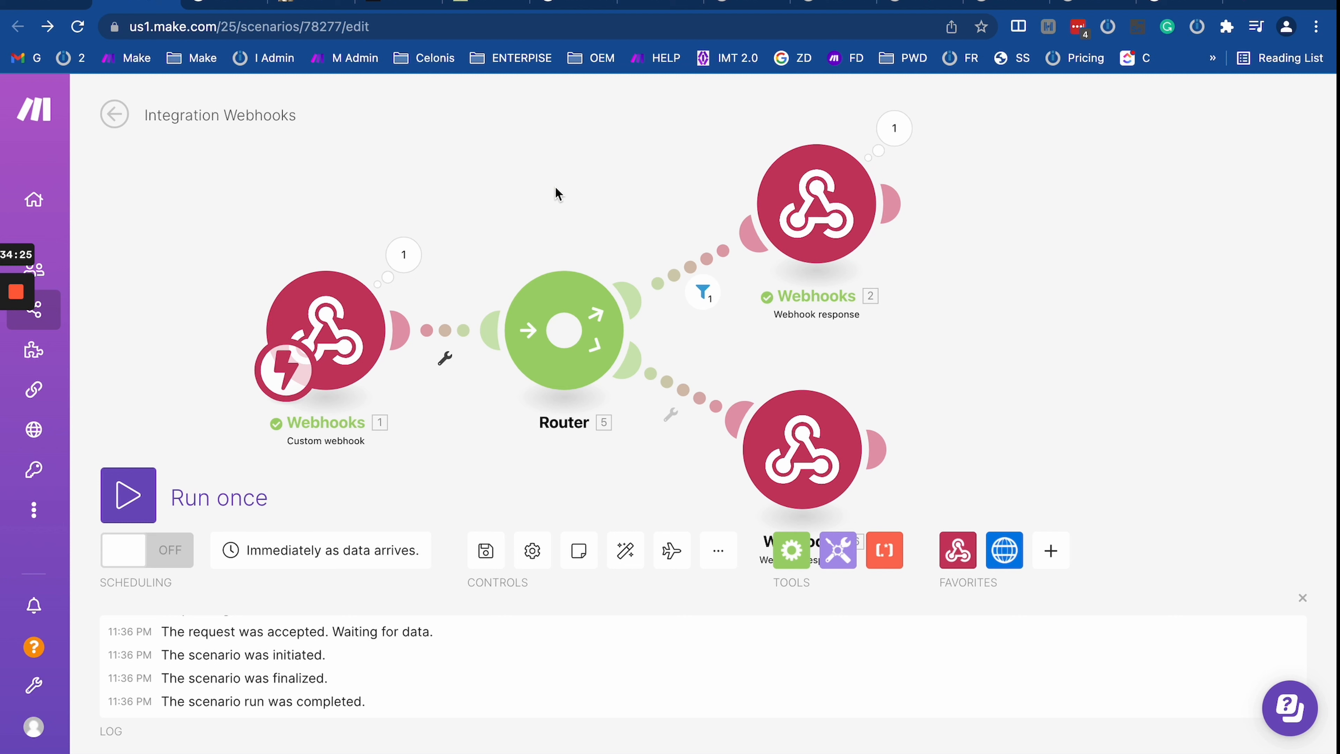
left_click(823, 463)
left_click(810, 236)
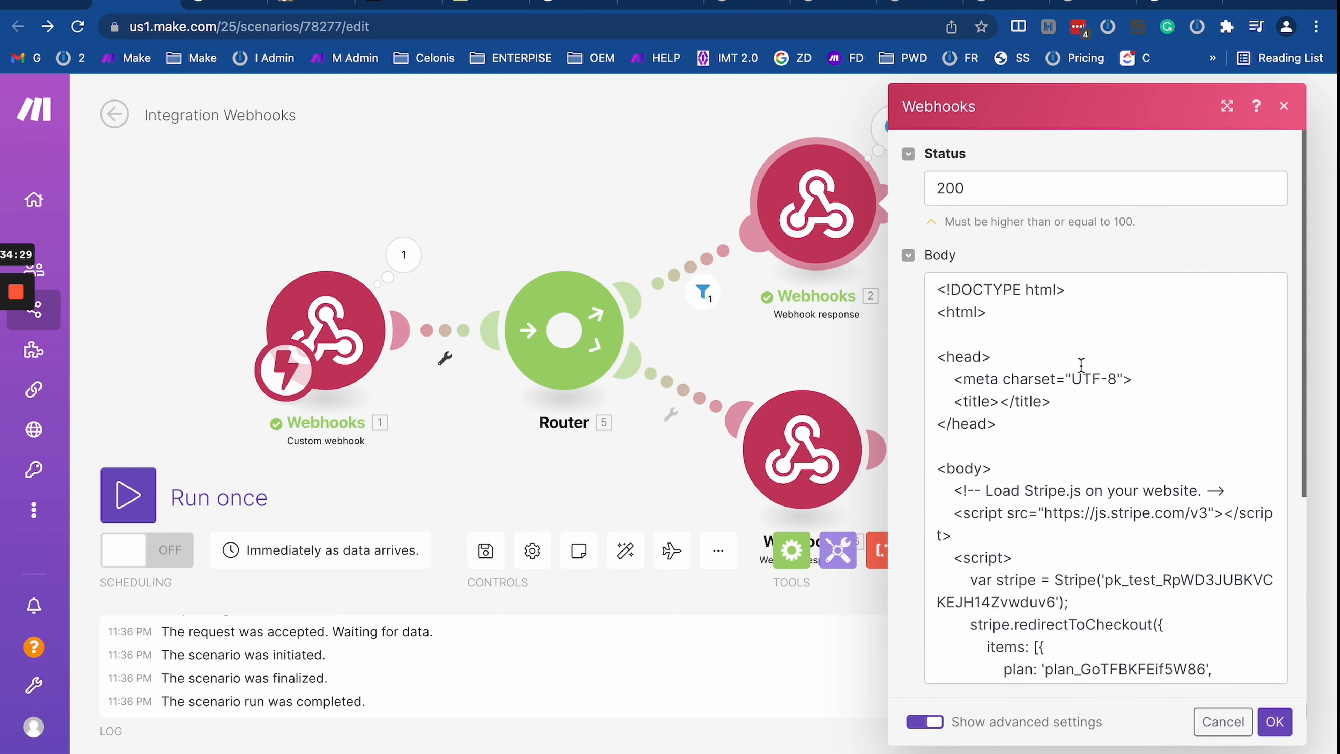
scroll(966, 461, "down", 4)
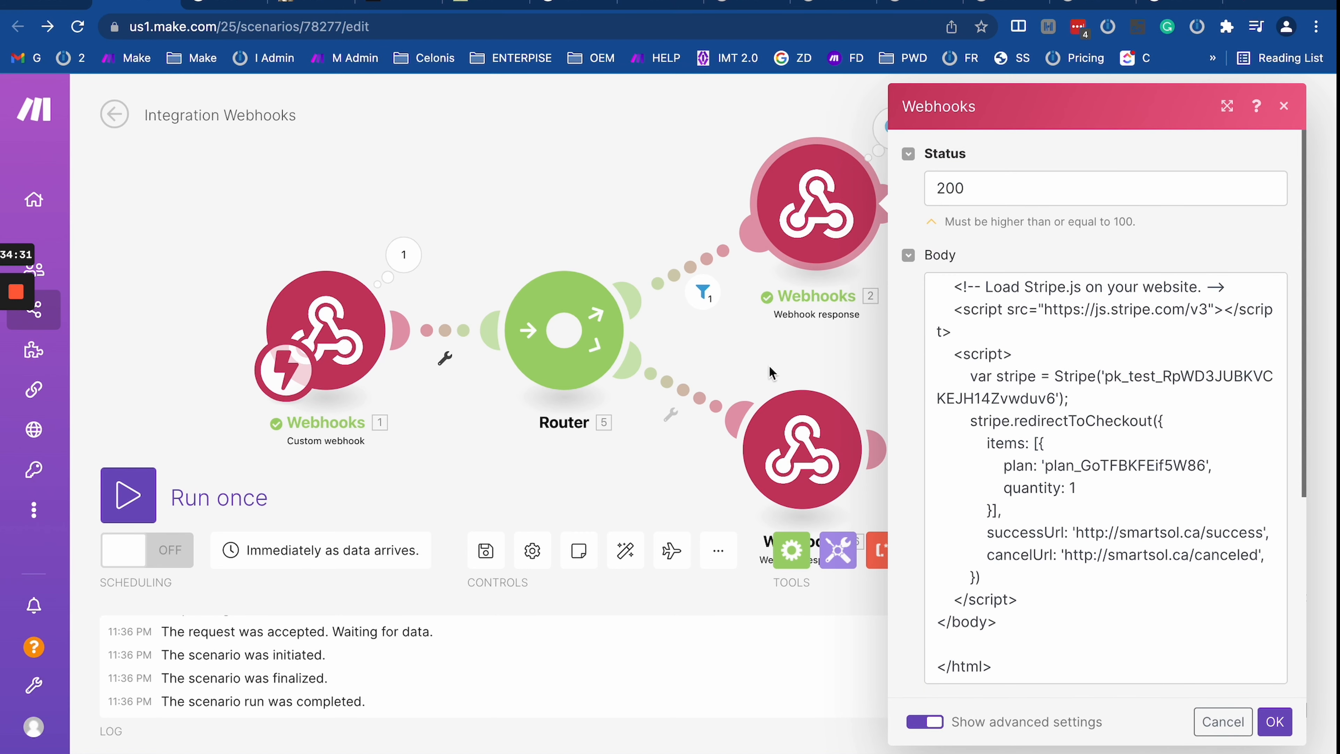
left_click(785, 339)
left_click(811, 182)
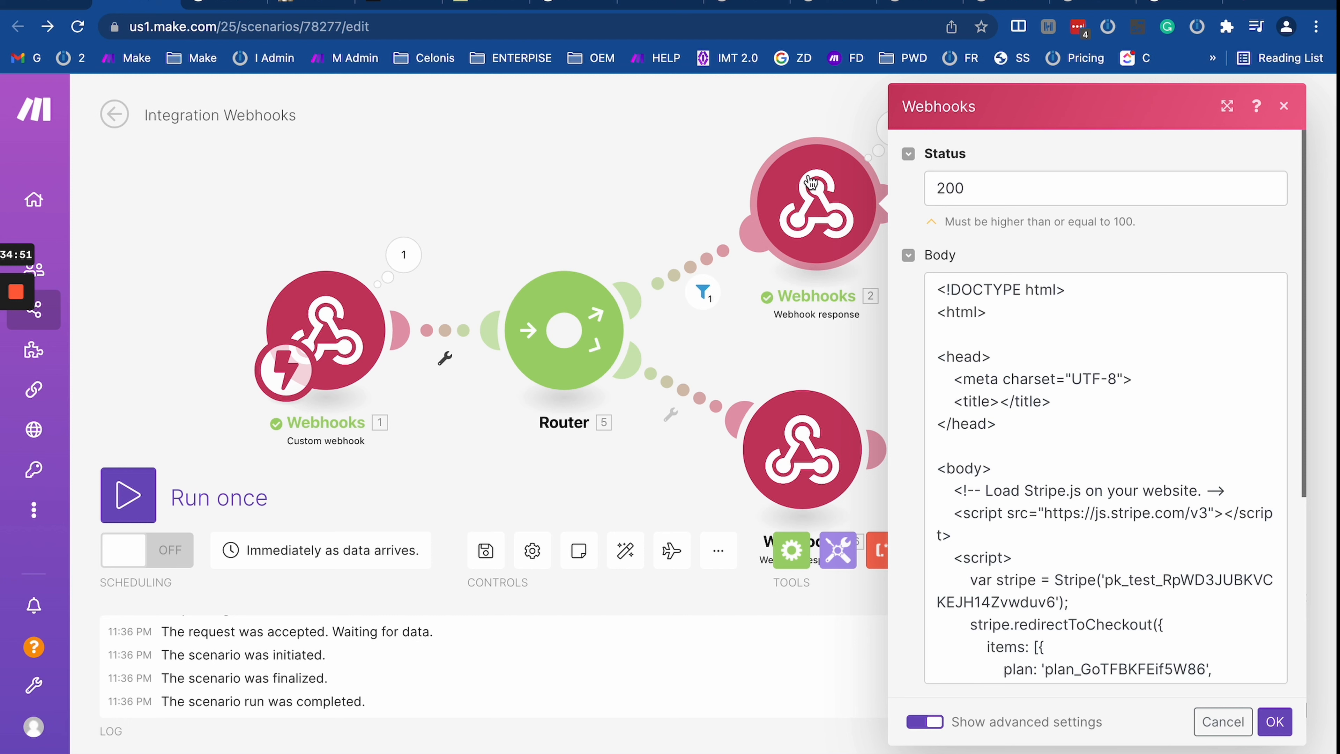
left_click(730, 361)
left_click_drag(729, 358, 692, 320)
scroll(692, 320, "down", 3)
left_click_drag(740, 405, 753, 443)
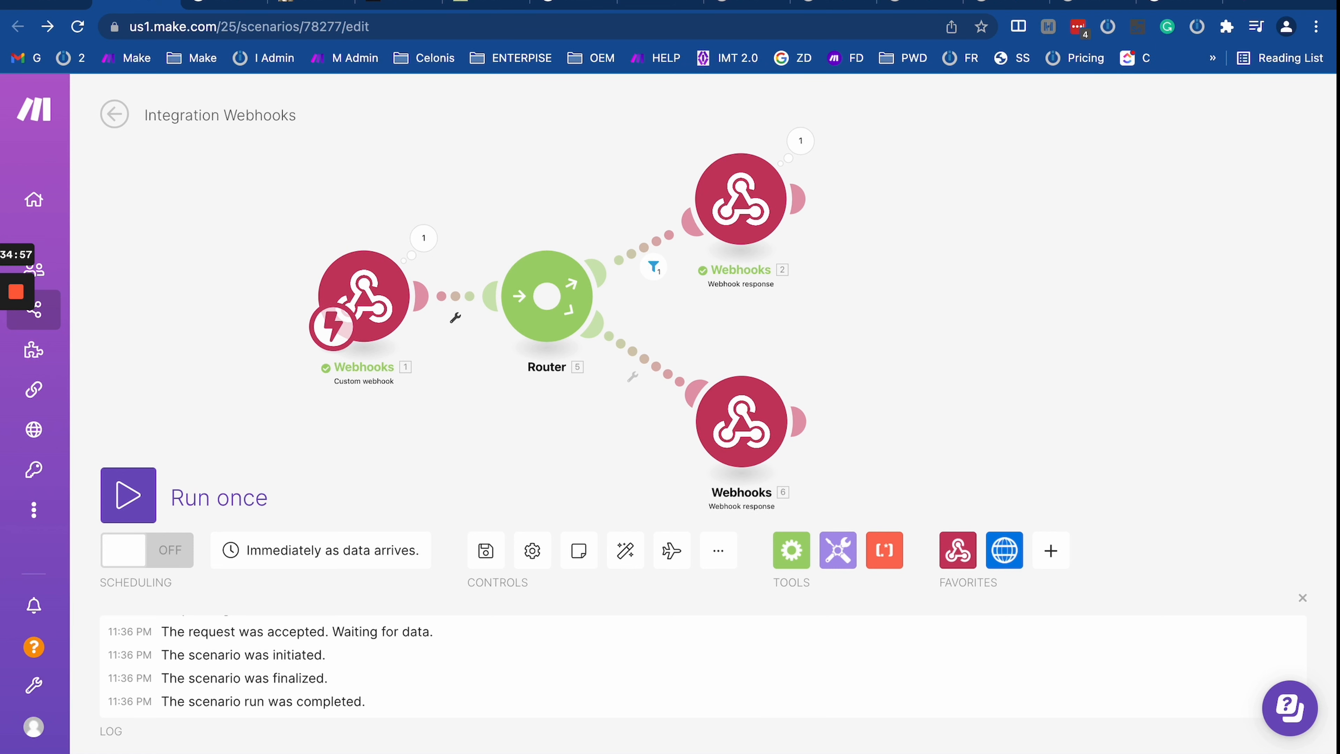
Step: Create a new scenario from the temp folder's scenario list and show its first-module app list
left_click(217, 6)
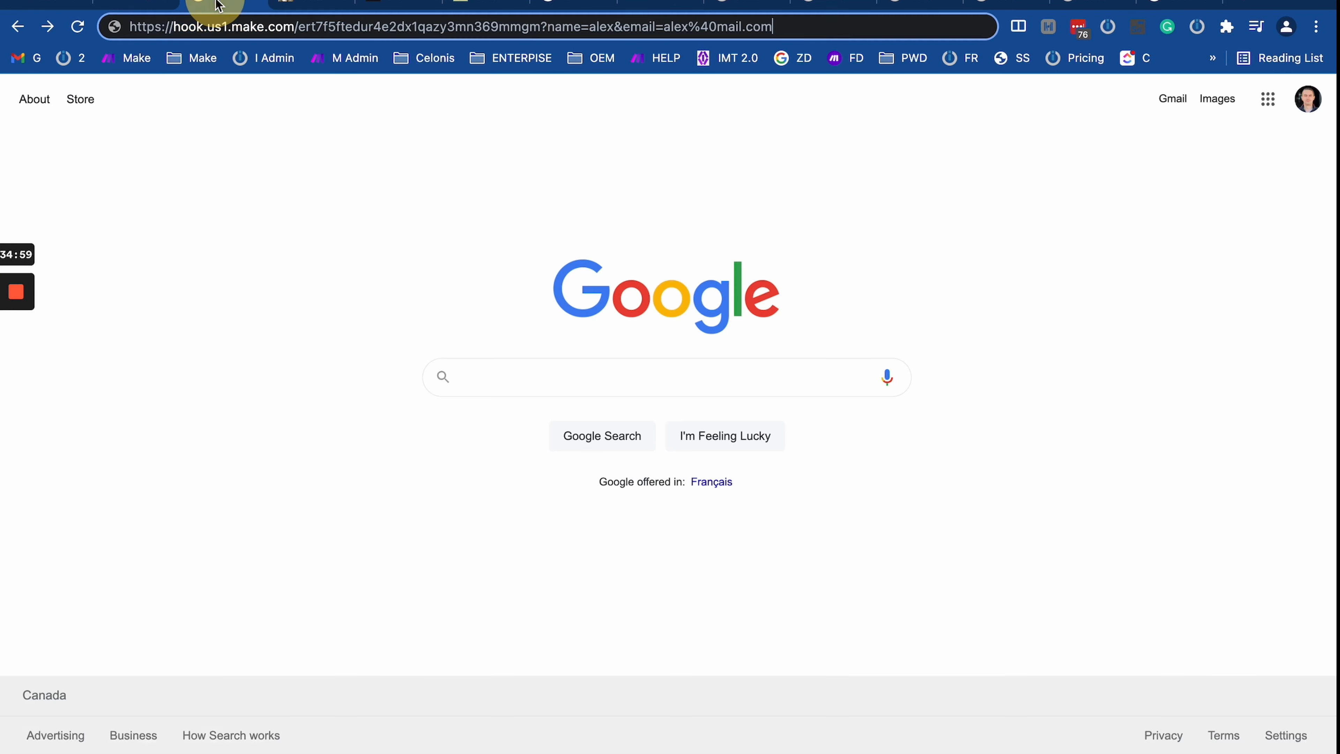
left_click(71, 57)
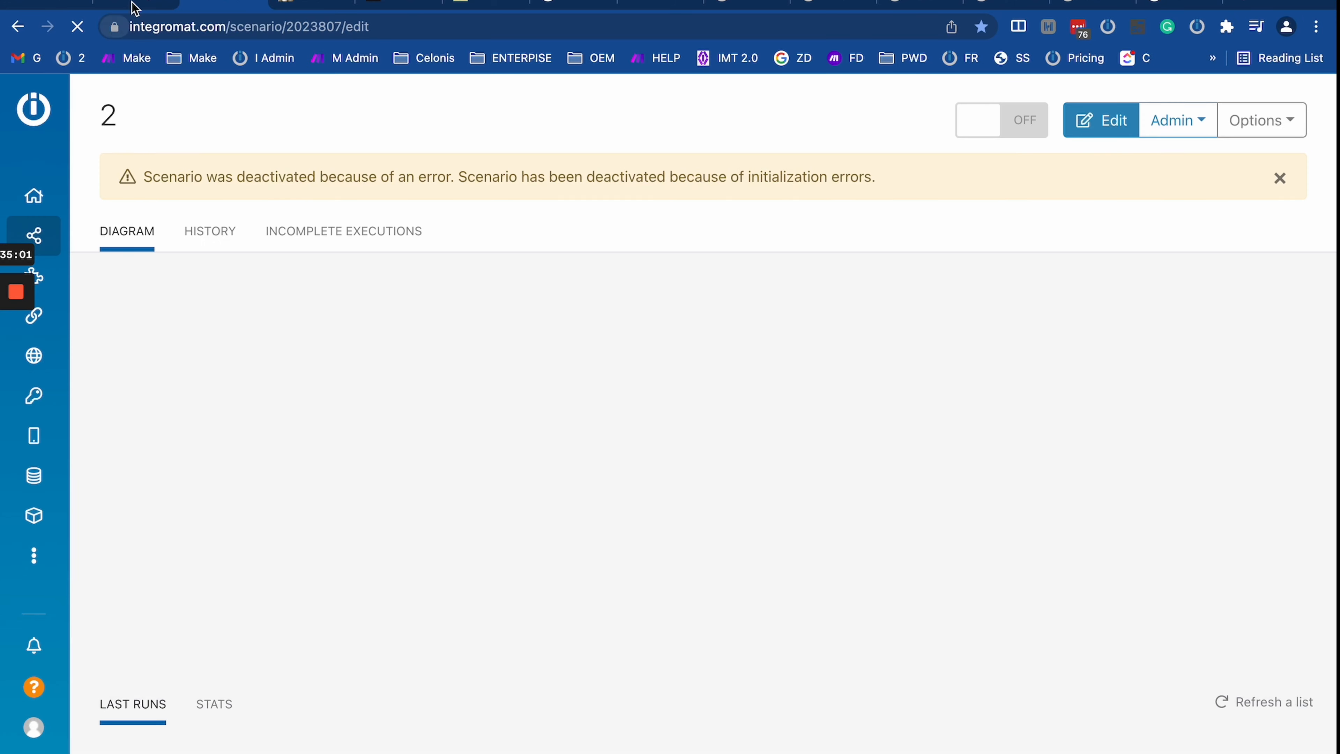
left_click(129, 58)
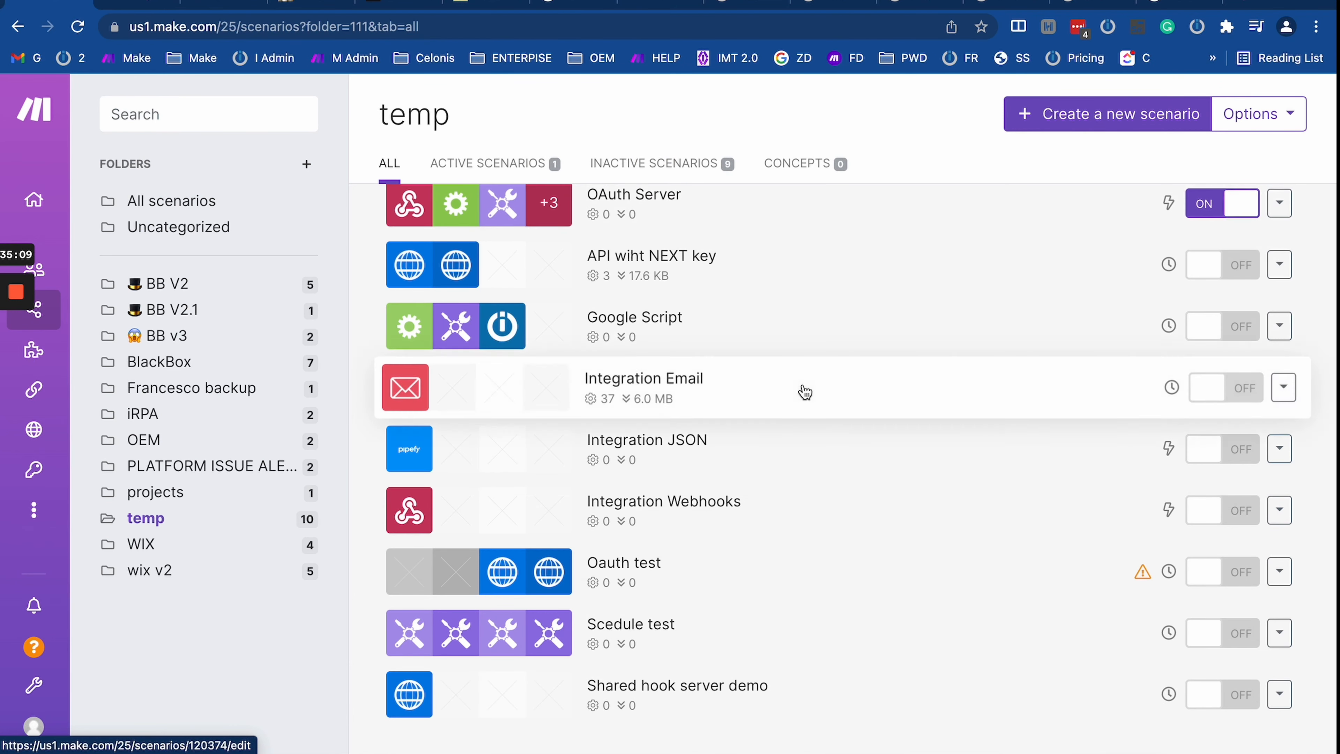
scroll(802, 389, "up", 3)
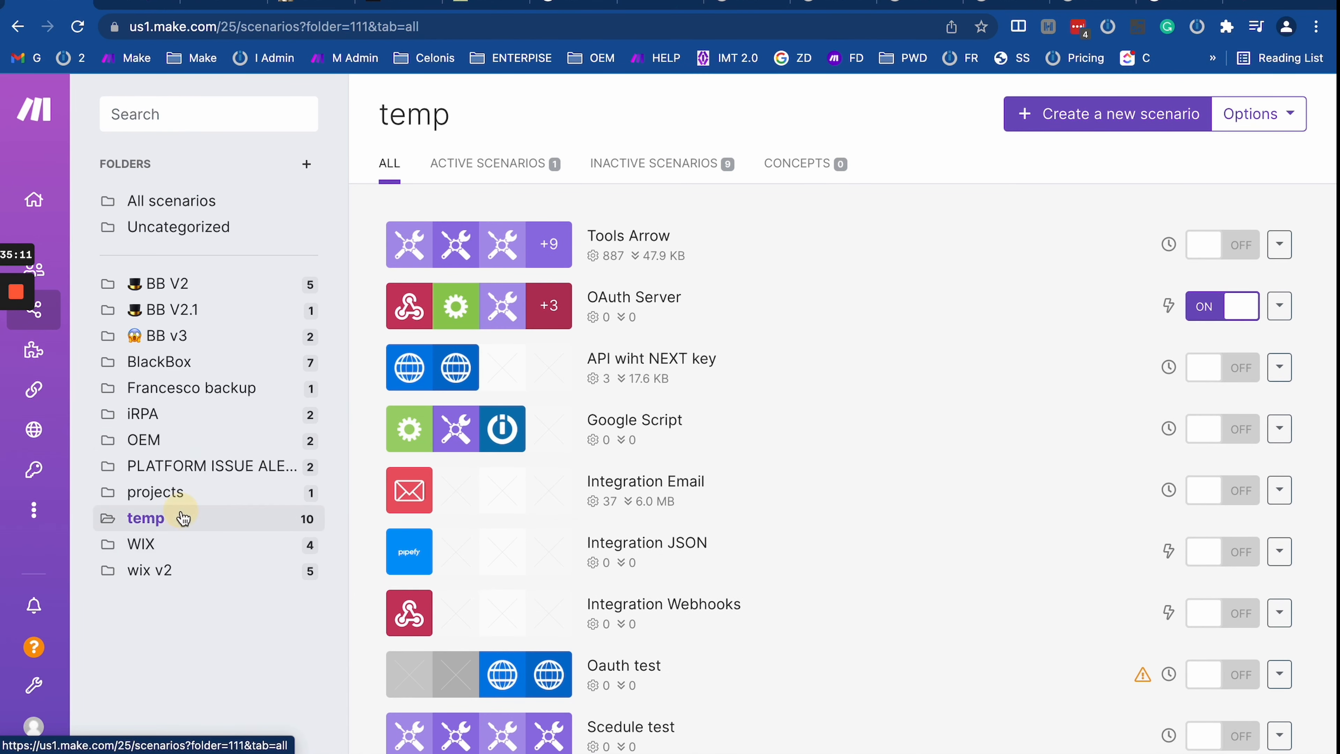
left_click(1082, 126)
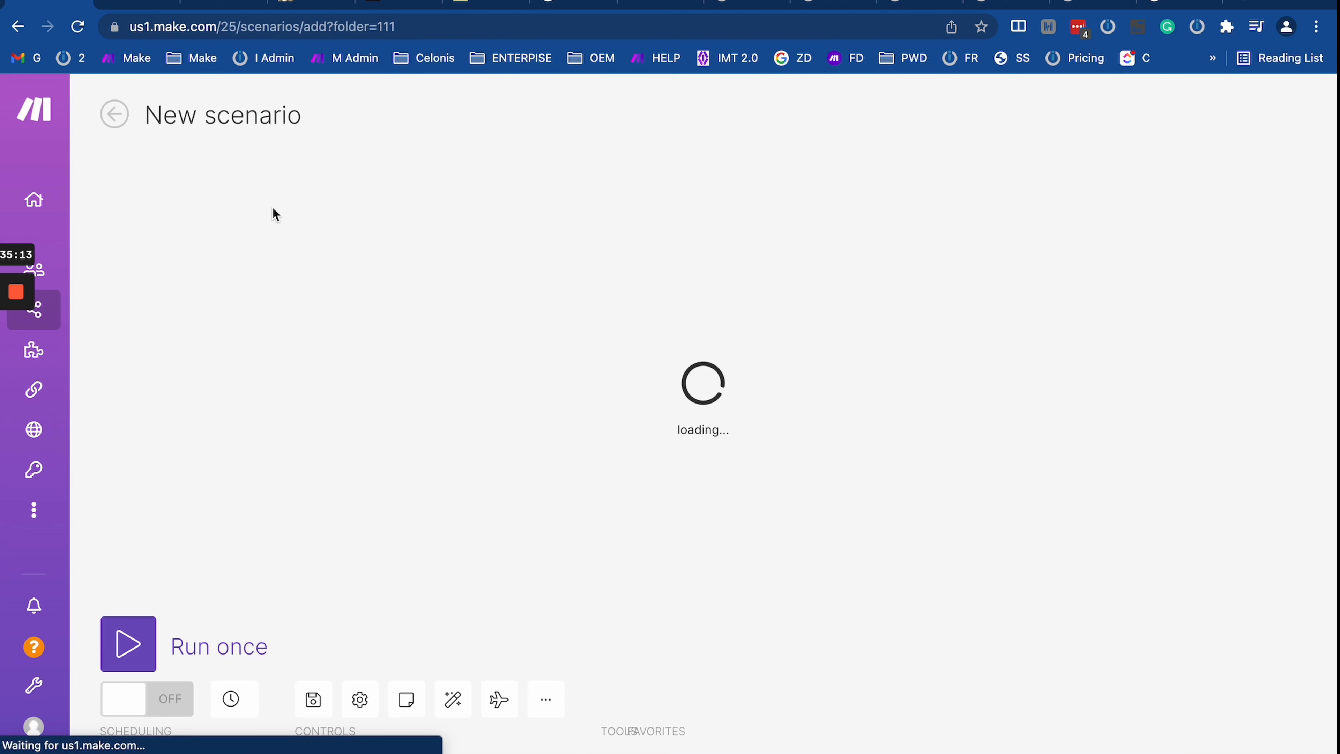
left_click(703, 332)
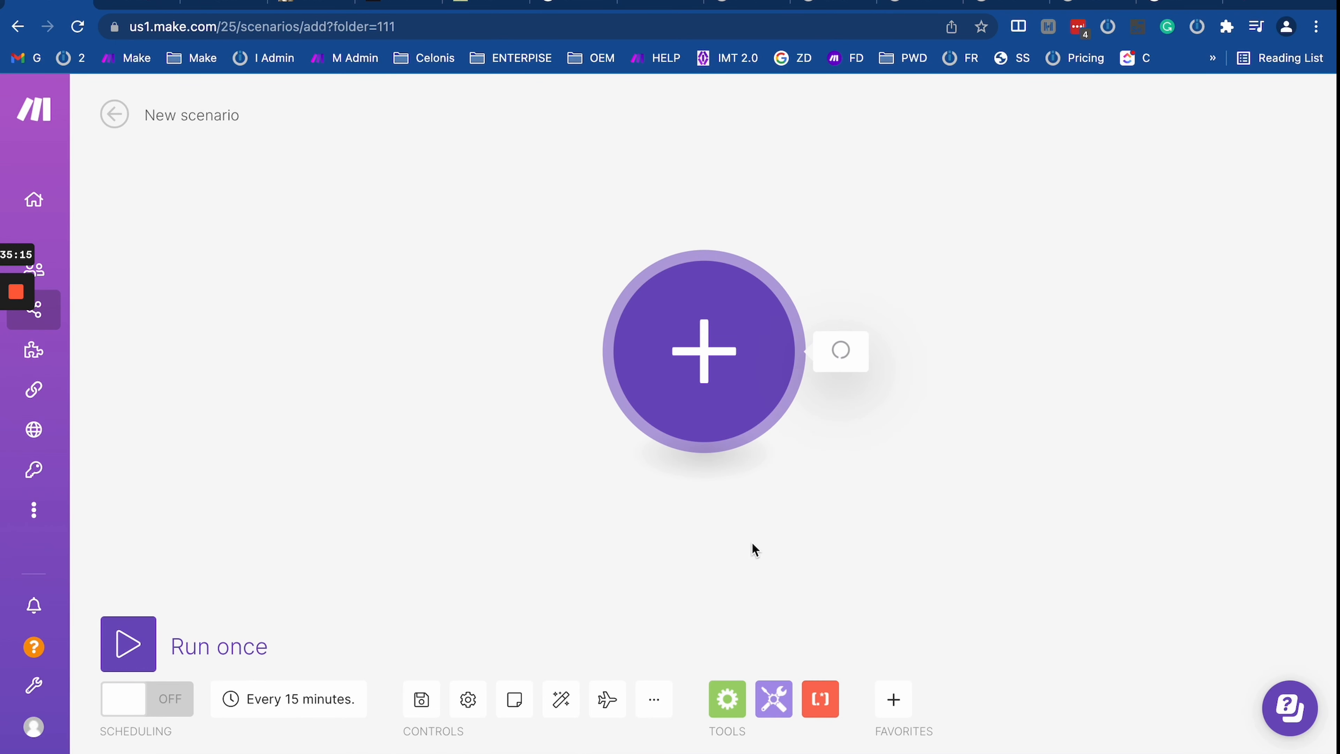
left_click_drag(729, 554, 208, 493)
scroll(490, 455, "down", 1)
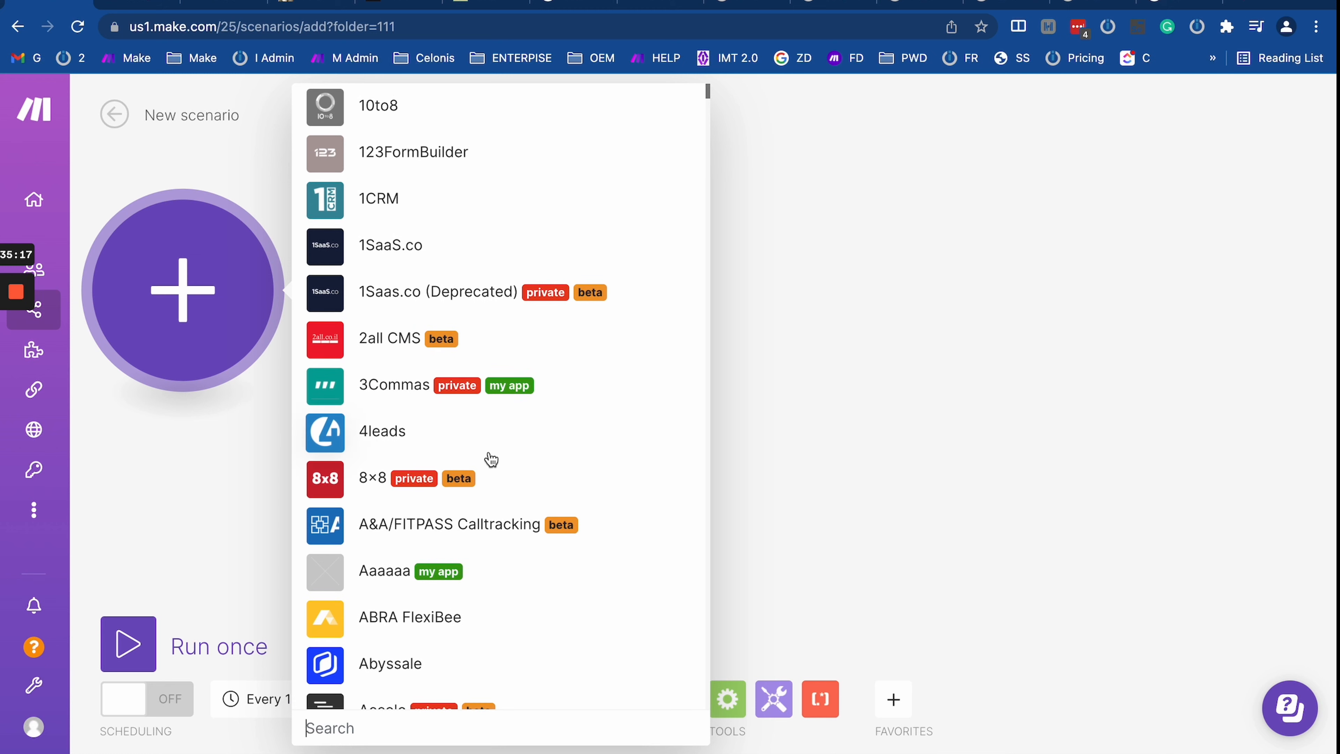
Step: Add an HTTP 'Make a request' module as the first module
type("http")
left_click(376, 249)
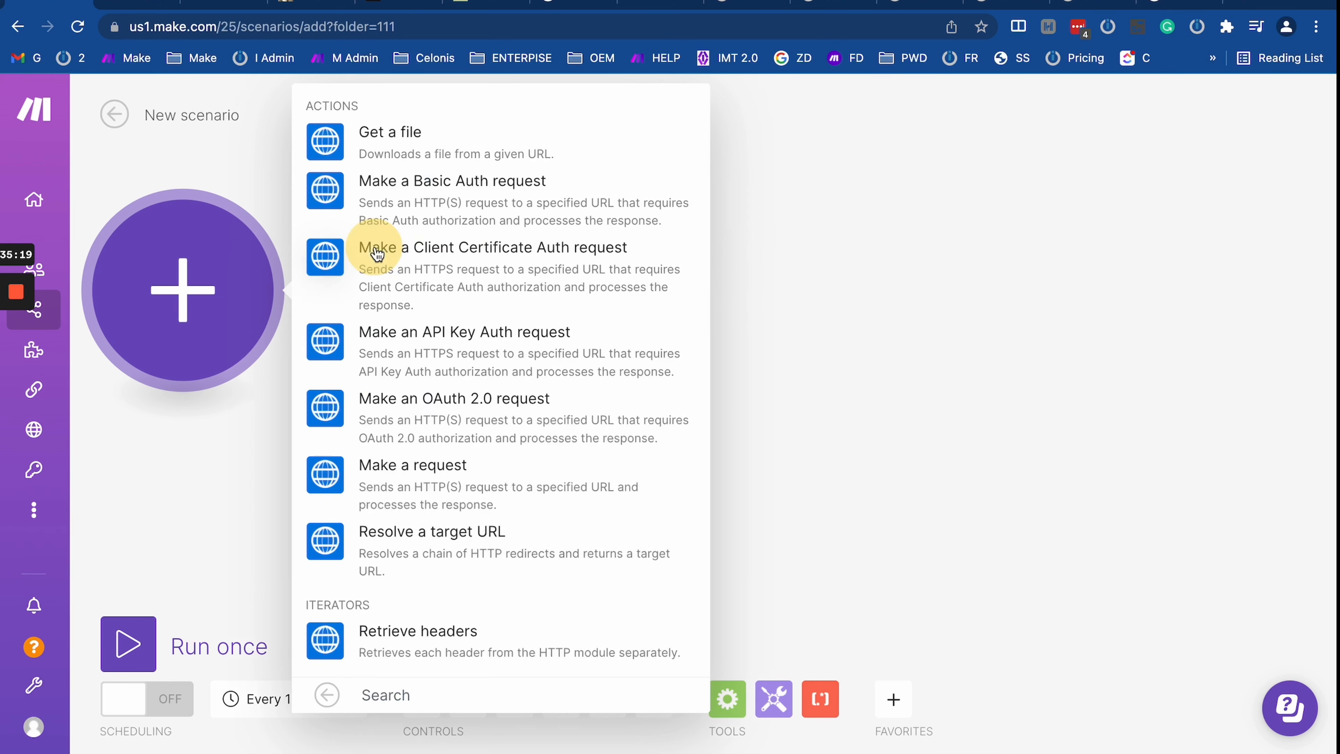
left_click(414, 479)
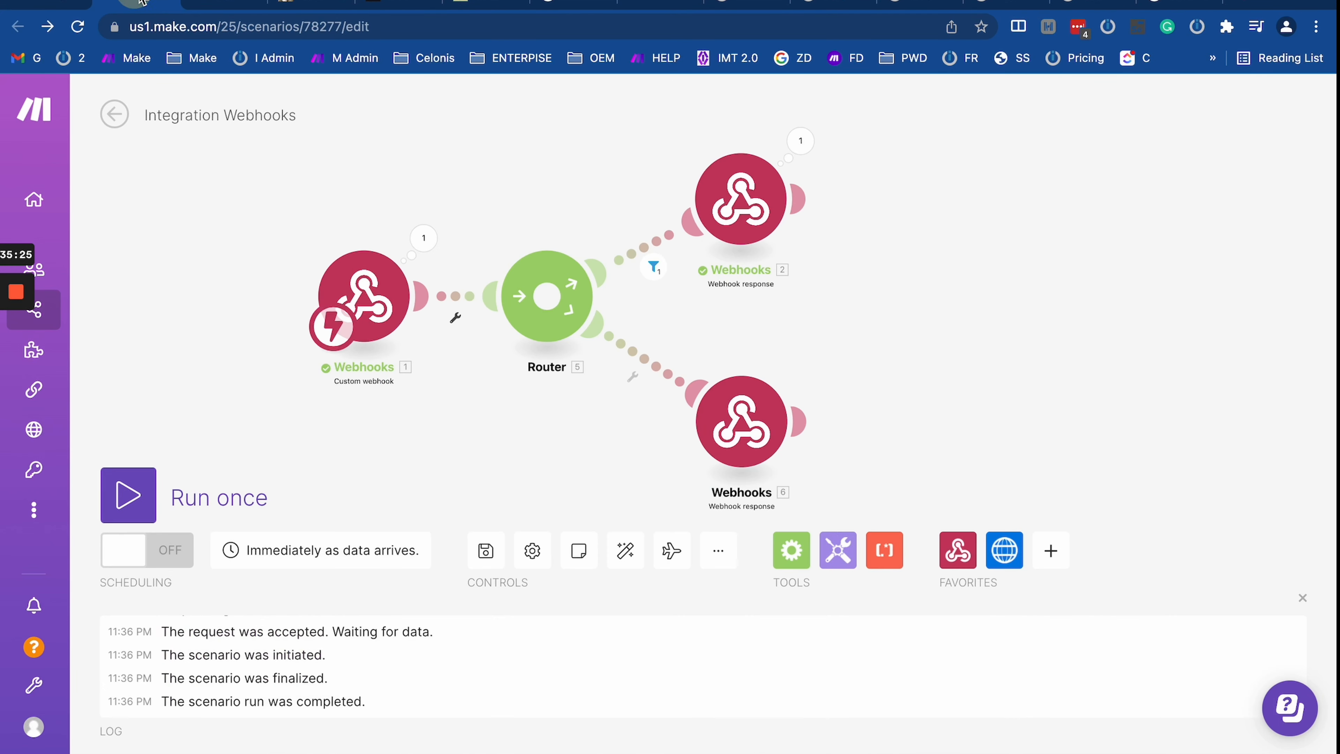
Step: Set the request URL to the Integration Webhooks hook address without its query string
left_click(504, 426)
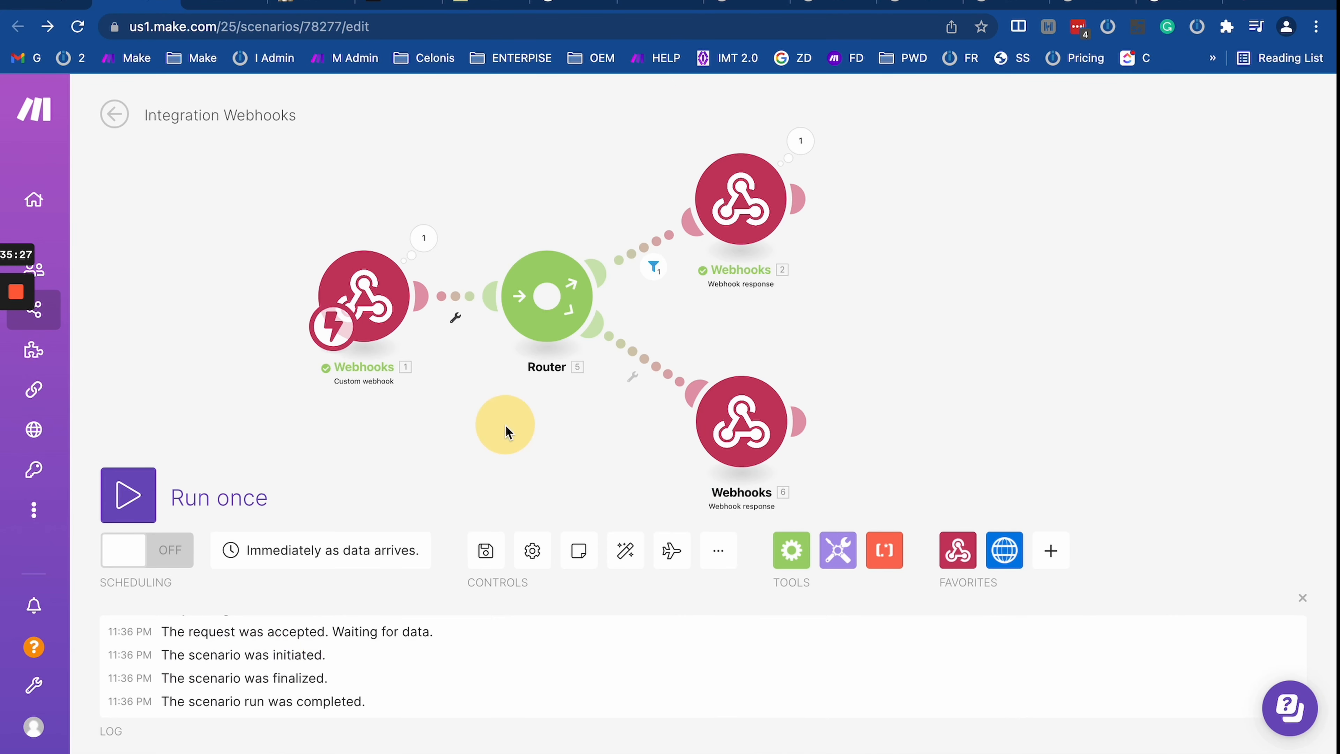
left_click(378, 290)
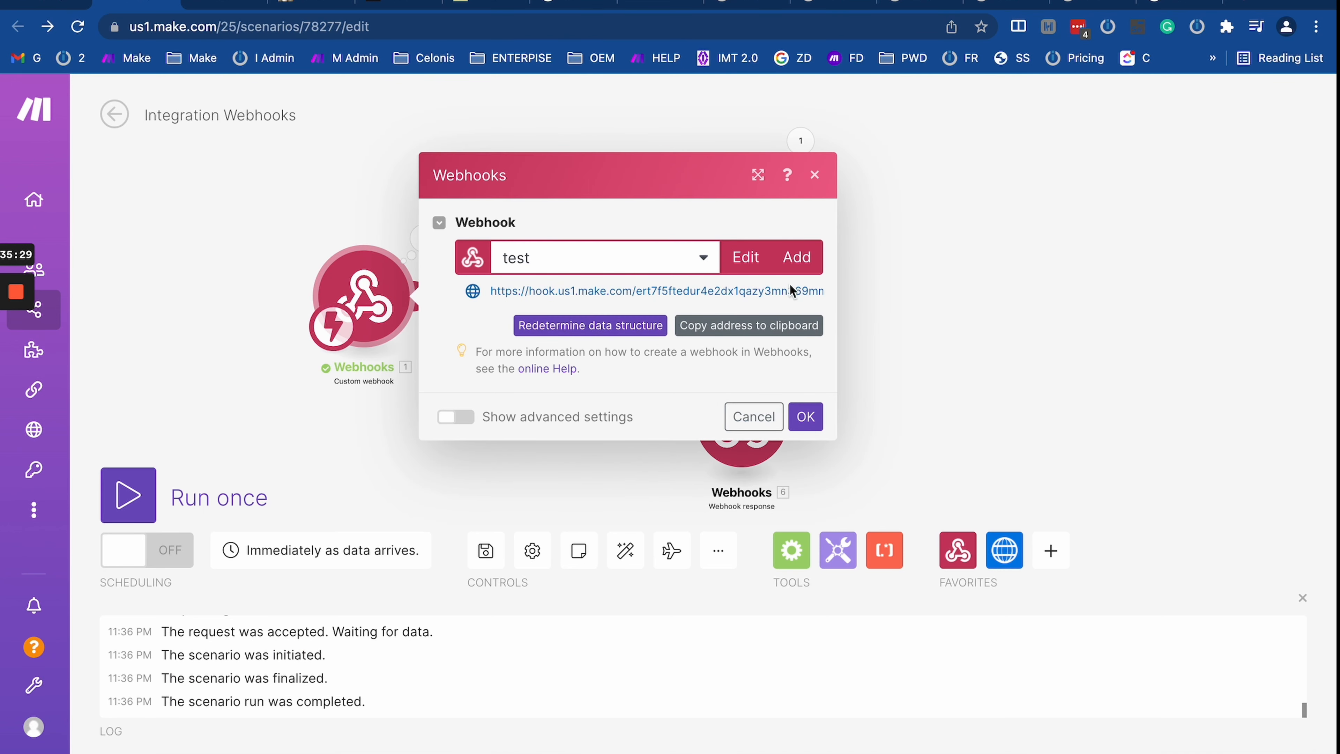
left_click(781, 326)
left_click(61, 3)
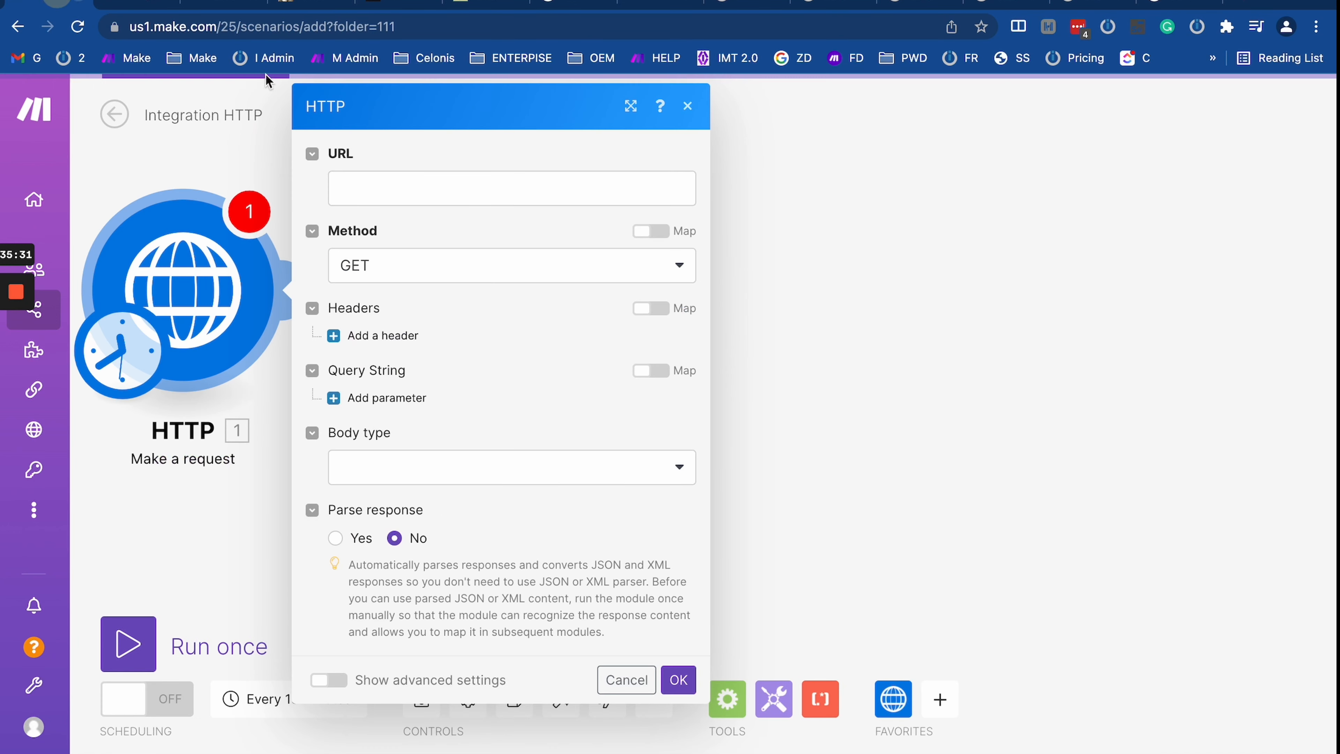
left_click(400, 179)
key("super+shift+v")
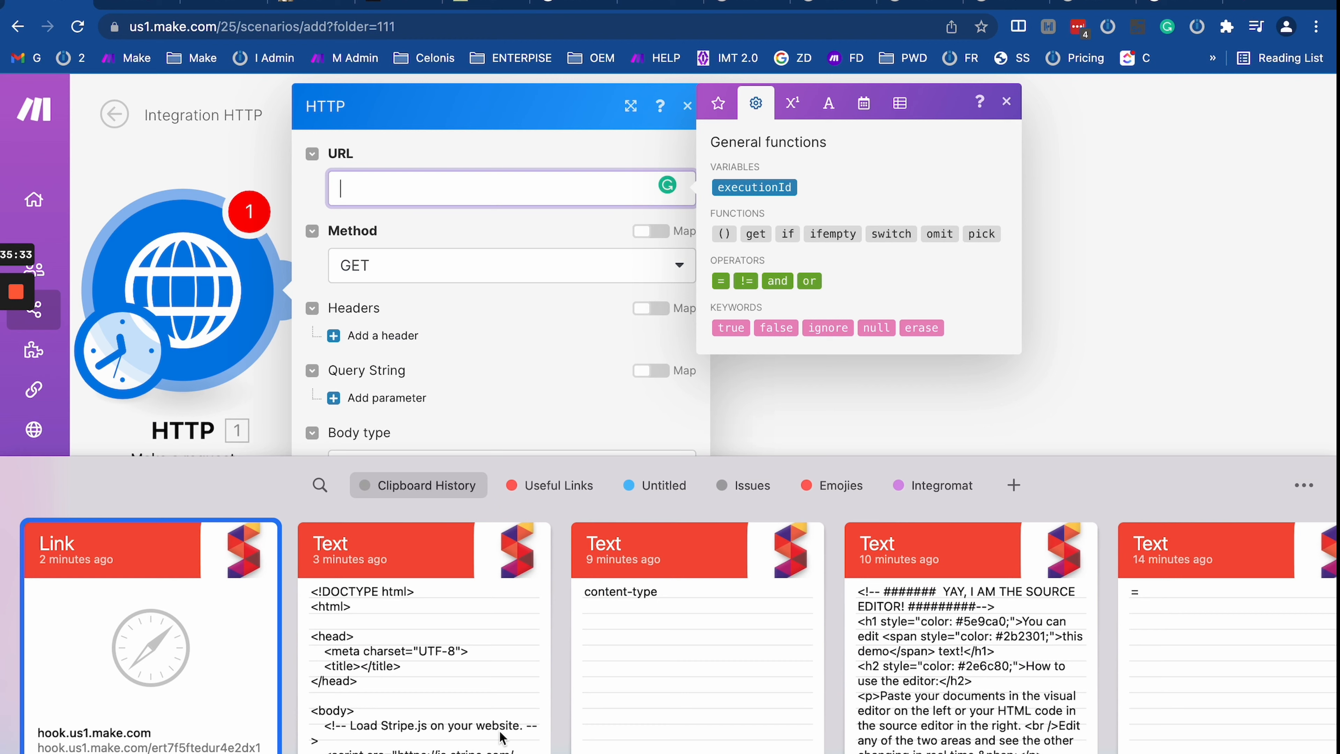
double_click(242, 695)
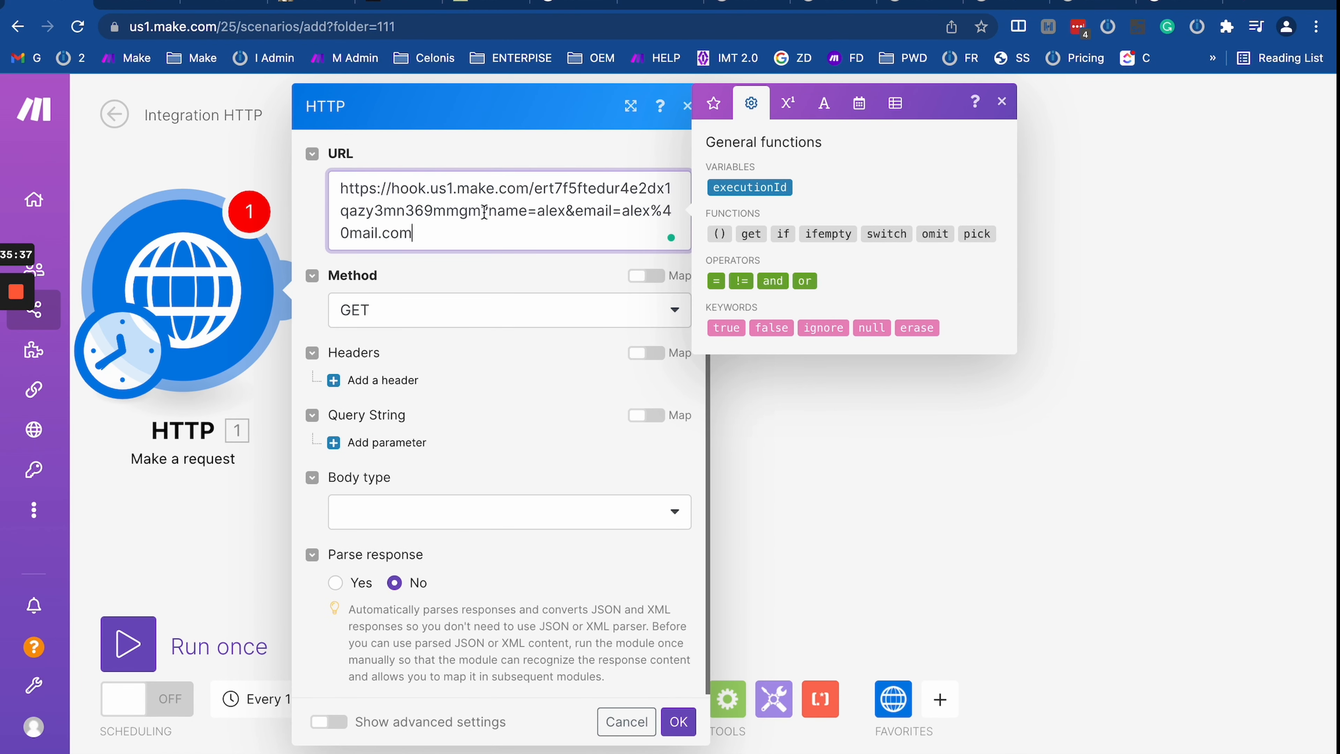
left_click_drag(484, 211, 487, 248)
key("BackSpace")
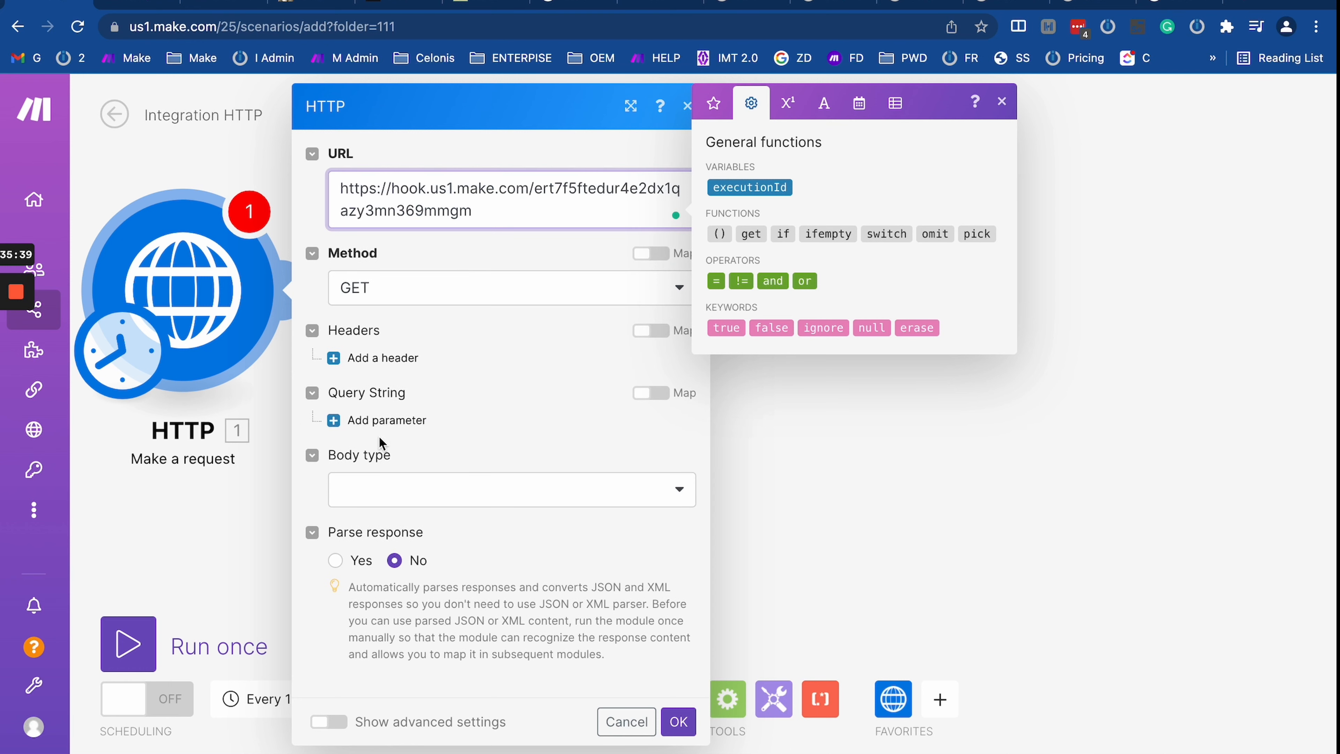
left_click(457, 292)
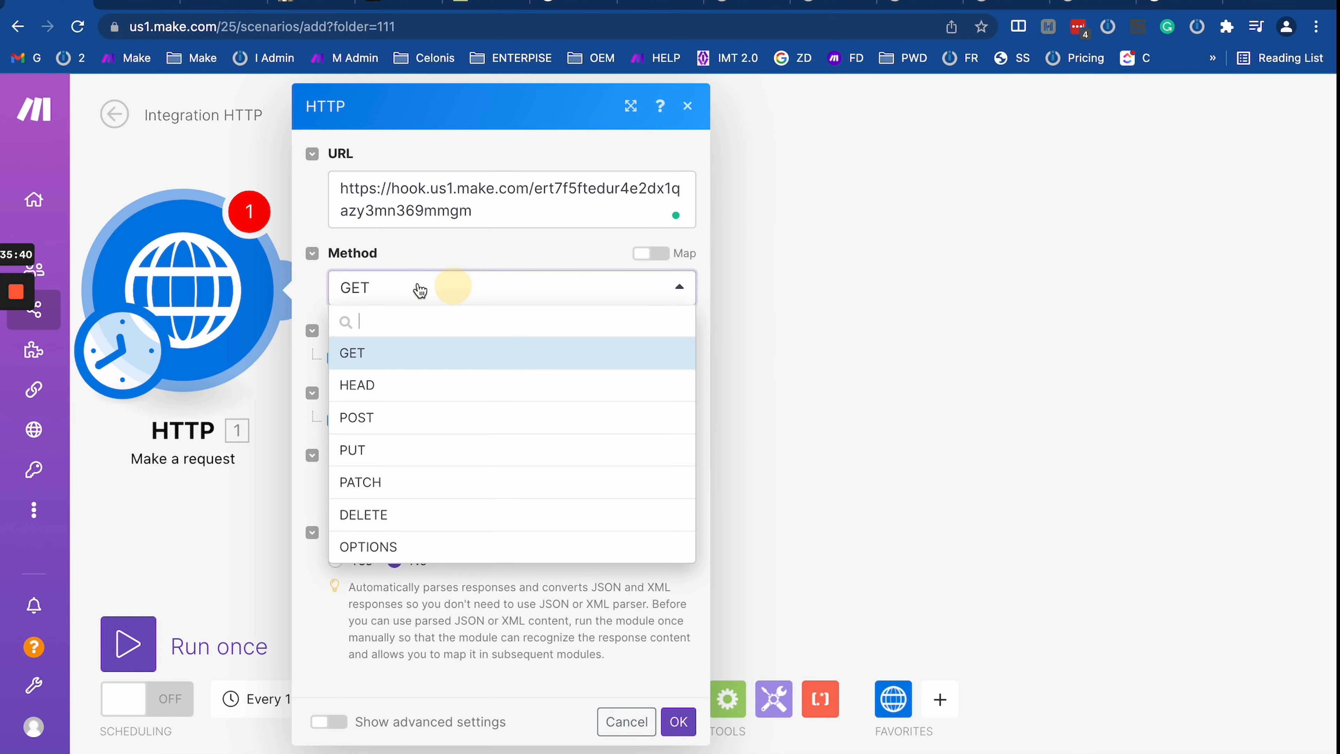
Step: Choose POST as the method and a Raw body with content type JSON (application/json)
left_click(405, 417)
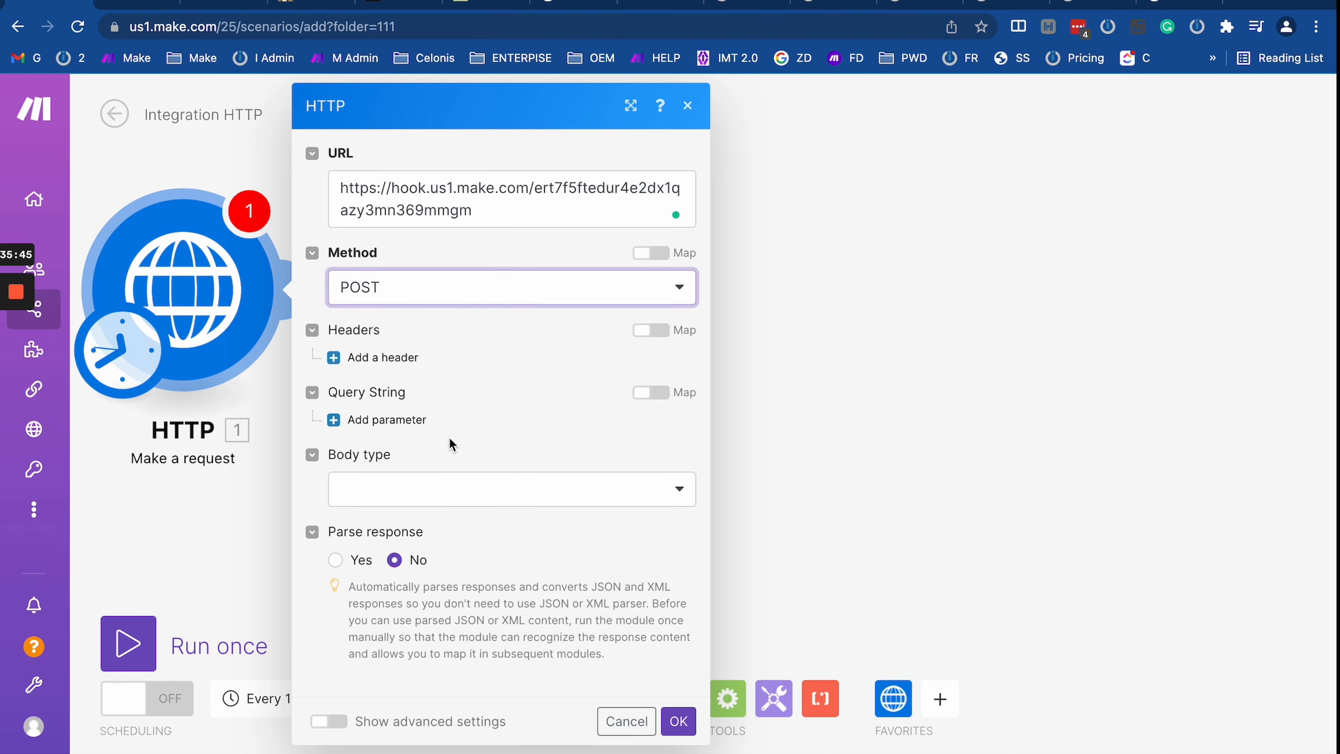
left_click(458, 494)
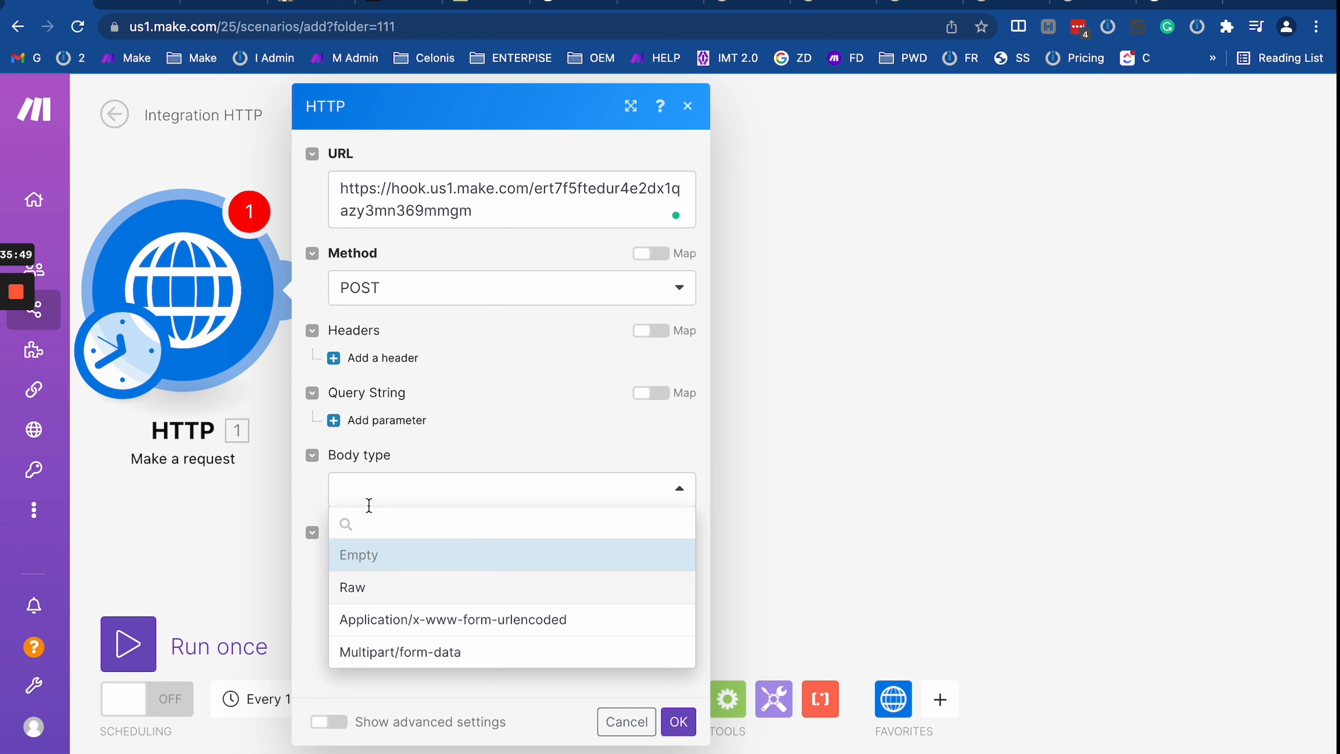
left_click(380, 587)
left_click(435, 573)
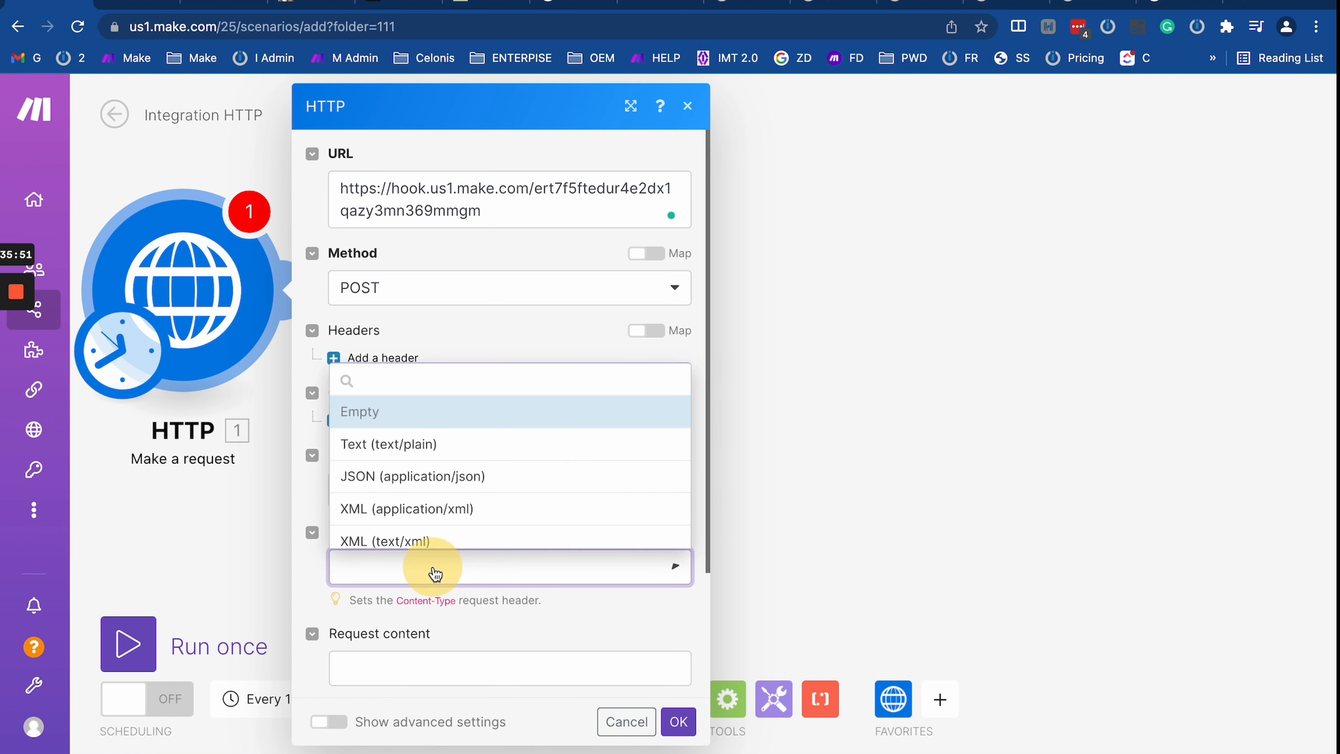
scroll(444, 491, "down", 3)
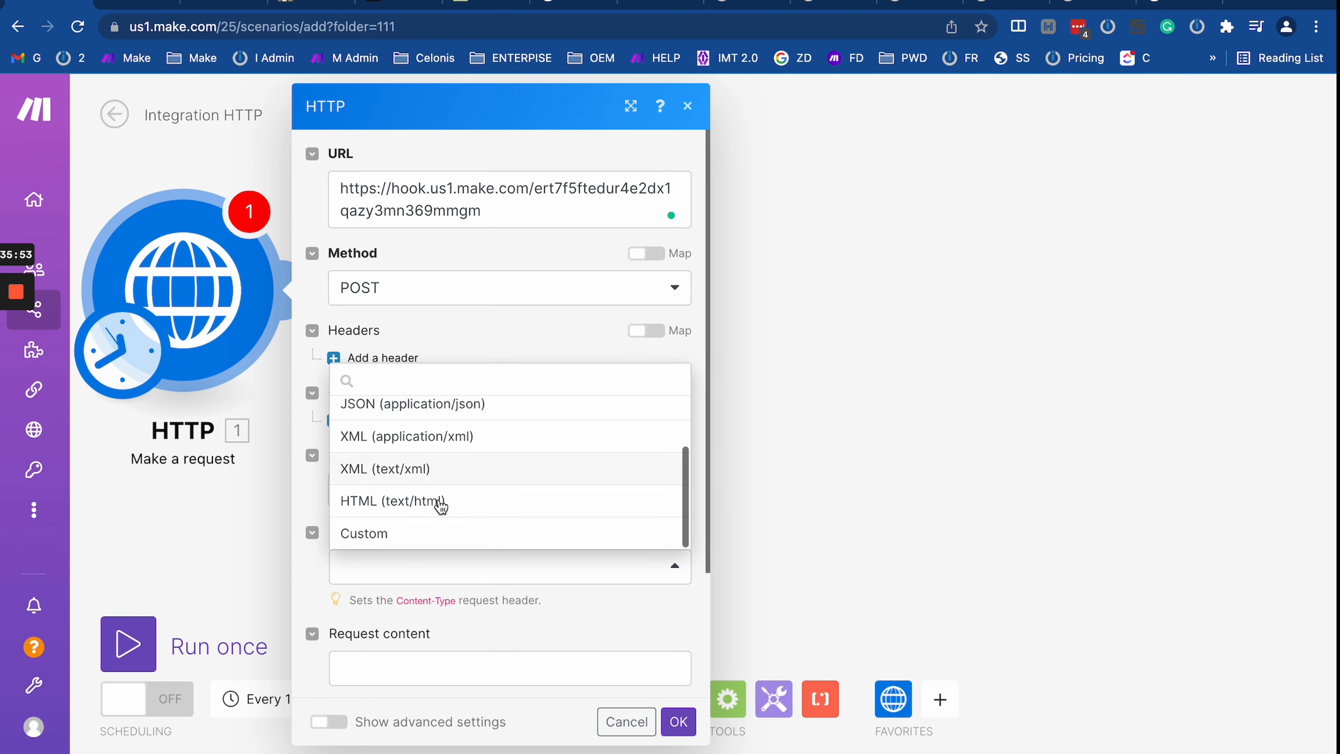
scroll(475, 459, "up", 2)
scroll(477, 455, "down", 2)
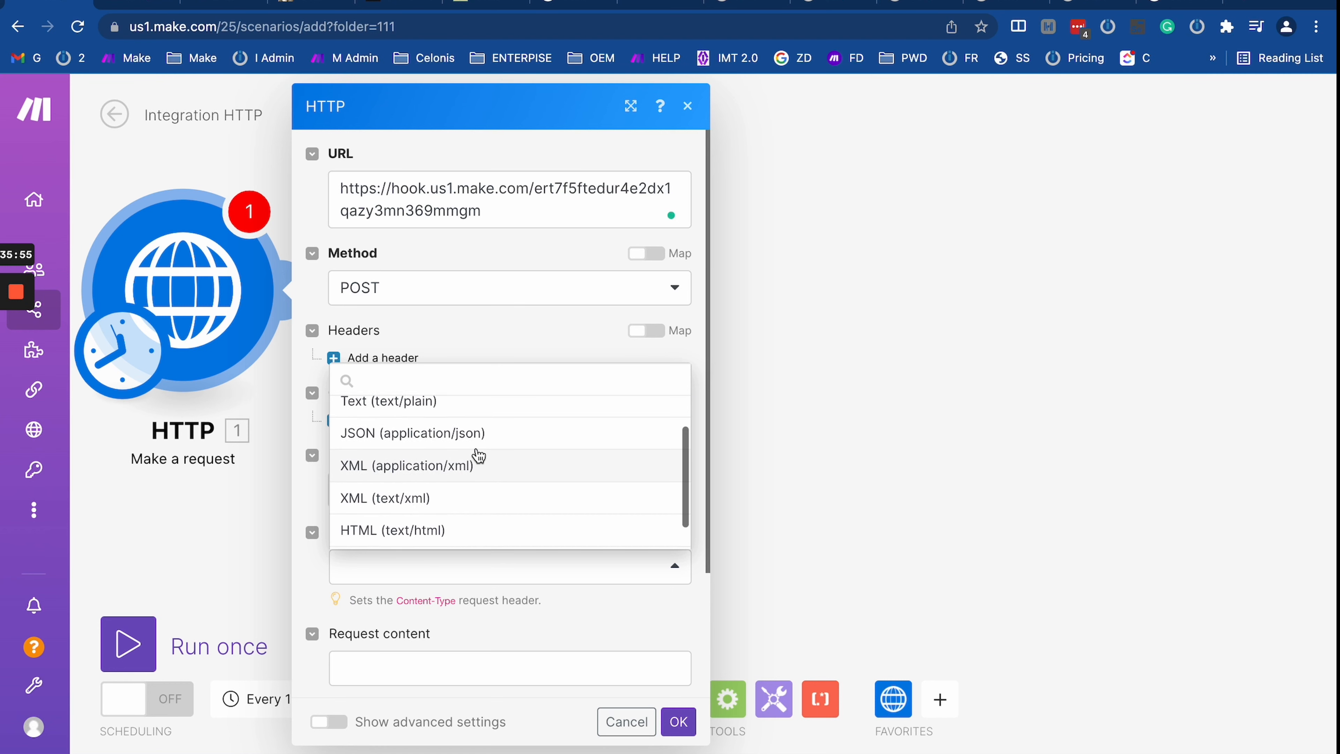
scroll(476, 455, "up", 3)
left_click(455, 477)
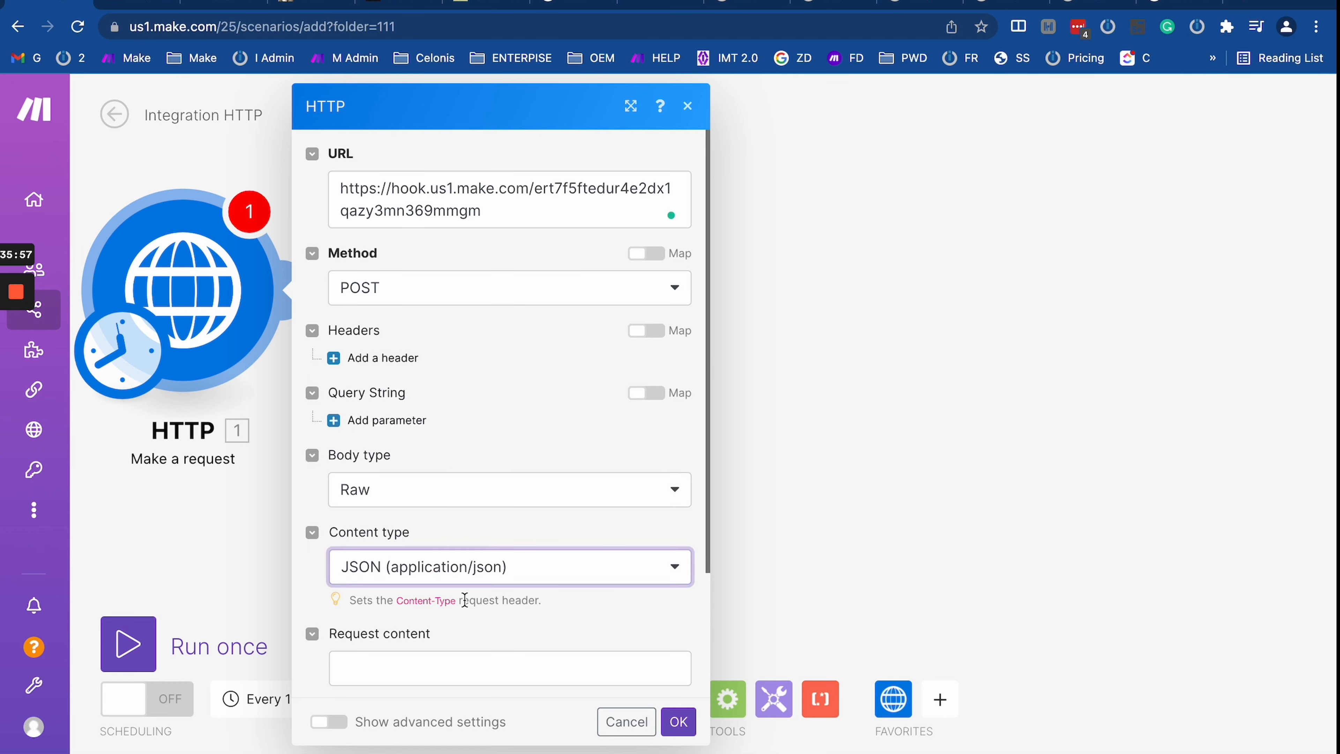
scroll(454, 491, "down", 3)
left_click(436, 510)
Step: Type a JSON request body with name, email and phone values, then save the HTTP module
type("{}")
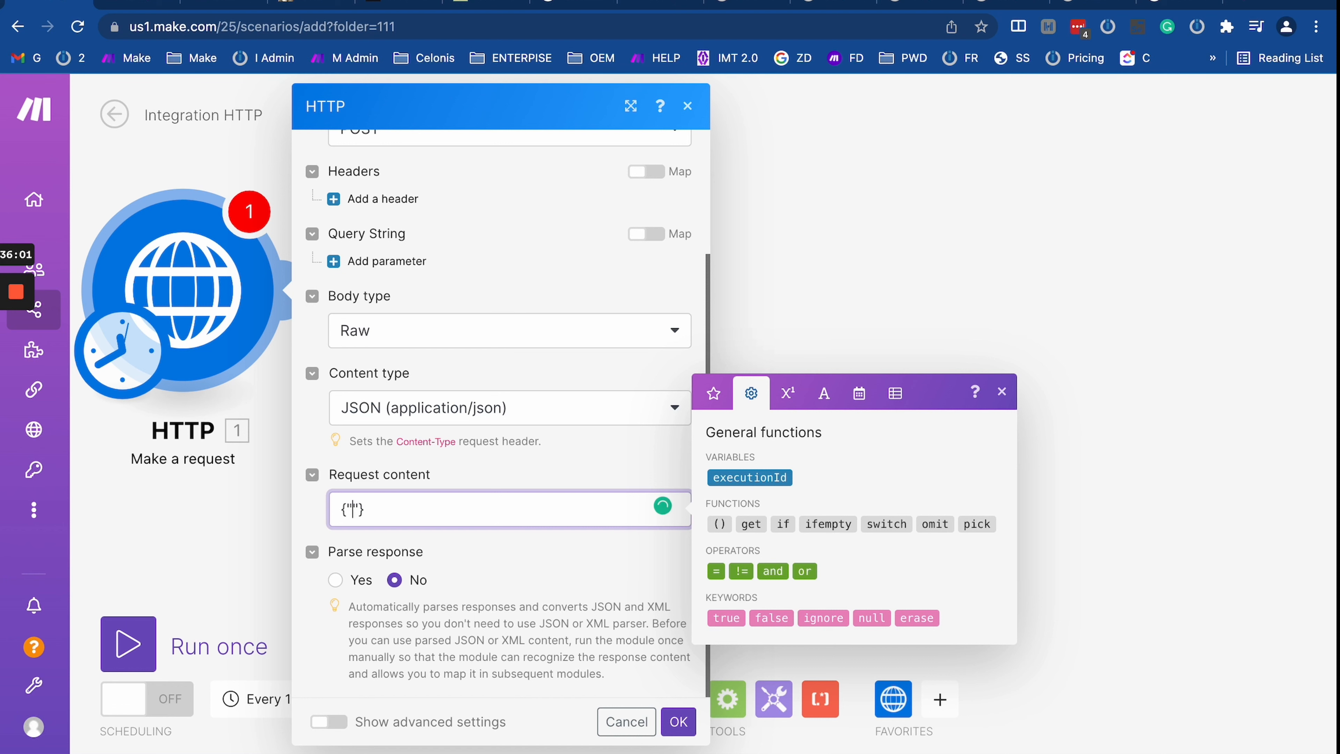
type("alex")
type("\"\"")
type("name")
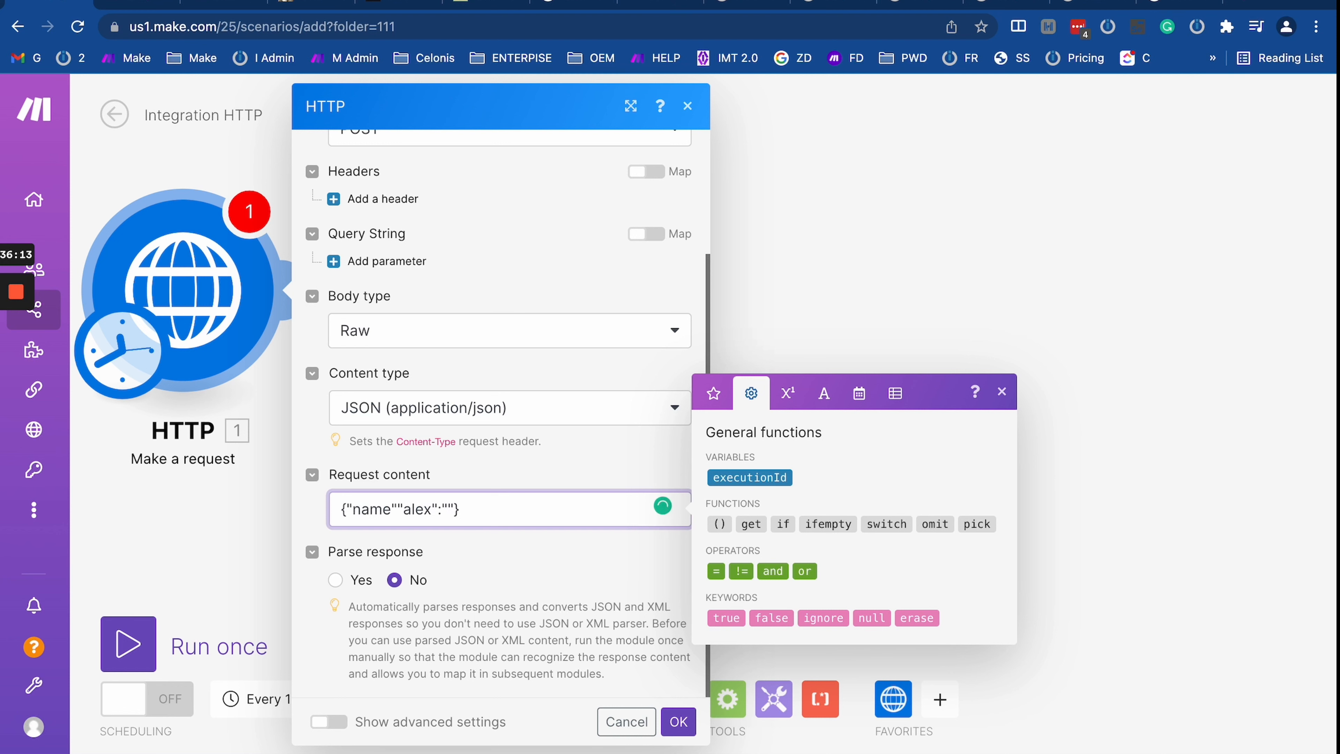
type(":")
key("Right")
type("\",\"email")
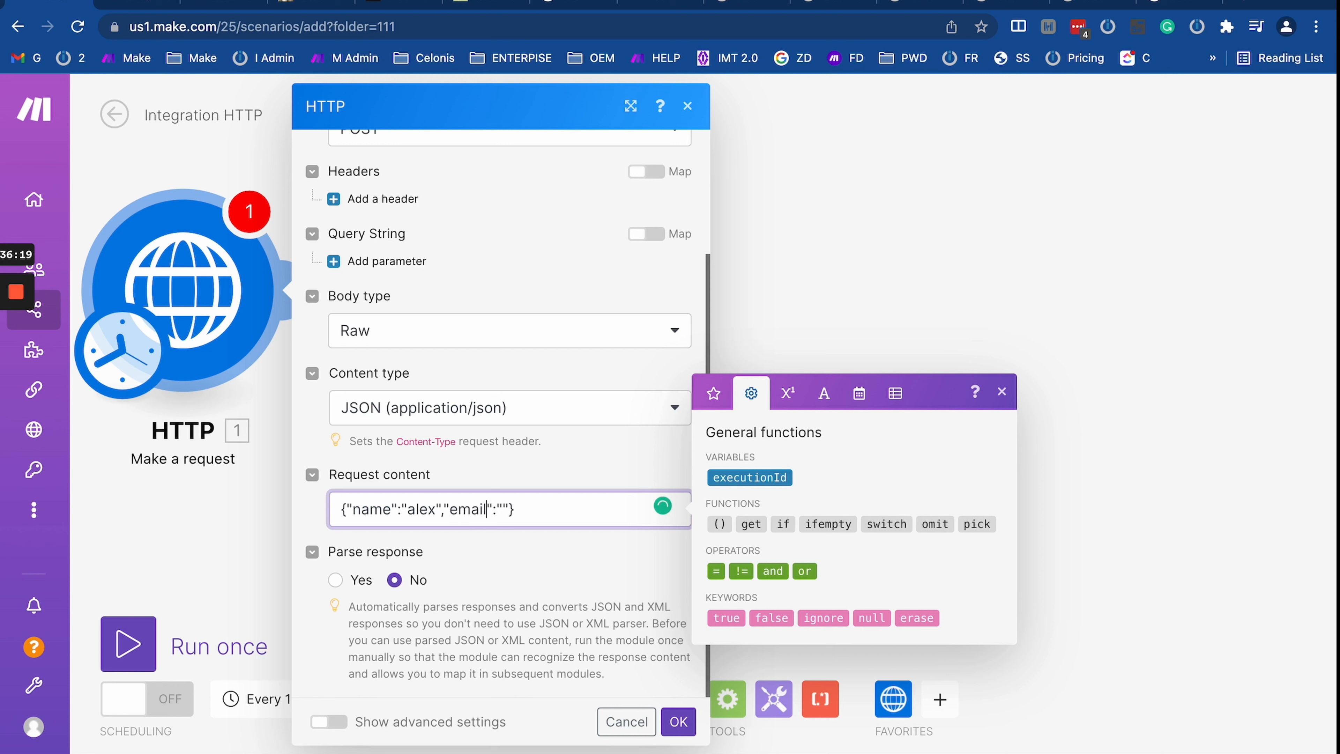
key("Right")
key("Right")
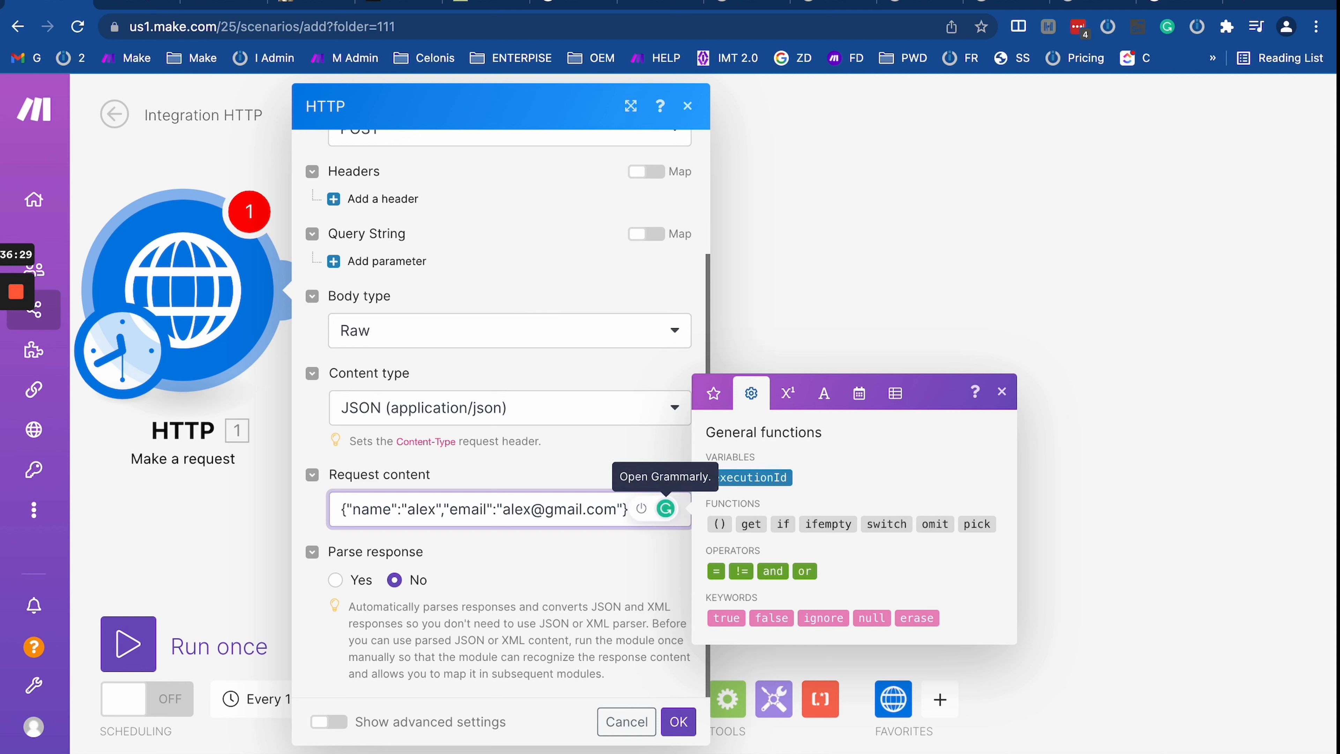
type(",")
type("phone")
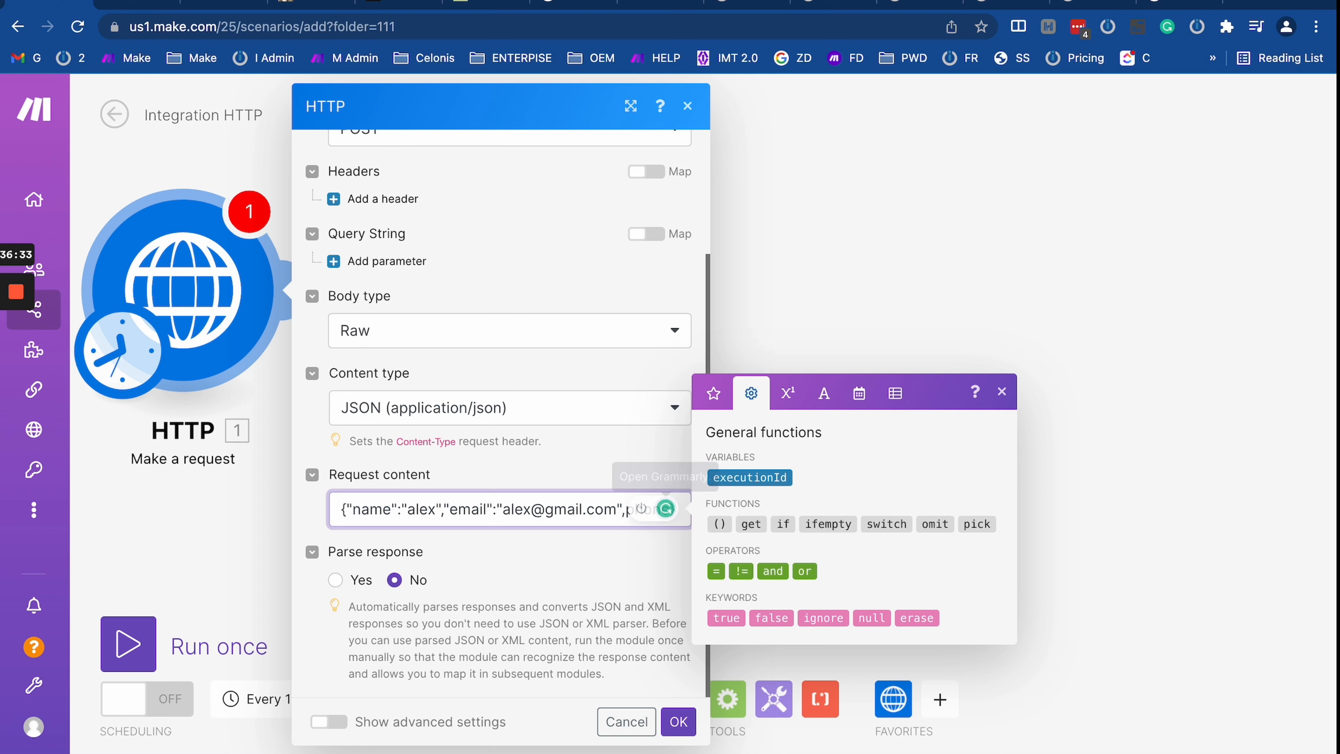
left_click(627, 511)
key("Return")
type("\"+1")
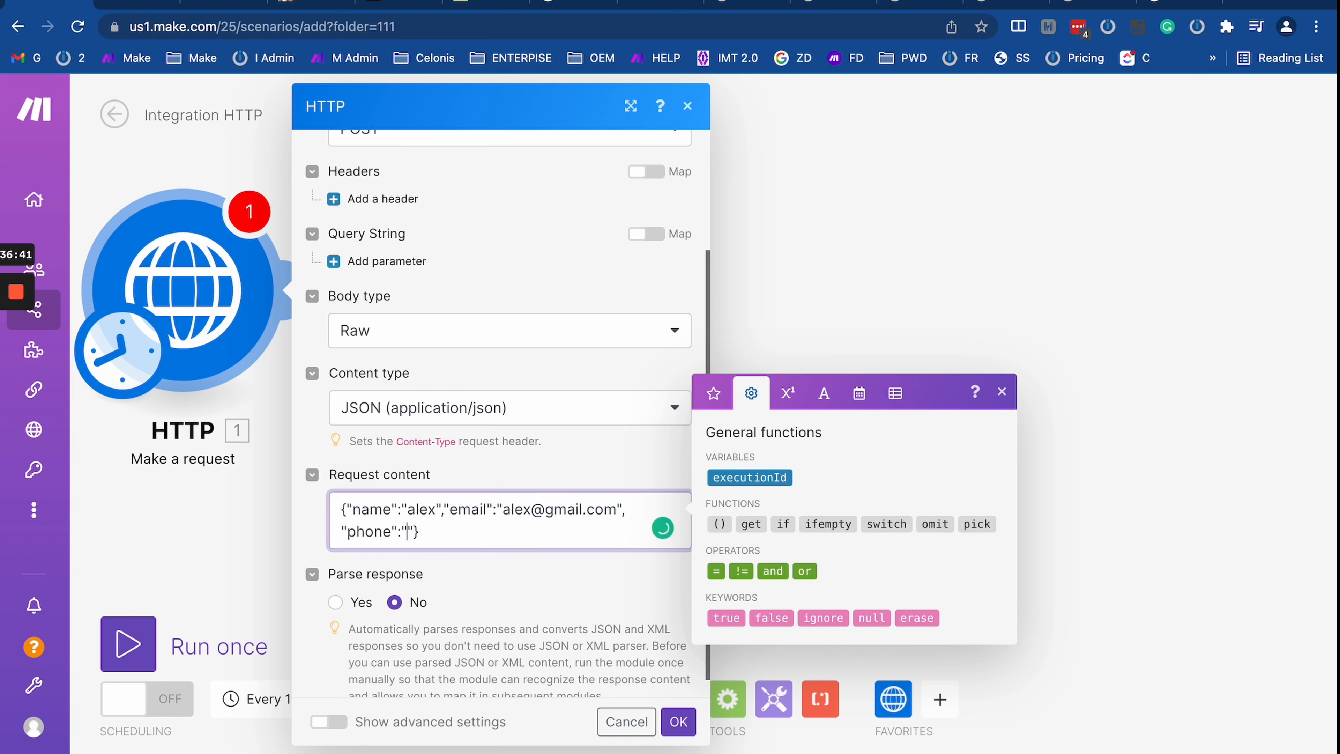
type("234567890")
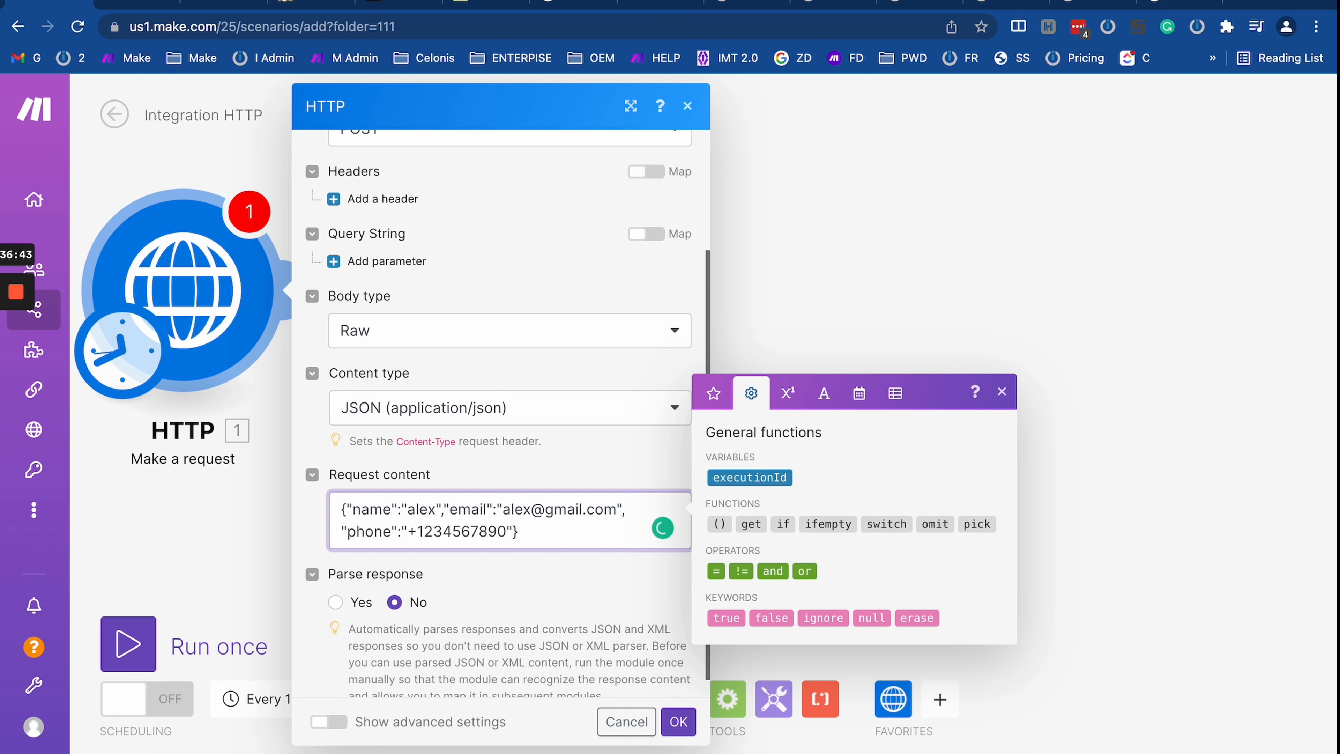
left_click(679, 722)
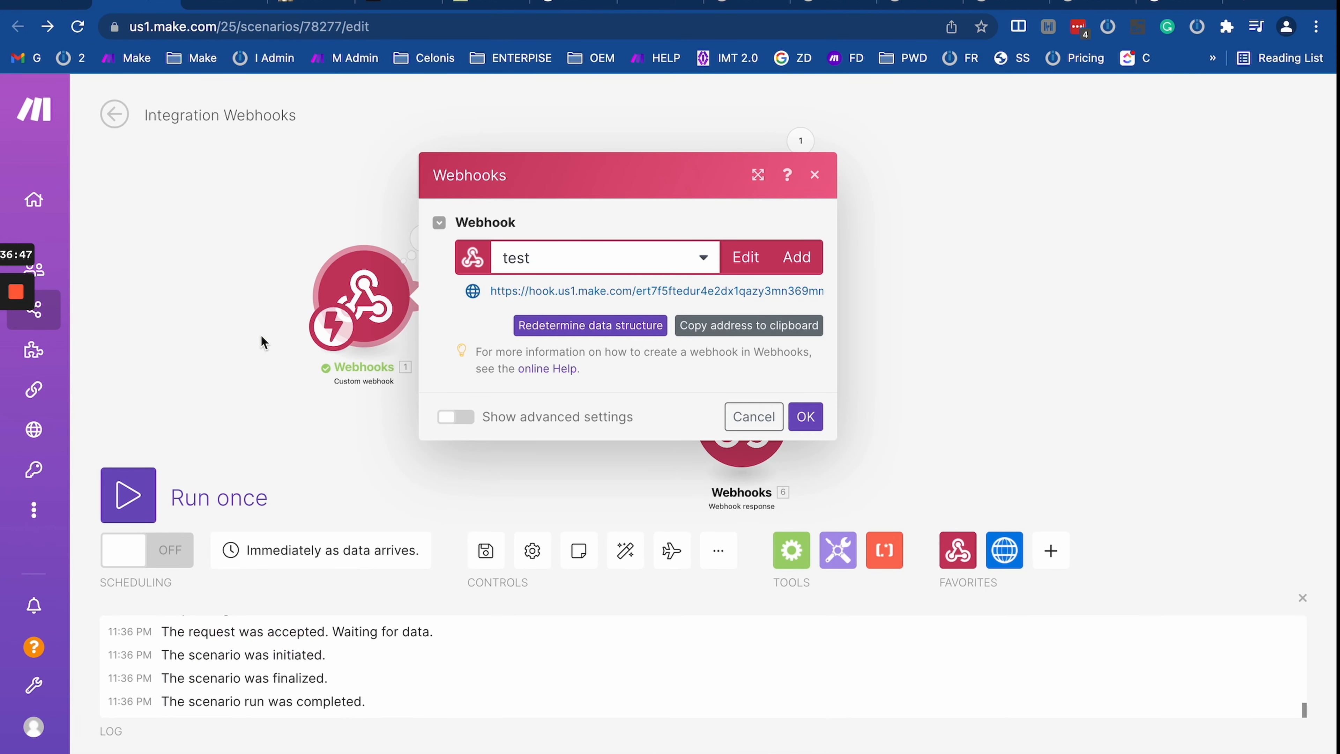
Step: Set up a filter on the webhook-to-router link and begin its condition
left_click(264, 341)
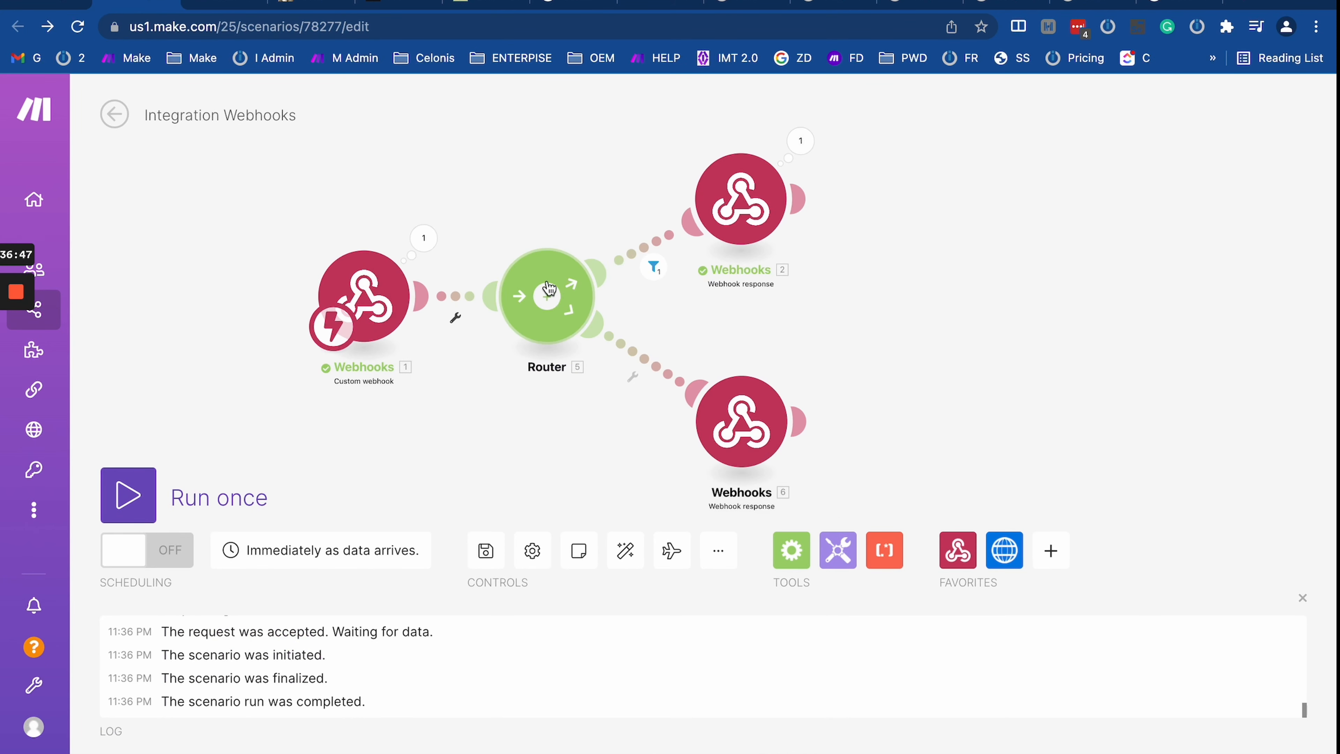
left_click(458, 298)
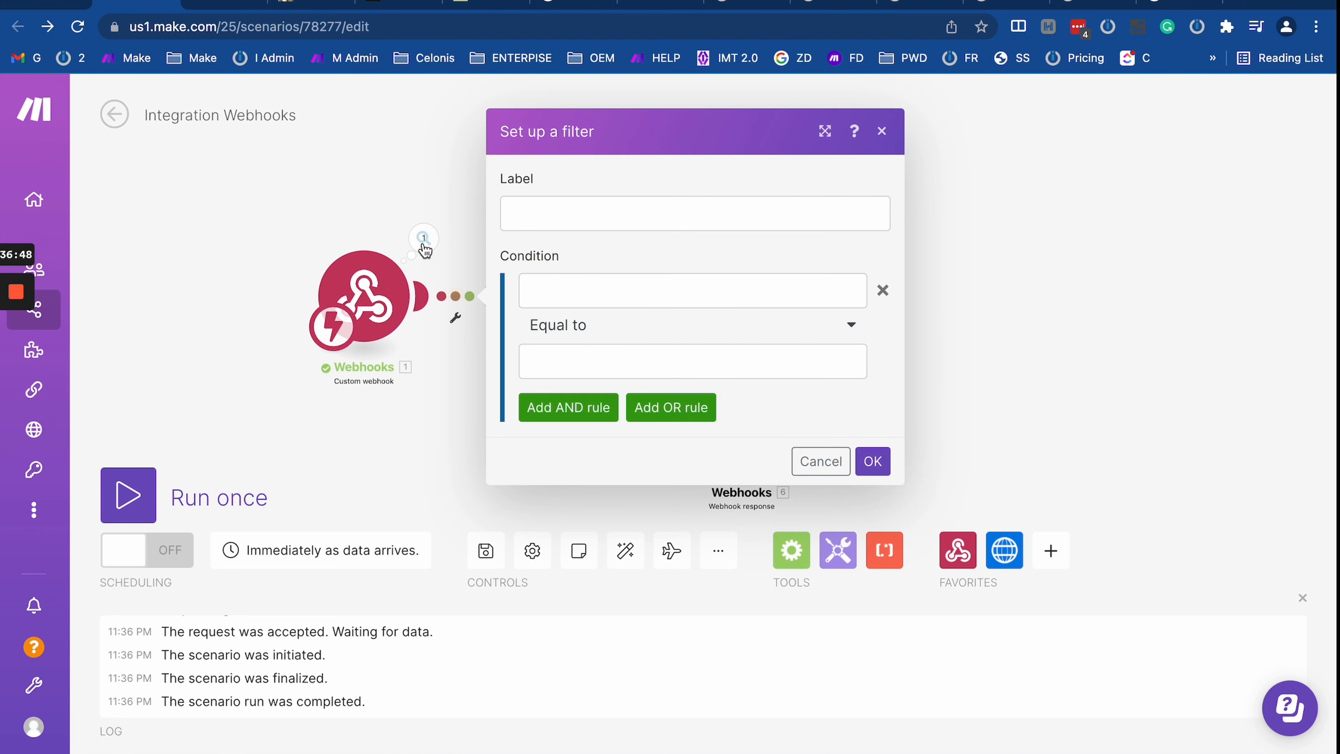
left_click(536, 292)
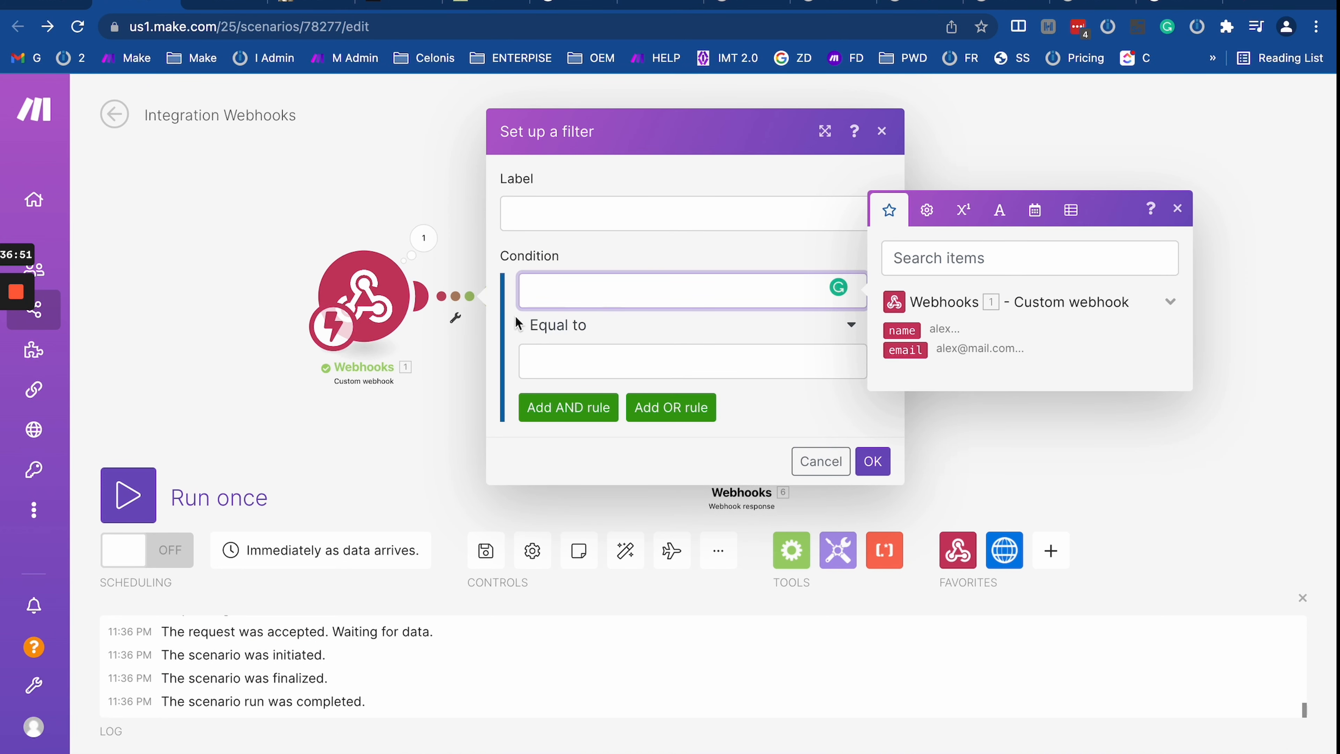
Step: In the HTTP scenario, rename the body keys to username and useremail and save
left_click(58, 3)
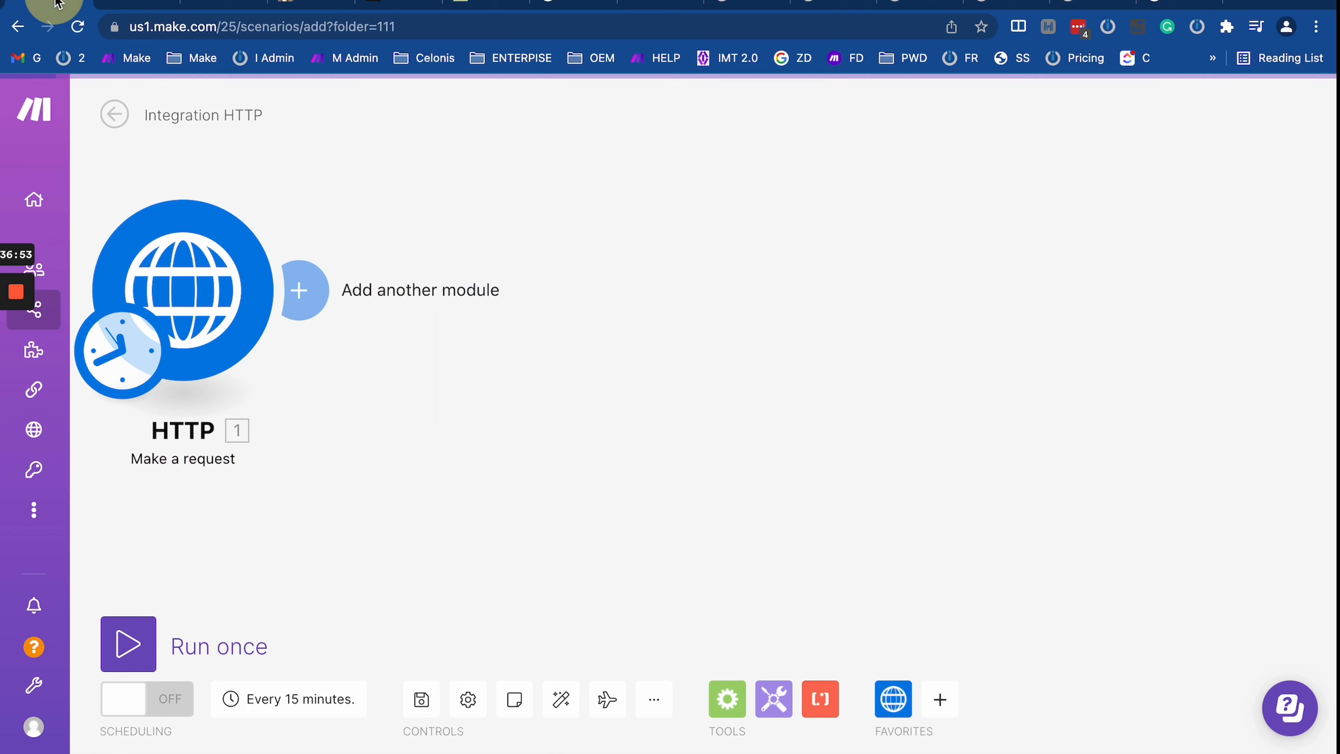
left_click_drag(339, 445, 511, 554)
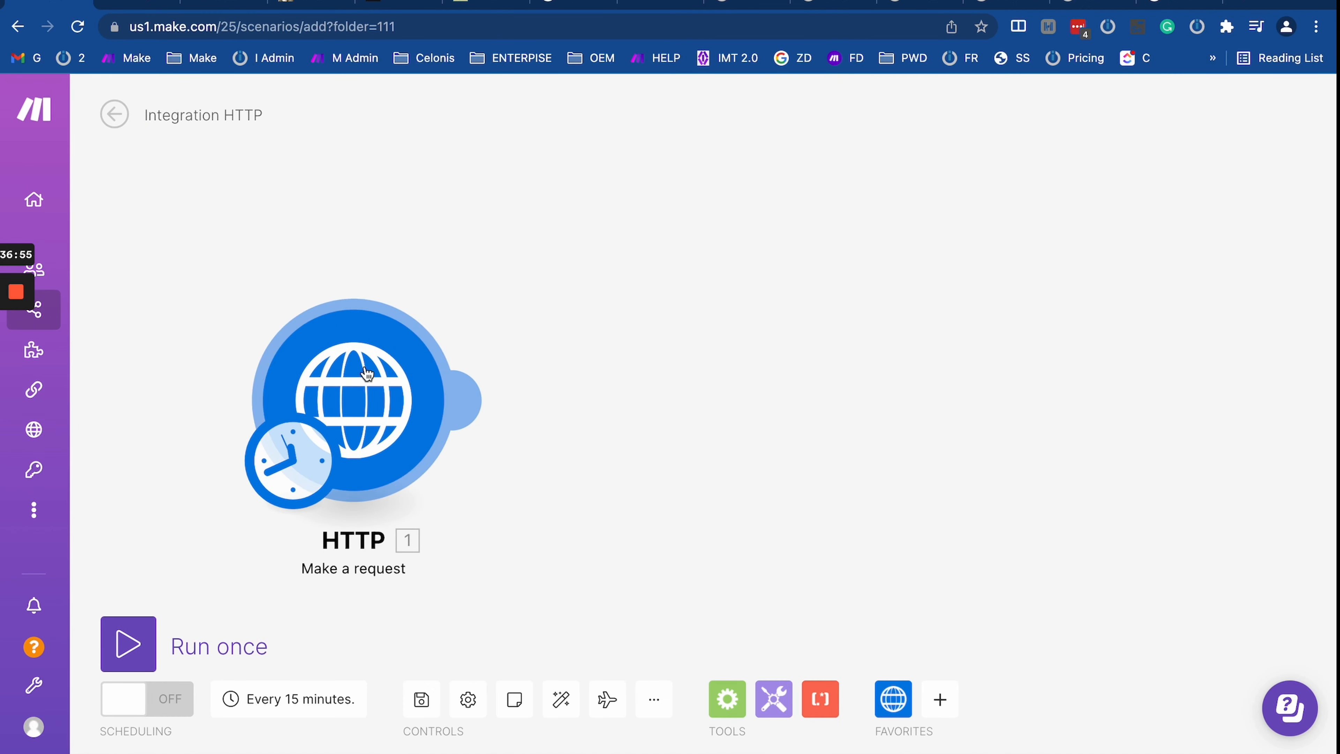
left_click(135, 6)
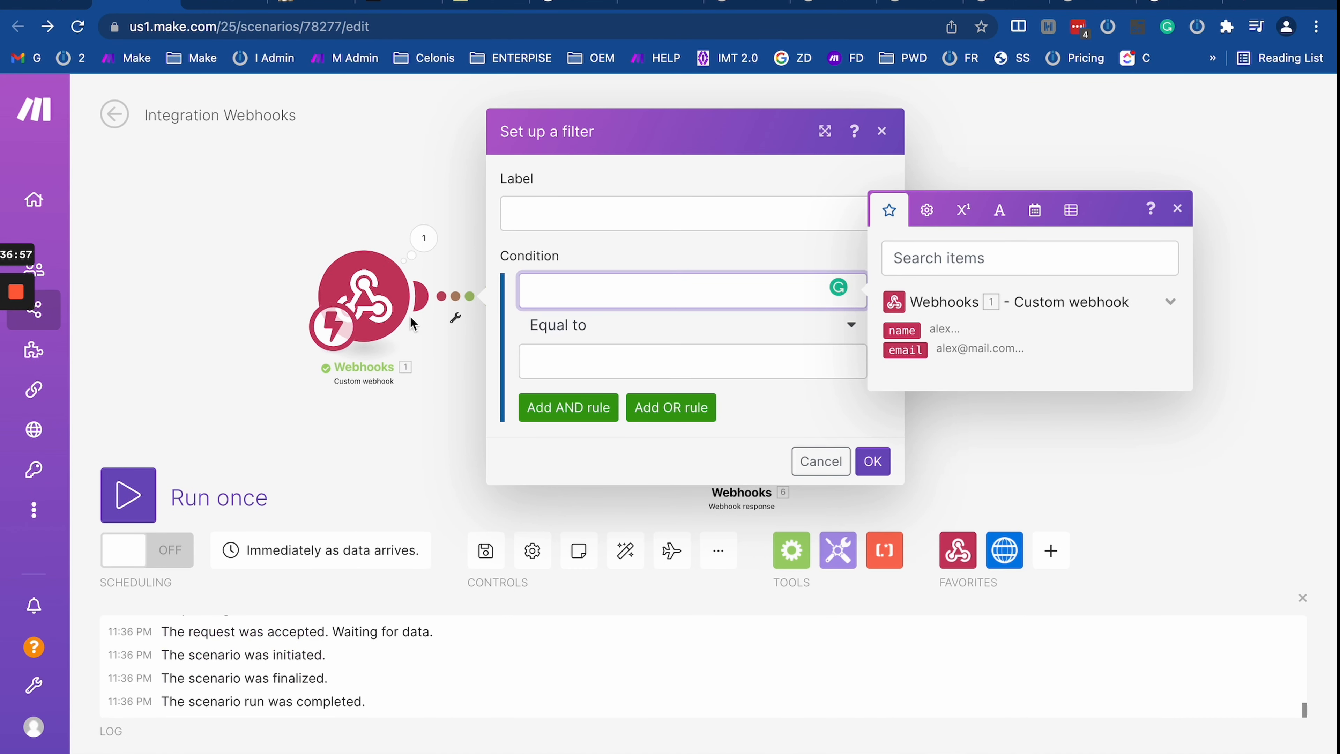
left_click(44, 4)
left_click(377, 418)
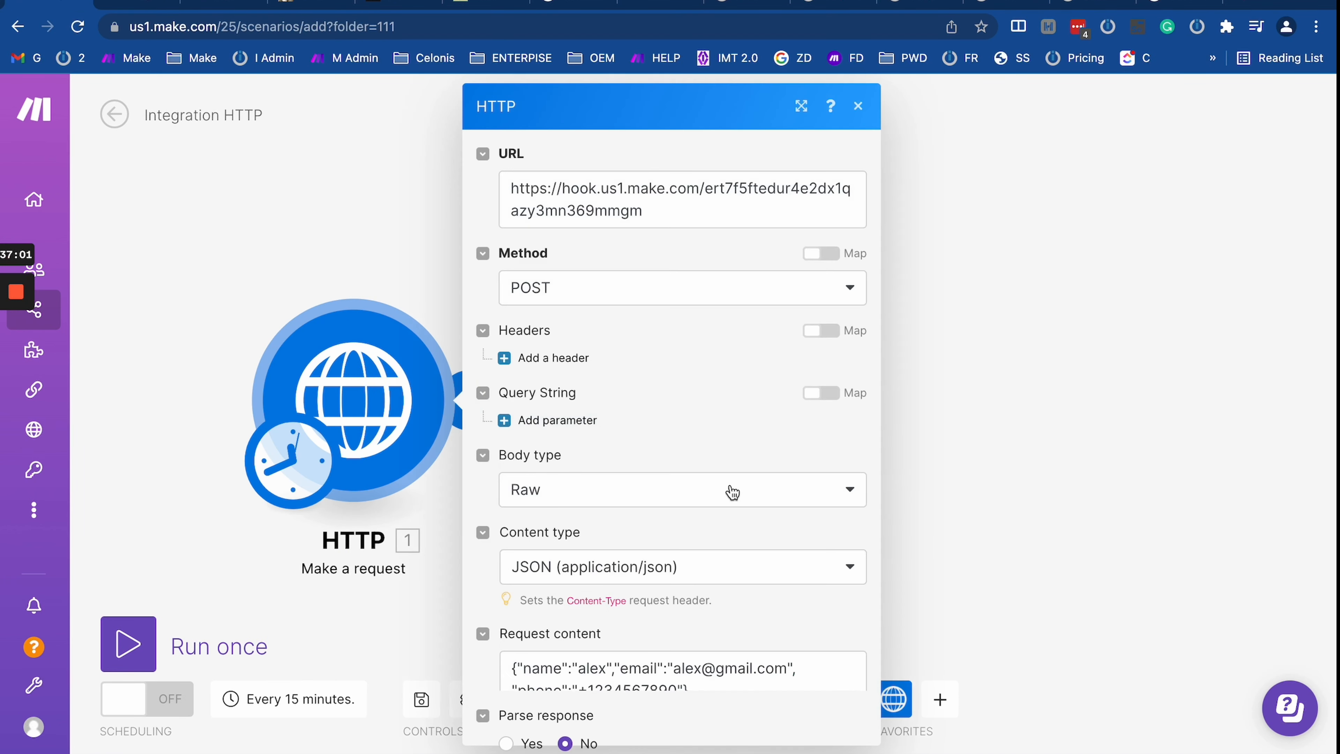
scroll(663, 564, "down", 4)
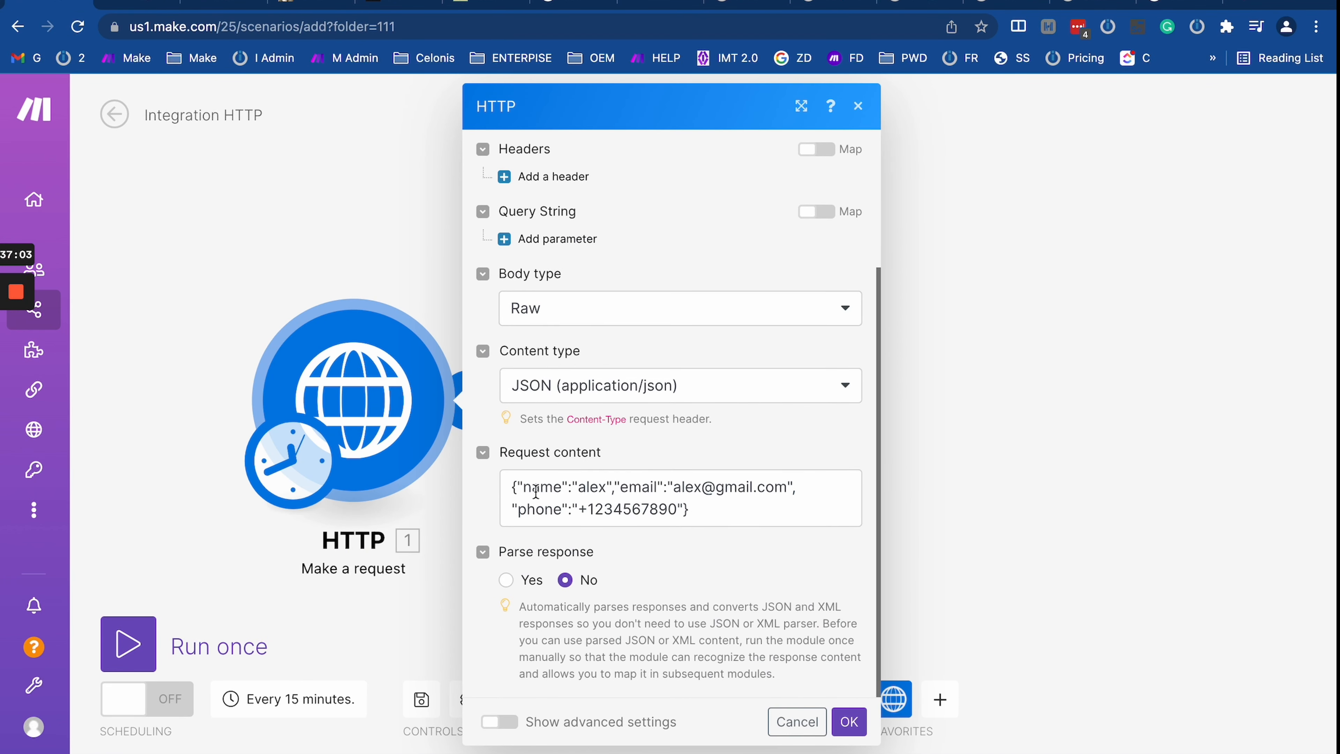
left_click(519, 487)
type("user")
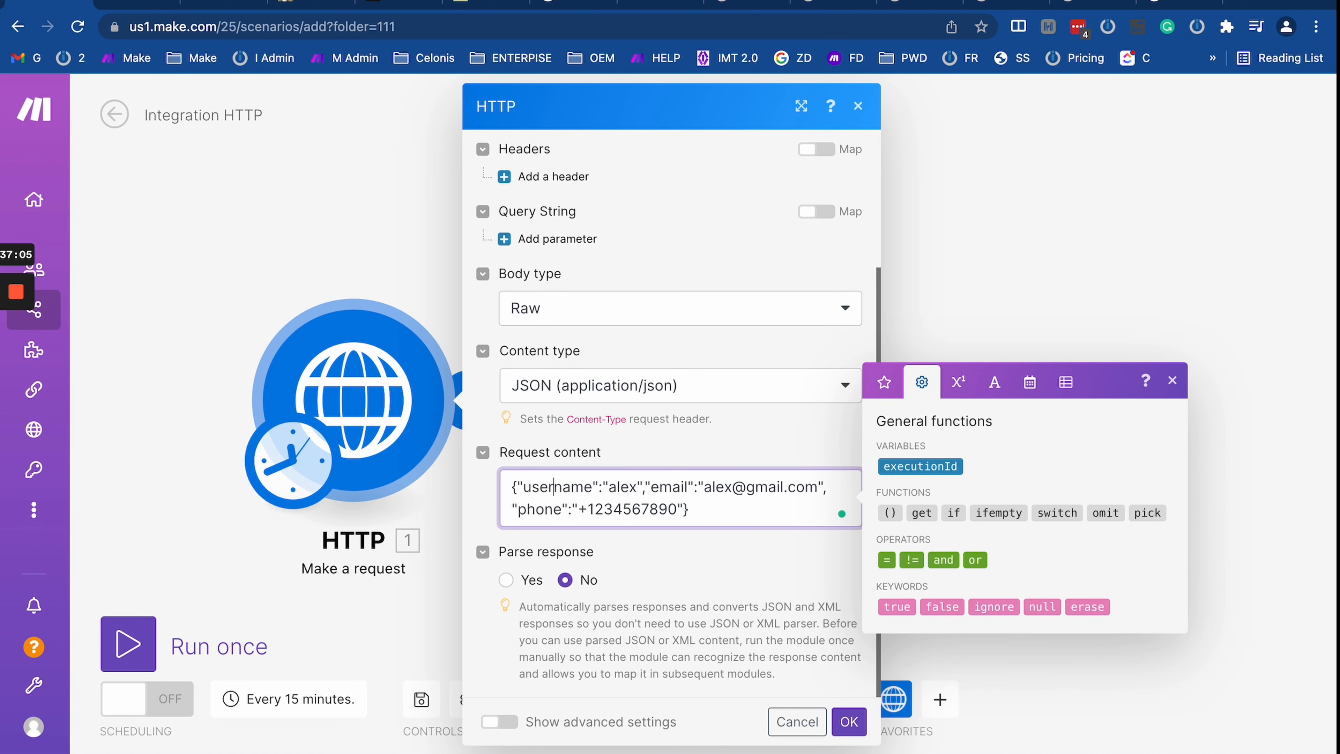
left_click(653, 487)
type("user")
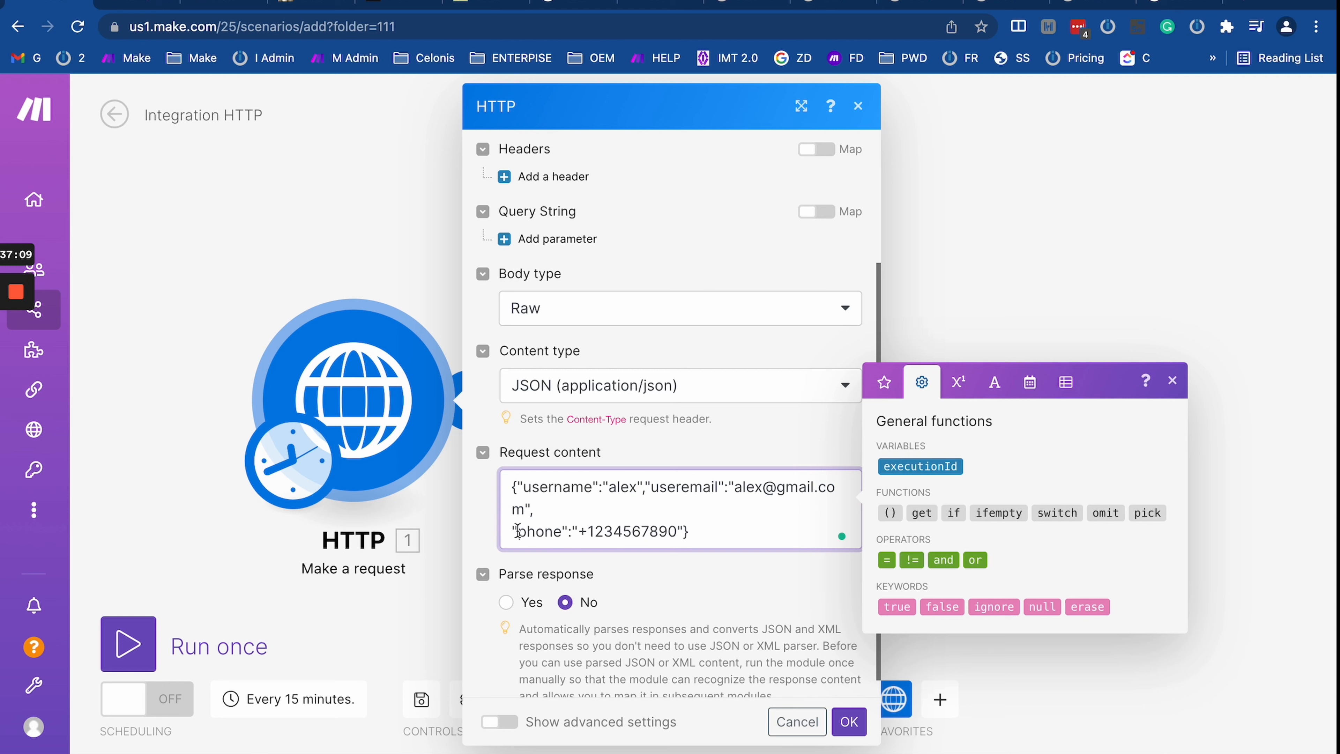
left_click(849, 721)
Step: Reopen the HTTP request body and edit its phone key entry
left_click(127, 6)
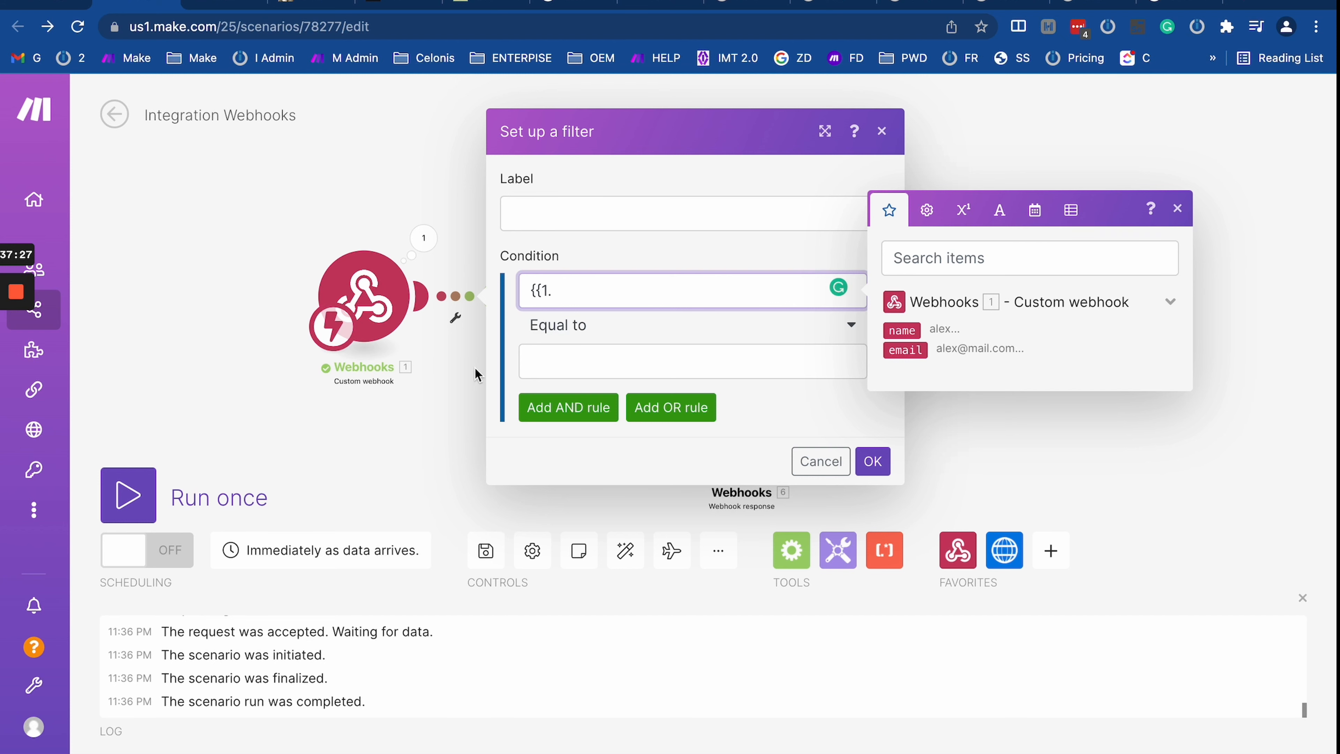
left_click(49, 2)
left_click(380, 420)
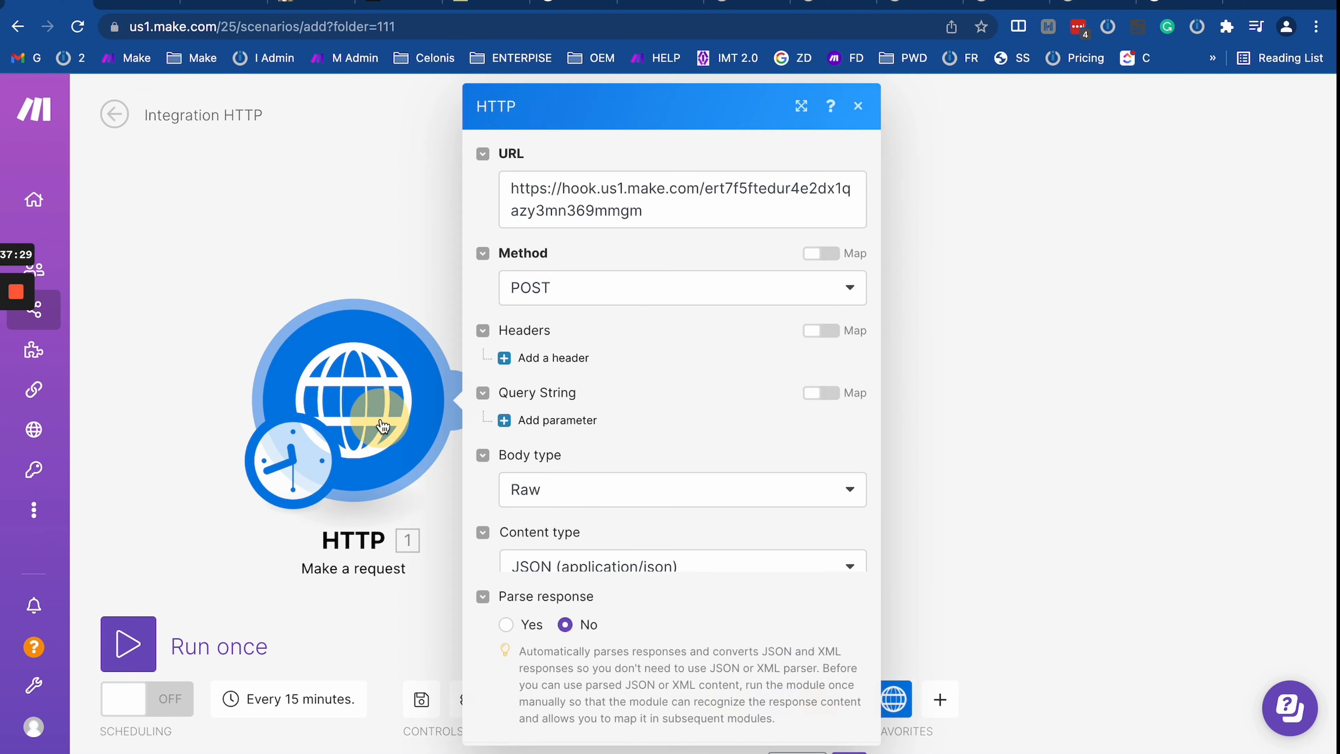
scroll(596, 586, "down", 4)
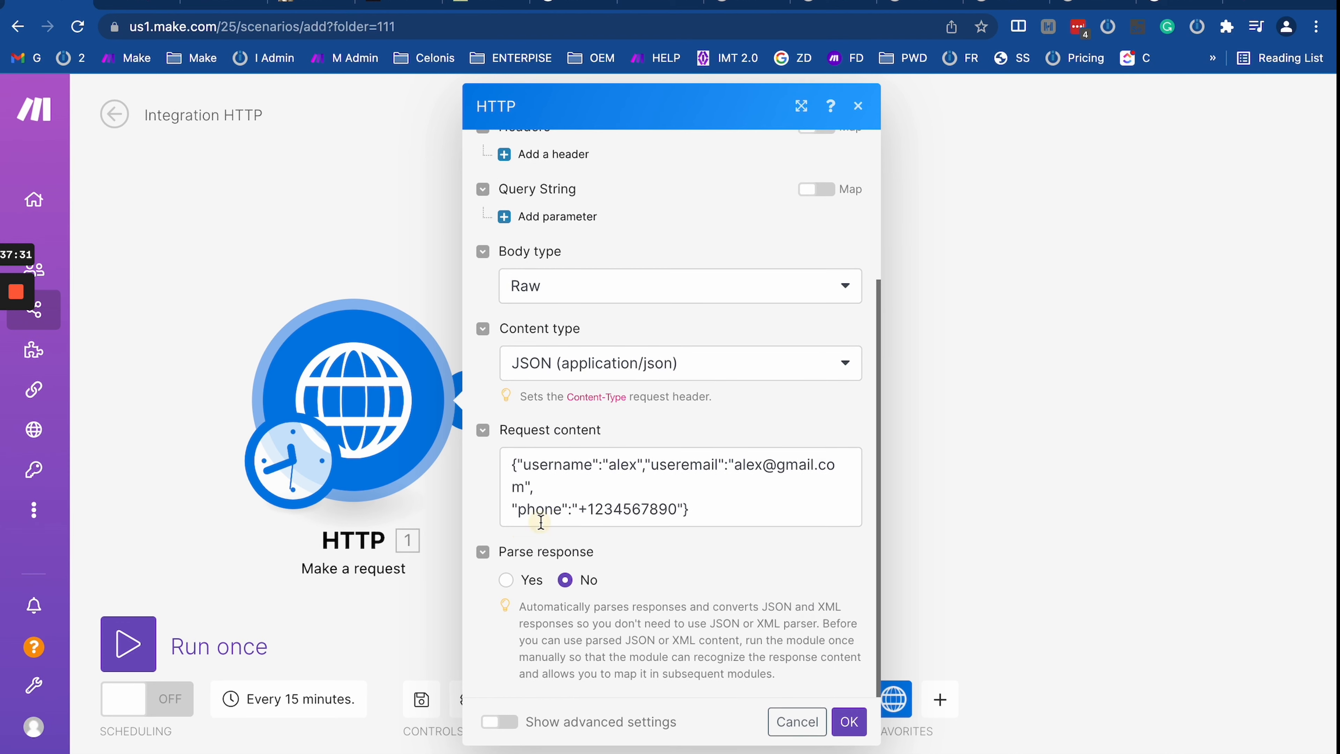
left_click(539, 522)
double_click(536, 511)
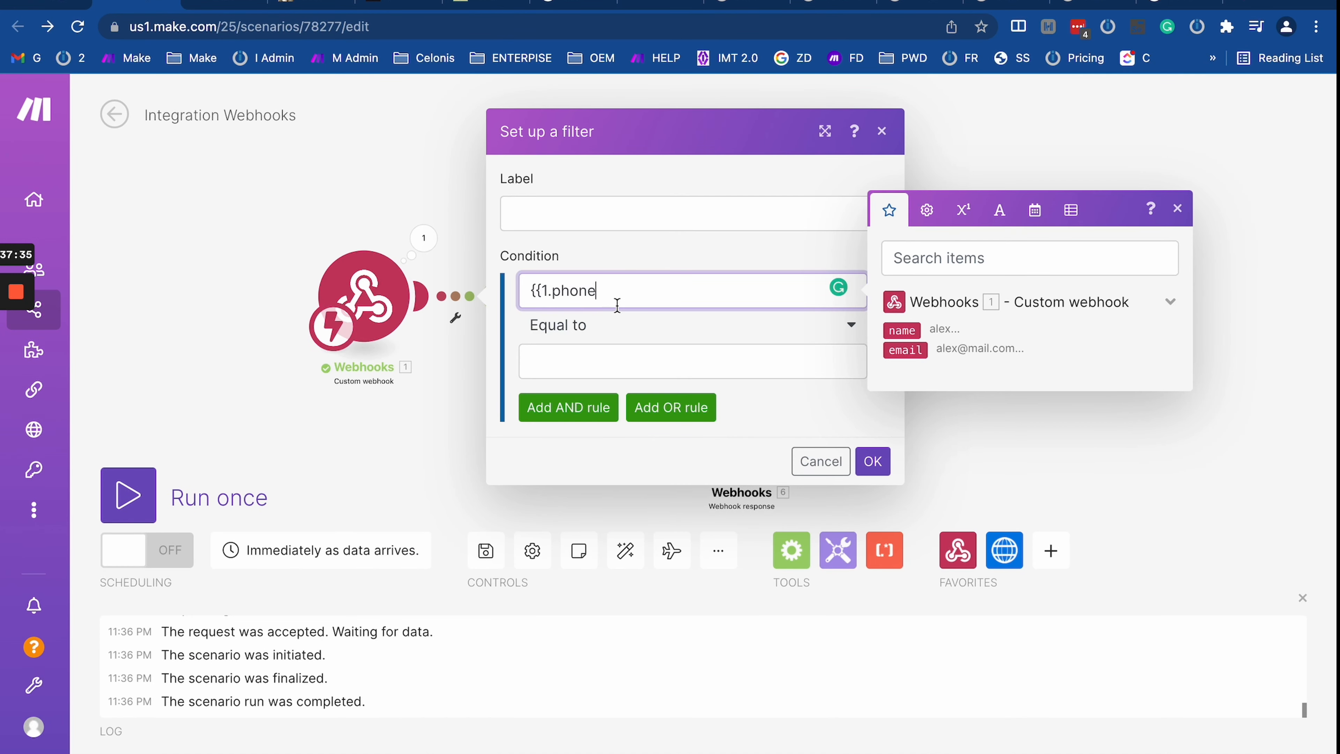
type("}}")
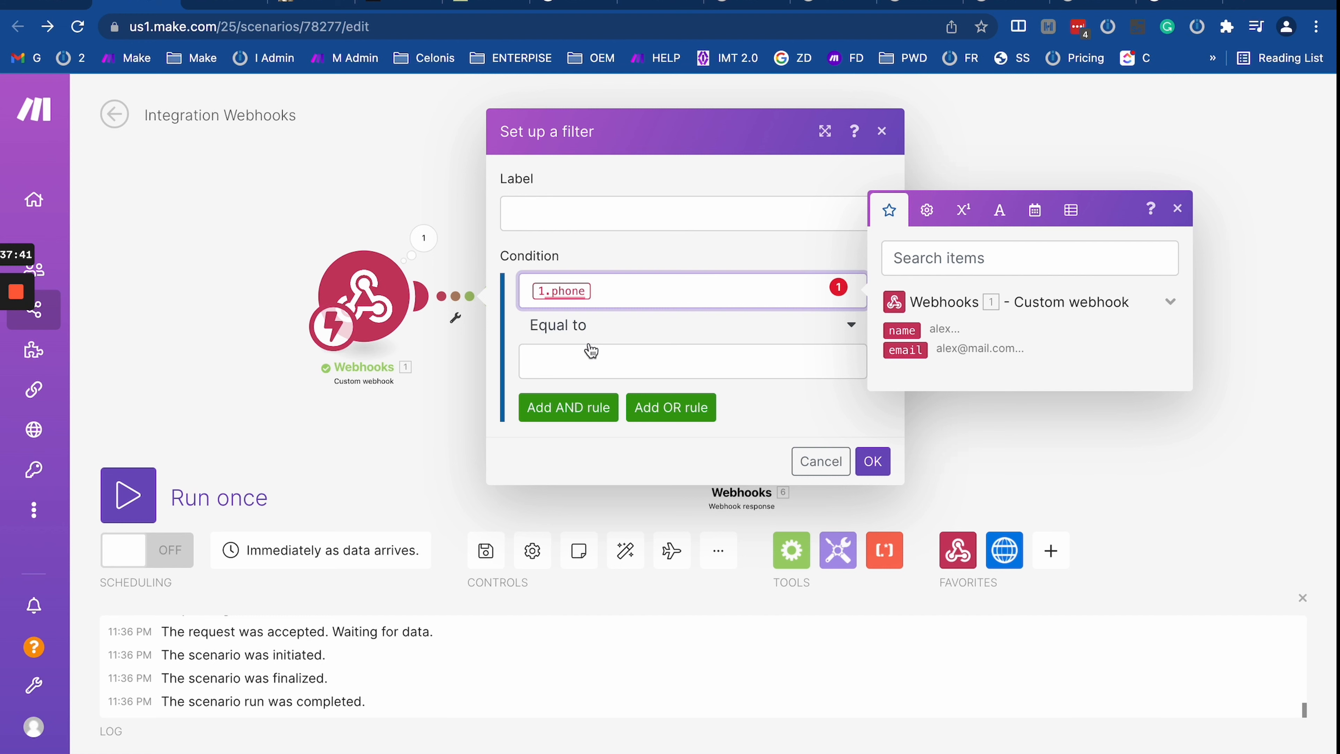
Step: Insert a Tools Set variable module between webhook and router, removing the link's filter condition
left_click(425, 430)
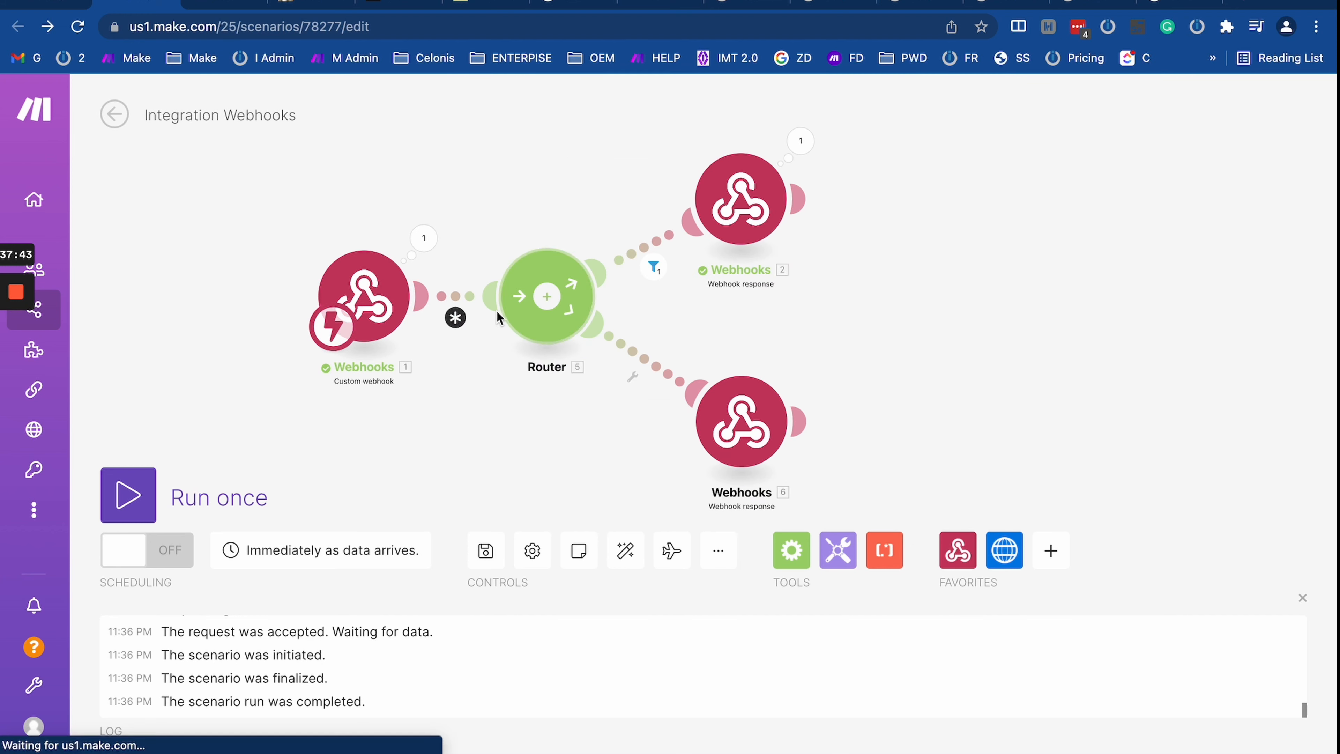
left_click(832, 566)
scroll(924, 352, "down", 10)
scroll(933, 349, "up", 1)
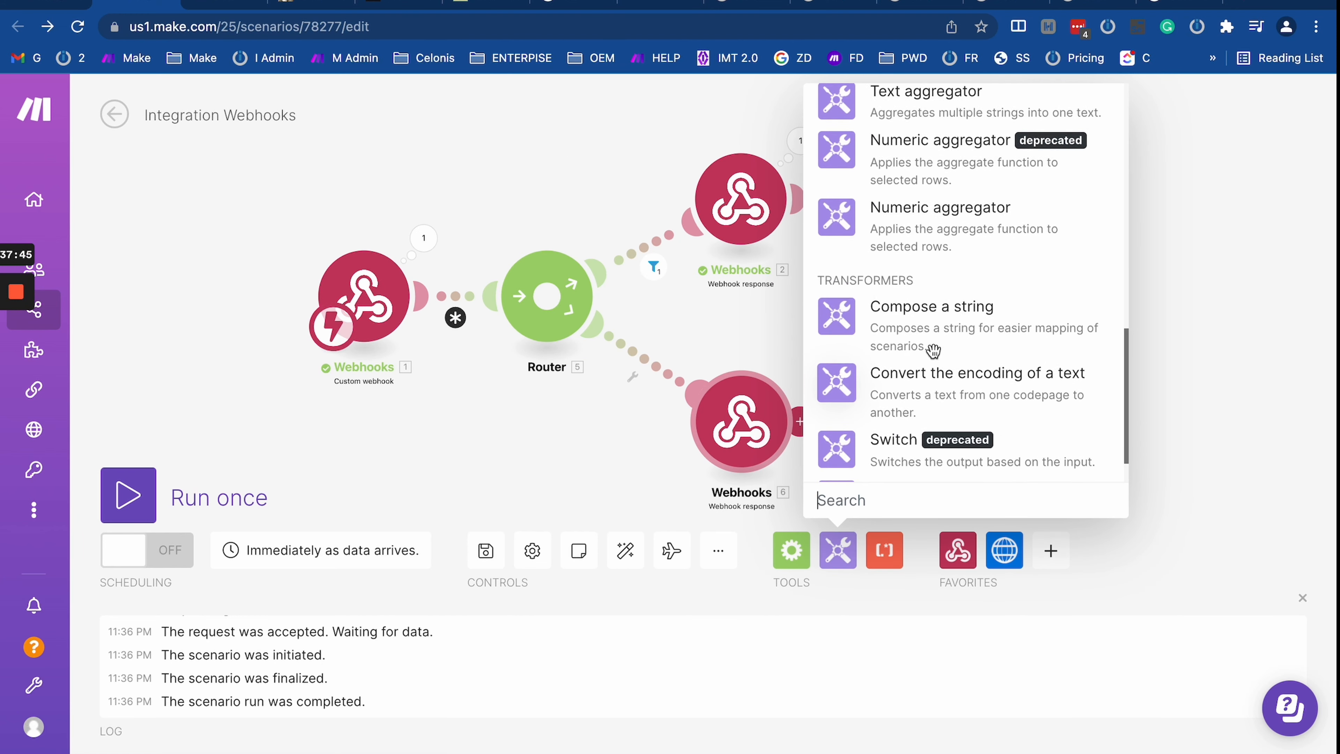
scroll(933, 350, "up", 6)
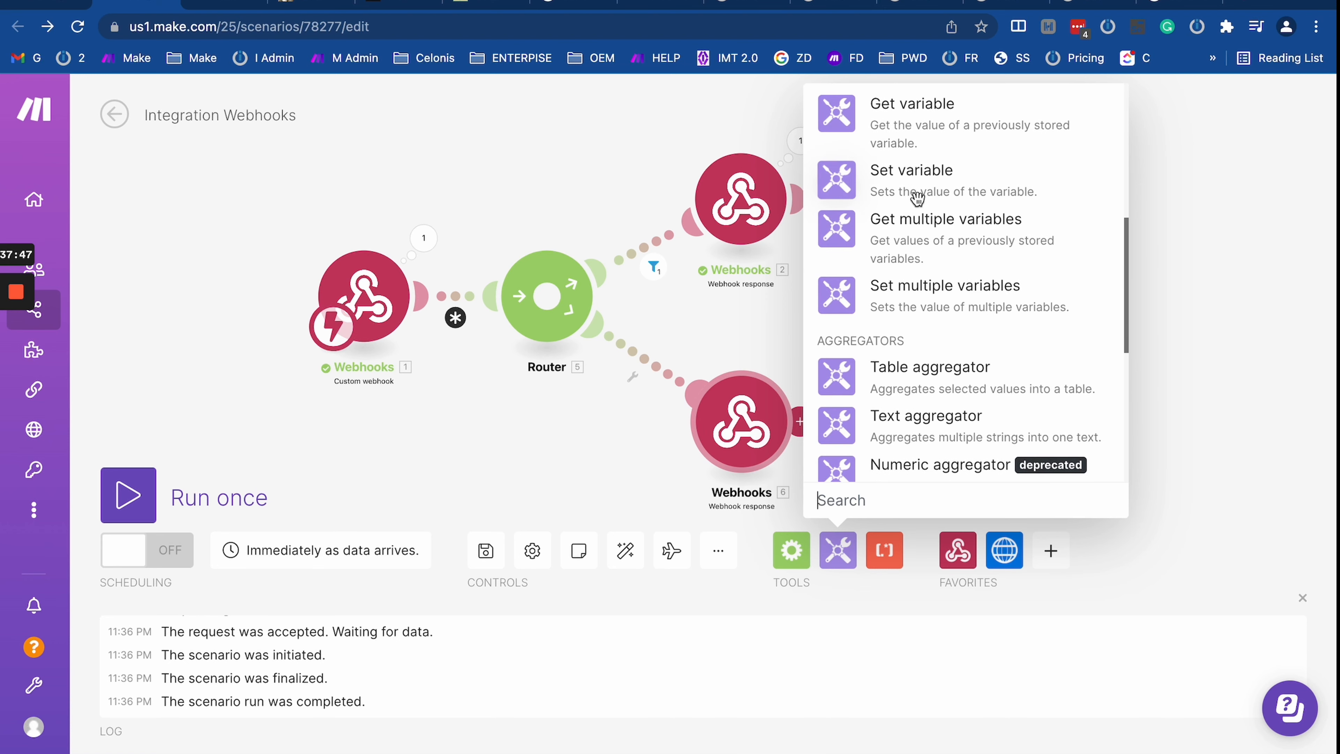
left_click(913, 199)
left_click(473, 312)
left_click(419, 305)
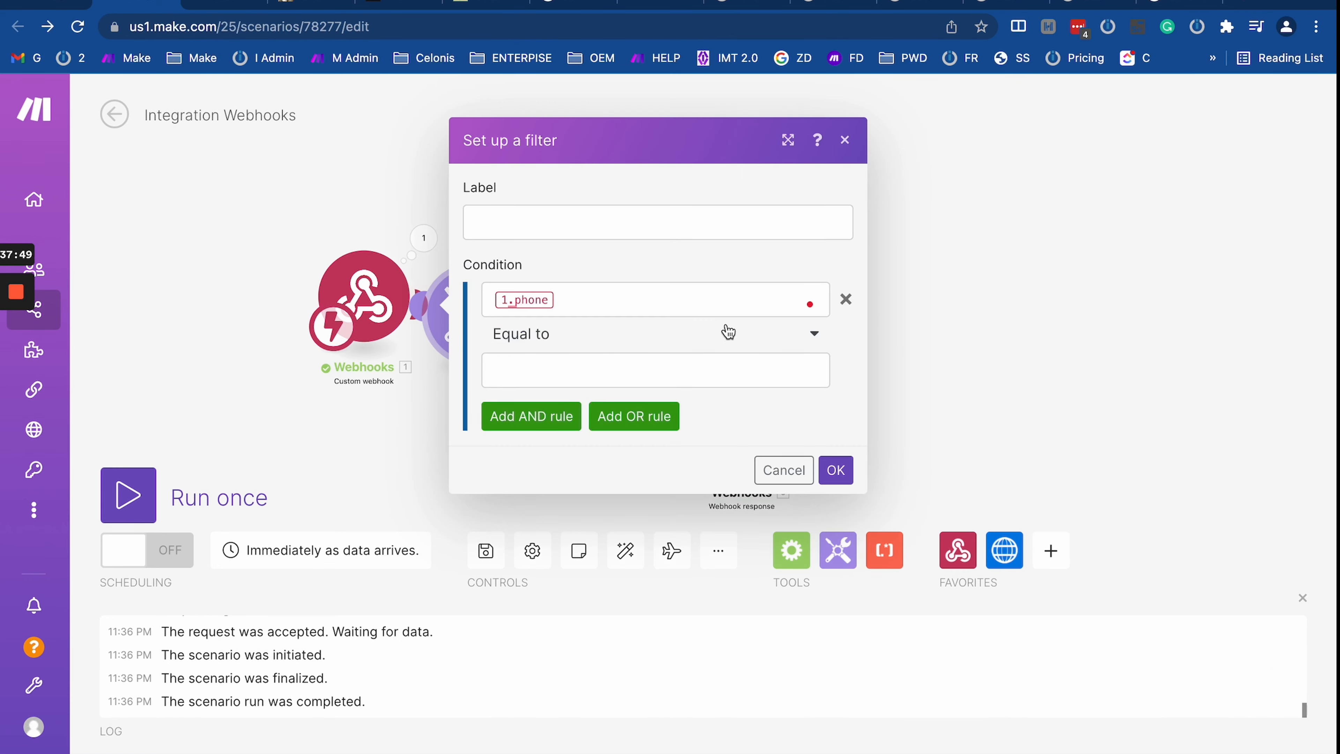
left_click(848, 299)
left_click(838, 348)
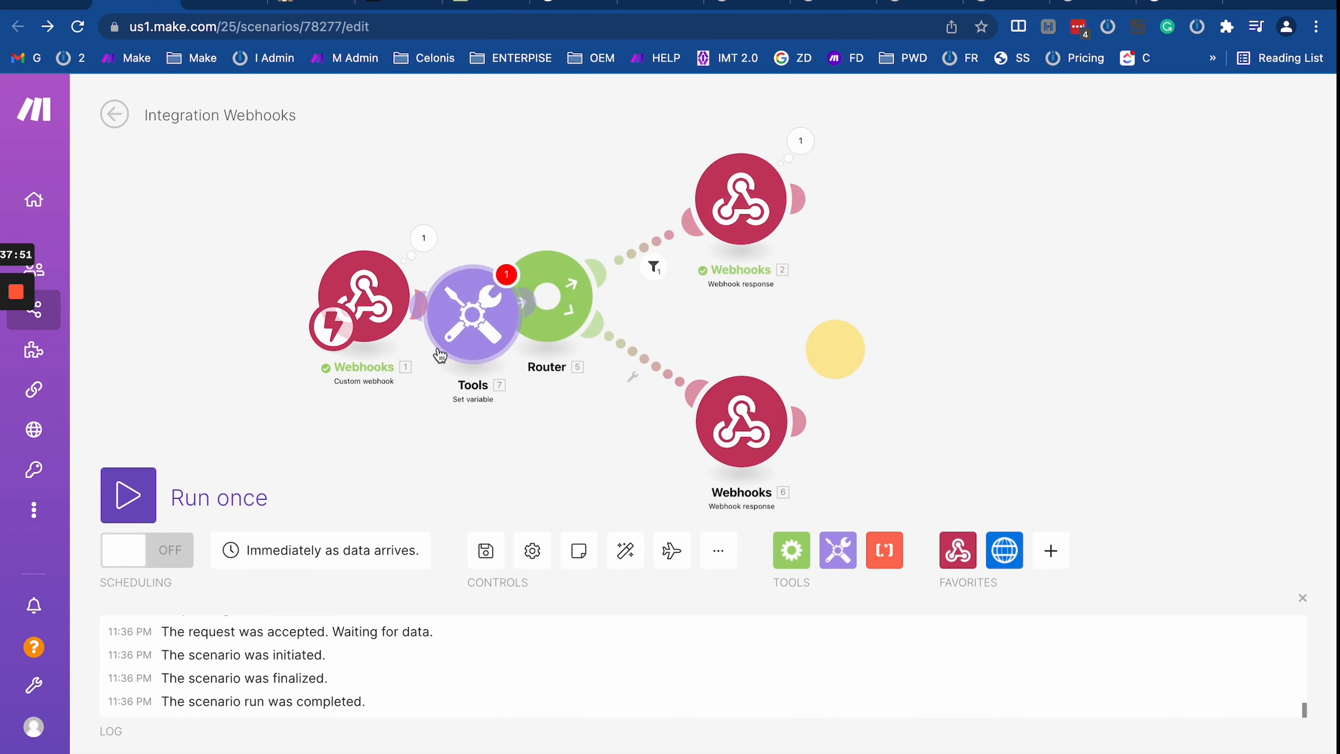
Step: Name the variable test with the mapped phone value, then auto-align the modules
left_click(496, 319)
left_click(629, 247)
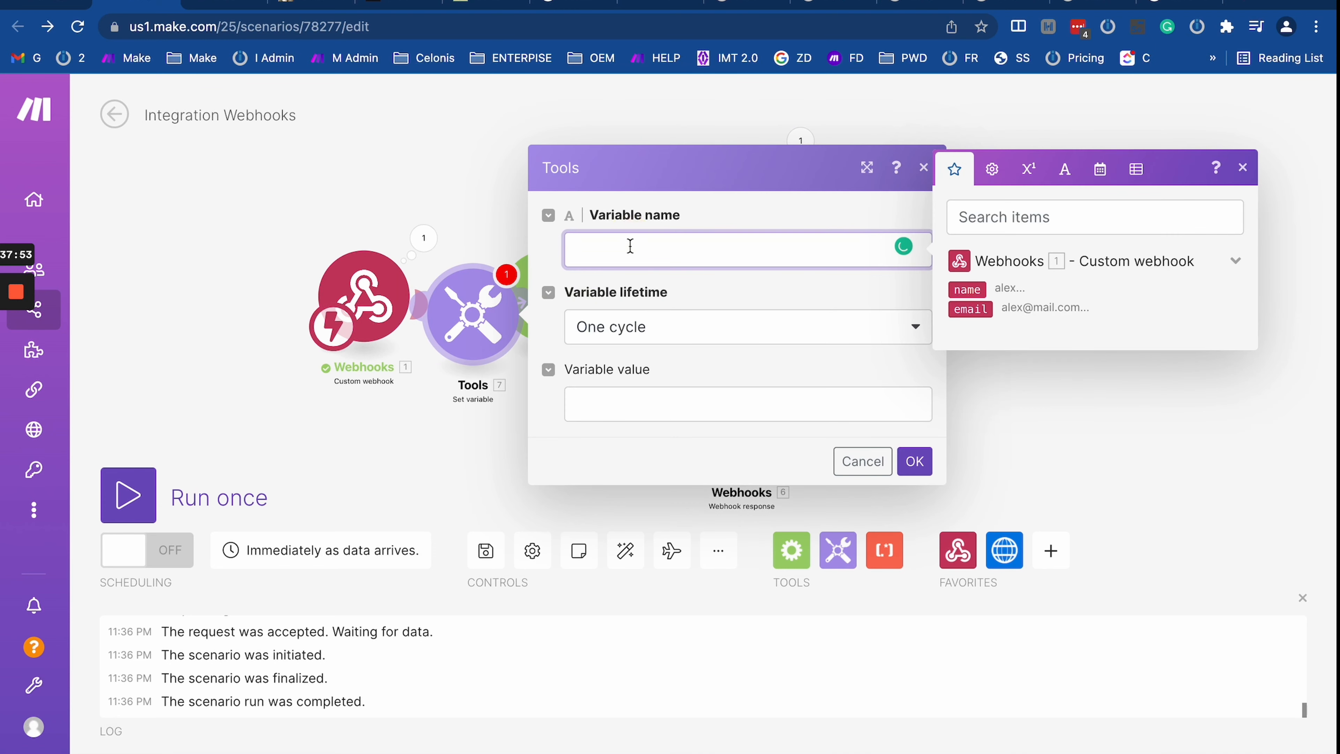
type("test")
left_click(643, 396)
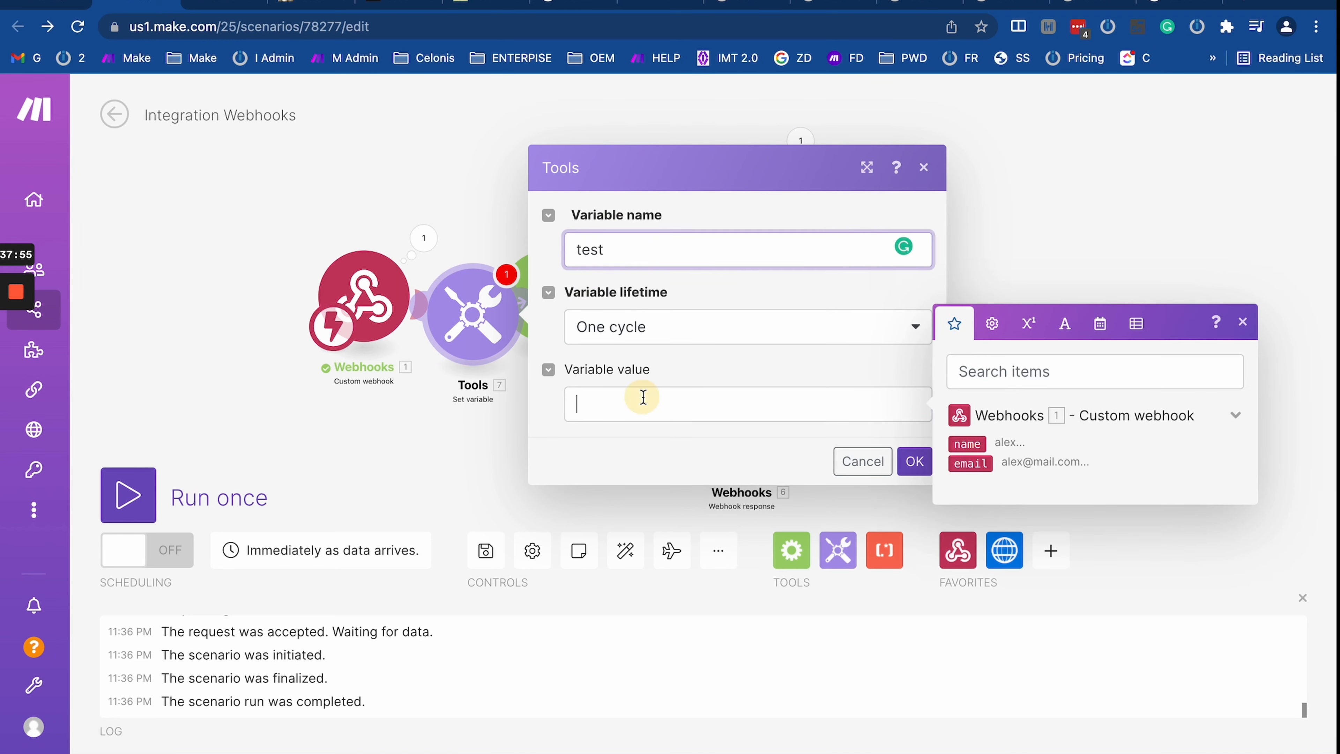
type("1.phone")
left_click(919, 454)
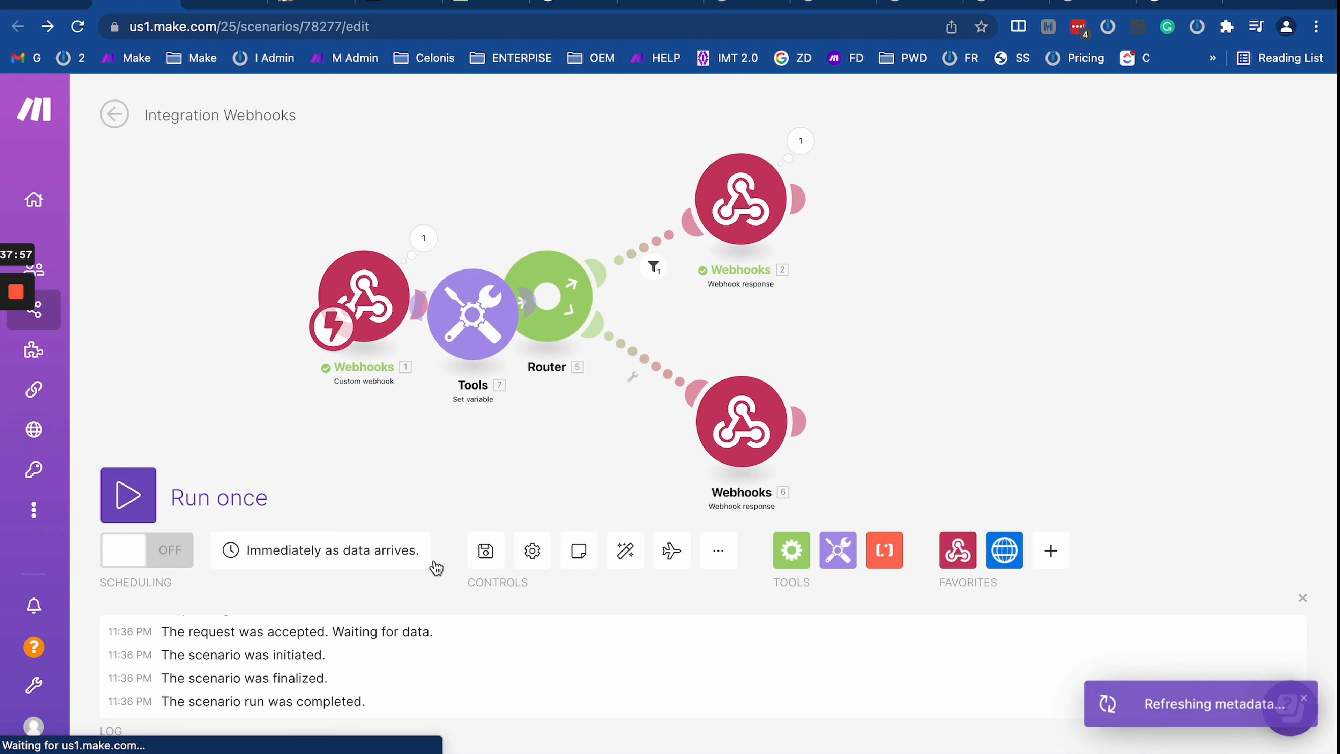
left_click(626, 560)
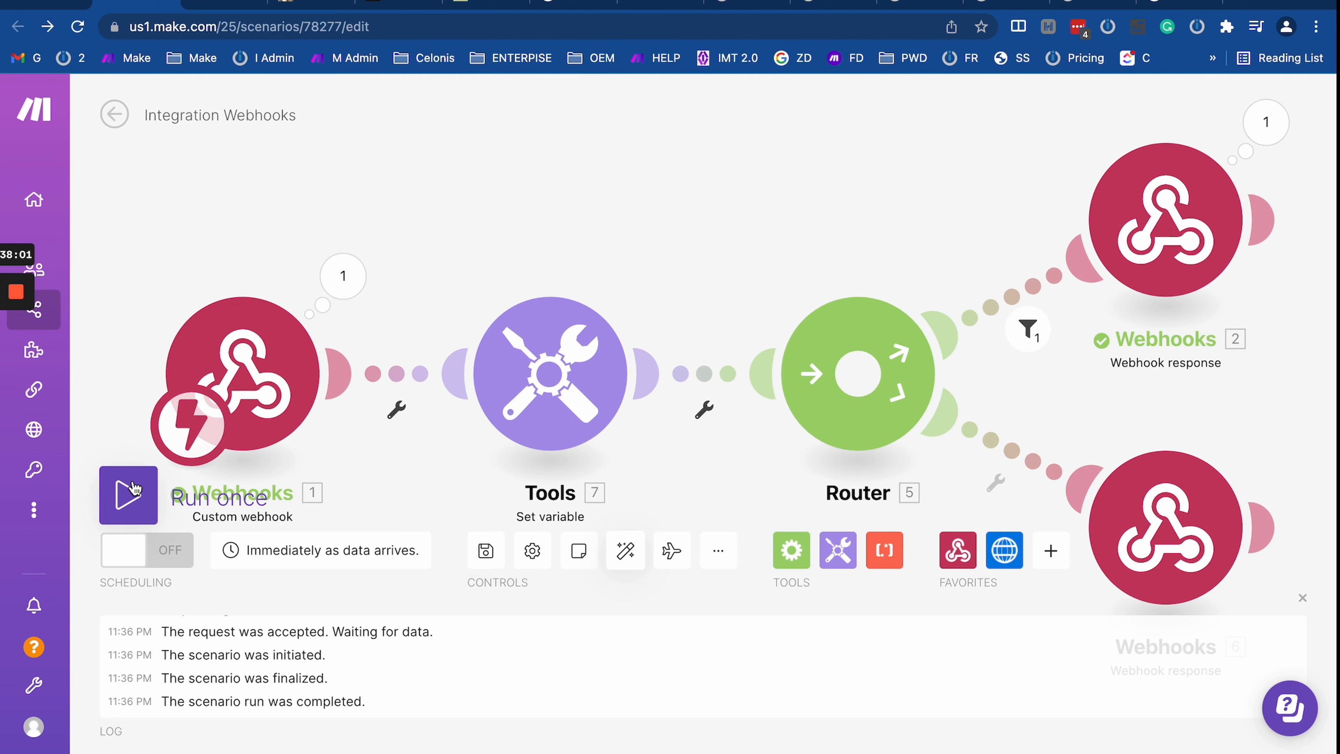
left_click(1005, 319)
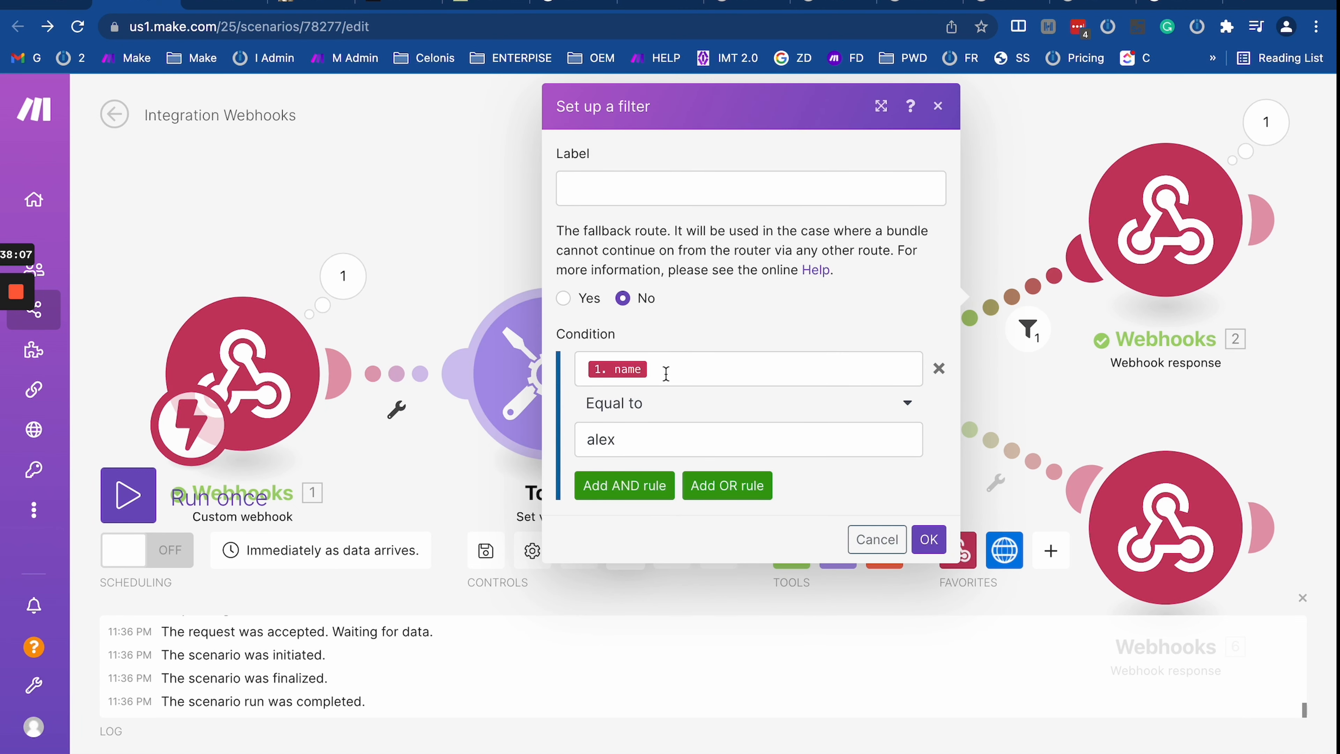
Step: Review the HTTP request body and the upper route filter's name comparison value
left_click(34, 3)
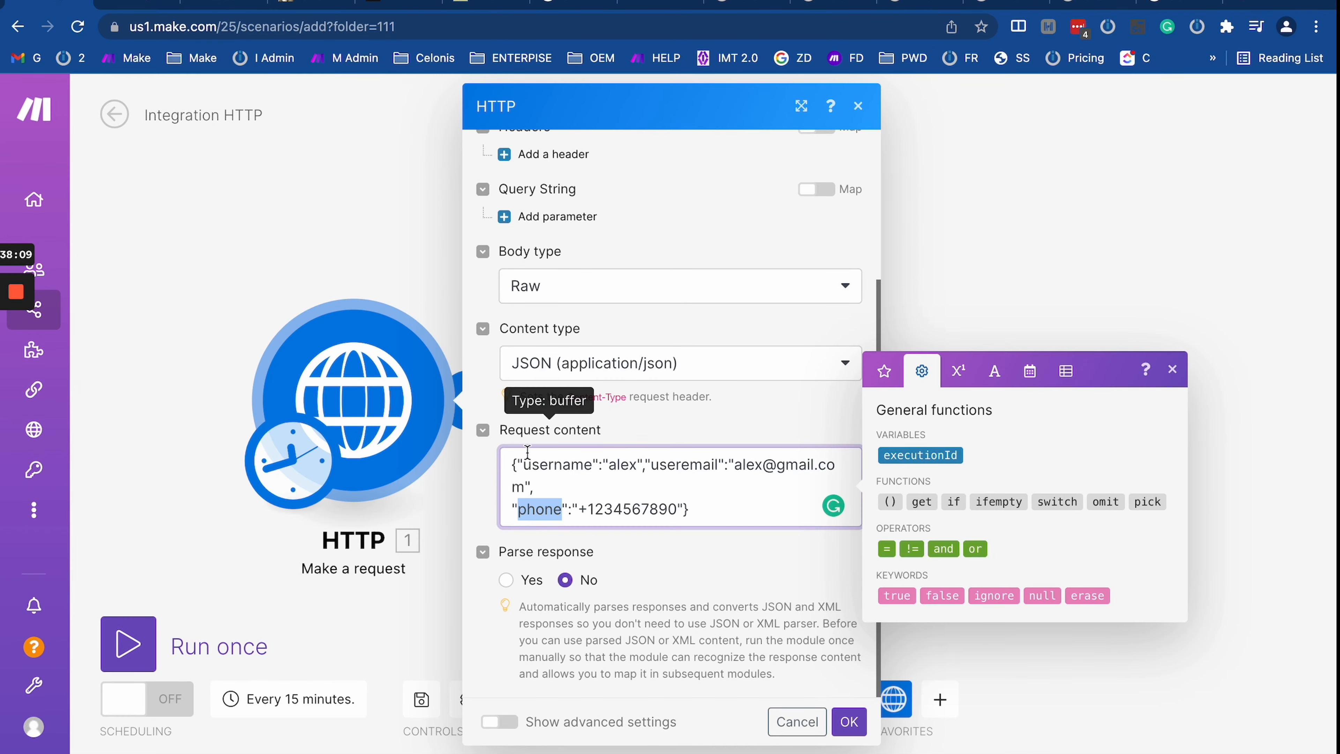
triple_click(539, 464)
left_click(332, 237)
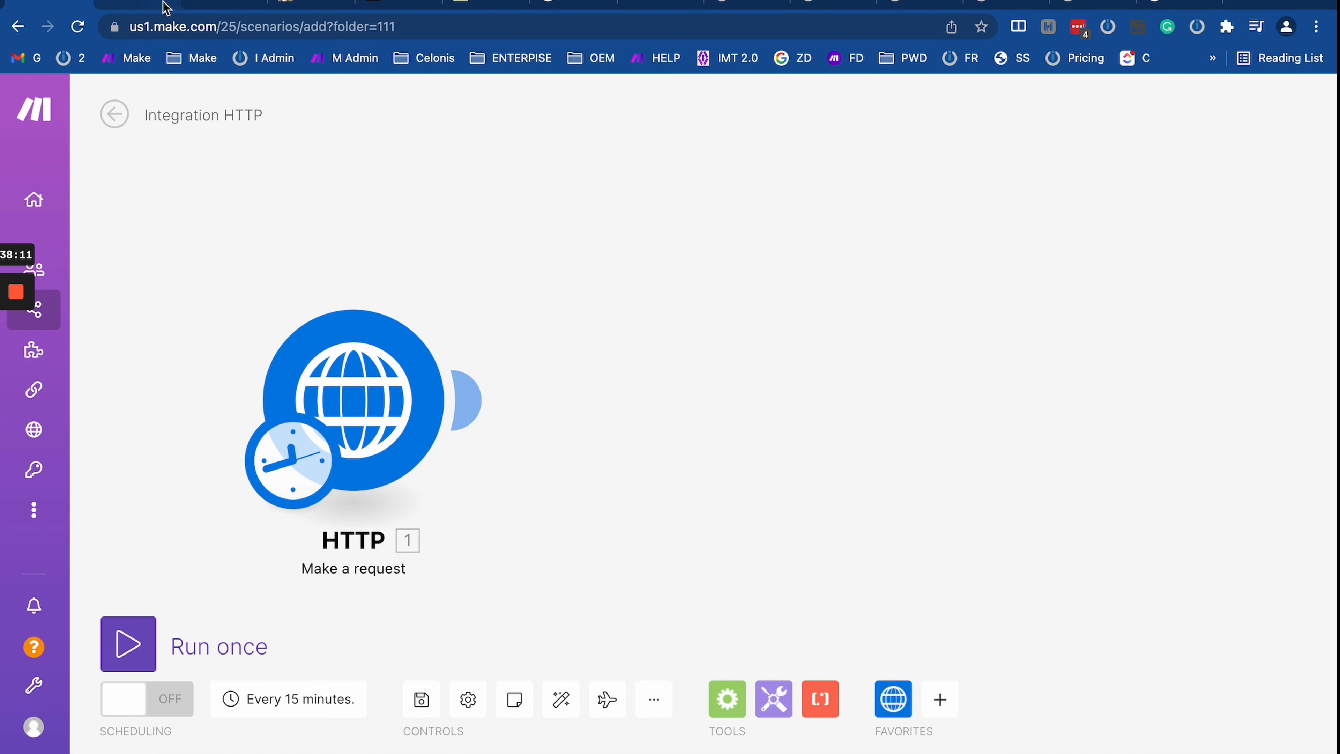
left_click(139, 2)
double_click(607, 442)
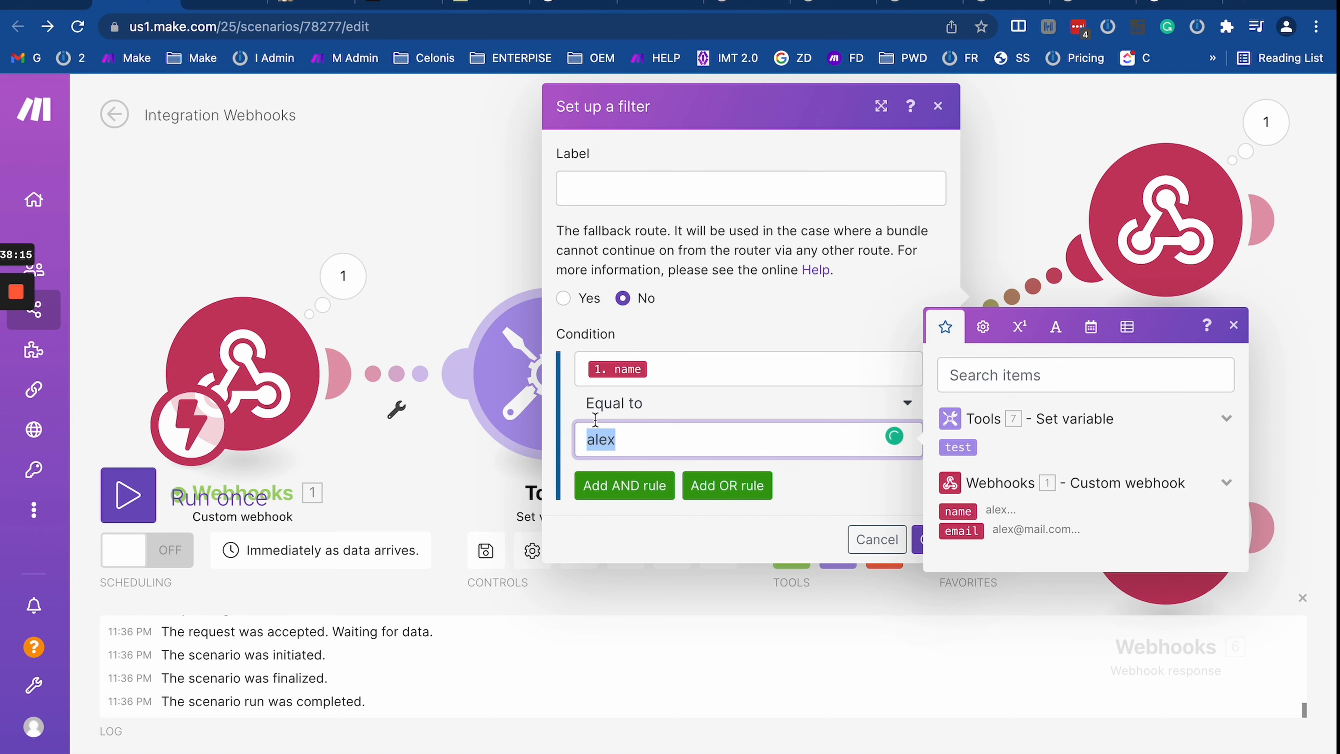
left_click(1024, 232)
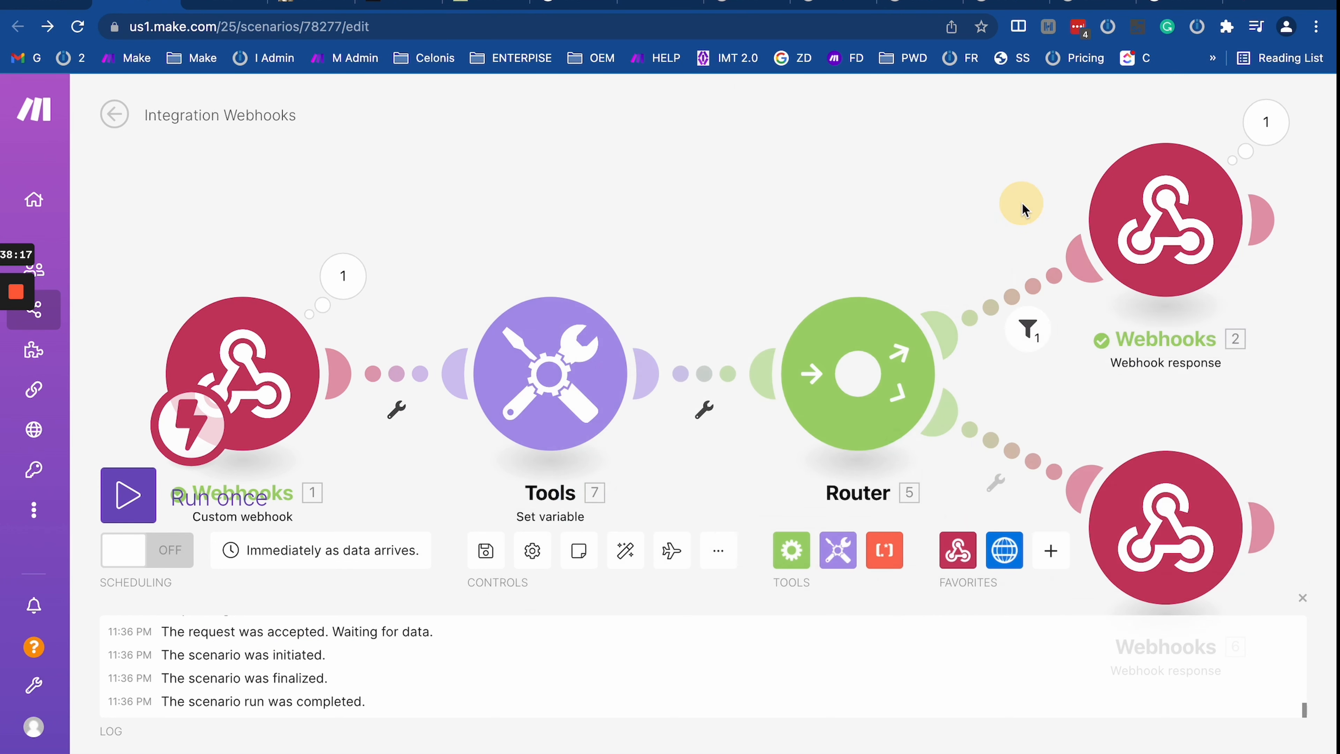
Step: Centre the router and both response modules, checking the fallback route's filter
left_click_drag(1020, 203, 643, 233)
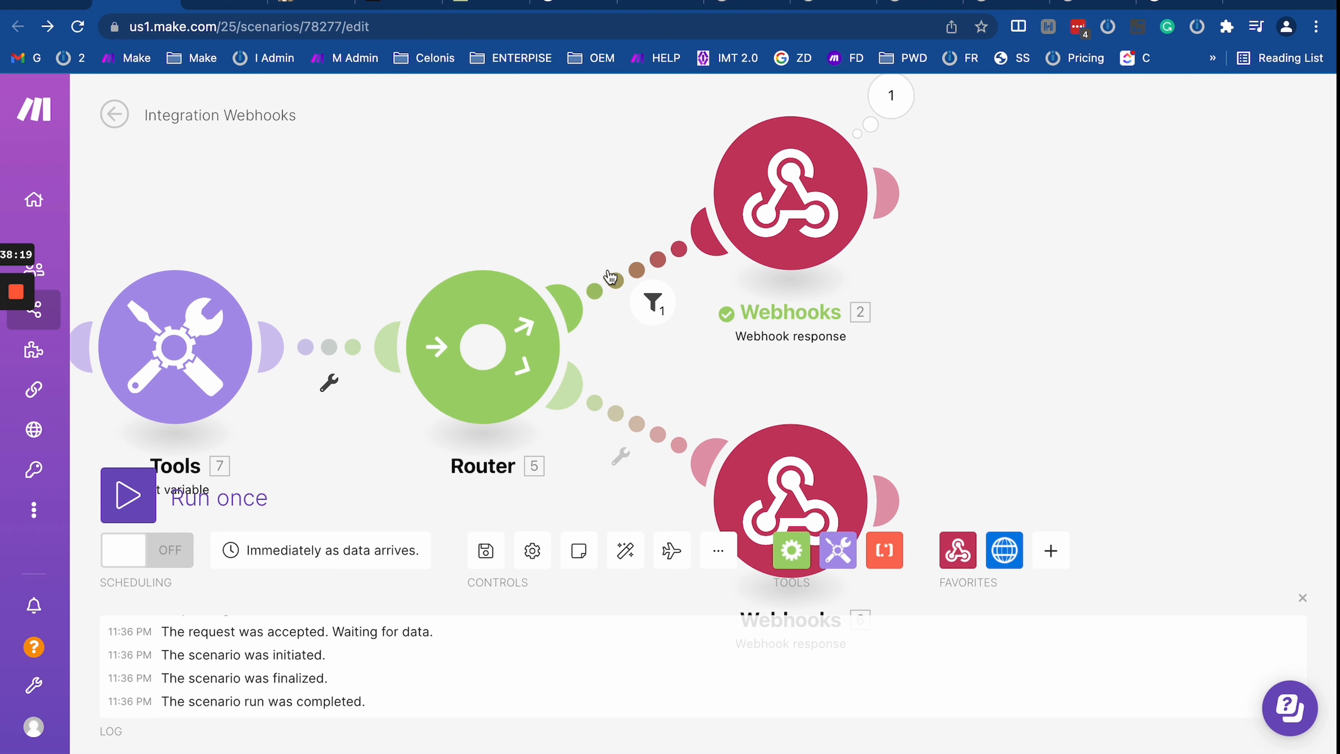
left_click(632, 424)
left_click(589, 477)
scroll(590, 479, "down", 3)
left_click_drag(591, 480, 664, 323)
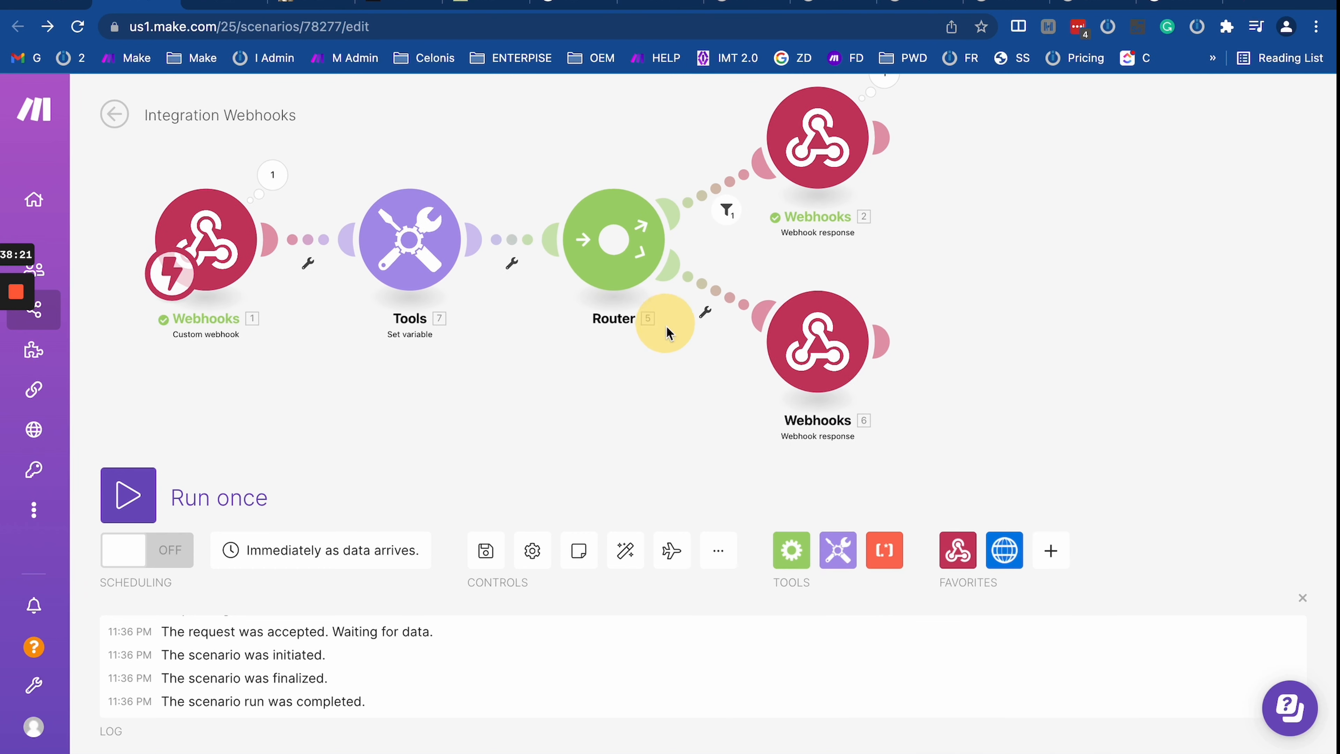
Step: Cancel the fallback route's filter unchanged and run the Webhooks scenario once
left_click(704, 288)
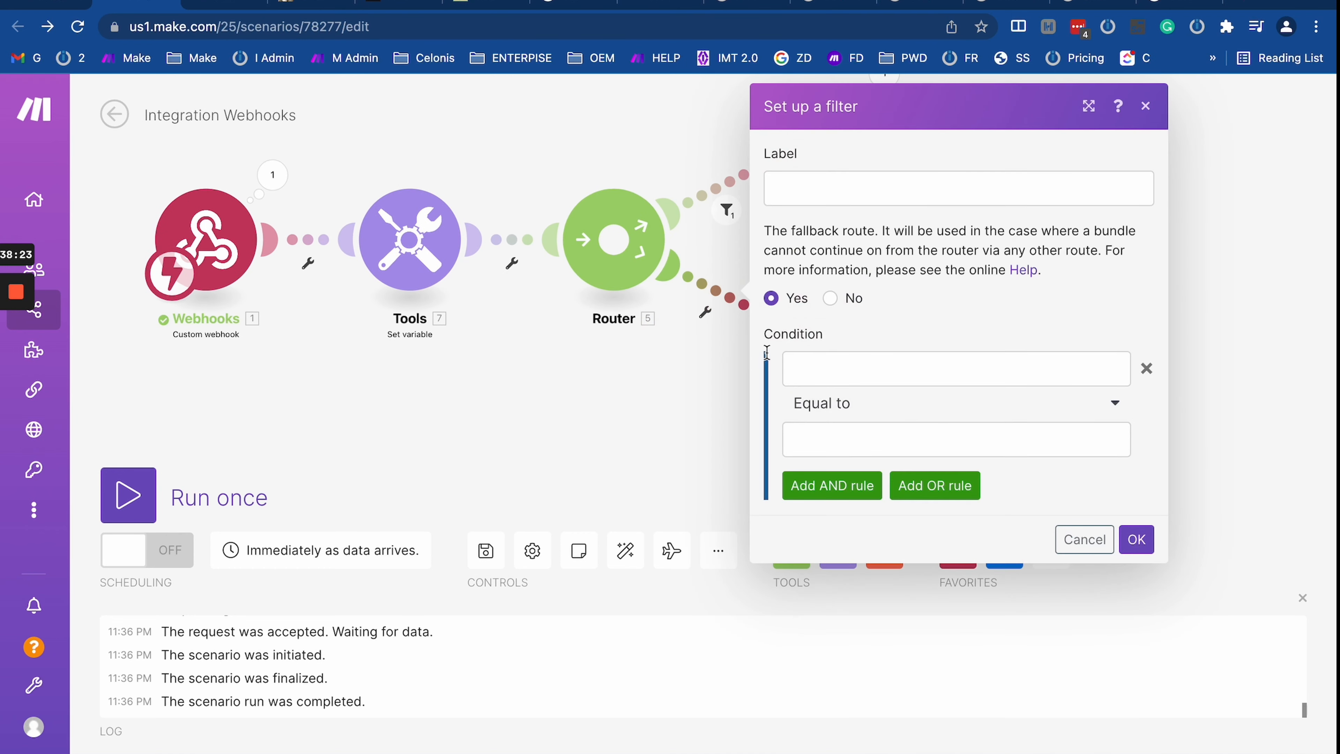
left_click(637, 398)
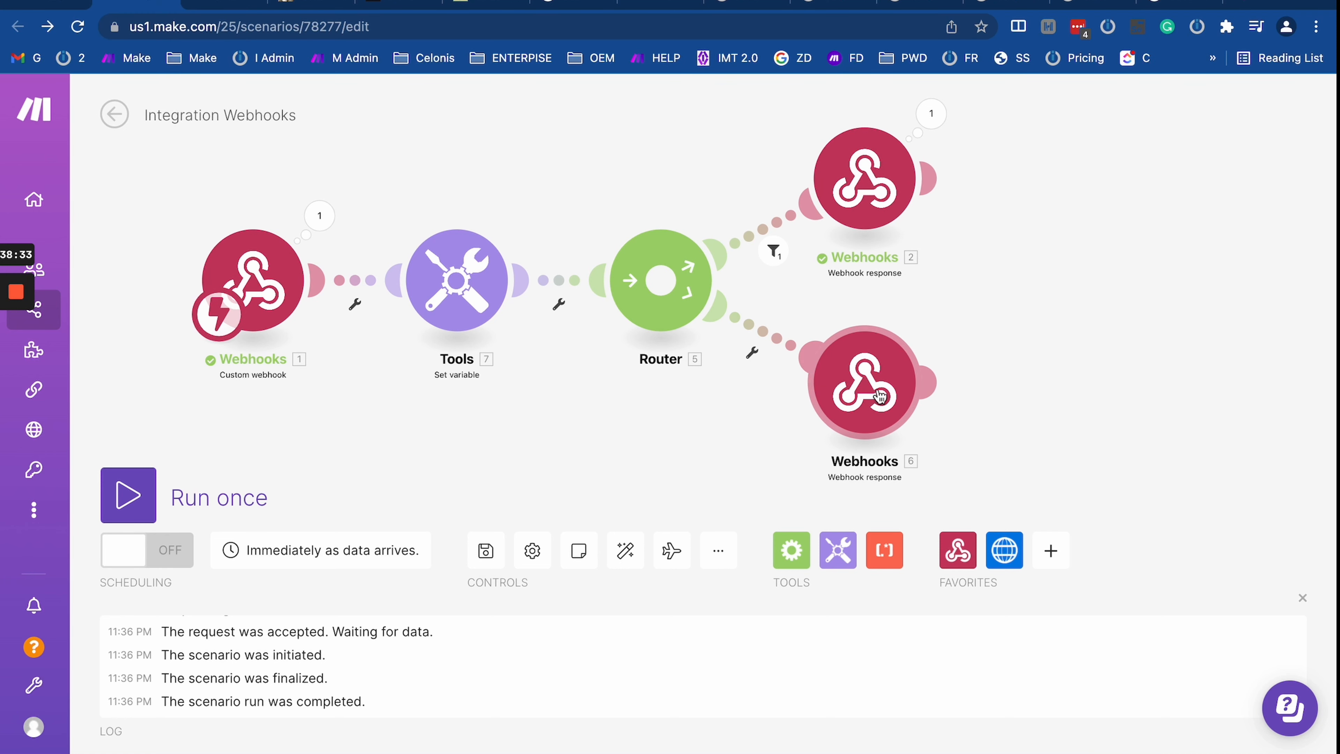
left_click(141, 505)
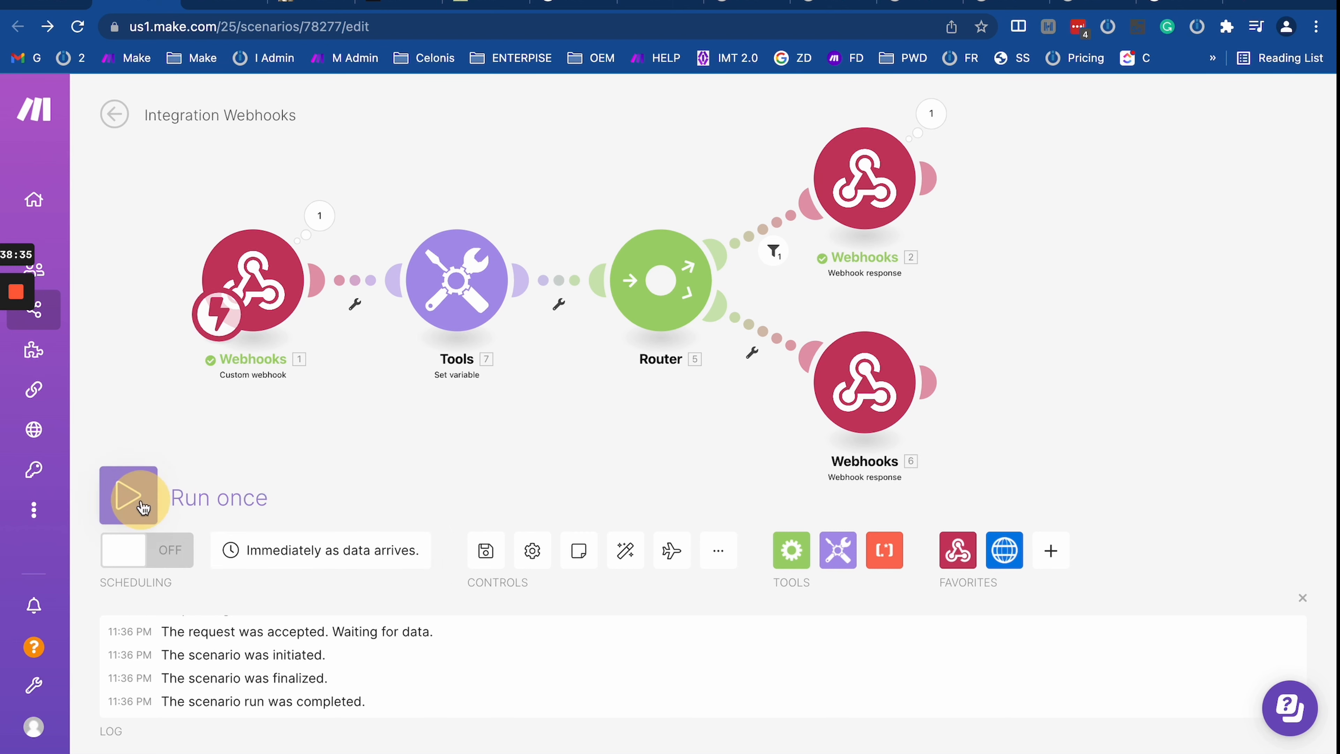
left_click(29, 4)
Step: Run the HTTP scenario once and expand its output Data showing 405 Method Not Allowed
left_click(257, 644)
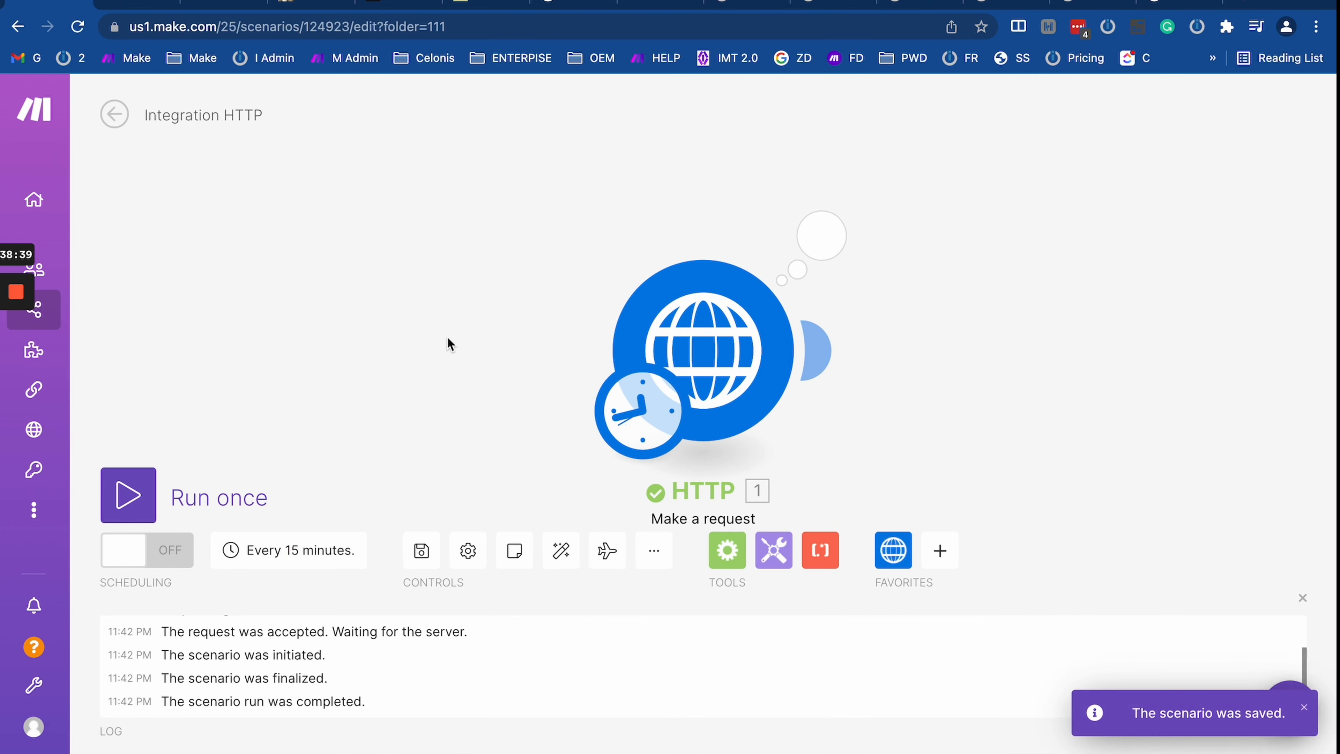
left_click(821, 235)
scroll(1002, 511, "down", 2)
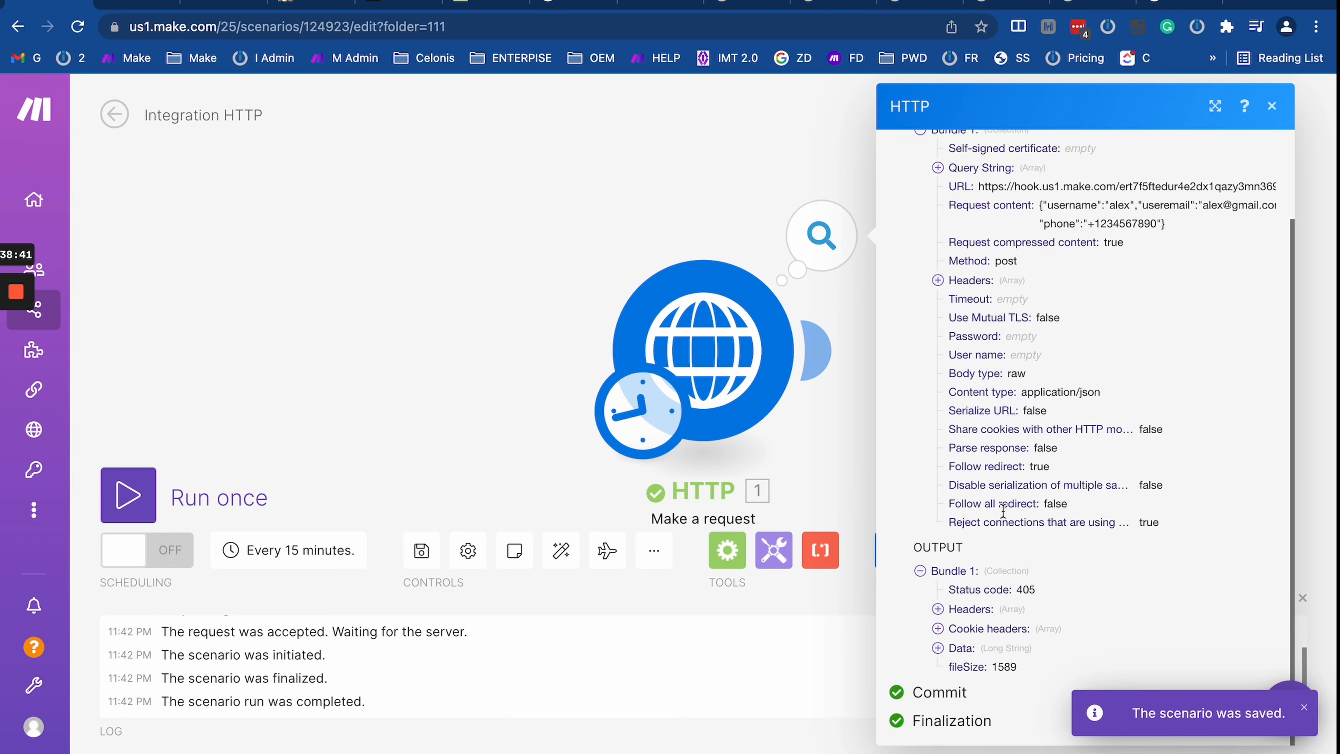
left_click_drag(810, 485, 486, 312)
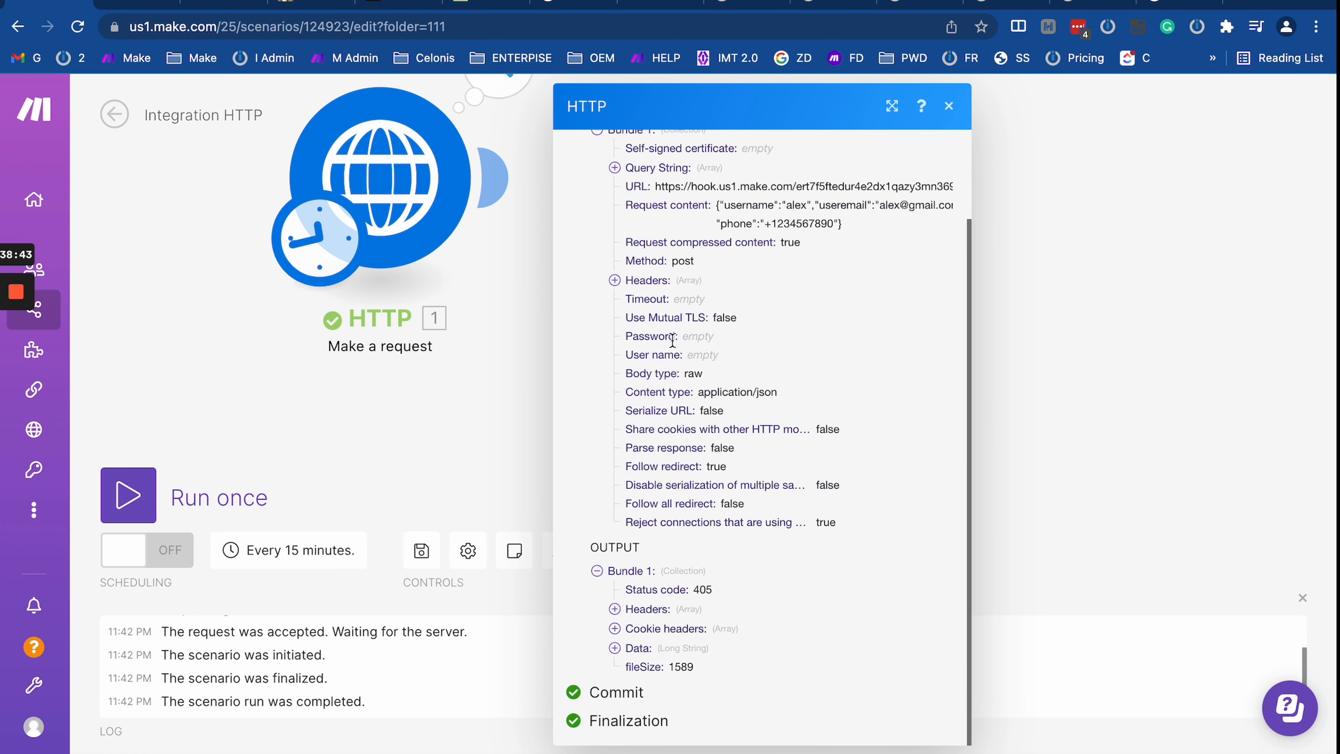
left_click(614, 648)
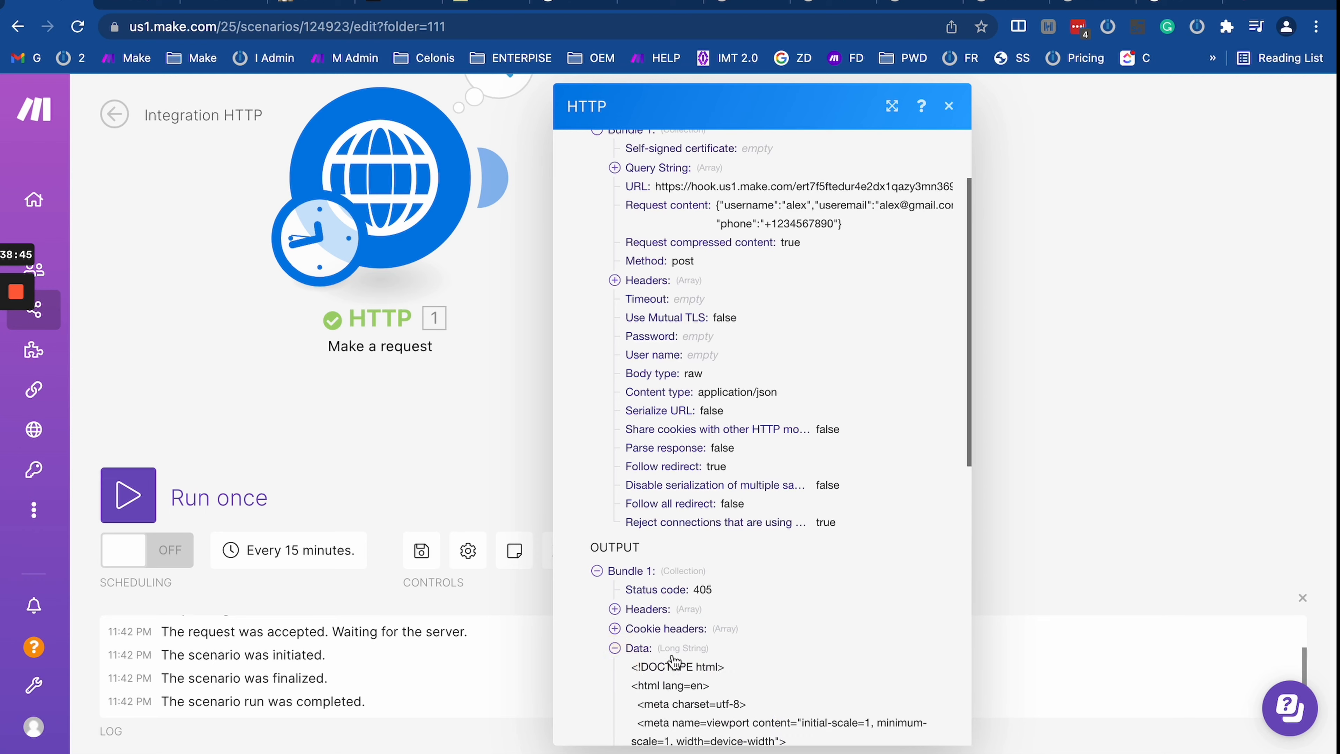
scroll(680, 662, "down", 10)
scroll(673, 656, "up", 2)
scroll(672, 655, "up", 2)
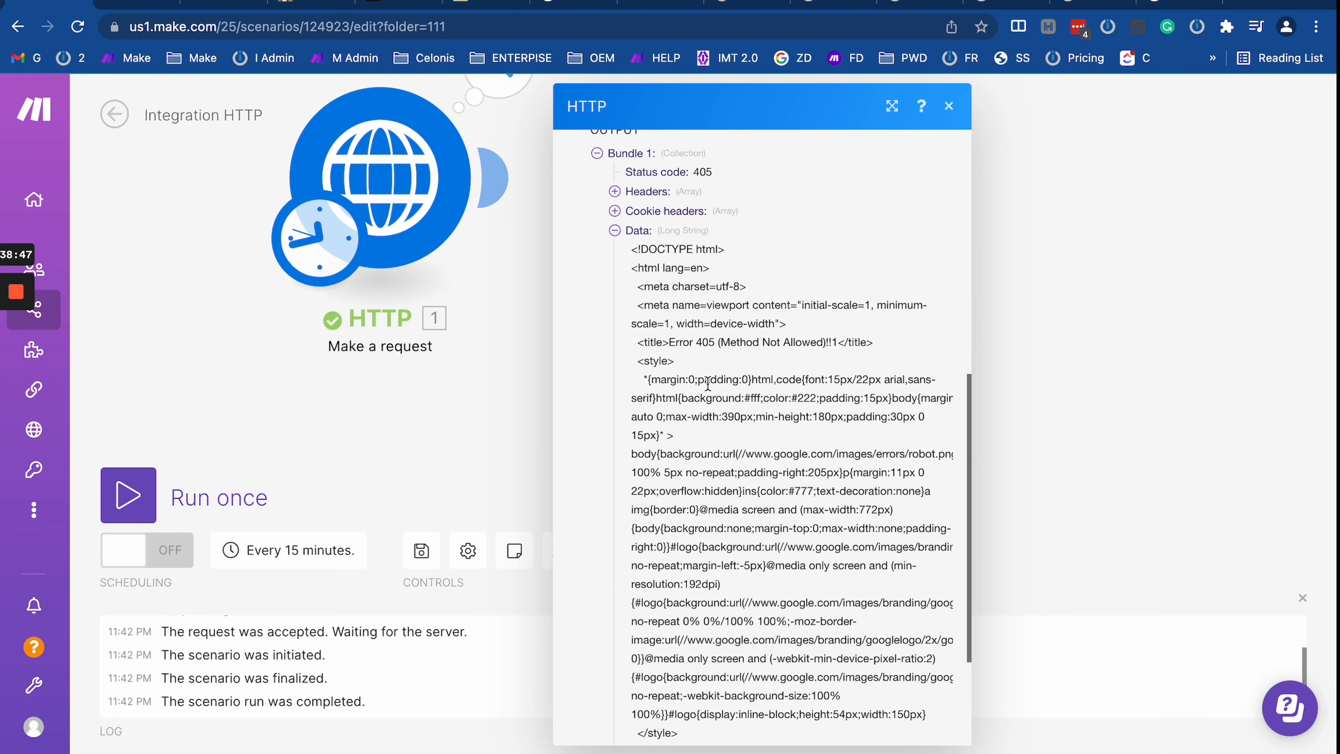
Step: Highlight the error page text in the output, then open the HTTP module settings
left_click_drag(674, 342, 875, 660)
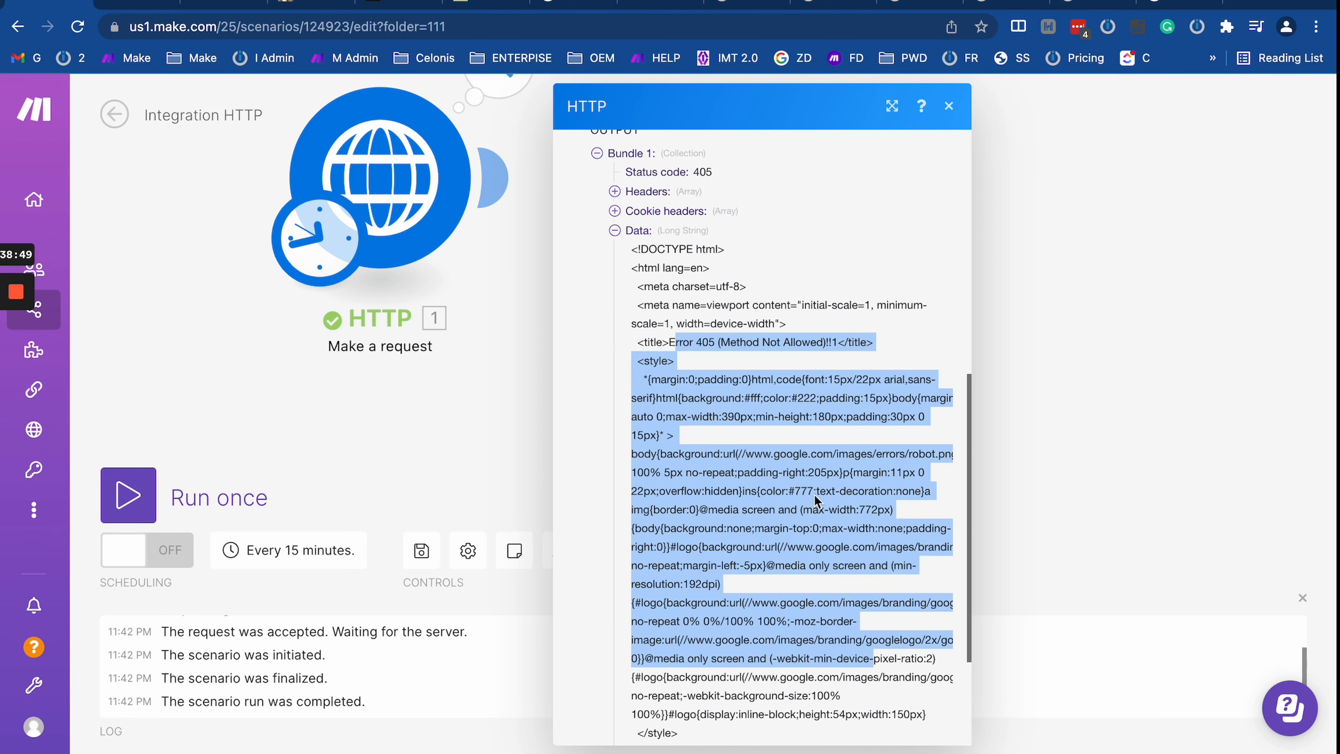
left_click(814, 490)
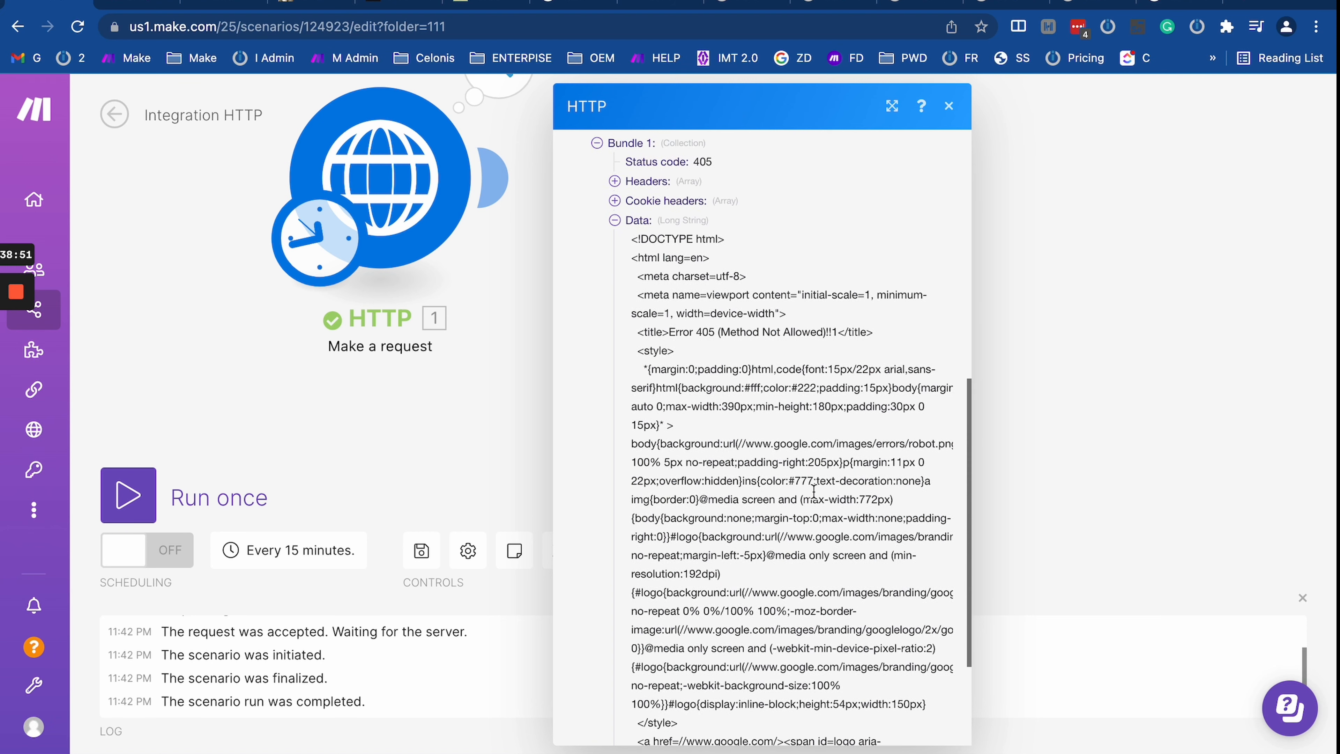
scroll(814, 491, "down", 3)
left_click_drag(738, 272, 808, 294)
left_click(808, 293)
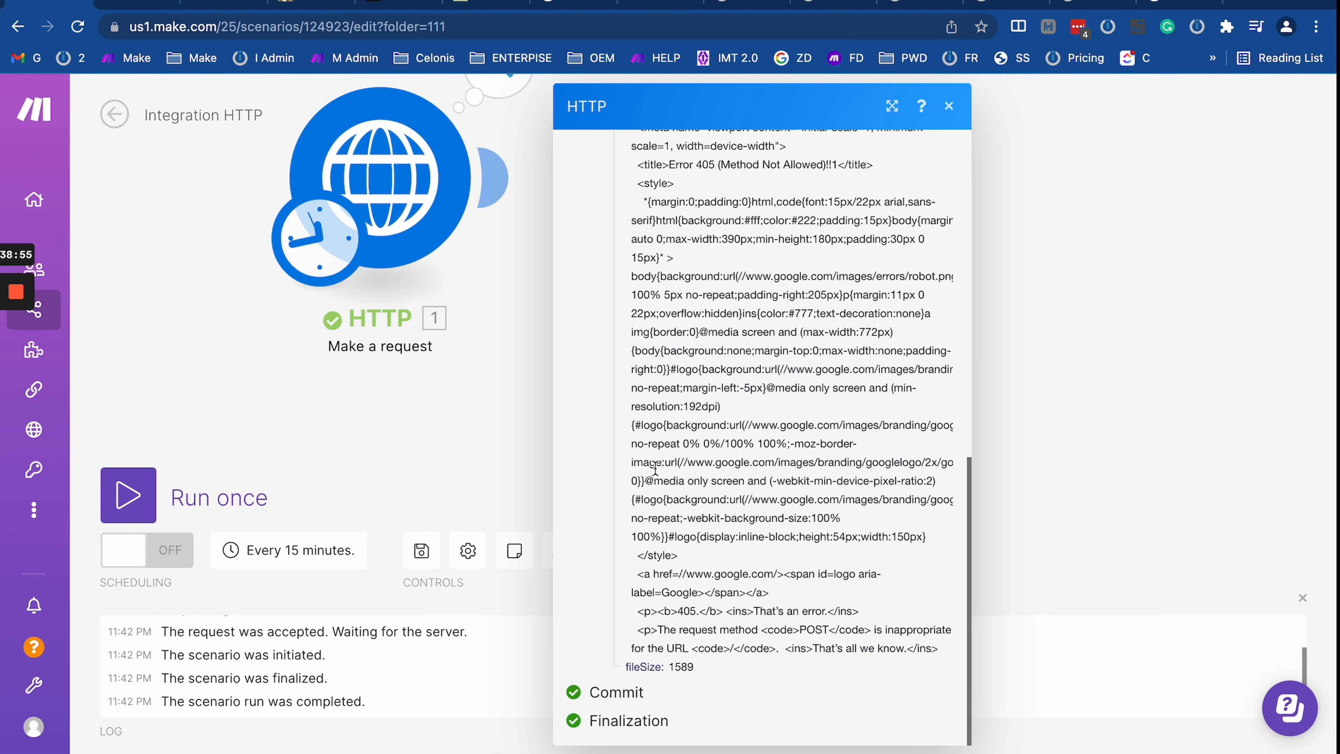
left_click(438, 243)
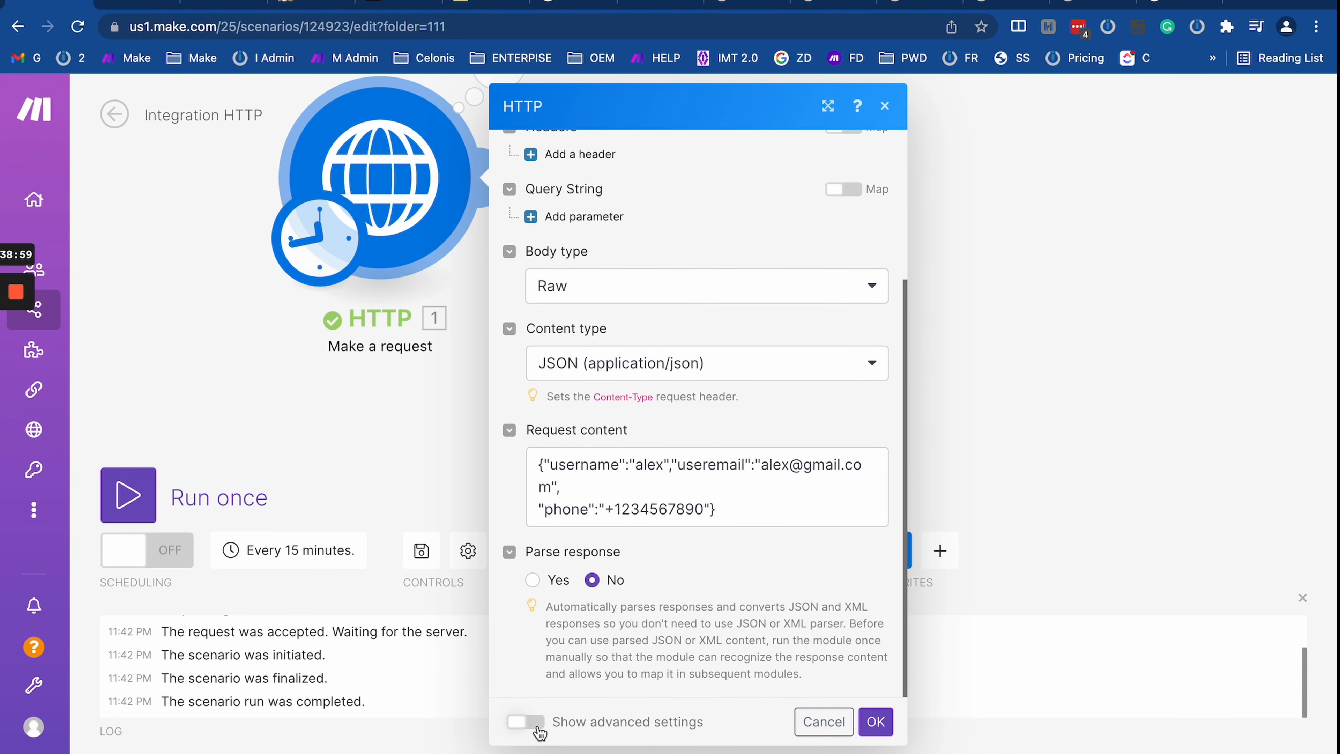
Step: In advanced settings, reject unverified certificates and set Follow redirect to No
left_click(527, 721)
scroll(576, 535, "down", 10)
left_click(576, 535)
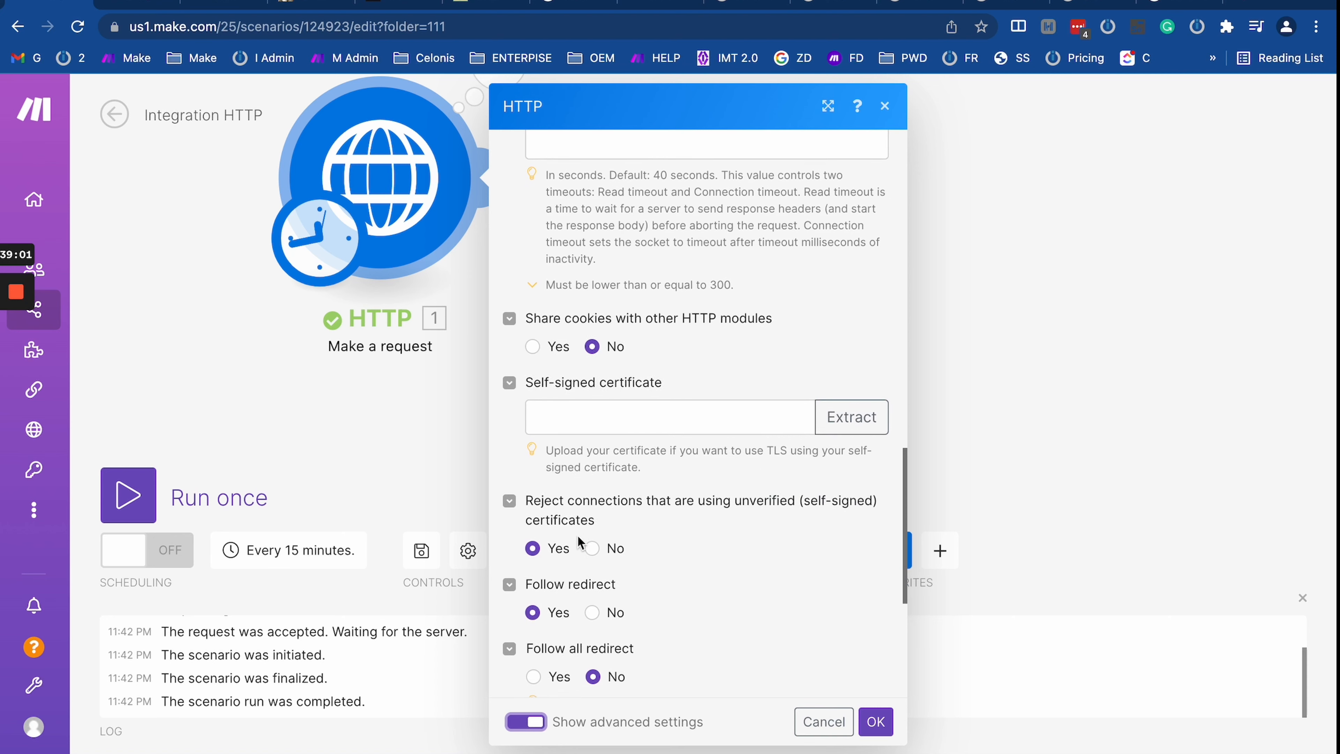
scroll(578, 537, "down", 4)
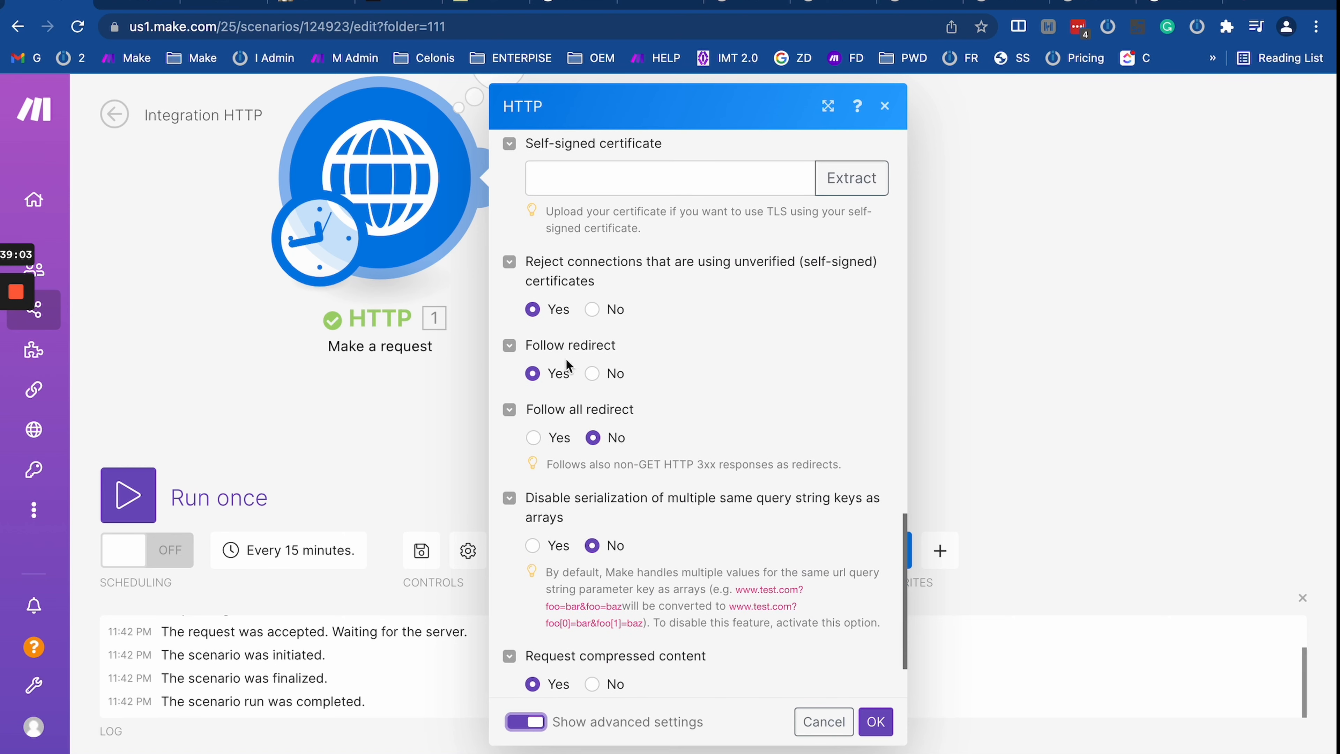
left_click(592, 373)
left_click(876, 721)
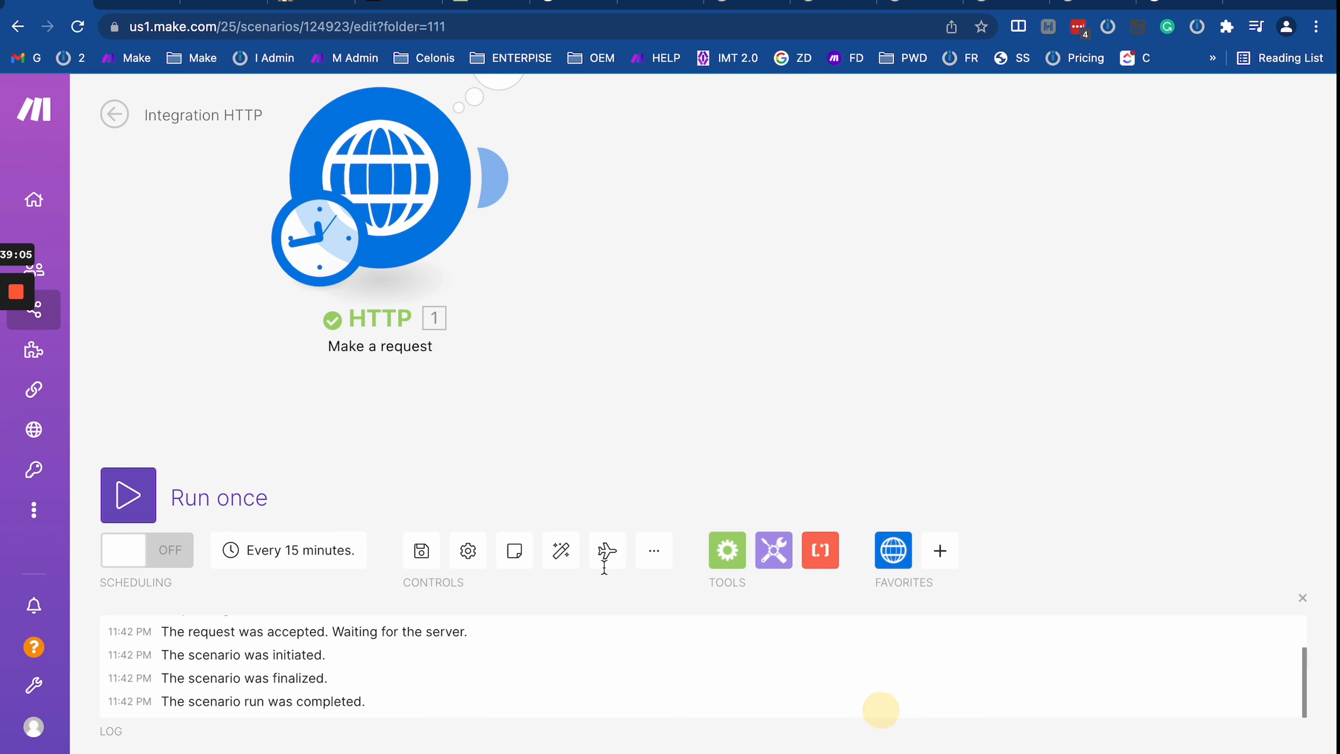
Step: Rerun the HTTP scenario, confirm the 200 Accepted response, and run the Webhooks scenario
left_click(150, 488)
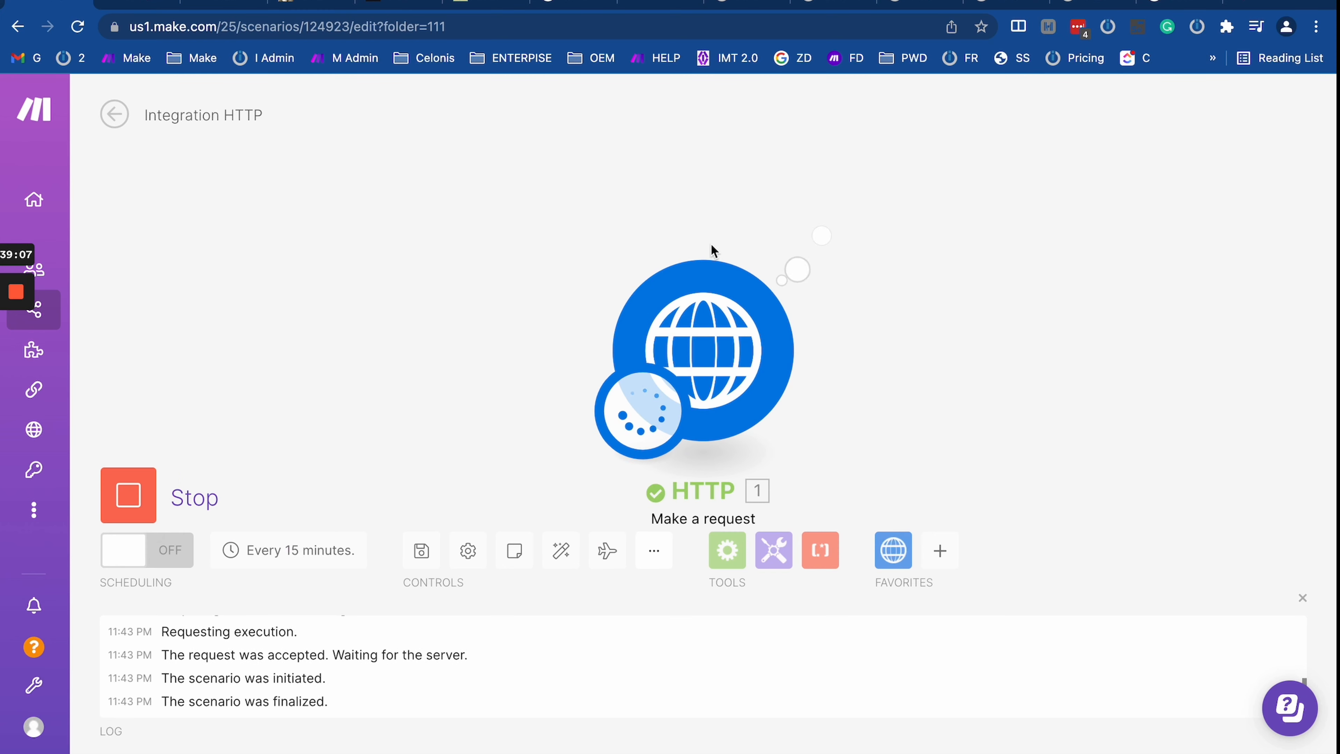
left_click(841, 241)
scroll(985, 548, "down", 2)
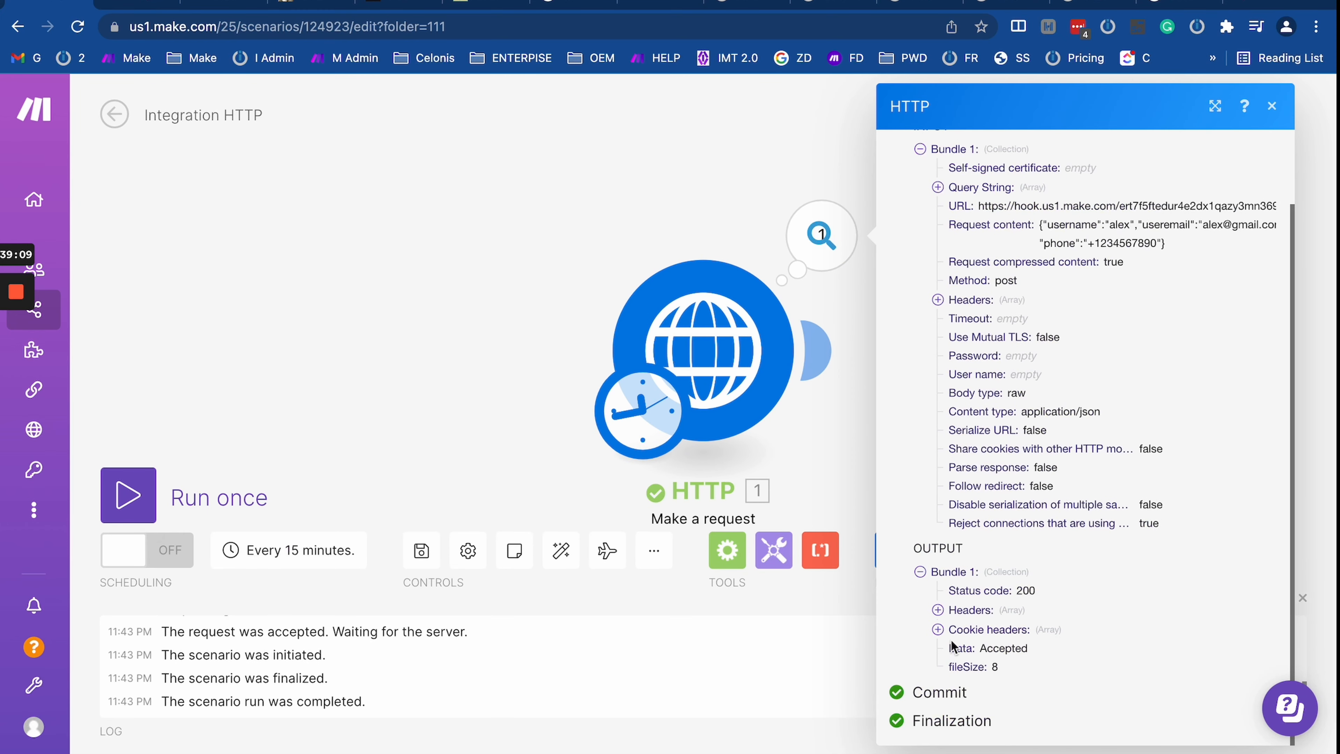
left_click_drag(971, 651, 1042, 655)
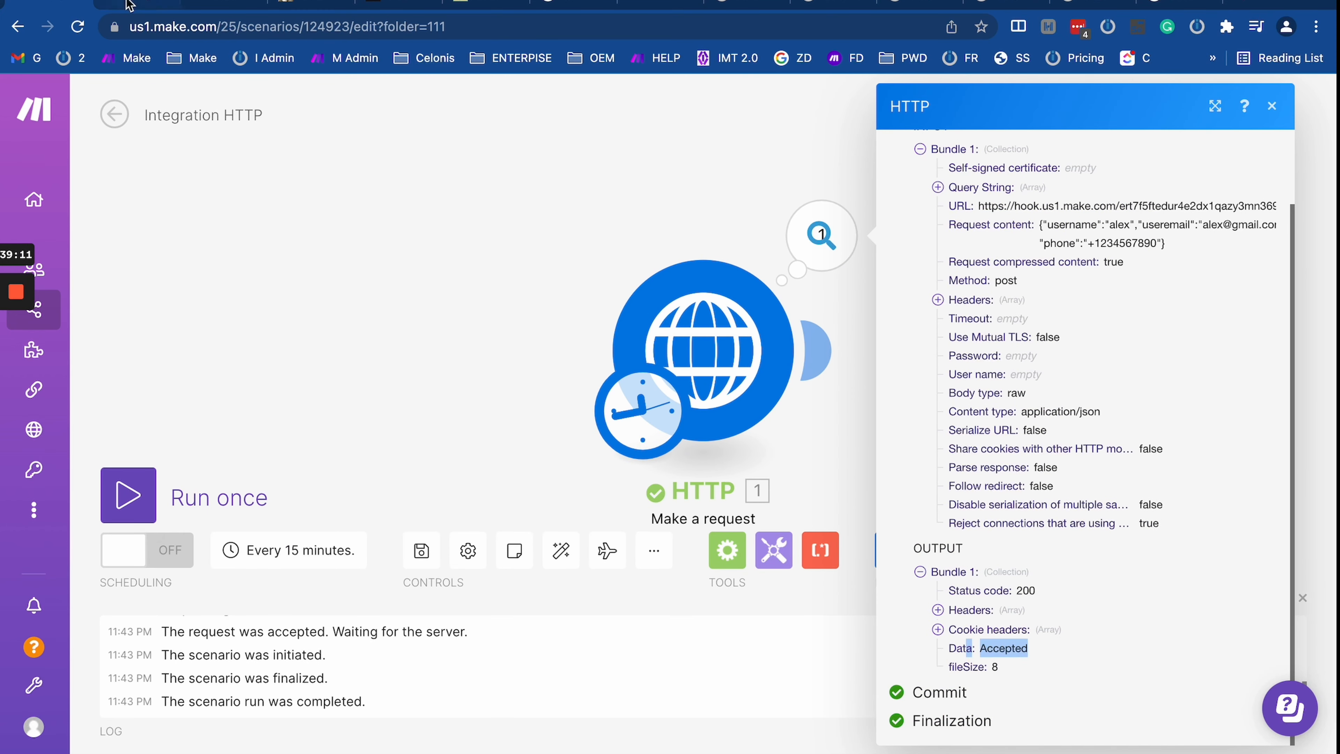
left_click(129, 5)
left_click(128, 495)
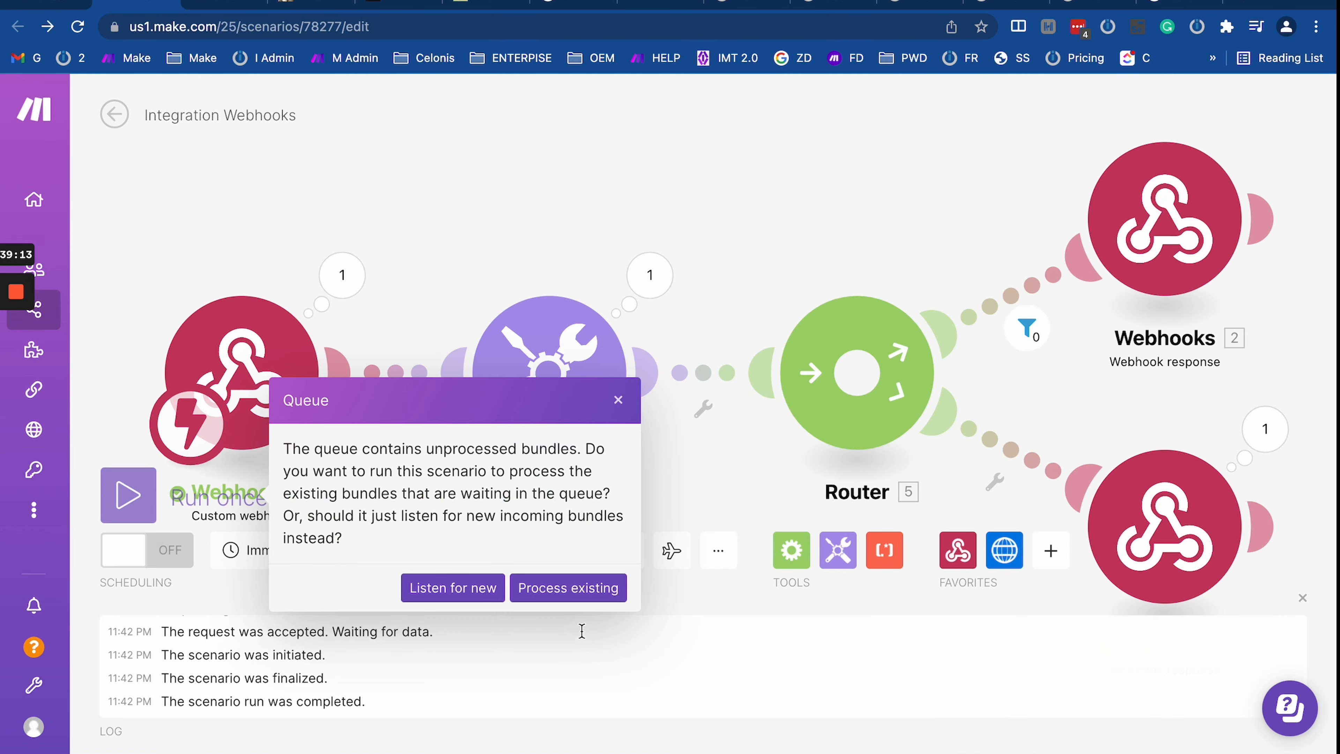
Step: Have the Webhooks run listen for new data and run the HTTP scenario again
left_click(453, 587)
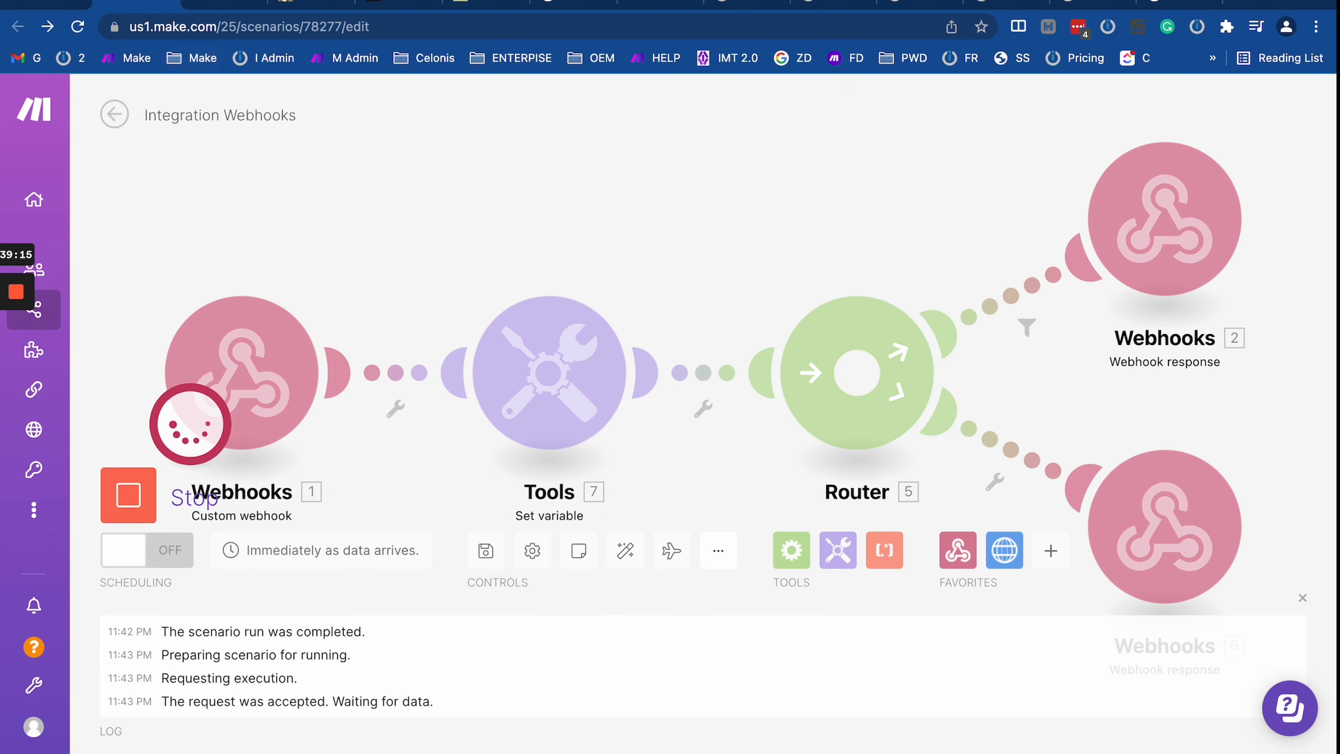
left_click(45, 3)
left_click(128, 494)
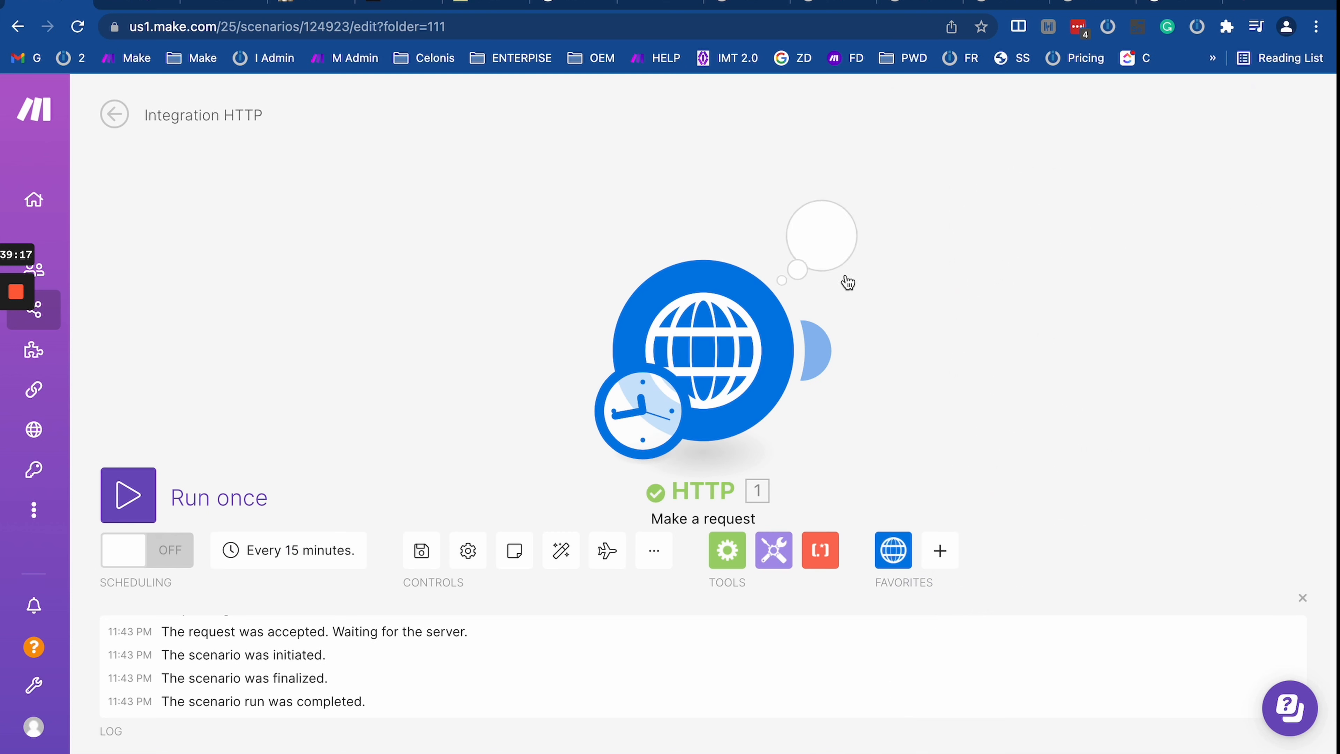
Step: Inspect the HTTP output showing status 301 with an empty Data buffer
left_click(821, 236)
scroll(1002, 528, "down", 3)
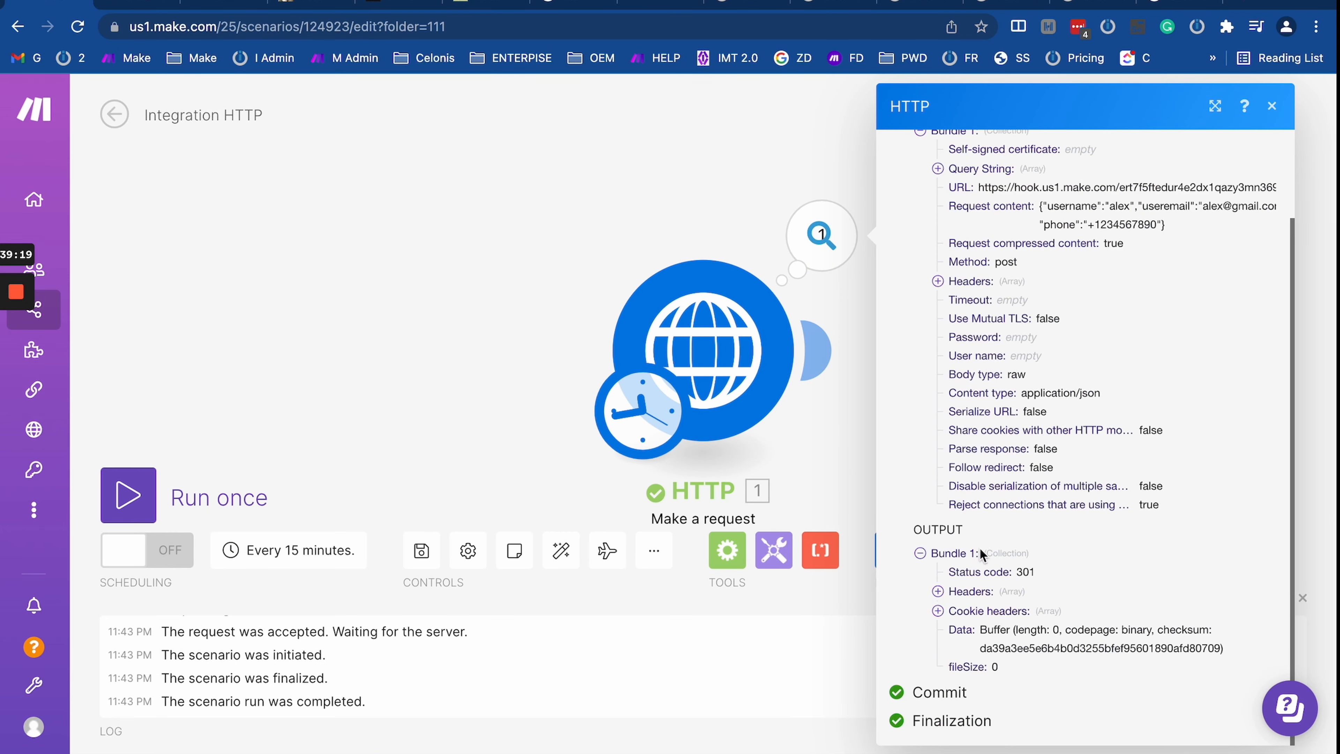
left_click_drag(1014, 574, 1185, 699)
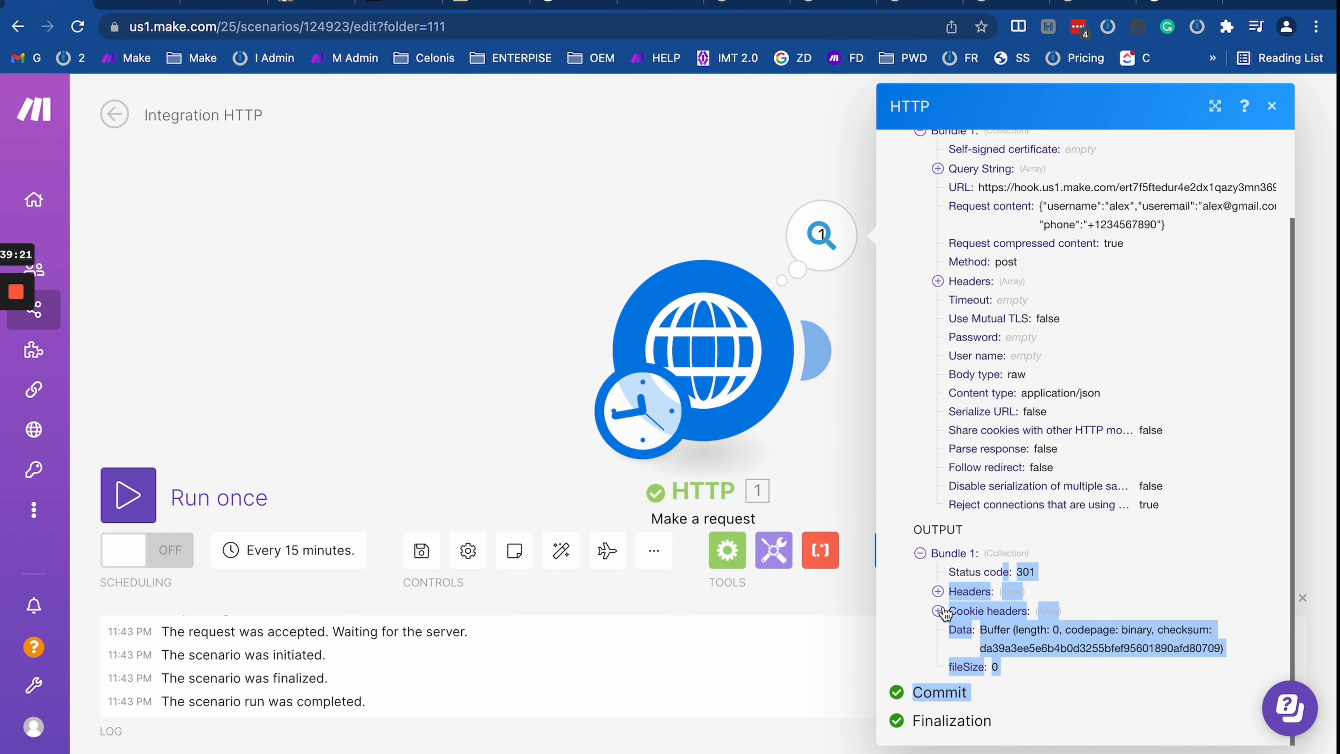
left_click(1024, 650)
left_click_drag(1020, 569, 1108, 623)
triple_click(1019, 638)
triple_click(1038, 637)
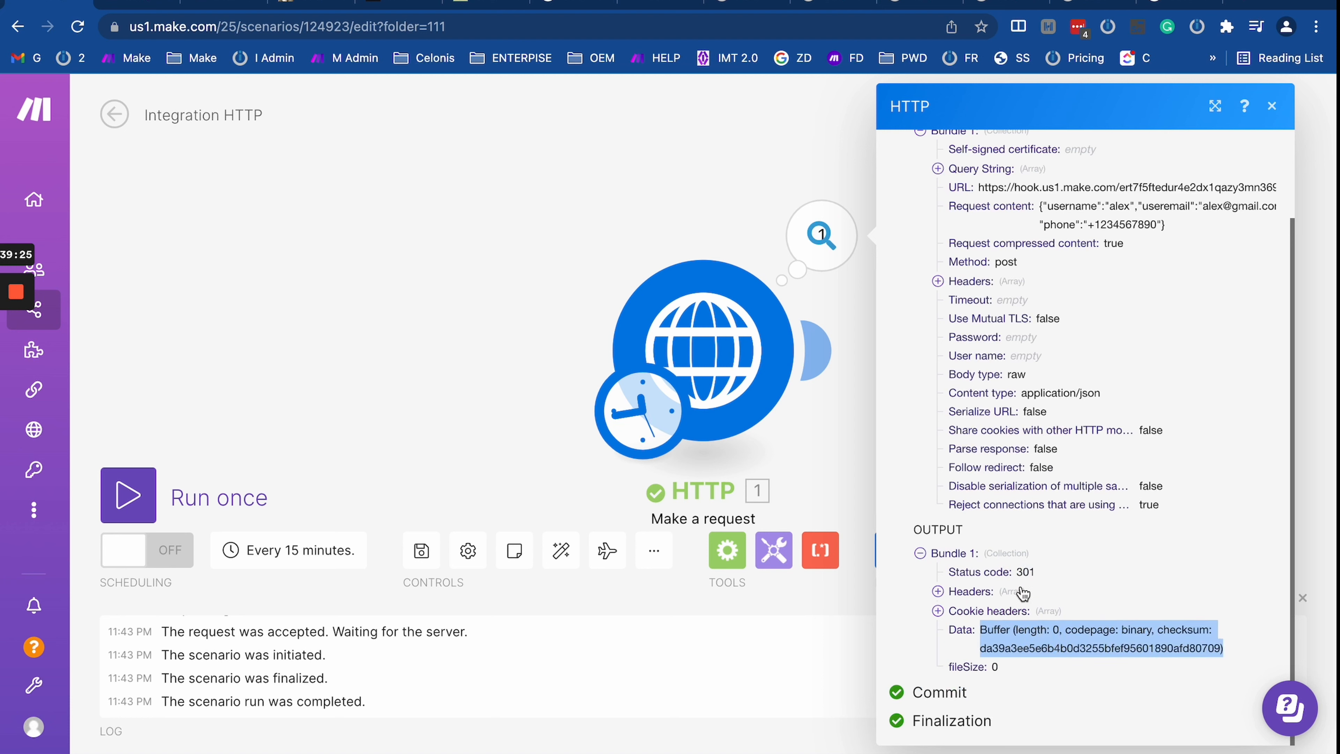
left_click_drag(834, 457, 637, 430)
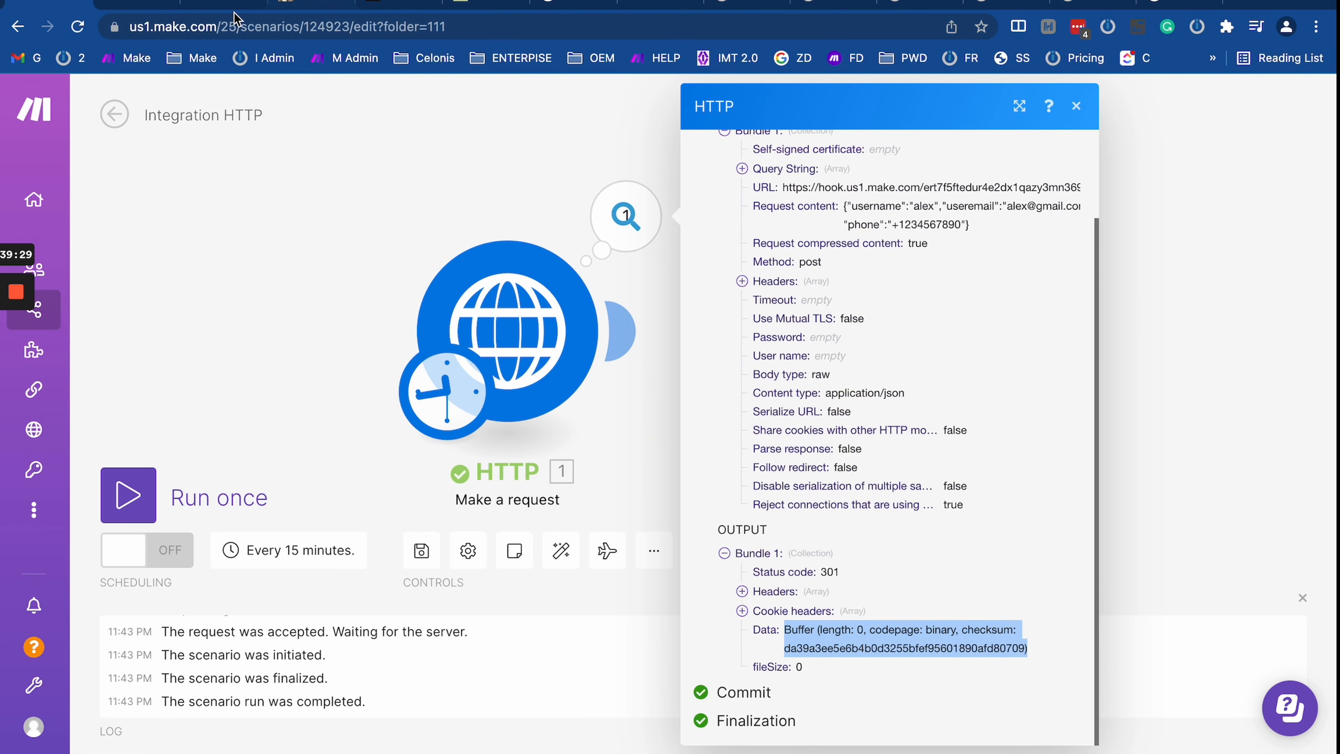
left_click(138, 2)
Step: Open the fallback Webhook response settings and recheck the HTTP output's zero-length Data buffer
left_click_drag(1177, 389, 880, 259)
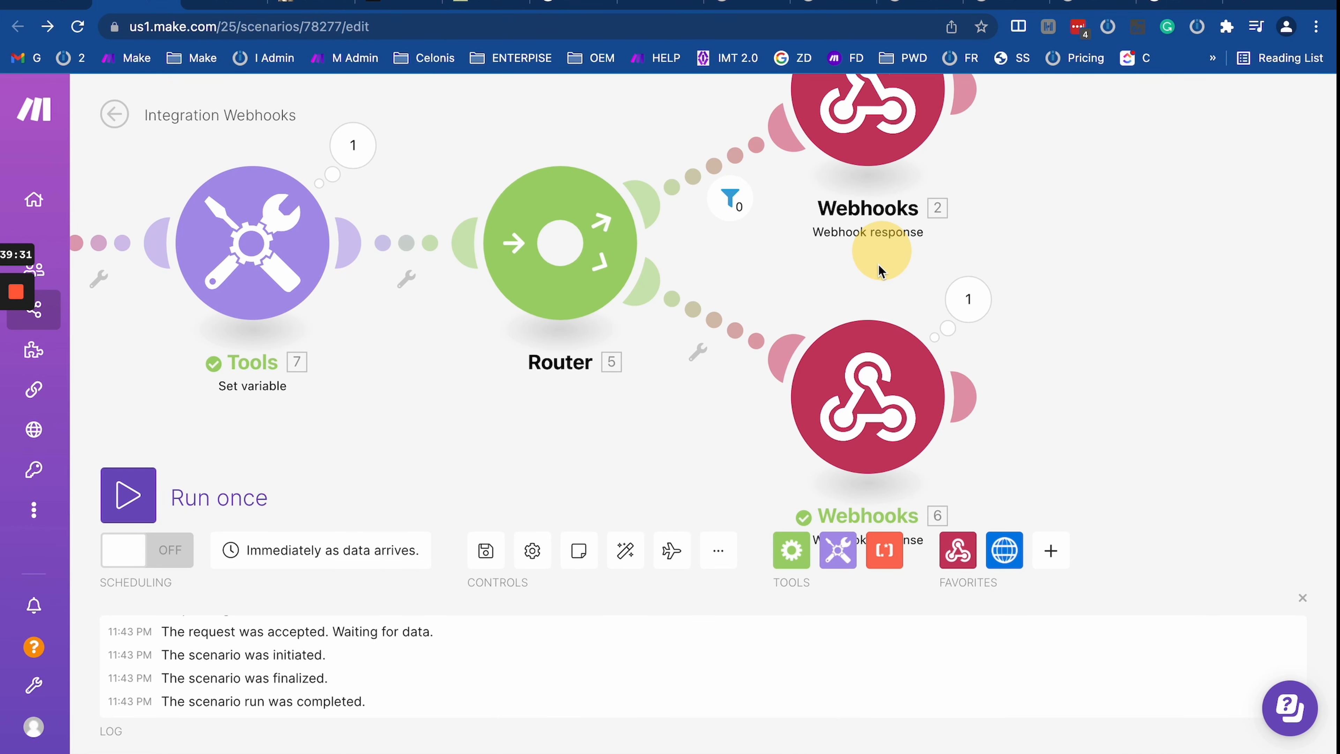
left_click(850, 372)
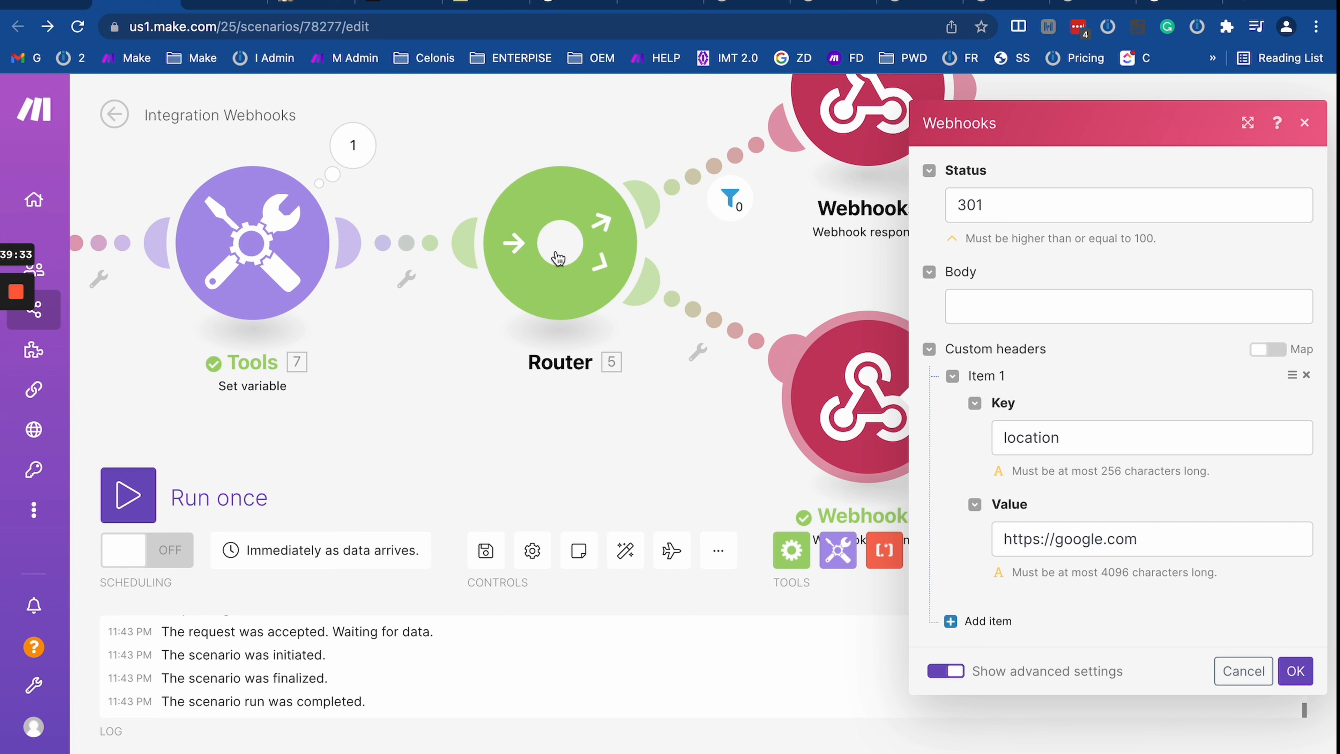
left_click(55, 2)
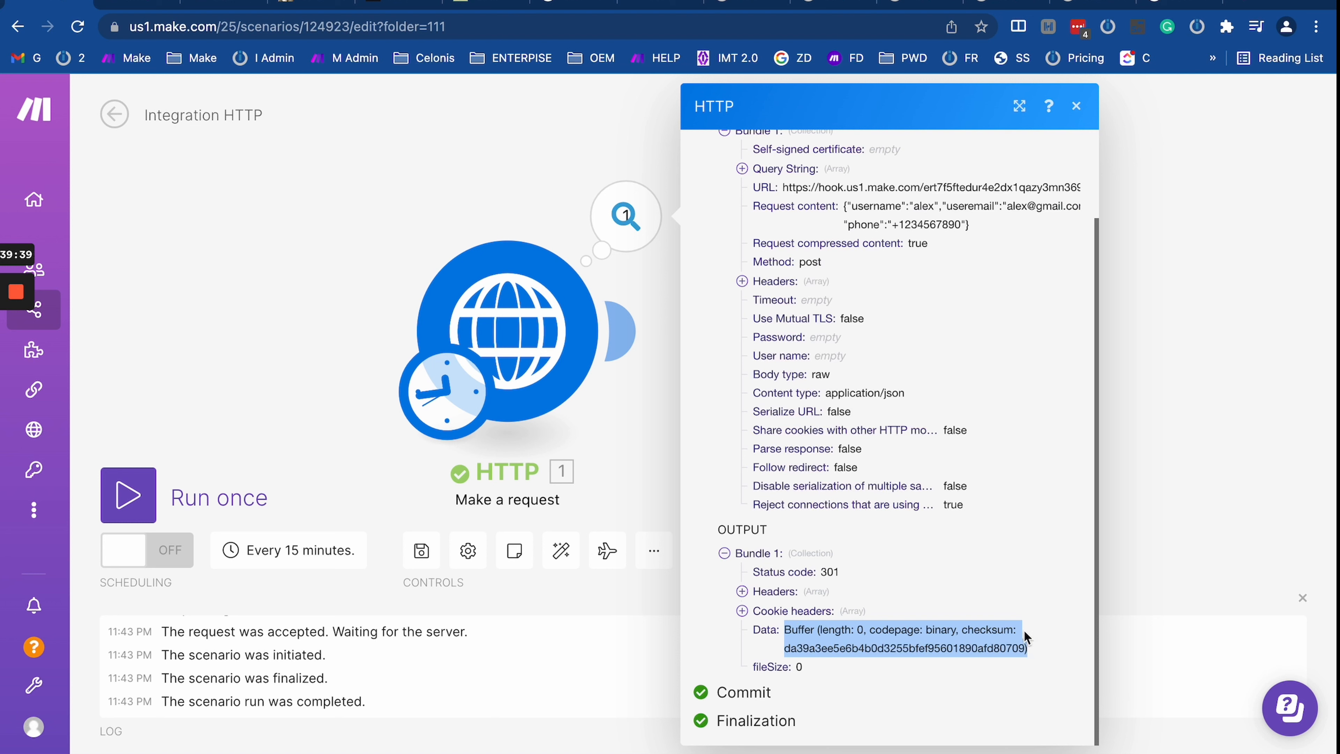
triple_click(813, 655)
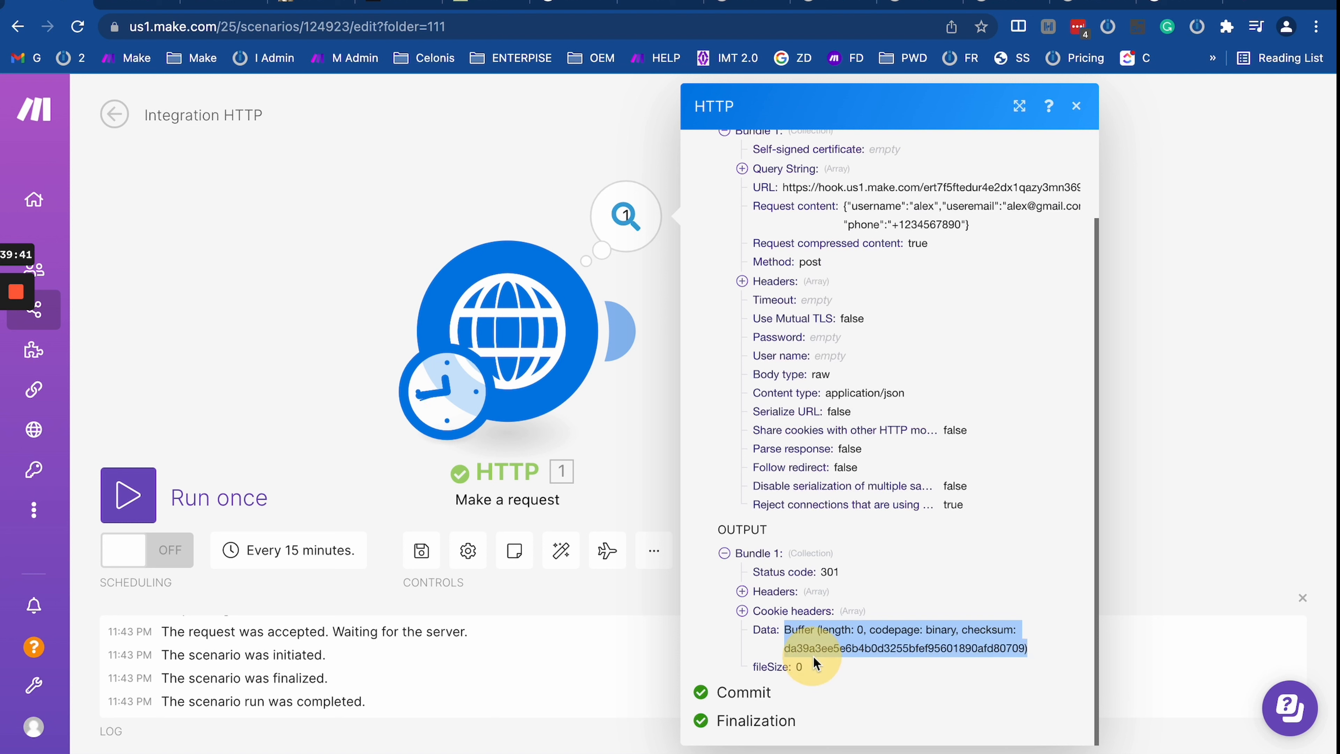
triple_click(822, 632)
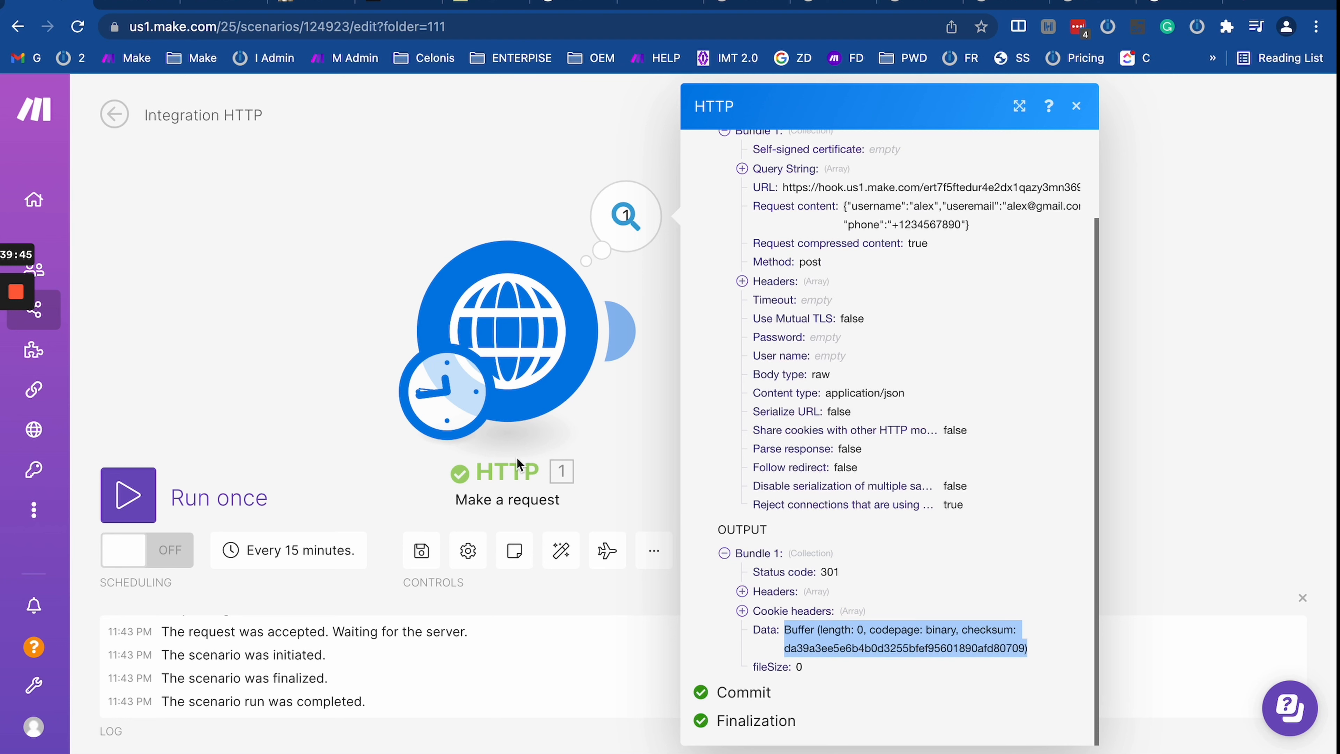
left_click(148, 3)
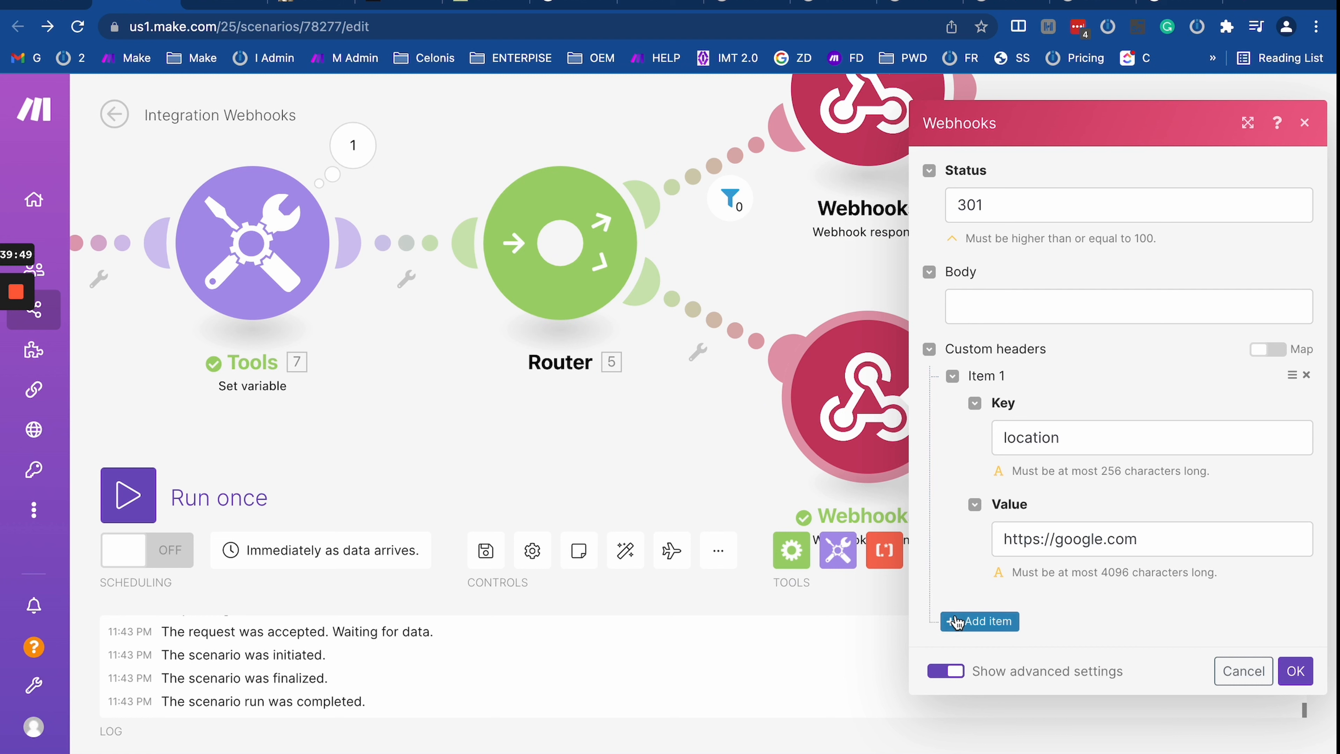
Step: Add a content-type custom header with value text/html to the response and confirm
left_click(981, 620)
scroll(1038, 636, "down", 3)
left_click(1023, 494)
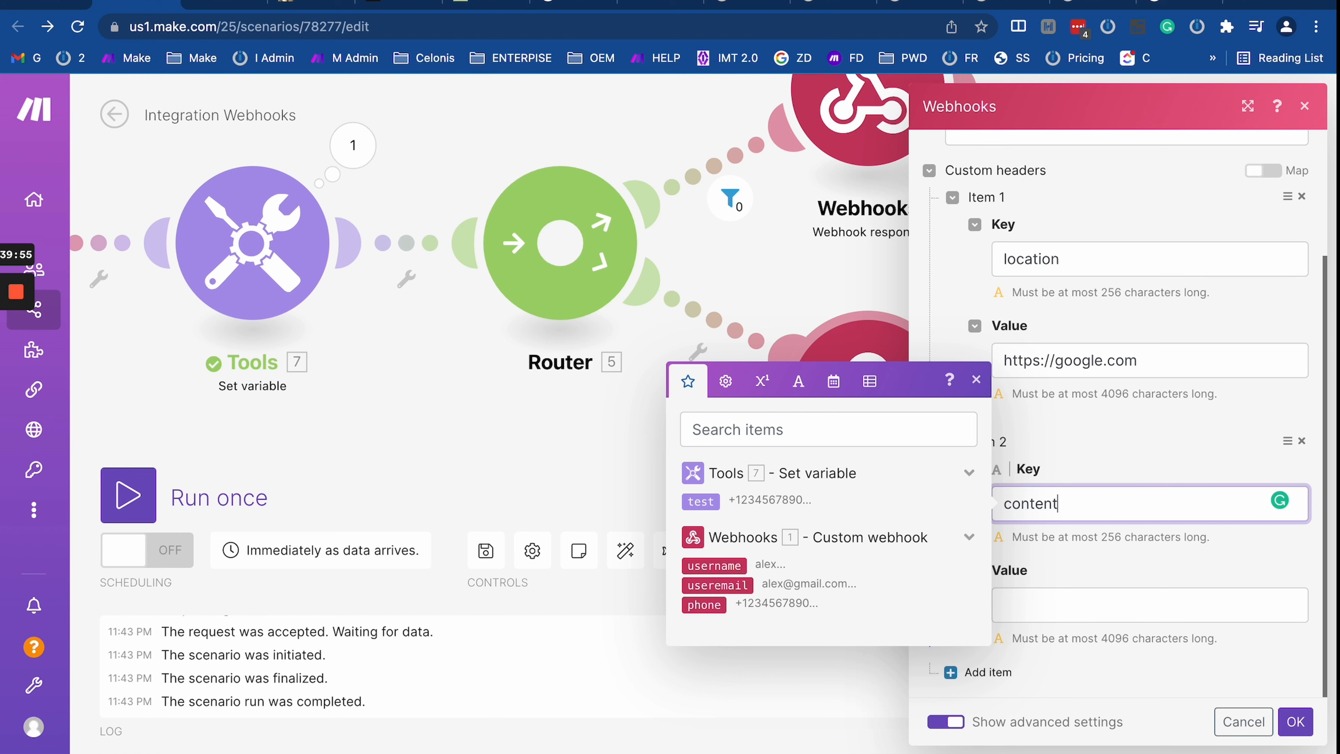
left_click(1055, 609)
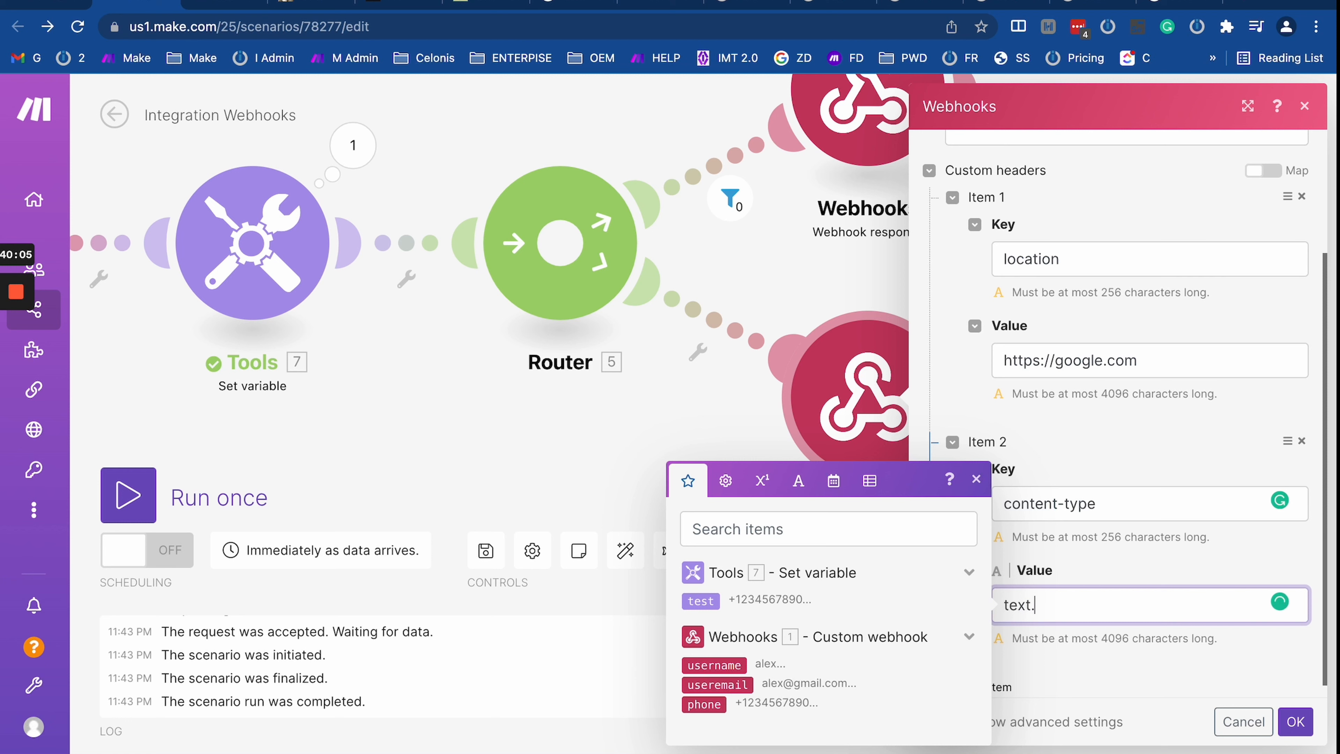
type("ht")
left_click(1294, 724)
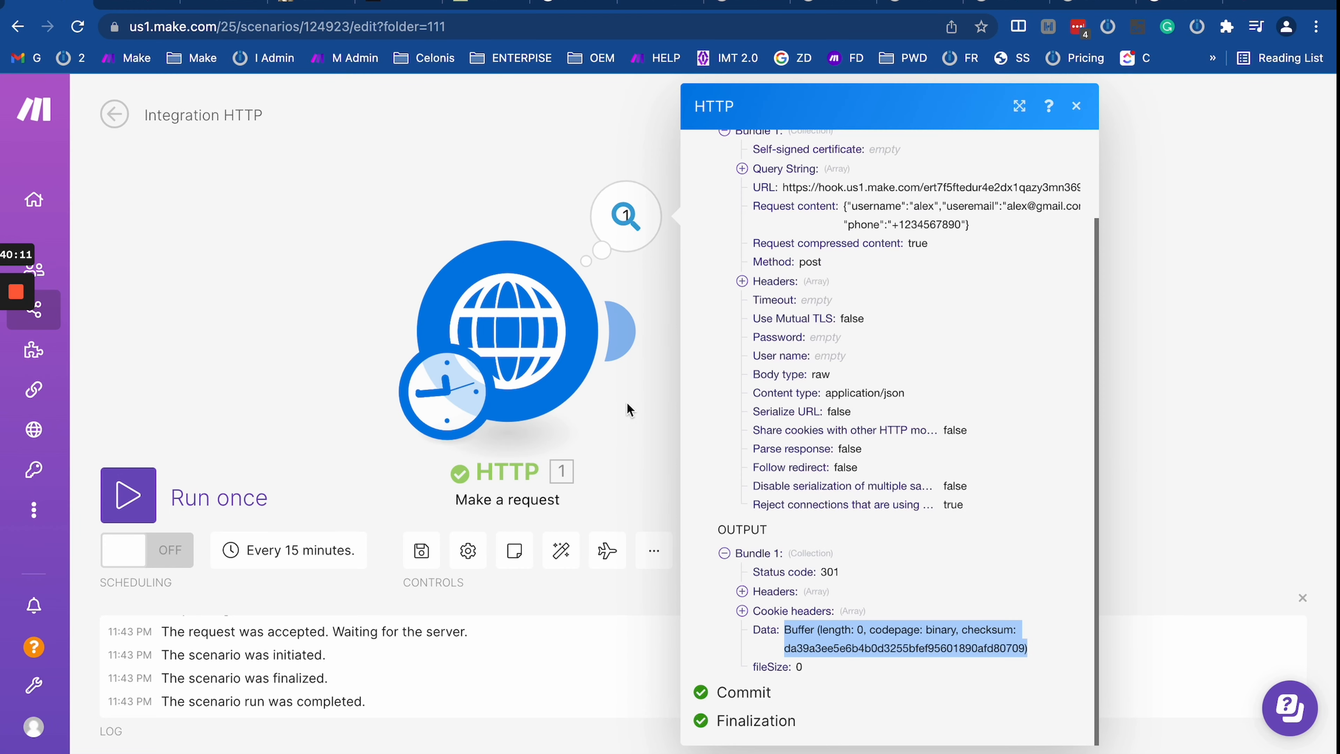
Step: Check the HTTP request's content type, keep it as JSON, and go back to Integration Webhooks
left_click(590, 401)
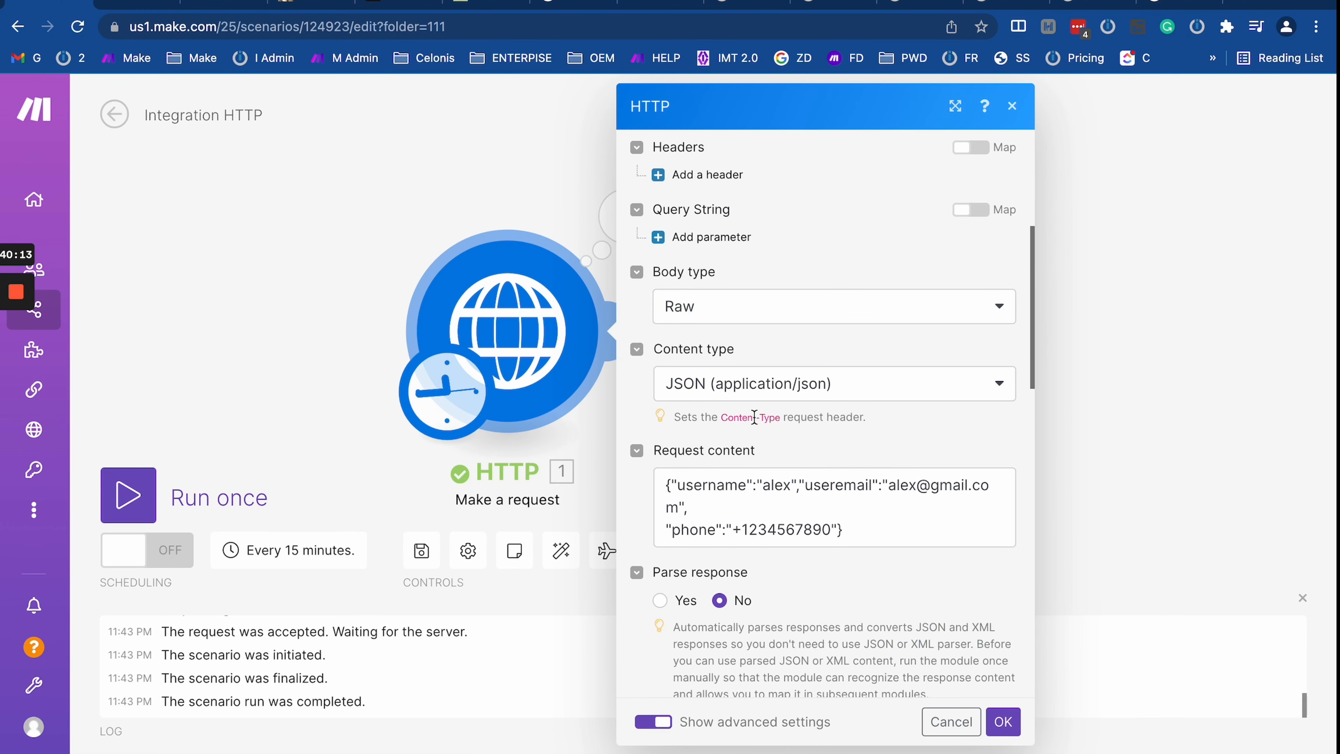
left_click(767, 401)
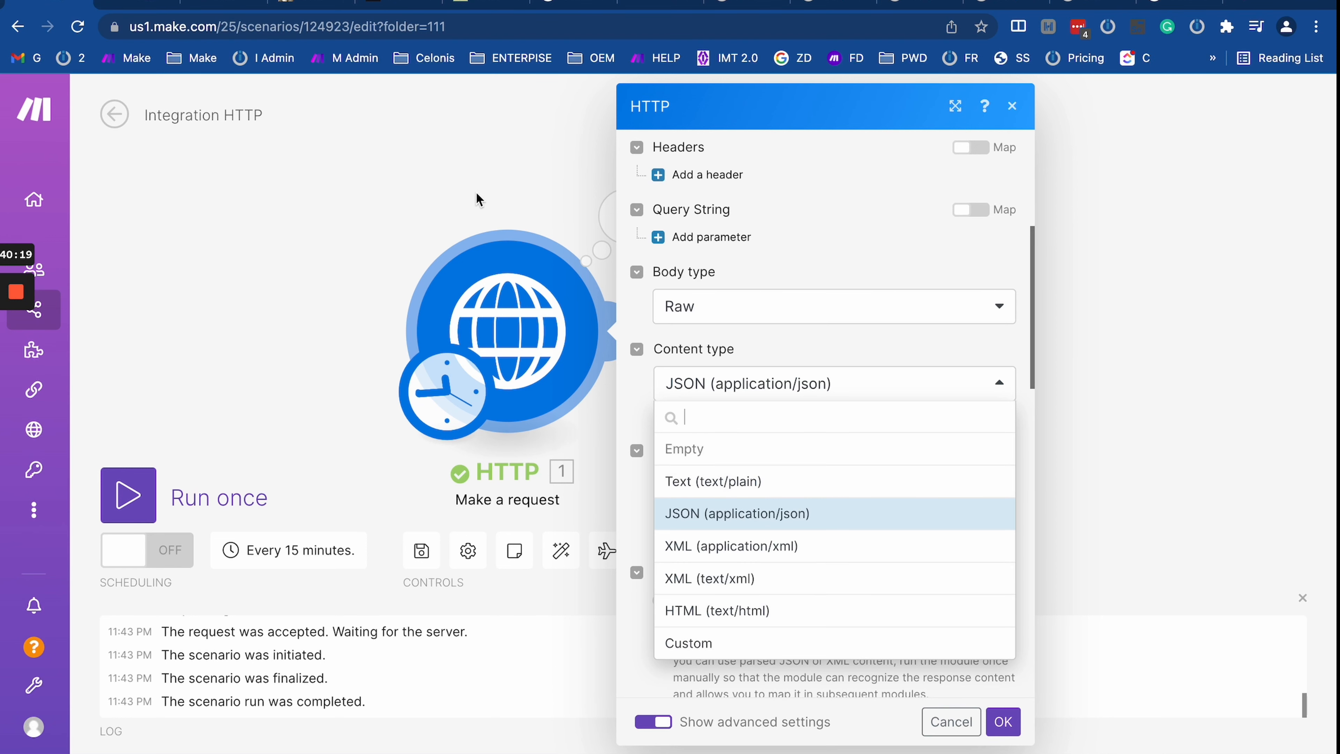
left_click(376, 154)
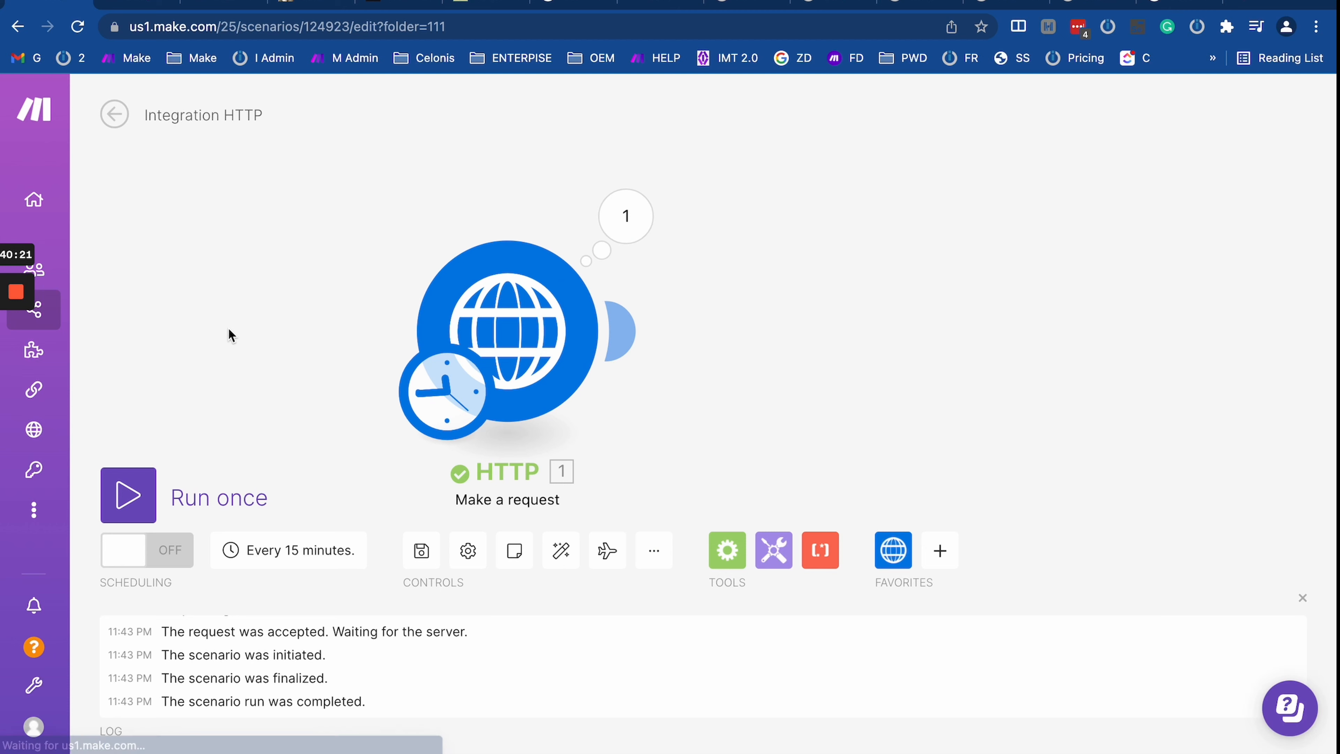
left_click(136, 5)
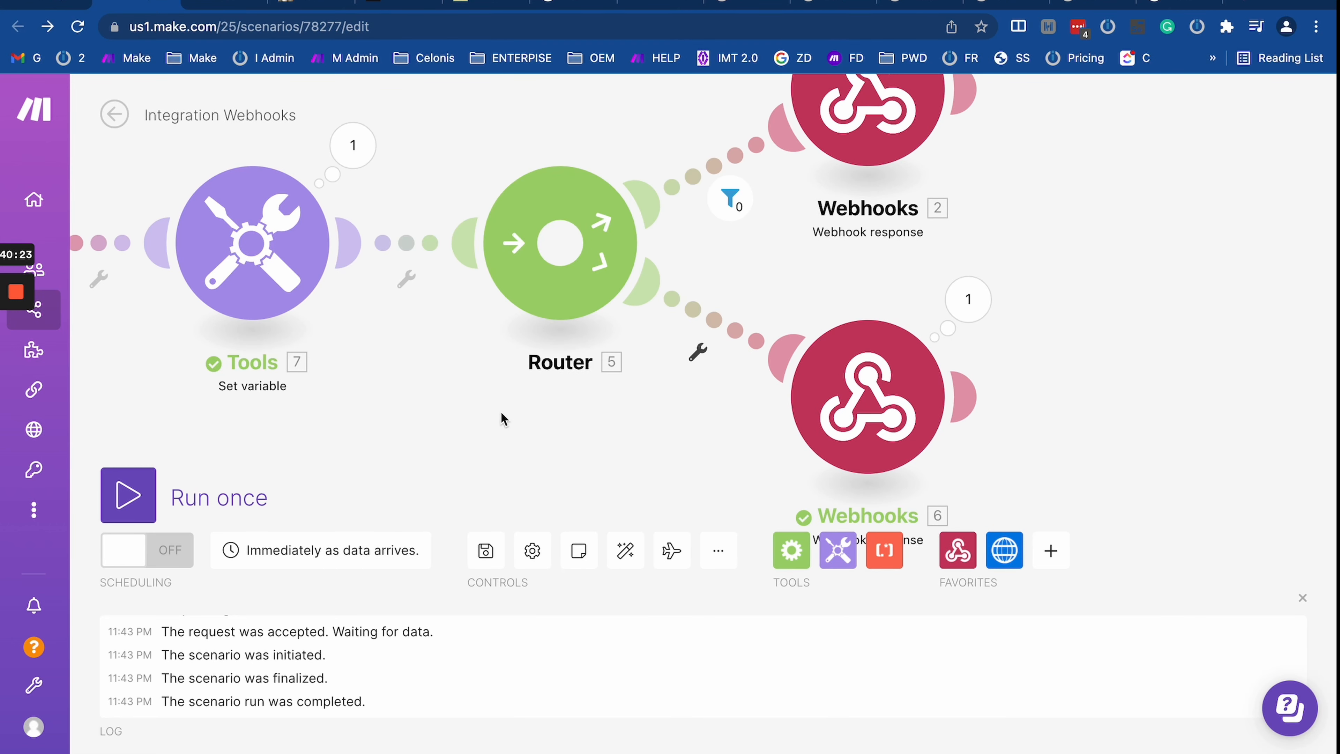
Step: Set the webhook scenario listening for new data, run the HTTP request once, and inspect its 301 output
left_click(145, 483)
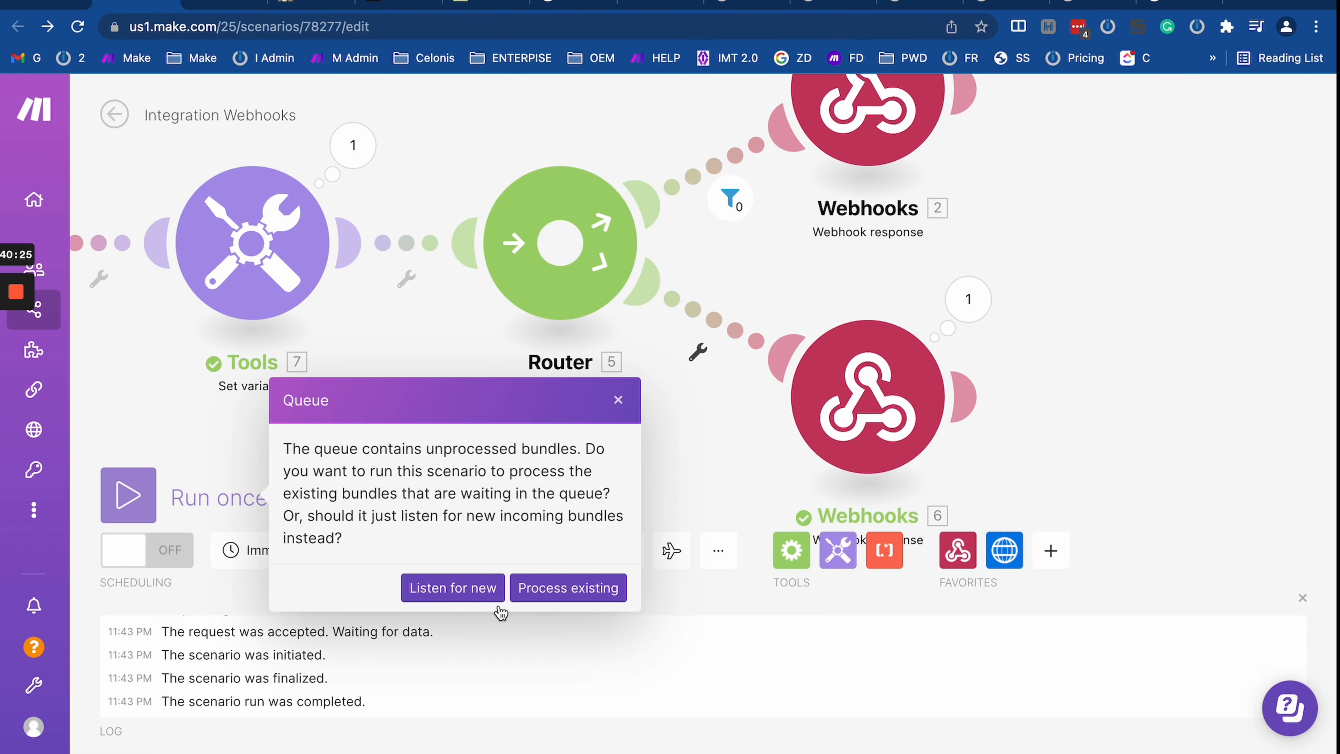
left_click(451, 599)
left_click(49, 5)
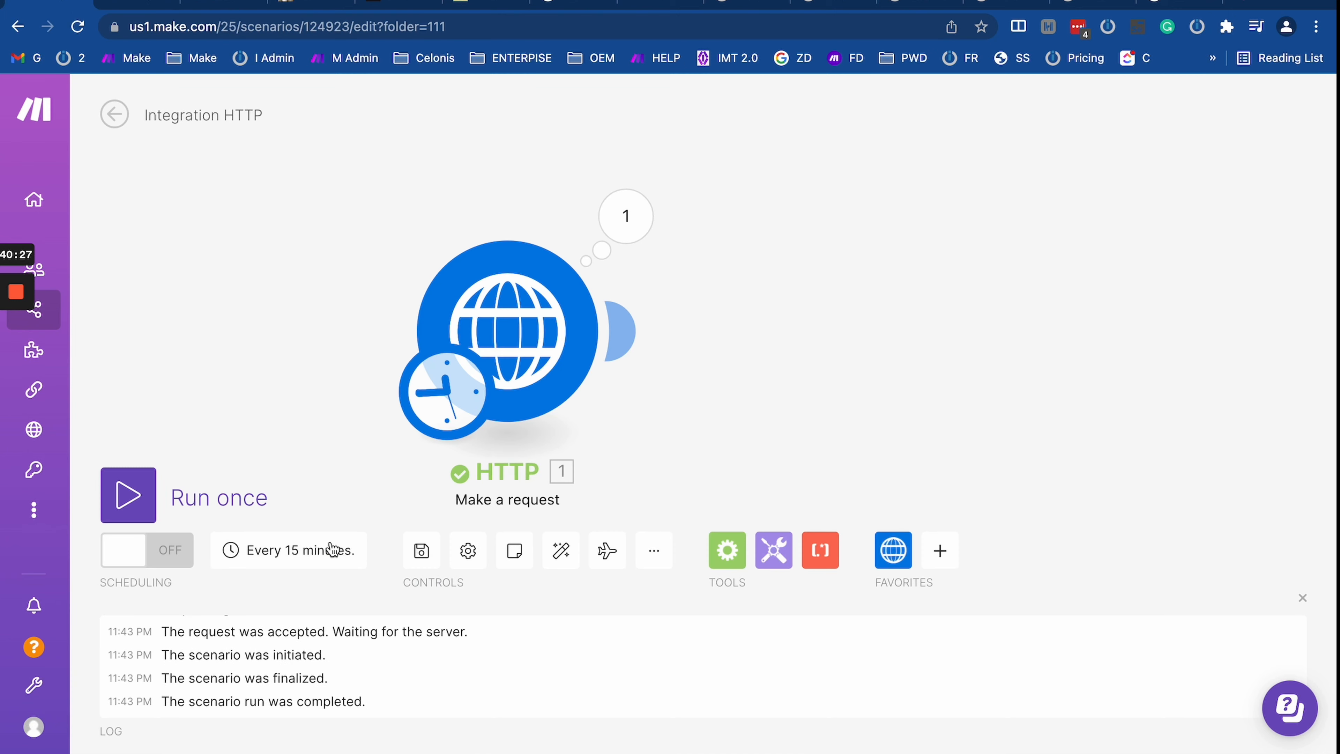
left_click(133, 510)
left_click(821, 238)
scroll(995, 508, "down", 3)
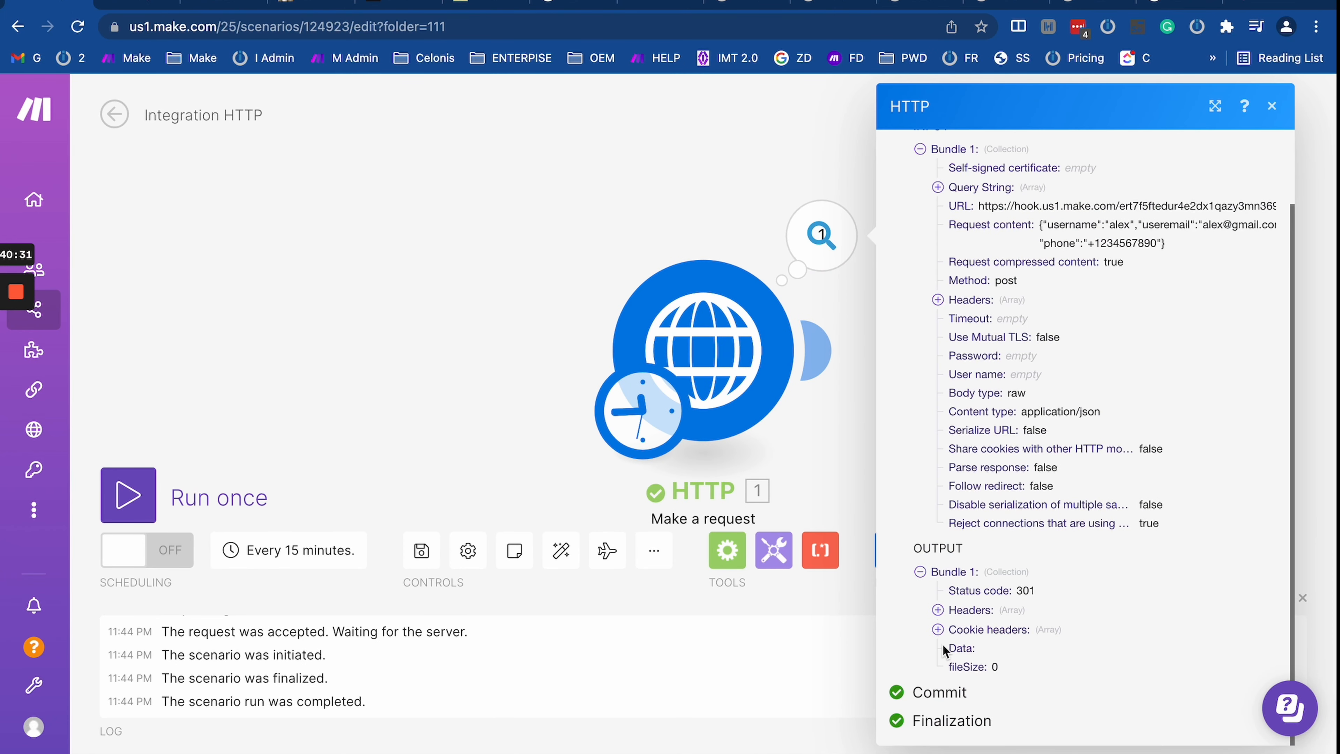
left_click(143, 6)
Step: Inspect the fallback webhook response's last run, expanding its second custom header
left_click_drag(1211, 418, 823, 284)
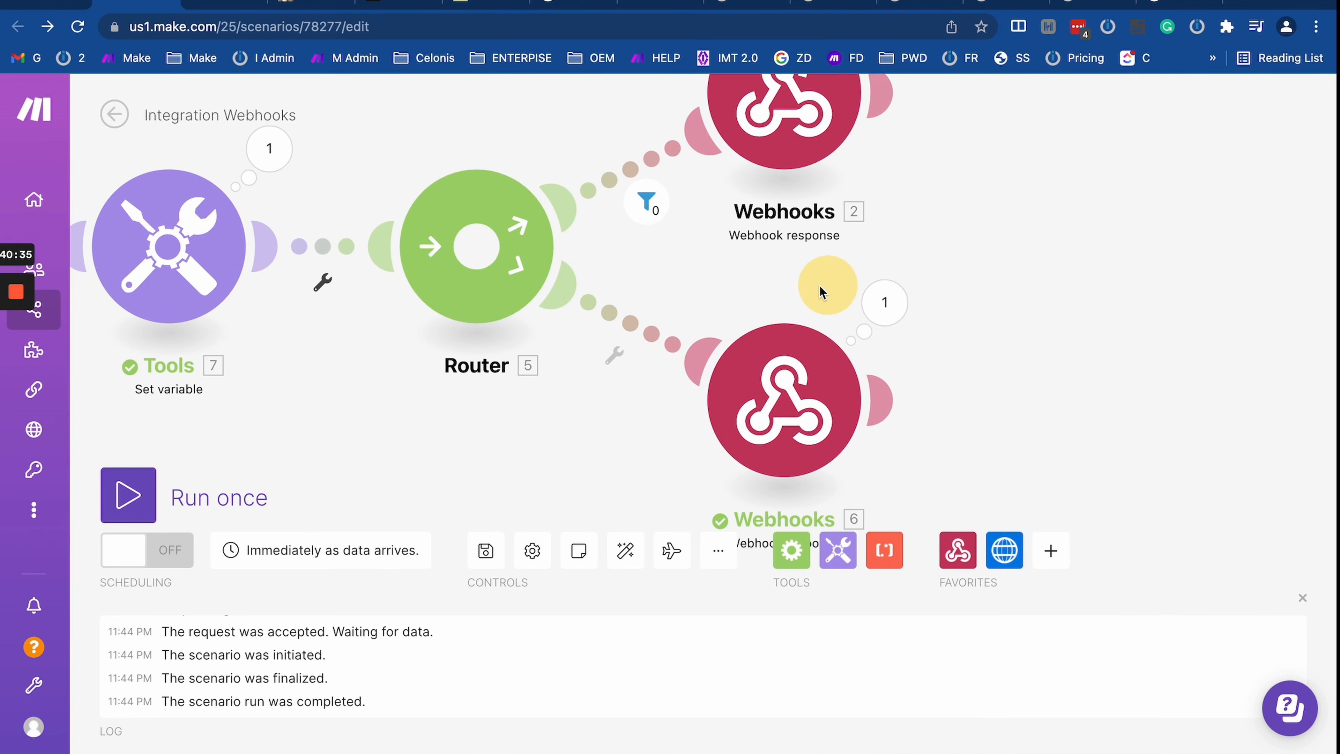
left_click(880, 301)
left_click(981, 370)
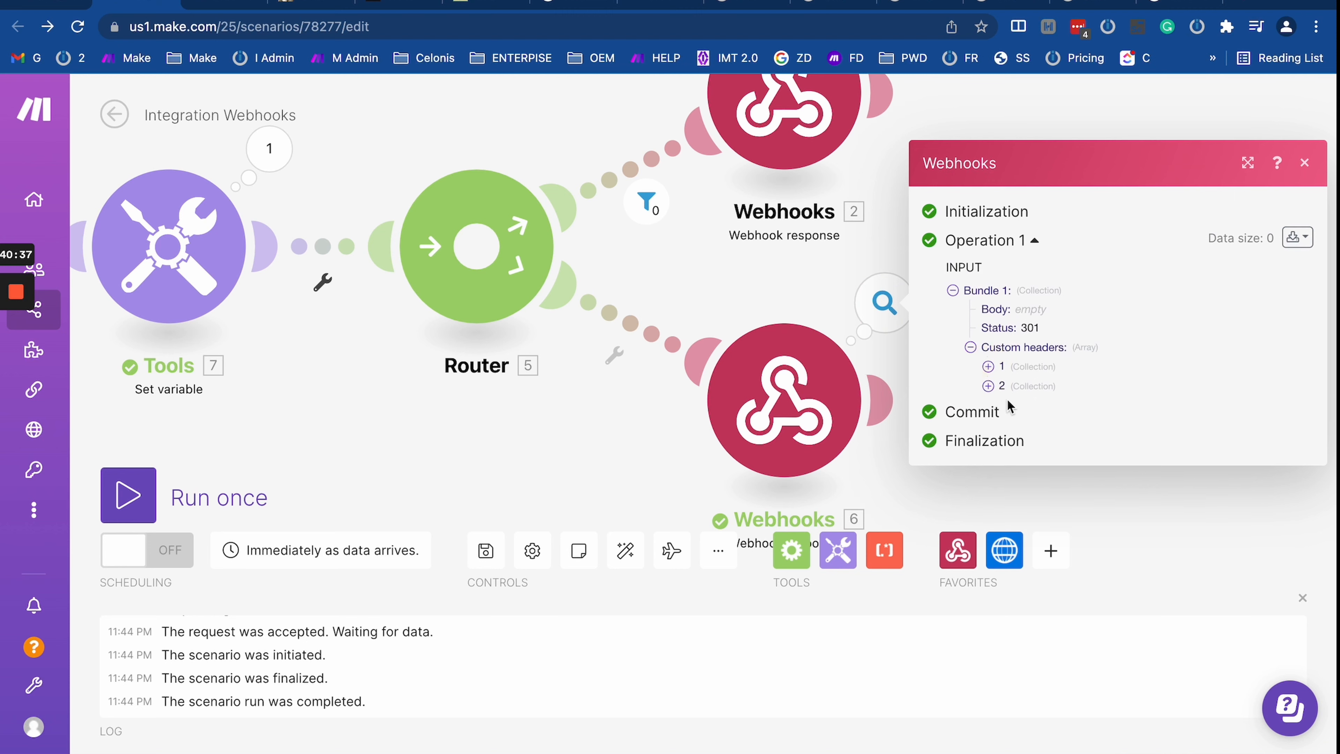
left_click(996, 381)
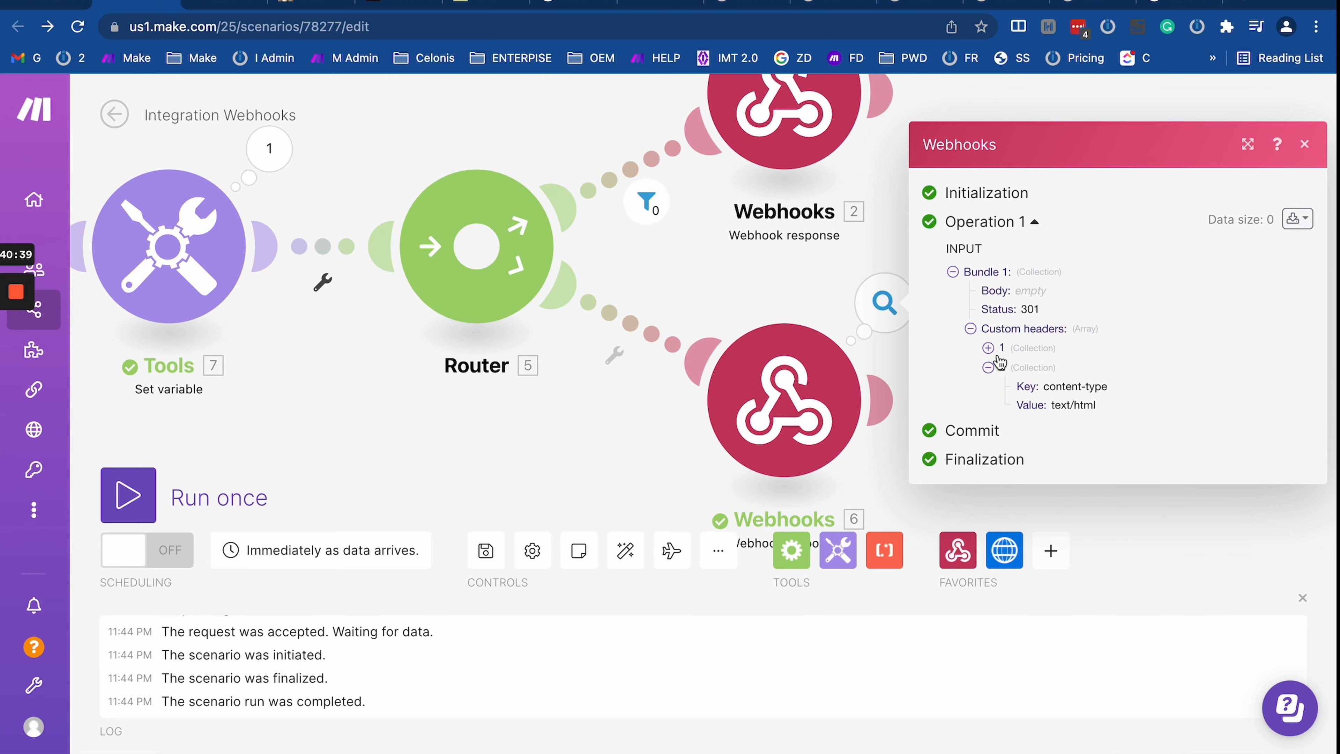
Step: Change the fallback response's content-type header to text/plain, save, and start listening for new data
left_click(786, 402)
scroll(1047, 580, "down", 3)
double_click(1006, 590)
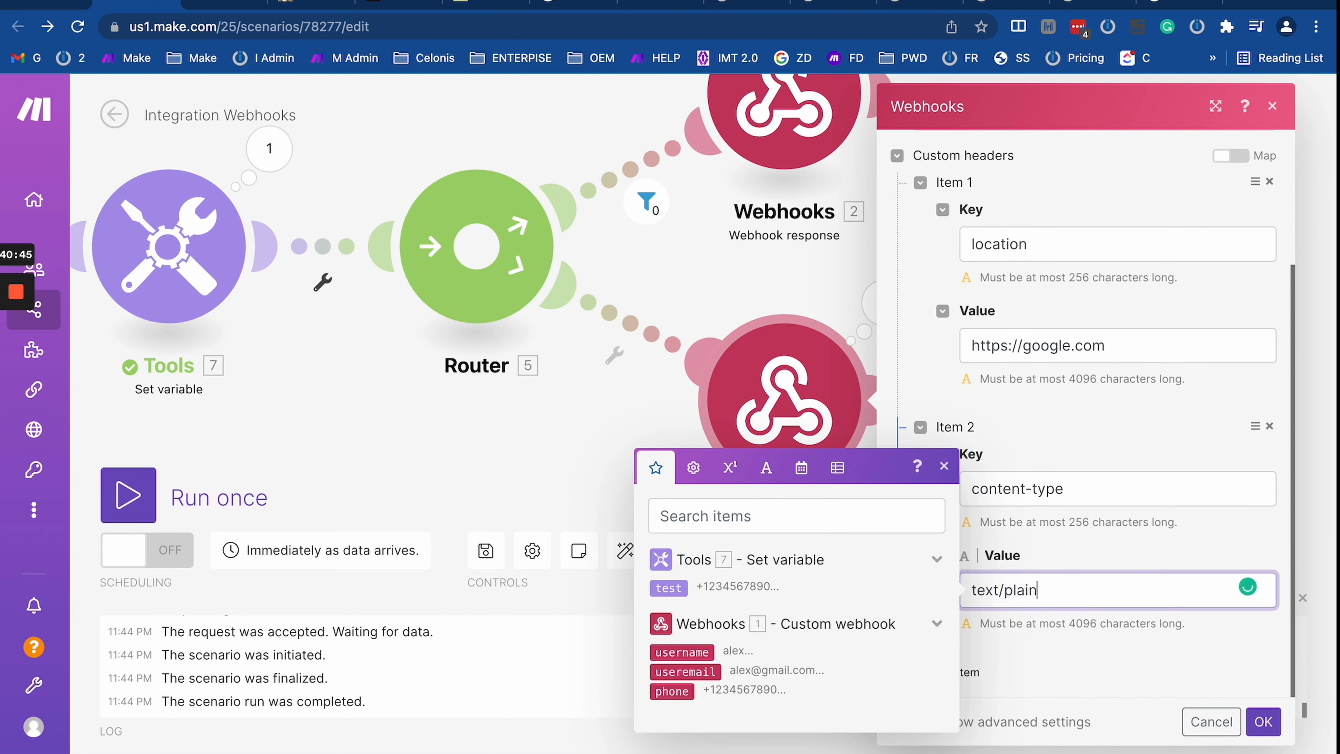
left_click(1264, 722)
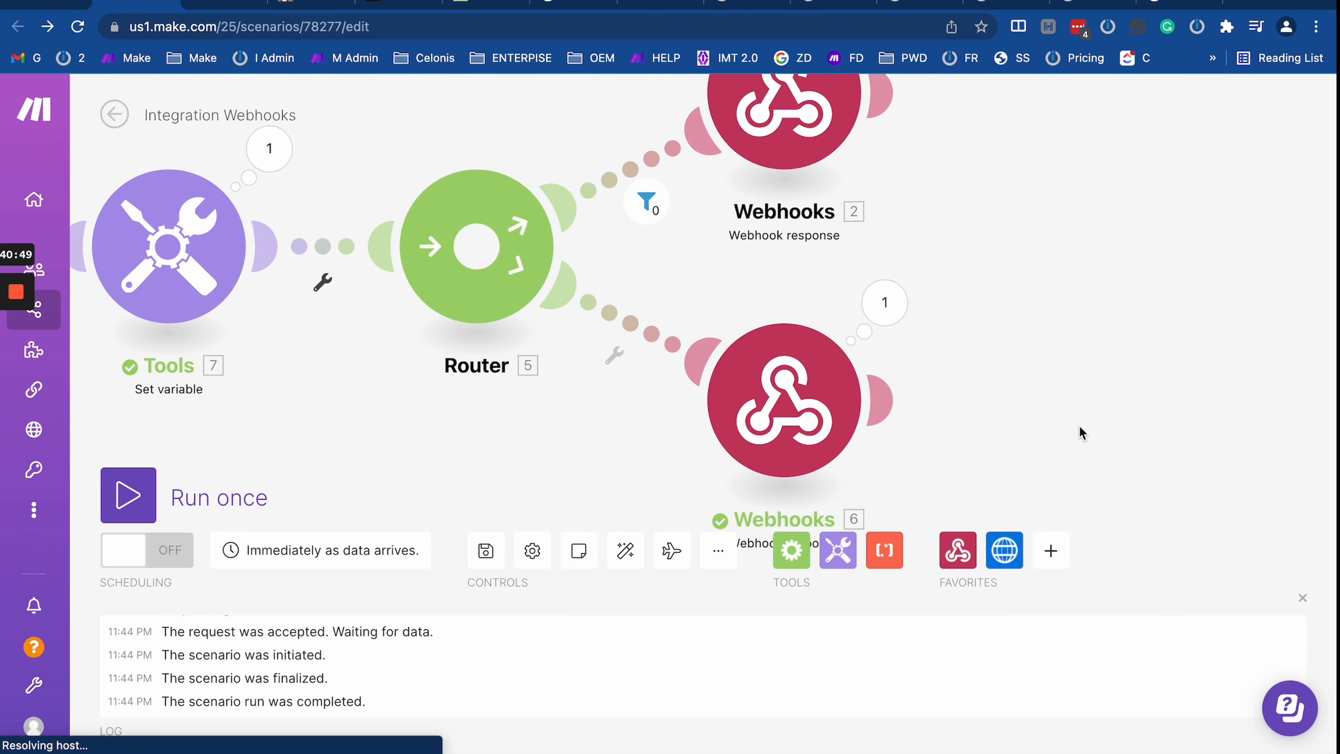
left_click(270, 507)
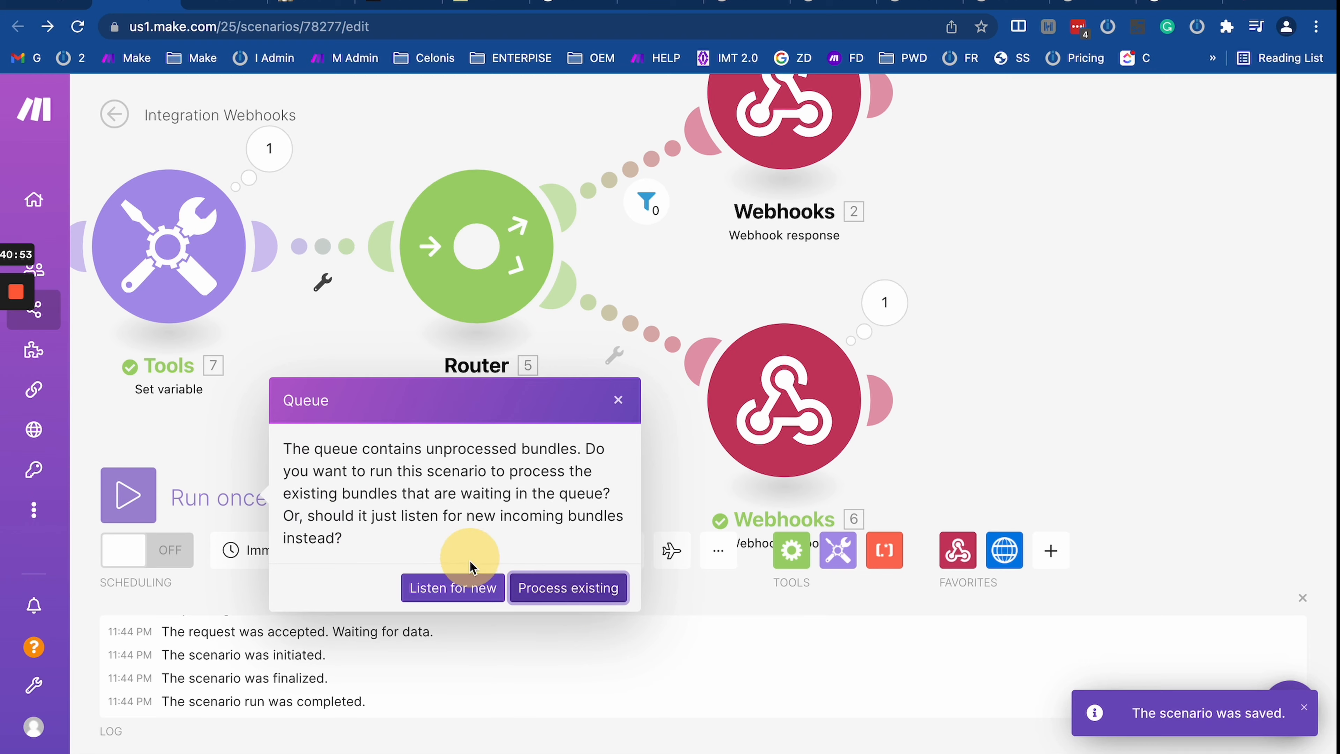
left_click(453, 587)
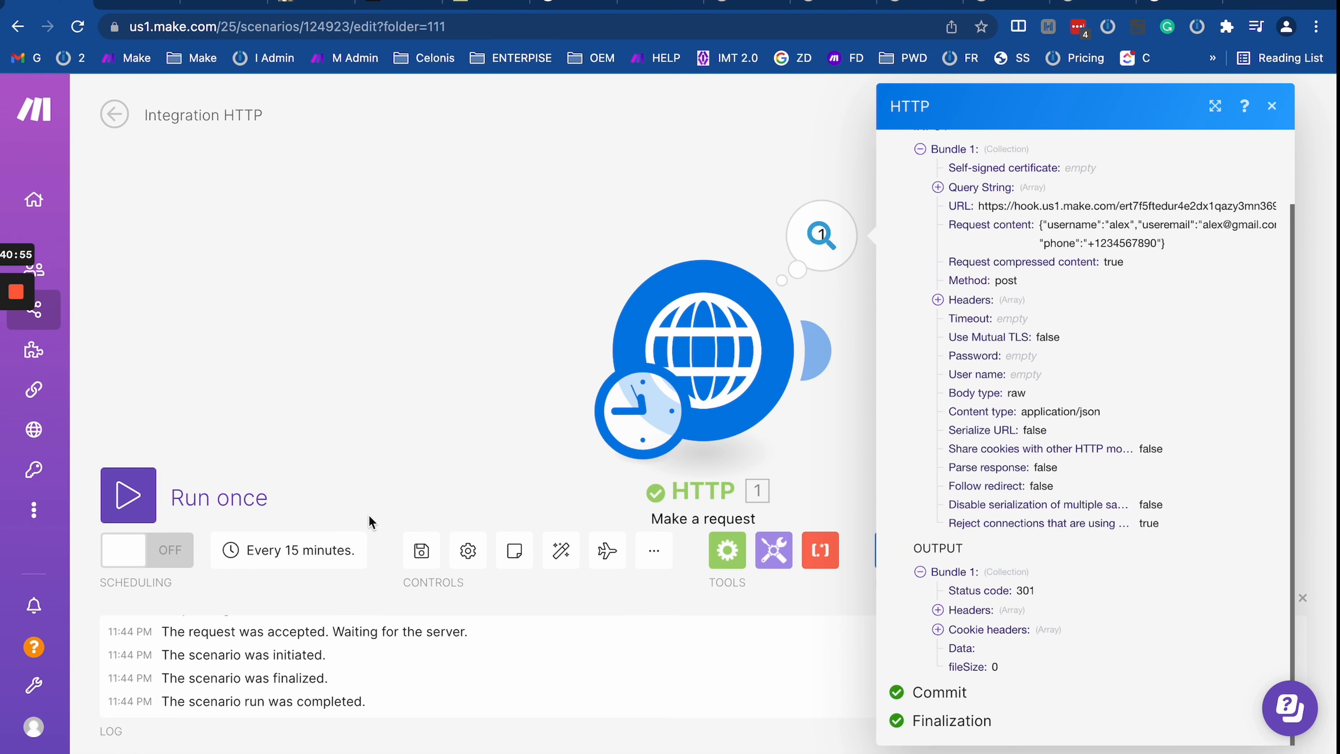
Step: Rerun the HTTP request and expand its output's response headers 6 through 8
left_click(128, 494)
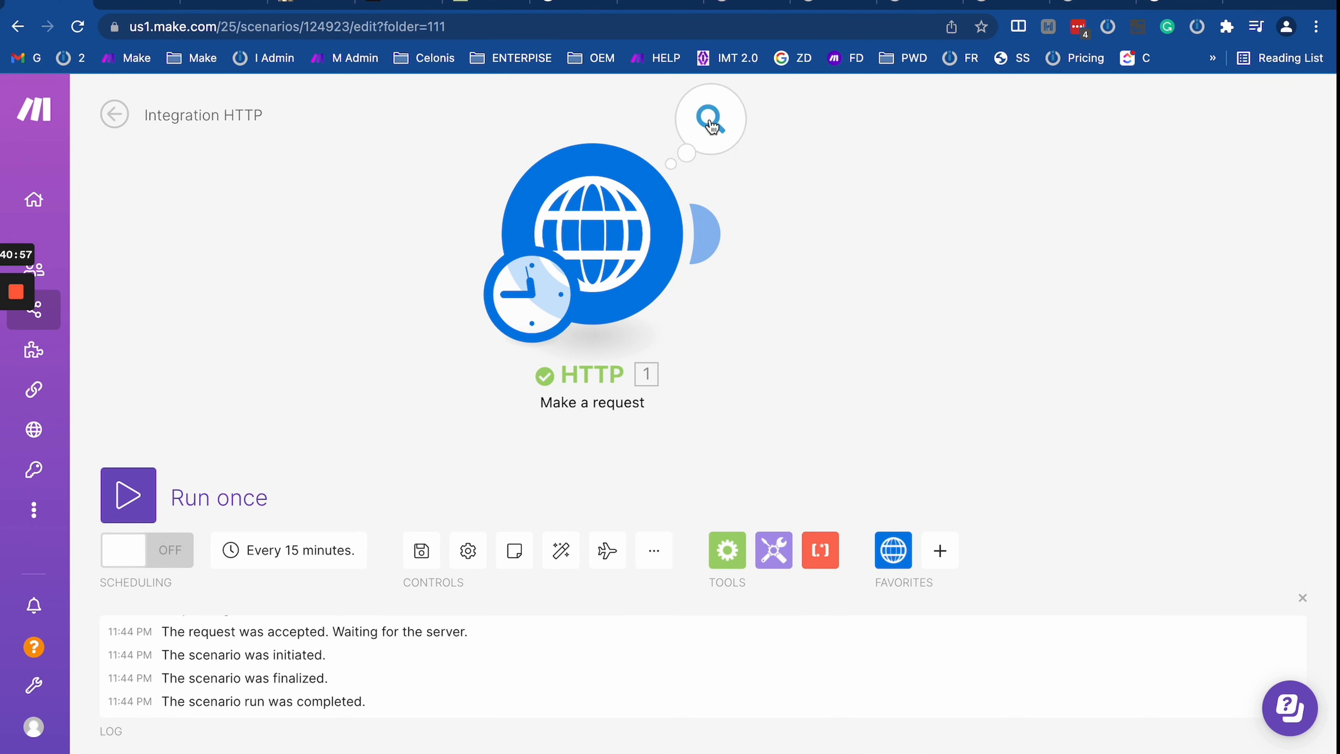
left_click(711, 119)
scroll(904, 500, "down", 2)
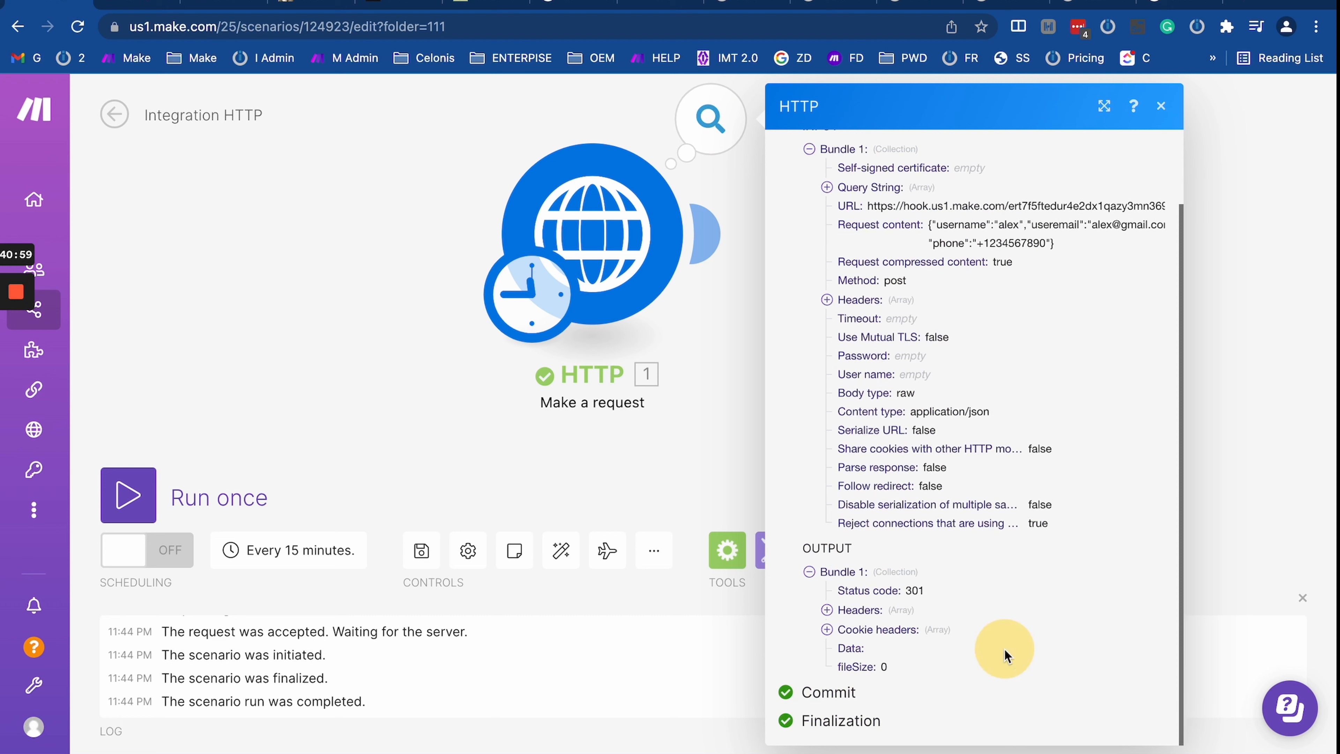
left_click(827, 610)
scroll(827, 609, "down", 3)
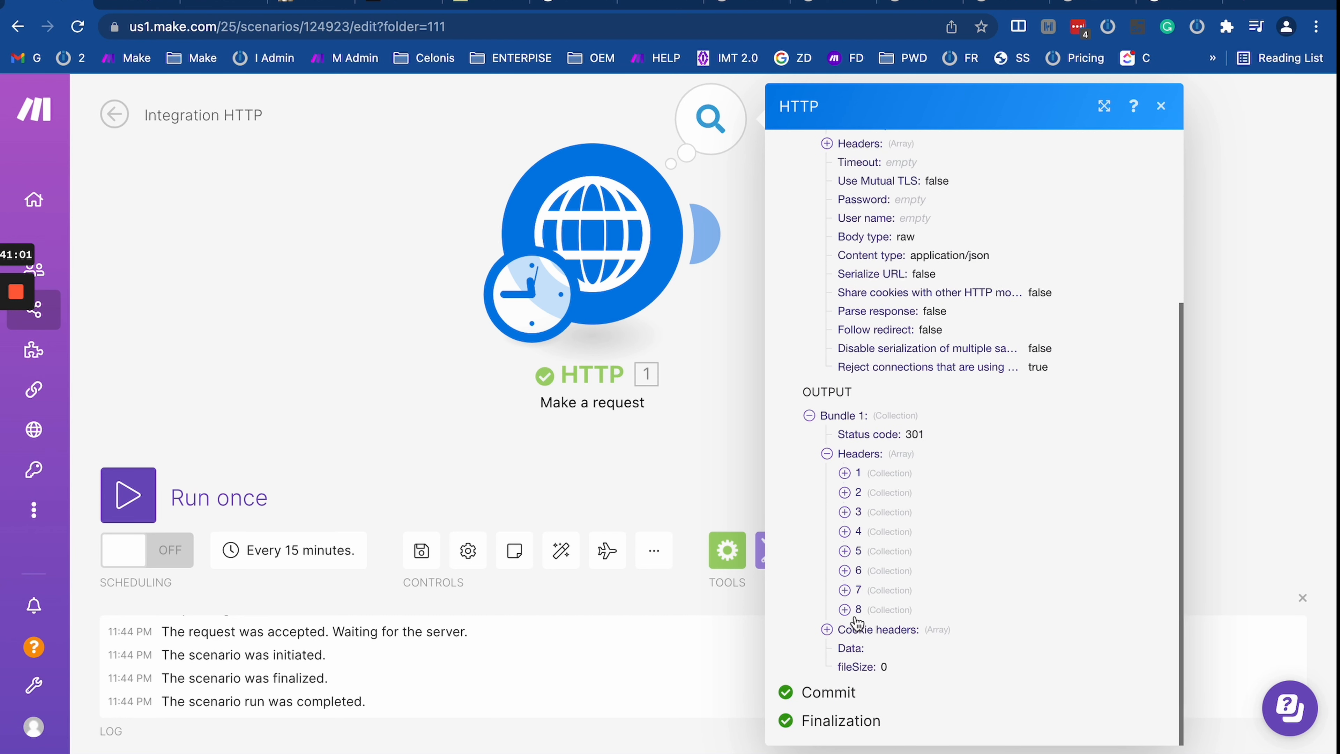
left_click(846, 610)
left_click(846, 590)
left_click(845, 570)
scroll(863, 538, "down", 2)
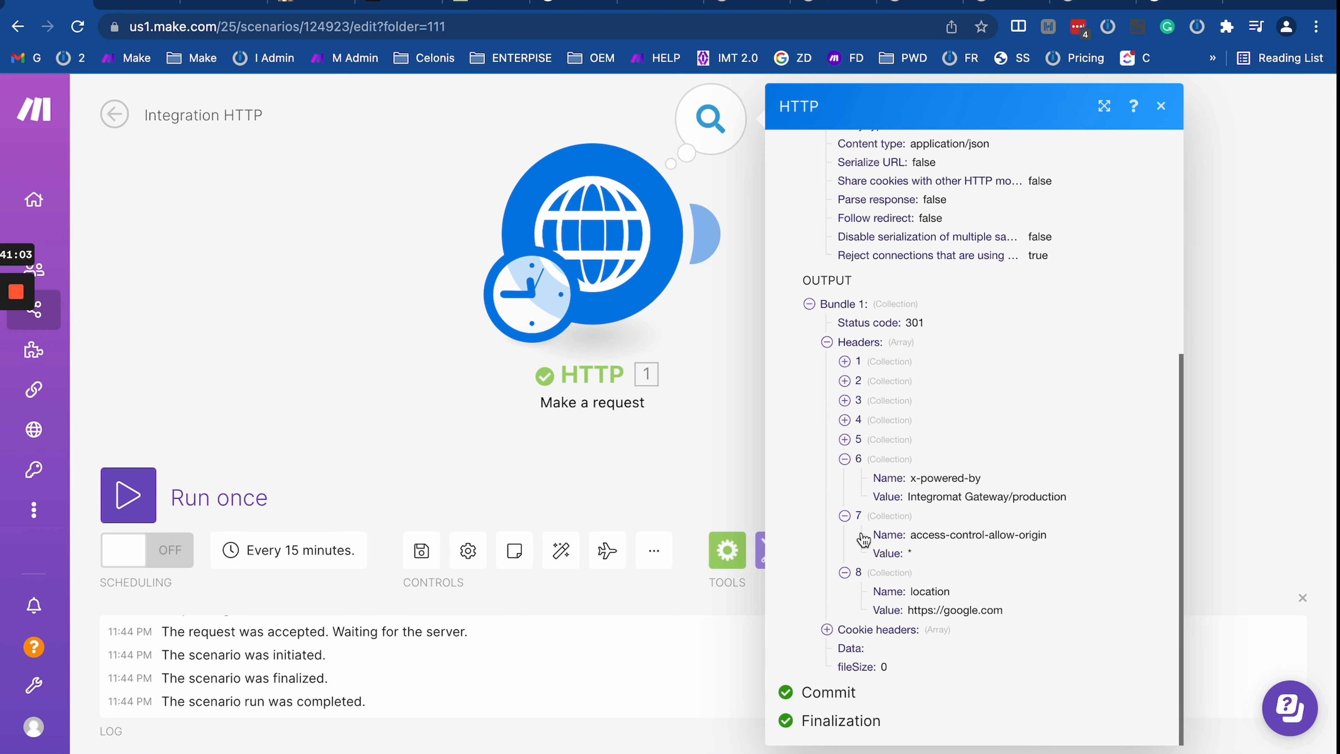
left_click_drag(905, 609, 1053, 607)
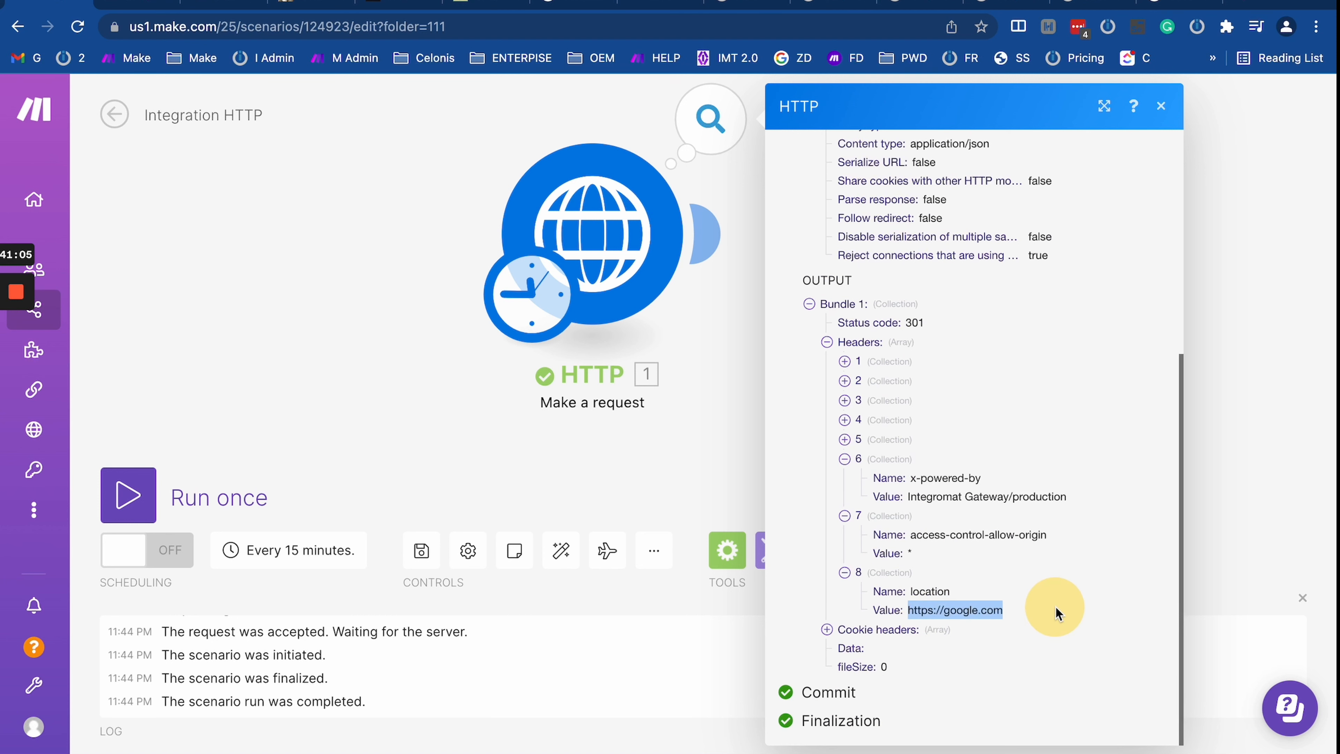
left_click(868, 654)
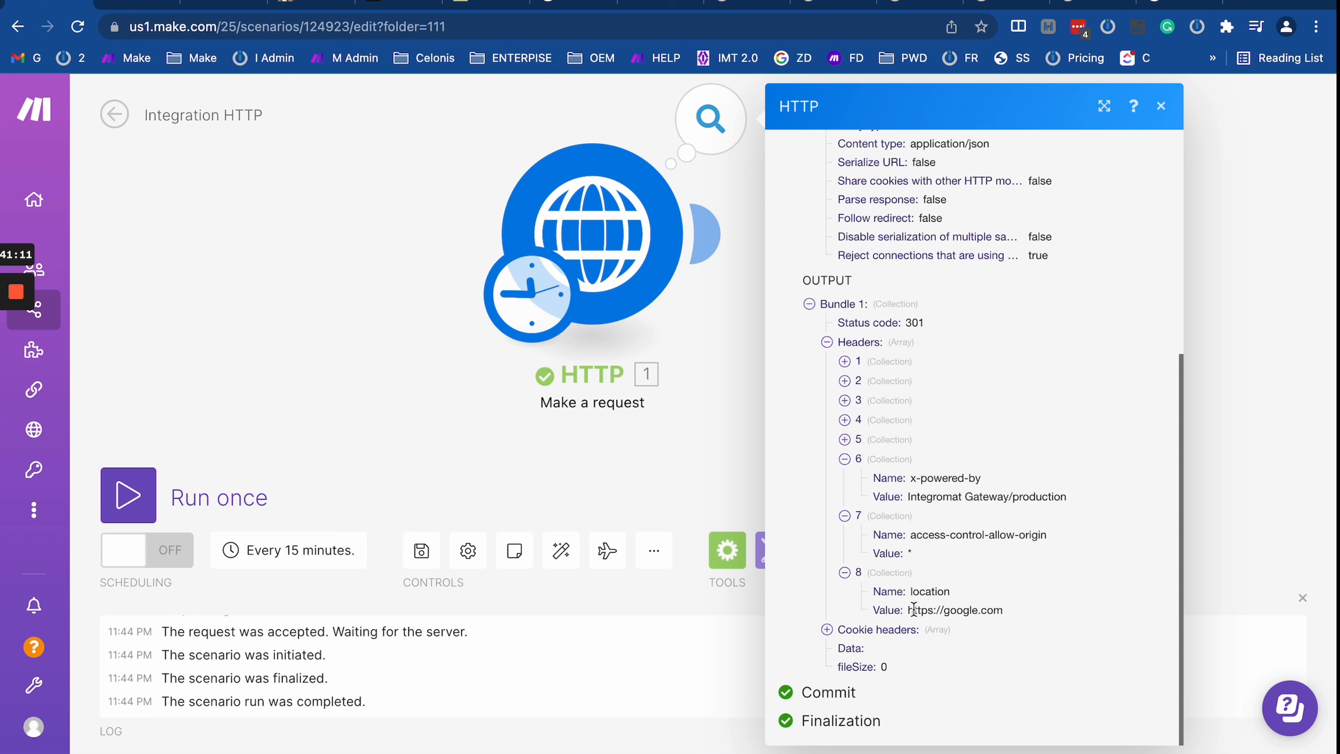
left_click_drag(897, 610, 1026, 613)
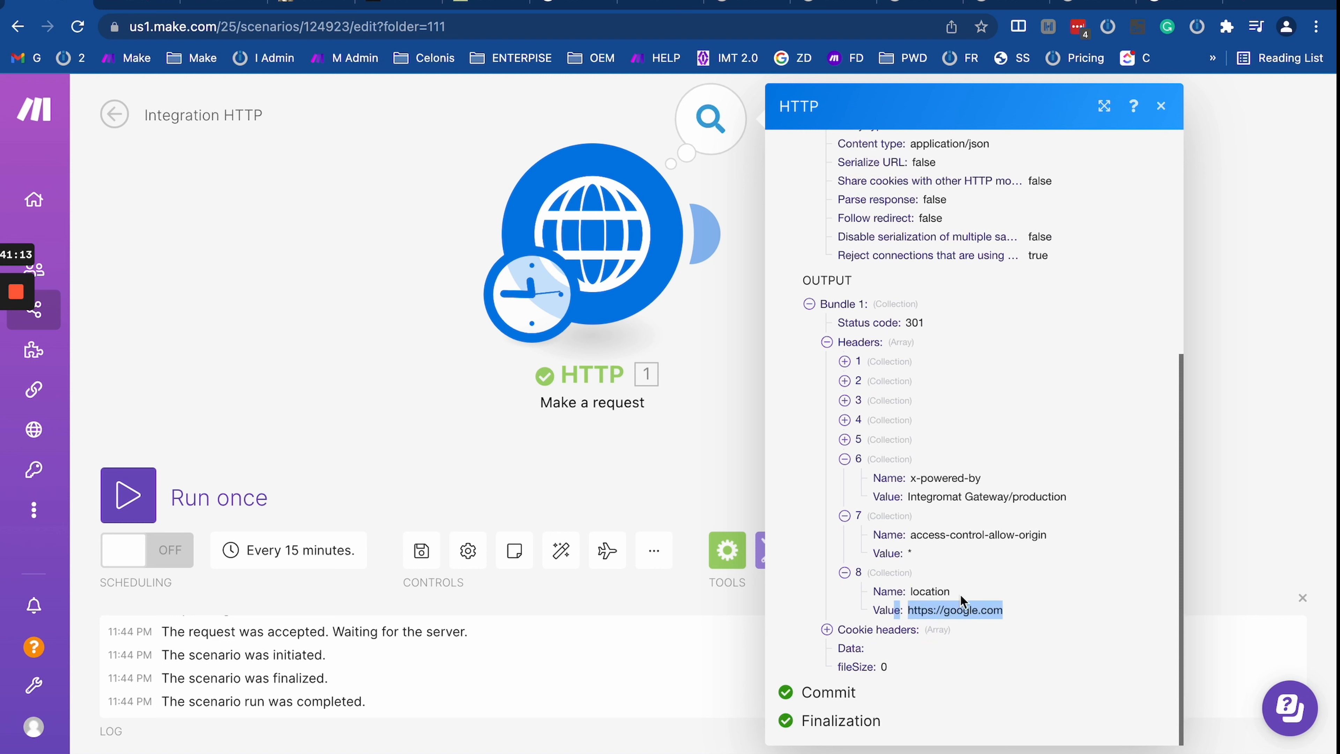
left_click(934, 609)
left_click_drag(908, 609, 1062, 612)
left_click_drag(504, 429, 633, 522)
scroll(633, 524, "down", 5)
scroll(633, 525, "up", 3)
left_click_drag(449, 297, 381, 285)
key("alt+Left")
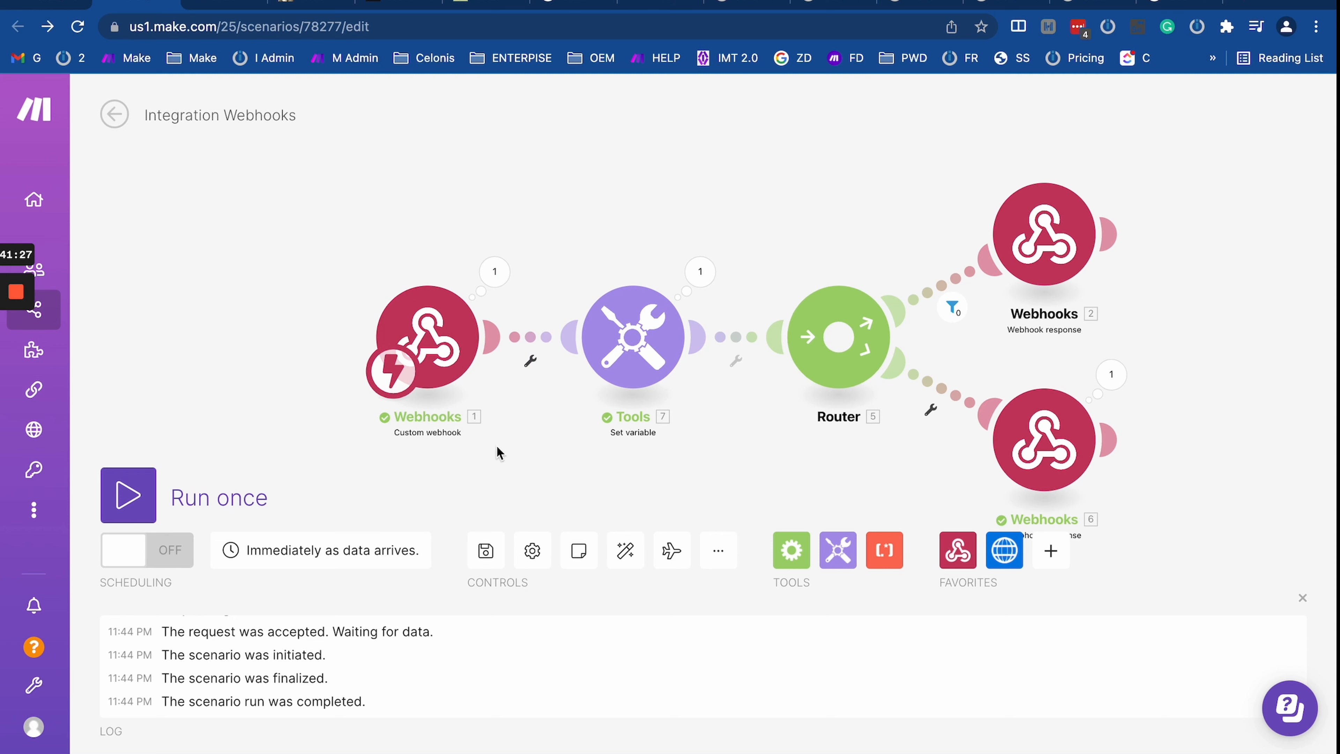
Step: Review the custom webhook's received bundle fields
left_click(494, 271)
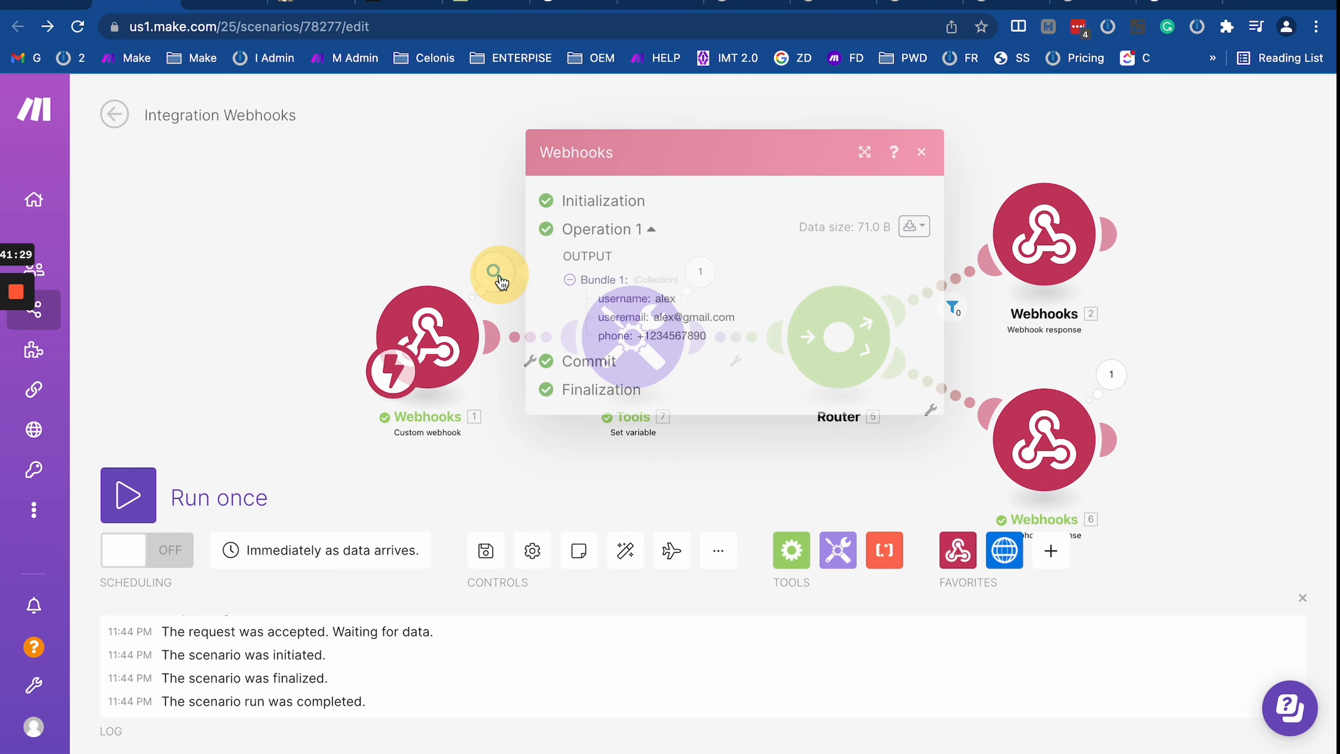
left_click_drag(595, 295, 756, 357)
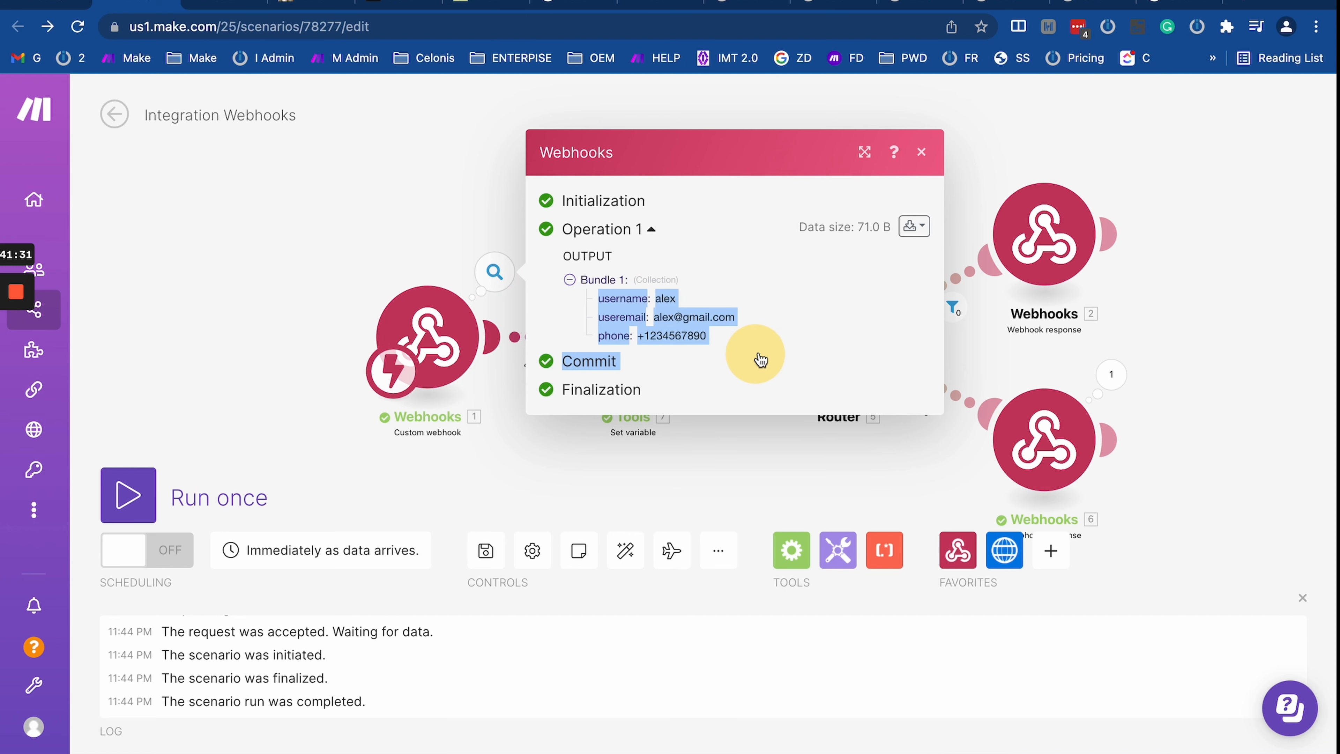
left_click(589, 290)
scroll(720, 425, "up", 1)
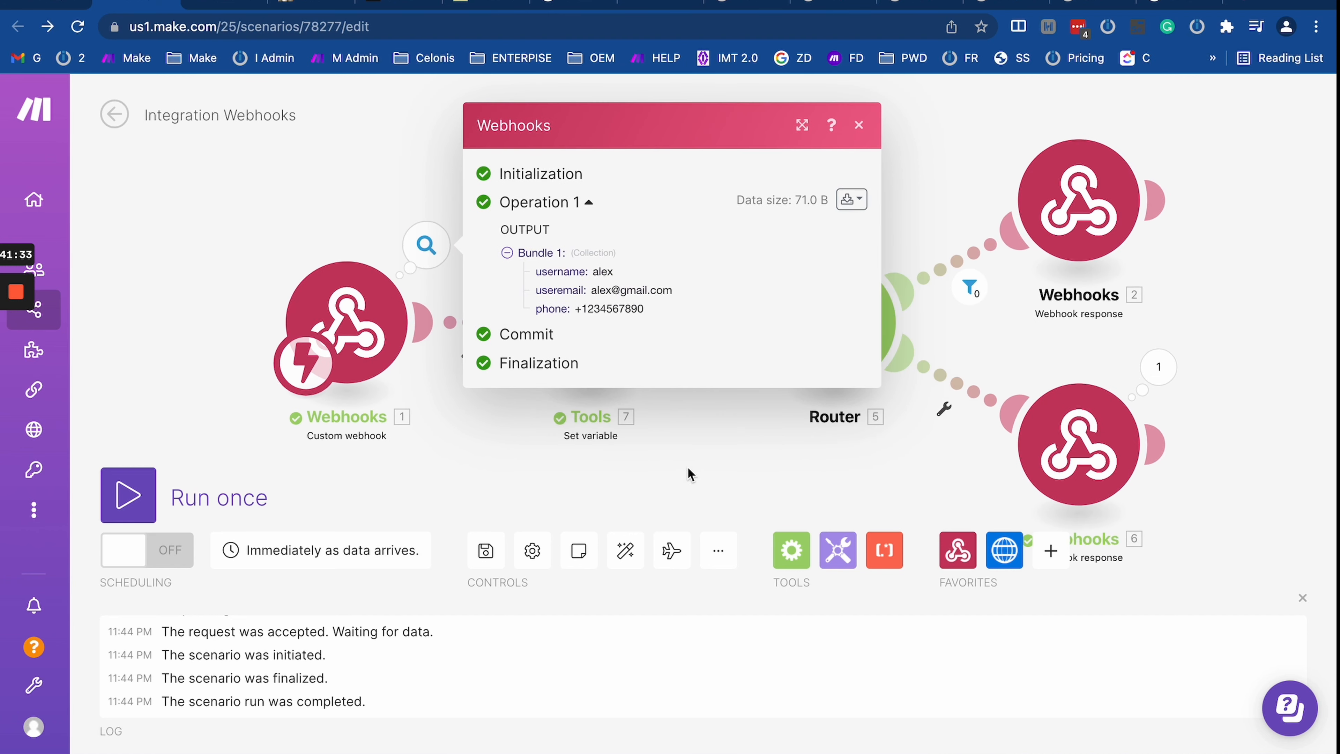
left_click(443, 383)
Step: Start a filter between the webhook and Tools, then close it unfinished
left_click(448, 317)
left_click(614, 320)
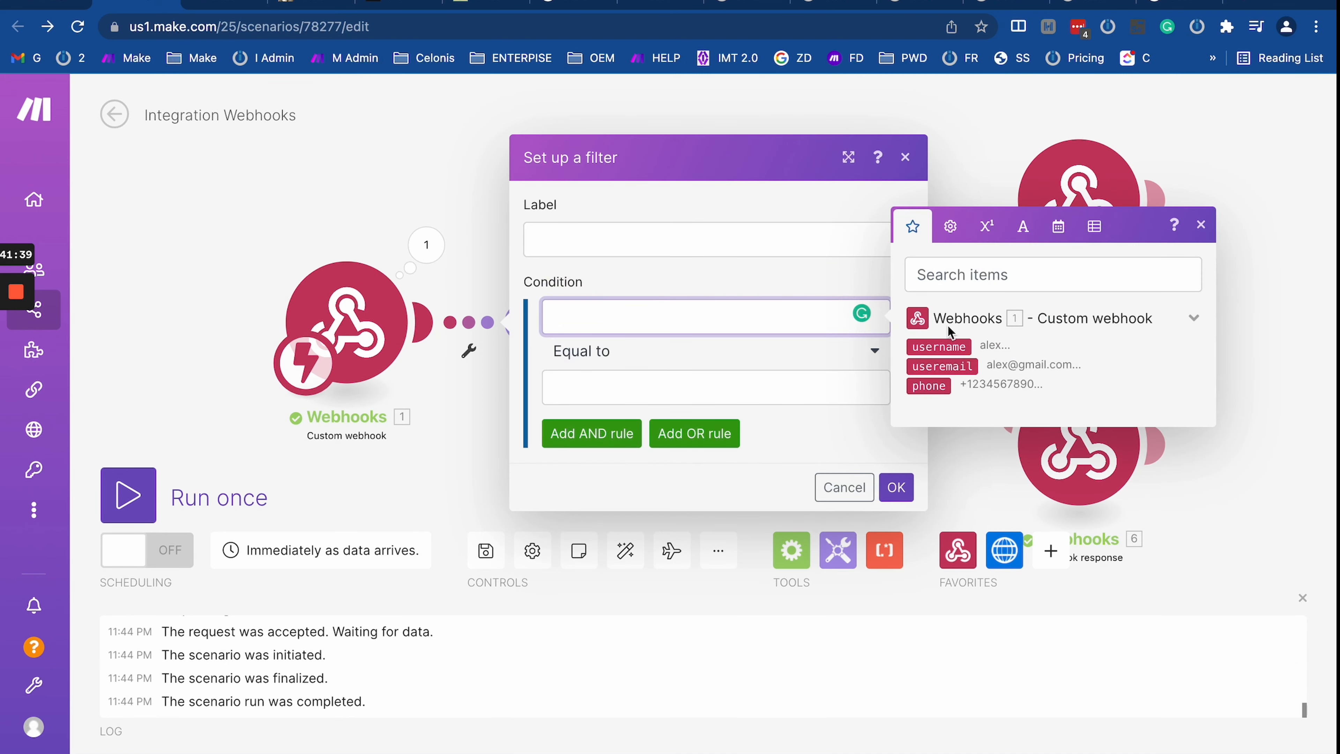
left_click(476, 378)
Step: Inspect the Set variable module's last run, confirming variable test holds the incoming phone number
left_click(590, 322)
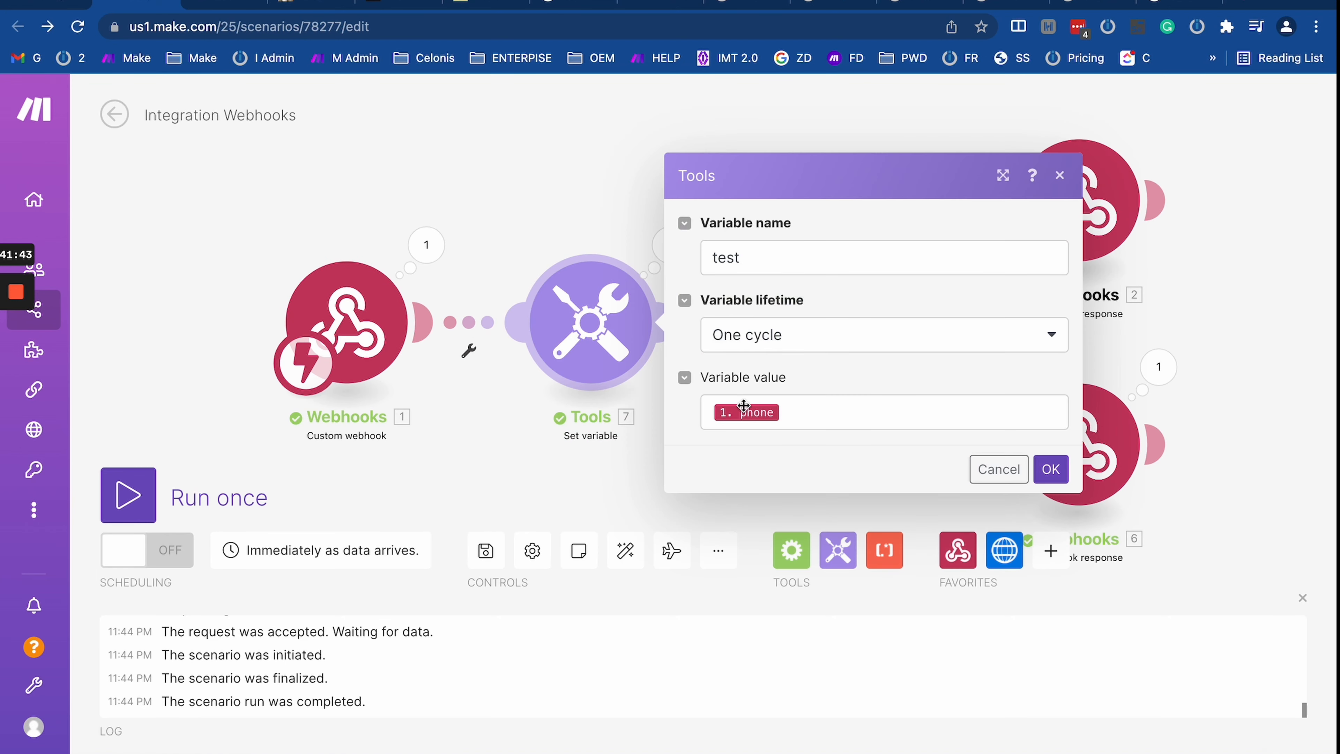
left_click(566, 185)
left_click(670, 244)
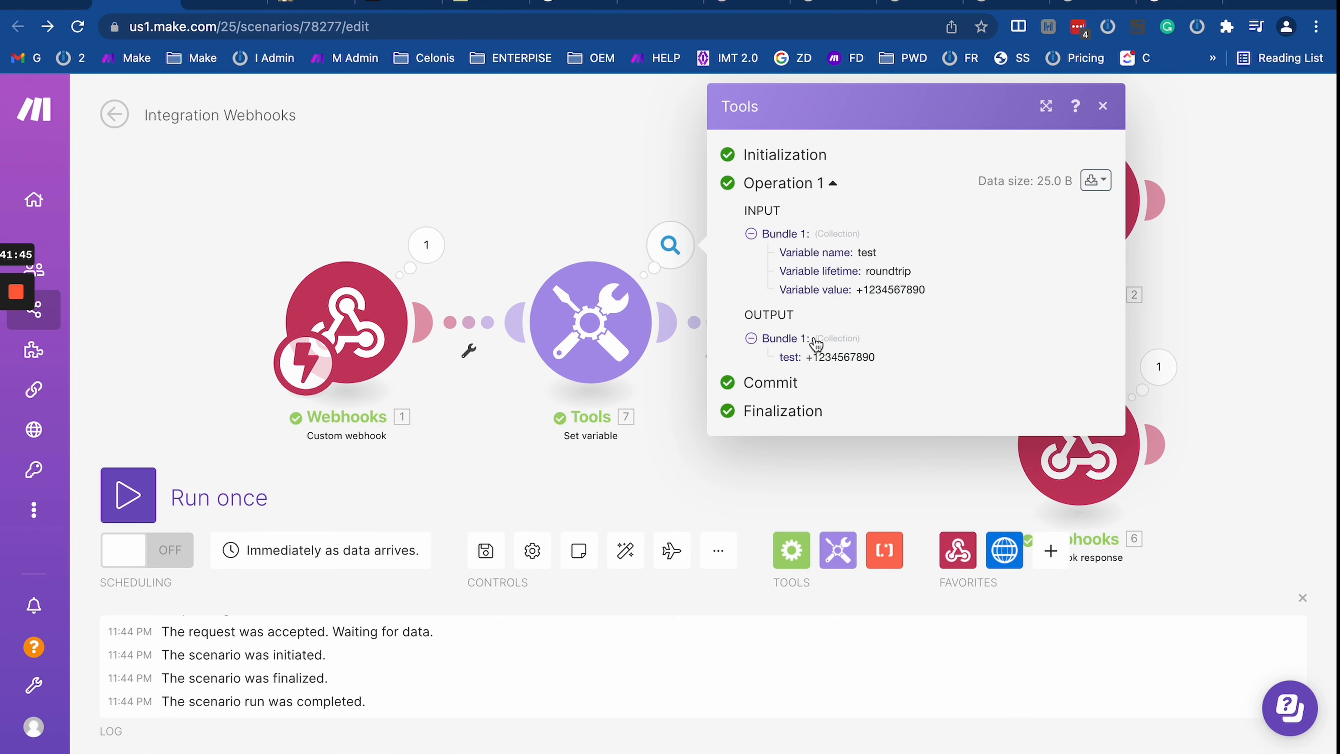
left_click_drag(806, 357, 886, 358)
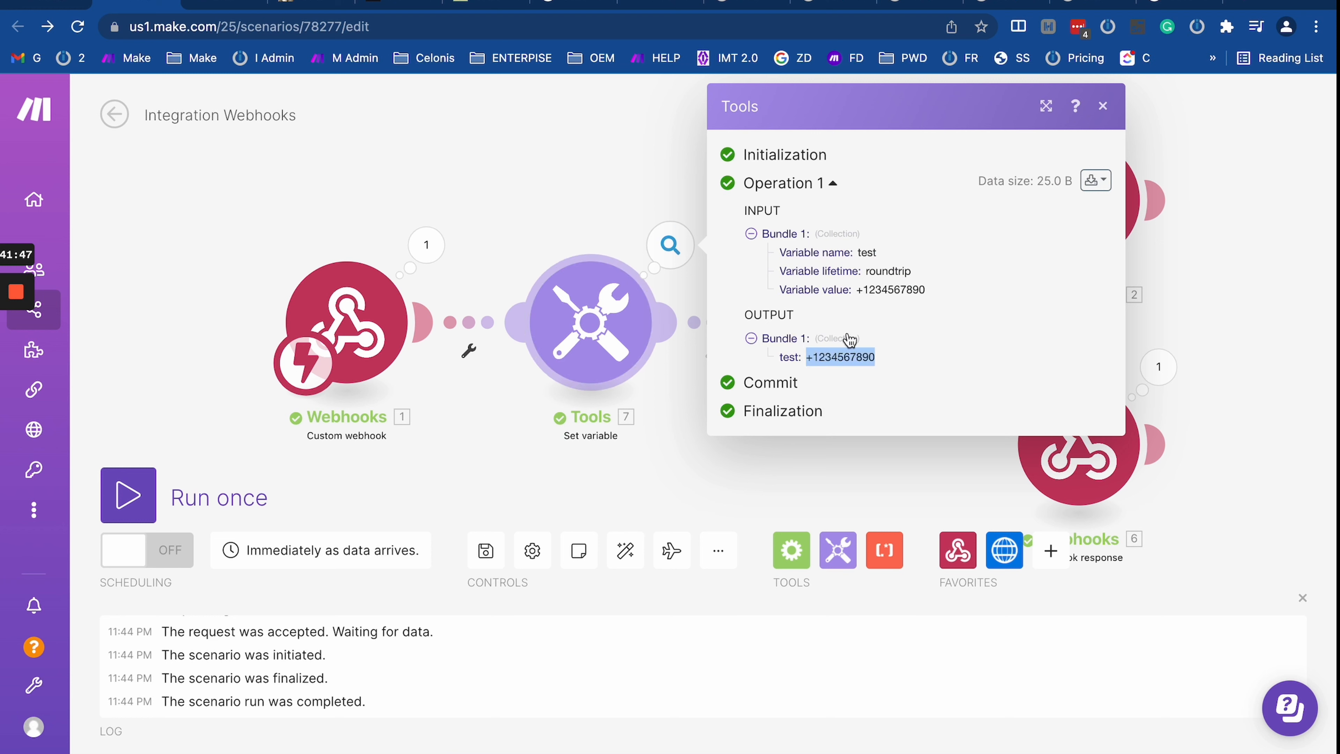
left_click(475, 446)
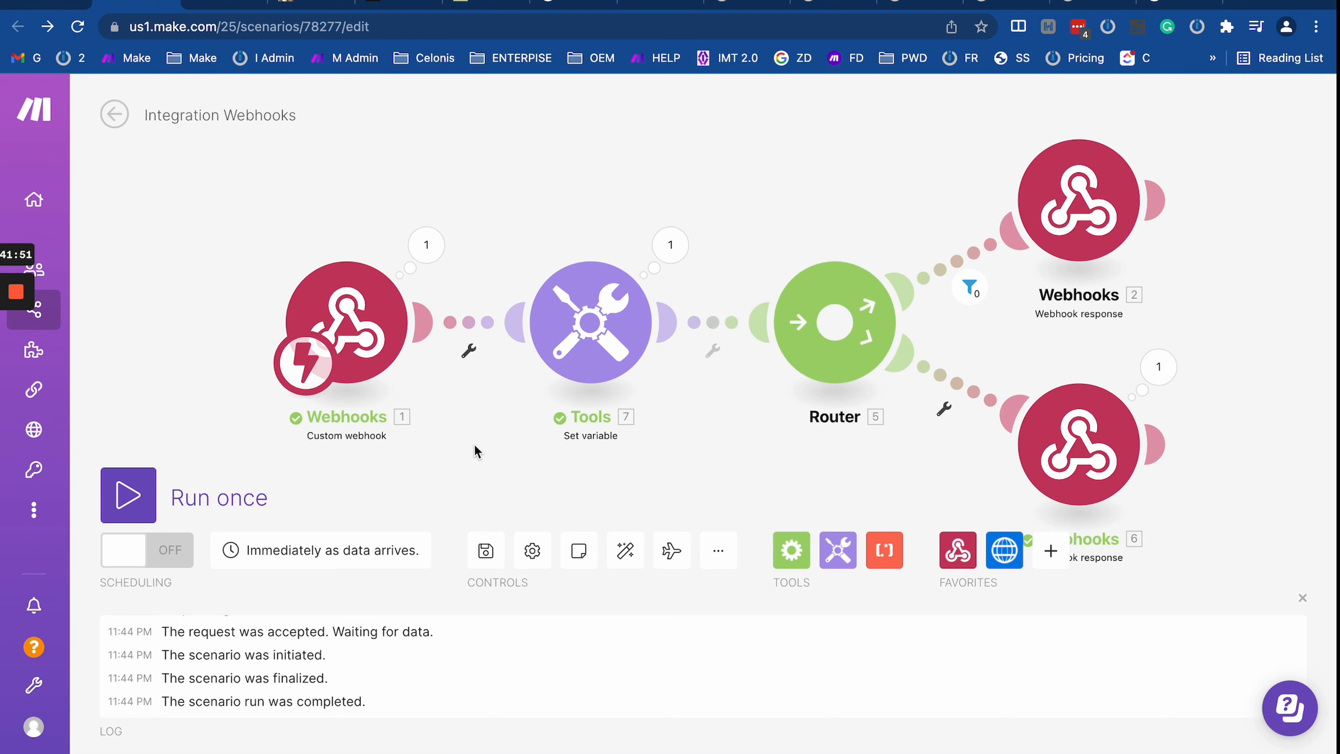
key("super+Tab")
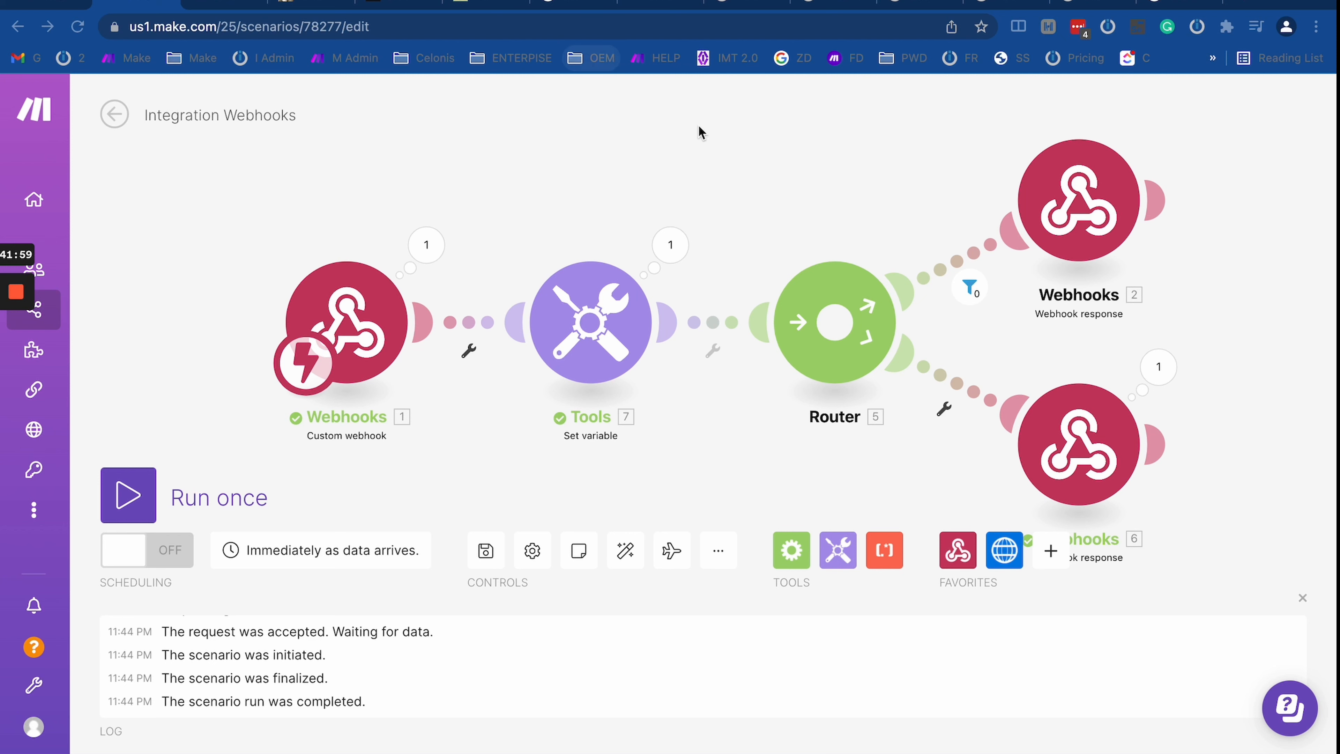
left_click(934, 261)
left_click(947, 268)
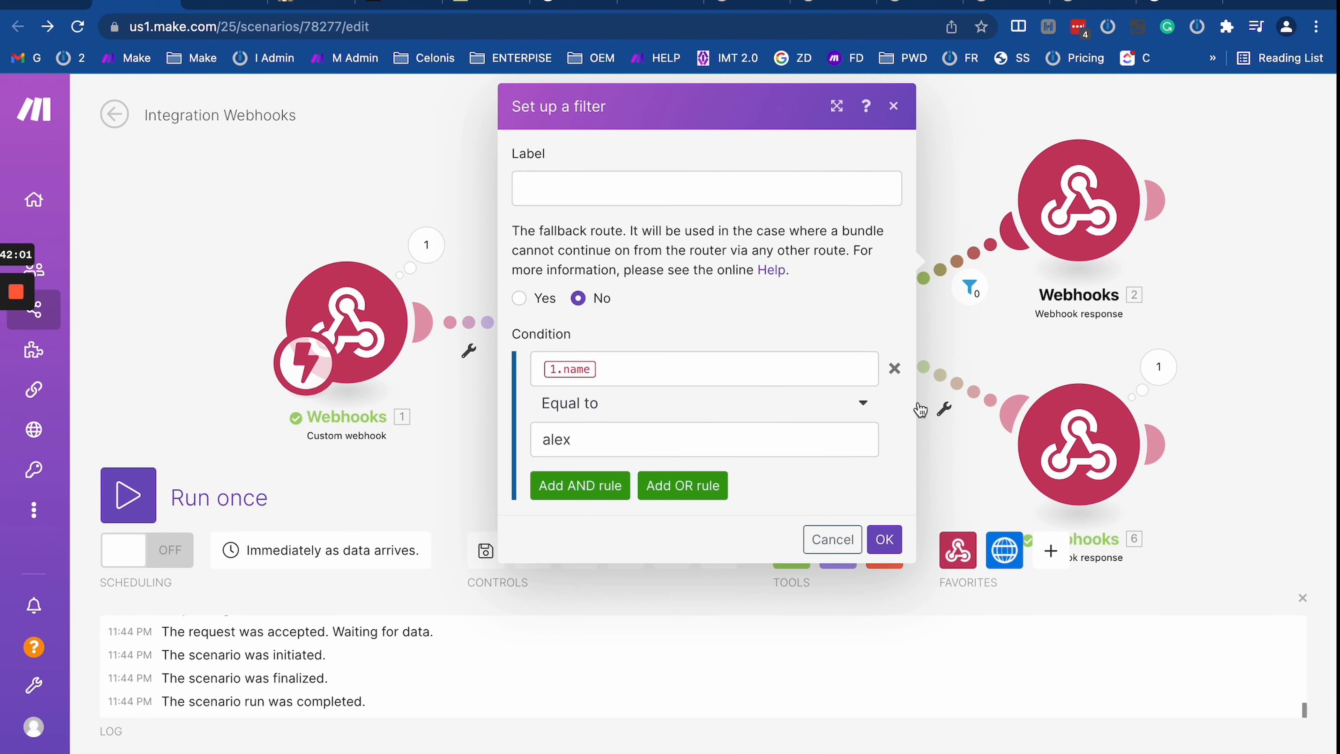
left_click_drag(1009, 355, 616, 343)
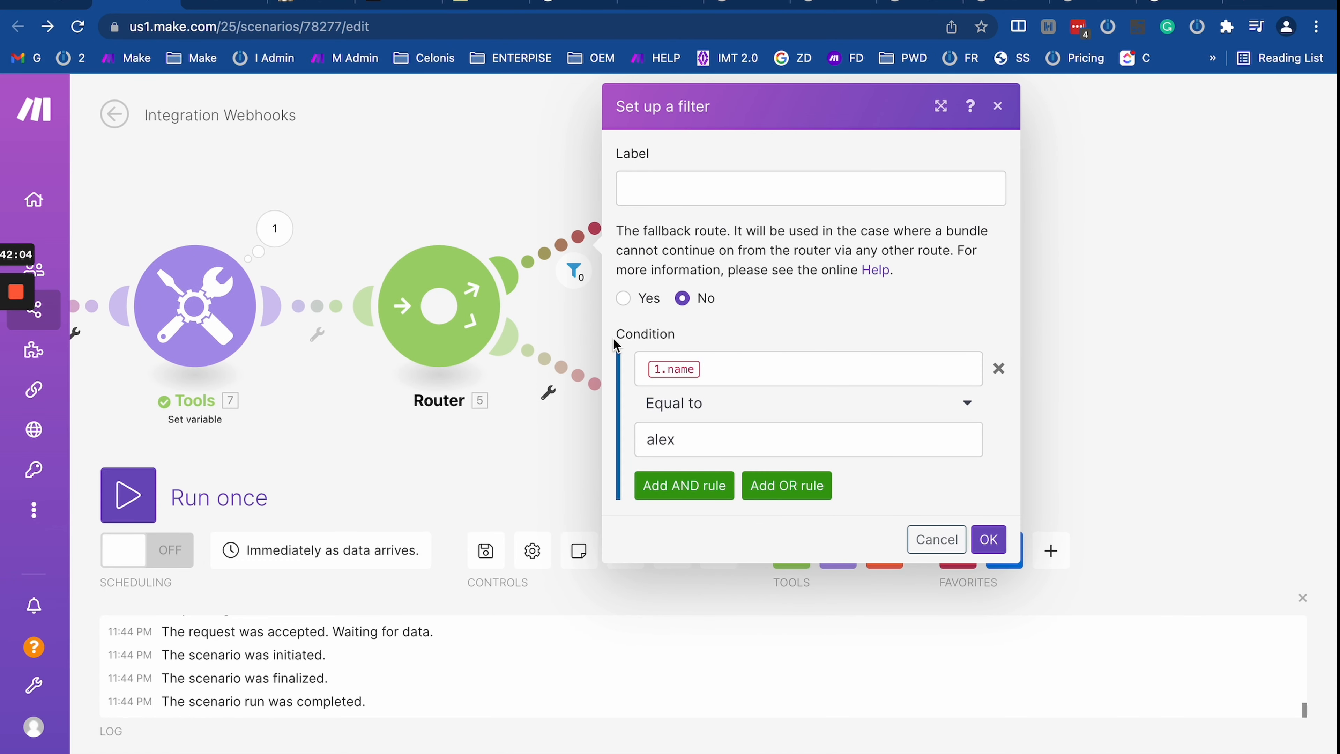
left_click(998, 108)
left_click(631, 217)
left_click(813, 406)
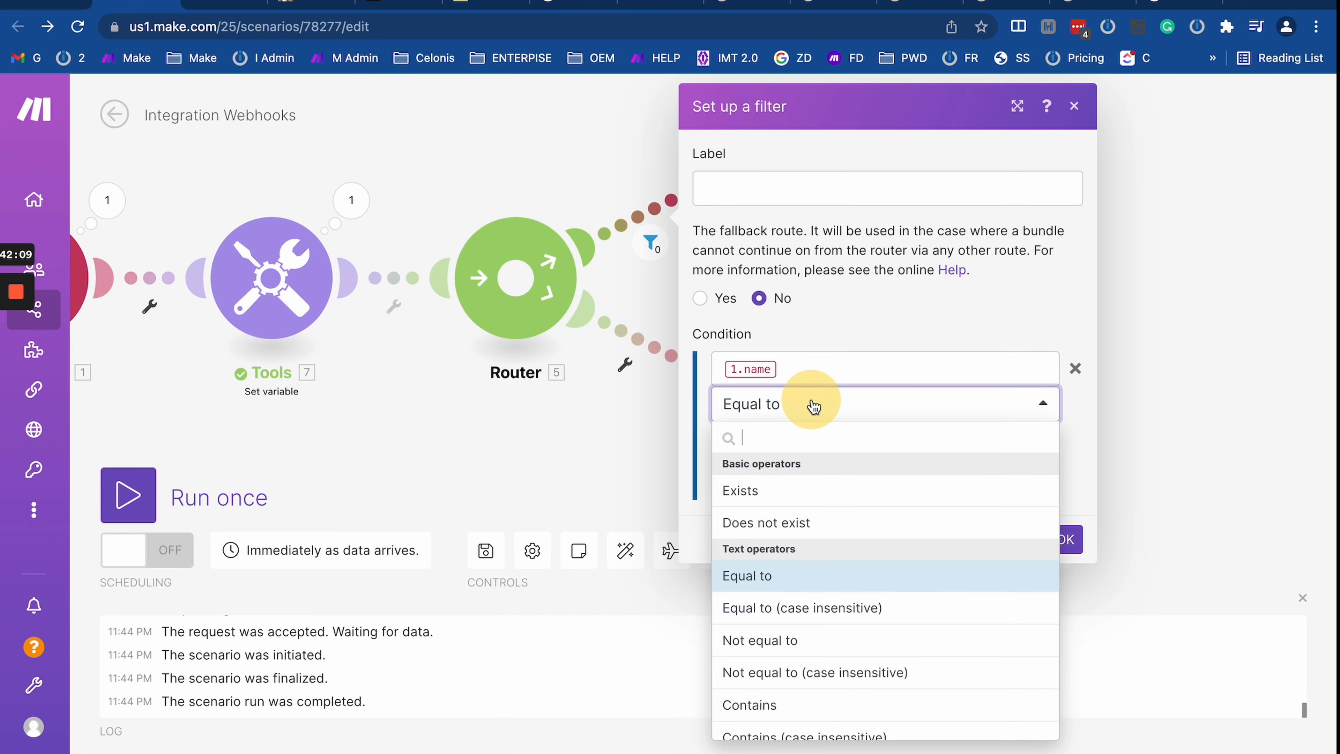
scroll(799, 549, "down", 4)
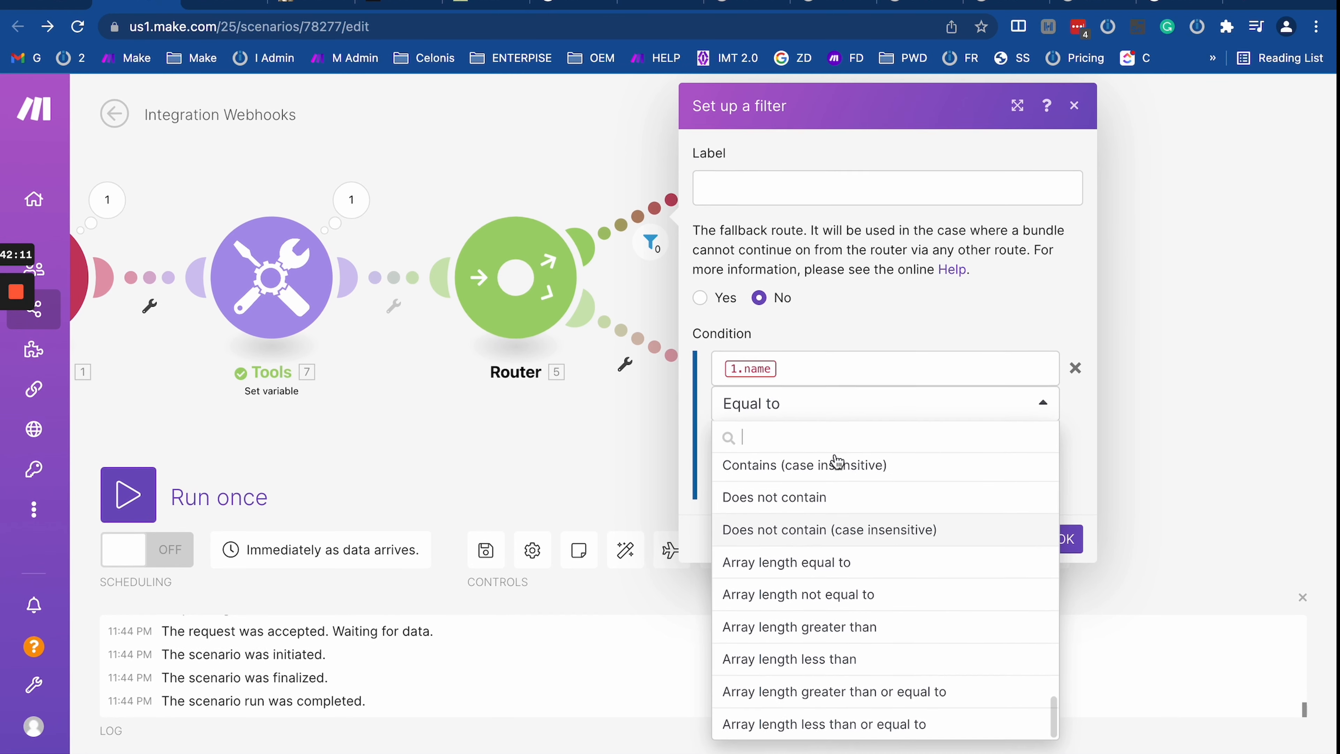
left_click_drag(542, 467, 704, 438)
scroll(962, 548, "up", 10)
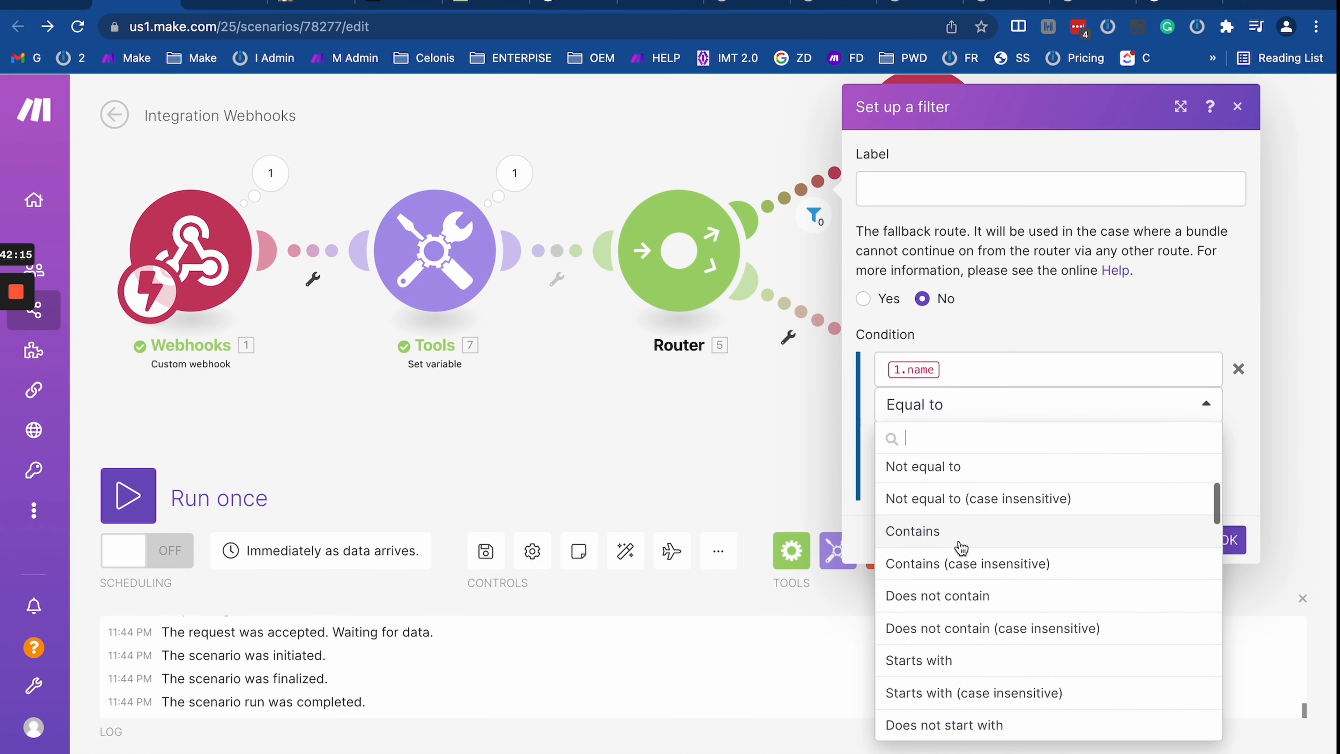
scroll(951, 601, "down", 10)
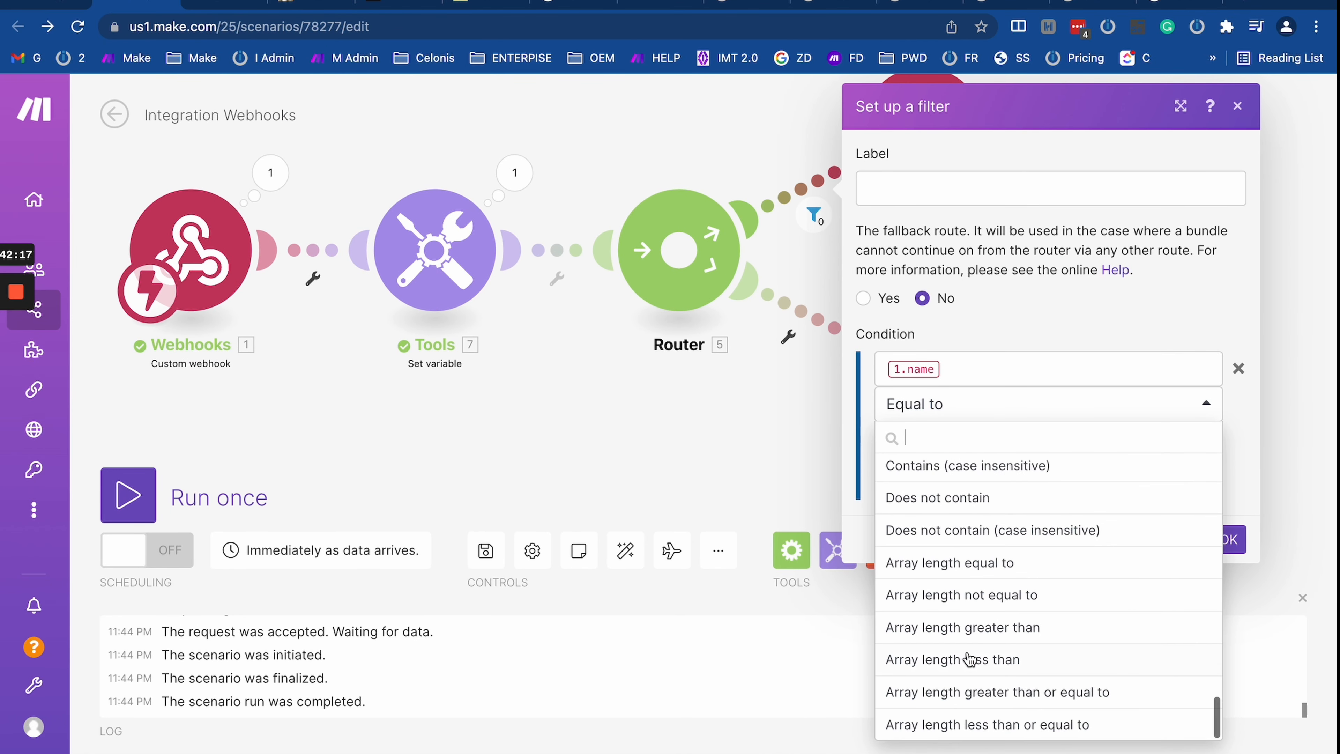
scroll(982, 517, "up", 10)
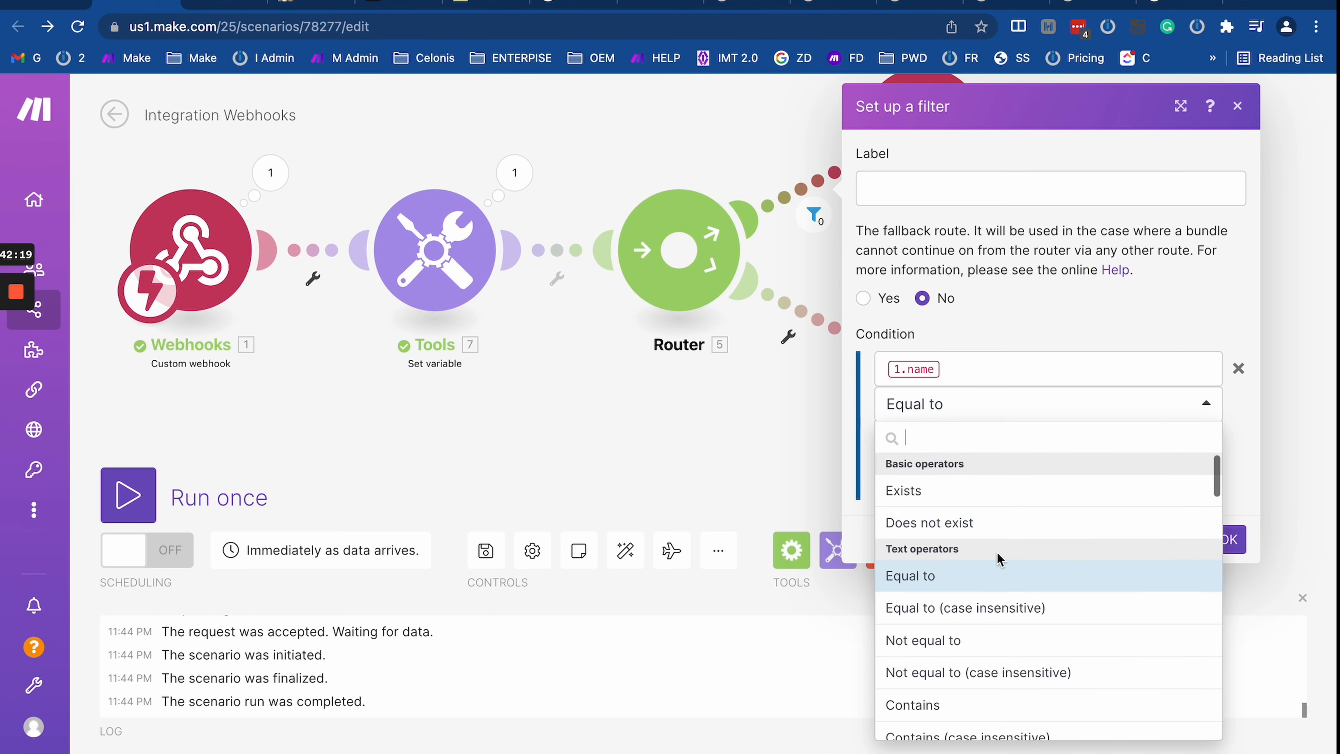
scroll(942, 514, "down", 1)
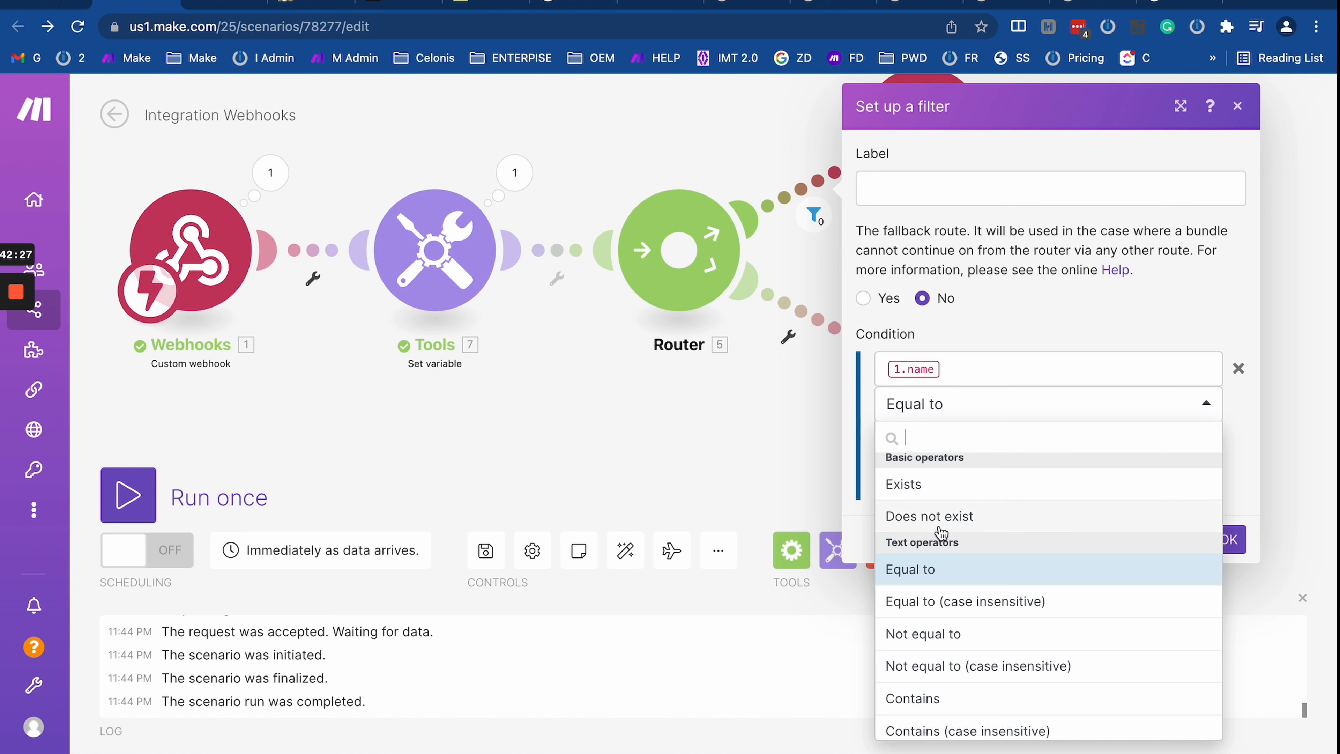
scroll(942, 533, "down", 2)
scroll(934, 533, "up", 3)
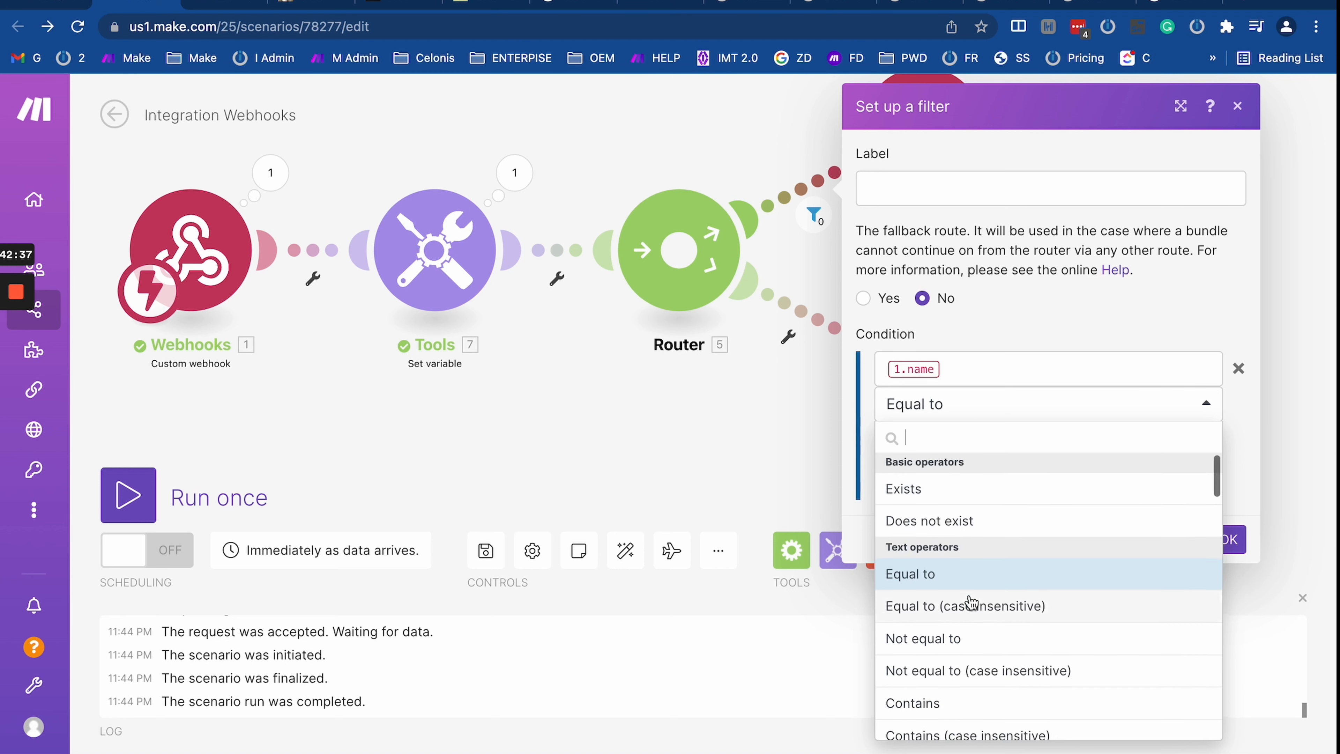
scroll(971, 602, "down", 1)
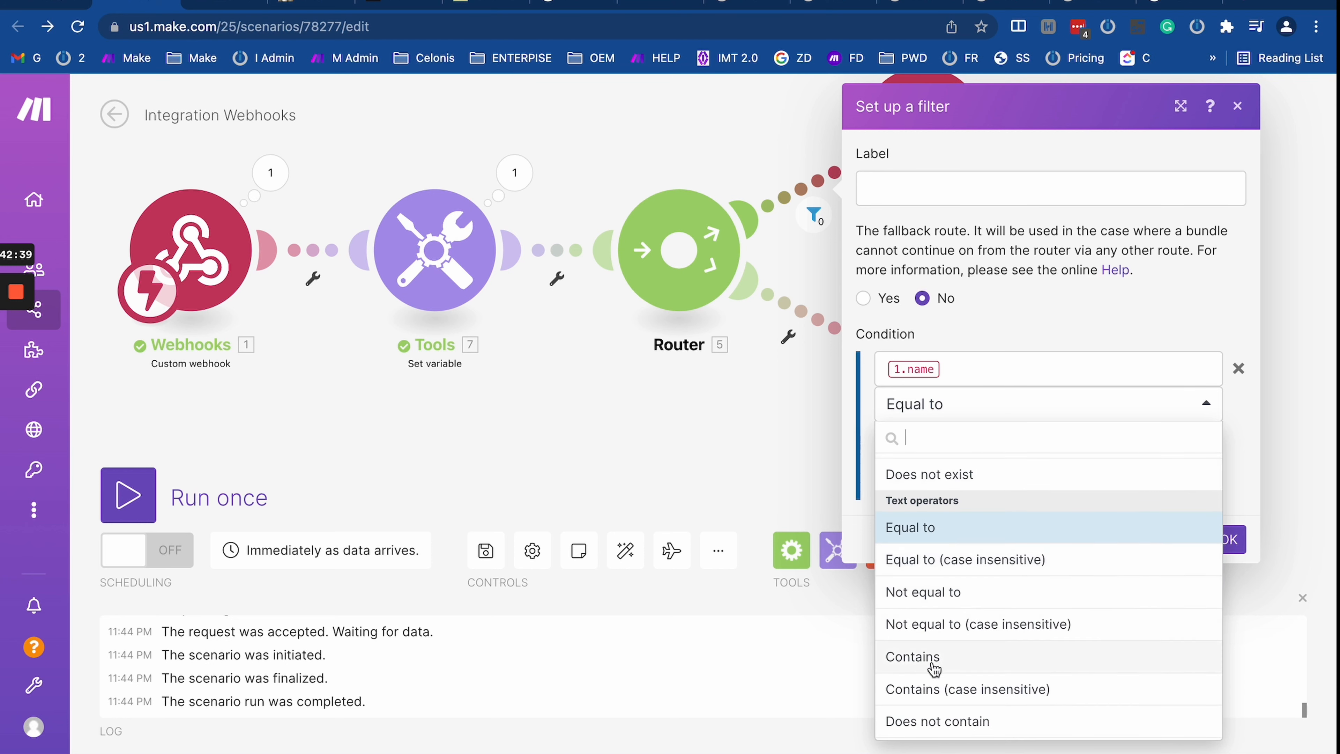
scroll(934, 666, "down", 3)
scroll(934, 666, "down", 3)
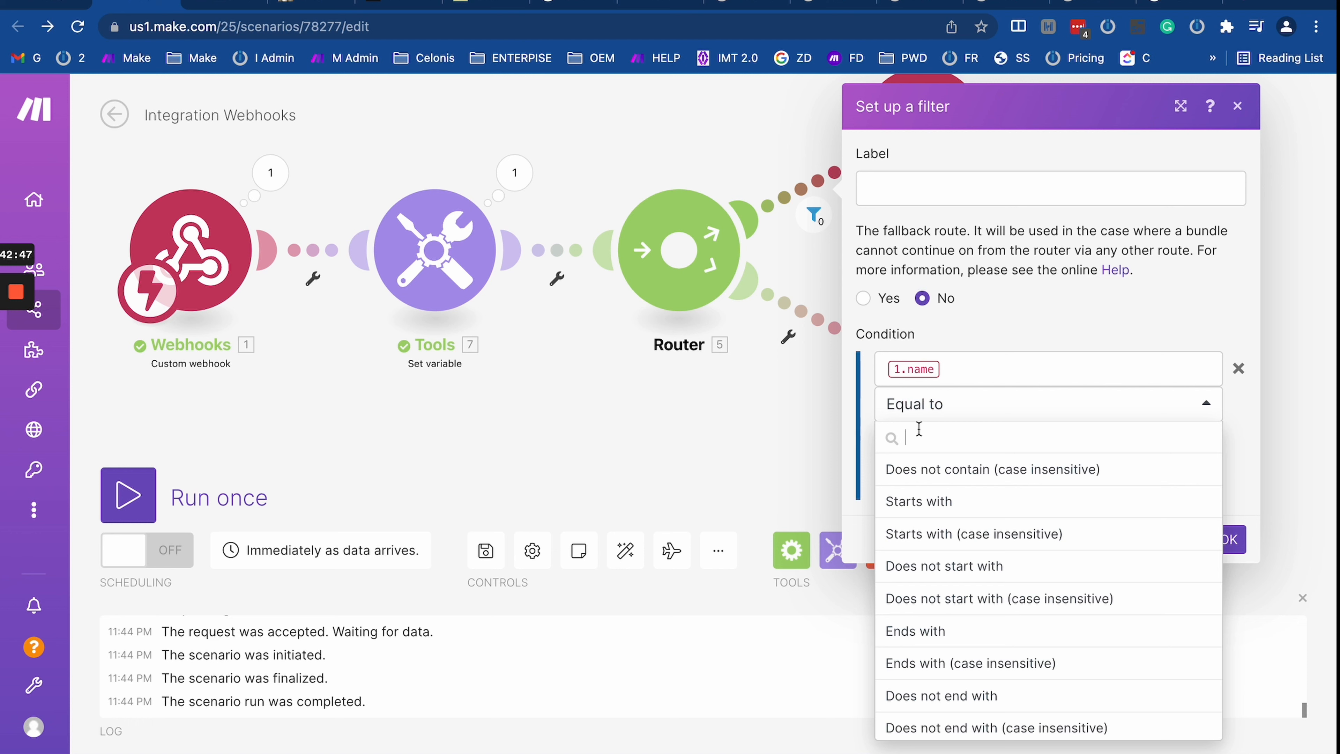
scroll(975, 551, "up", 6)
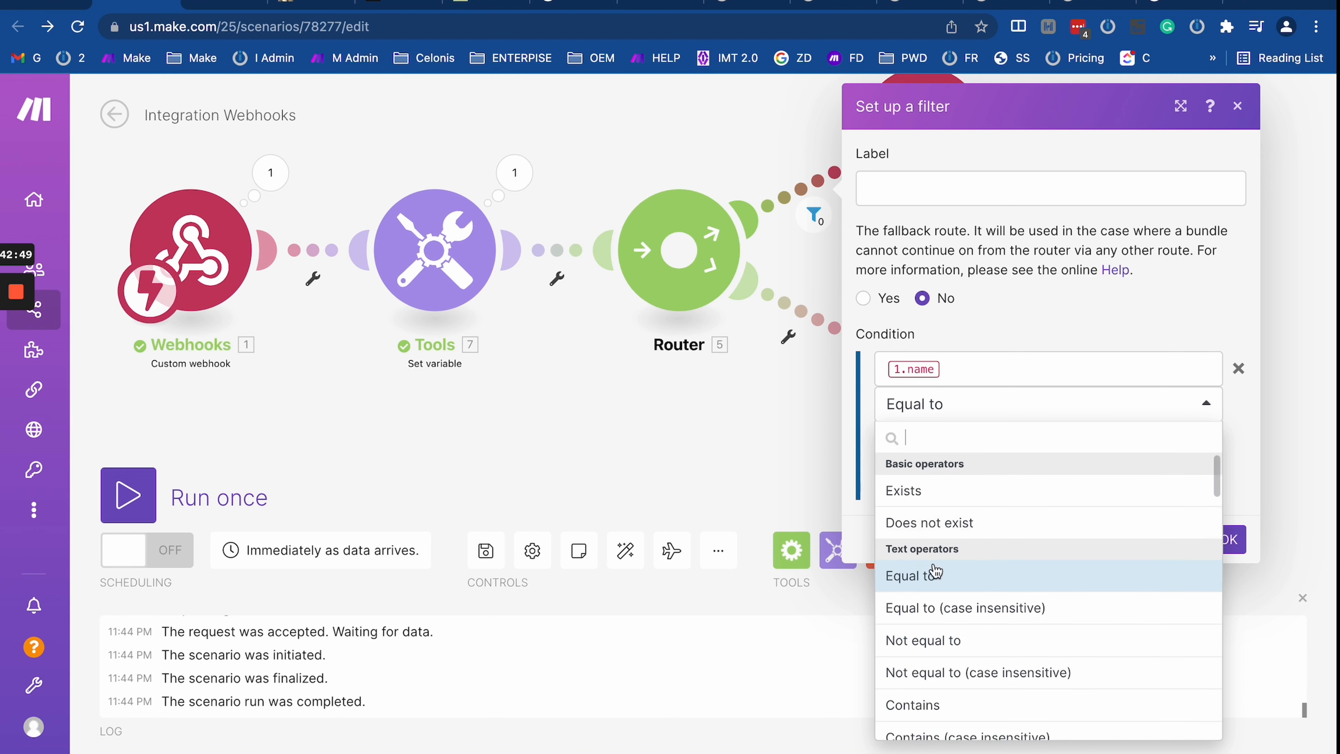
scroll(935, 571, "down", 15)
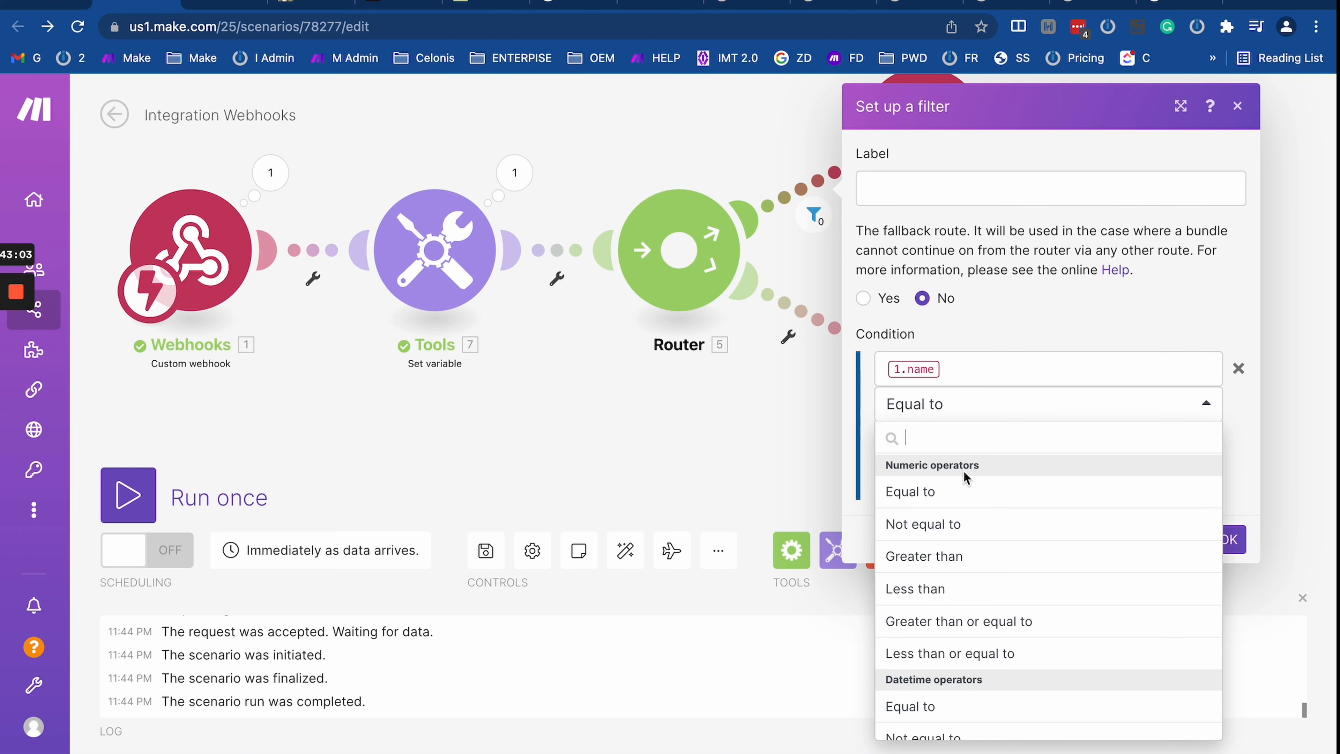
scroll(950, 581, "down", 10)
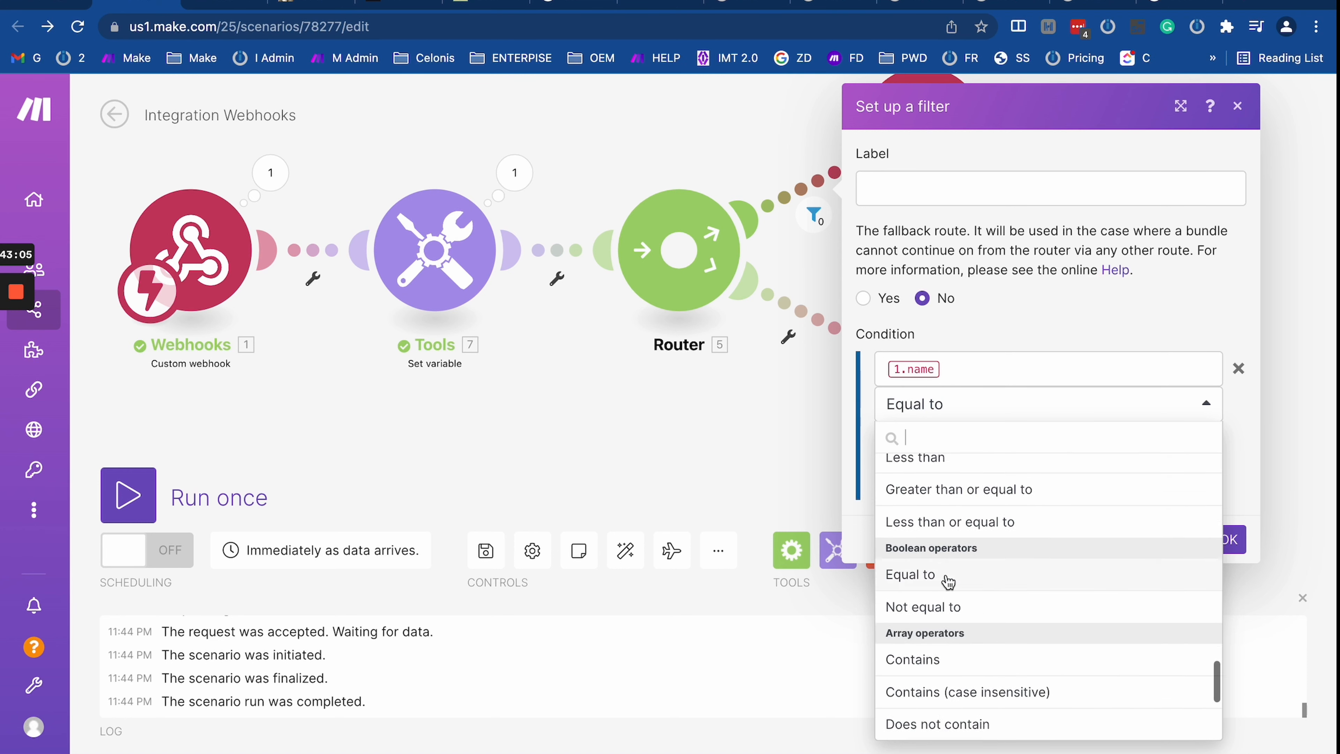
scroll(949, 581, "down", 5)
scroll(950, 570, "up", 2)
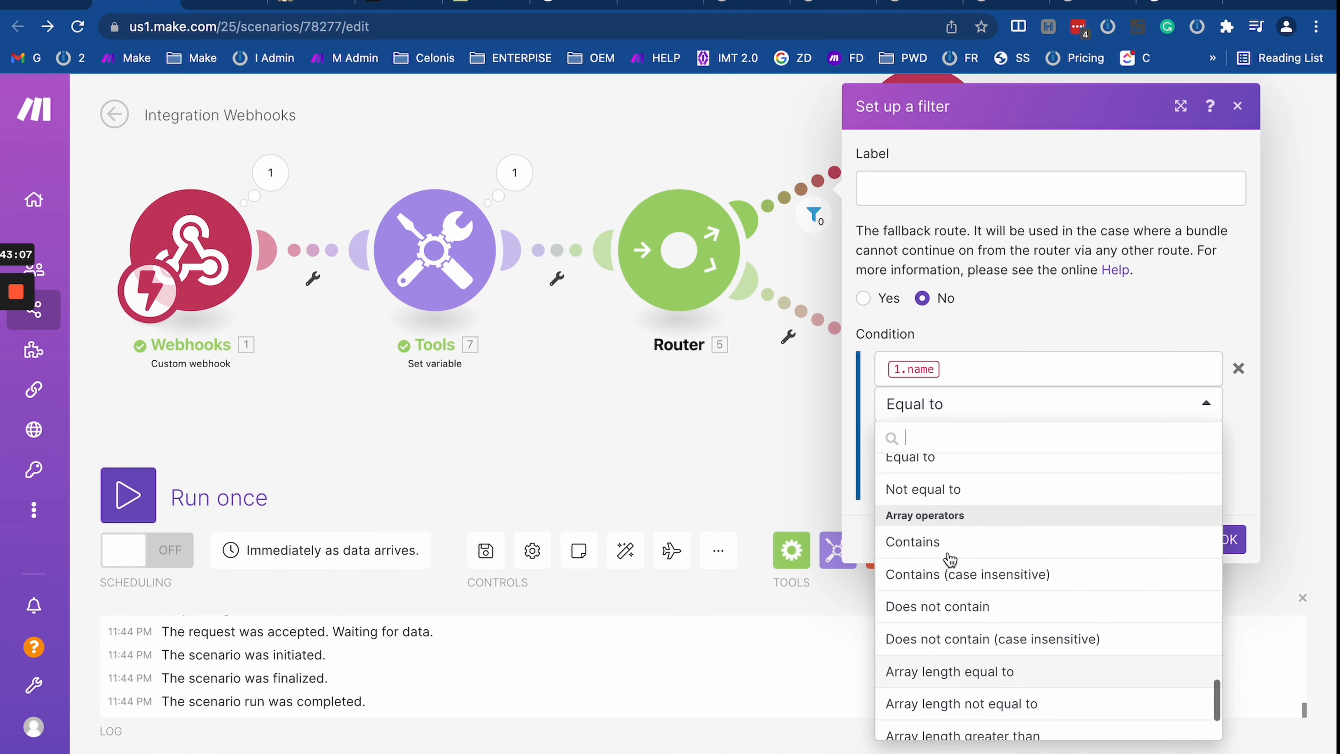
scroll(955, 551, "up", 1)
scroll(947, 554, "down", 3)
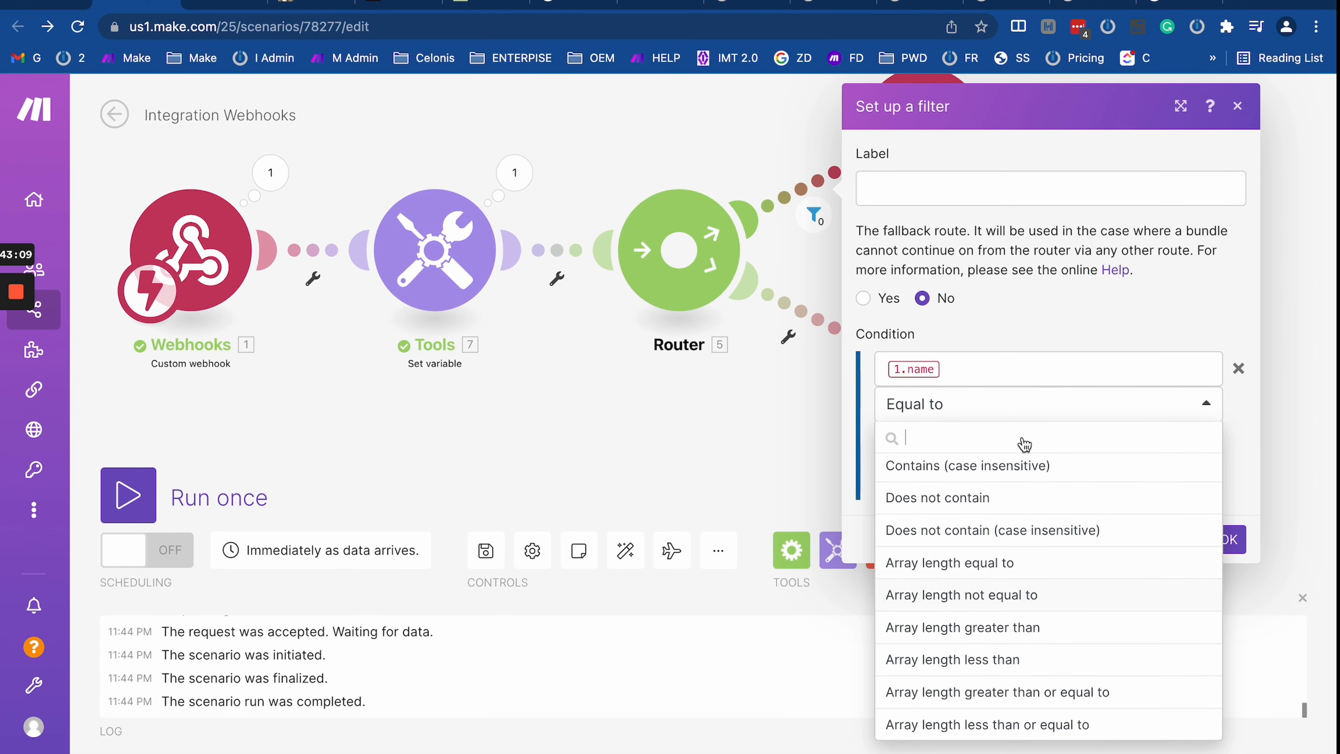
left_click(1035, 315)
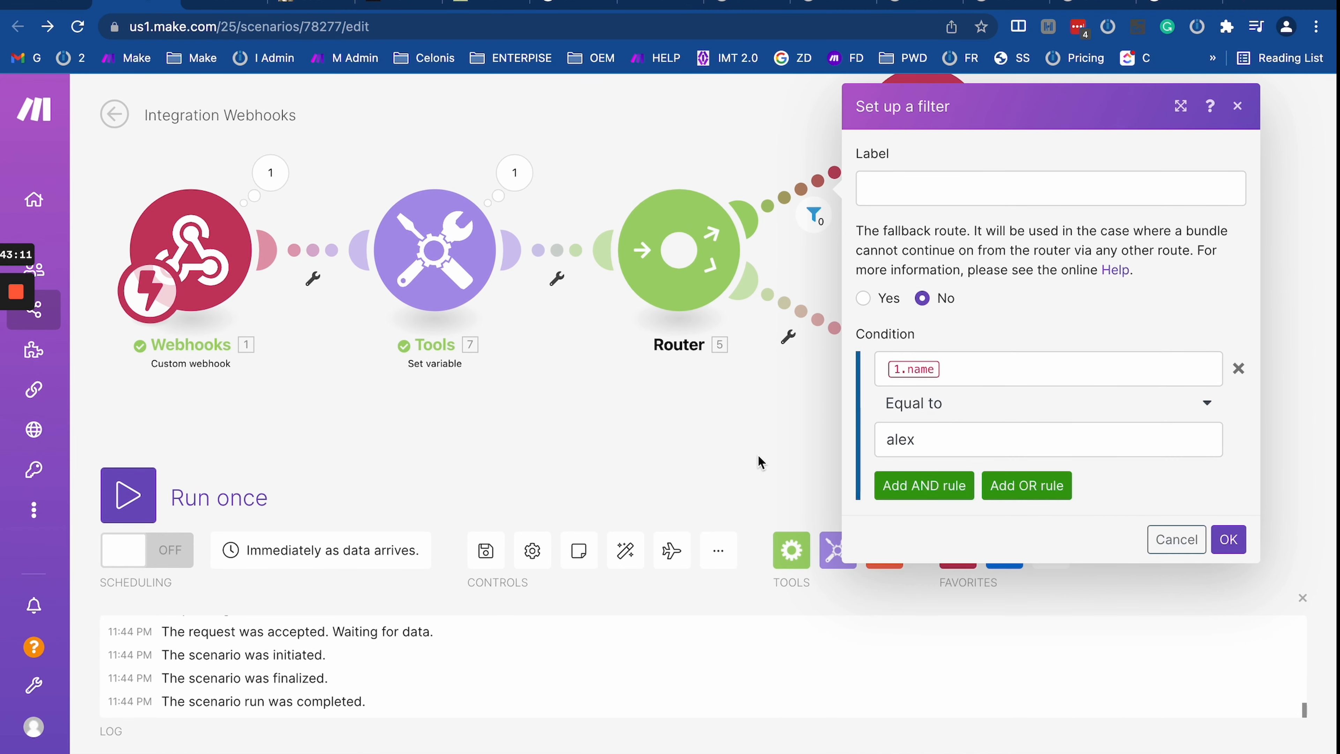
left_click(749, 408)
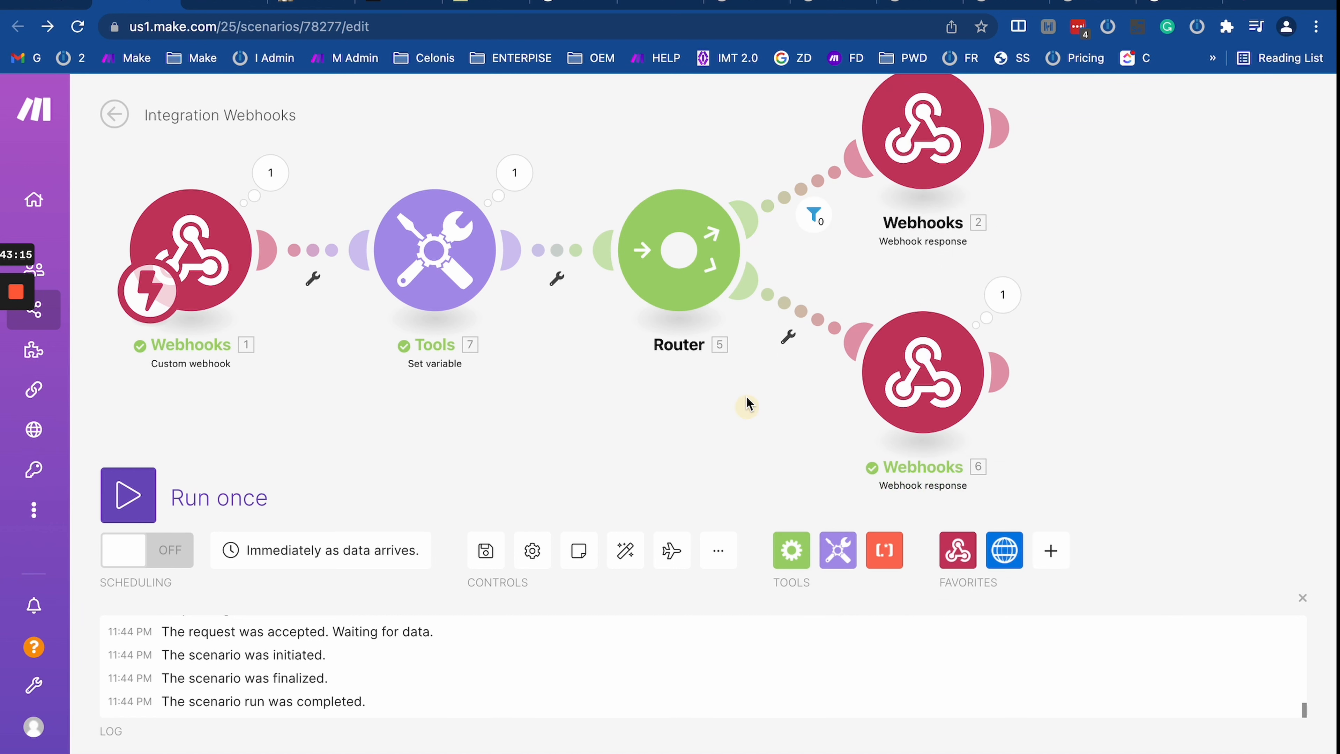
left_click_drag(602, 431, 814, 472)
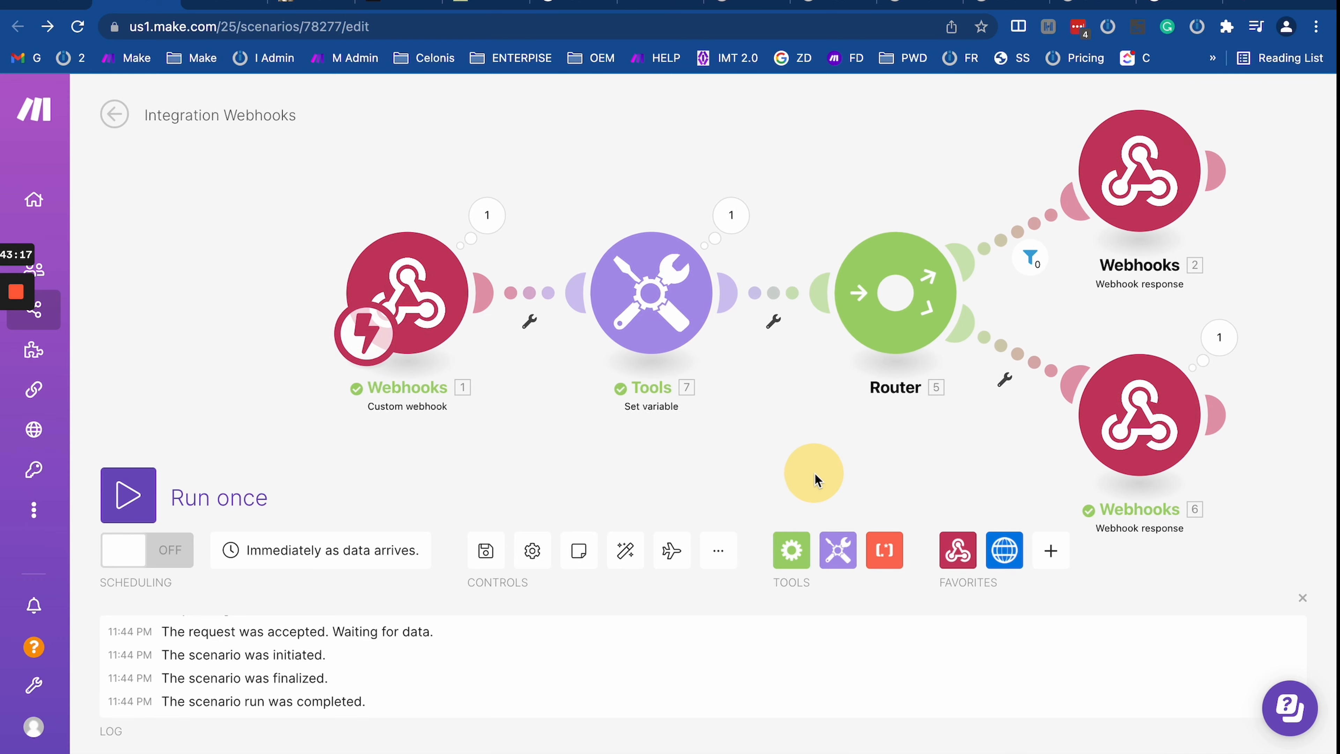
scroll(811, 474, "down", 3)
scroll(811, 474, "up", 2)
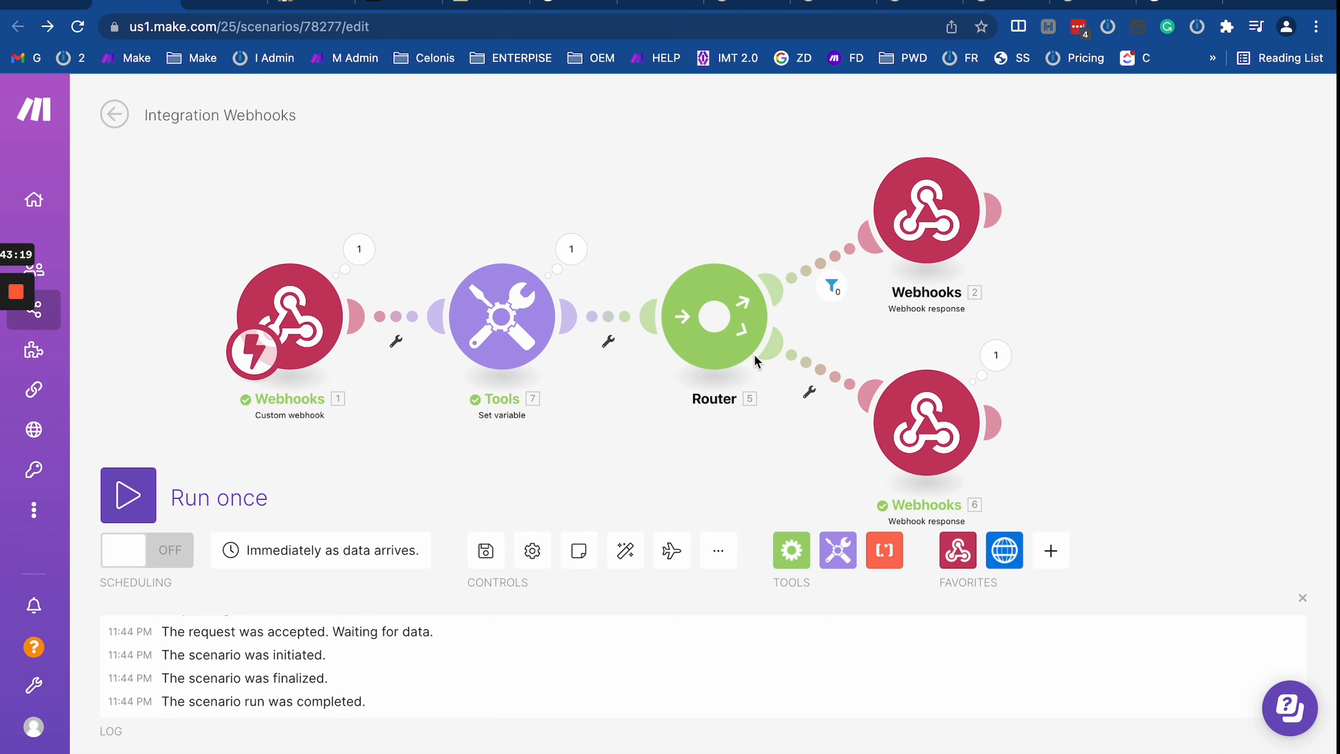
mouse_move(13, 300)
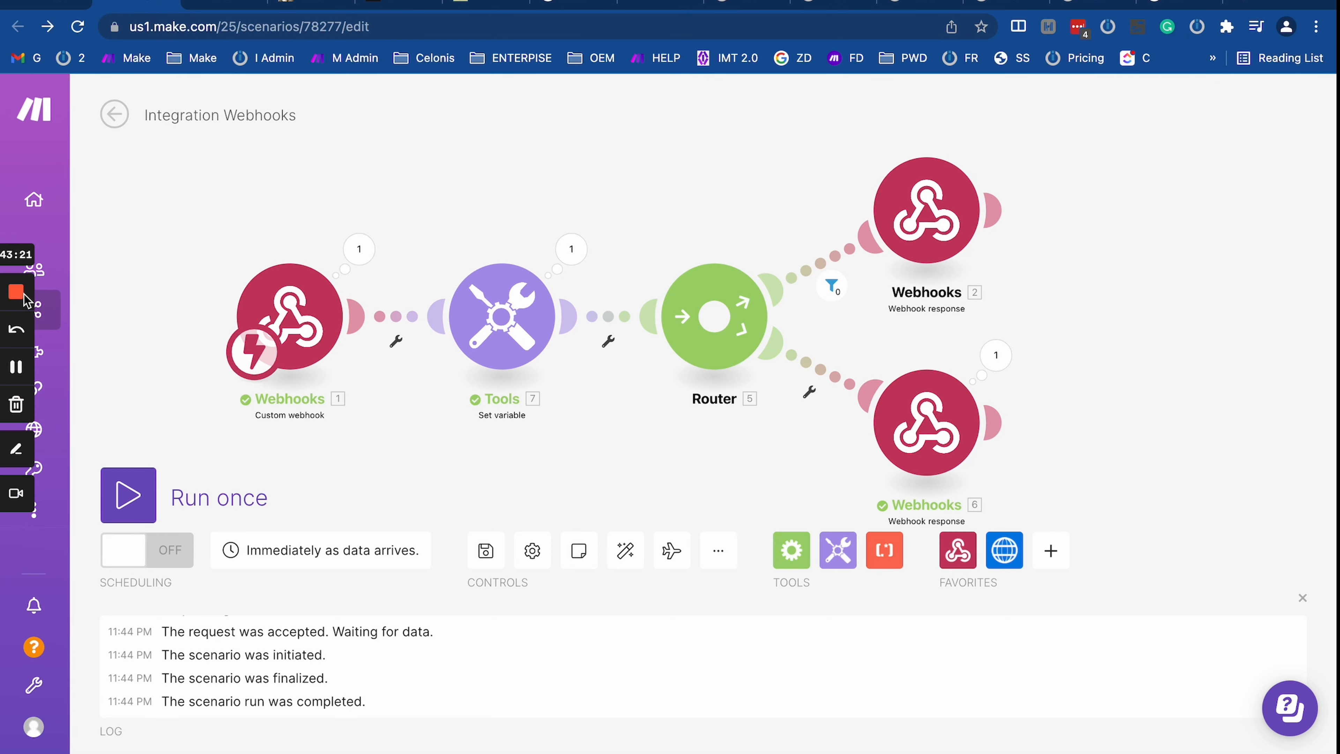